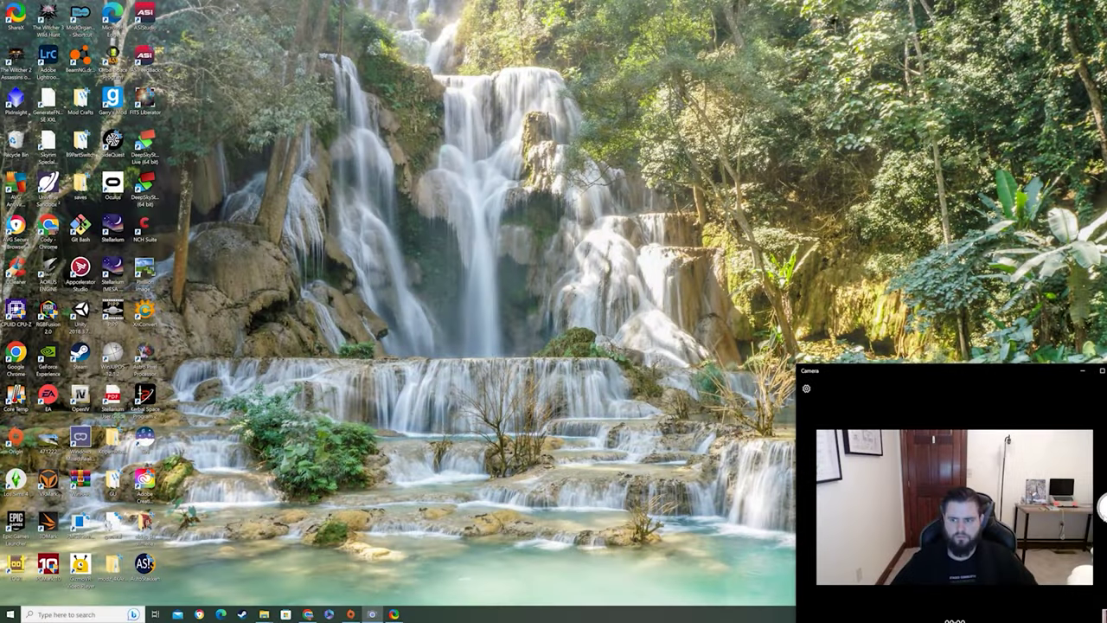
Step: Briefly show and hide ShareX, then browse File Explorer to USB Drive (G:) > ASIAIR
left_click(372, 614)
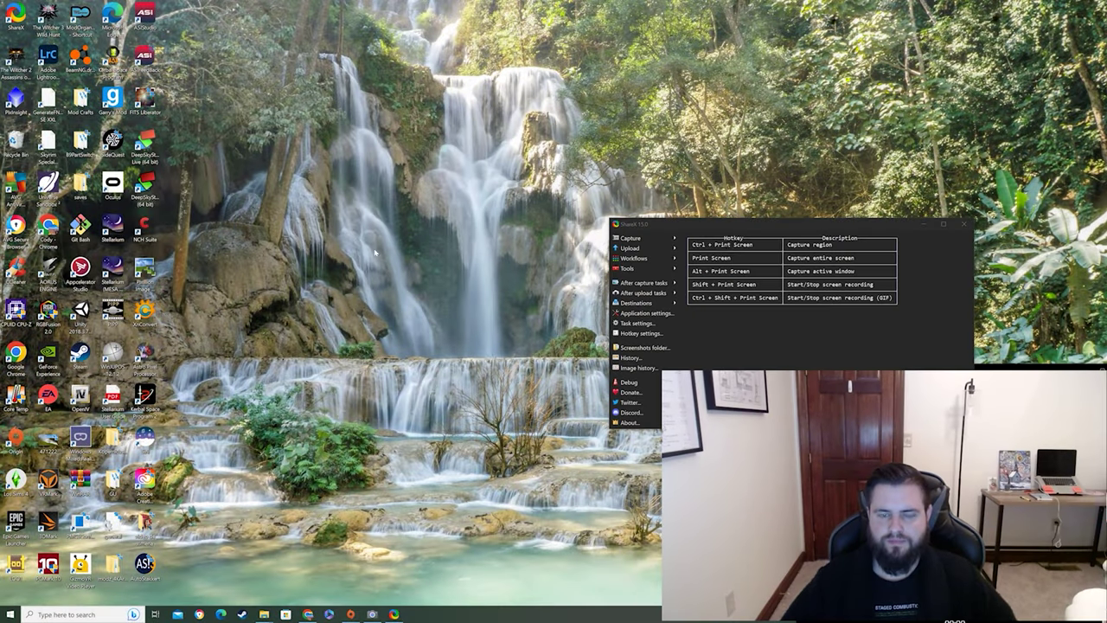
left_click(922, 226)
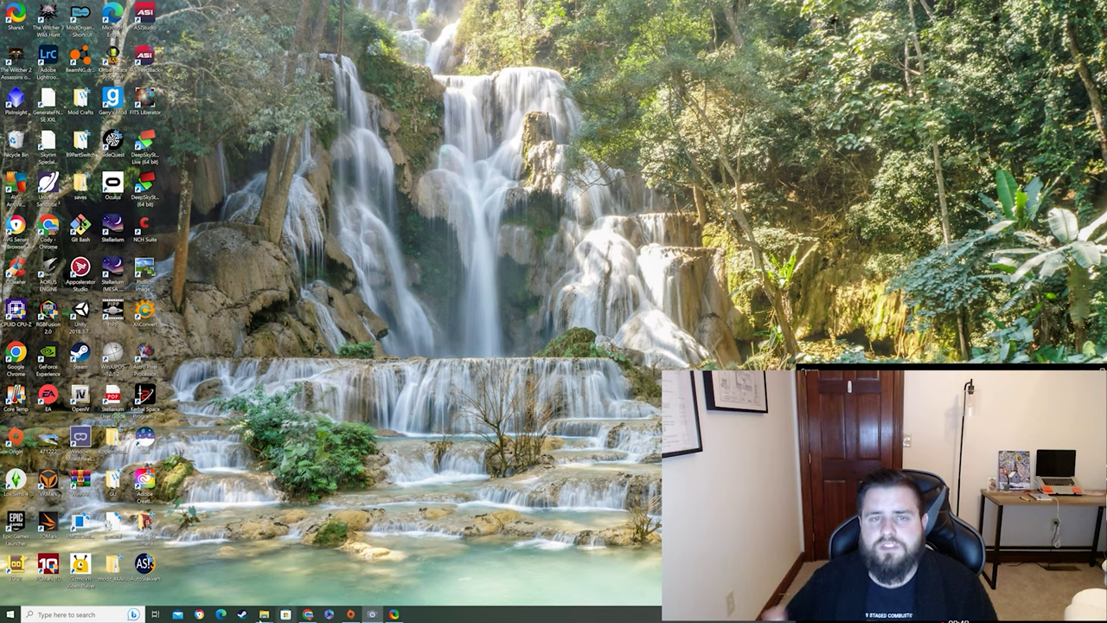
mouse_move(264, 614)
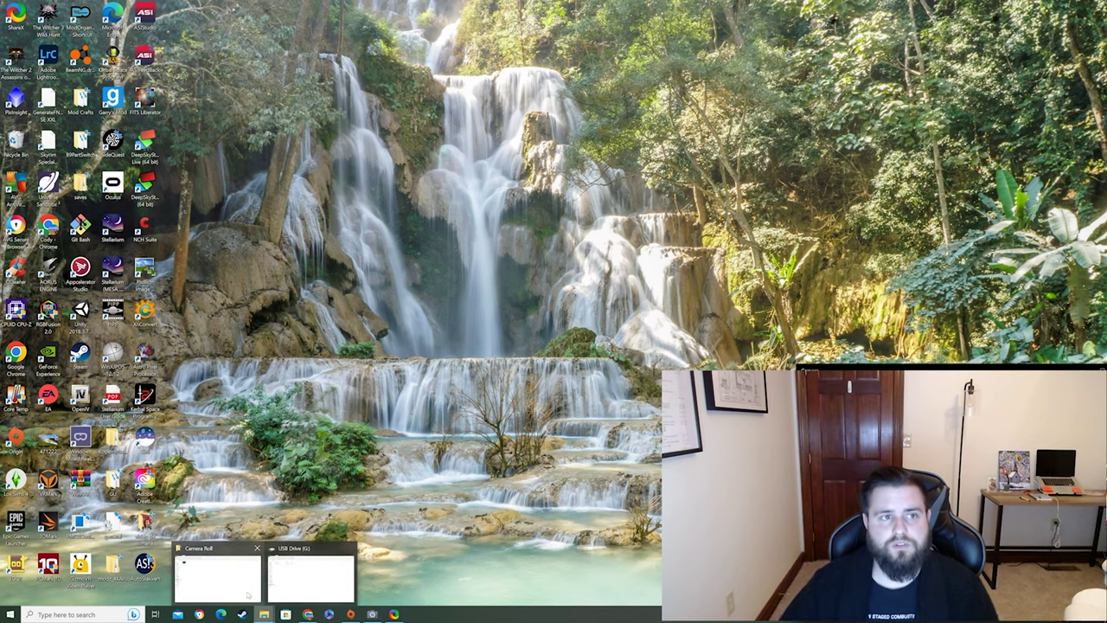
left_click(247, 595)
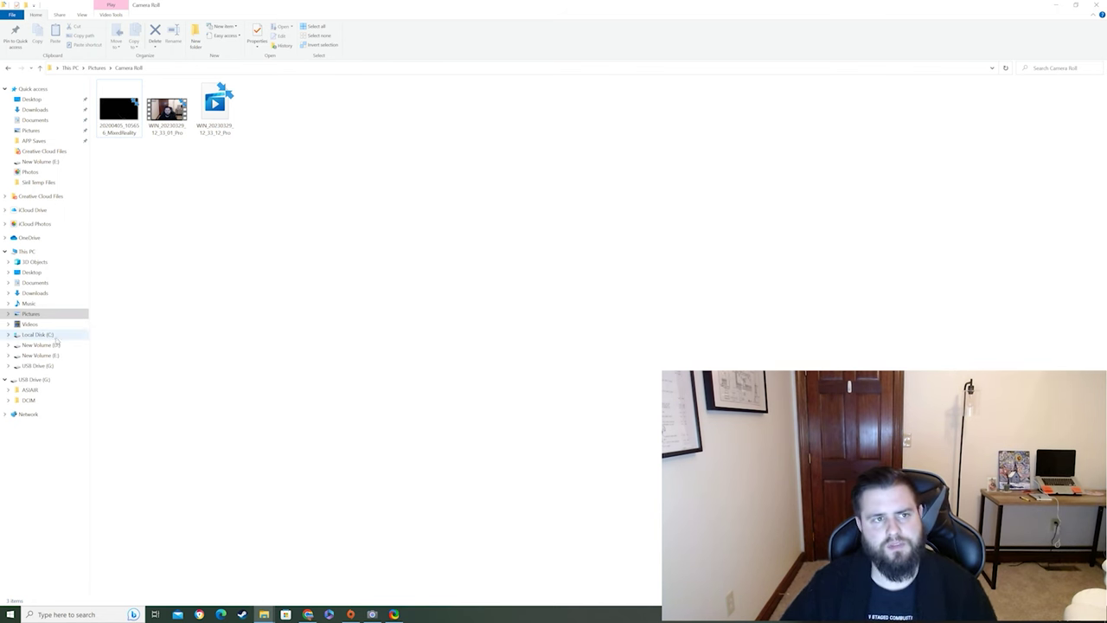
left_click(36, 365)
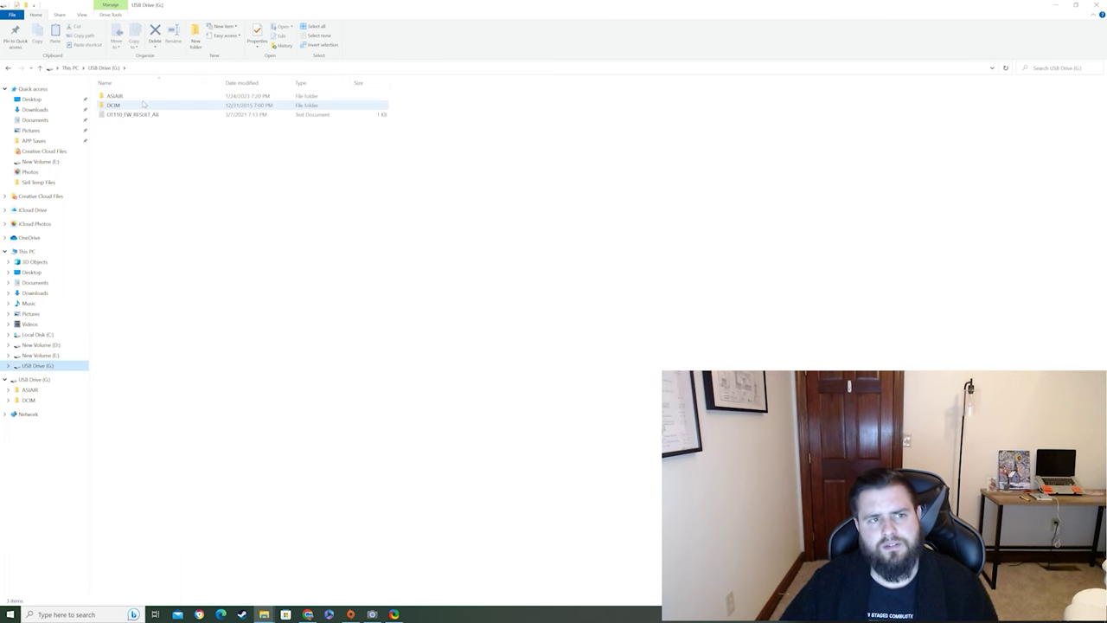
double_click(145, 96)
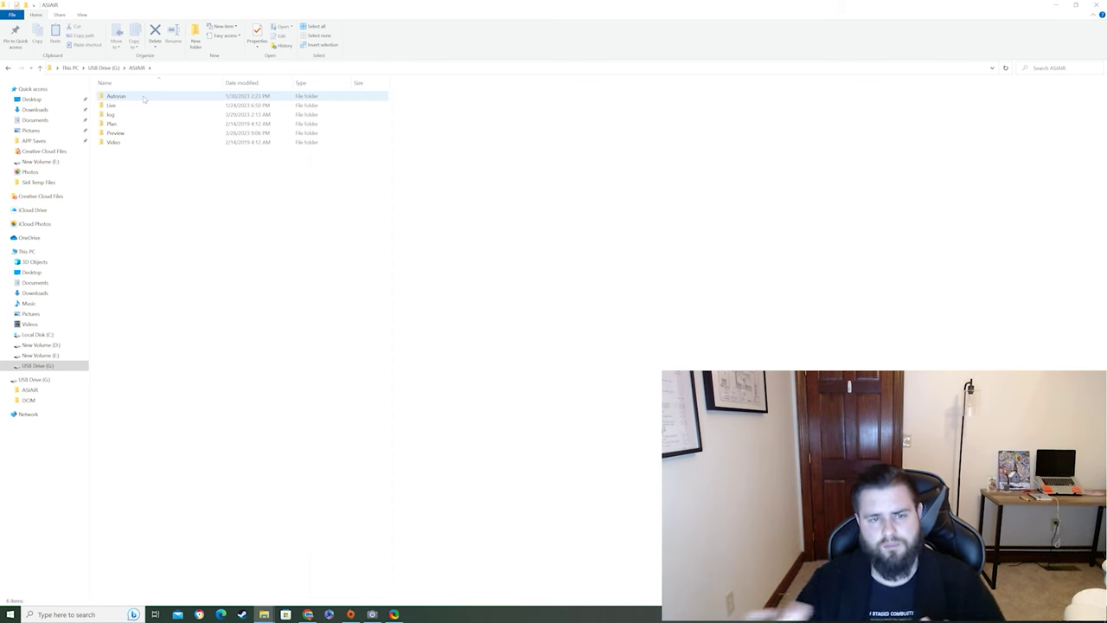
Step: Go into Live > Light > M81 and open the first Light_M81 frame
left_click(145, 106)
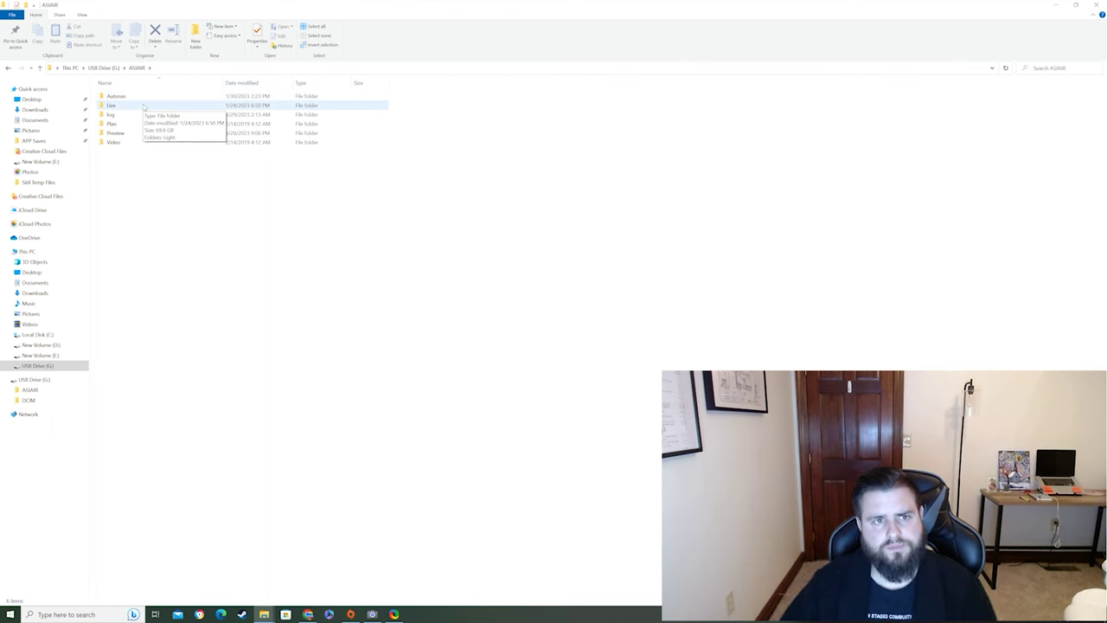
double_click(145, 106)
double_click(136, 98)
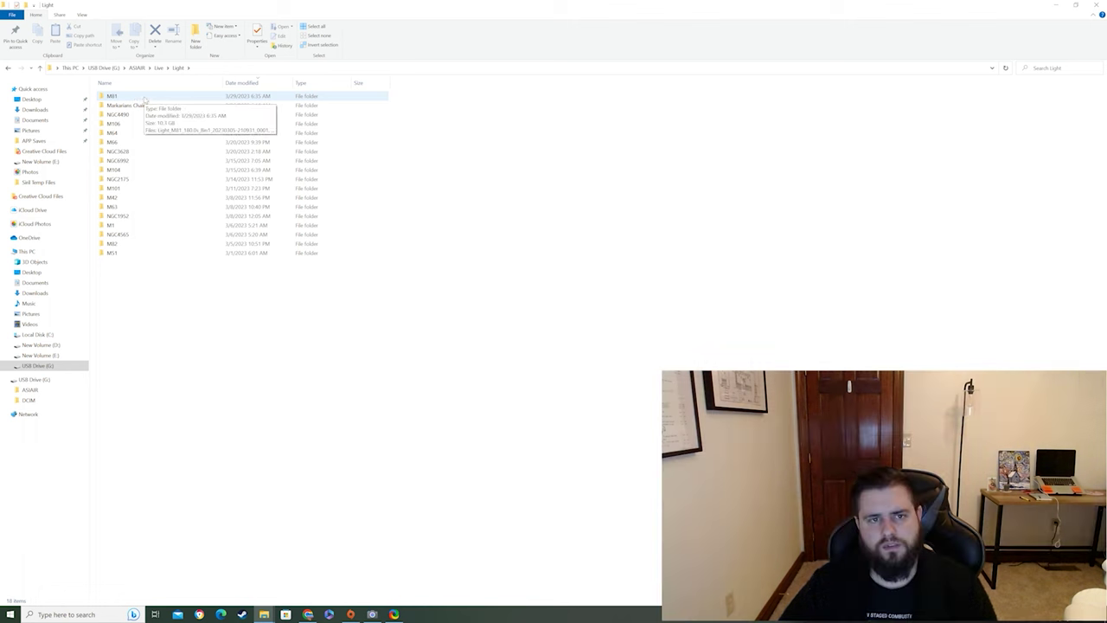
double_click(144, 97)
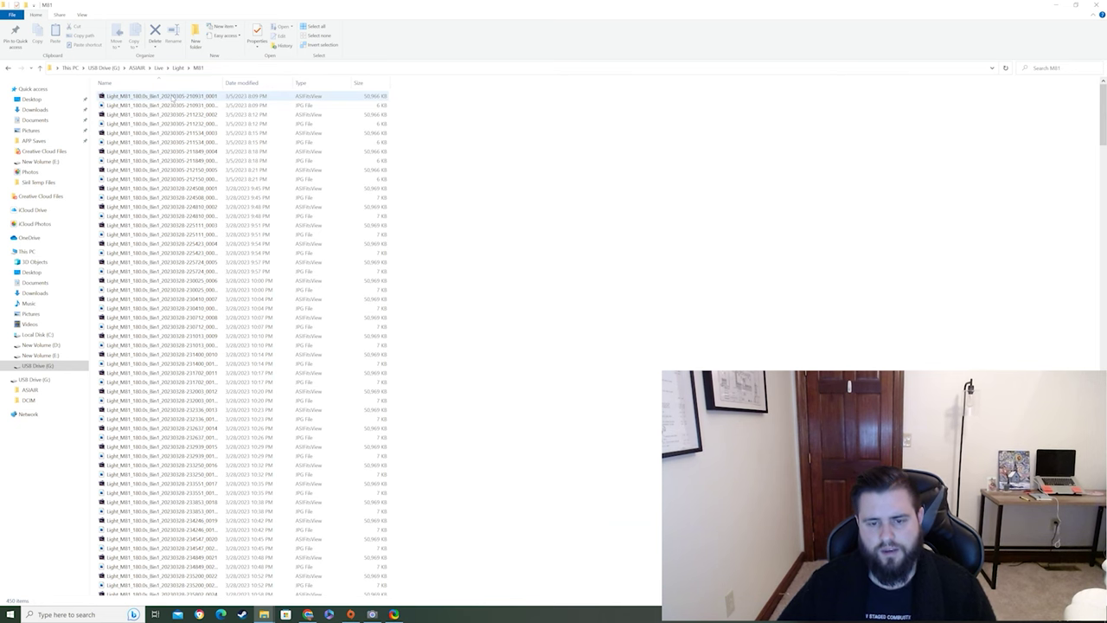
left_click(176, 96)
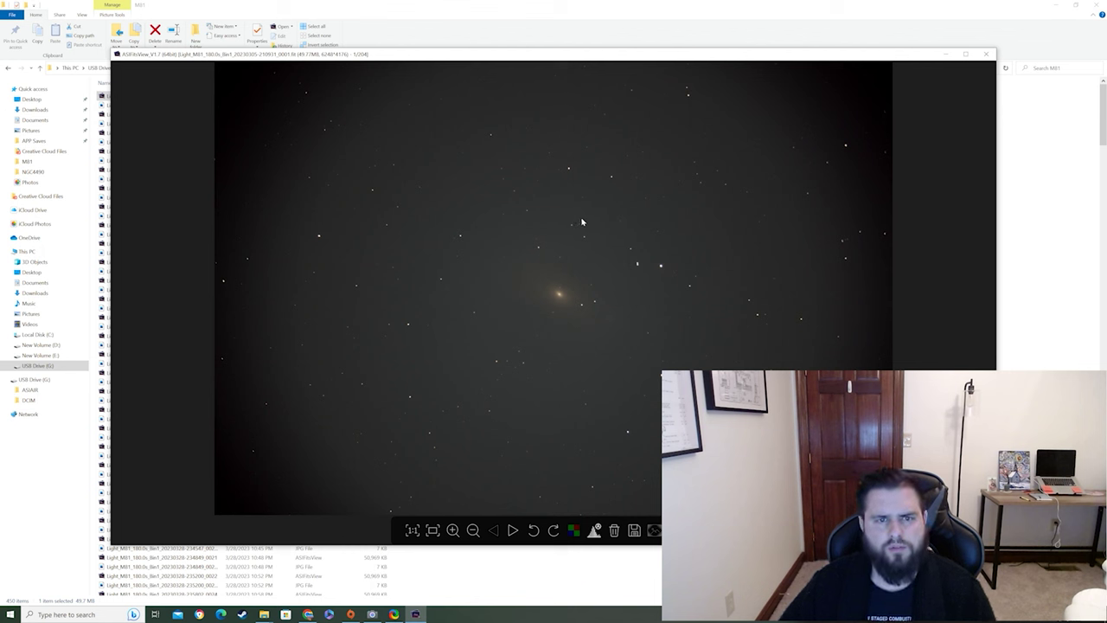
Step: Step through M81 frames 1 to 5 in ASIFitsView, then close the viewer
left_click(513, 531)
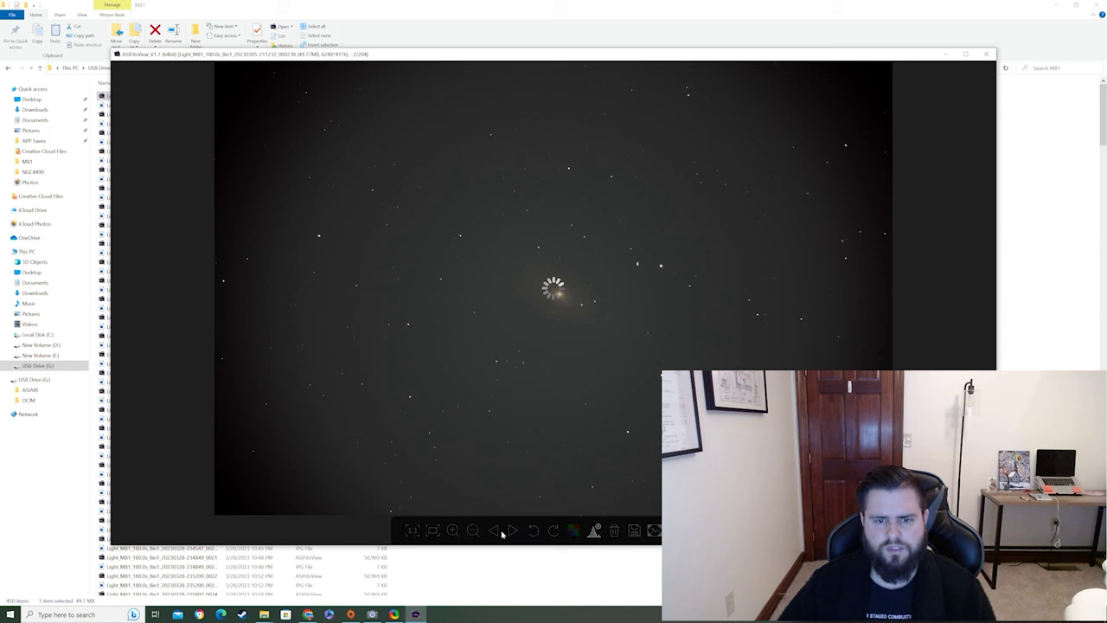
left_click(495, 531)
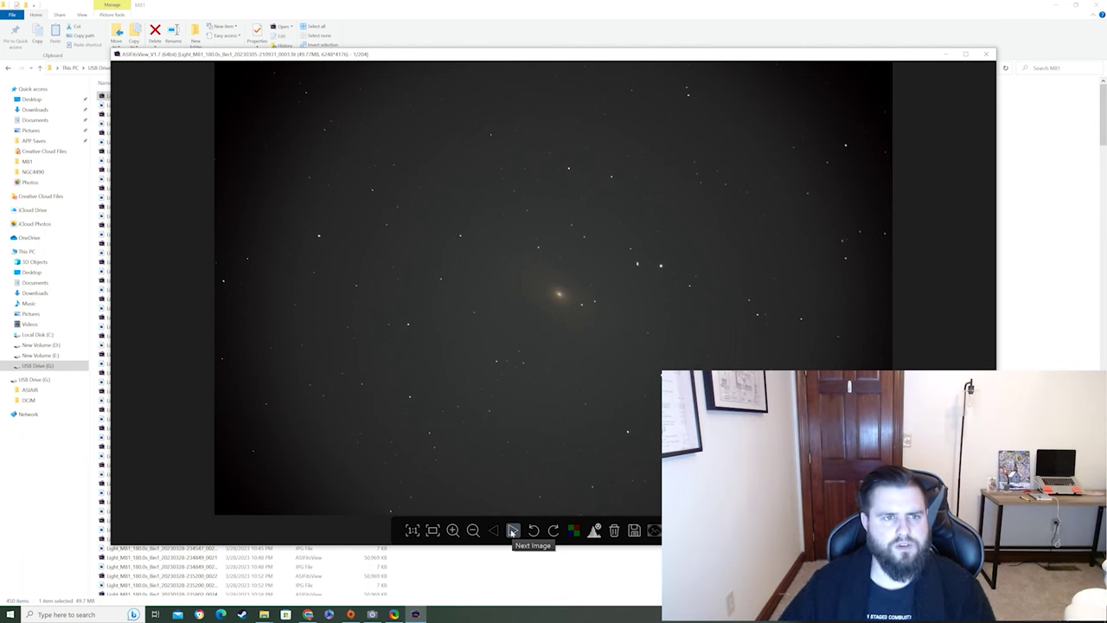
left_click(513, 531)
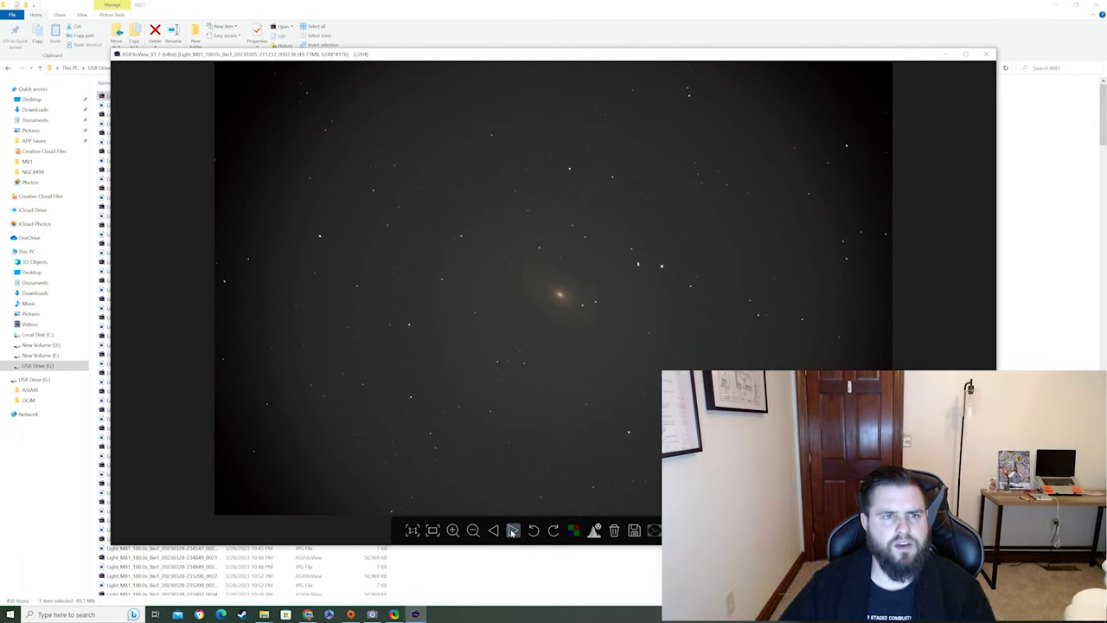
left_click(512, 532)
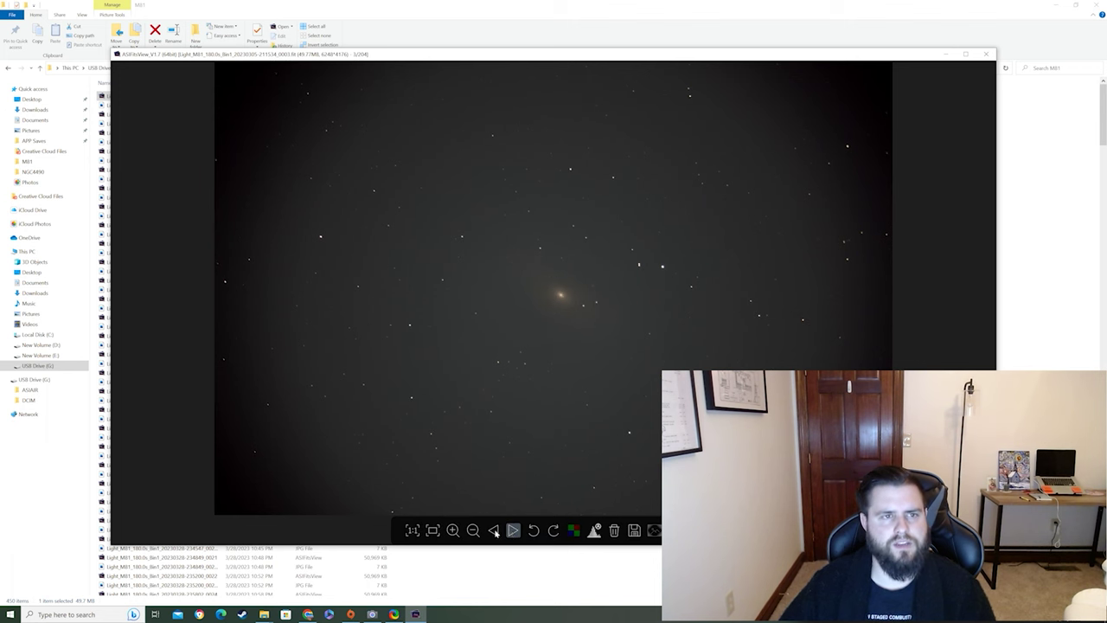
left_click(512, 531)
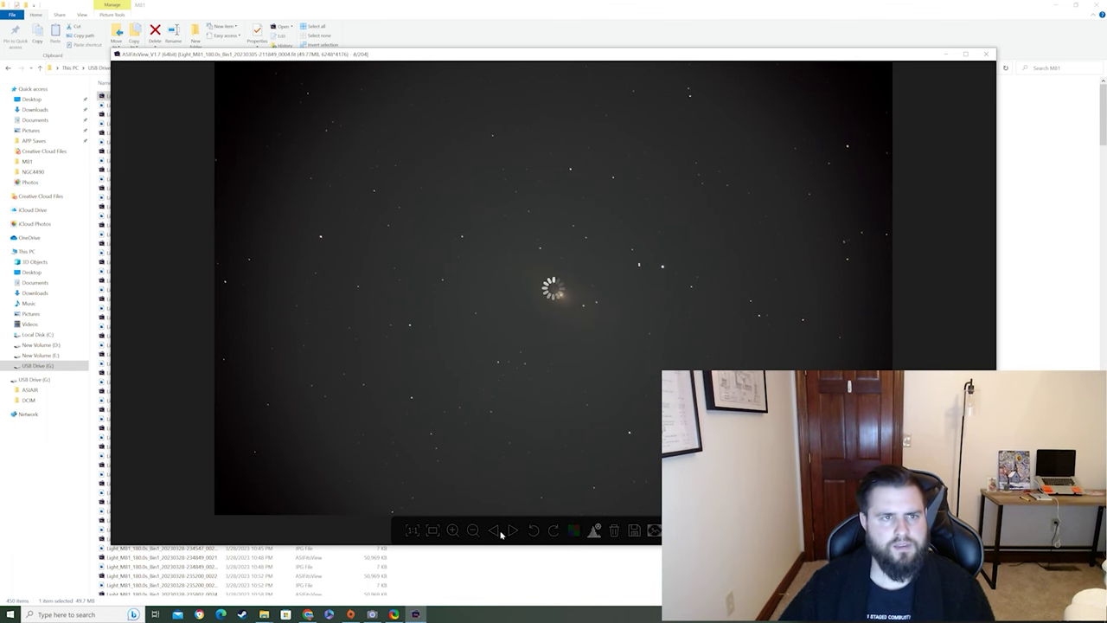
left_click(512, 531)
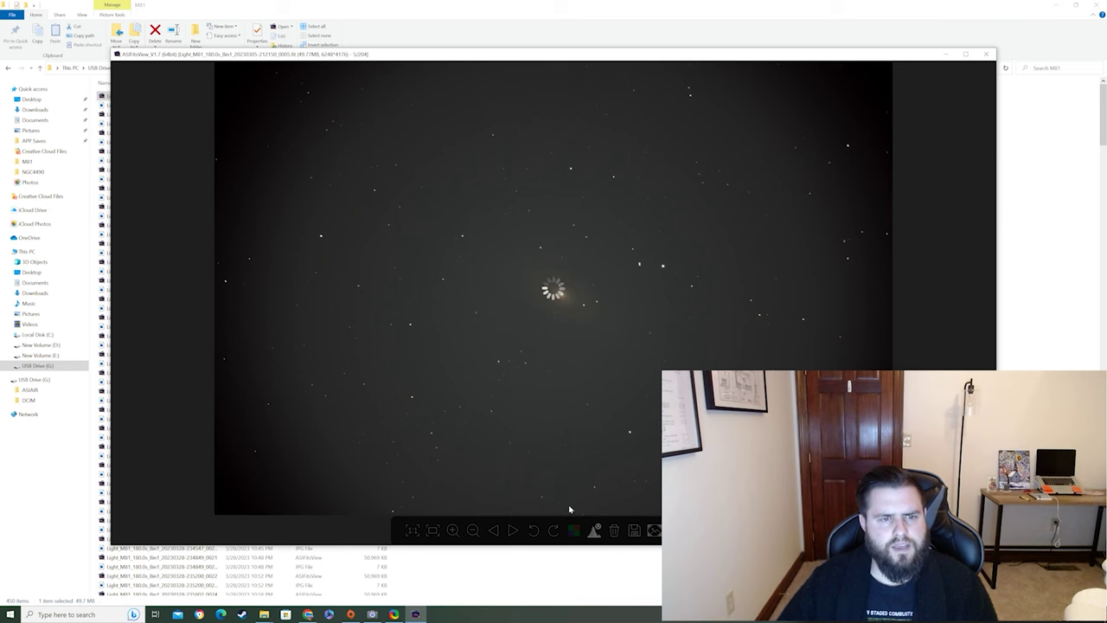
left_click(992, 55)
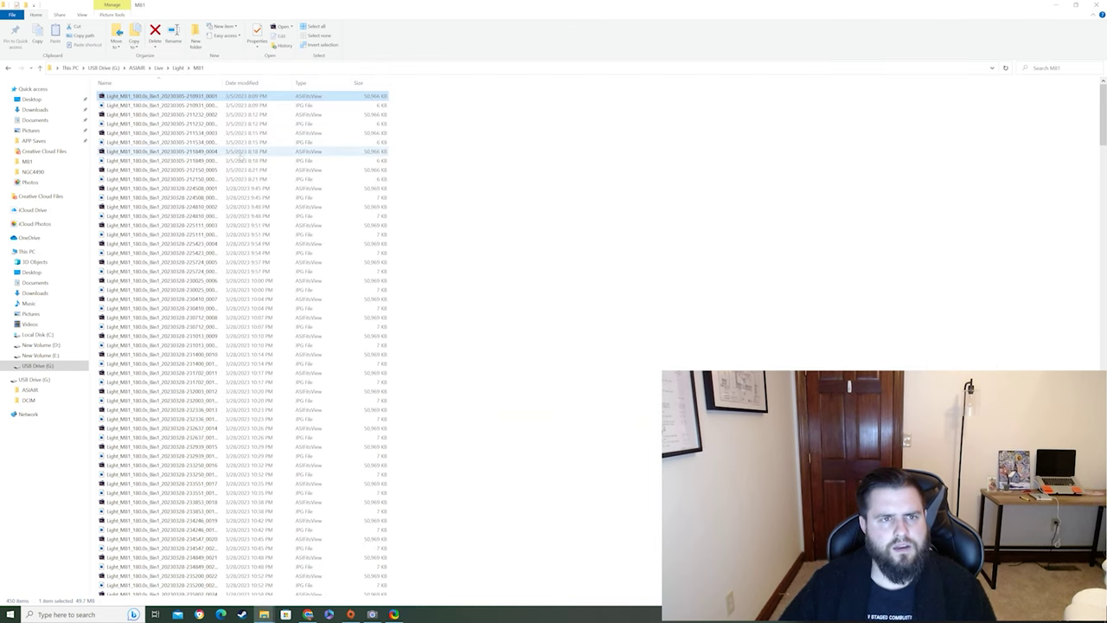
Step: Sort the M81 frames by Date modified and open the 3/28 frame ending 0016
left_click(254, 83)
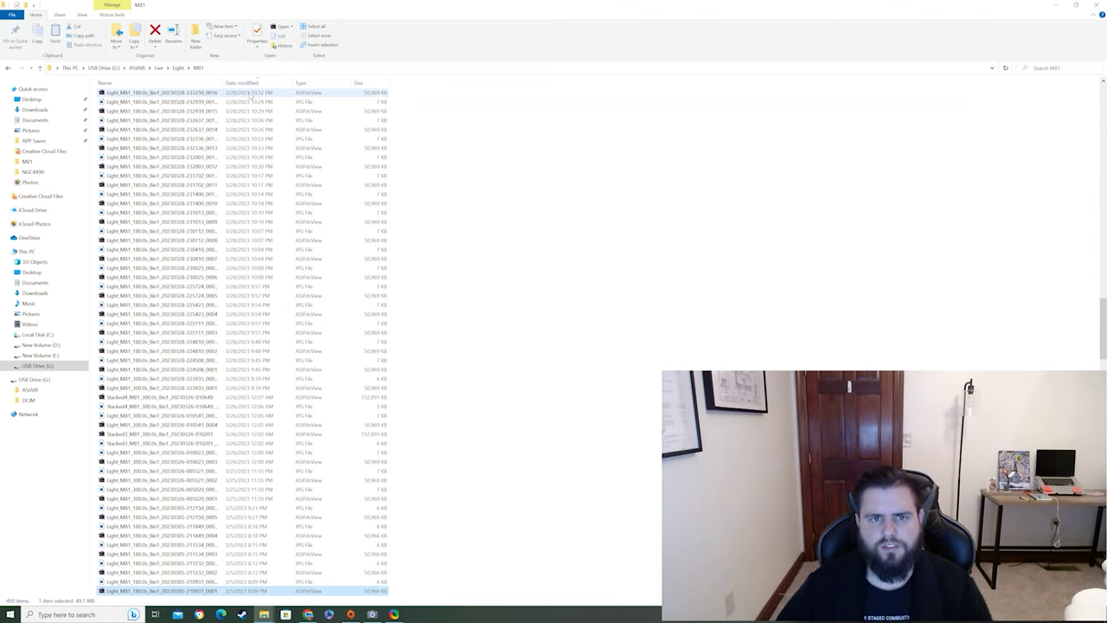
left_click(253, 82)
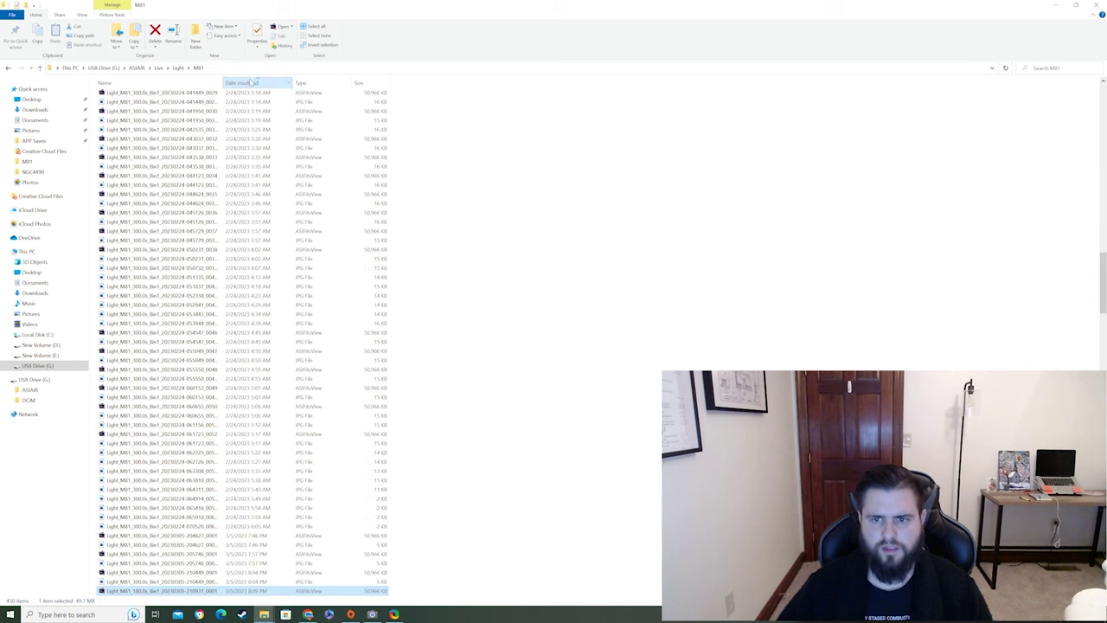
left_click(253, 82)
double_click(254, 91)
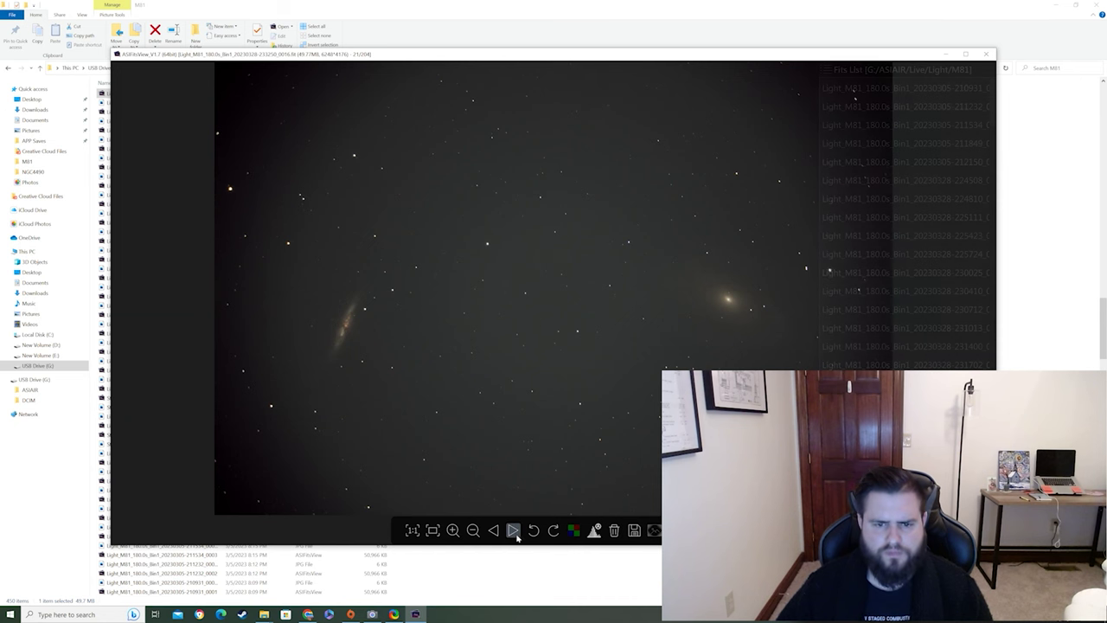
Step: Zoom-check frame 21, then step through M81 light frames 22 to 36 of 204
scroll(569, 338, "up", 2)
scroll(547, 364, "down", 2)
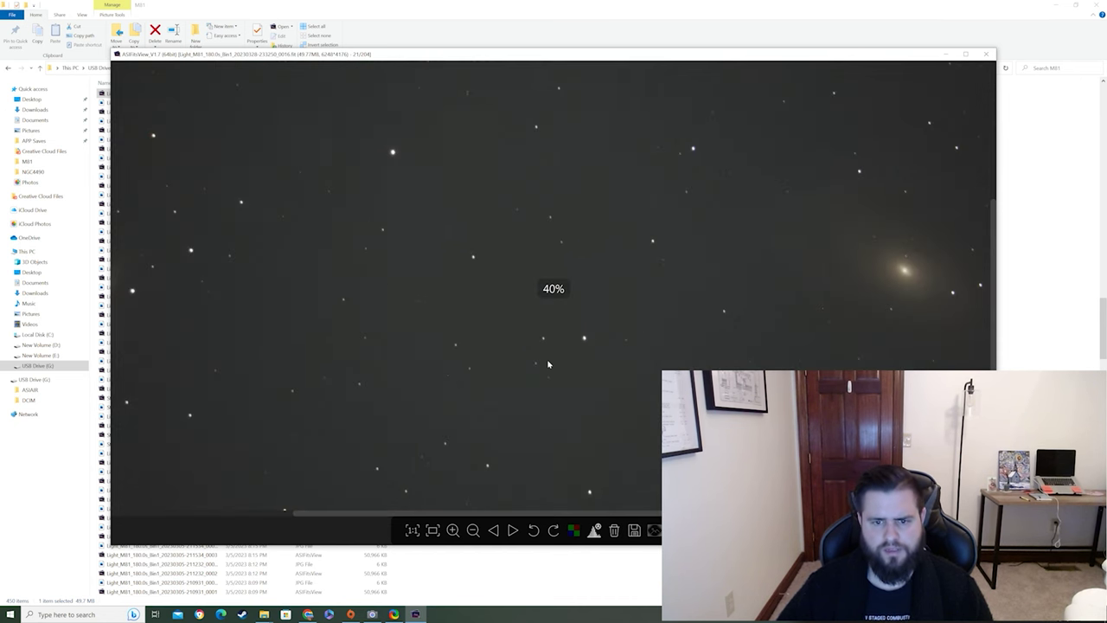
scroll(546, 364, "down", 1)
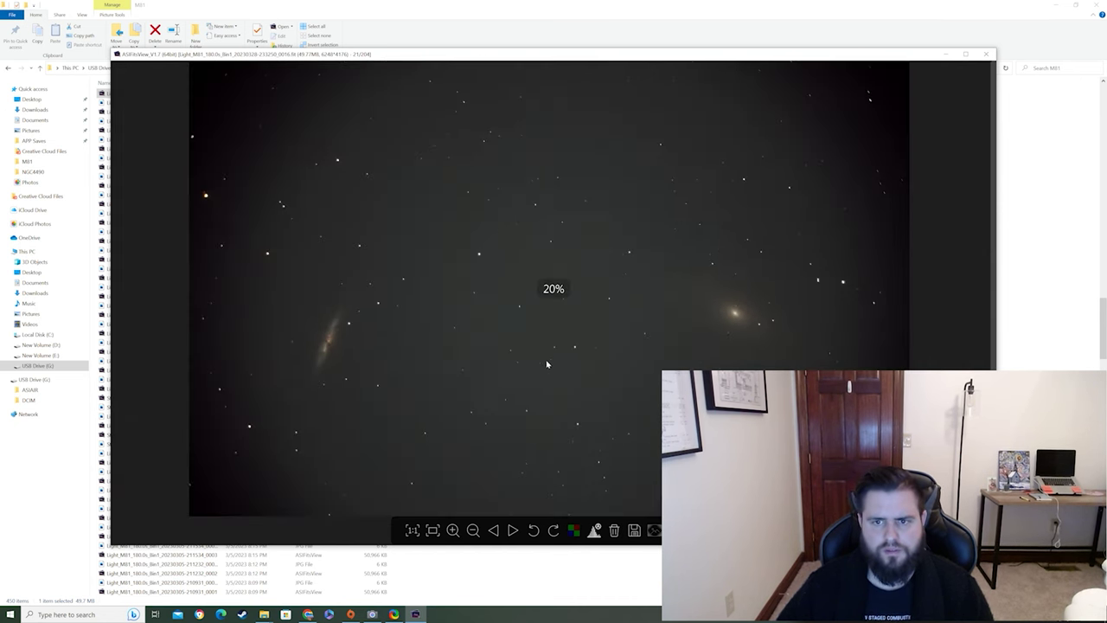
scroll(547, 364, "up", 1)
scroll(547, 364, "down", 1)
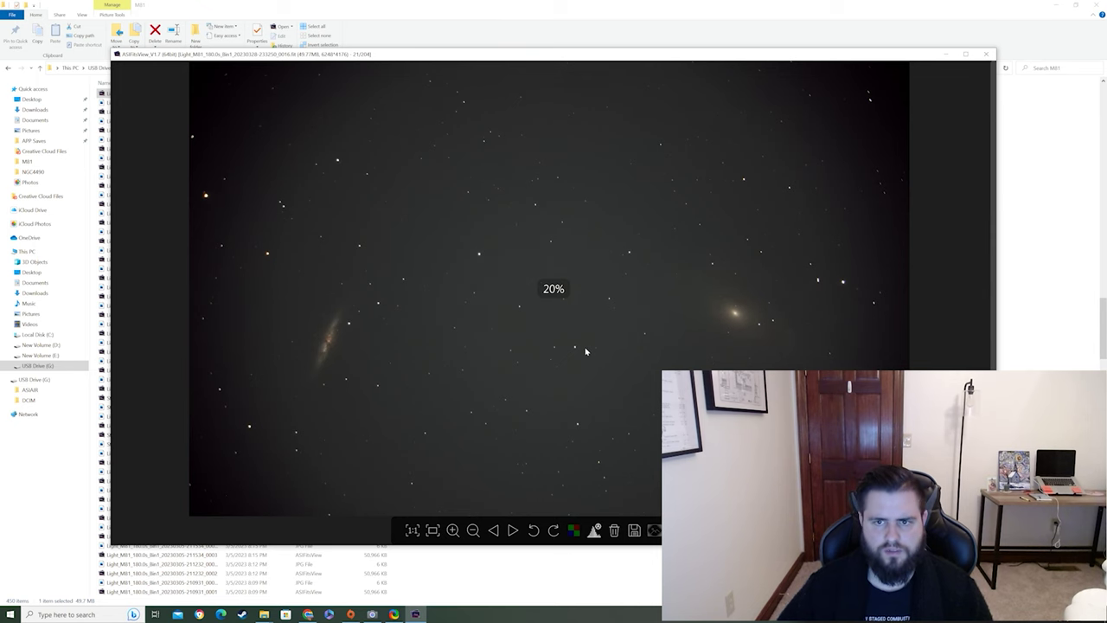
scroll(543, 338, "up", 2)
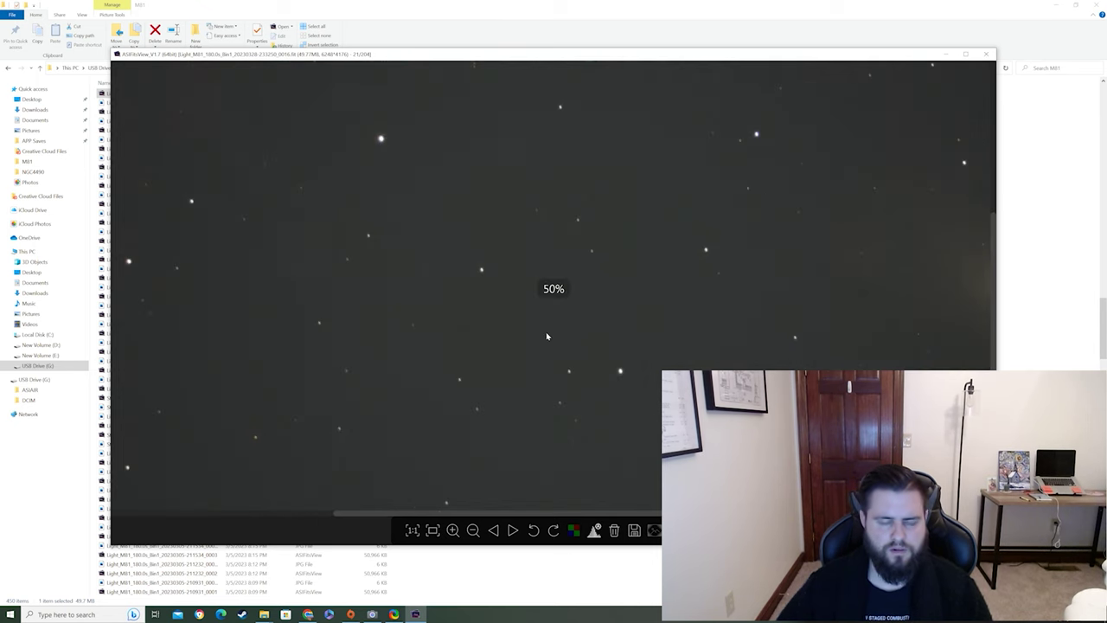
scroll(547, 337, "down", 2)
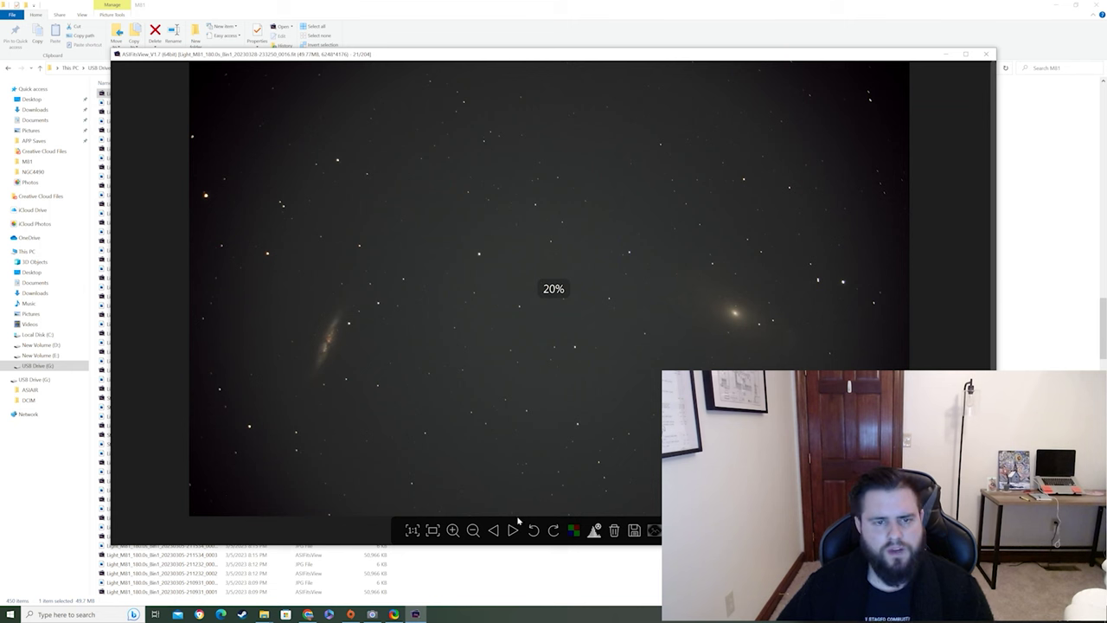
left_click(513, 530)
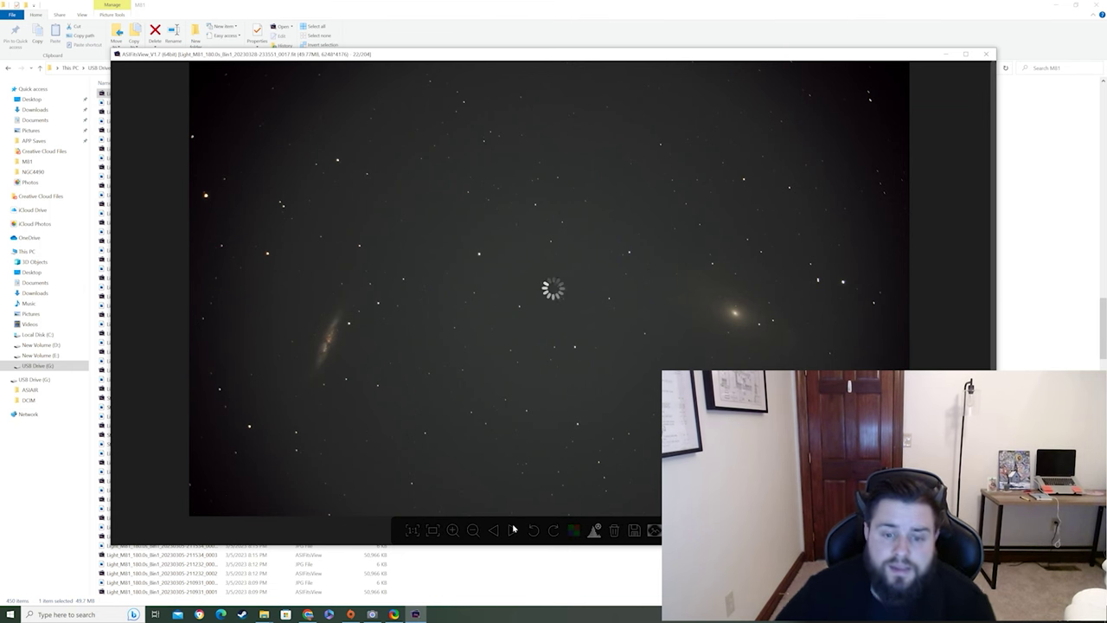
left_click(513, 530)
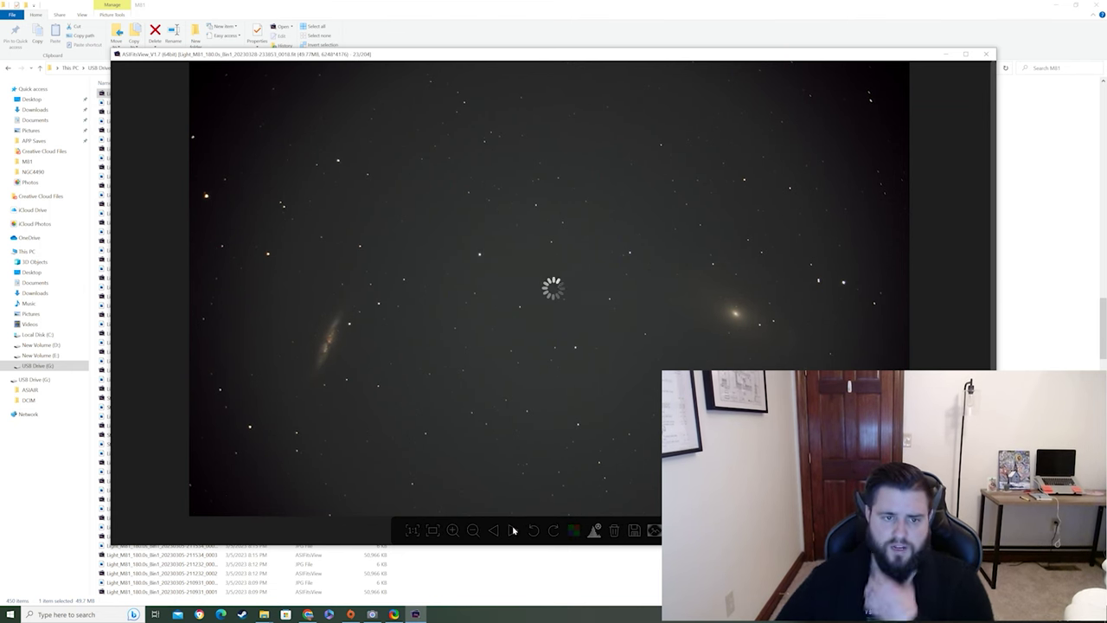
left_click(513, 529)
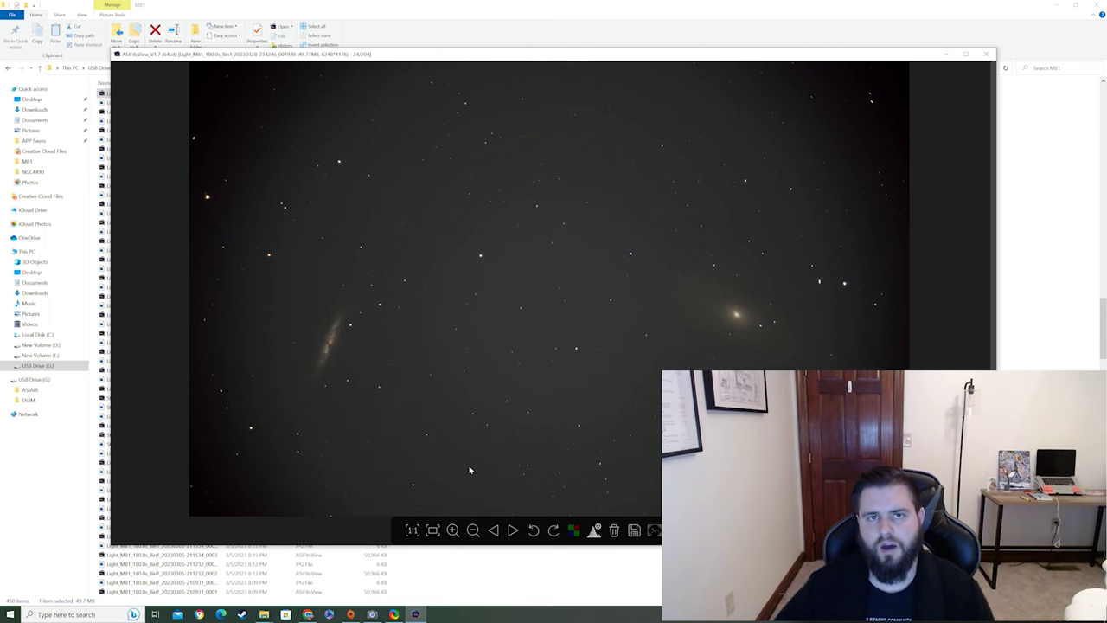
left_click(513, 529)
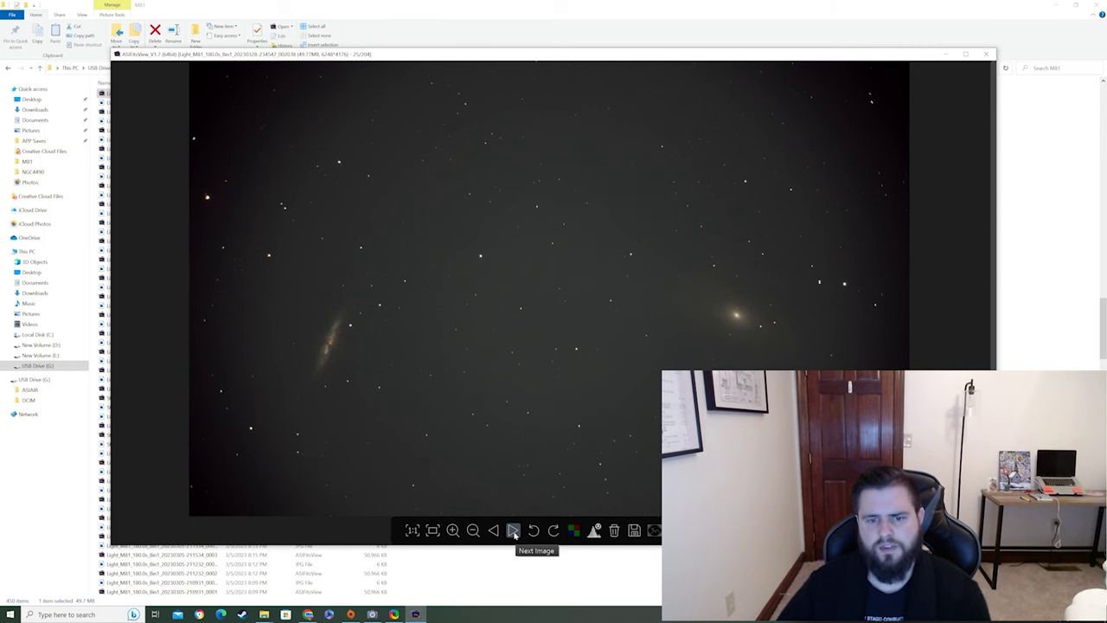
left_click(513, 531)
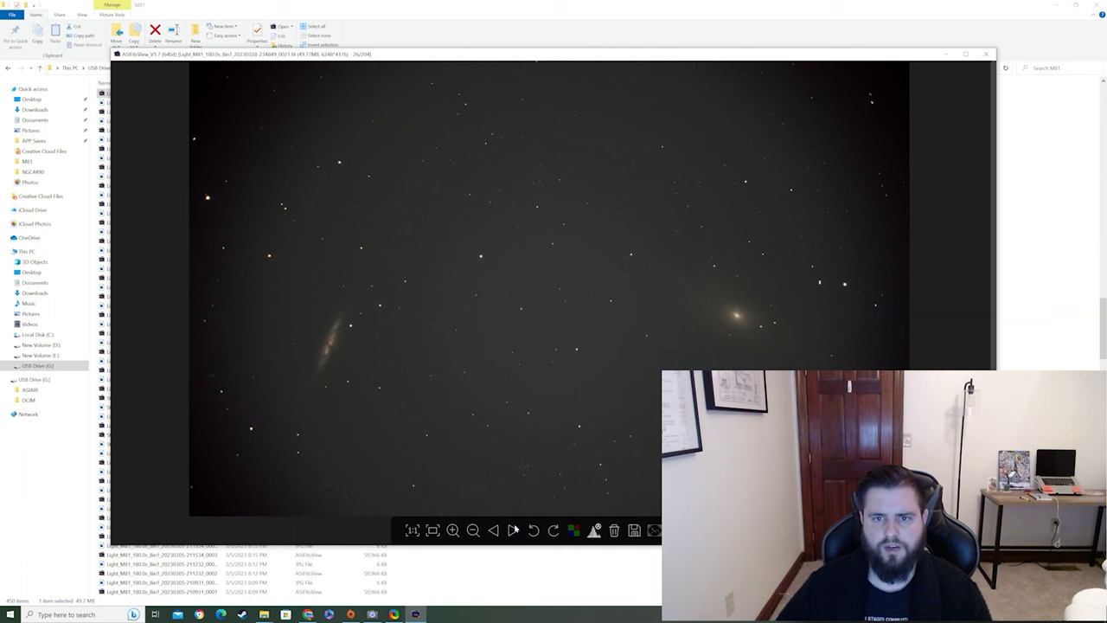
left_click(514, 530)
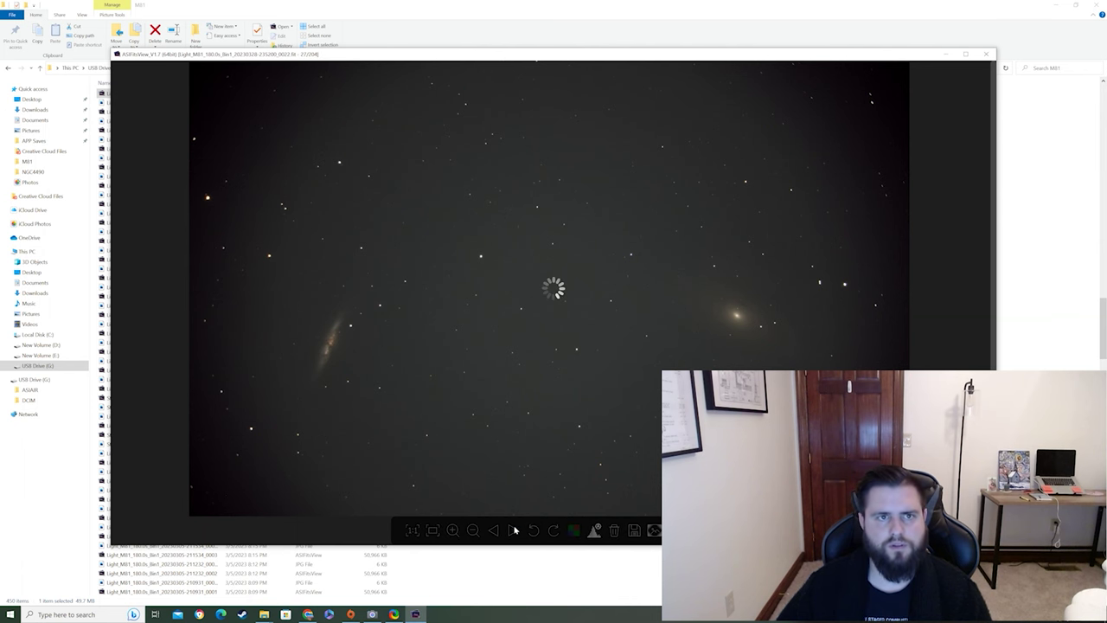
left_click(514, 530)
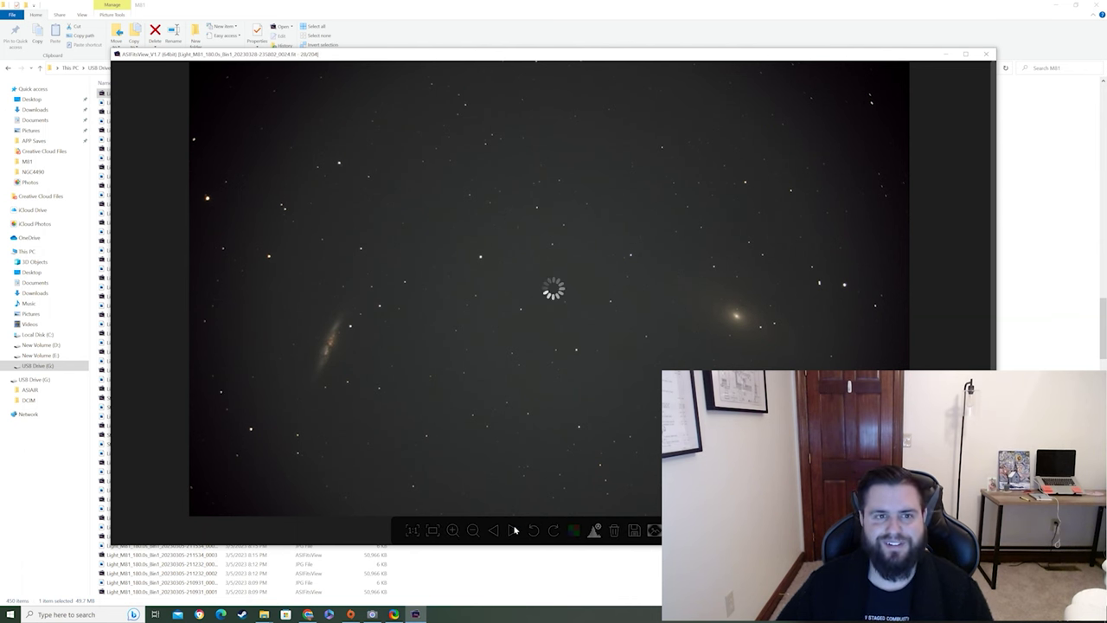
left_click(514, 531)
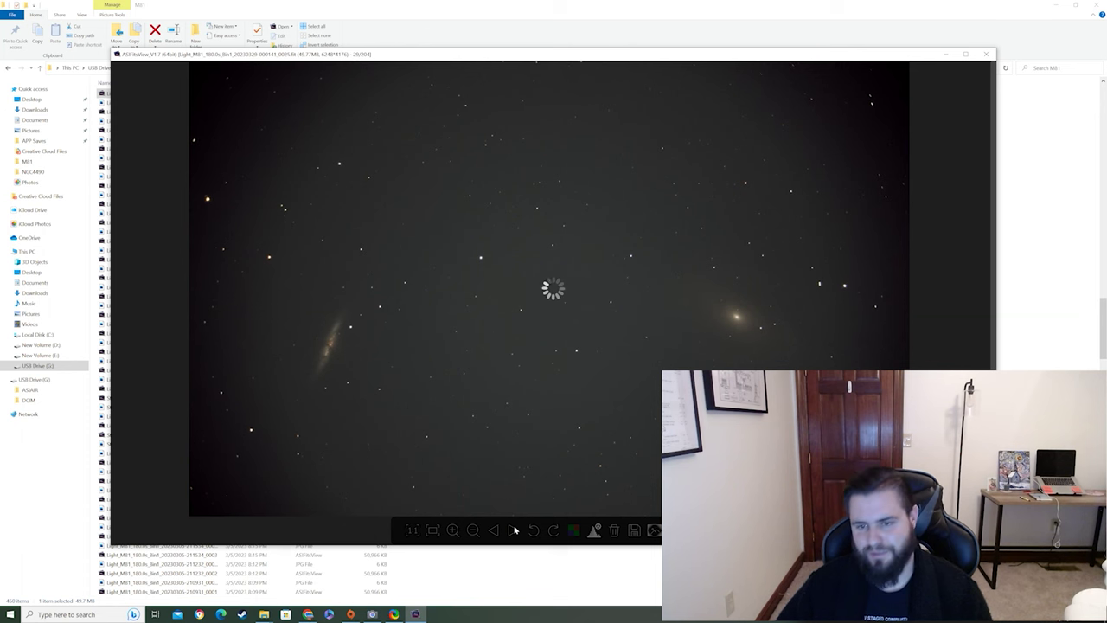
left_click(514, 530)
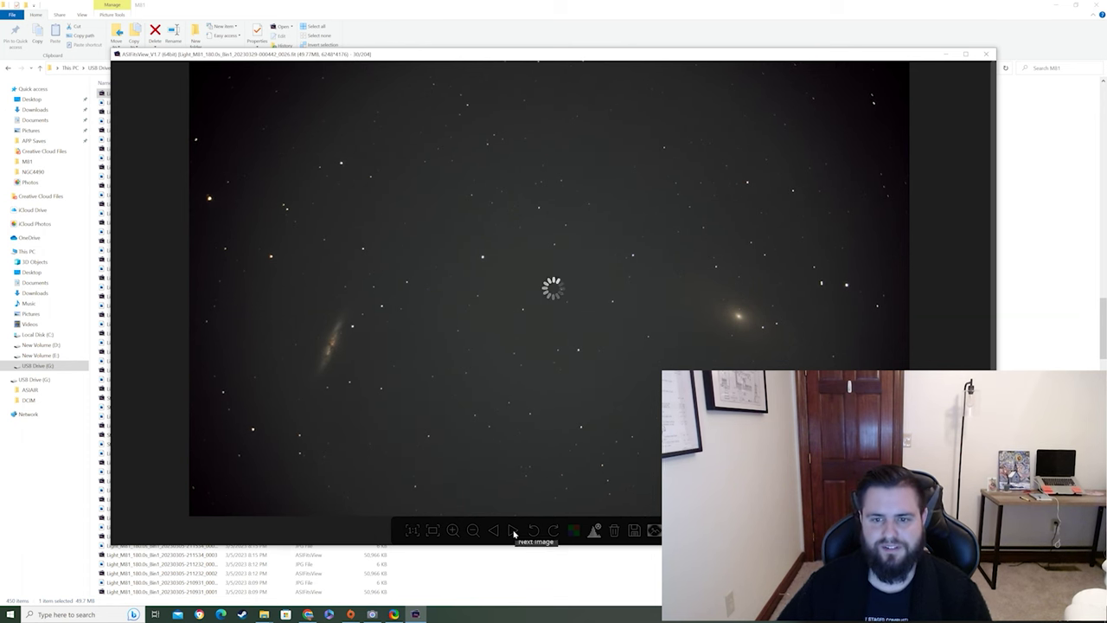
left_click(513, 530)
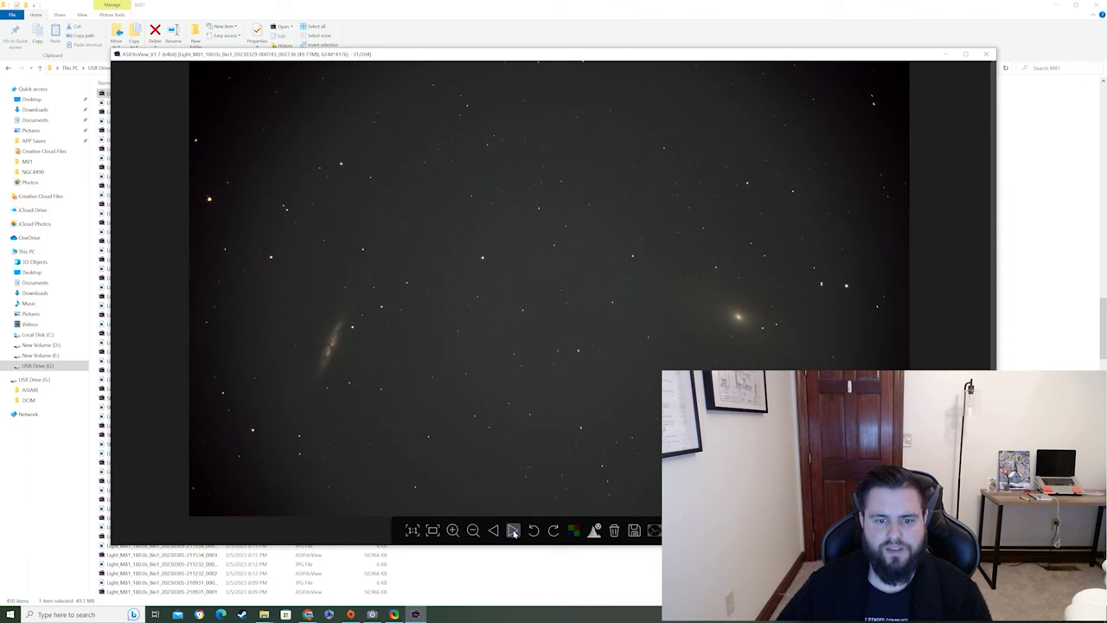
left_click(514, 530)
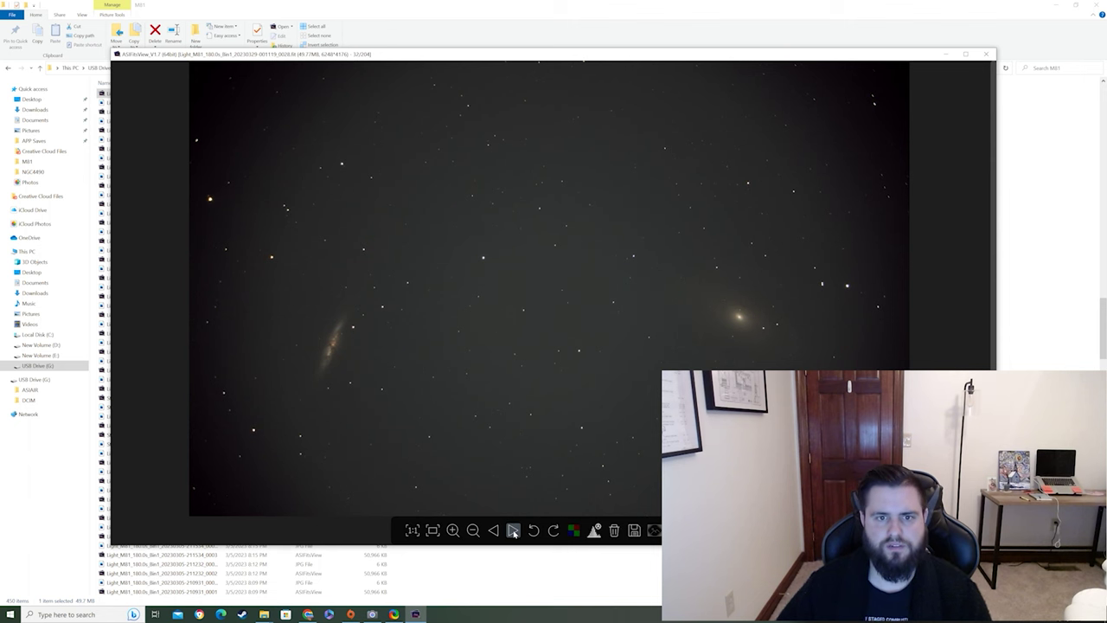
left_click(514, 530)
left_click(513, 530)
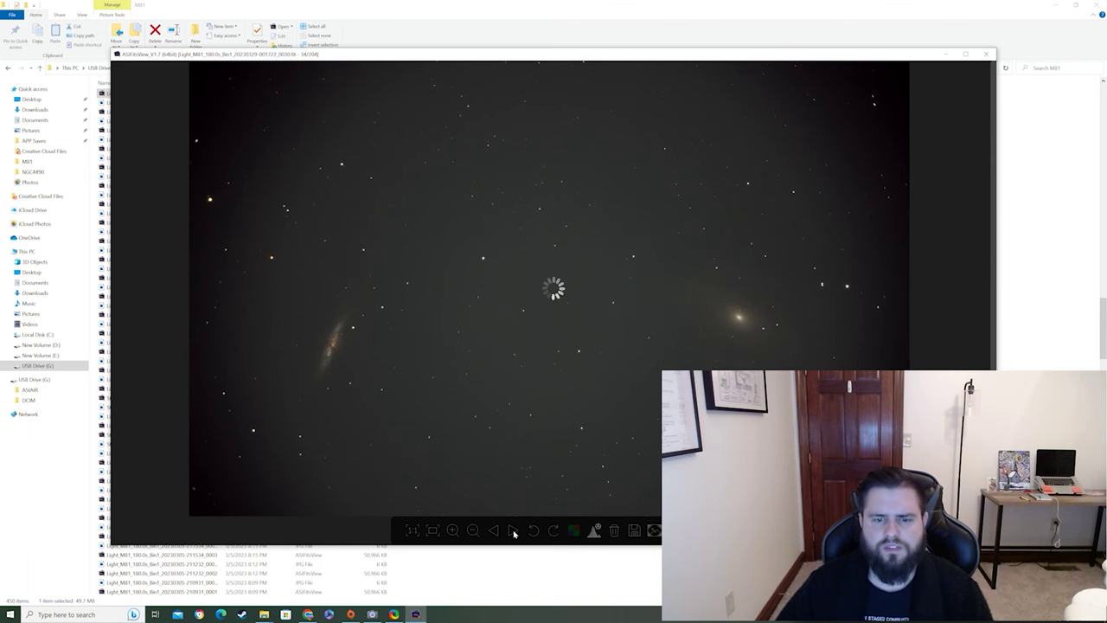
left_click(514, 532)
left_click(514, 532)
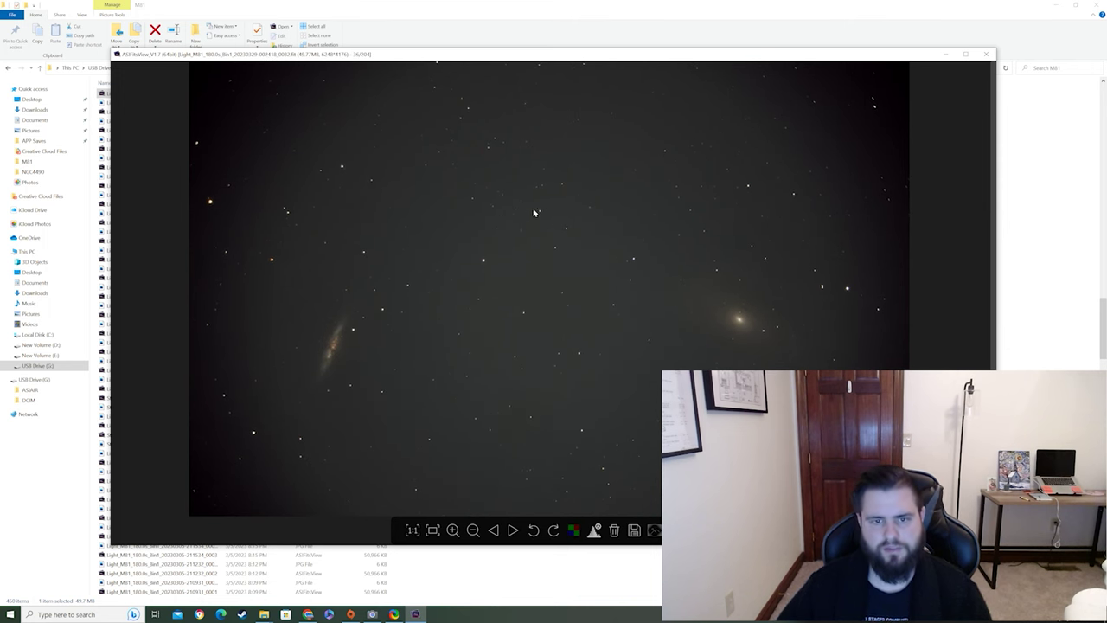
Step: Inspect frames 37 to 44 of 204, zooming in and out to check stars
scroll(492, 275, "up", 4)
scroll(493, 275, "down", 4)
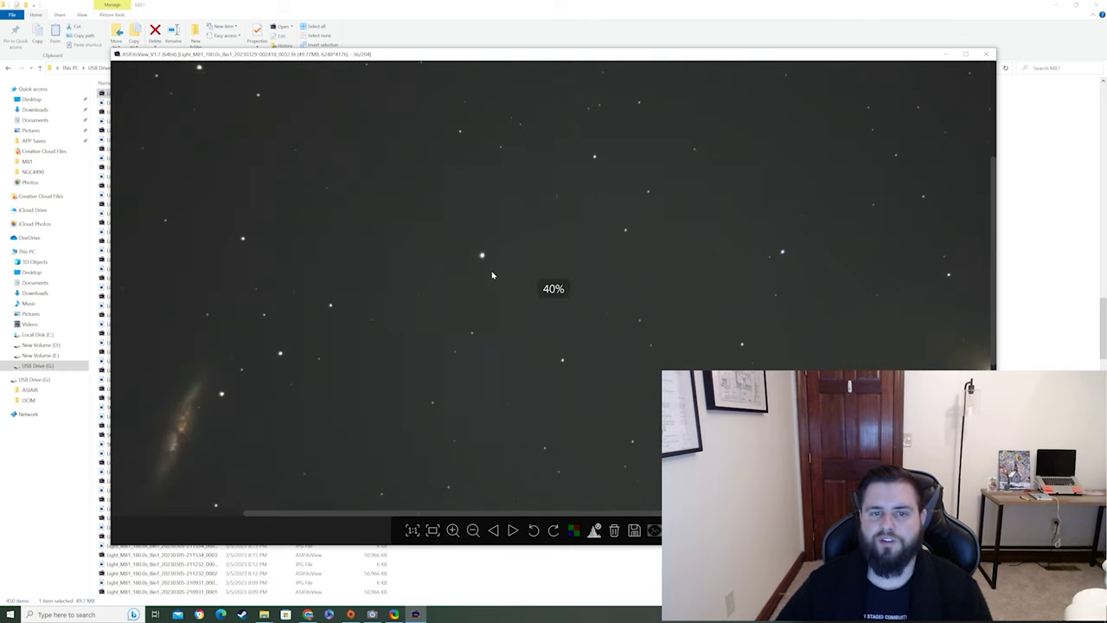
left_click(511, 528)
left_click(511, 529)
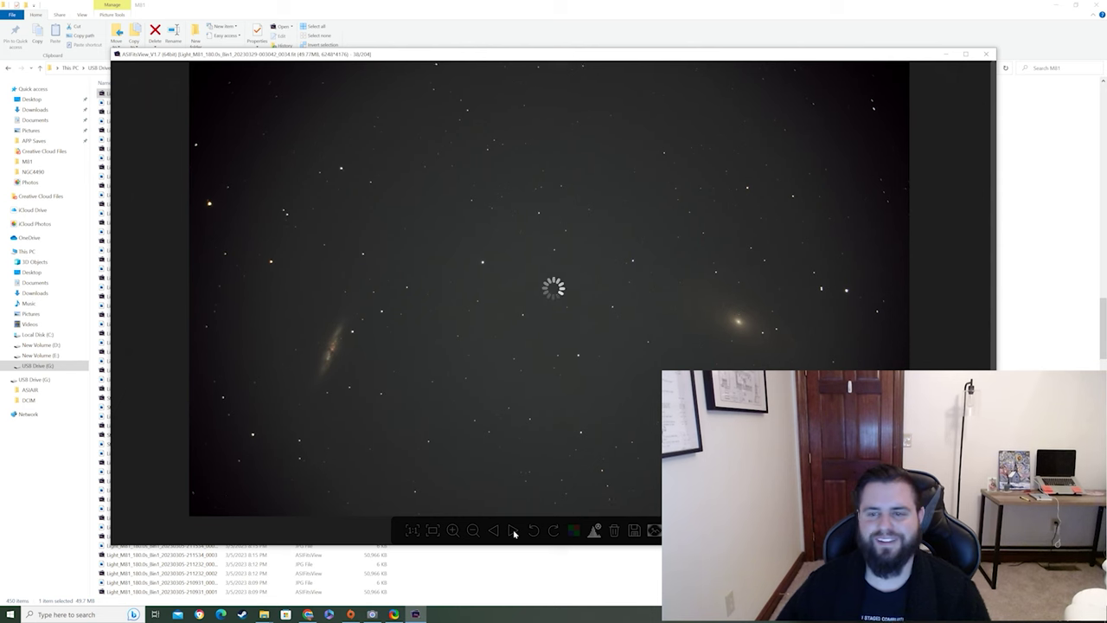
left_click(514, 531)
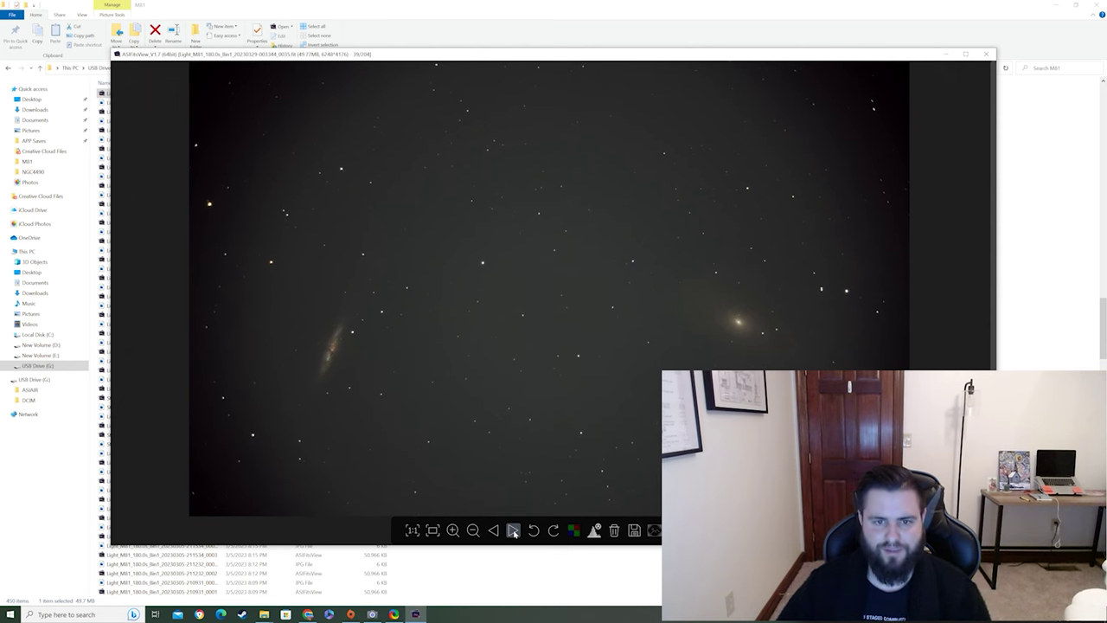
left_click(513, 531)
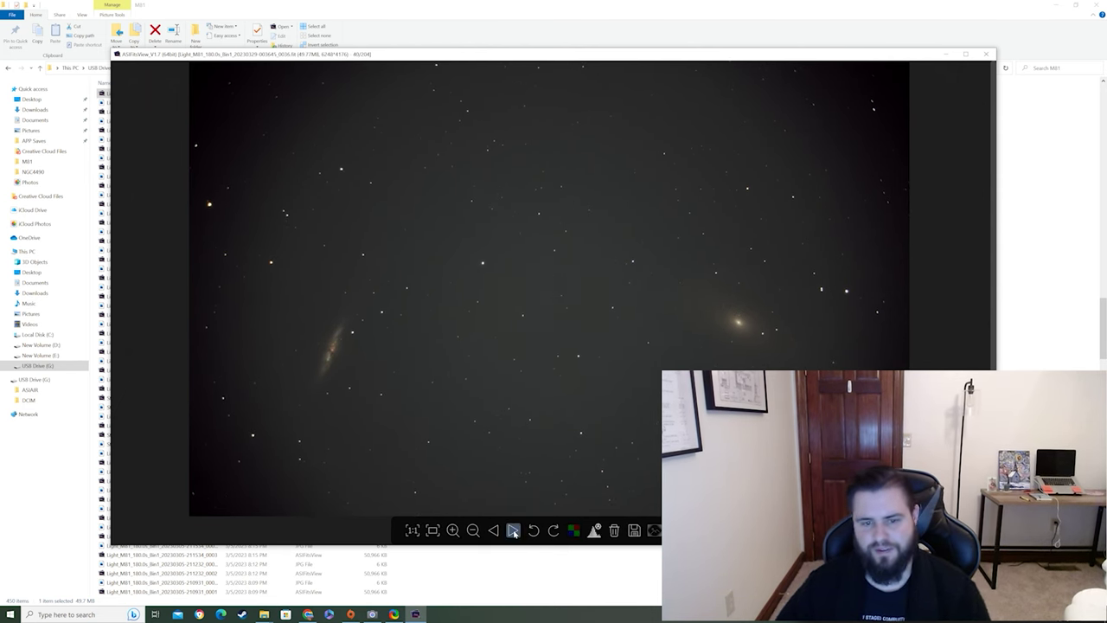
left_click(514, 531)
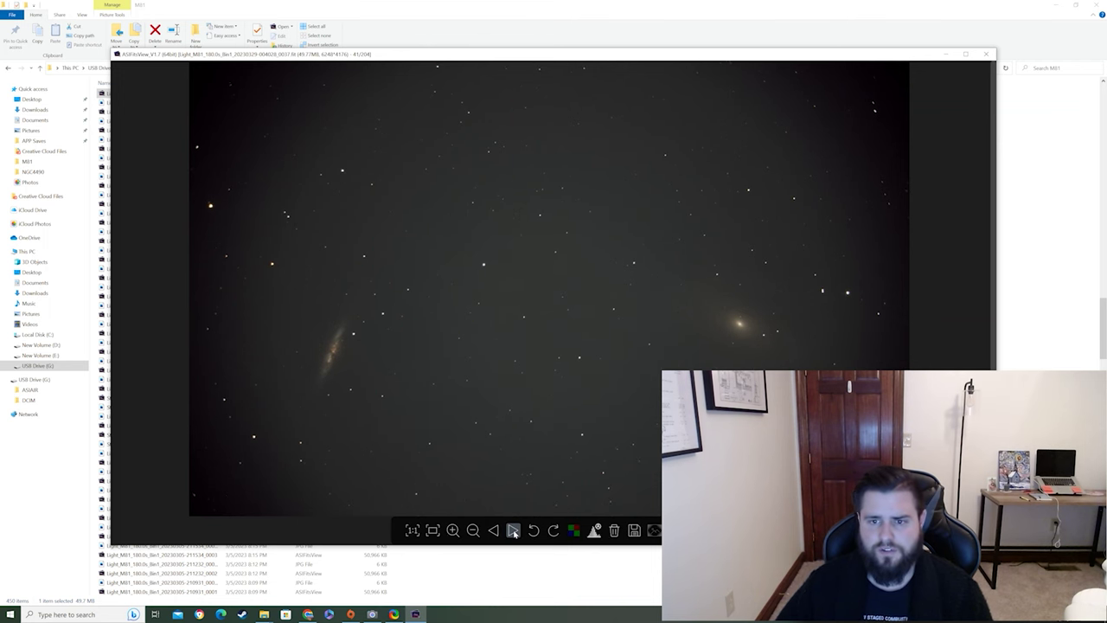
scroll(494, 317, "up", 3)
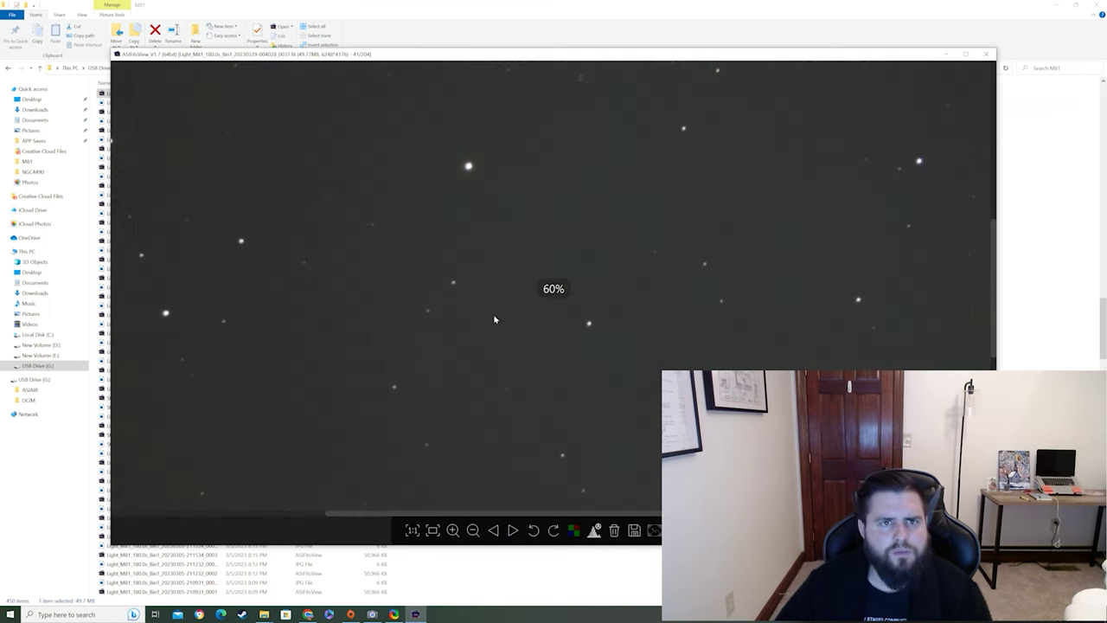
scroll(495, 319, "down", 3)
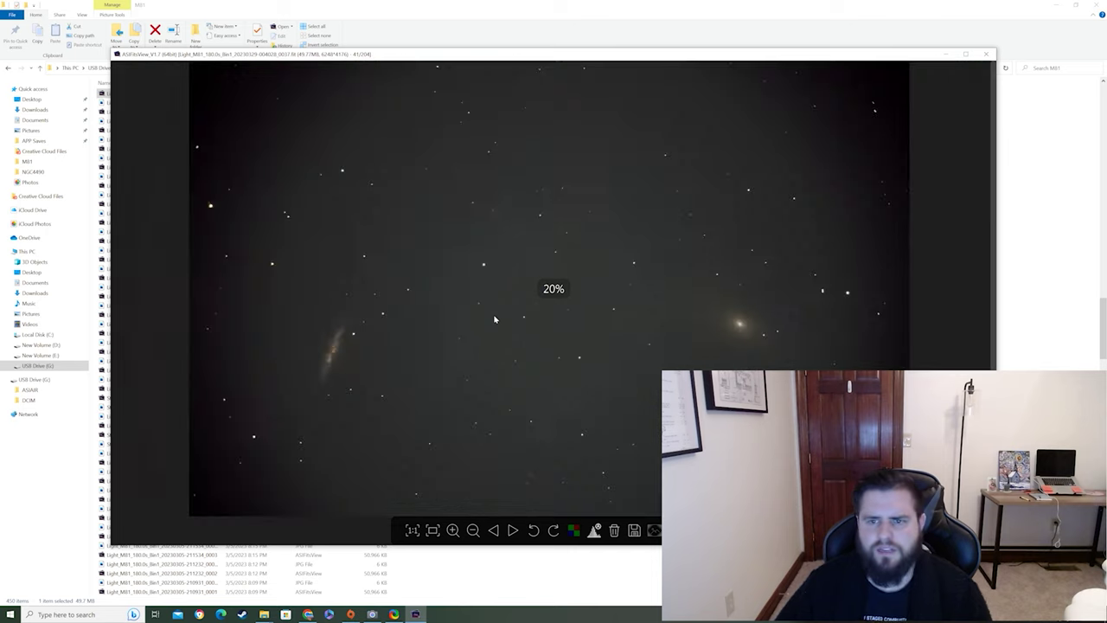
left_click(513, 530)
left_click(511, 531)
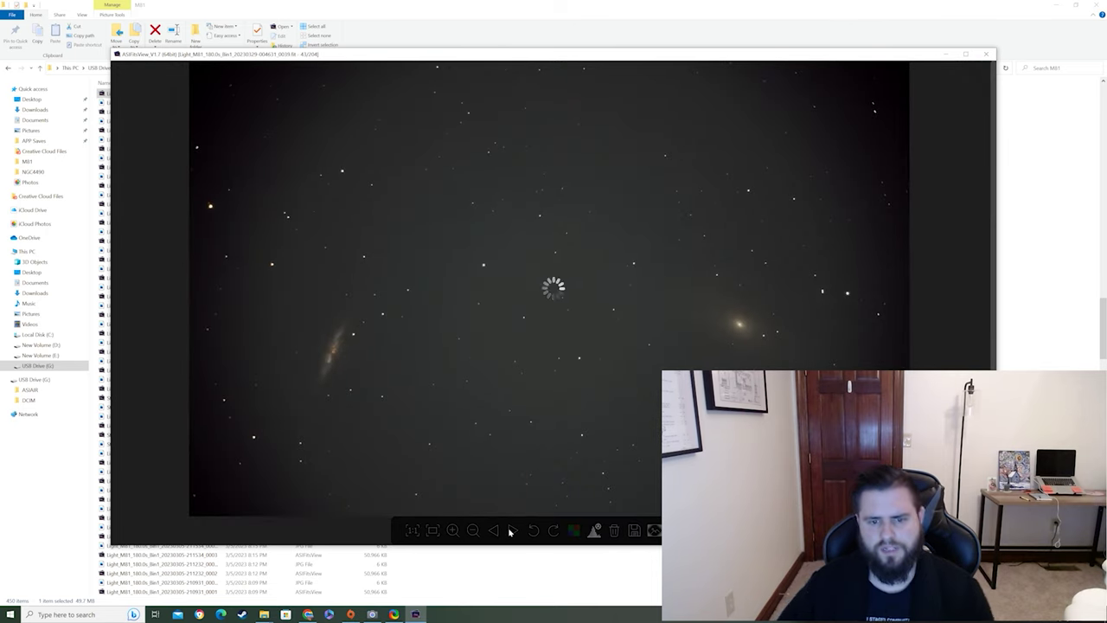
left_click(512, 531)
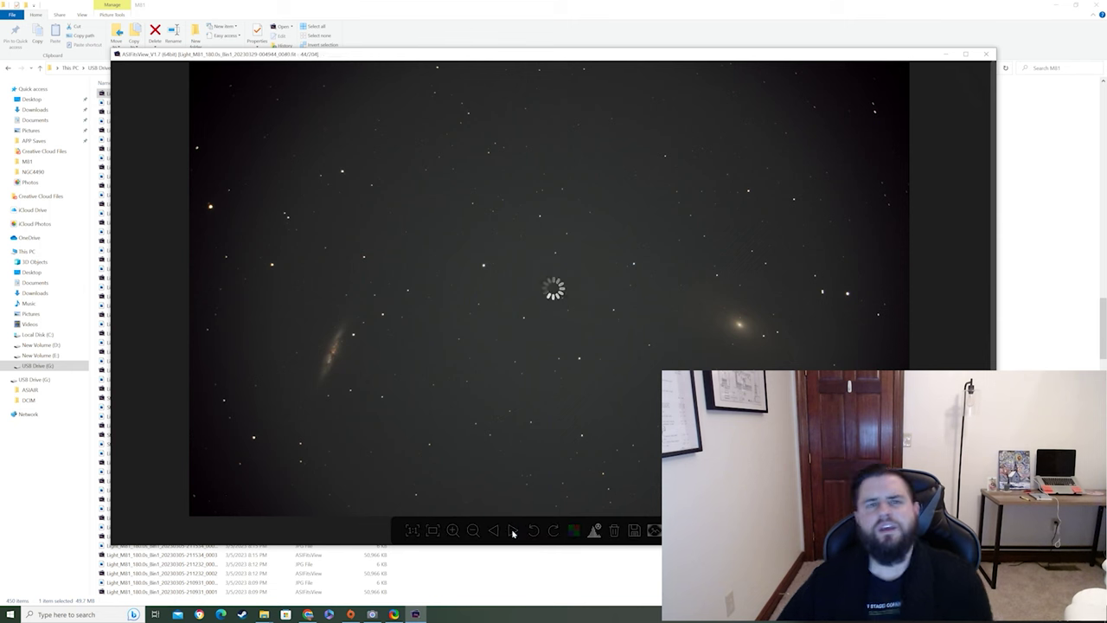
scroll(751, 354, "up", 4)
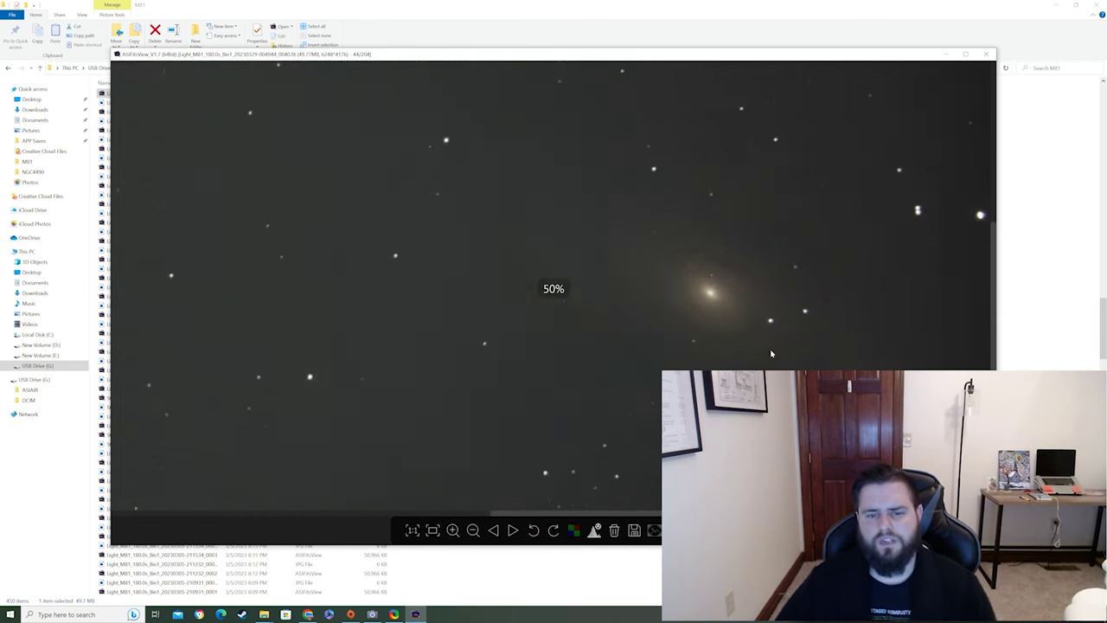
scroll(683, 314, "down", 3)
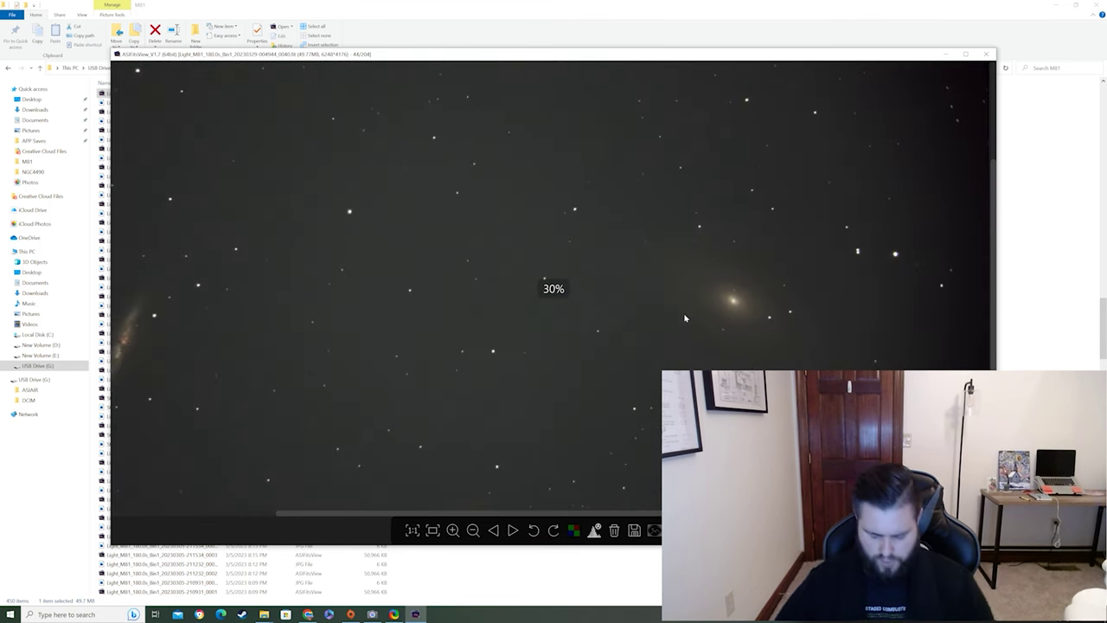
scroll(685, 319, "down", 1)
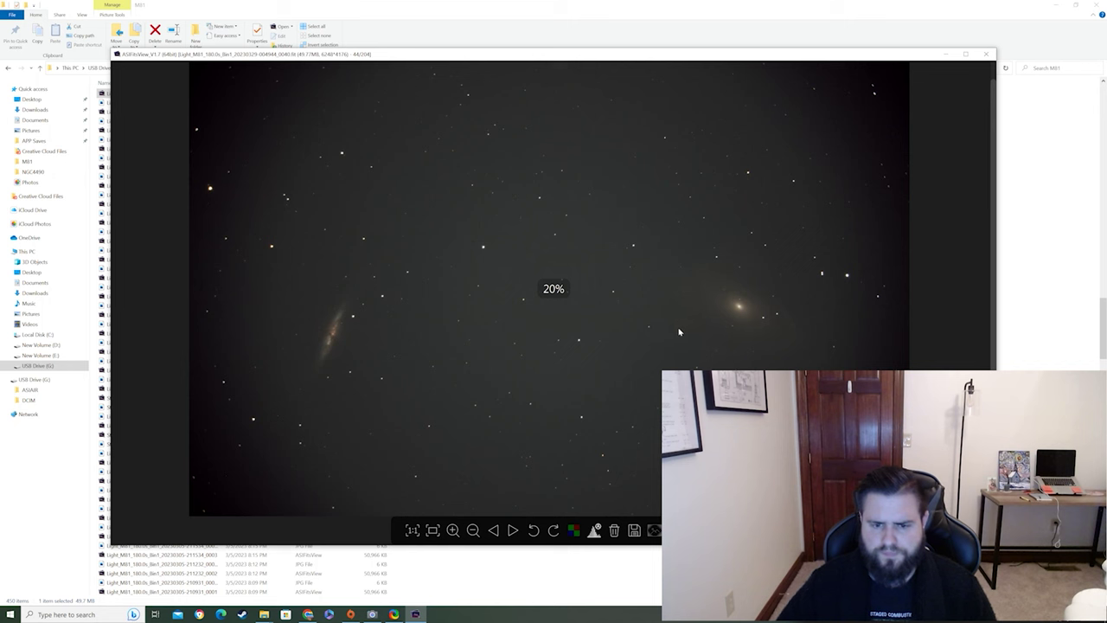
Step: Advance through frames 45 to 54 of 204, reaching the flipped 3/29 frame
left_click(512, 530)
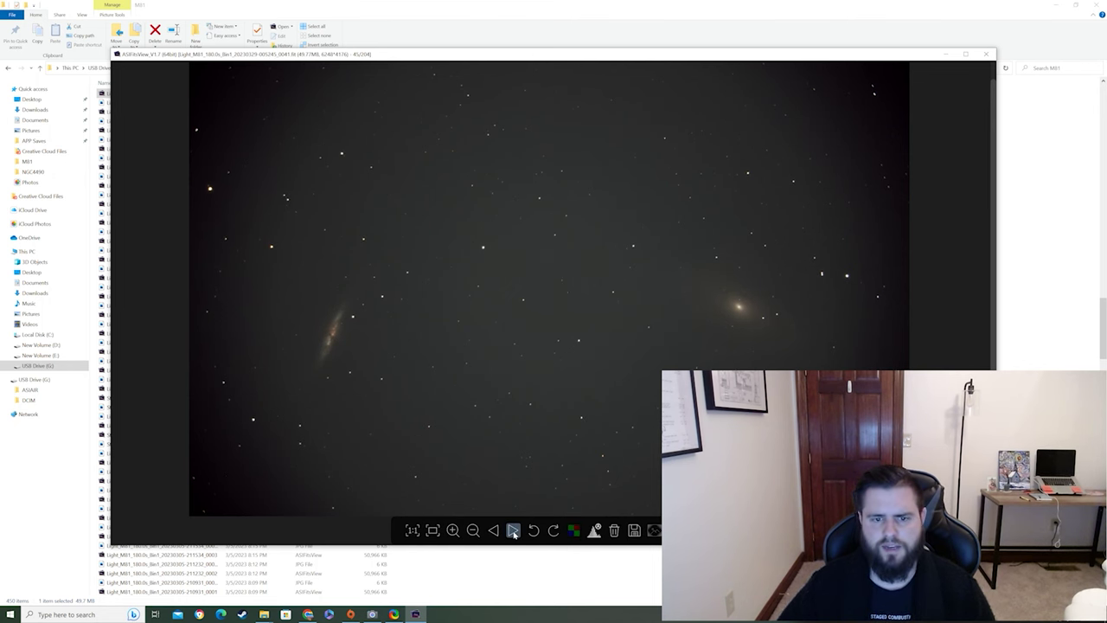
left_click(513, 531)
left_click(513, 531)
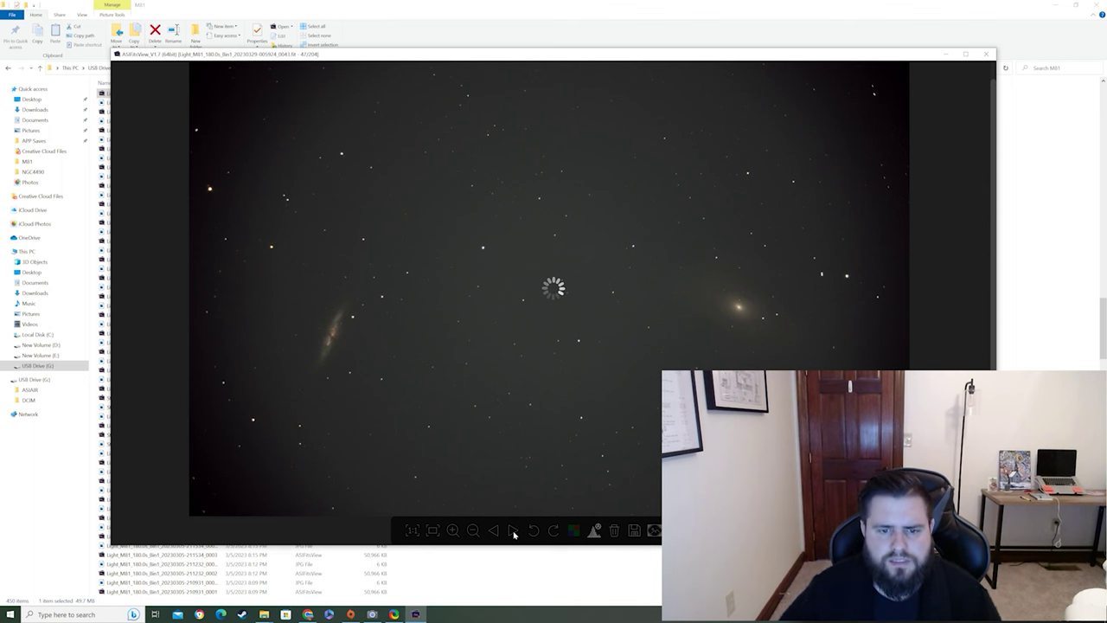
left_click(513, 531)
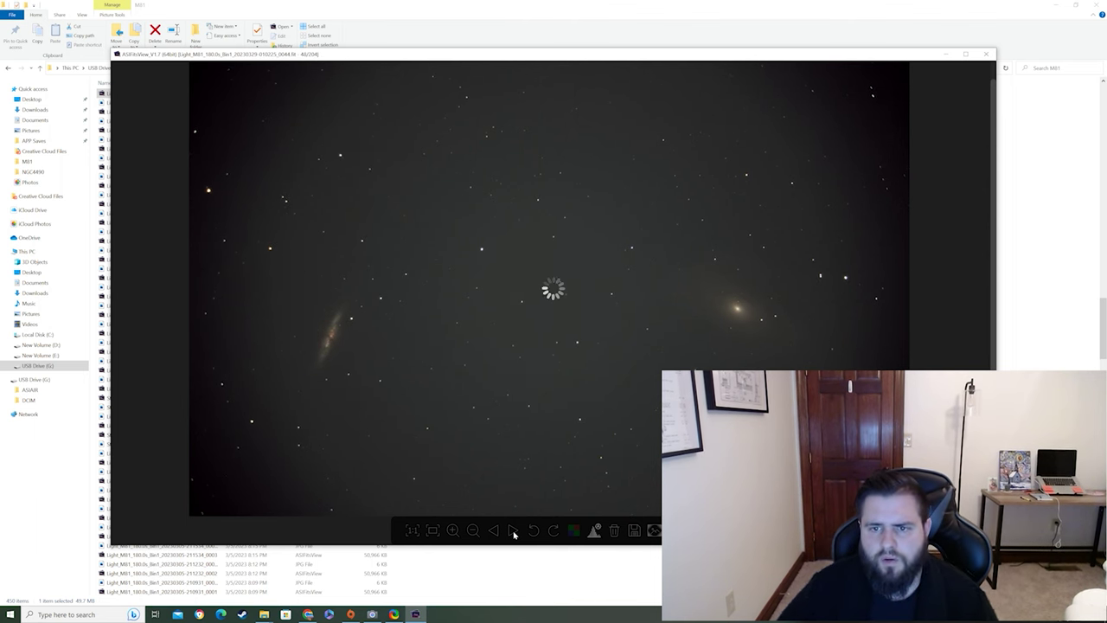
left_click(513, 531)
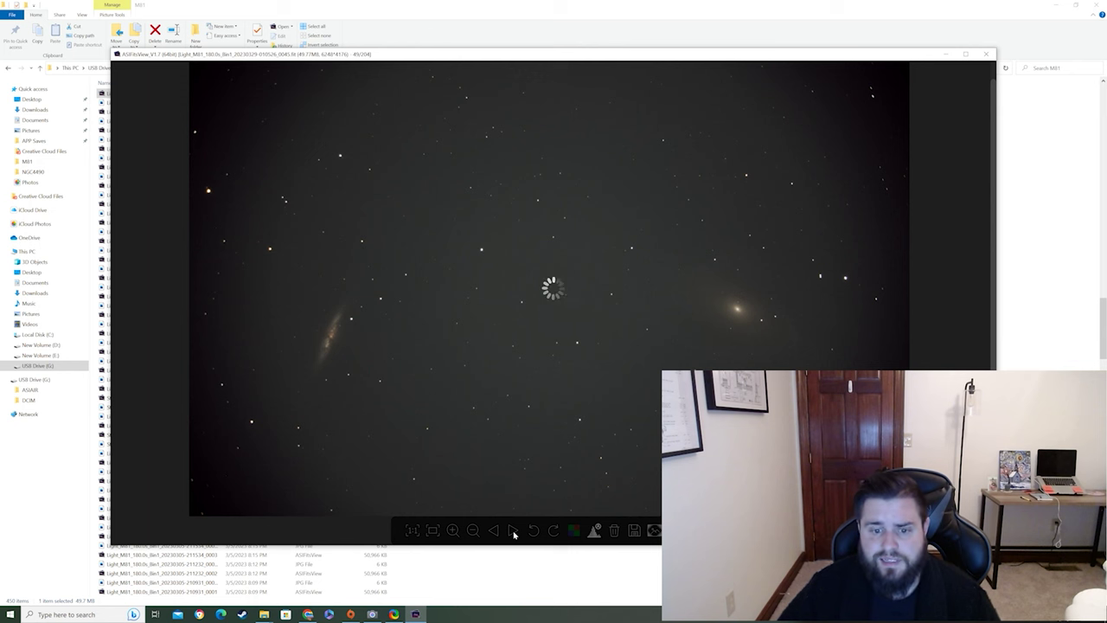
left_click(513, 531)
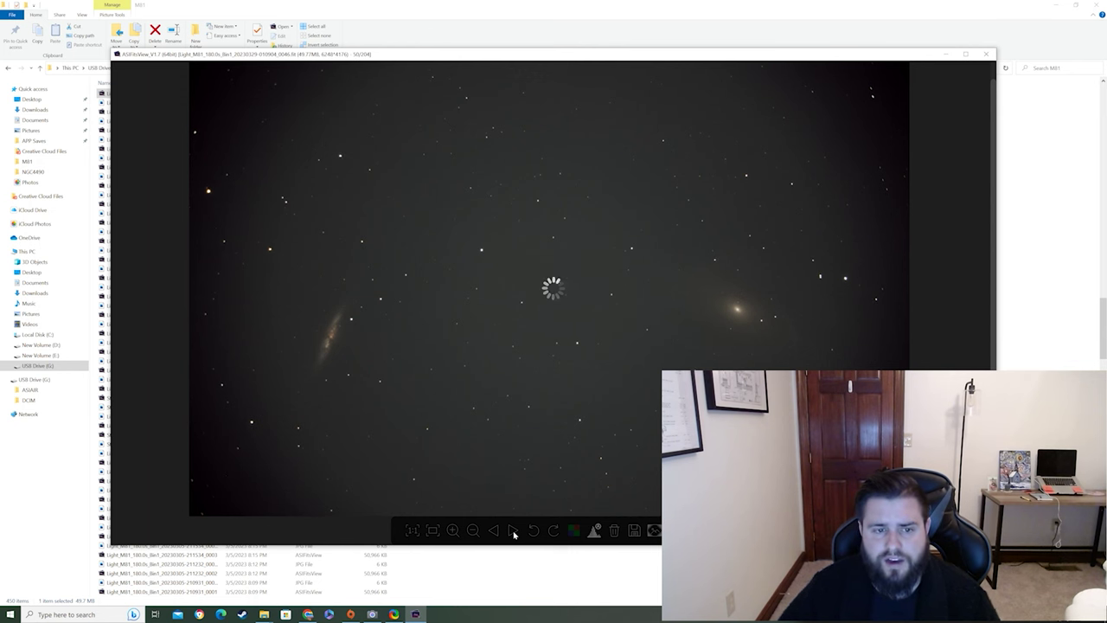
left_click(513, 531)
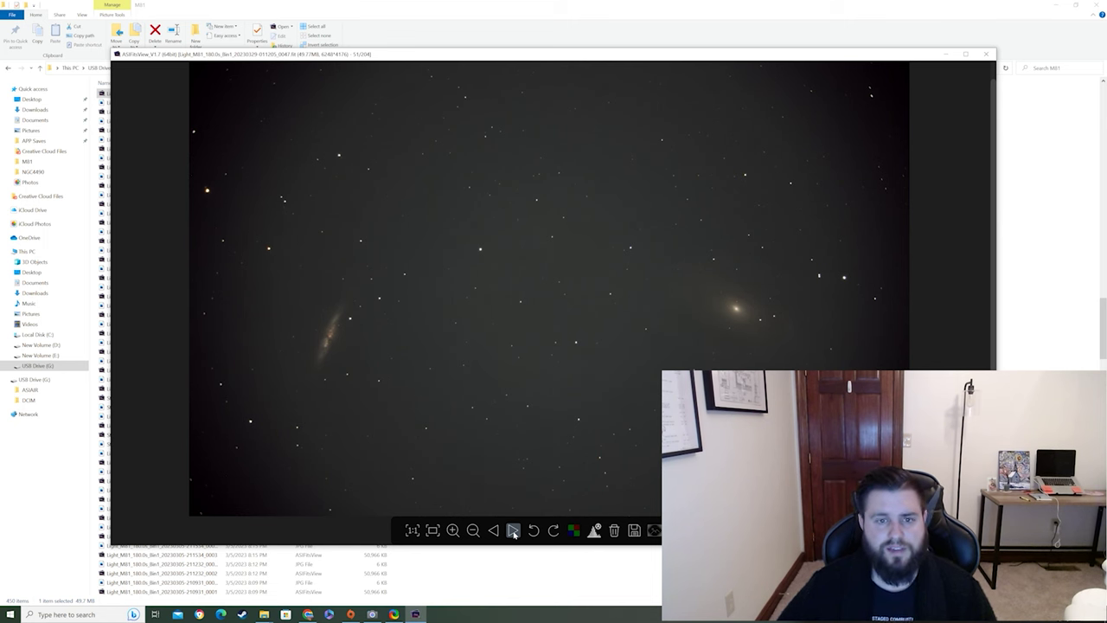
left_click(513, 531)
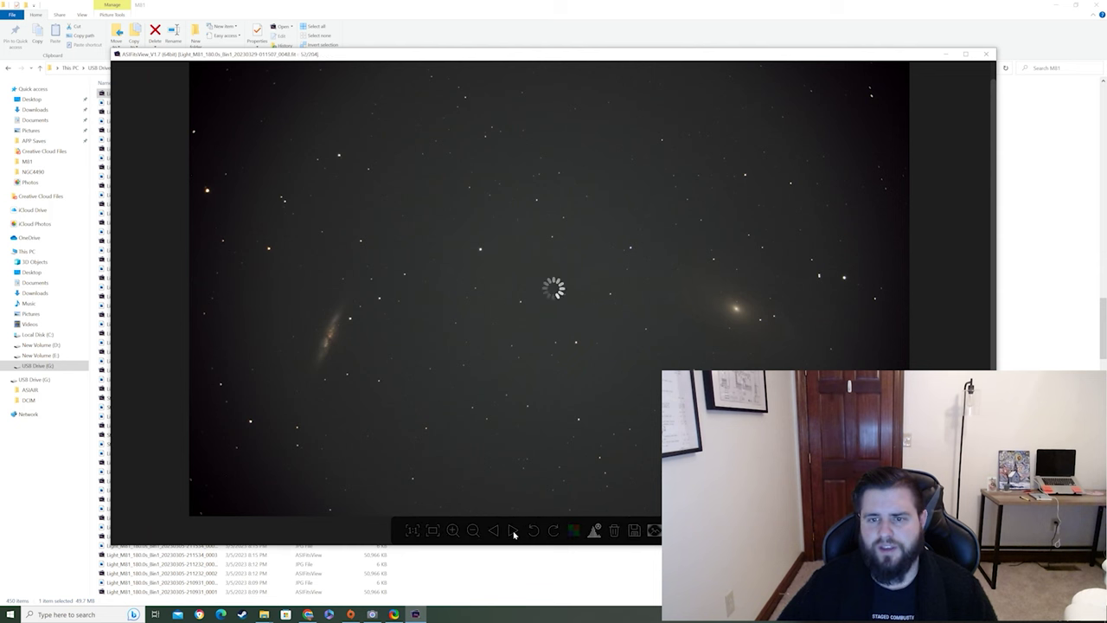
left_click(513, 531)
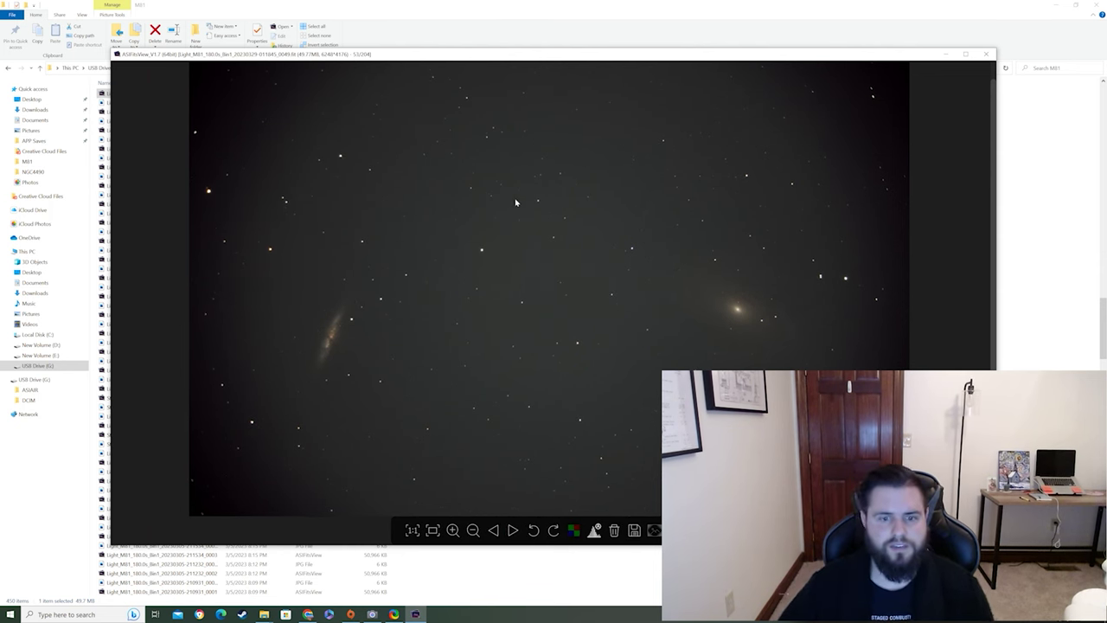
scroll(497, 246, "up", 1)
scroll(497, 253, "down", 1)
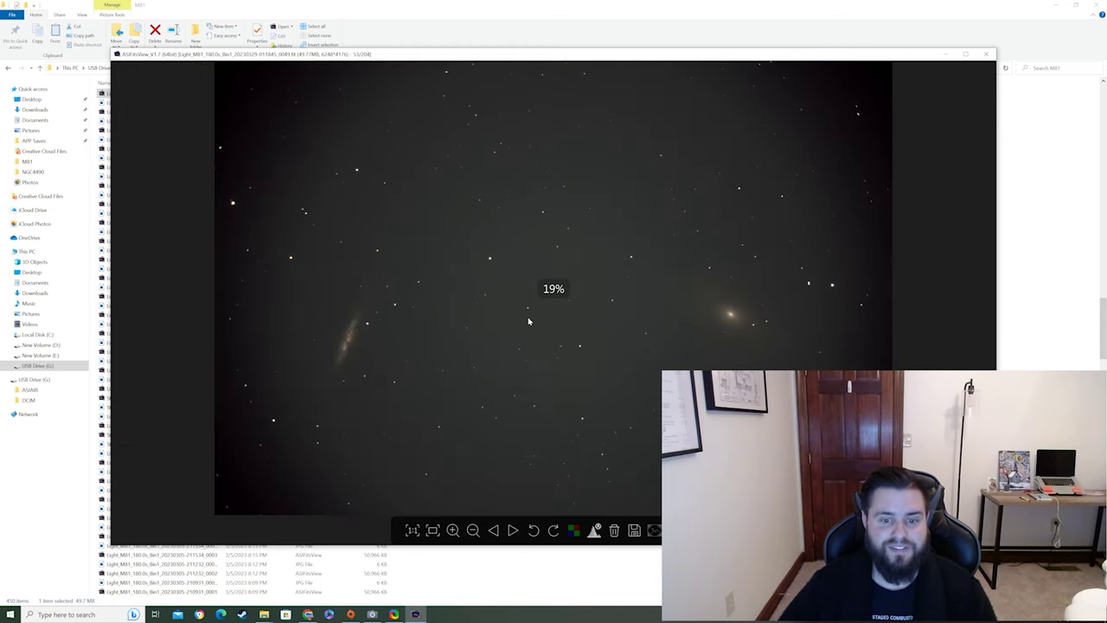
left_click(516, 529)
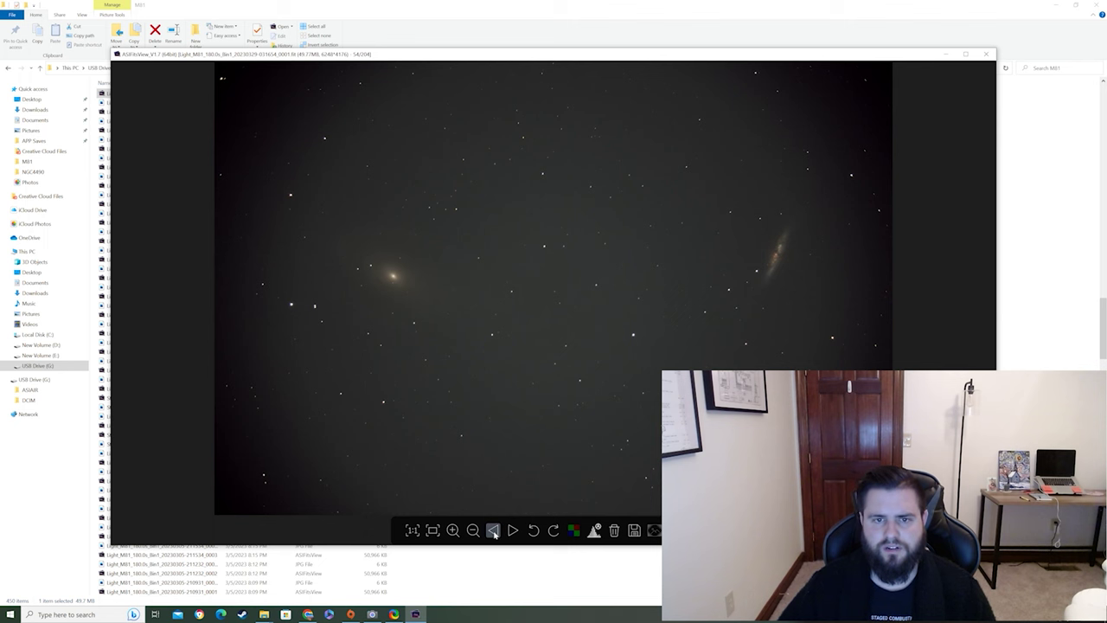
left_click(493, 530)
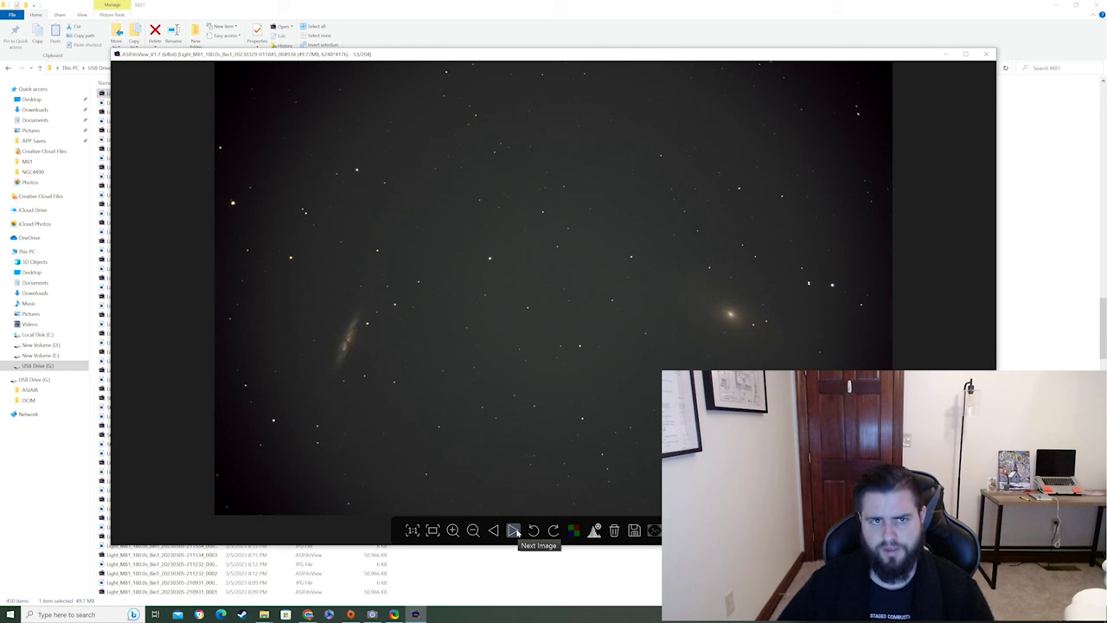
left_click(514, 530)
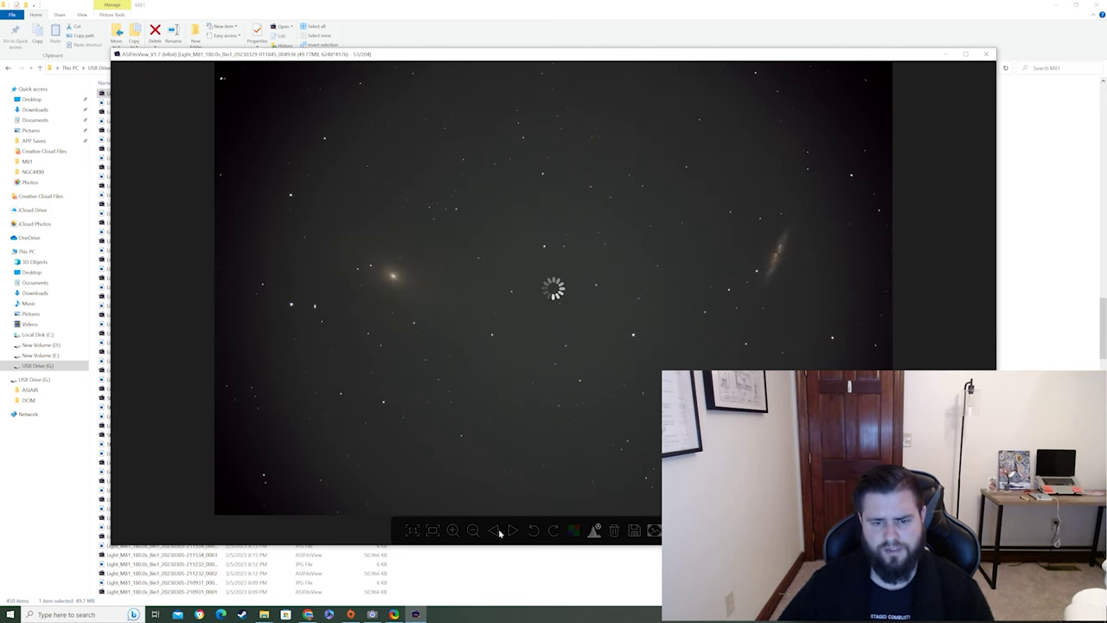
left_click(494, 530)
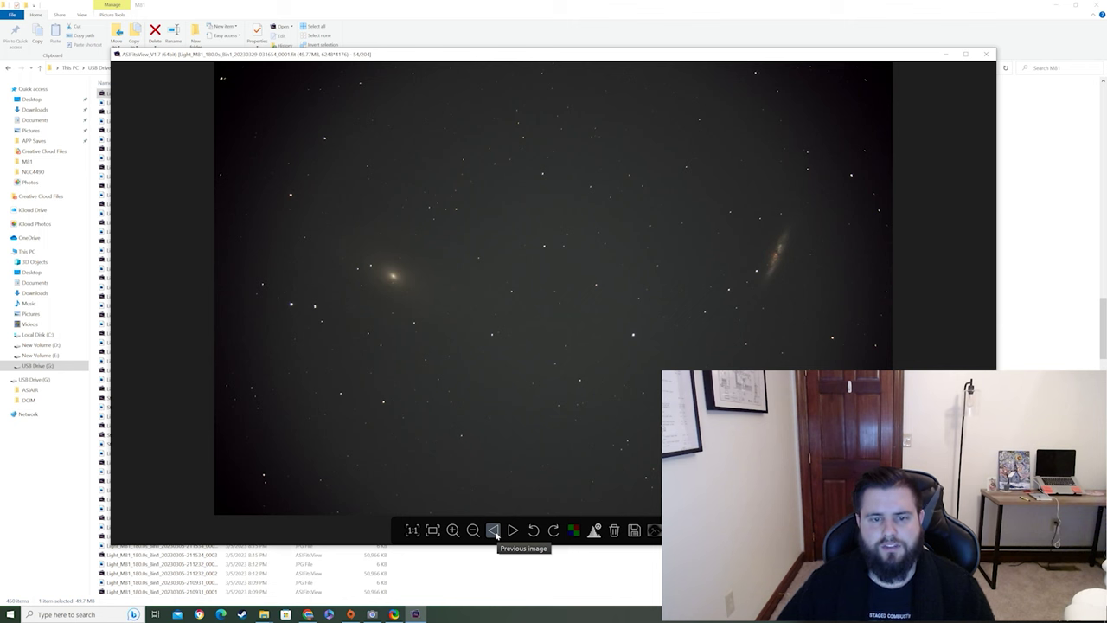
left_click(494, 530)
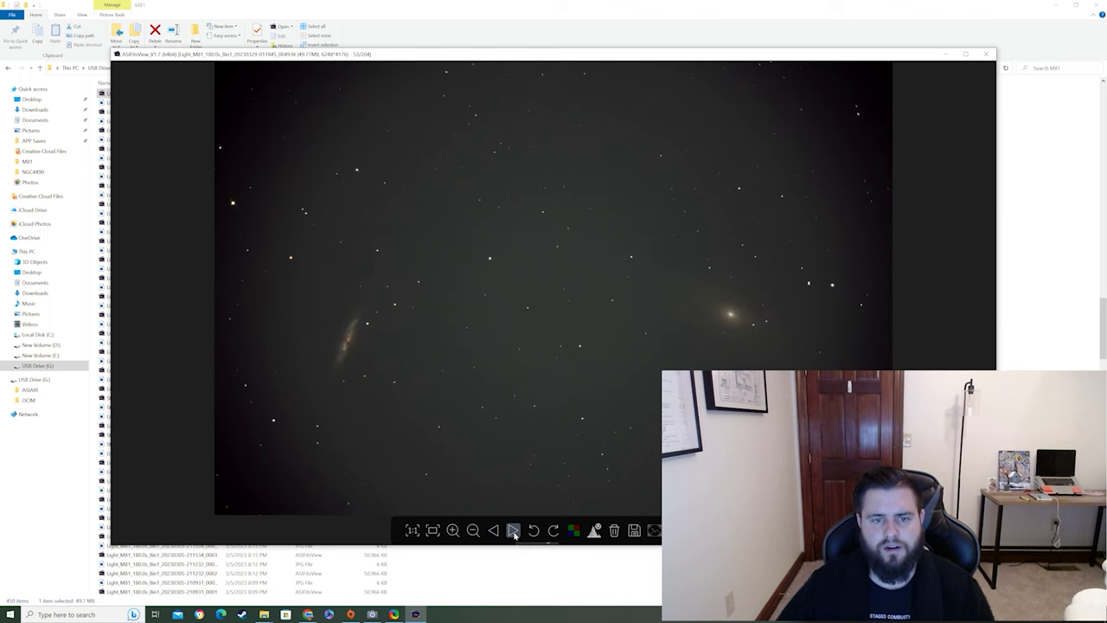
left_click(513, 531)
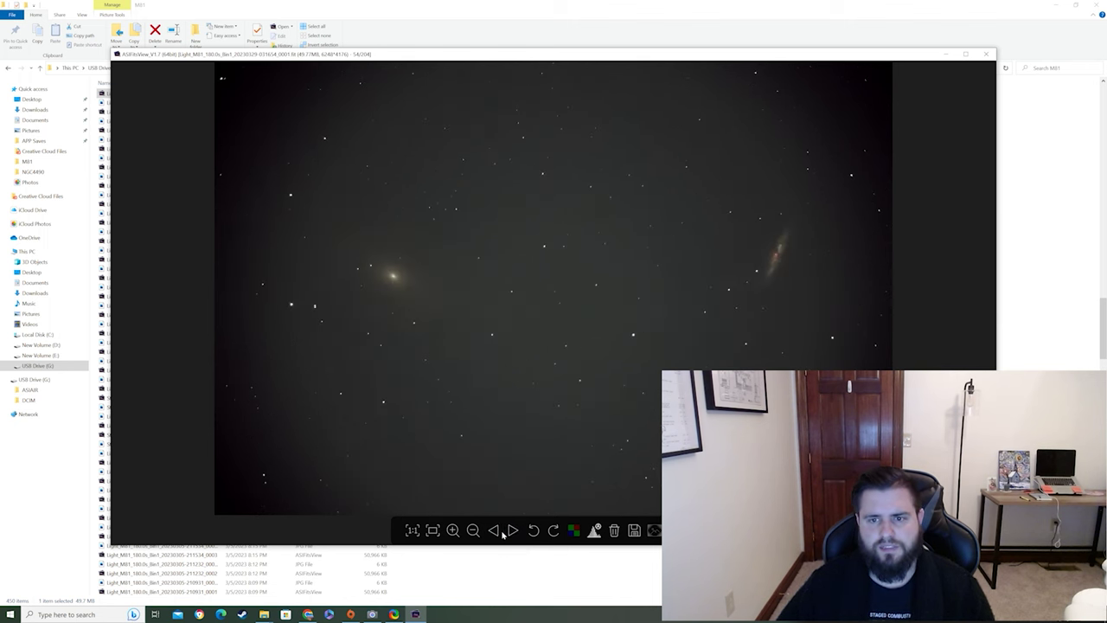
left_click(495, 531)
left_click(513, 532)
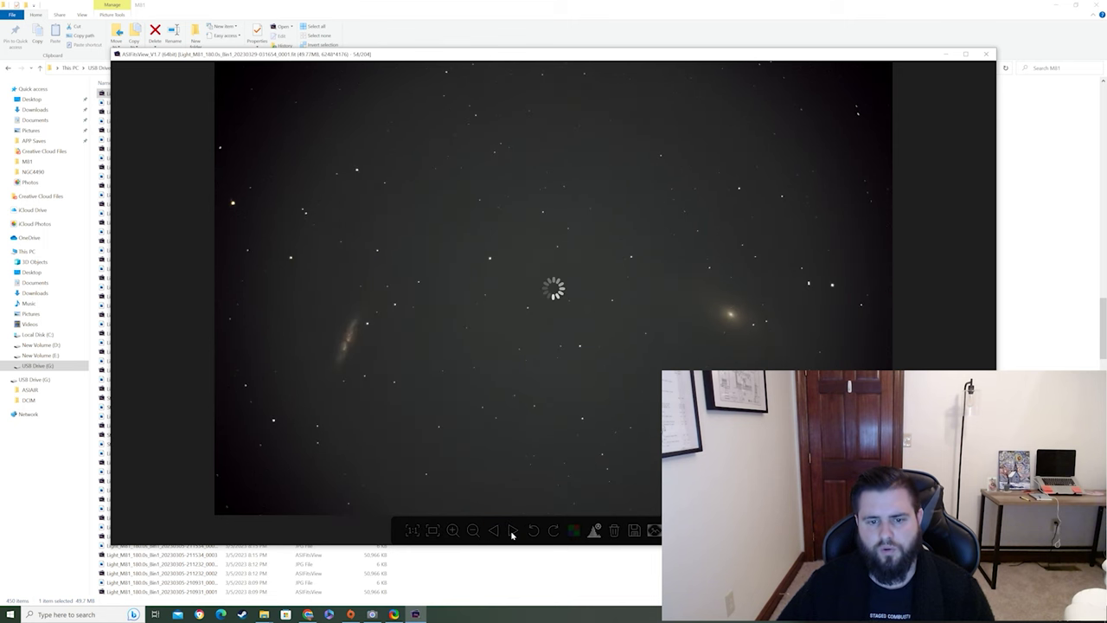
left_click(494, 531)
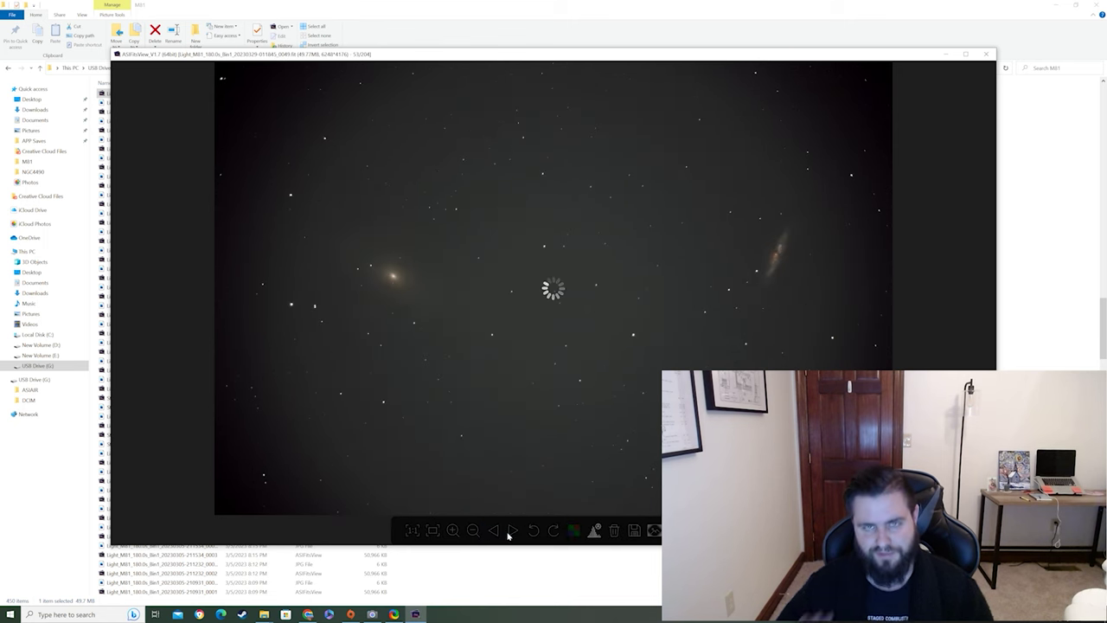
left_click(511, 531)
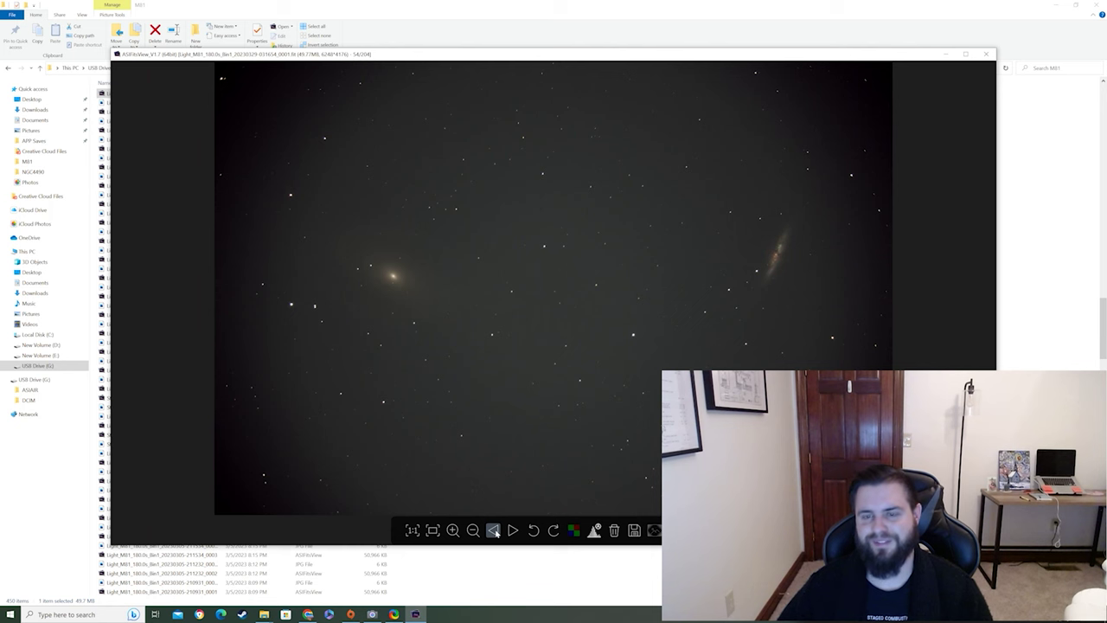
left_click(495, 531)
left_click(513, 532)
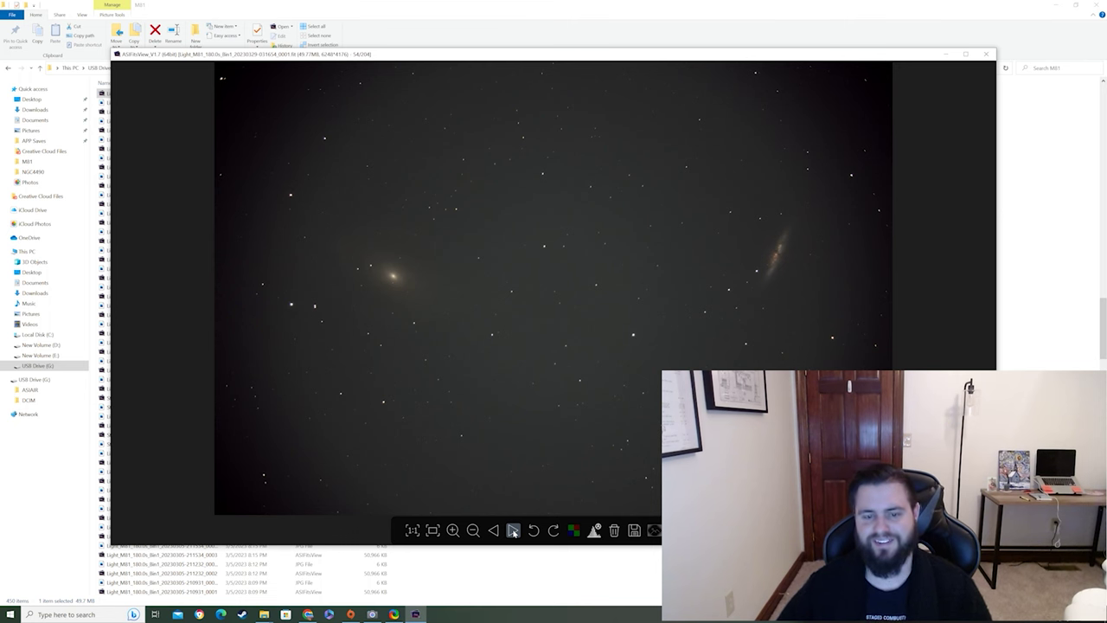
Step: Load frame 55 of 204, the 3/29 frame with M81 left and M82 right
left_click(513, 531)
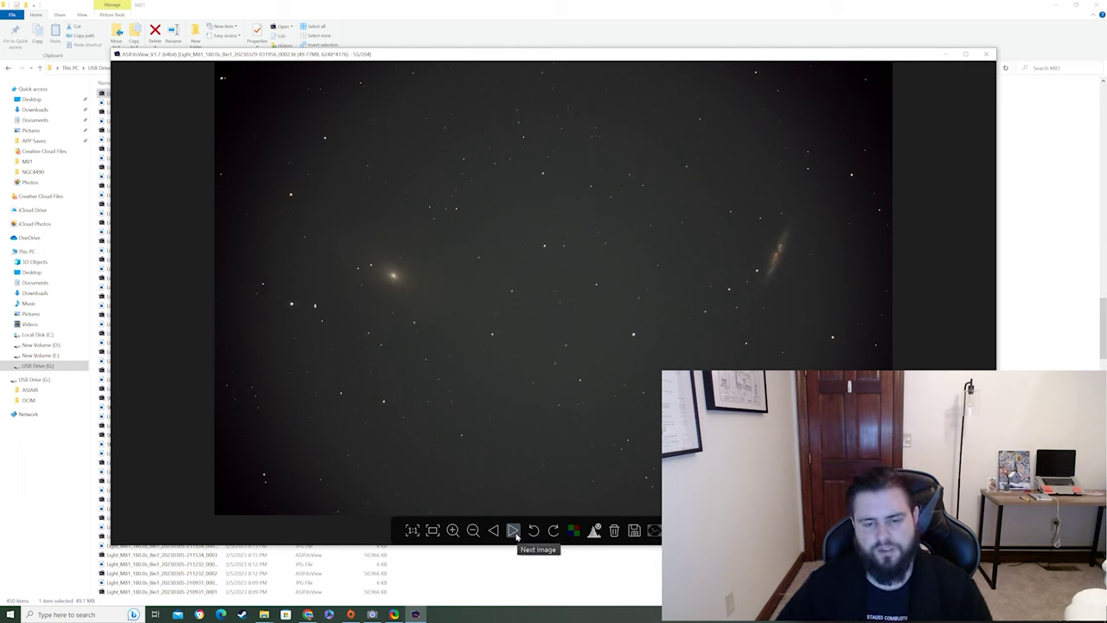
Step: Step through frames 56 to 69 of 204, then go back to recheck frame 68
left_click(514, 531)
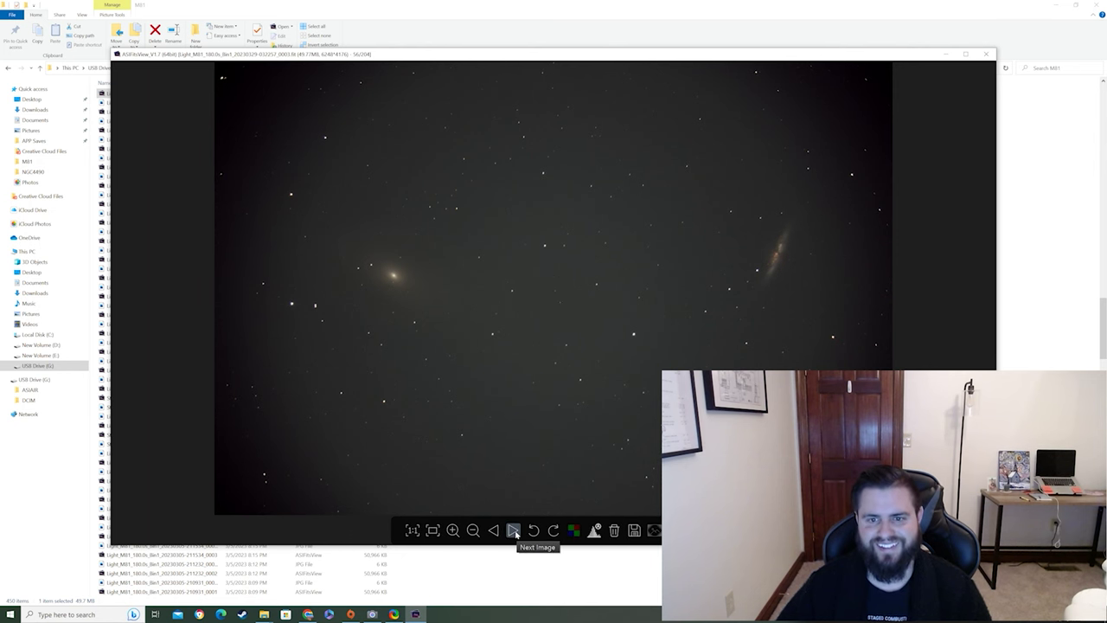
left_click(514, 531)
left_click(514, 531)
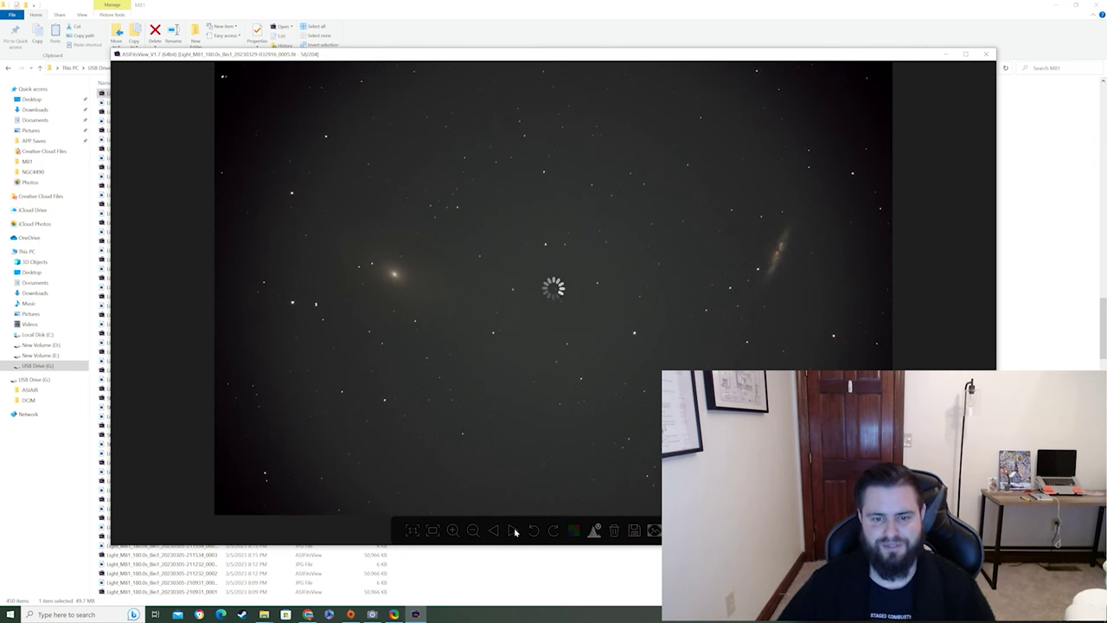
left_click(514, 531)
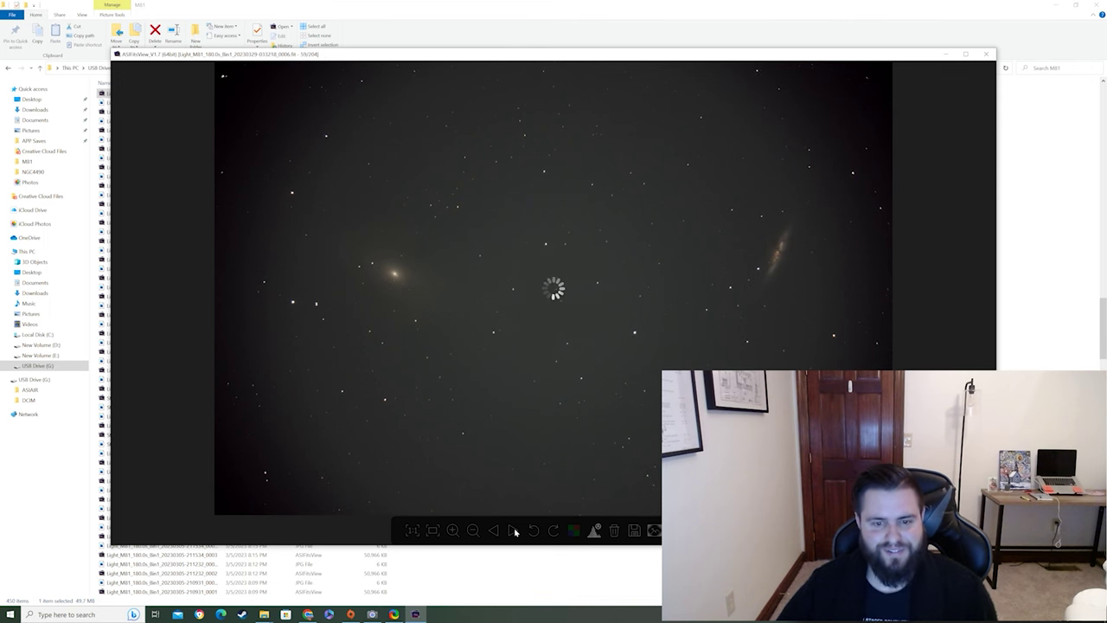
left_click(513, 531)
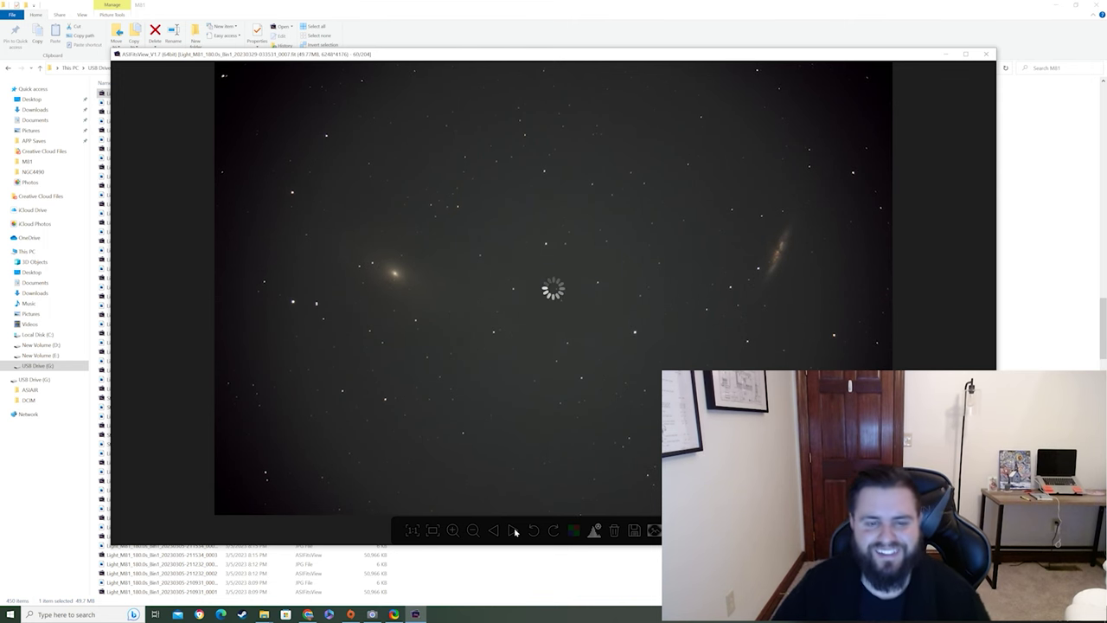
left_click(514, 531)
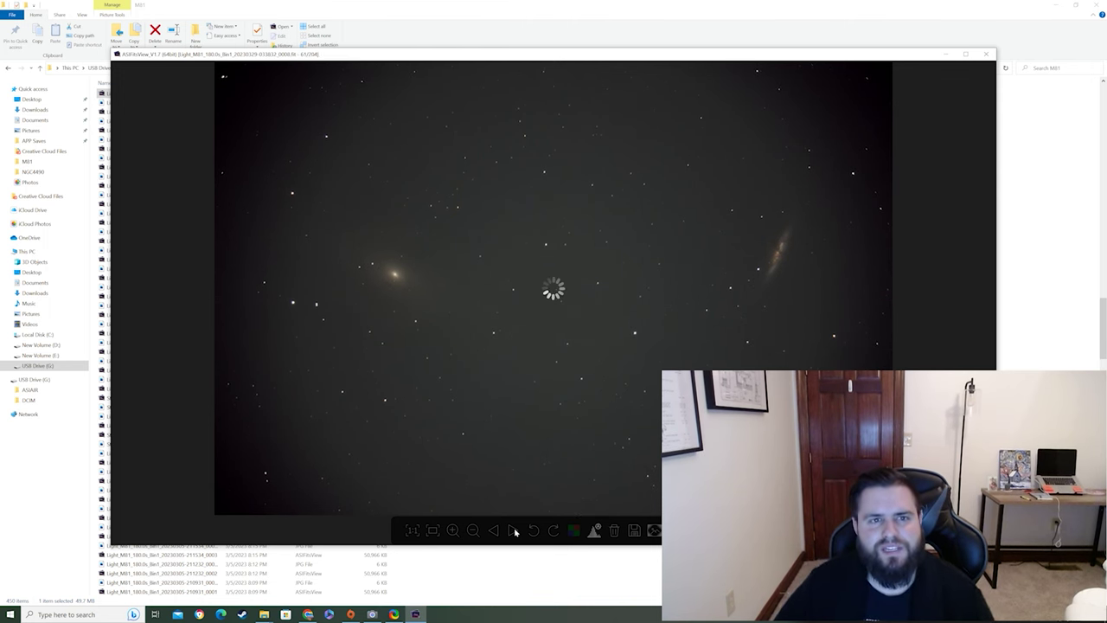
left_click(514, 531)
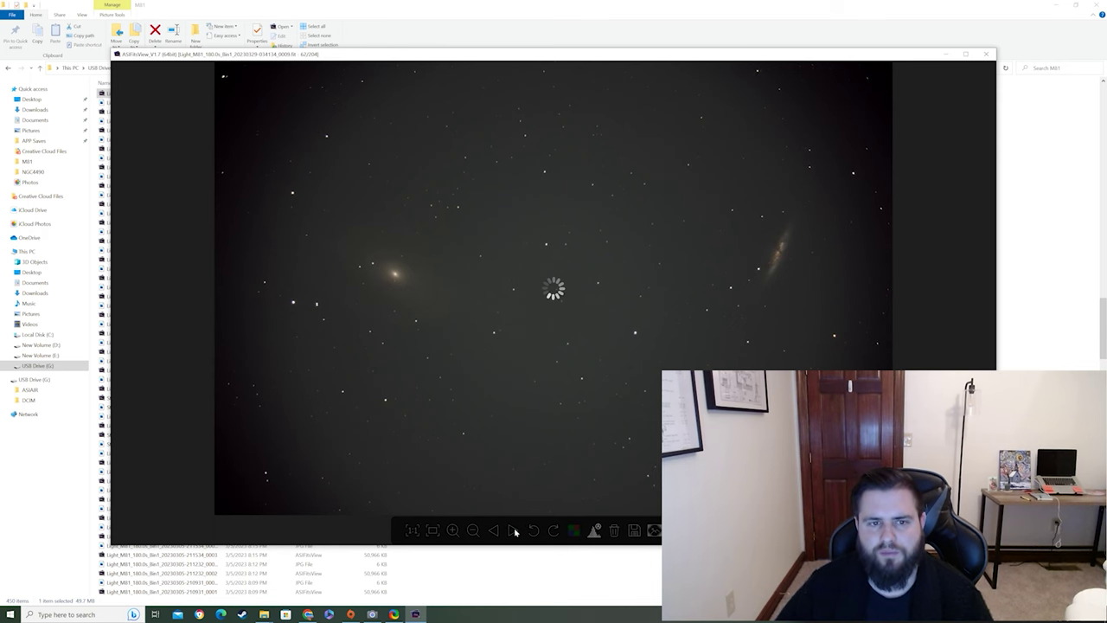
left_click(514, 531)
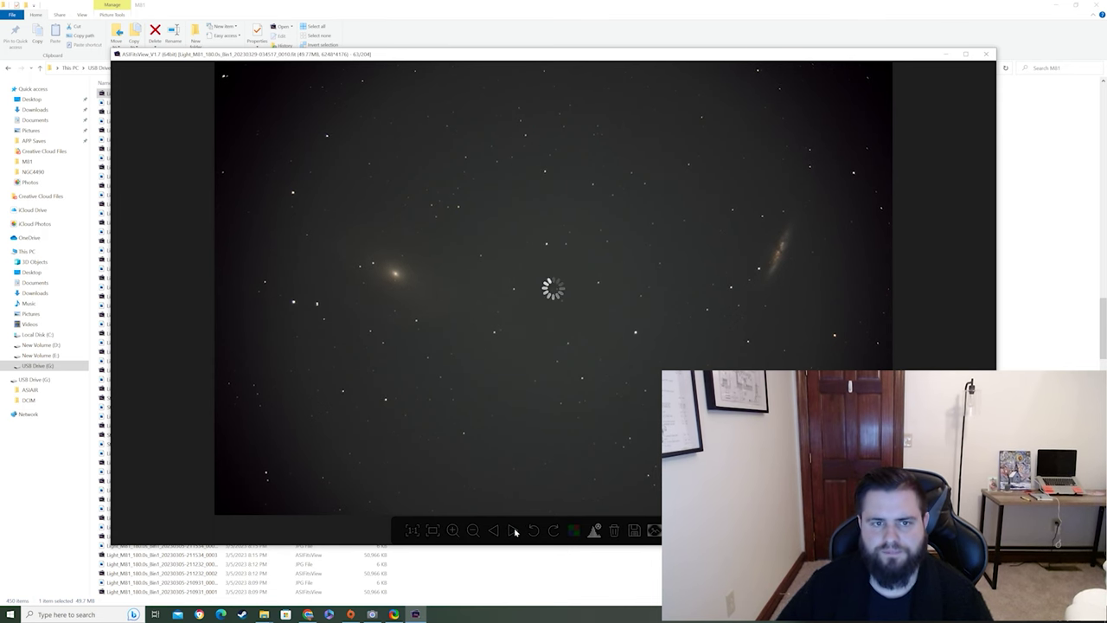
left_click(514, 531)
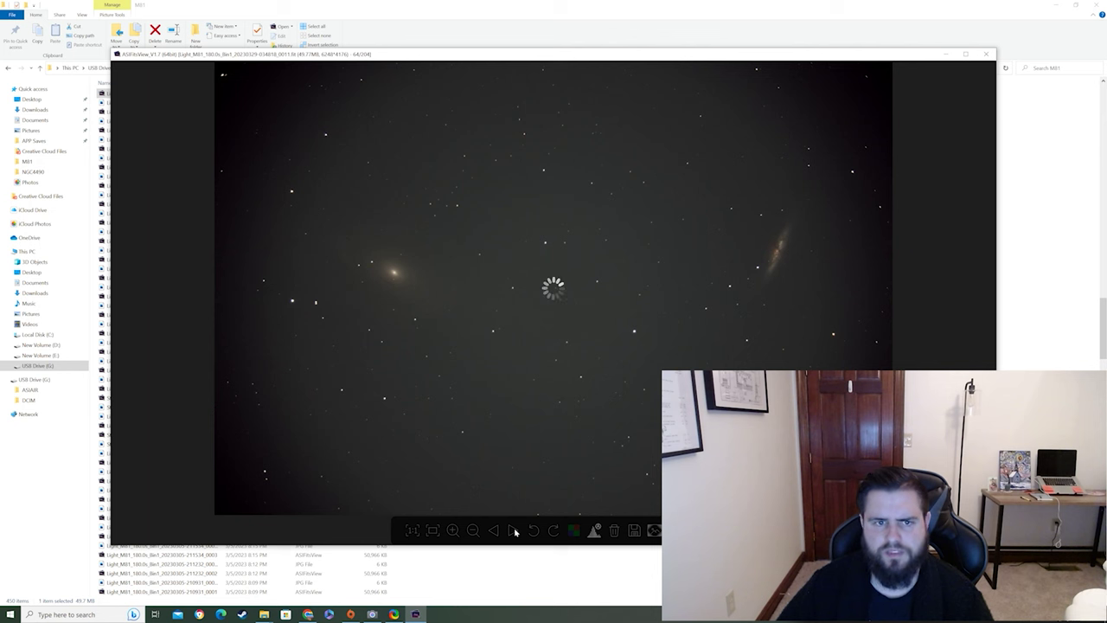
left_click(514, 531)
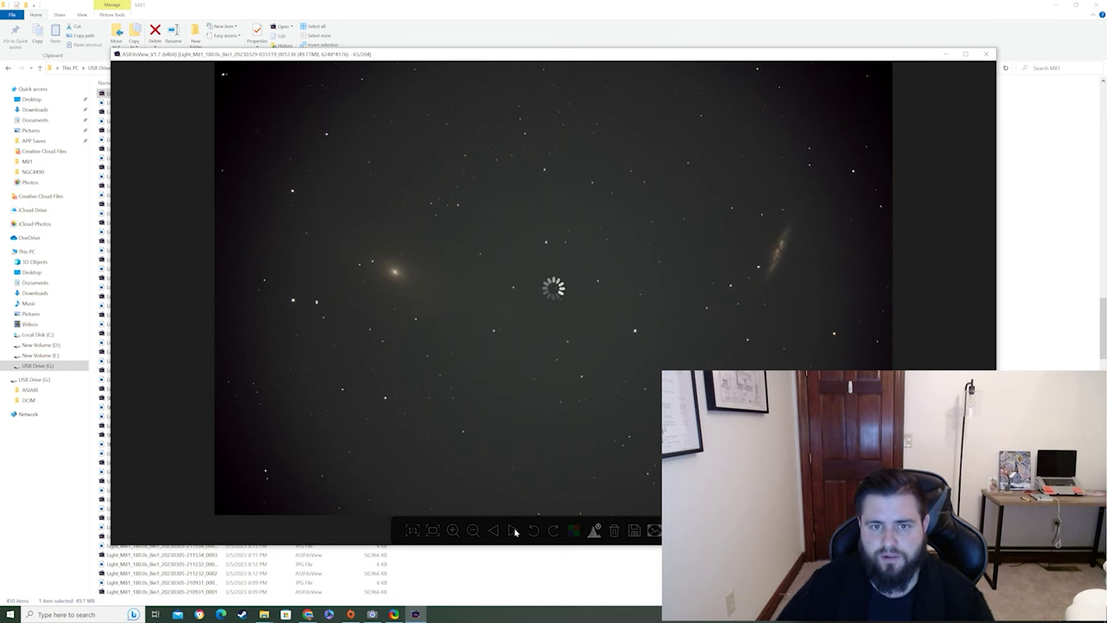
left_click(514, 531)
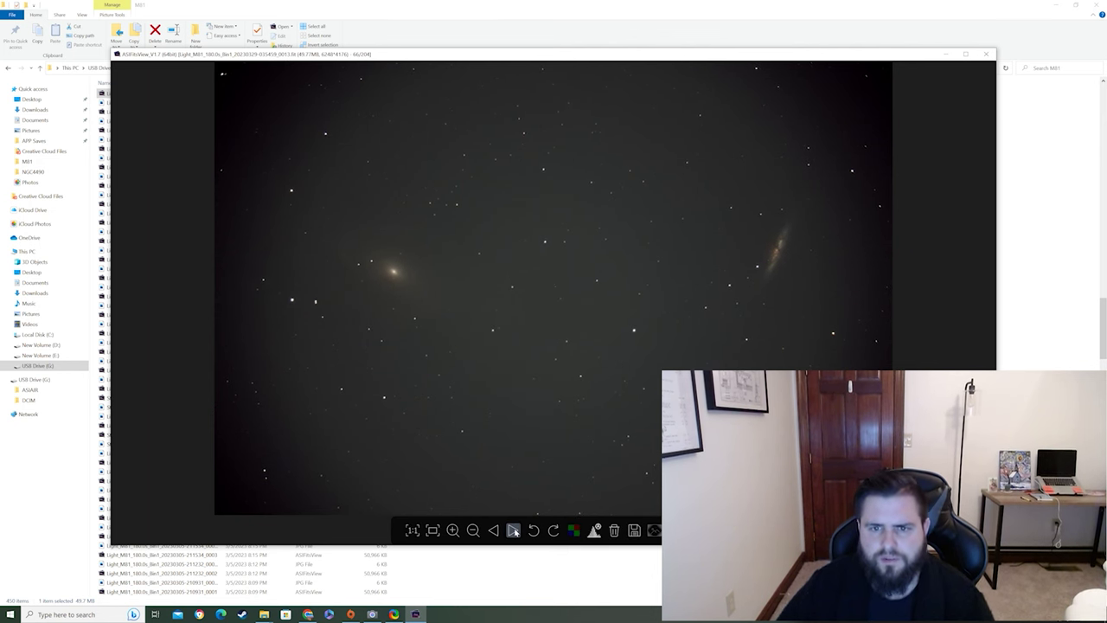
left_click(514, 532)
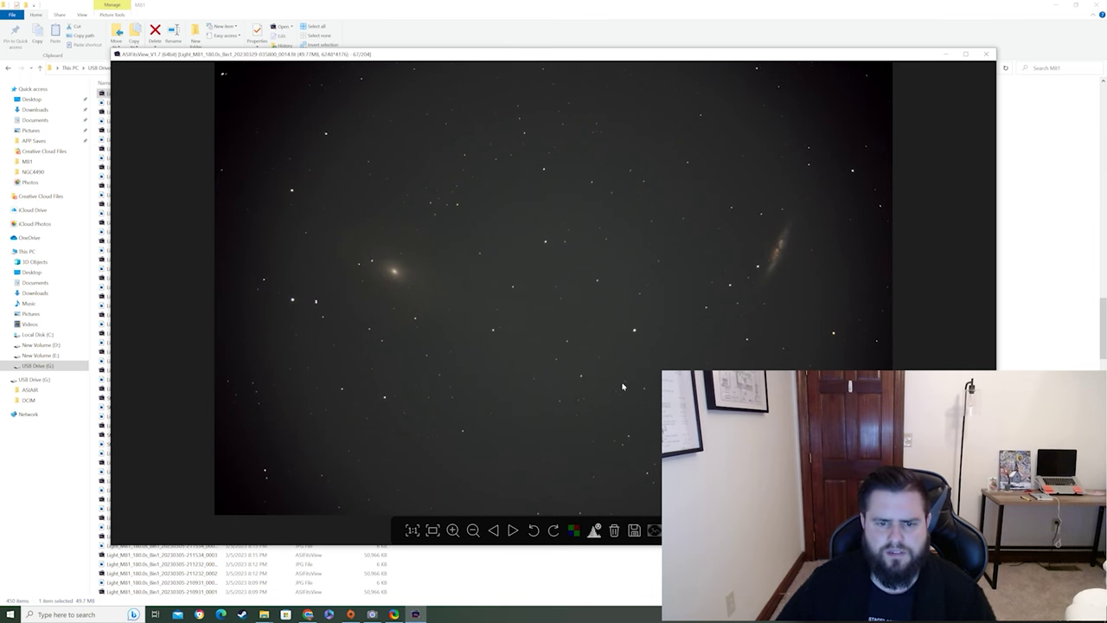
scroll(623, 386, "up", 7)
scroll(638, 349, "down", 8)
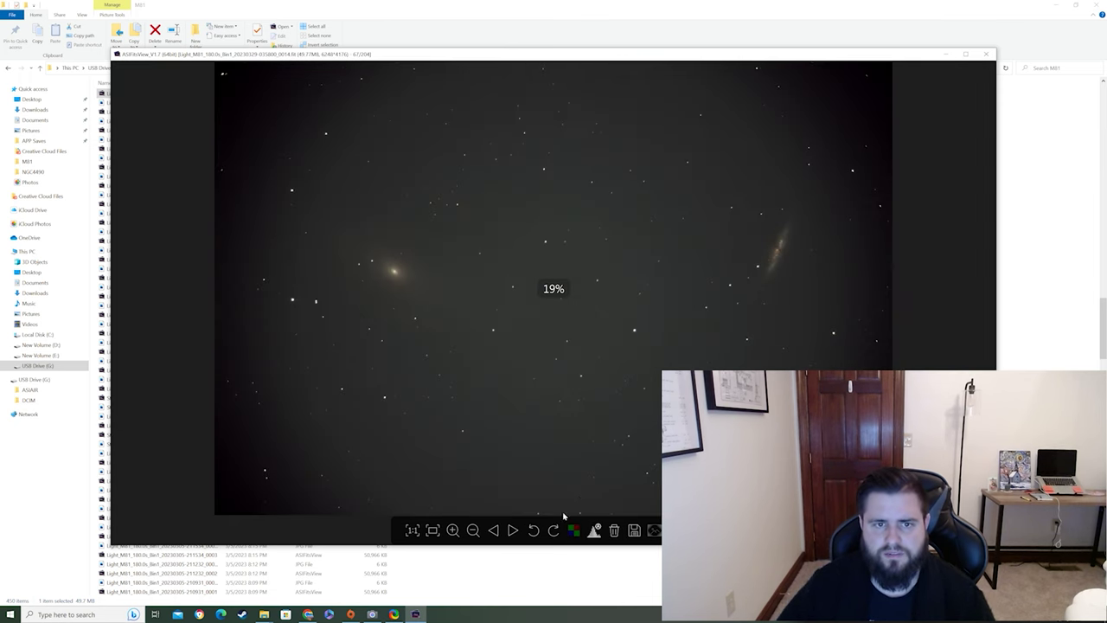
left_click(514, 531)
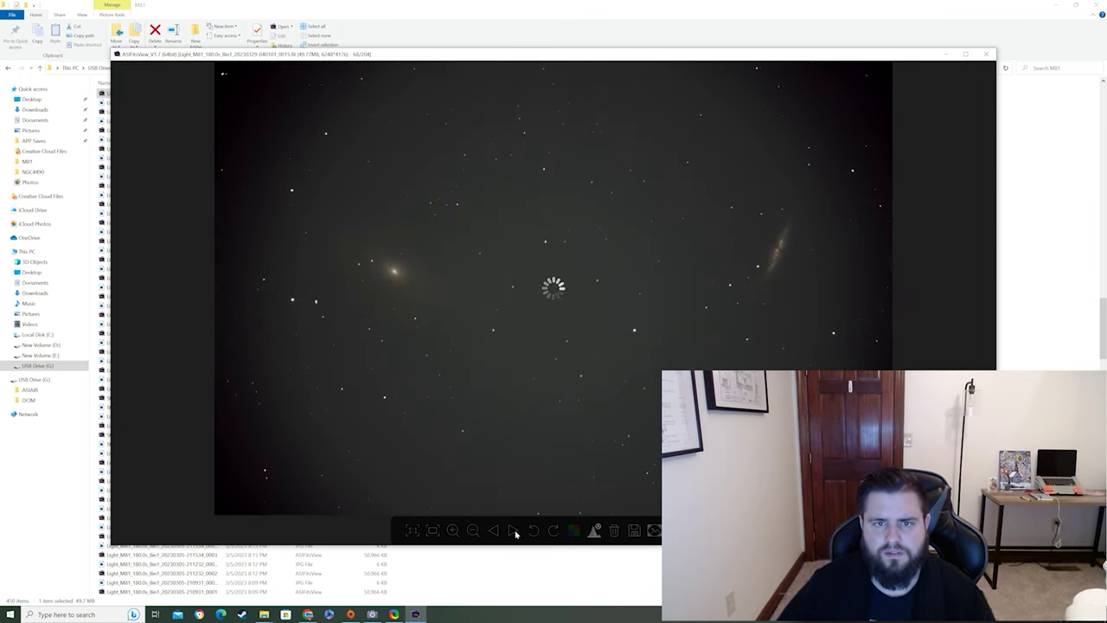
left_click(514, 532)
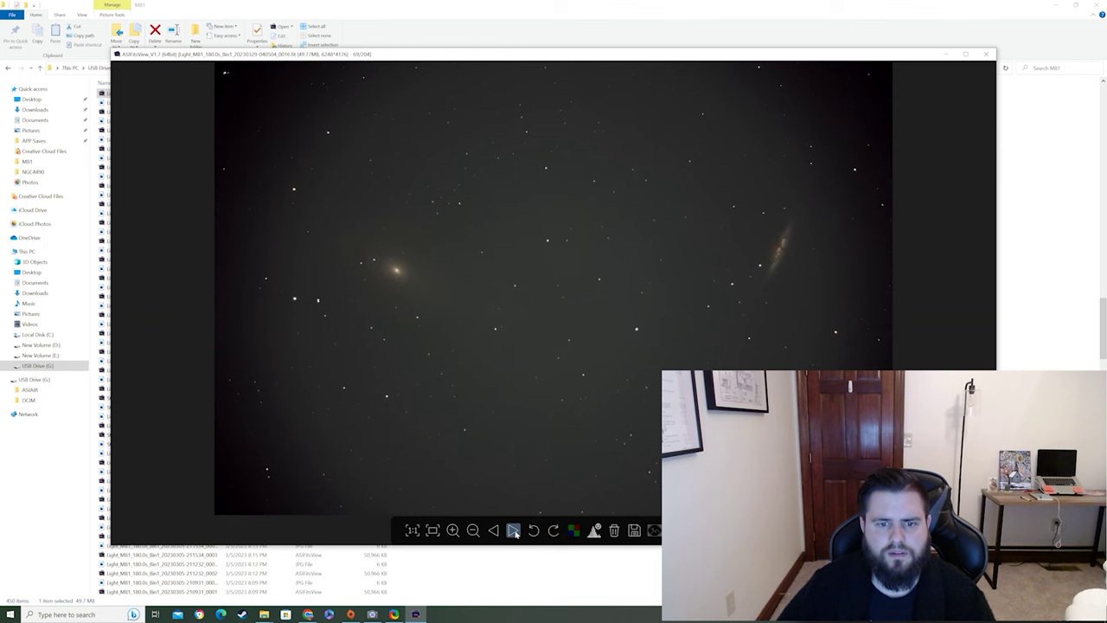
left_click(514, 531)
left_click(497, 533)
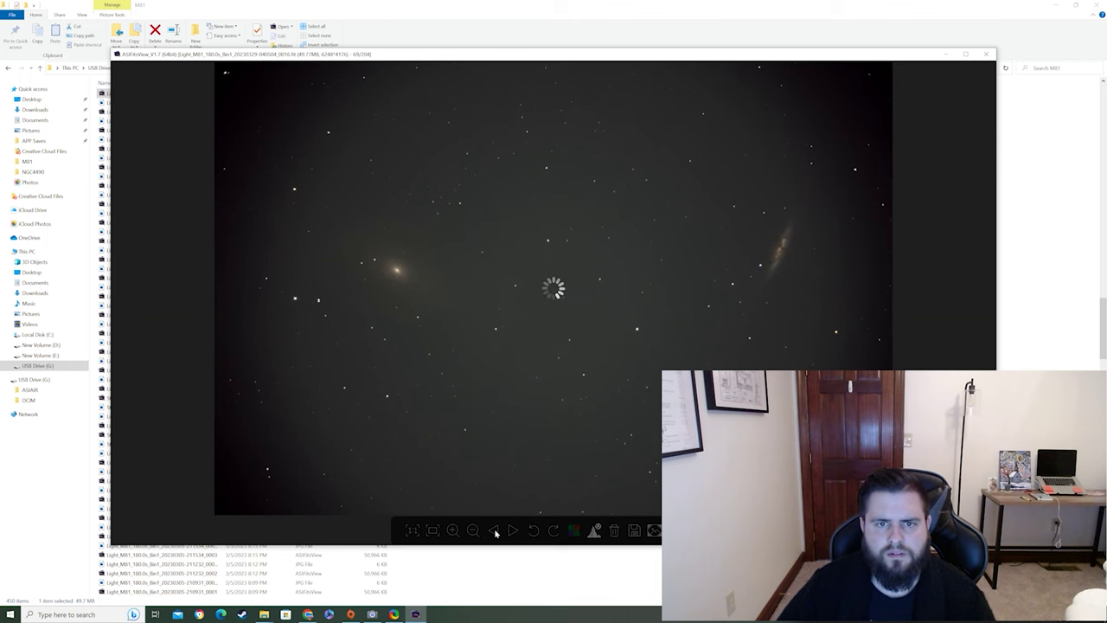
left_click(495, 531)
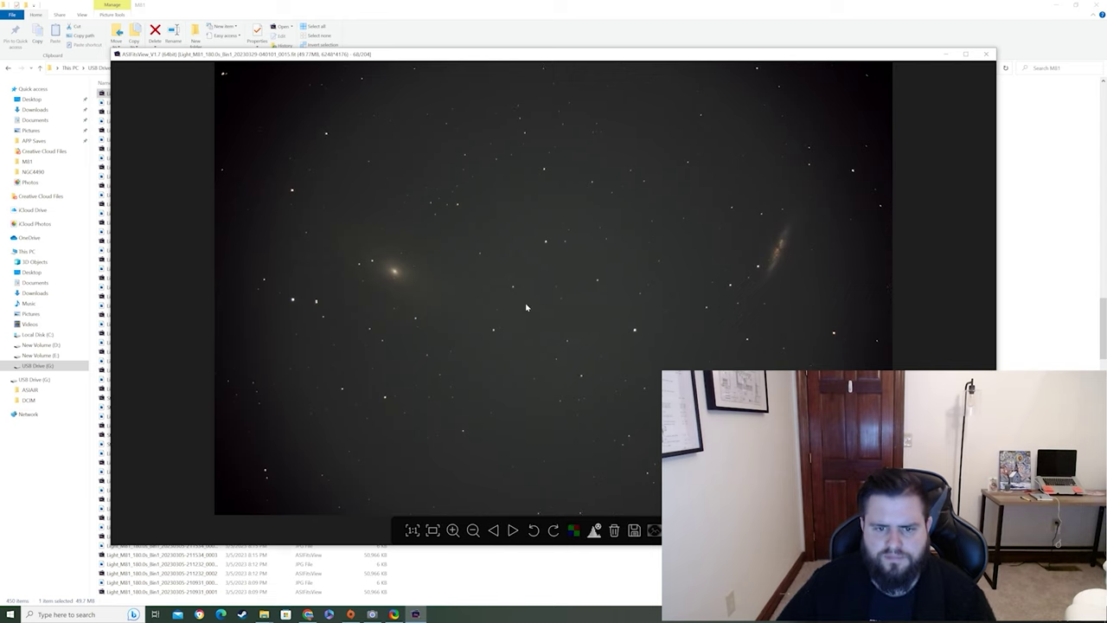
Step: Inspect frames 69 to 78 of 204, zooming in to check stars
scroll(525, 305, "up", 2)
scroll(526, 307, "down", 2)
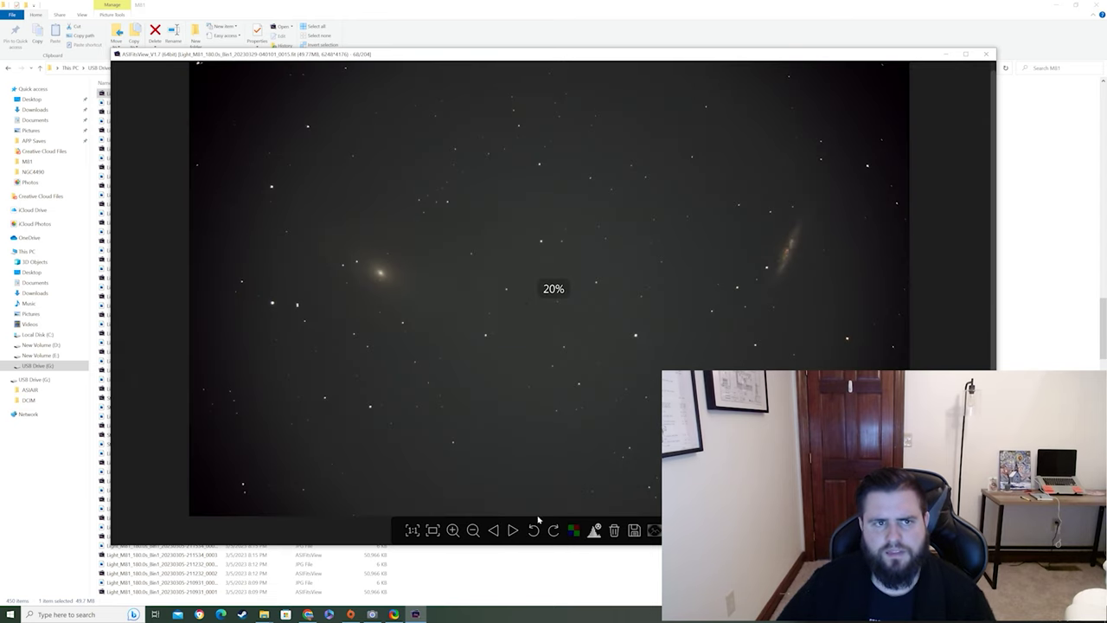
left_click(515, 530)
left_click(514, 532)
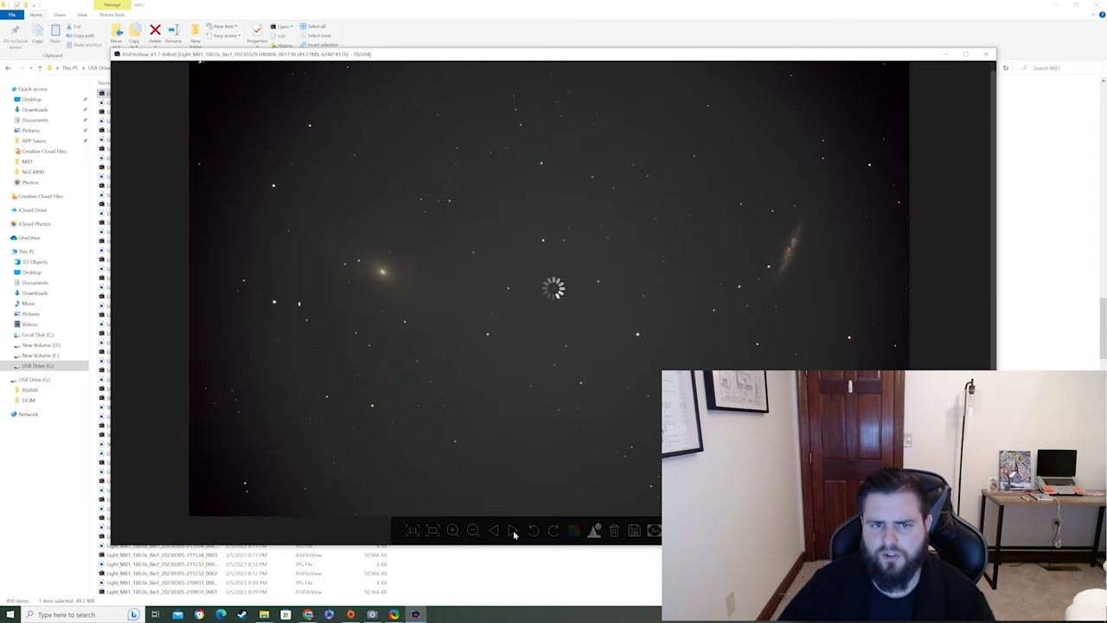
left_click(514, 531)
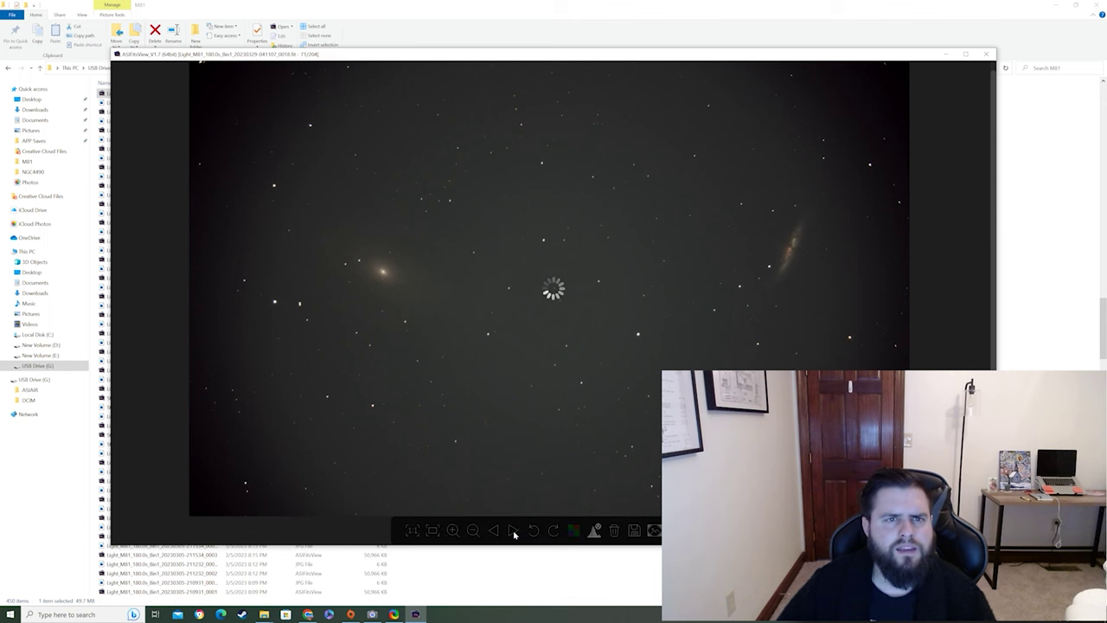
left_click(513, 531)
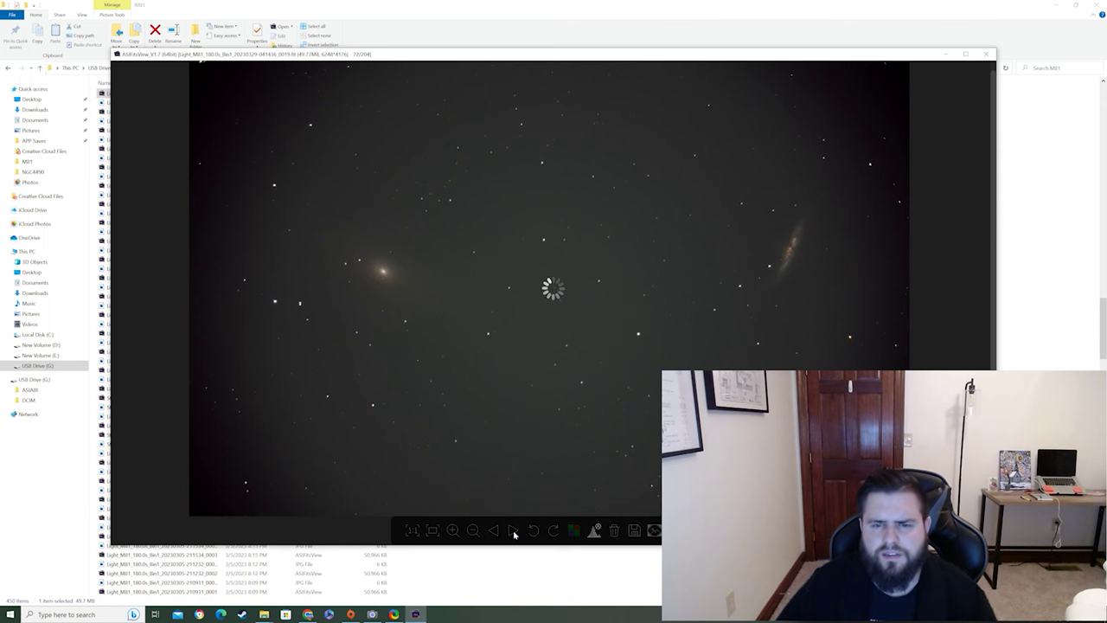
scroll(637, 339, "up", 2)
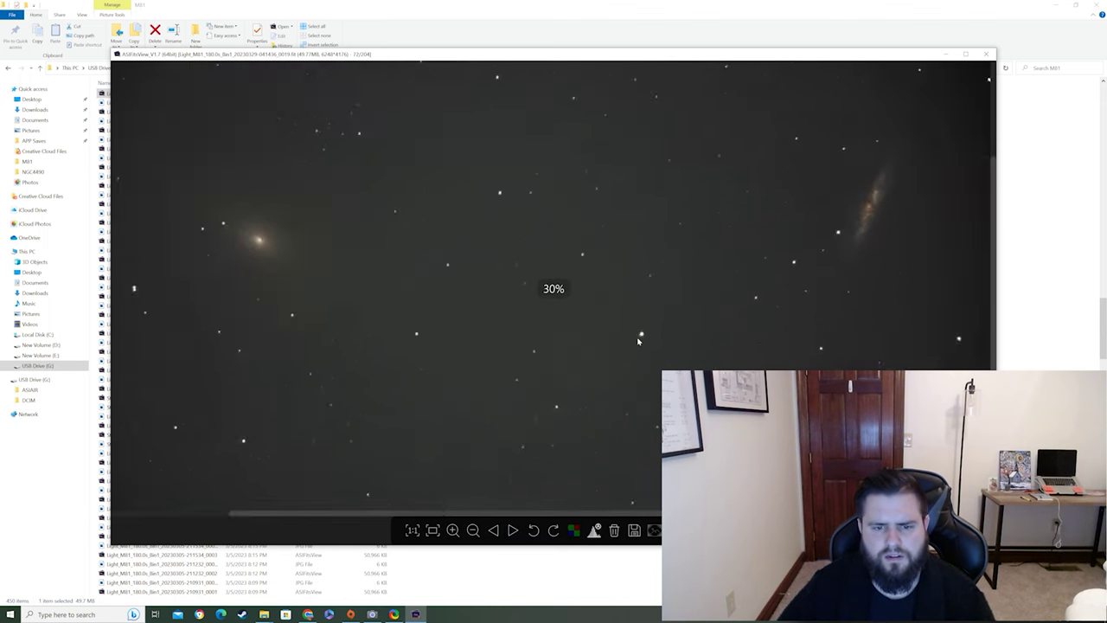
scroll(531, 510, "down", 2)
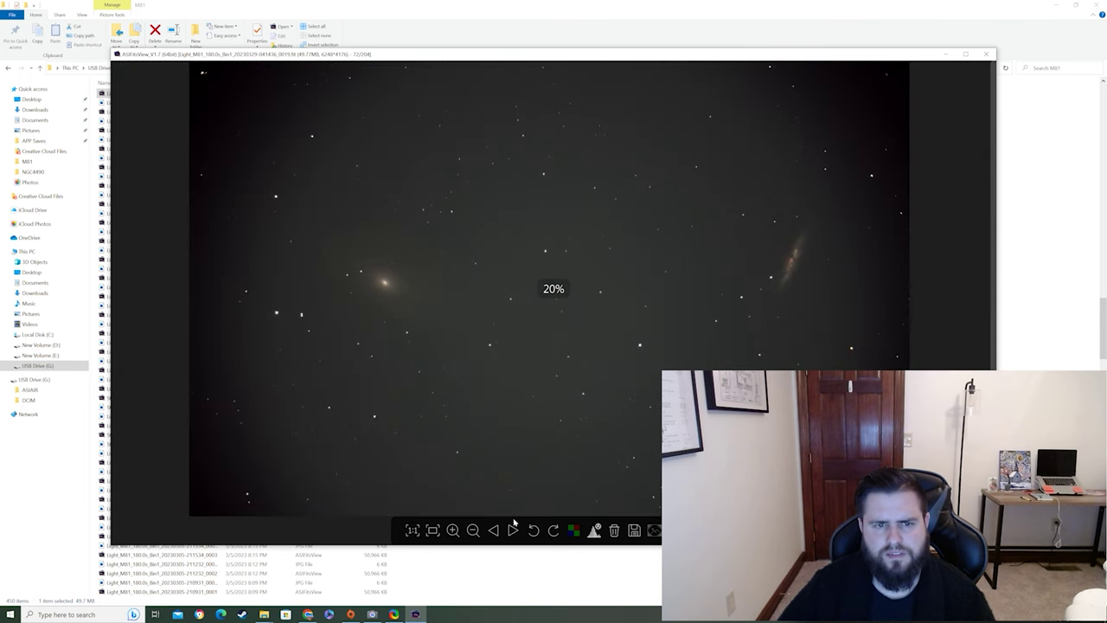
left_click(513, 531)
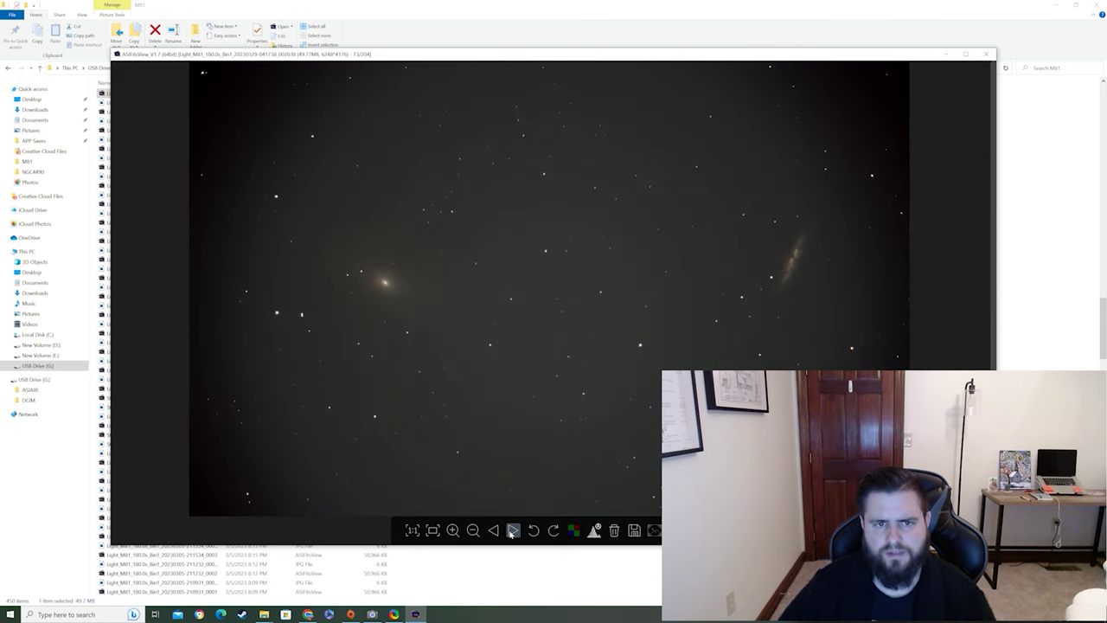
left_click(512, 531)
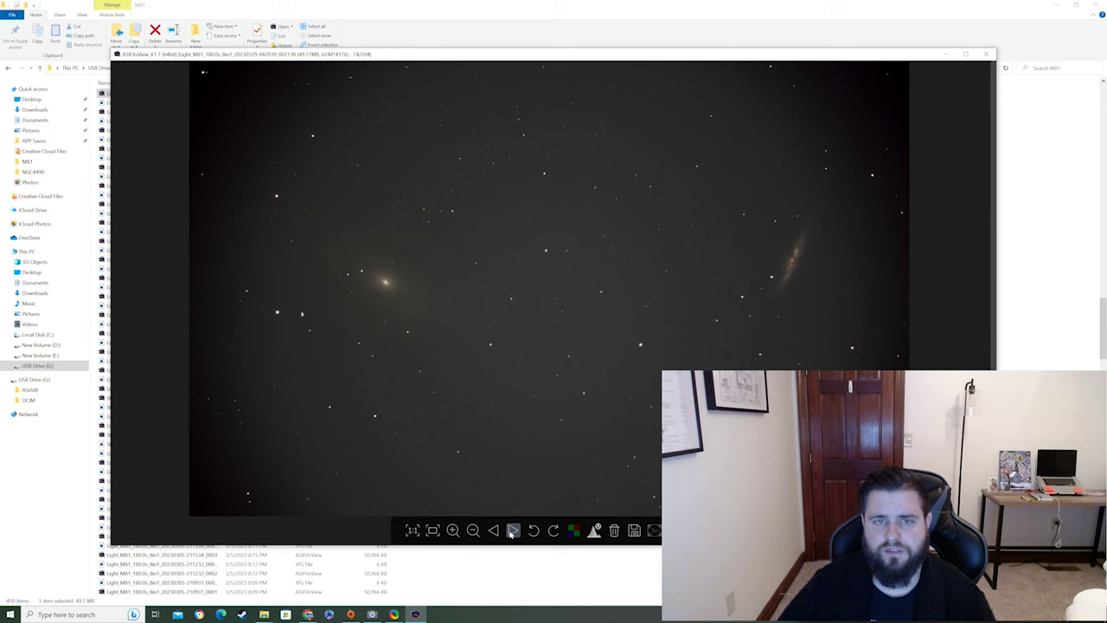
left_click(511, 532)
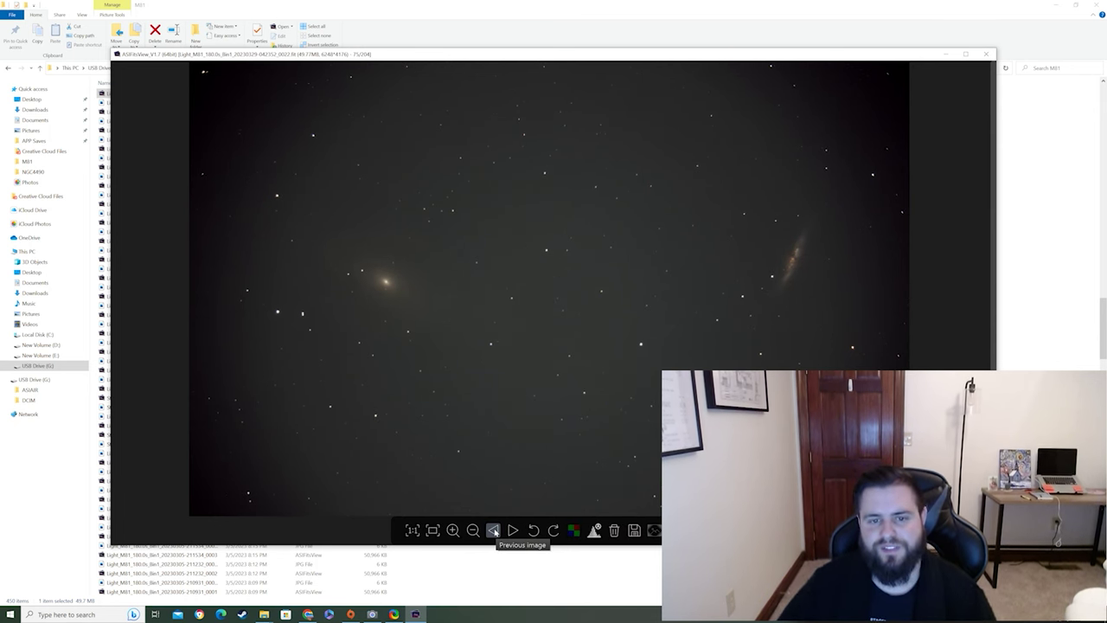
scroll(495, 313, "up", 5)
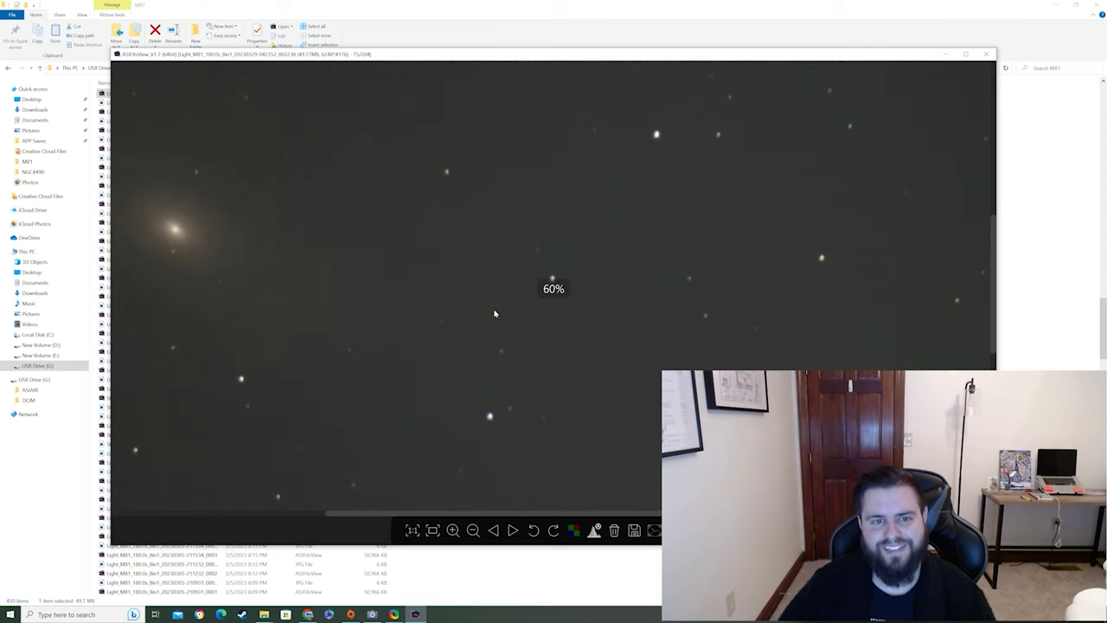
scroll(495, 313, "up", 1)
scroll(495, 313, "down", 3)
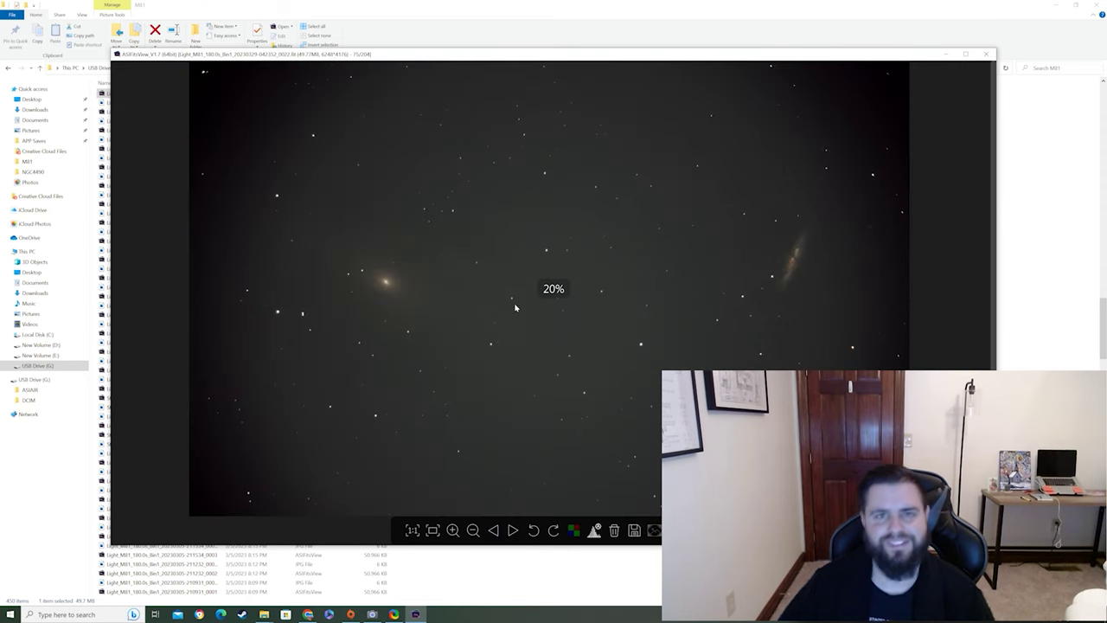
left_click(513, 531)
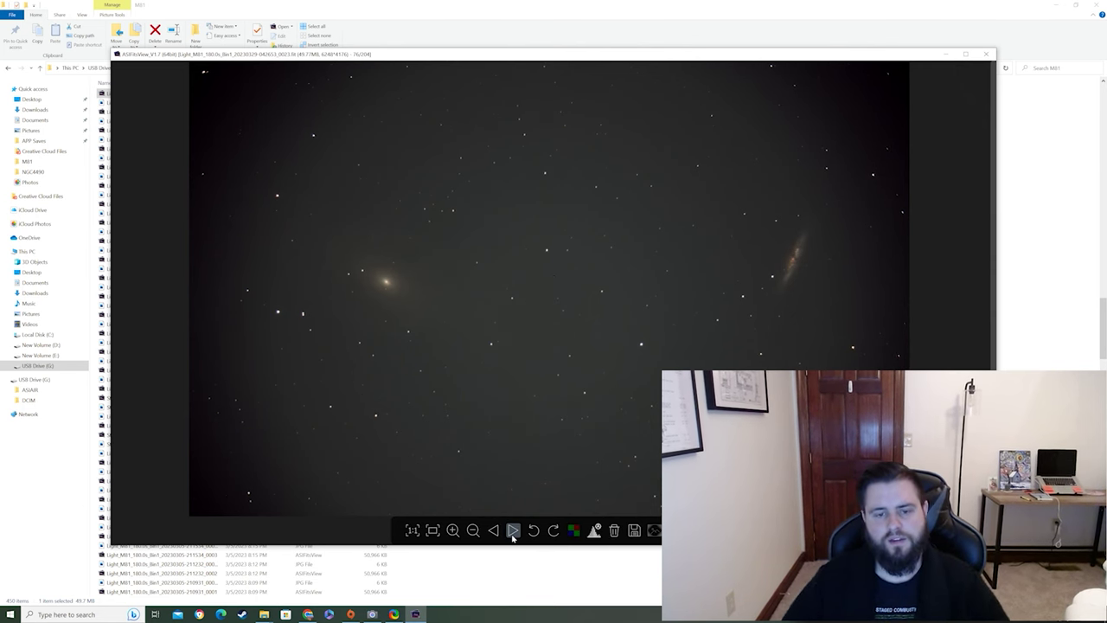
left_click(513, 532)
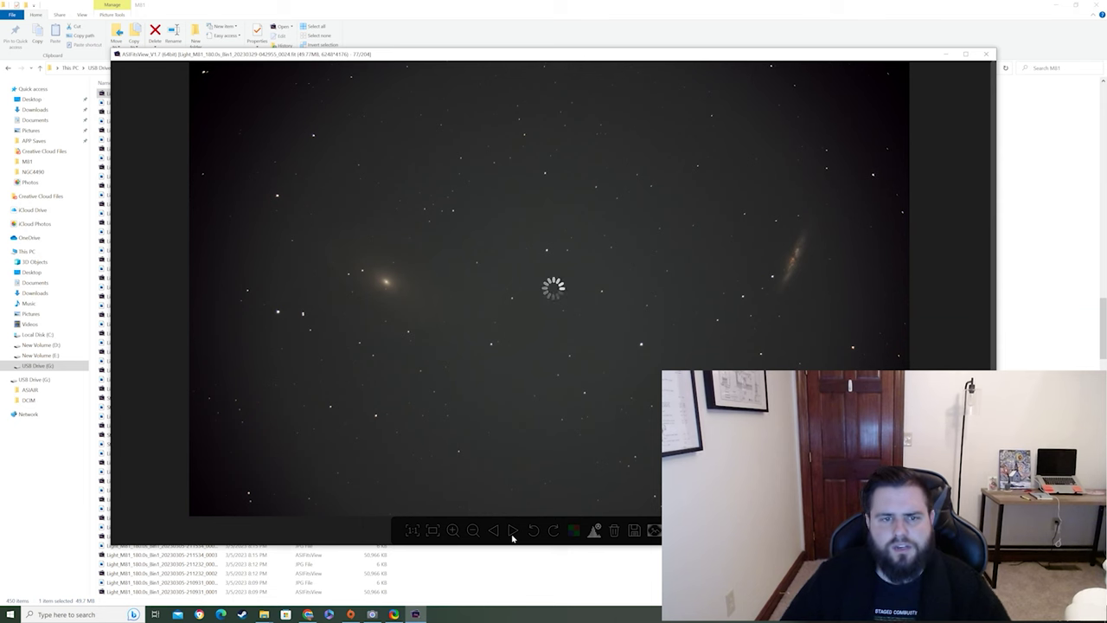
left_click(512, 534)
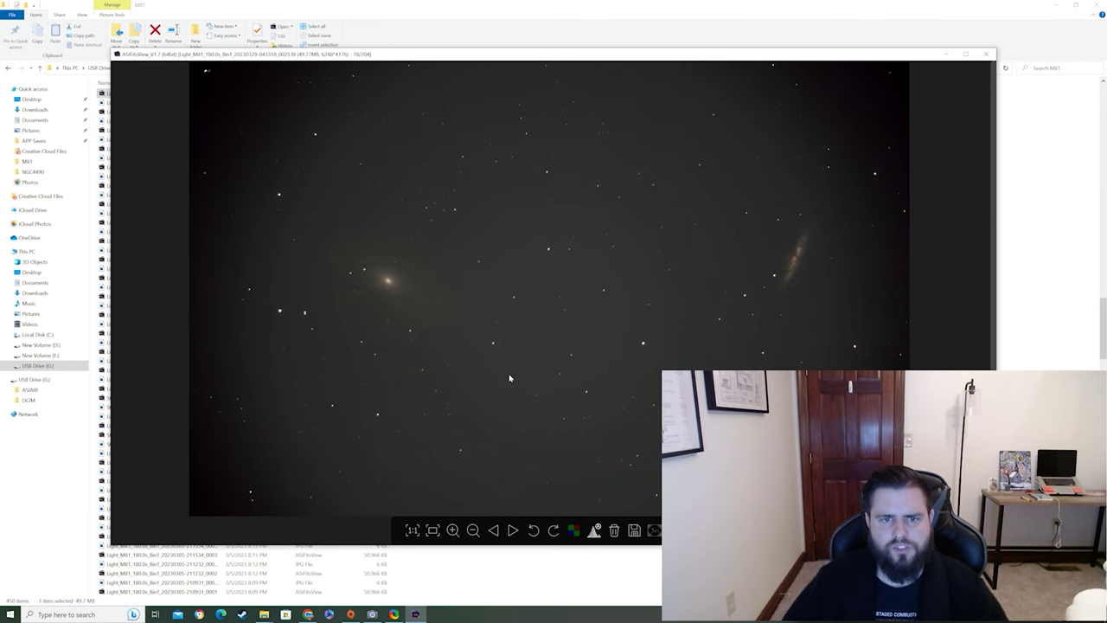
Step: Inspect frames 79 to 88 of 204, rechecking frame 87 before moving on
scroll(510, 378, "up", 5)
scroll(510, 381, "down", 5)
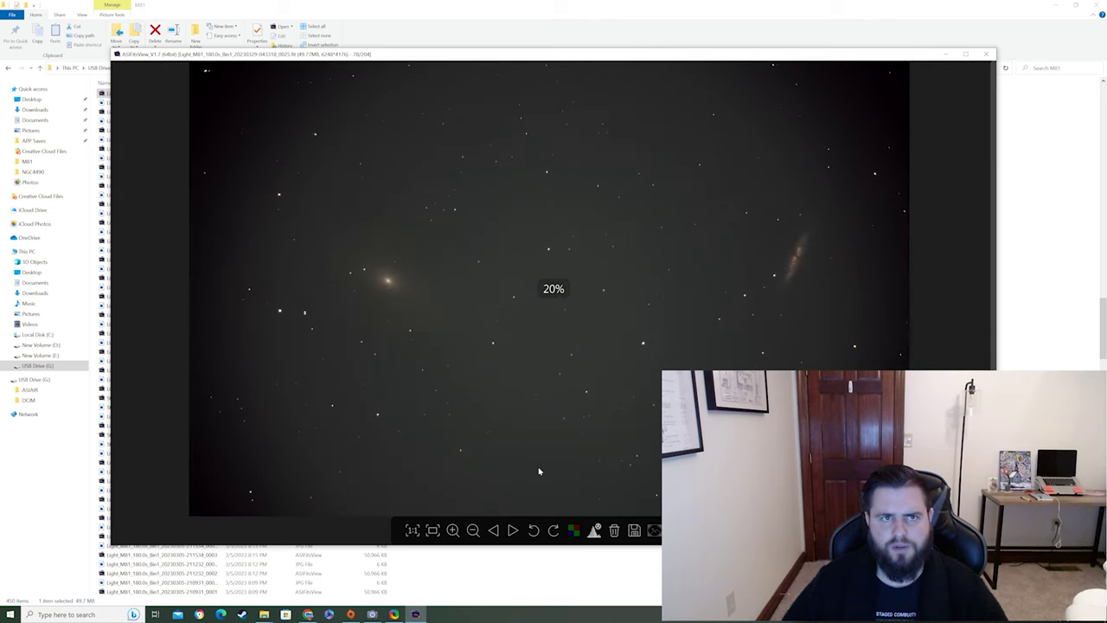
left_click(513, 531)
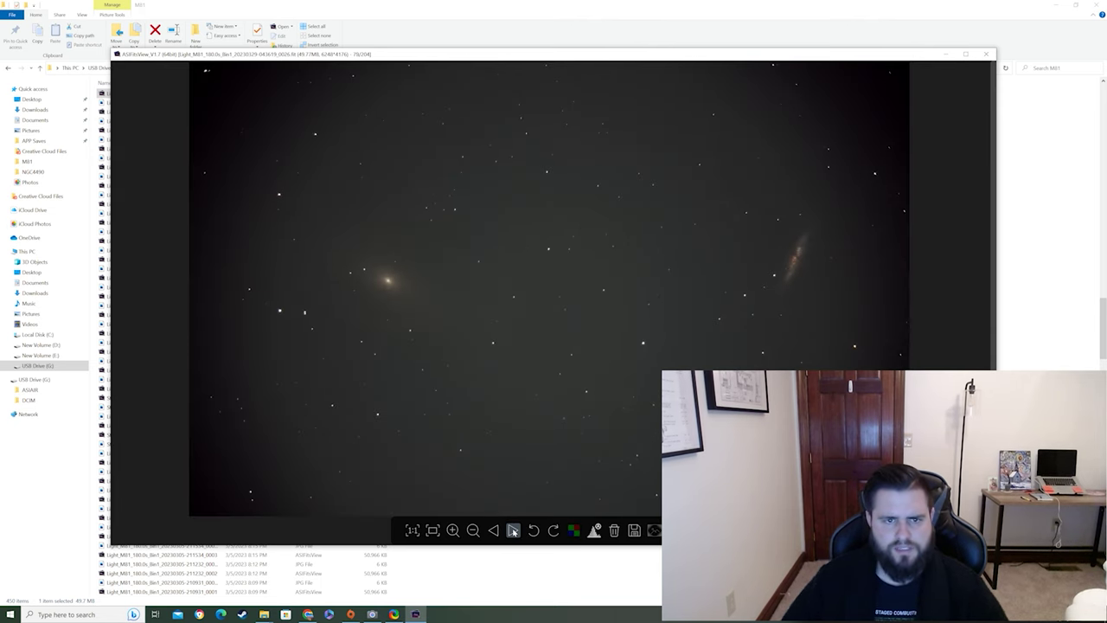
left_click(513, 531)
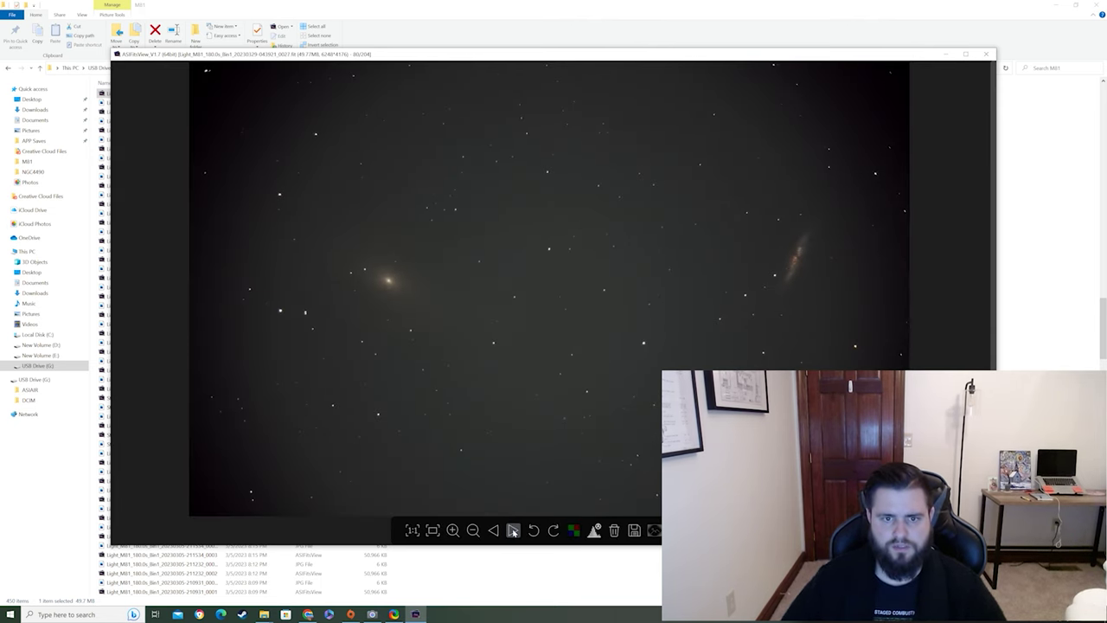
scroll(514, 366, "up", 6)
scroll(513, 372, "down", 6)
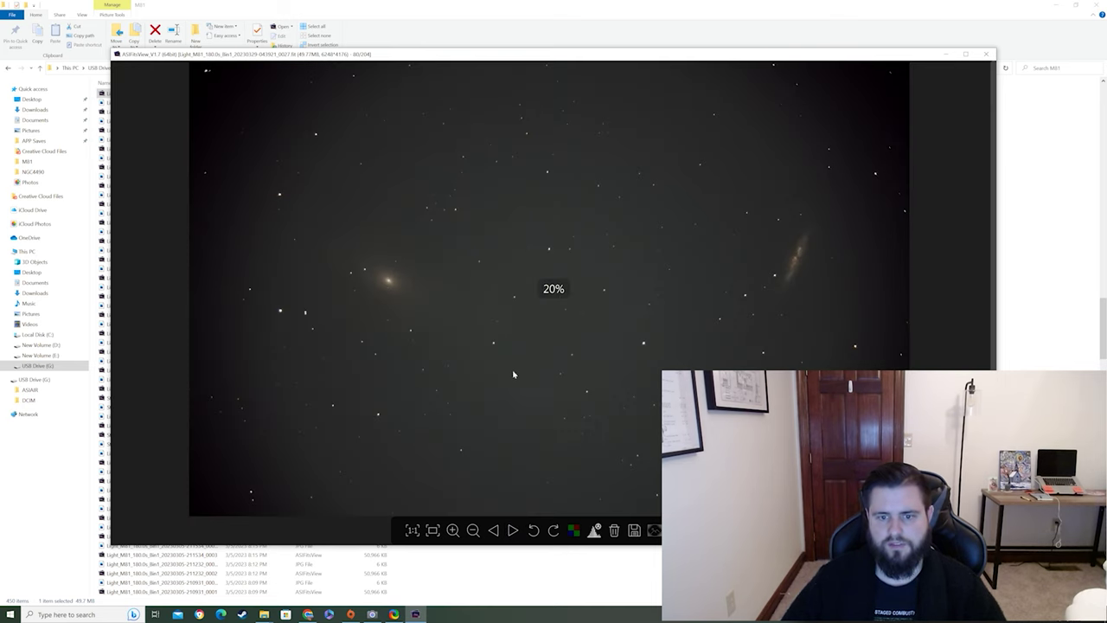
left_click(513, 531)
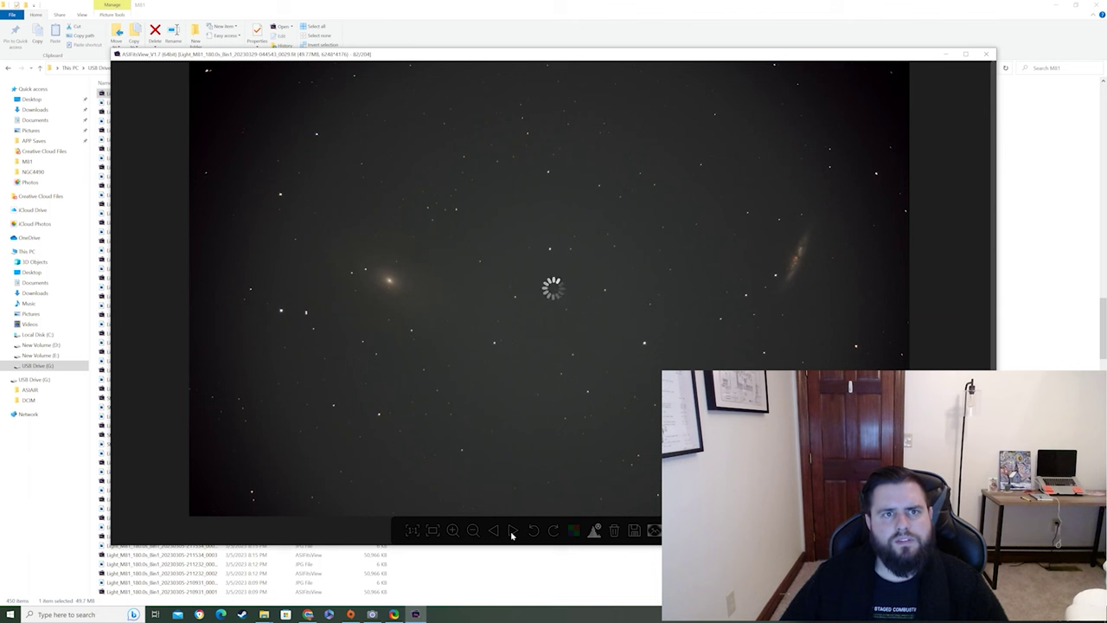
left_click(512, 533)
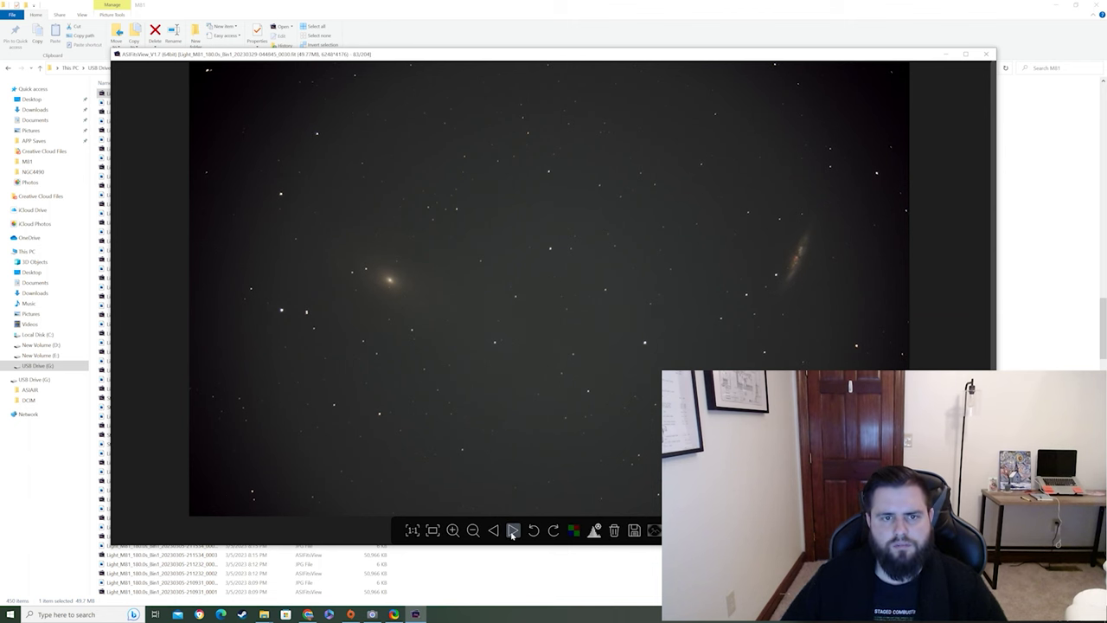
left_click(513, 531)
left_click(512, 531)
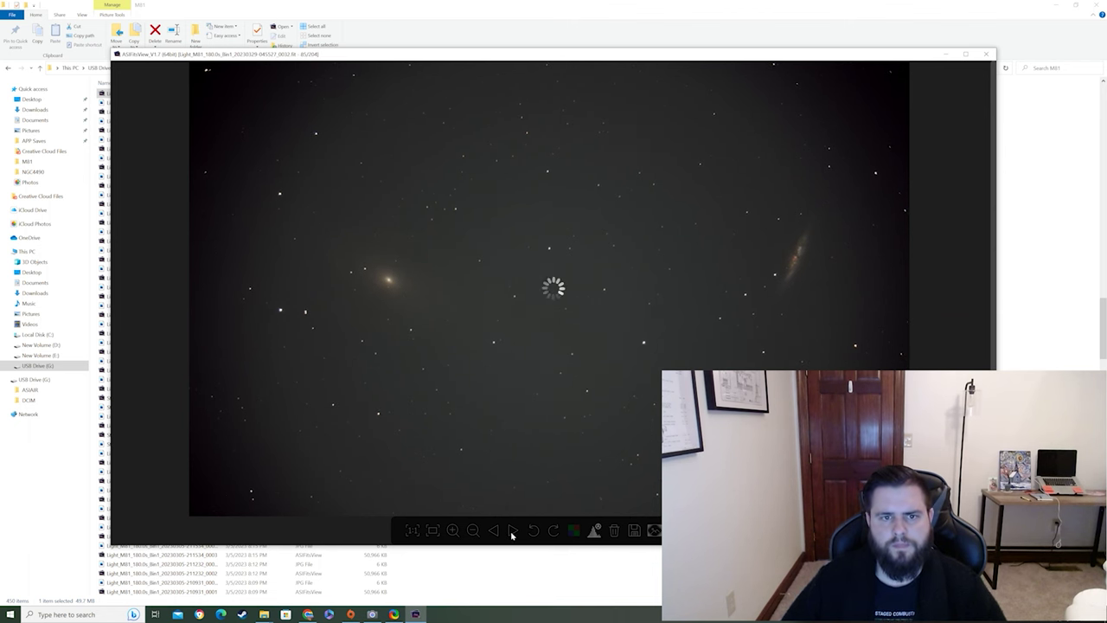
left_click(513, 531)
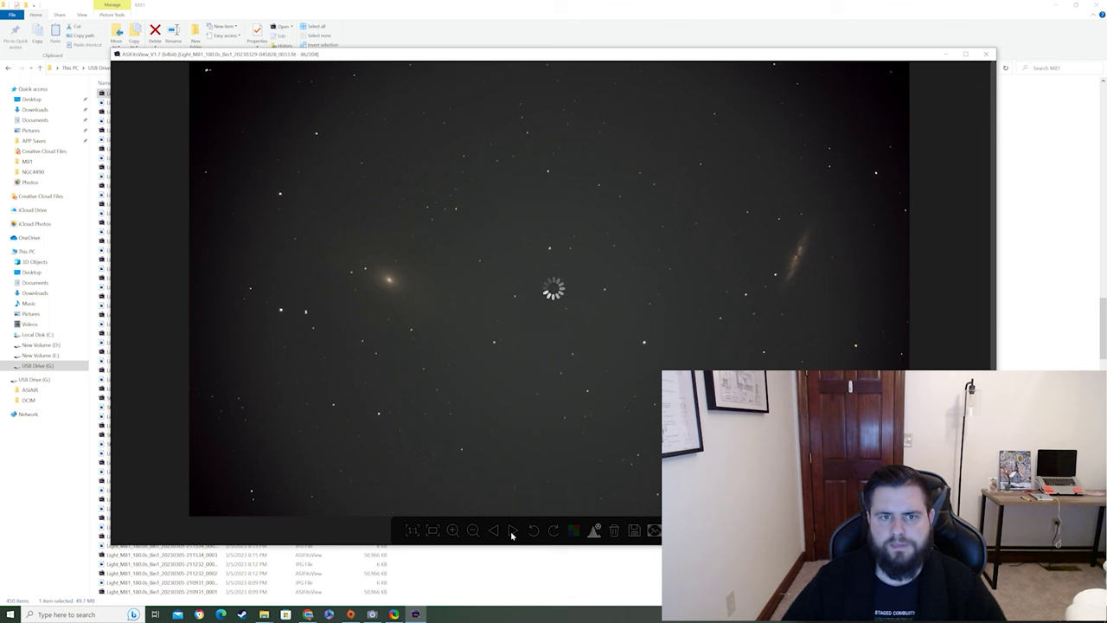
left_click(512, 531)
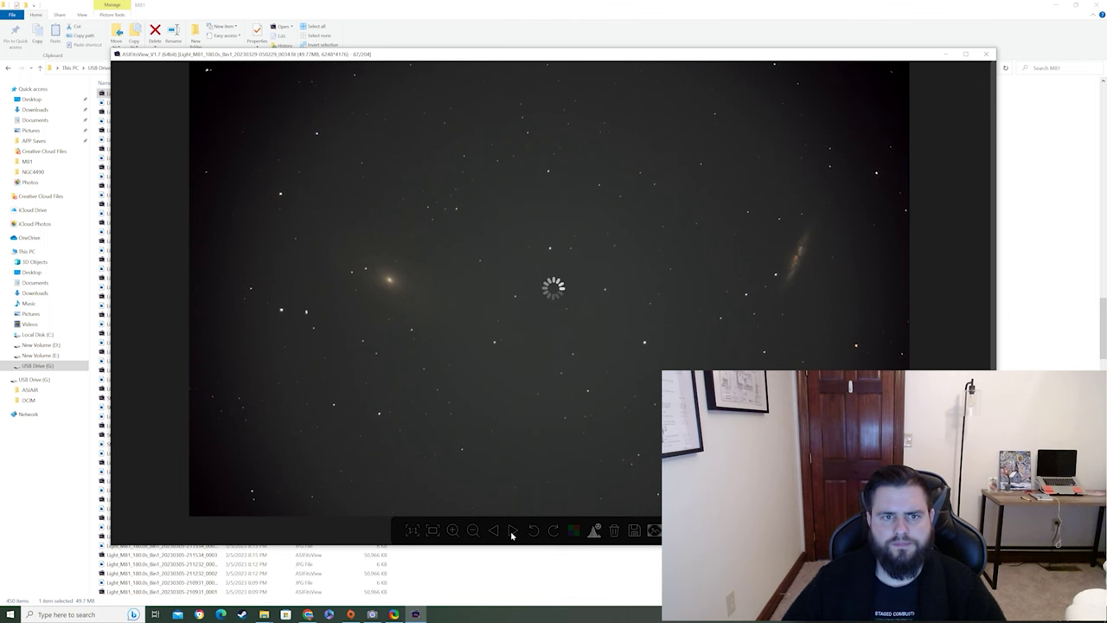
left_click(512, 531)
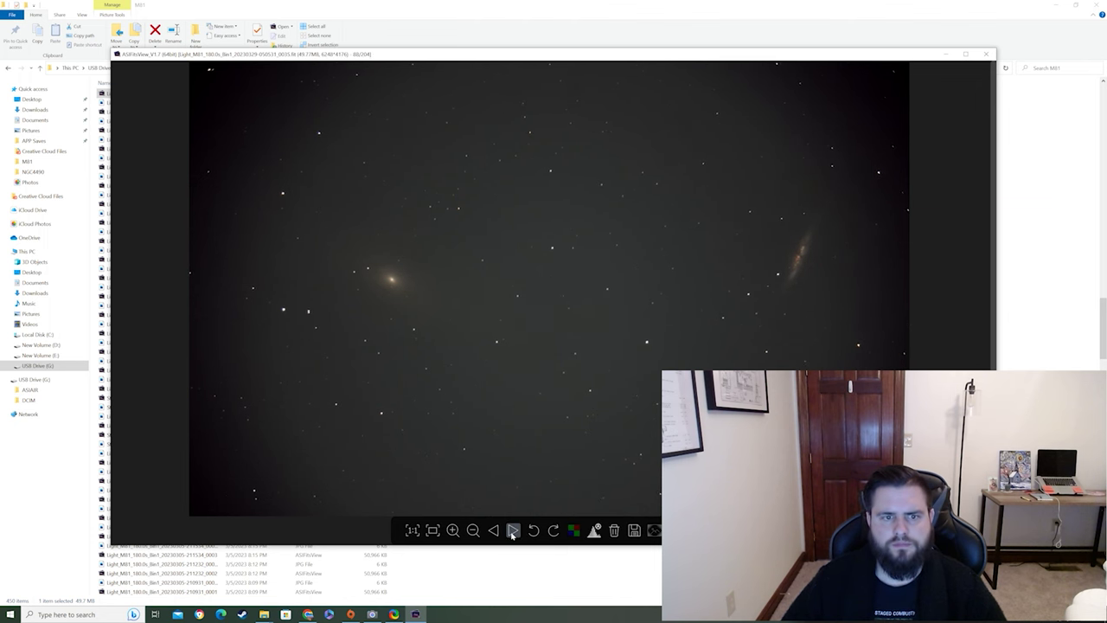
left_click(492, 531)
scroll(506, 363, "up", 5)
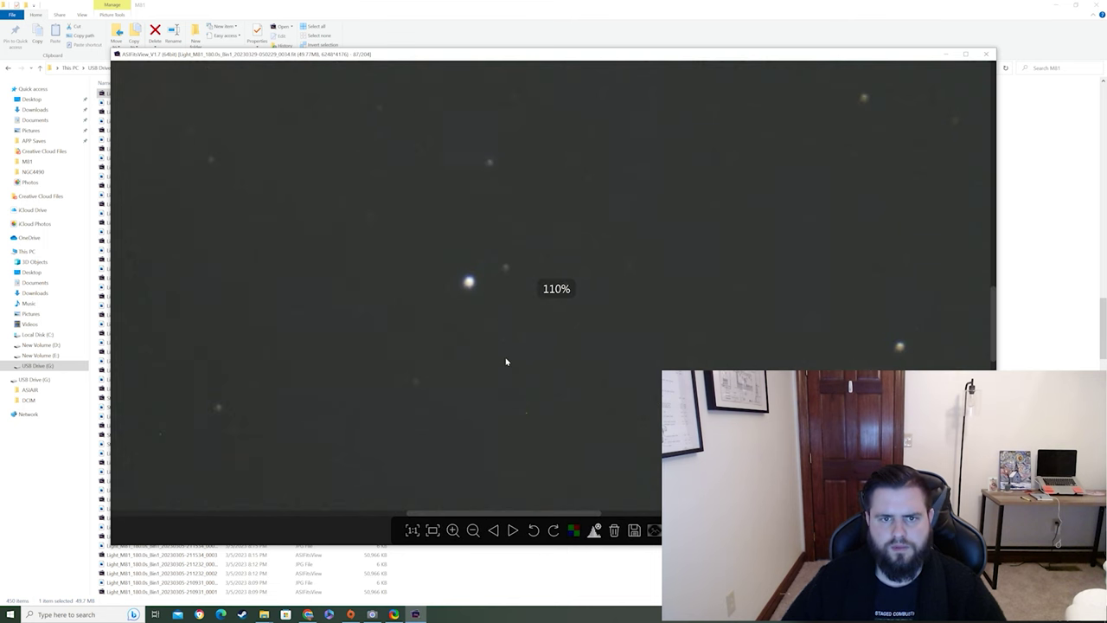
scroll(507, 363, "down", 5)
left_click(513, 531)
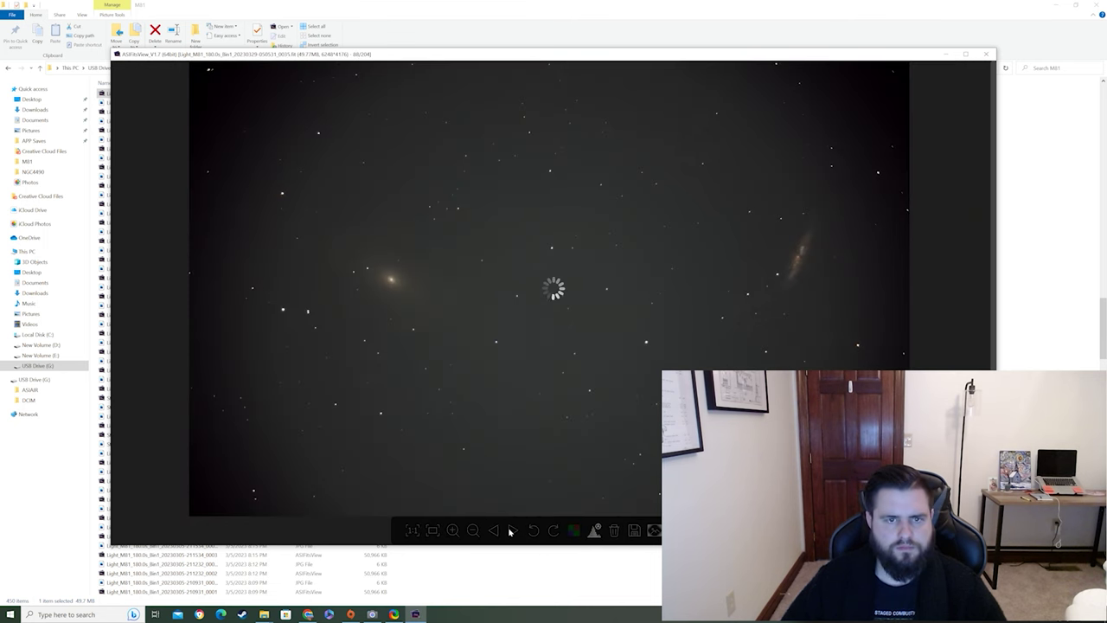
Step: Delete the two satellite-trailed frames, leaving 202, and continue to frame 92
left_click(512, 531)
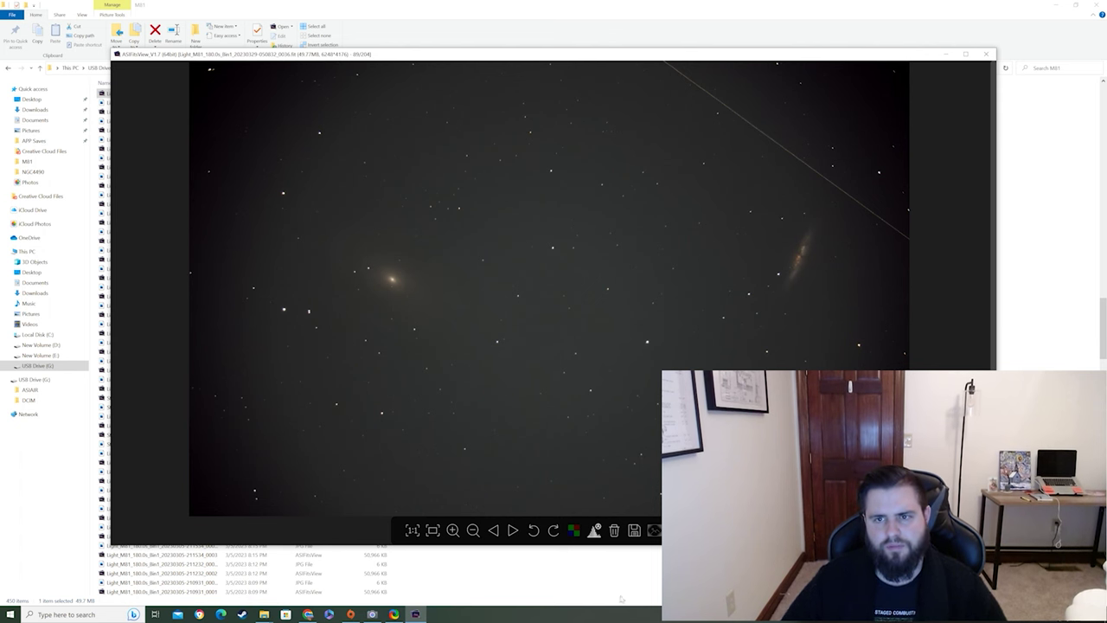
left_click(614, 529)
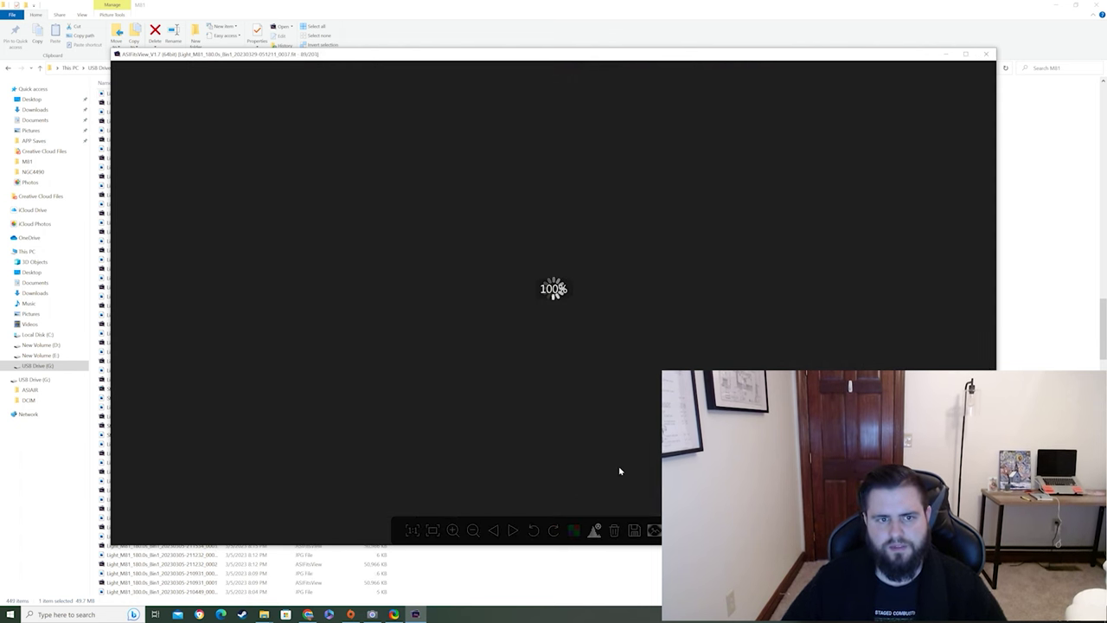
left_click(509, 533)
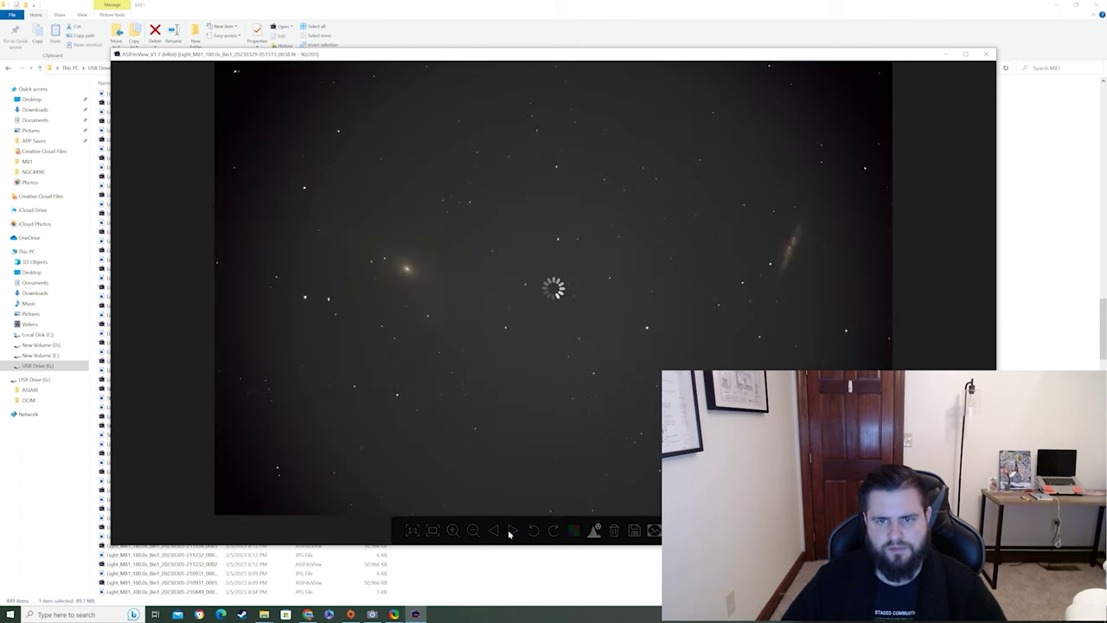
left_click(510, 533)
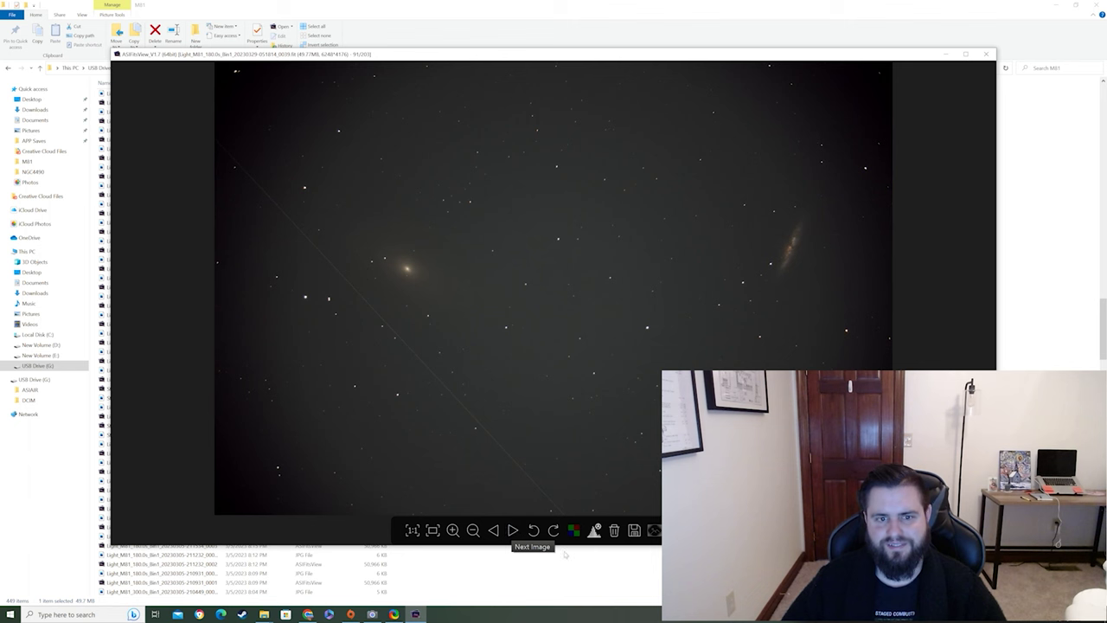
left_click(614, 530)
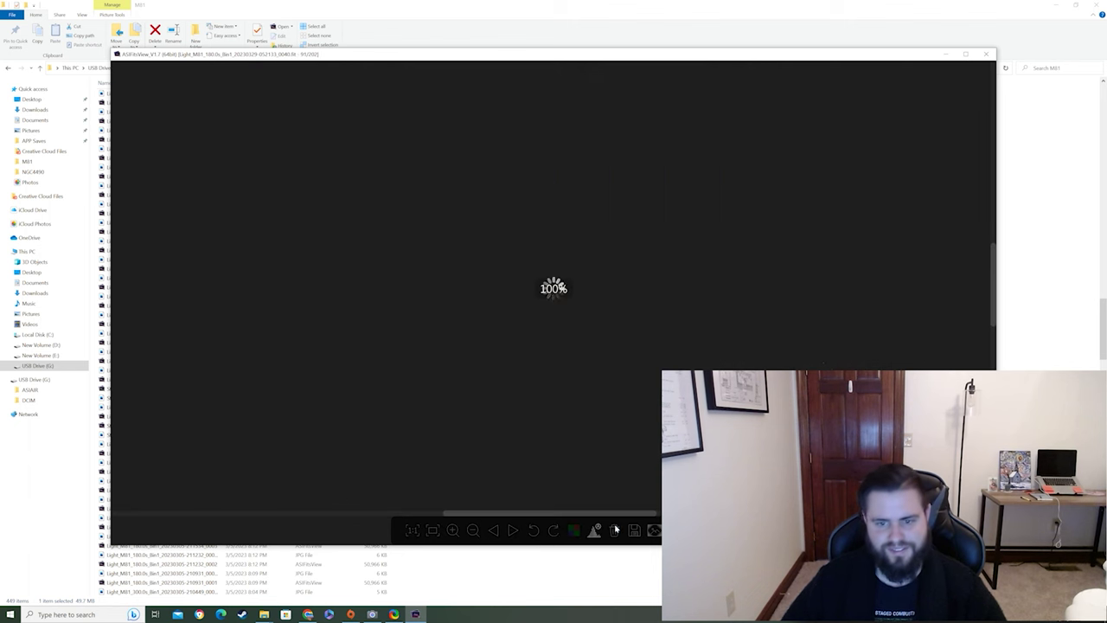
left_click(513, 532)
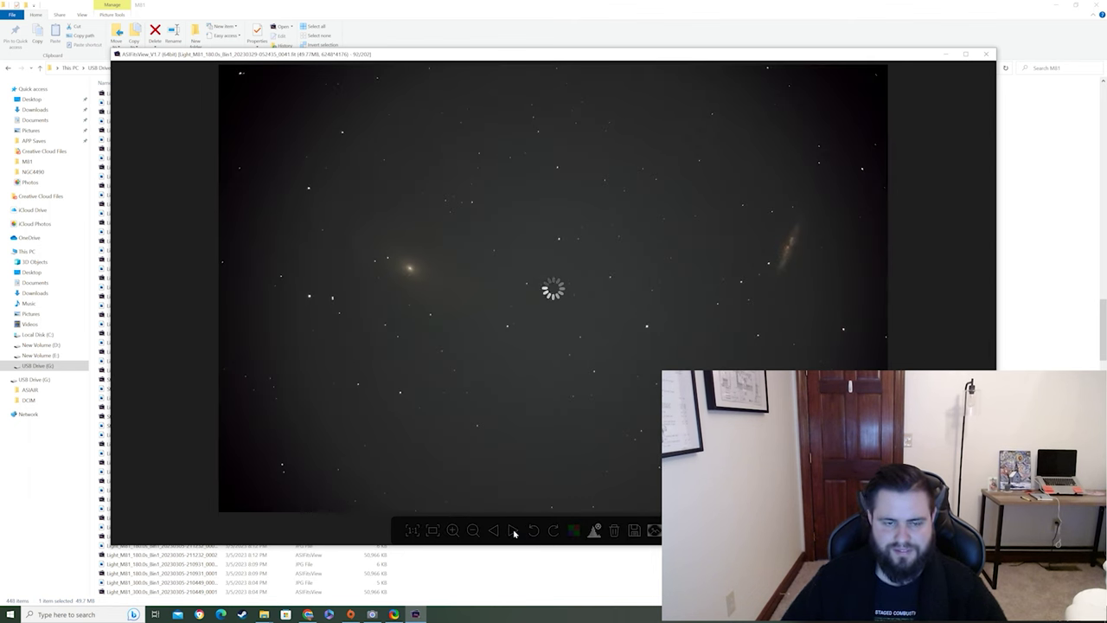
Step: Step through the M81 light frames from 0043 onward to inspect each sub-frame
left_click(513, 531)
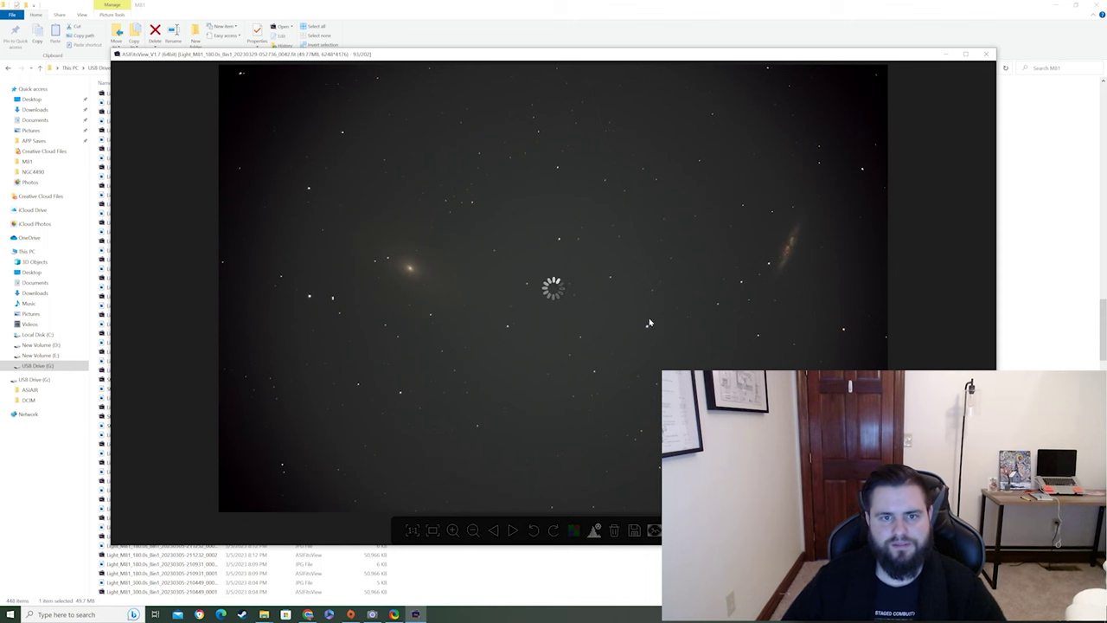
left_click(513, 531)
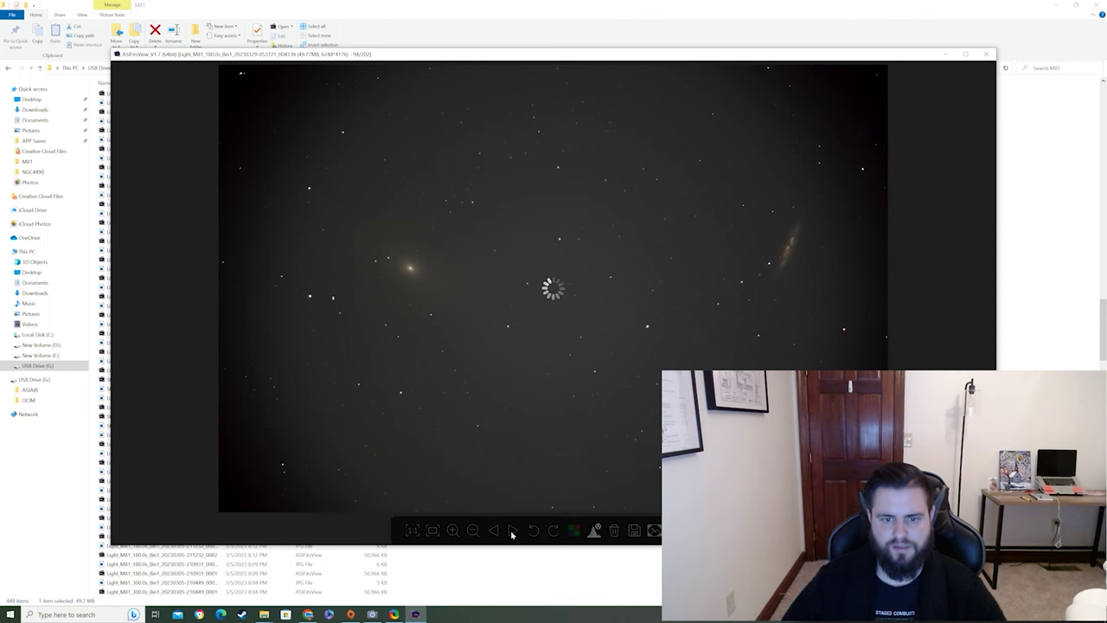
left_click(513, 532)
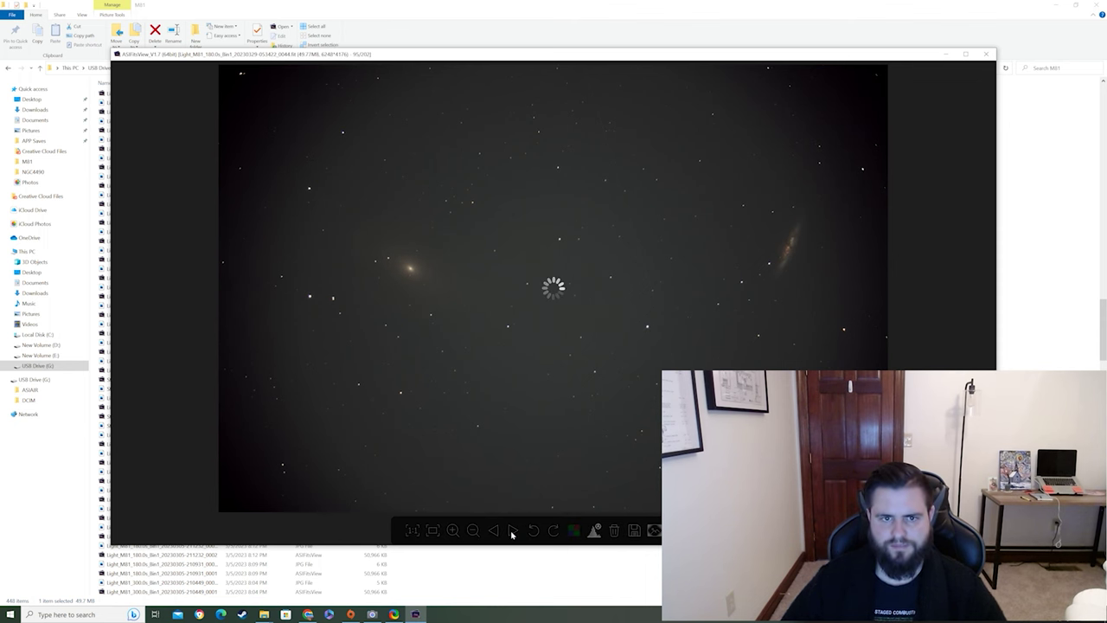
left_click(513, 531)
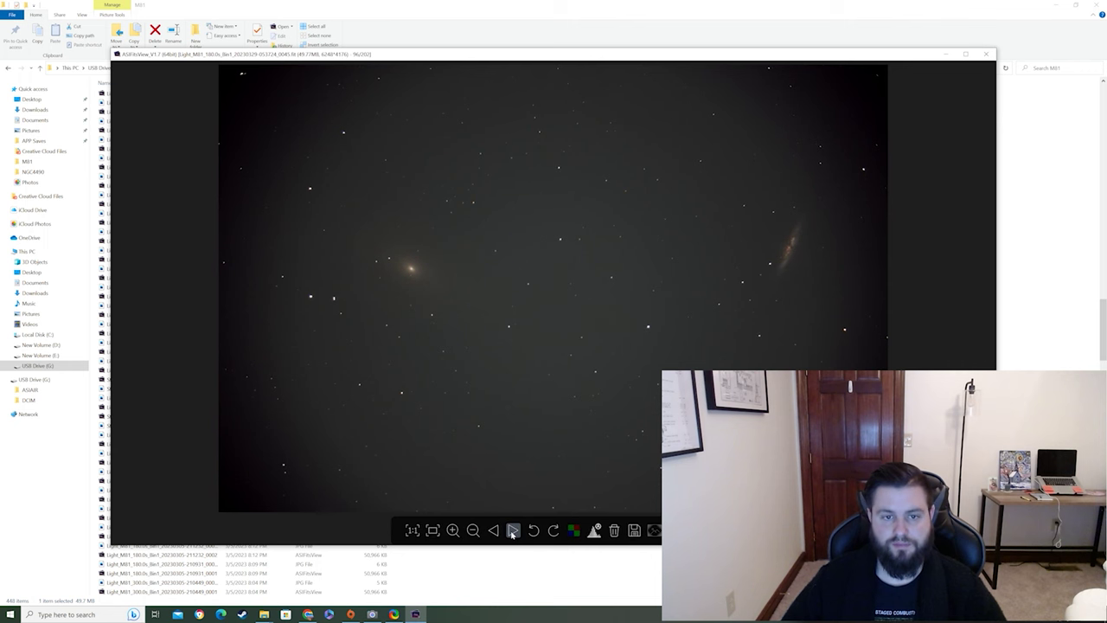
left_click(513, 531)
left_click(513, 531)
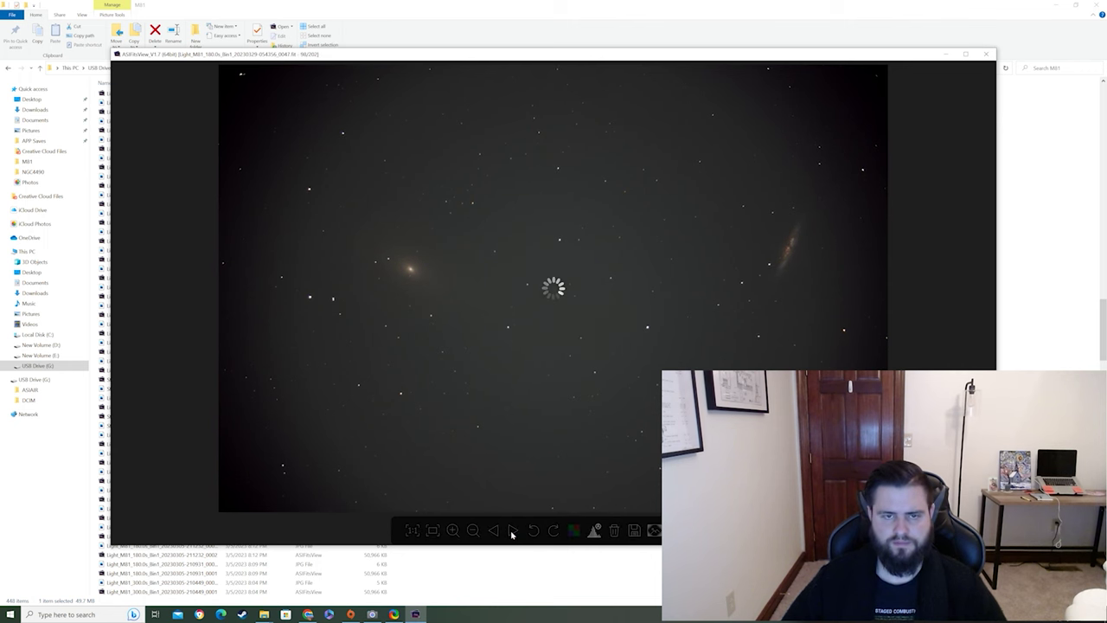
left_click(513, 531)
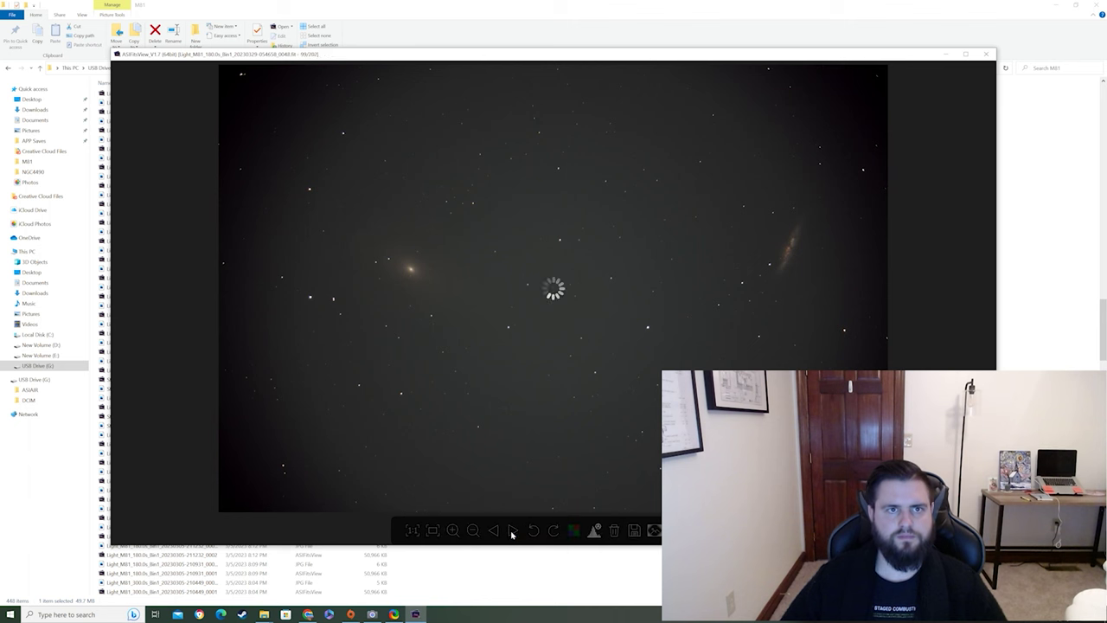
left_click(513, 533)
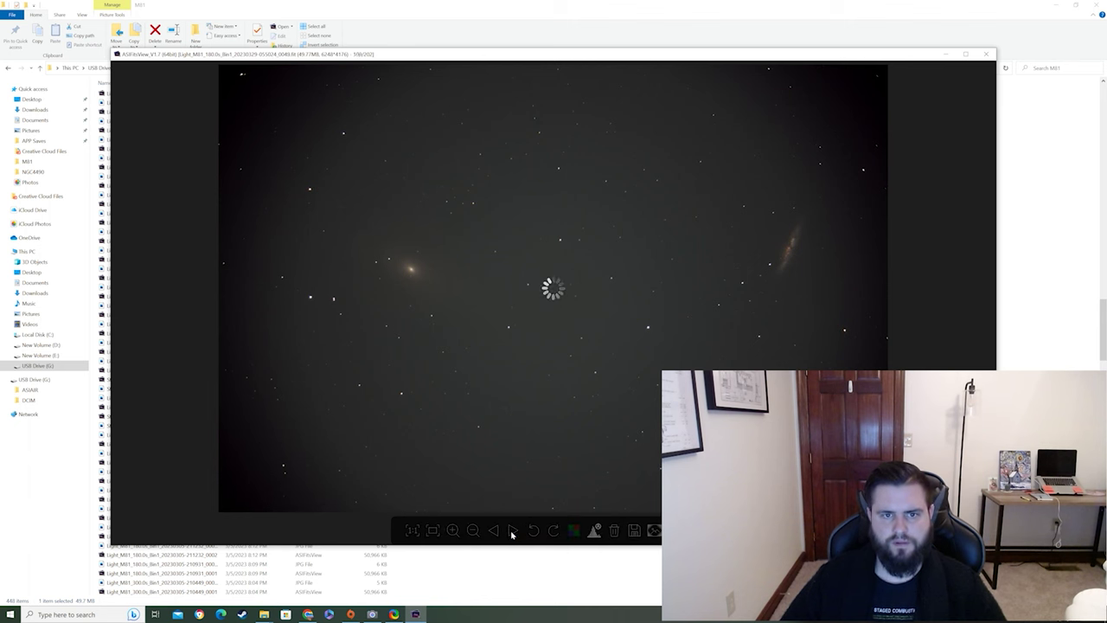
left_click(512, 533)
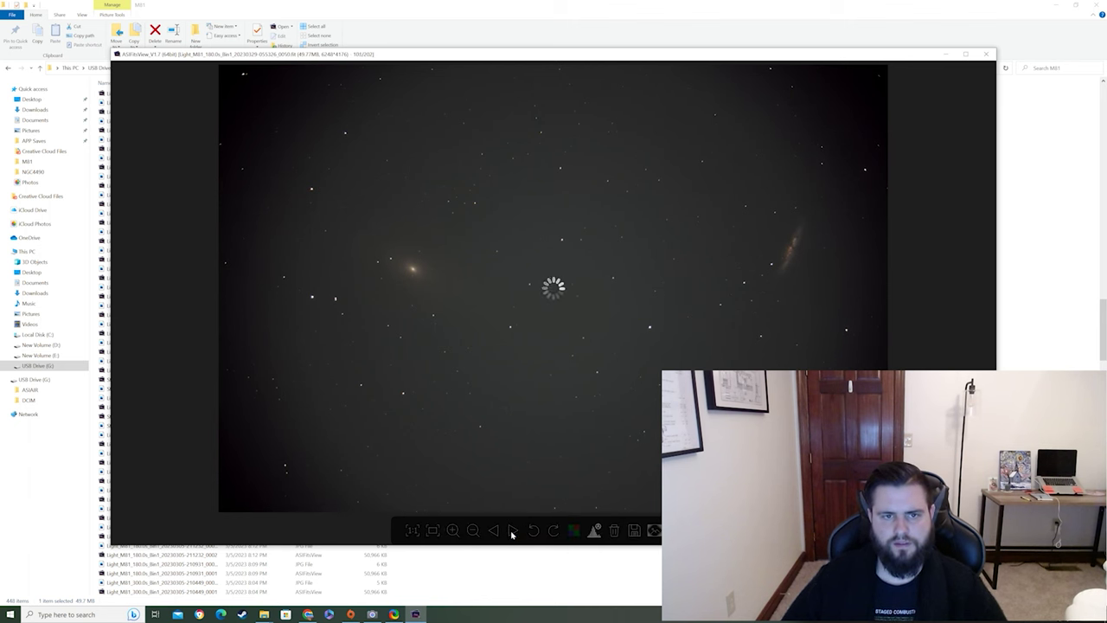
left_click(512, 532)
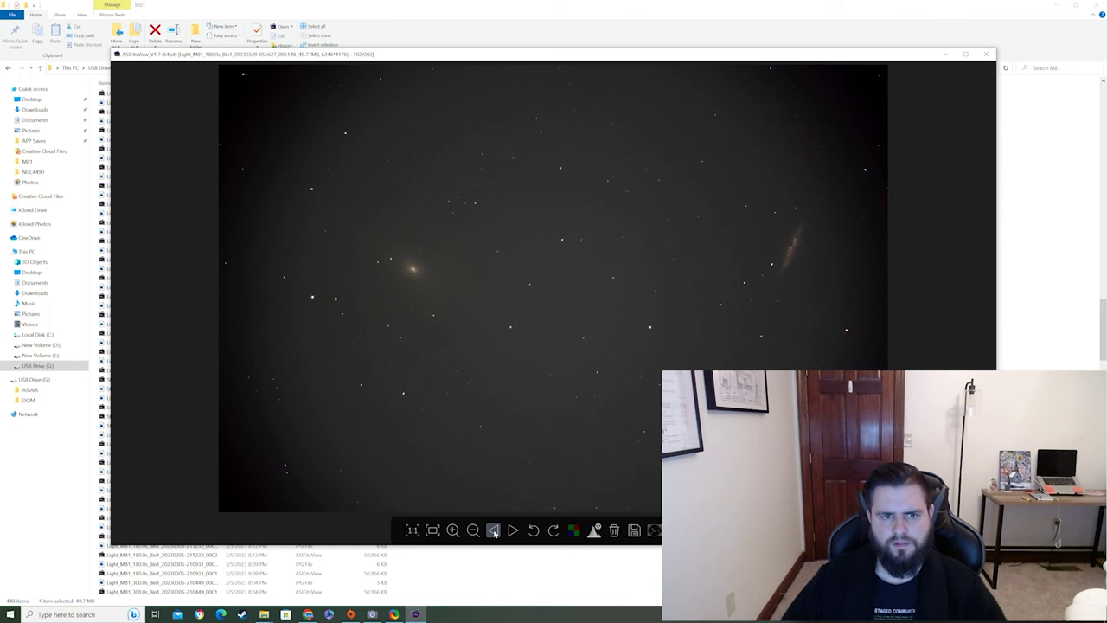
left_click(494, 532)
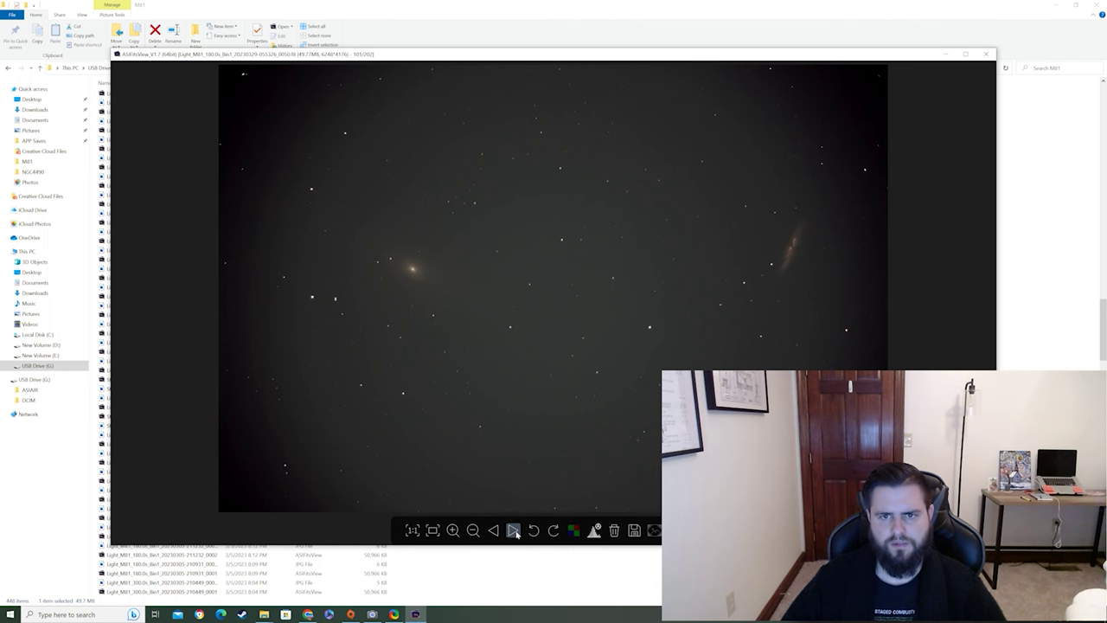
left_click(513, 531)
left_click(515, 533)
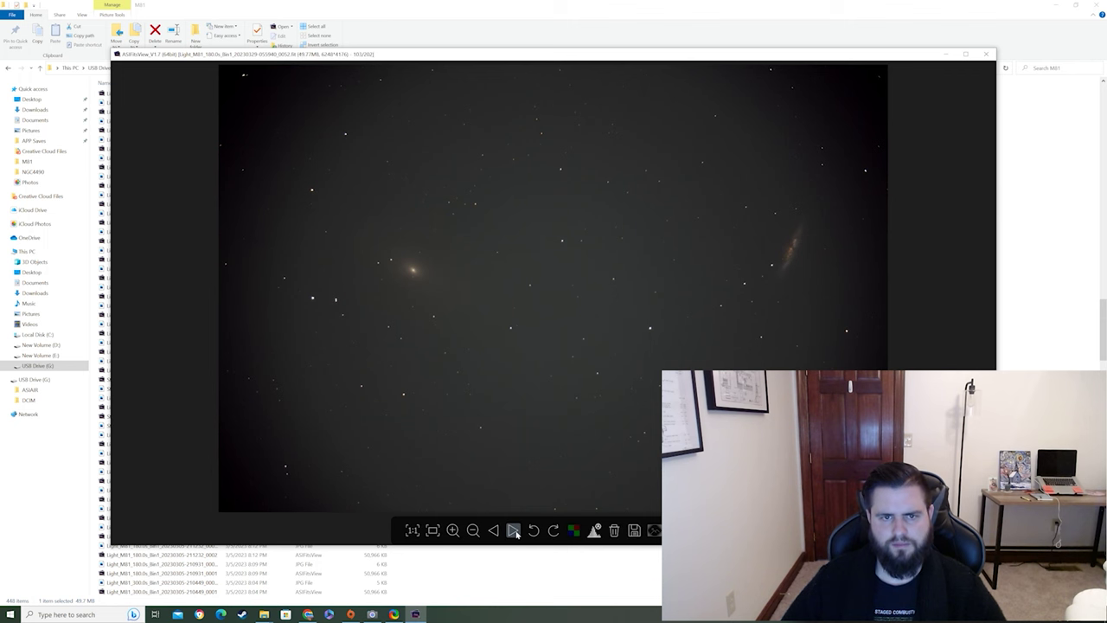
left_click(514, 531)
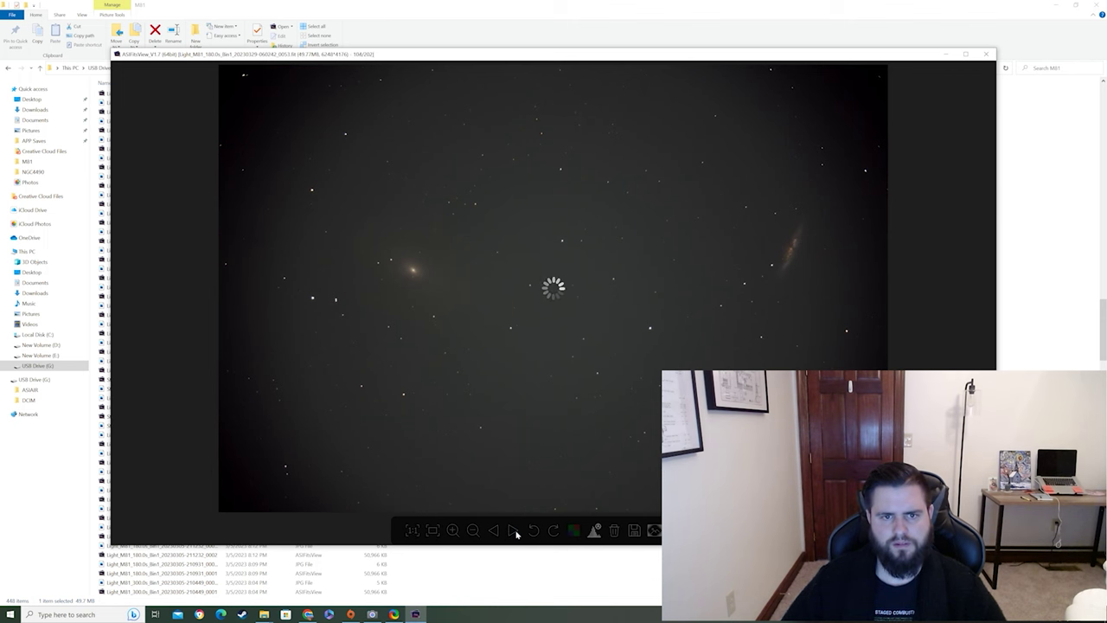
left_click(513, 532)
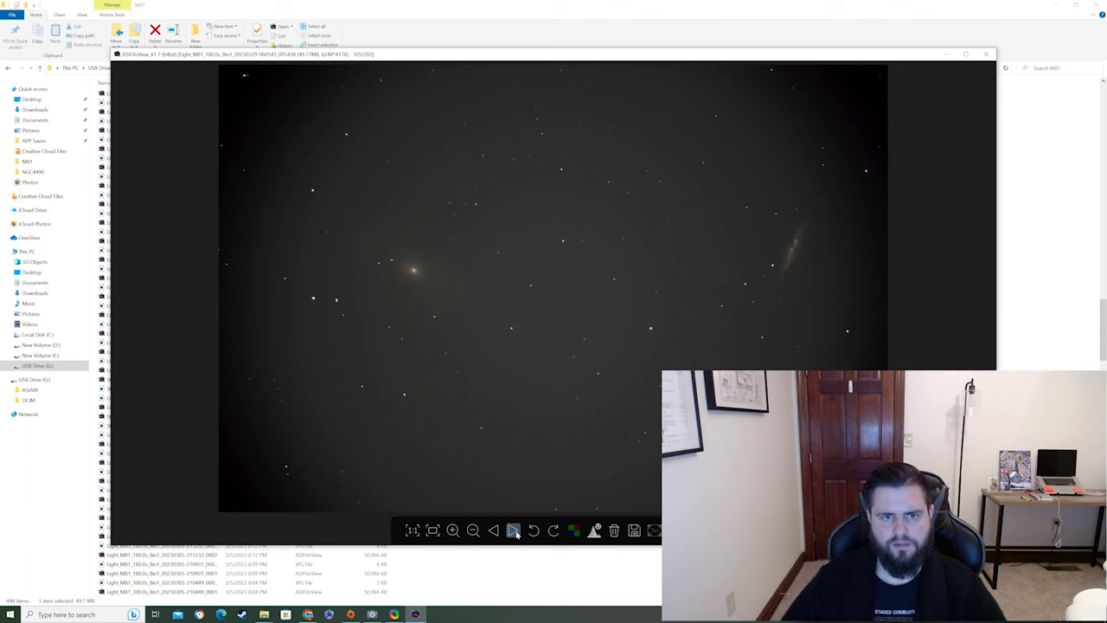
left_click(514, 532)
left_click(514, 531)
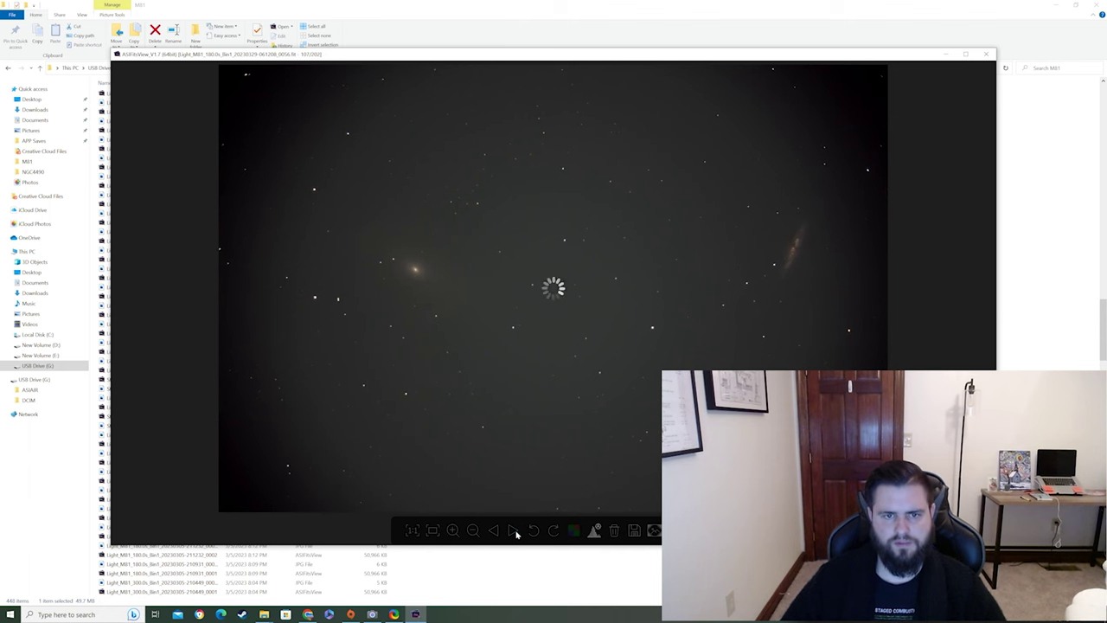
left_click(514, 531)
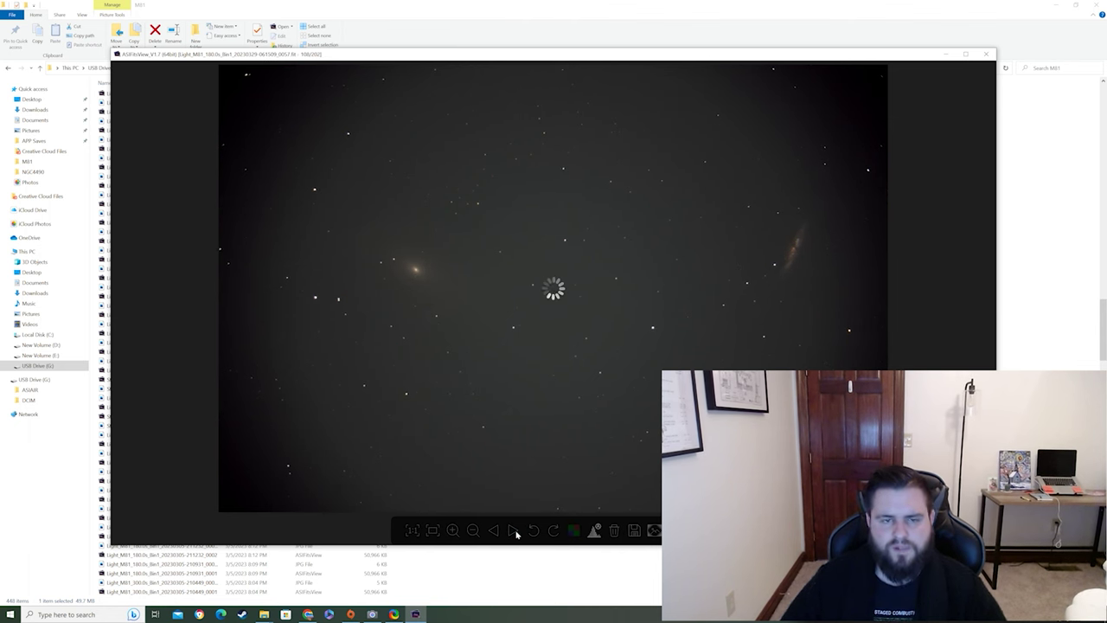
left_click(514, 531)
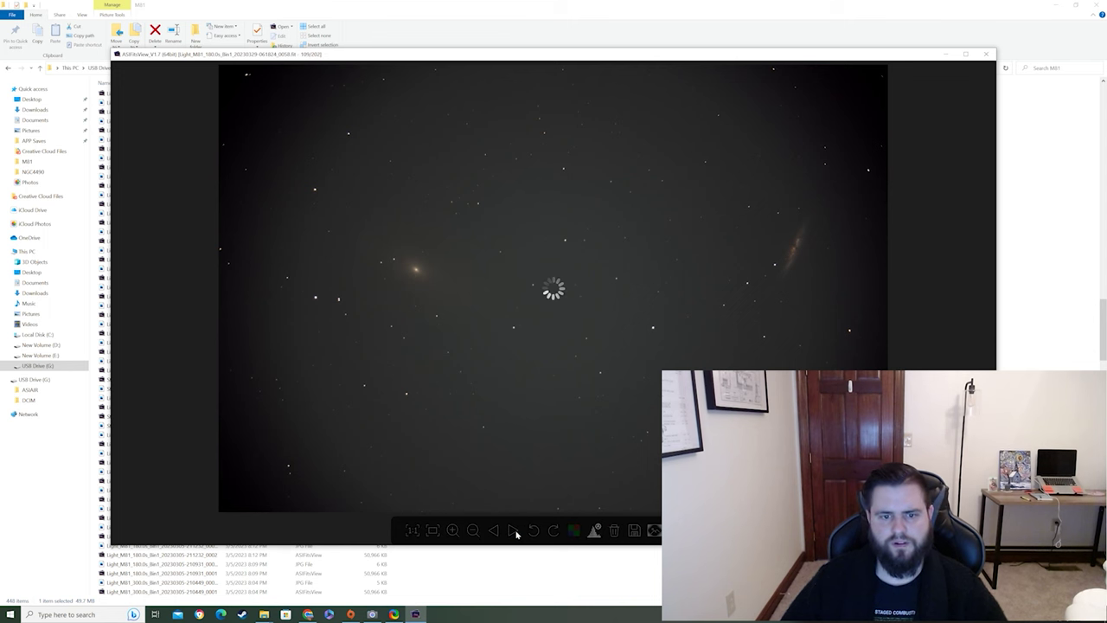
left_click(515, 532)
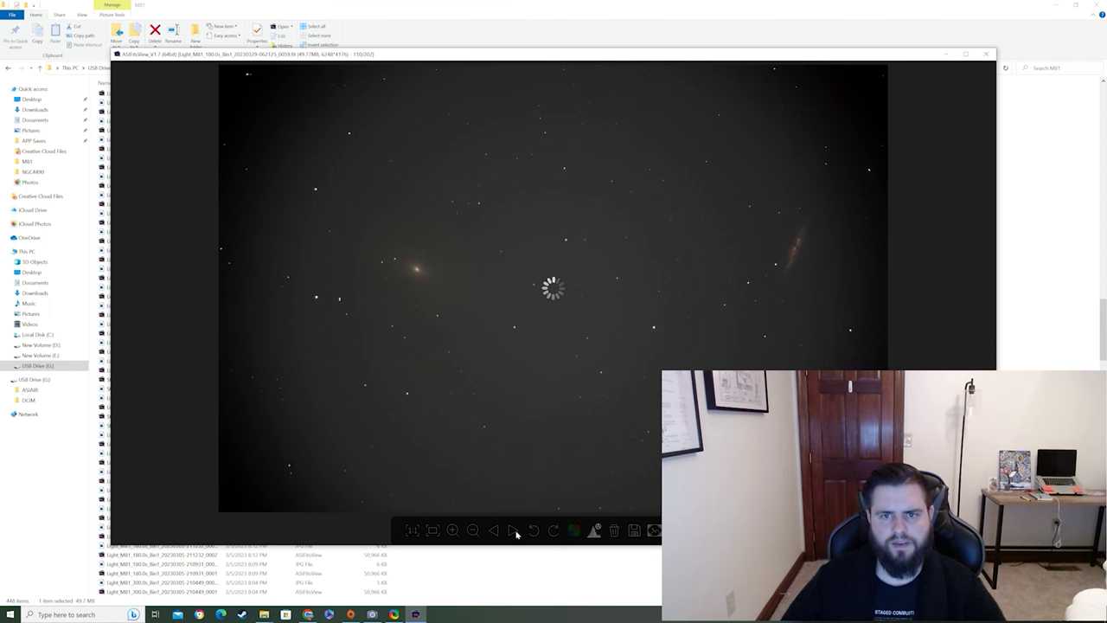
left_click(515, 533)
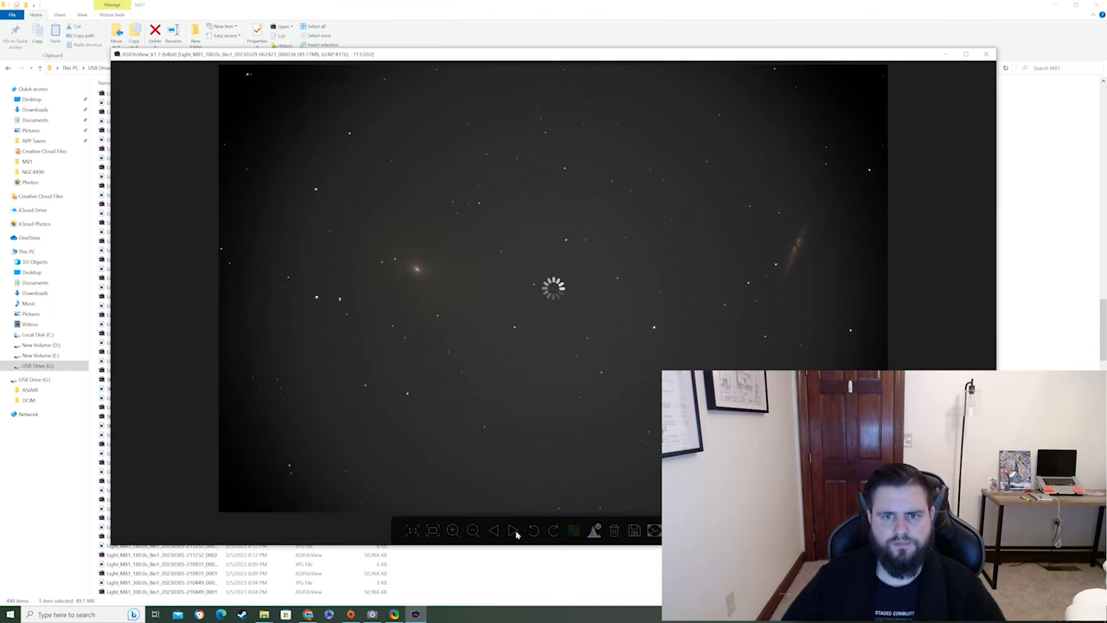
left_click(516, 533)
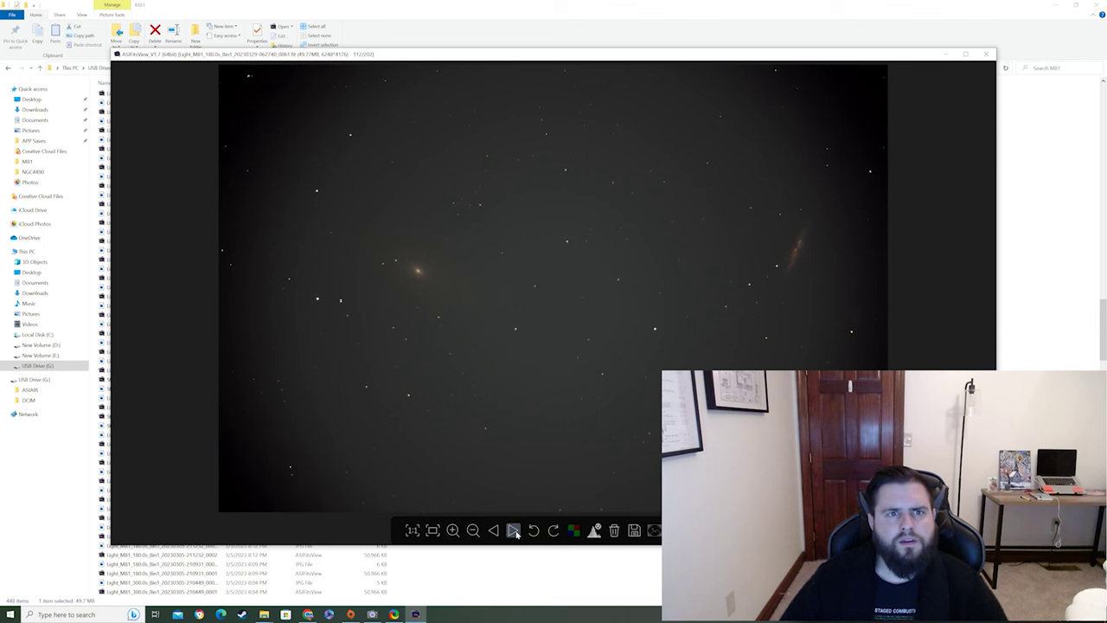
left_click(516, 533)
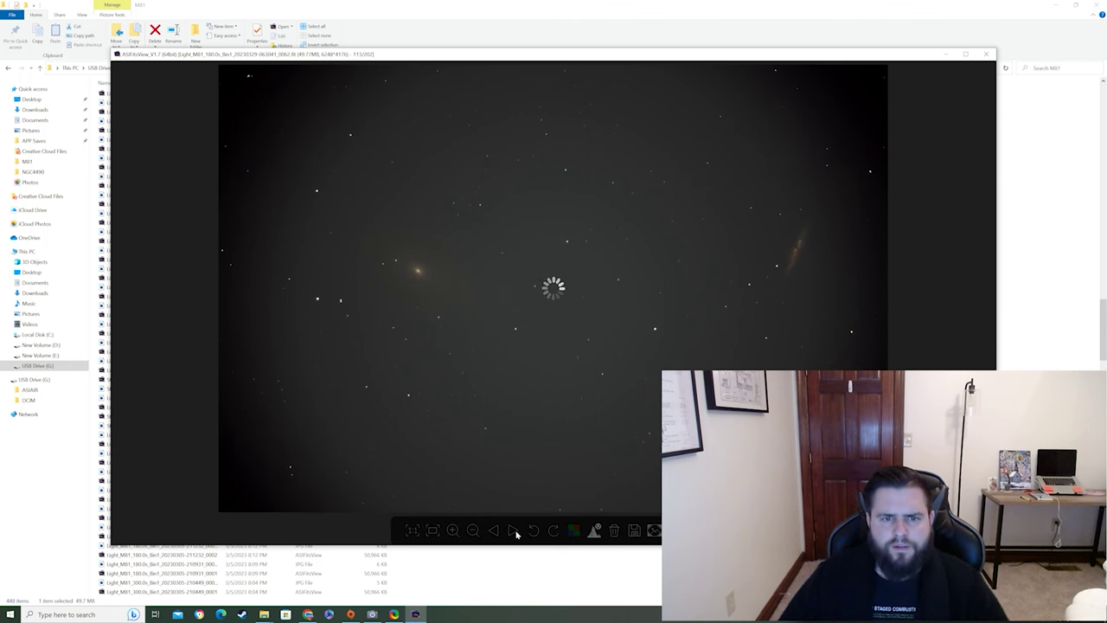
left_click(515, 533)
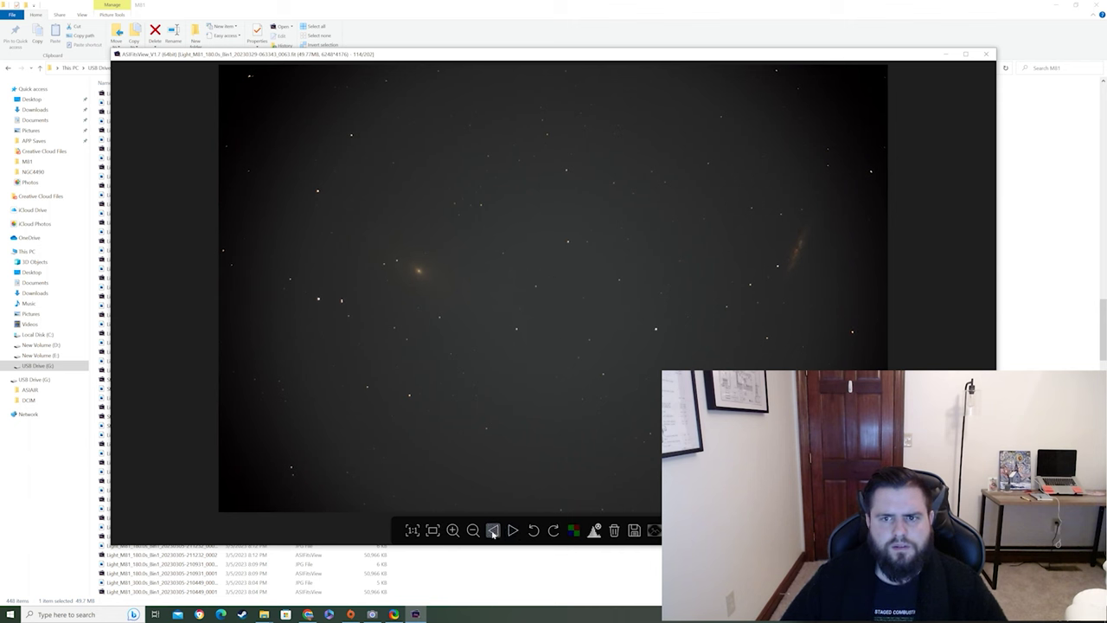
Step: Go back to frame 0062 and delete it from the set
left_click(494, 531)
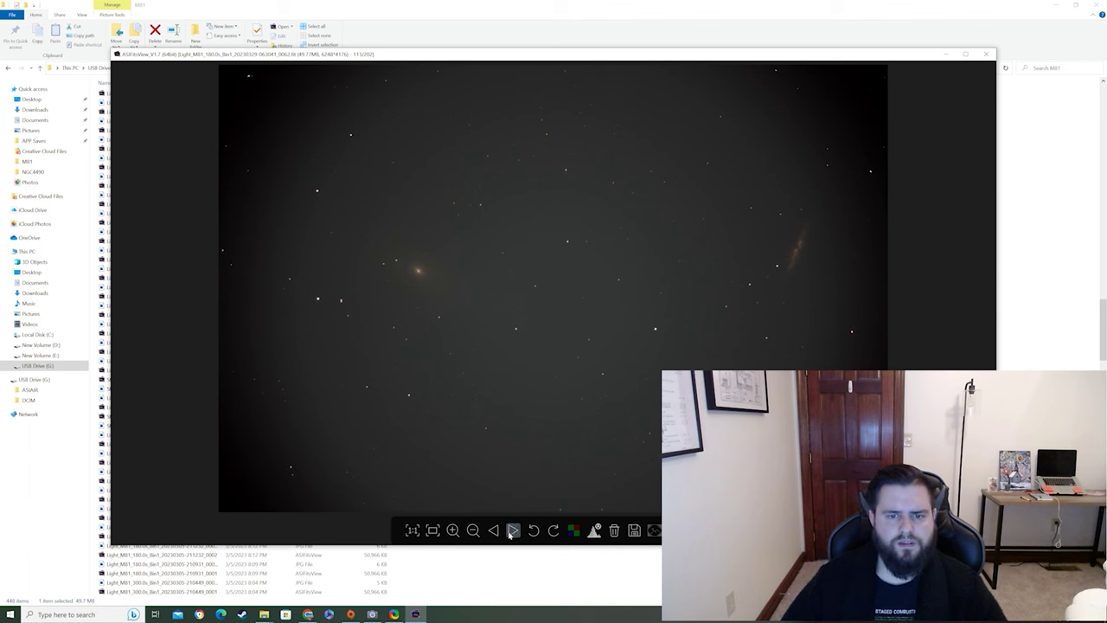
left_click(494, 531)
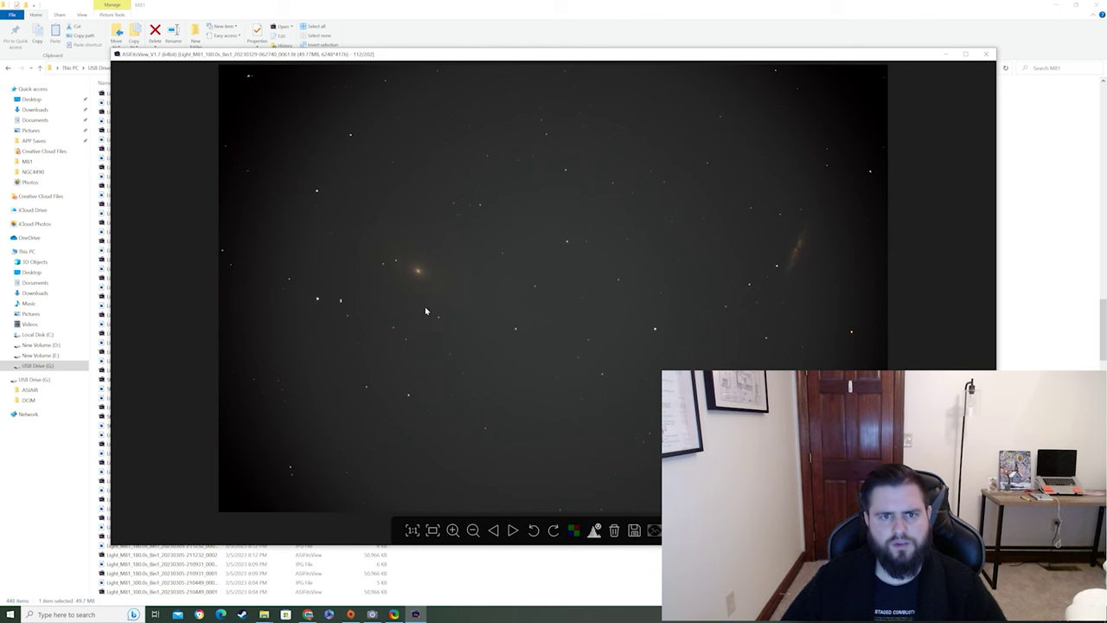
scroll(425, 307, "up", 3)
scroll(432, 337, "down", 4)
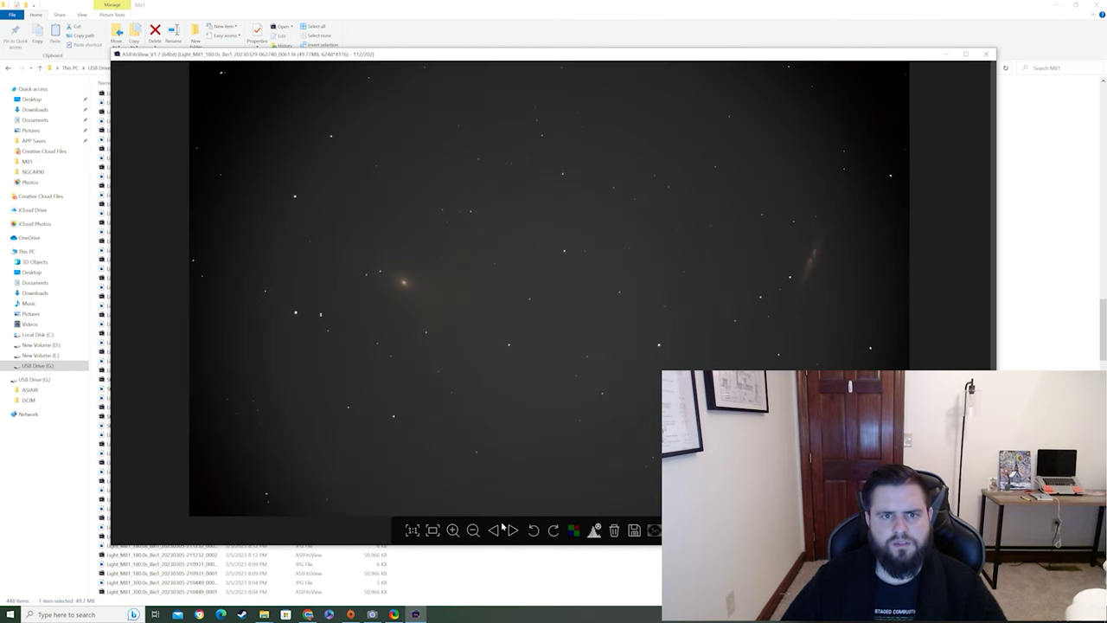
left_click(512, 530)
left_click(613, 530)
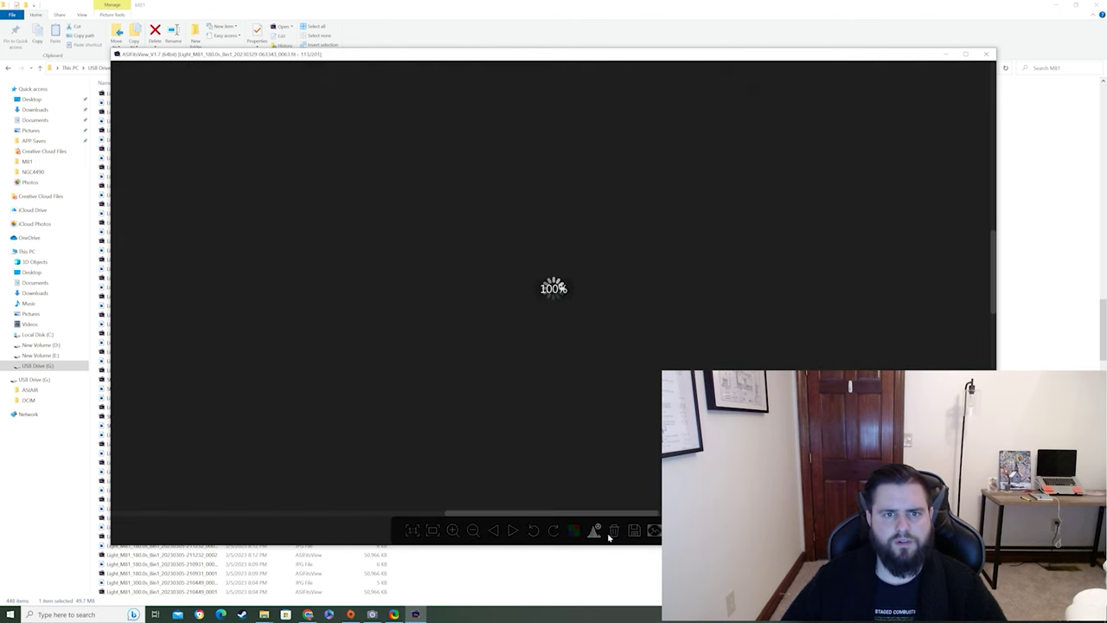
Step: Check the frames around 113, delete the bad light frame there, and return to frame 111
left_click(513, 530)
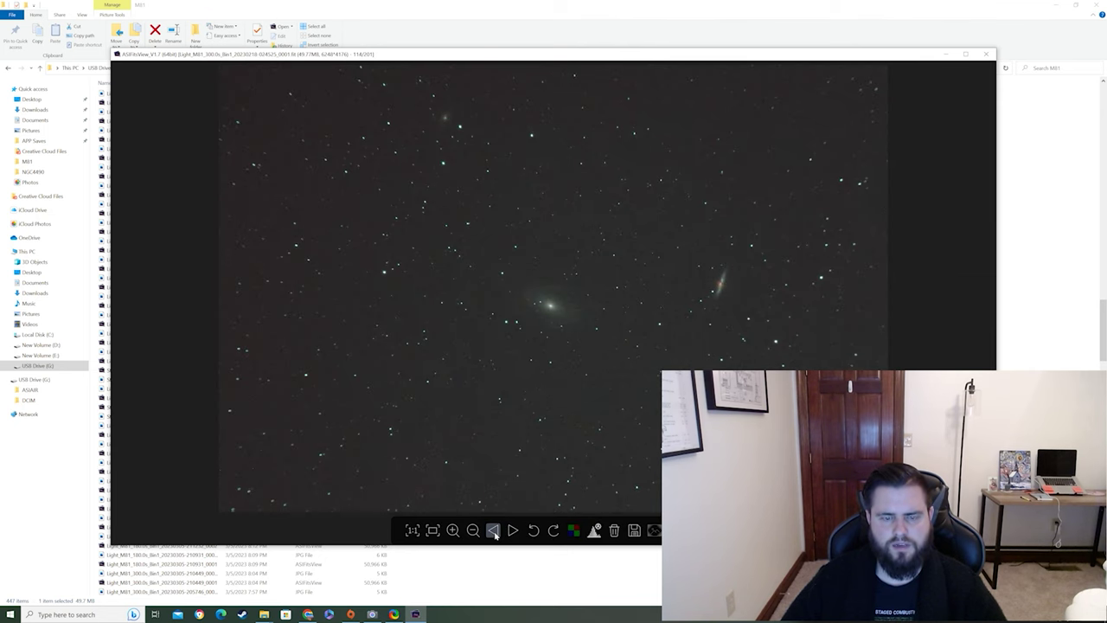
left_click(494, 532)
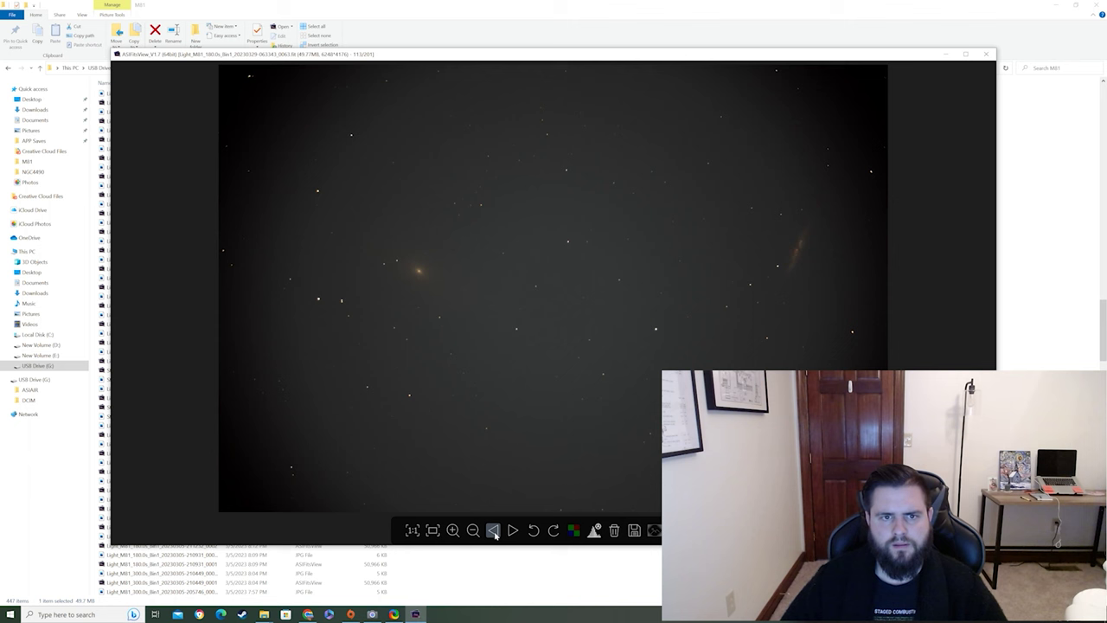
left_click(494, 532)
left_click(494, 532)
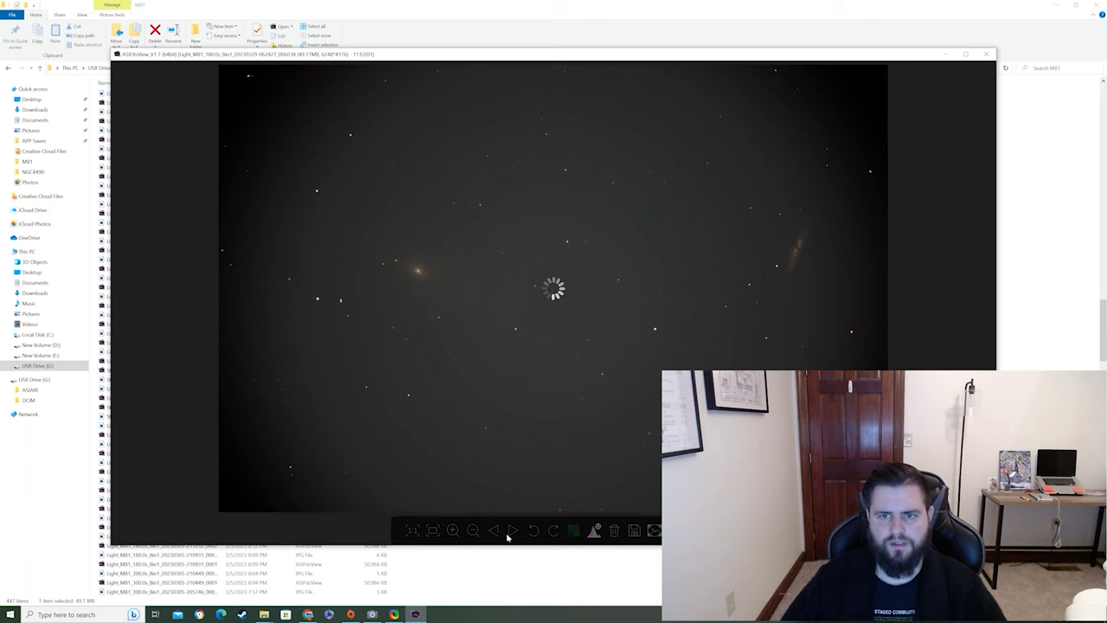
left_click(513, 531)
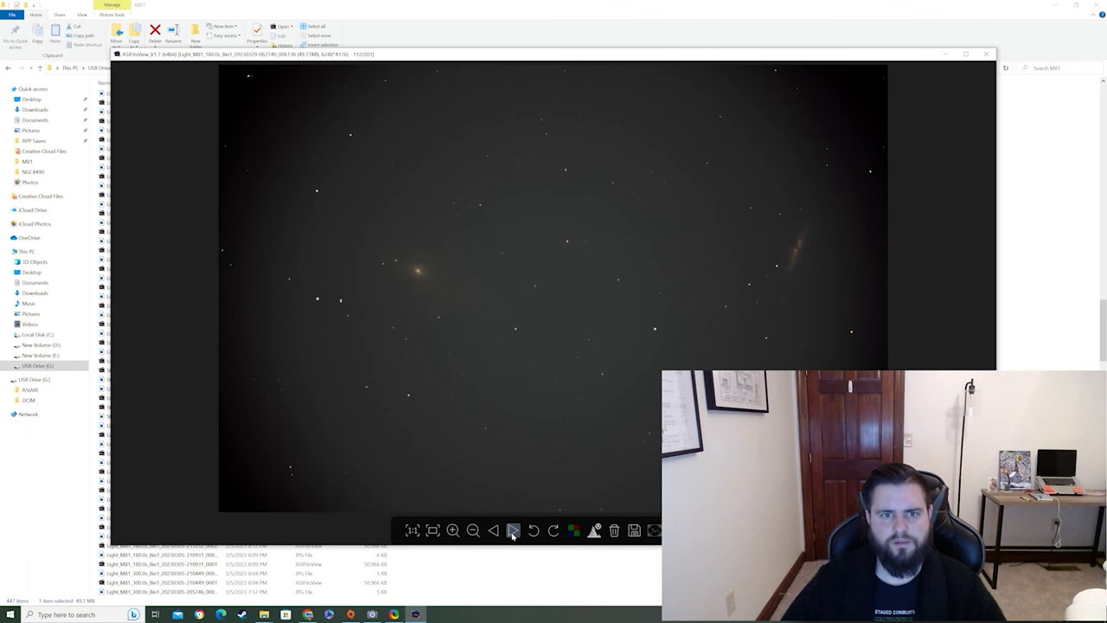
left_click(513, 531)
left_click(513, 531)
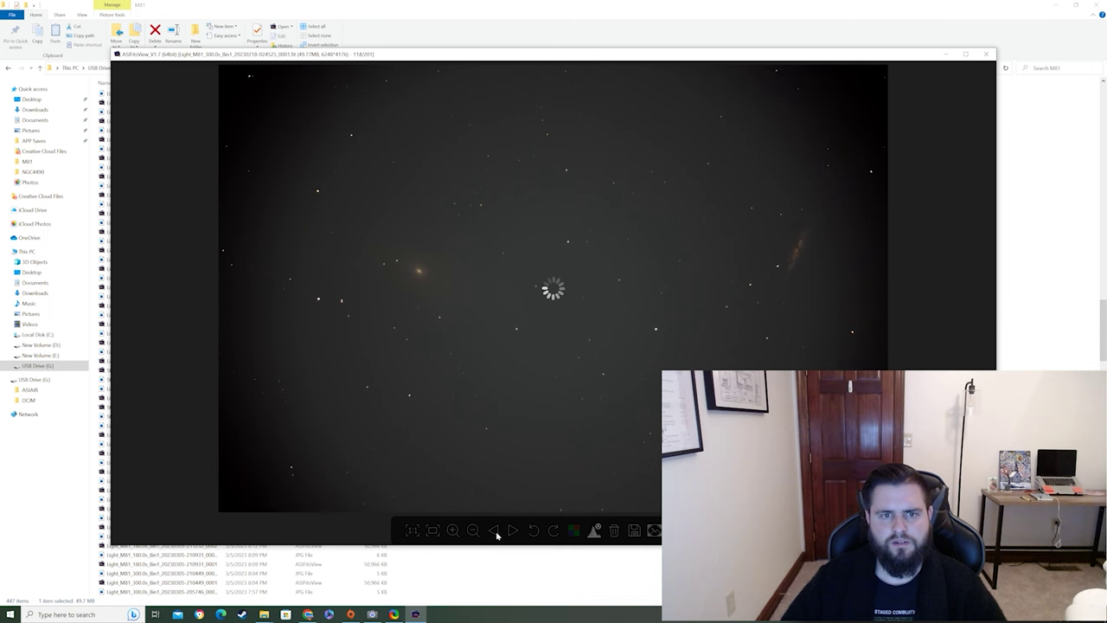
left_click(494, 532)
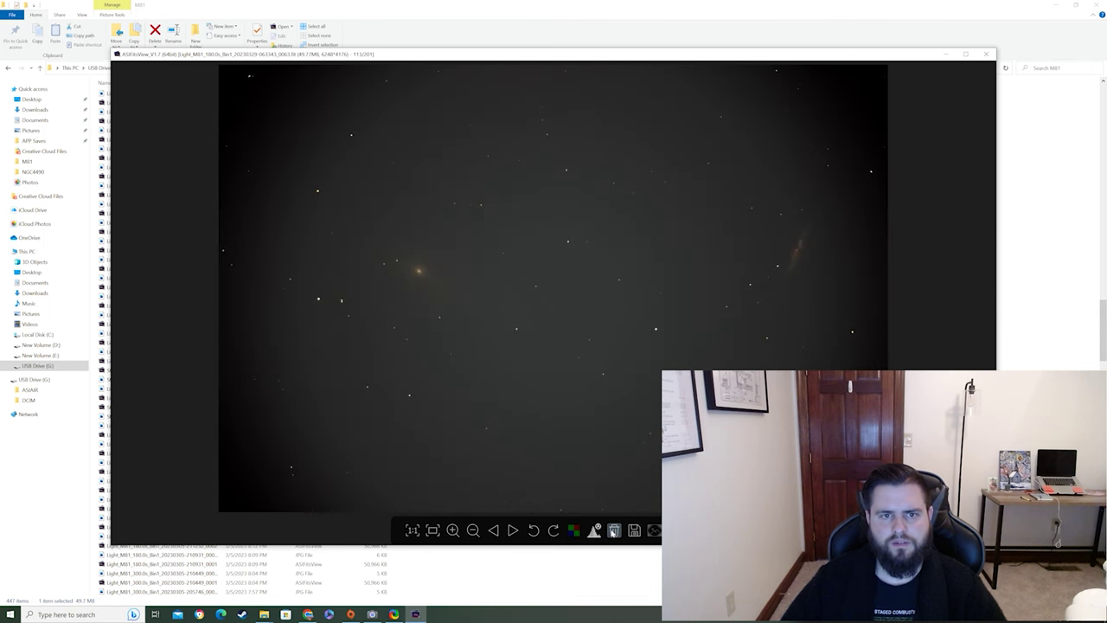
left_click(613, 531)
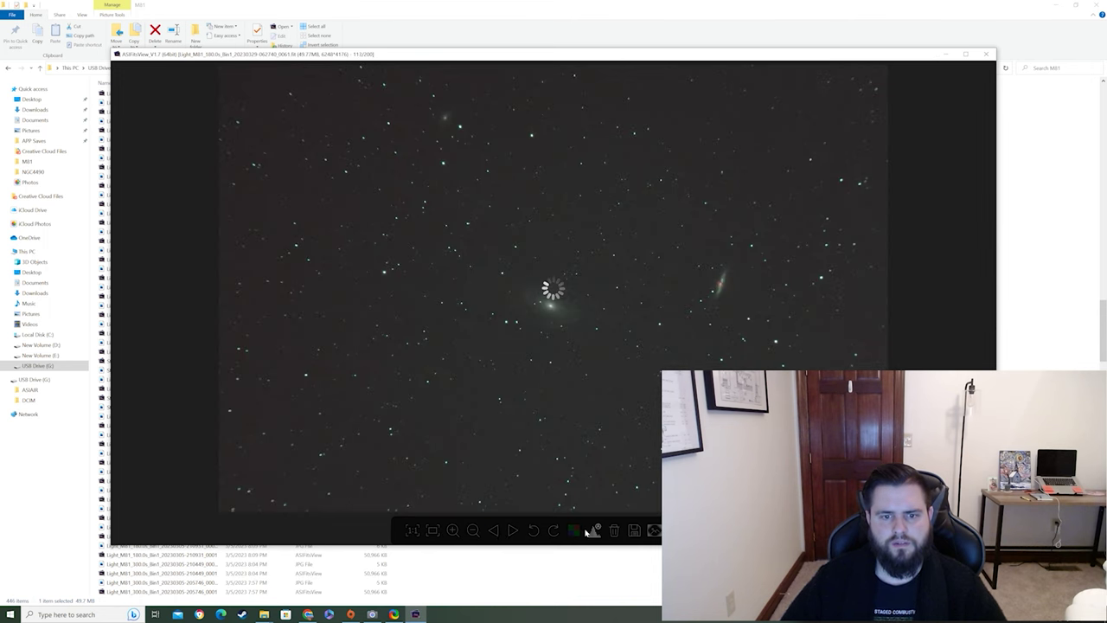
left_click(613, 531)
left_click(492, 532)
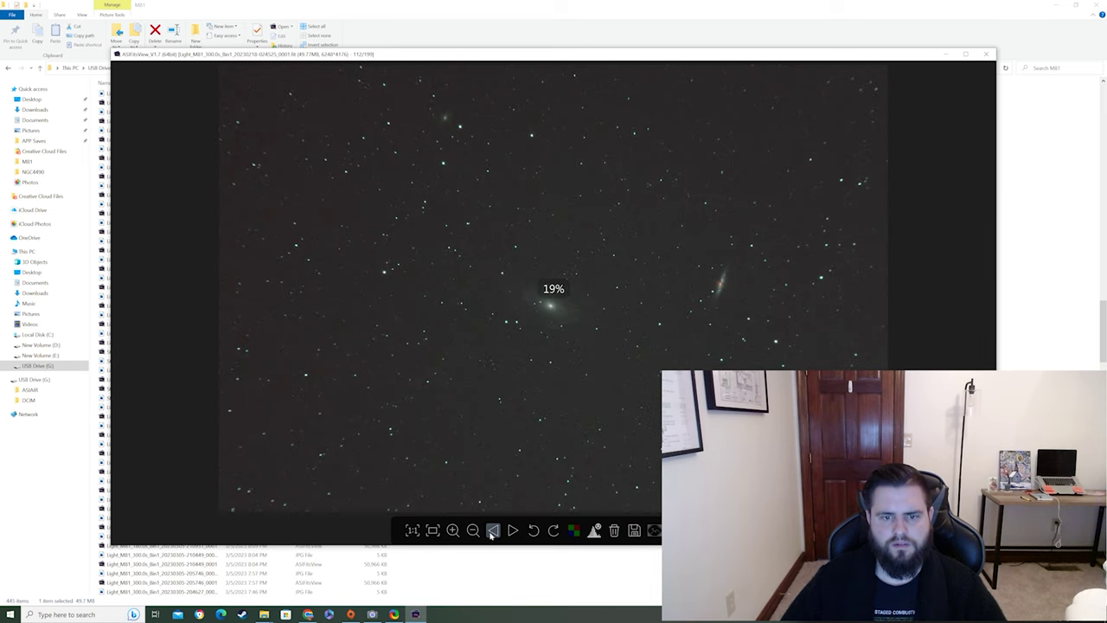
left_click(492, 532)
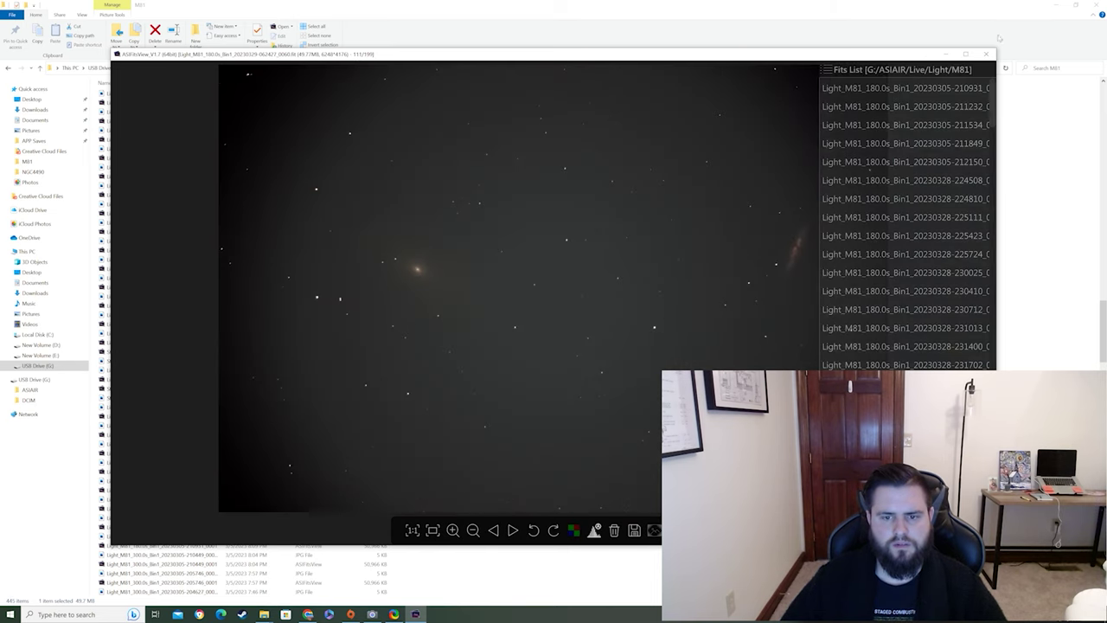
Step: Close ASIFitsView, minimize Explorer, and start Astro Pixel Processor from its desktop icon
left_click(986, 53)
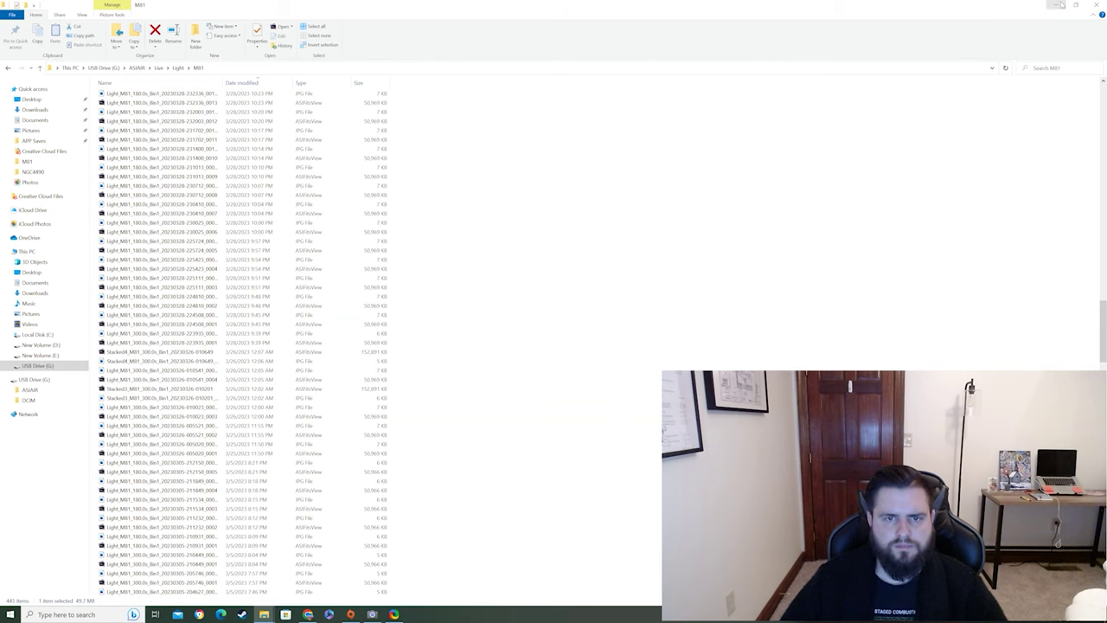
left_click(1061, 5)
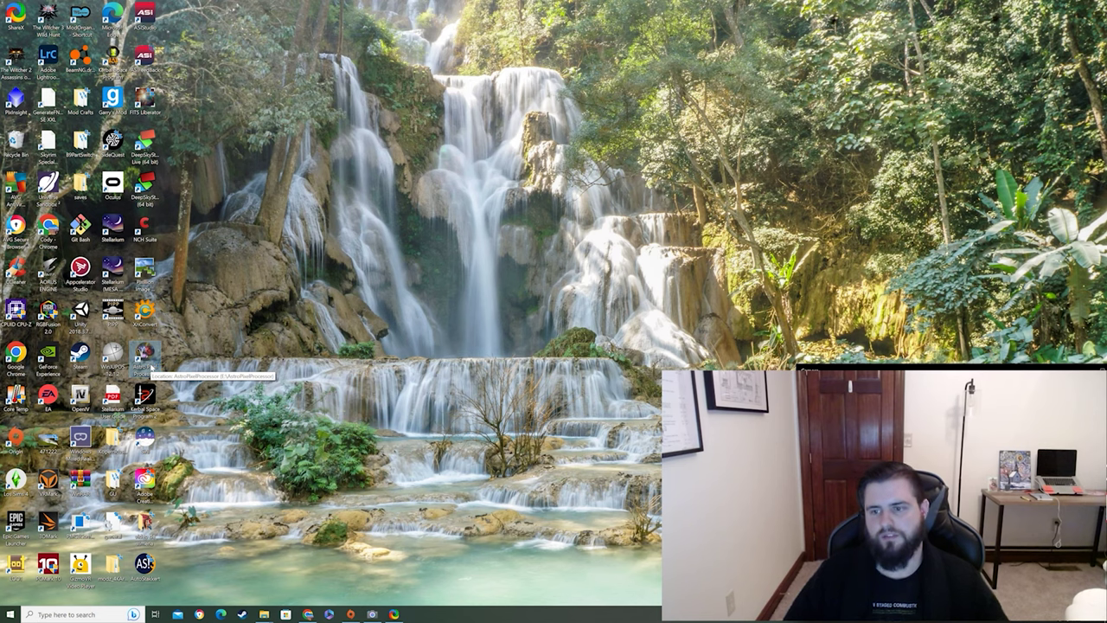
double_click(145, 361)
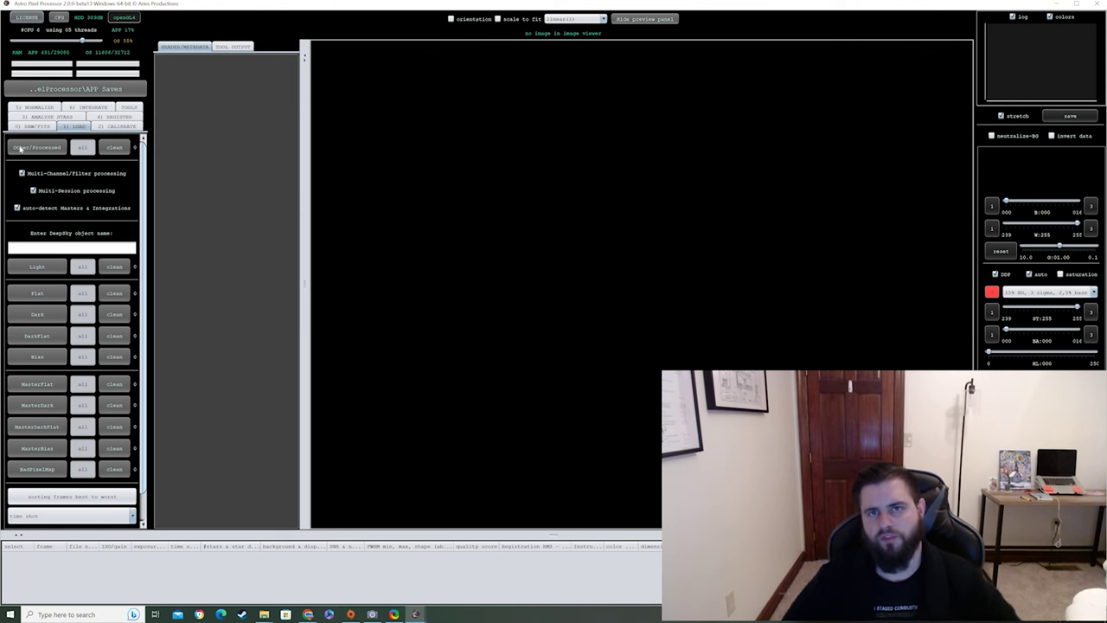
Step: Enable 'force Bayer/X-Trans CFA' under 0) RAW/FITS, then go back to 1) LOAD
left_click(28, 127)
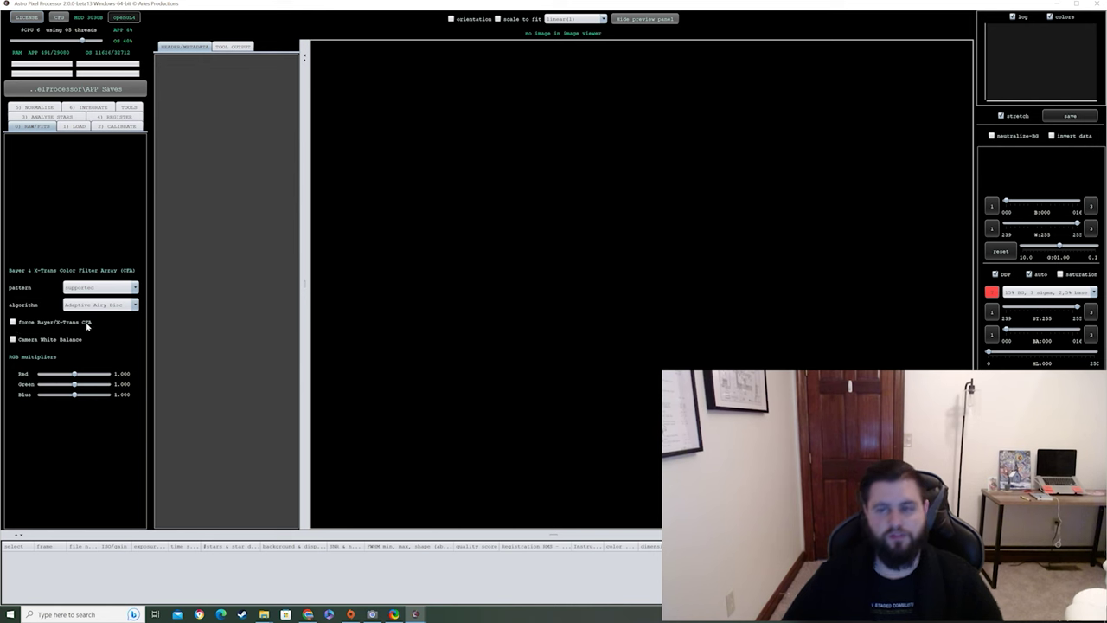
left_click(13, 322)
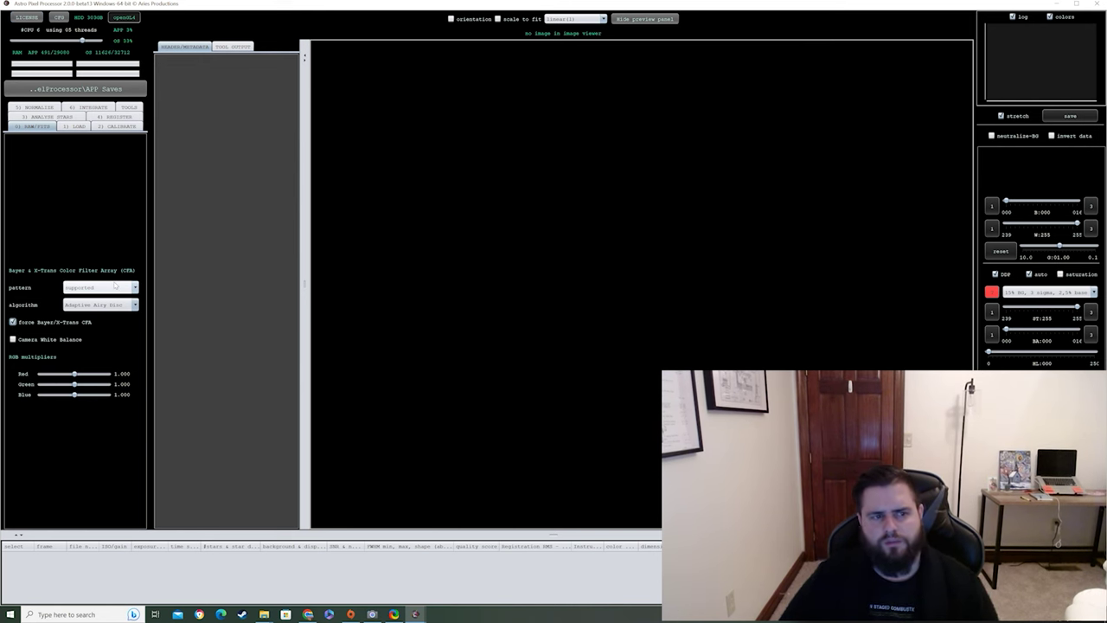
mouse_move(114, 285)
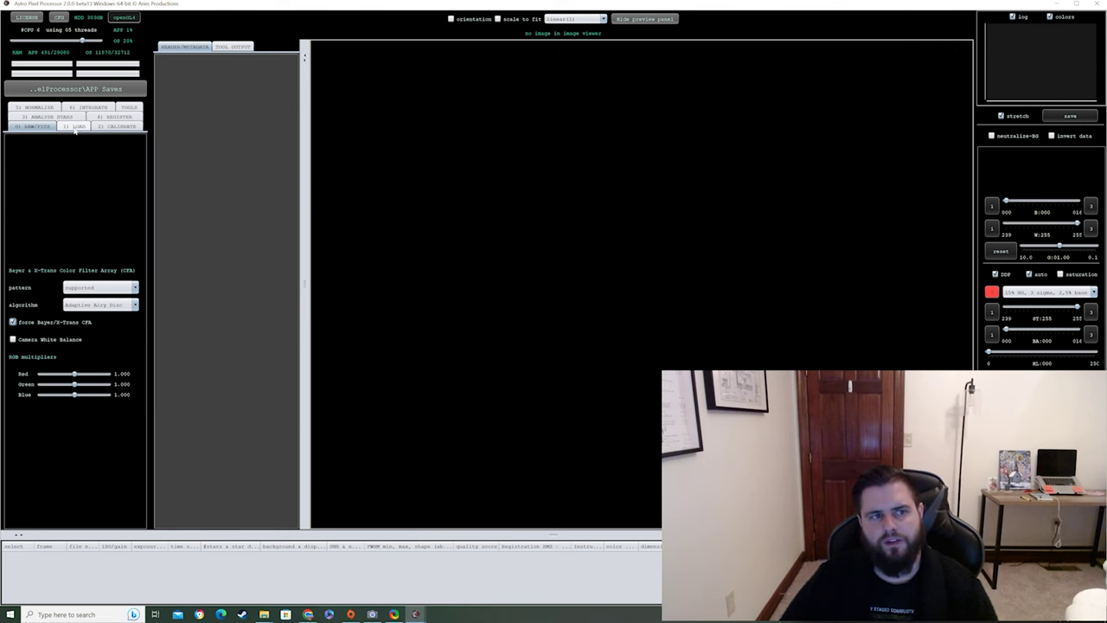
left_click(77, 127)
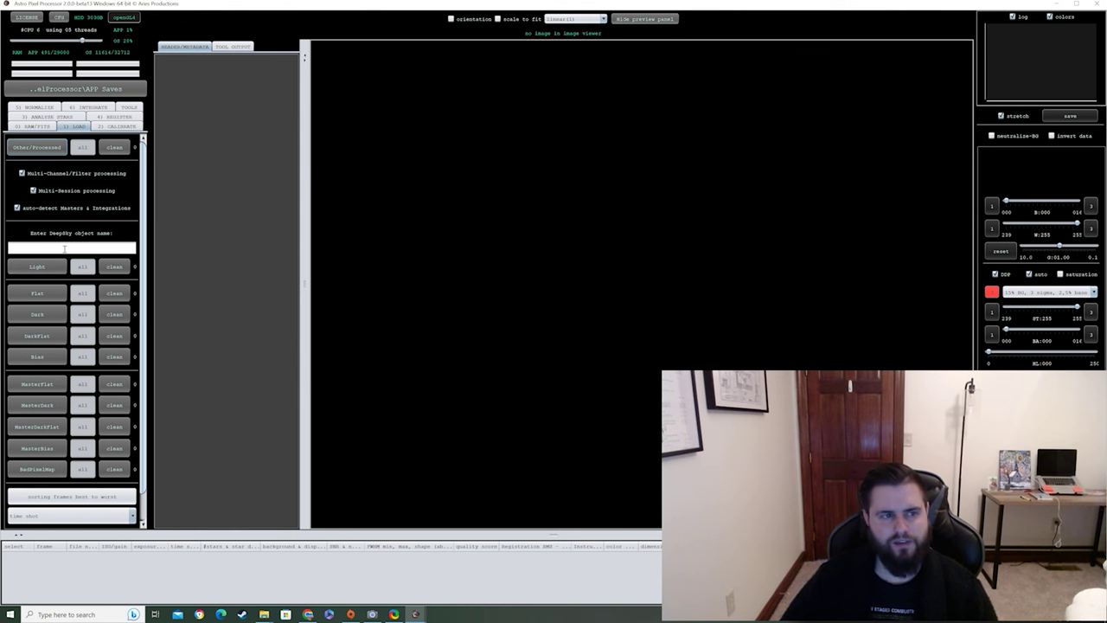
Step: Enter 'M81 3.29.23' as the DeepSky object name on the LOAD tab
left_click(64, 249)
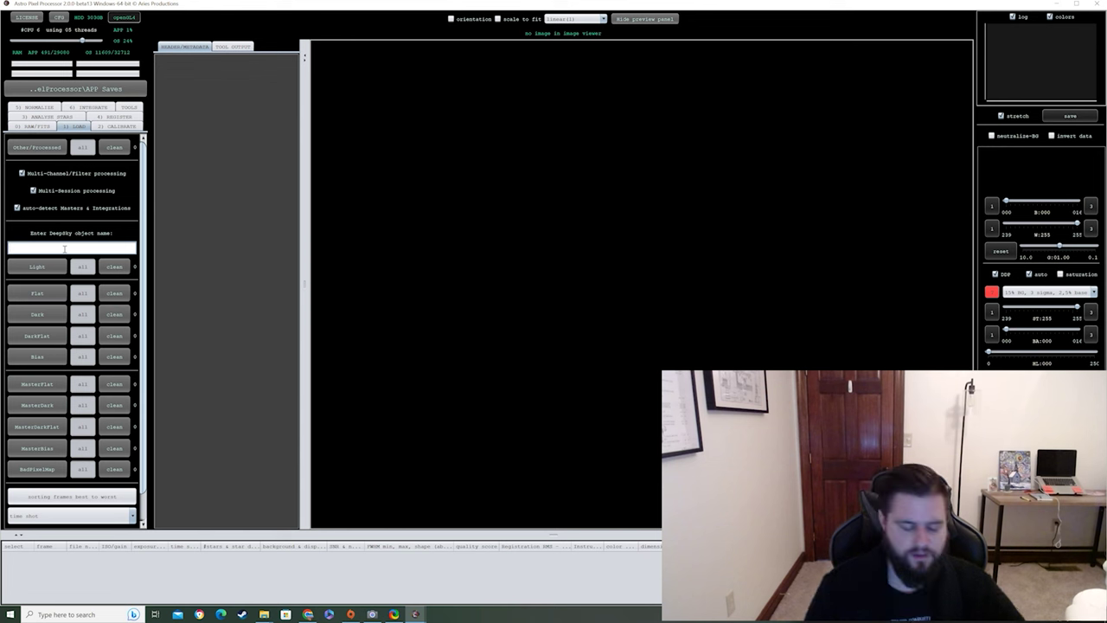
type("M31 3.29.")
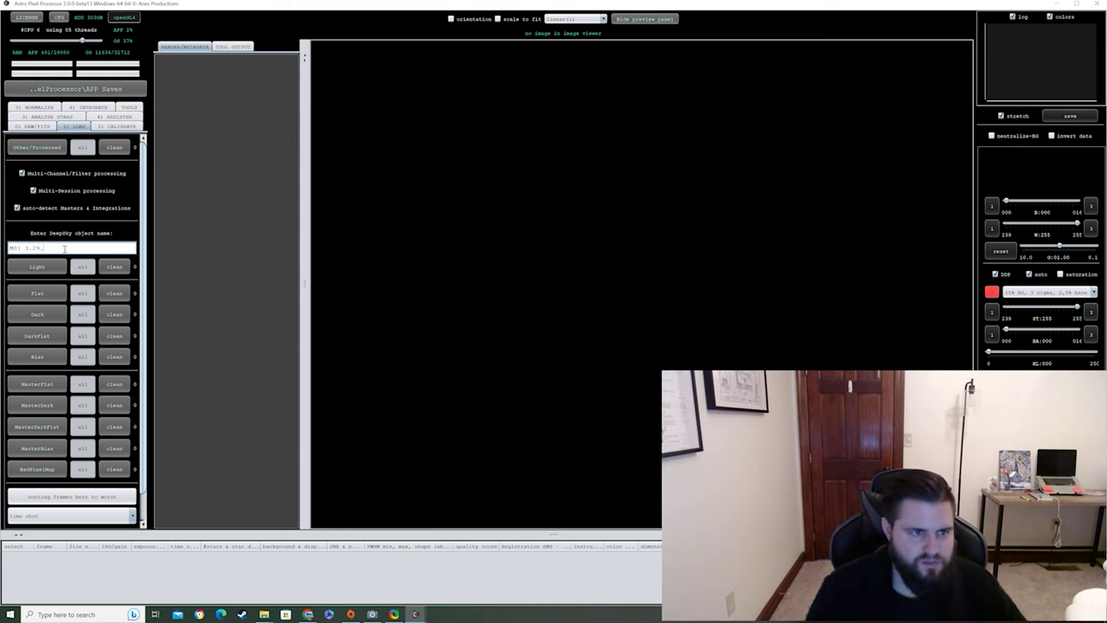
type("23")
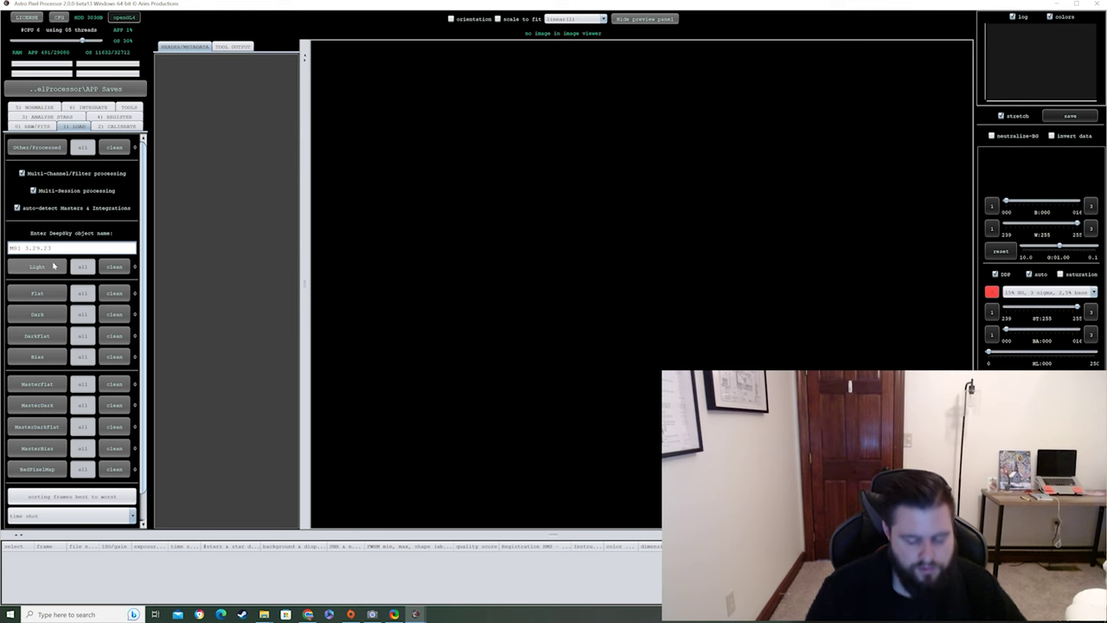
left_click(52, 267)
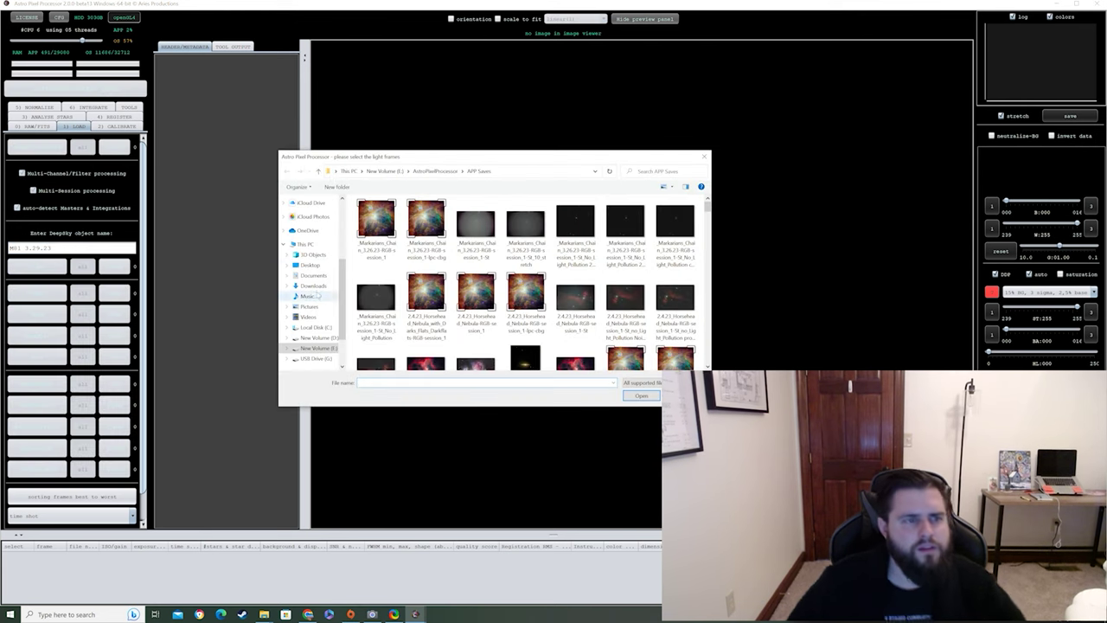
Step: Browse to USB Drive > ASIAIR > Live > Light > M81, filter to FITS, and select the light frames
scroll(341, 303, "down", 2)
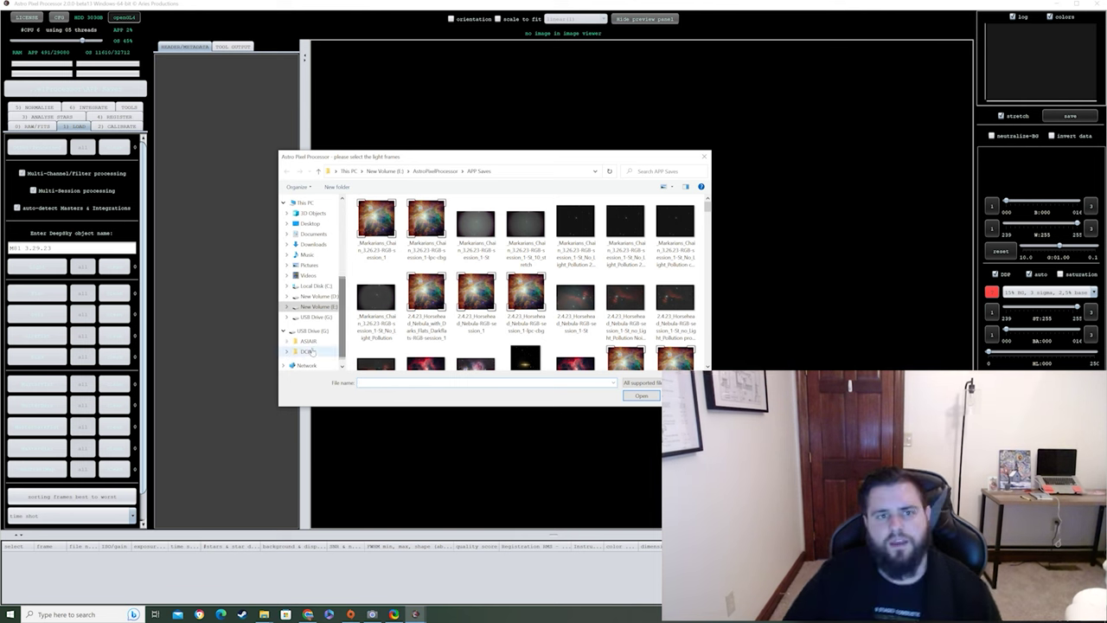
left_click(308, 340)
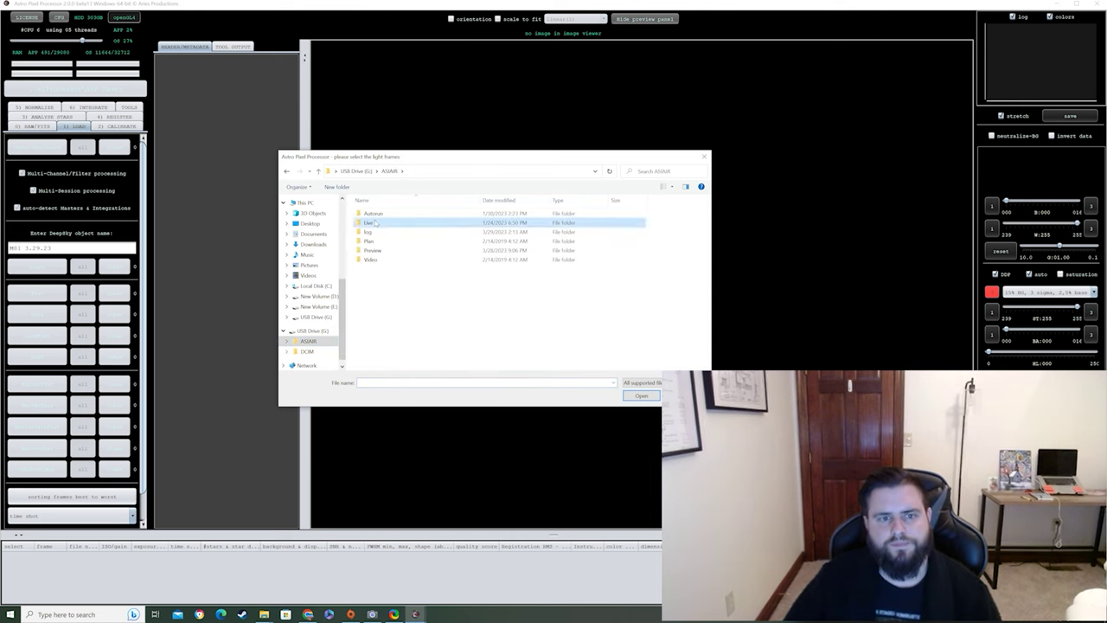
double_click(373, 223)
double_click(372, 214)
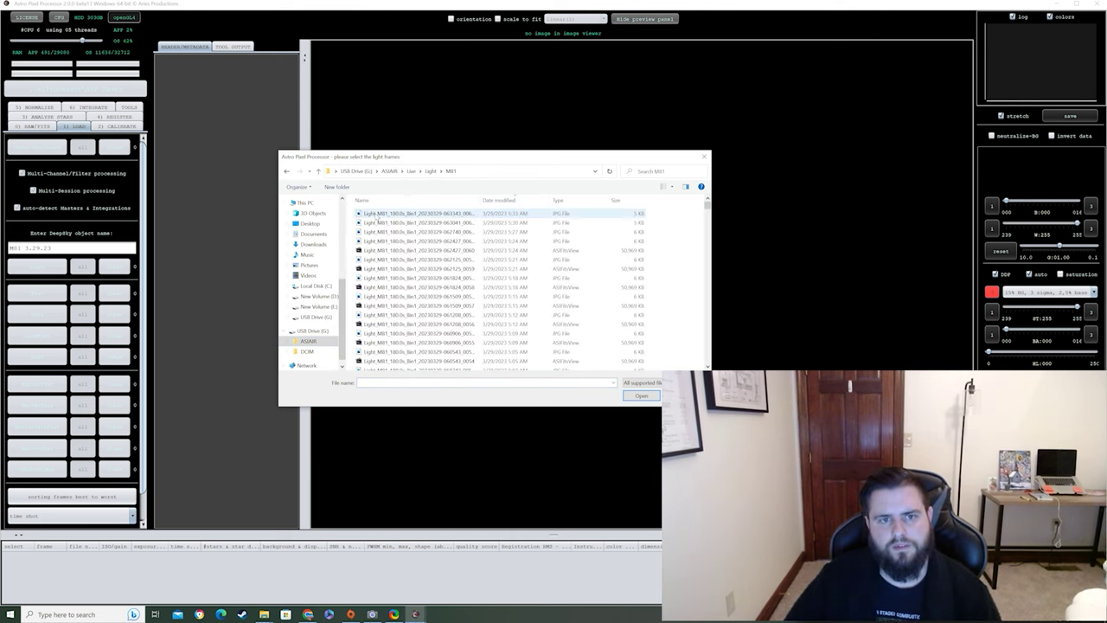
left_click(653, 383)
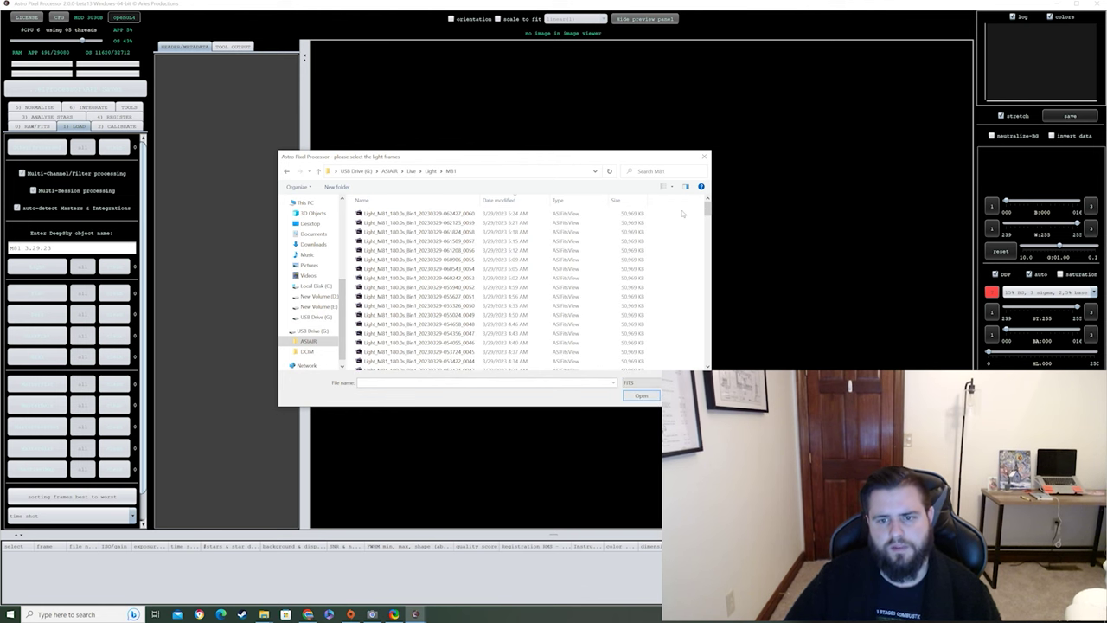
left_click_drag(673, 210, 598, 229)
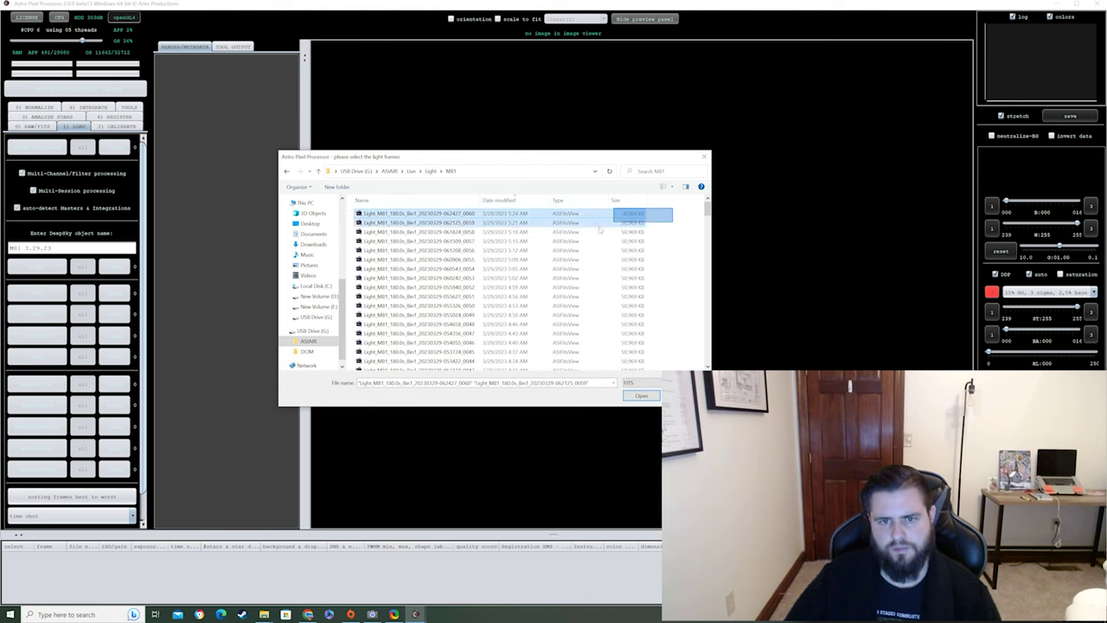
left_click_drag(554, 316, 538, 380)
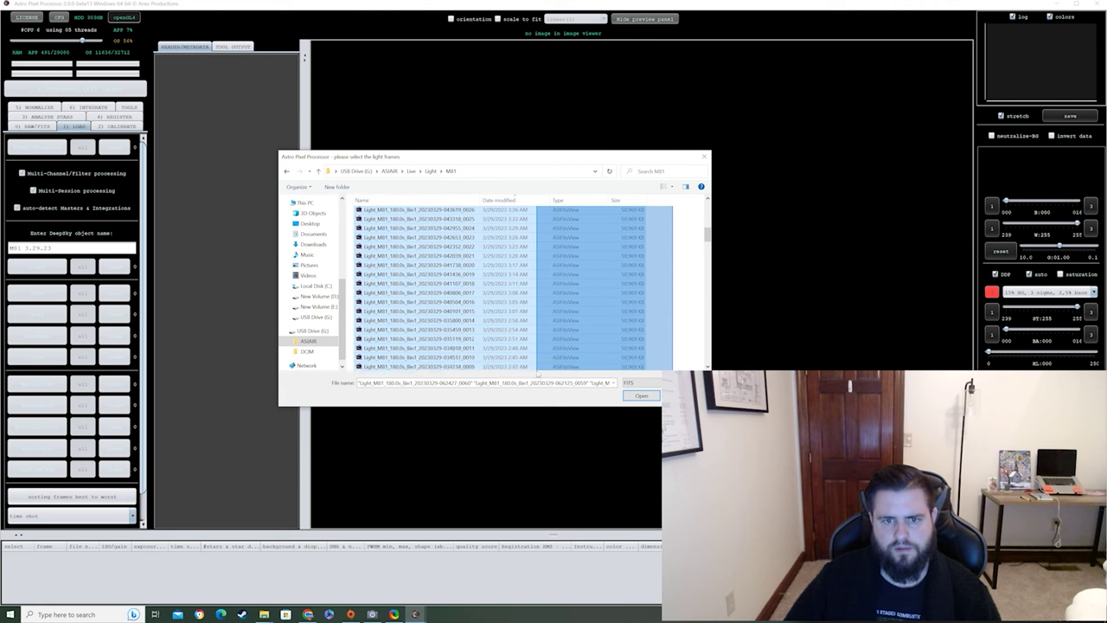
left_click_drag(537, 374, 522, 271)
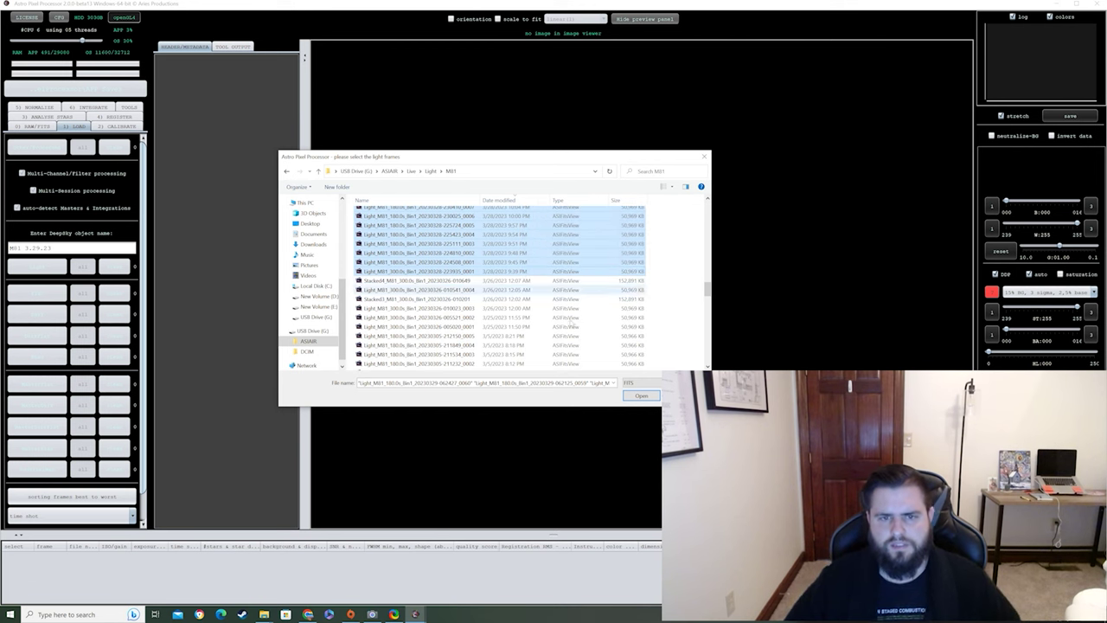
Step: Load the selected lights as session 1 (107 frames), then reopen the Light picker's file-type list
left_click(641, 396)
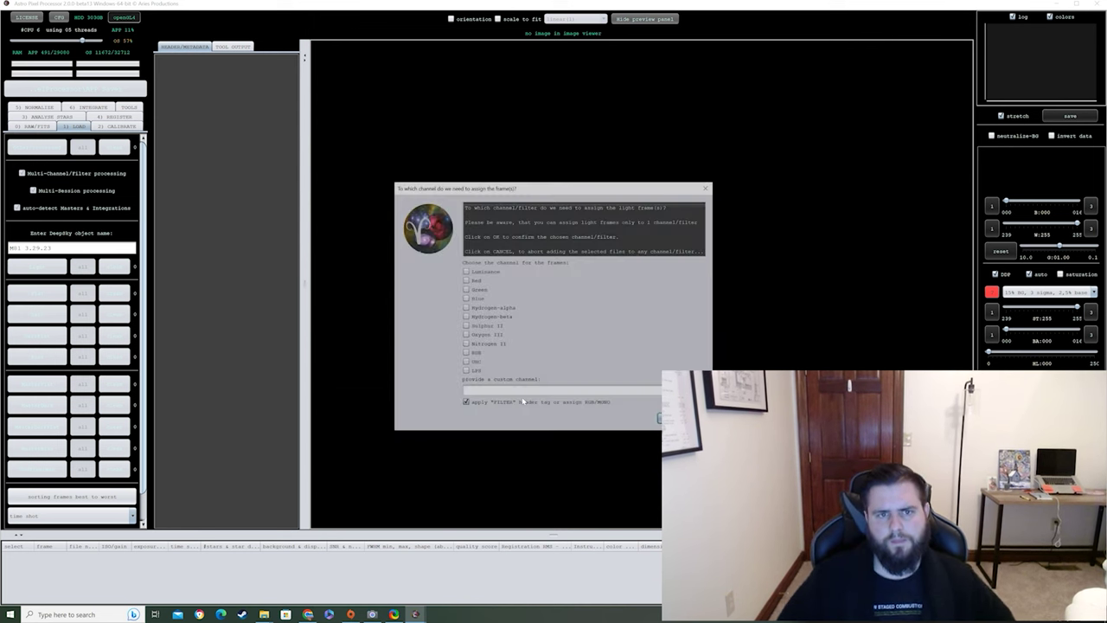
left_click(667, 419)
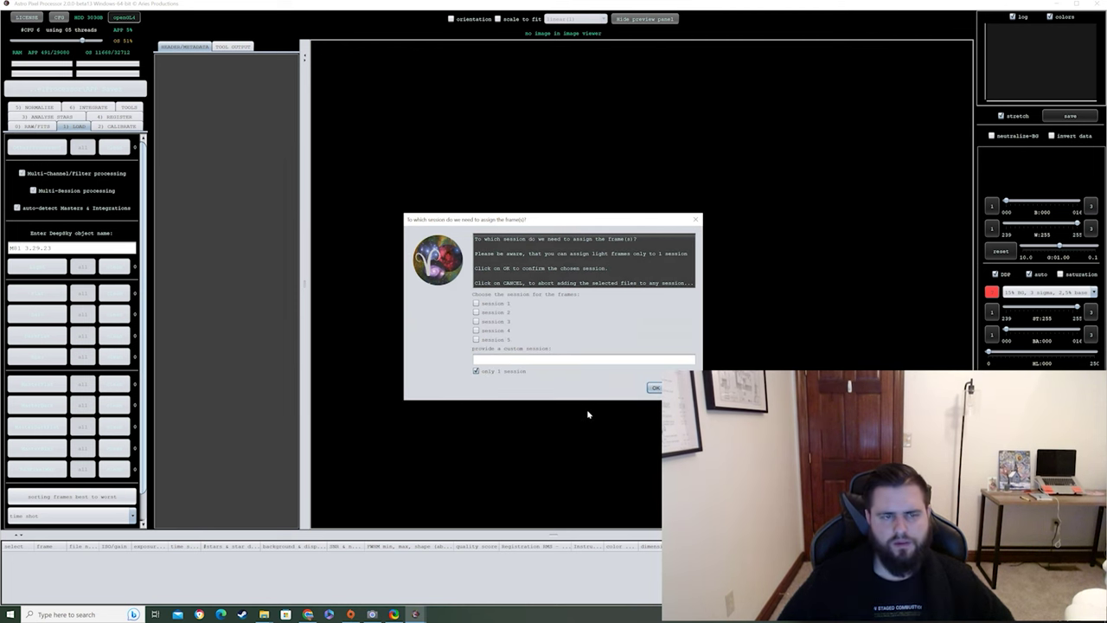
left_click(475, 304)
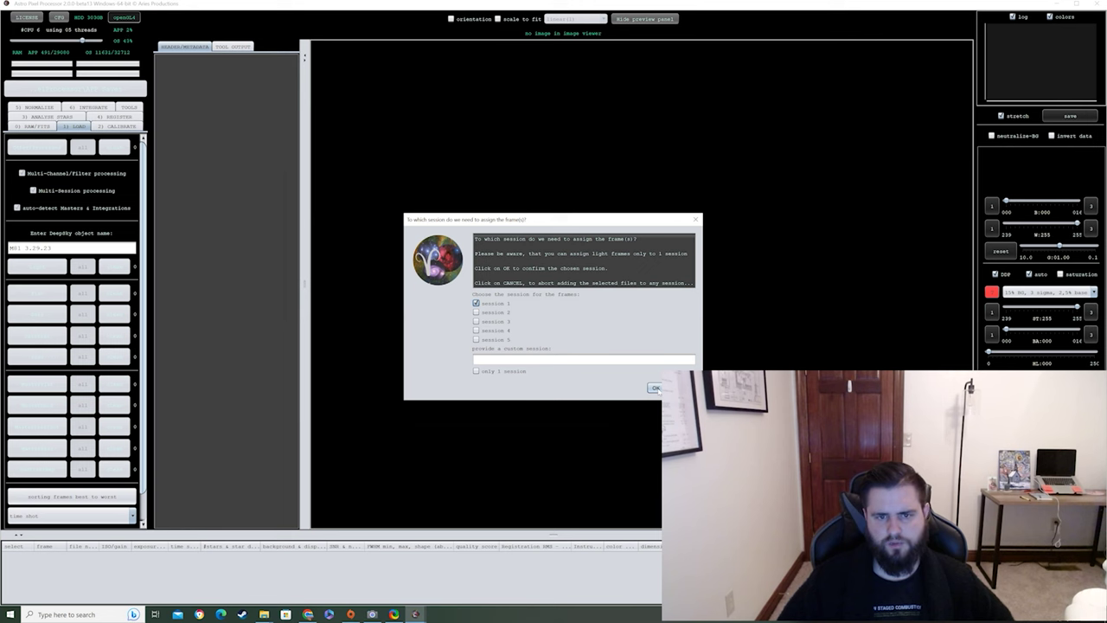
left_click(654, 389)
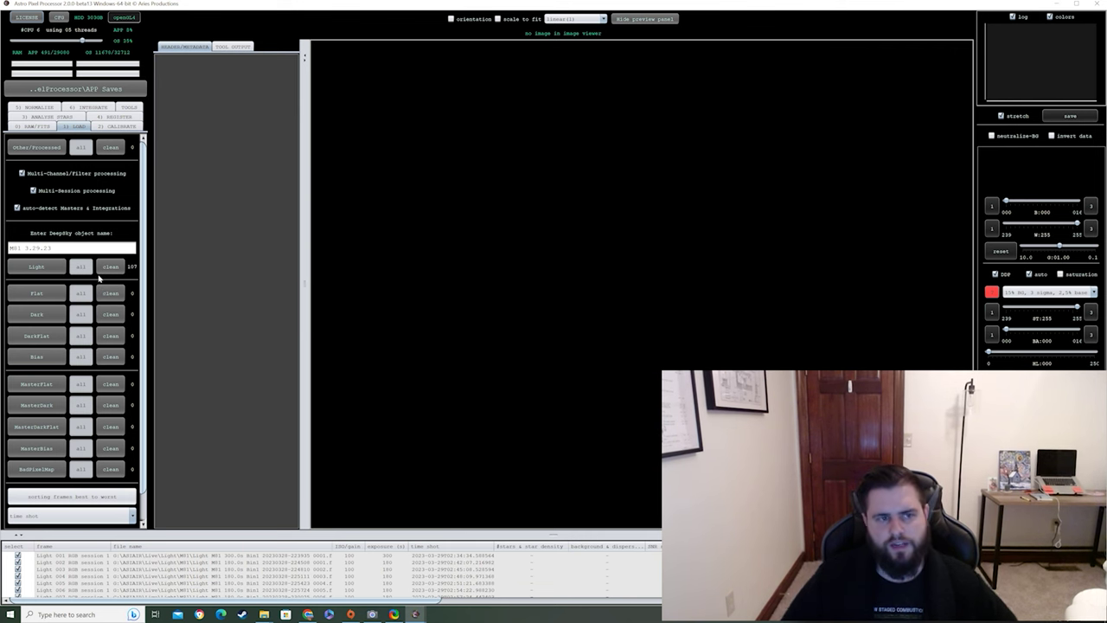
left_click(33, 270)
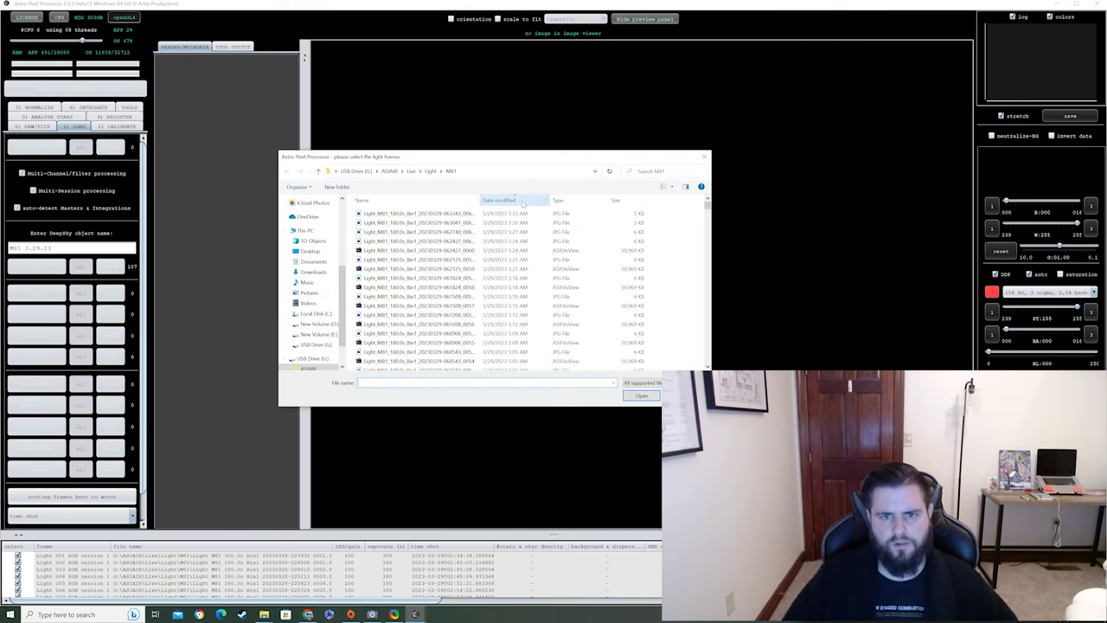
left_click(641, 383)
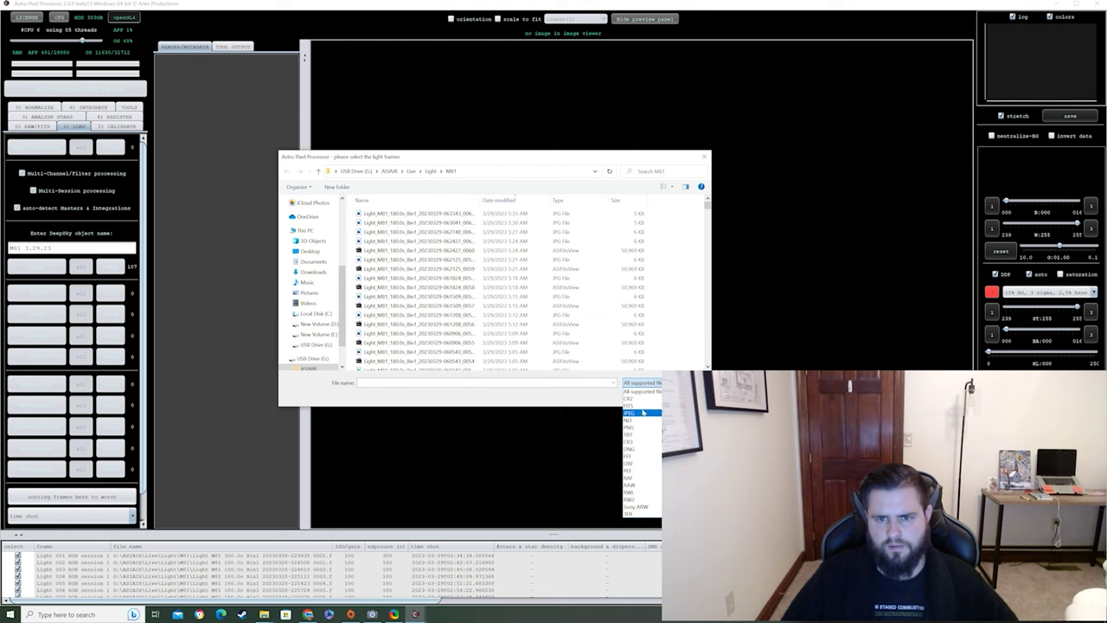
Step: Filter to FITS files and select the four 300 s M81 light frames
left_click(630, 406)
scroll(549, 310, "down", 5)
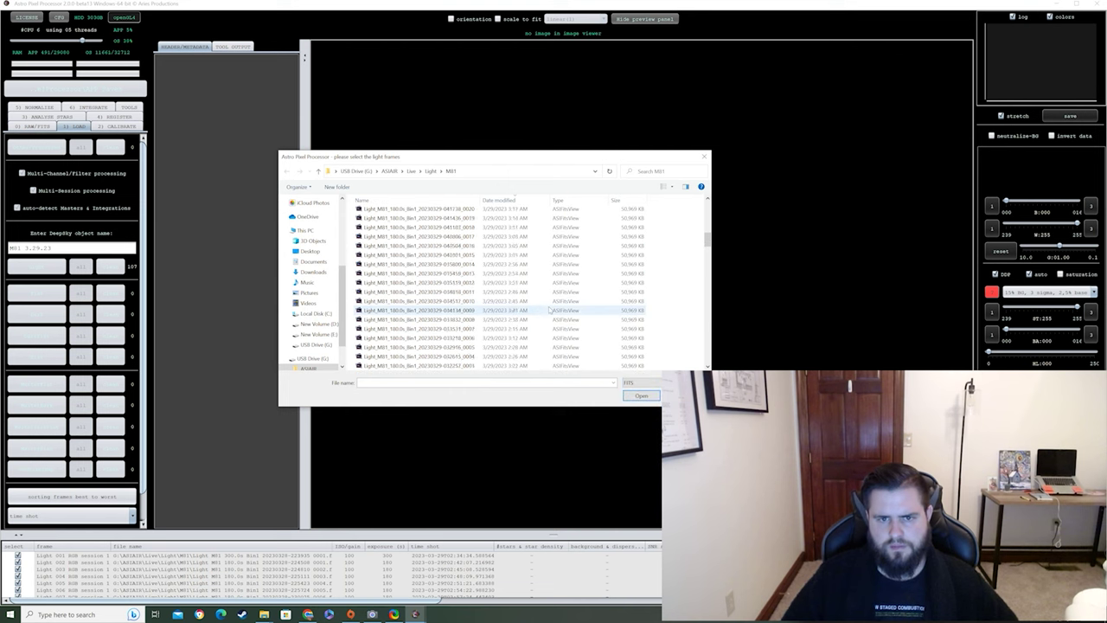
scroll(550, 310, "down", 5)
scroll(550, 310, "down", 5)
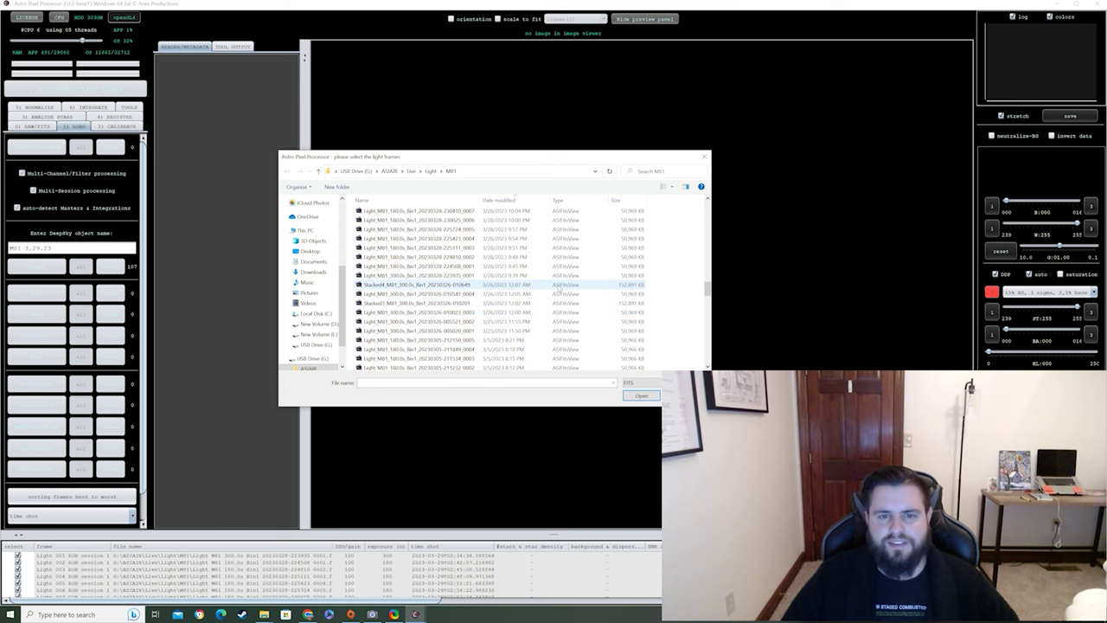
left_click(563, 294)
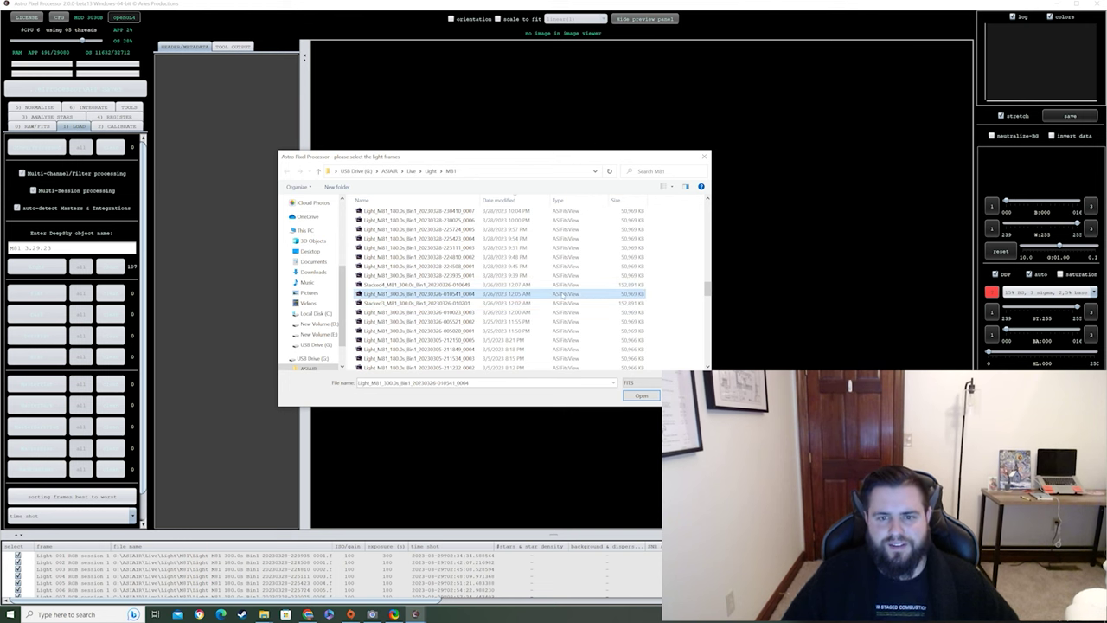
left_click(567, 313, "ctrl")
left_click(568, 321, "ctrl")
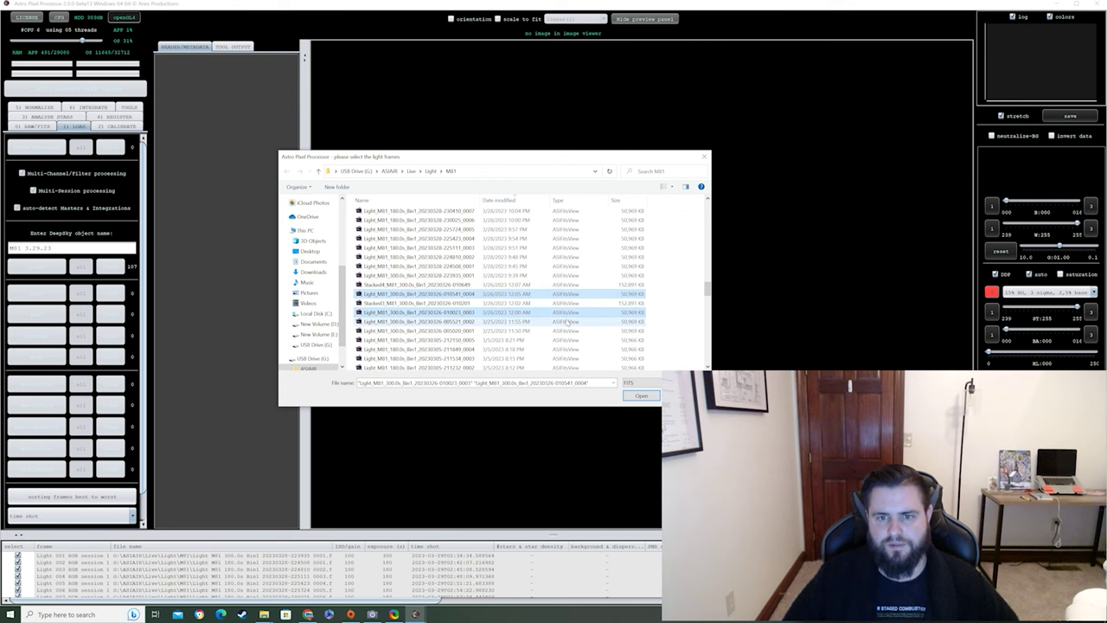
left_click(571, 331, "ctrl")
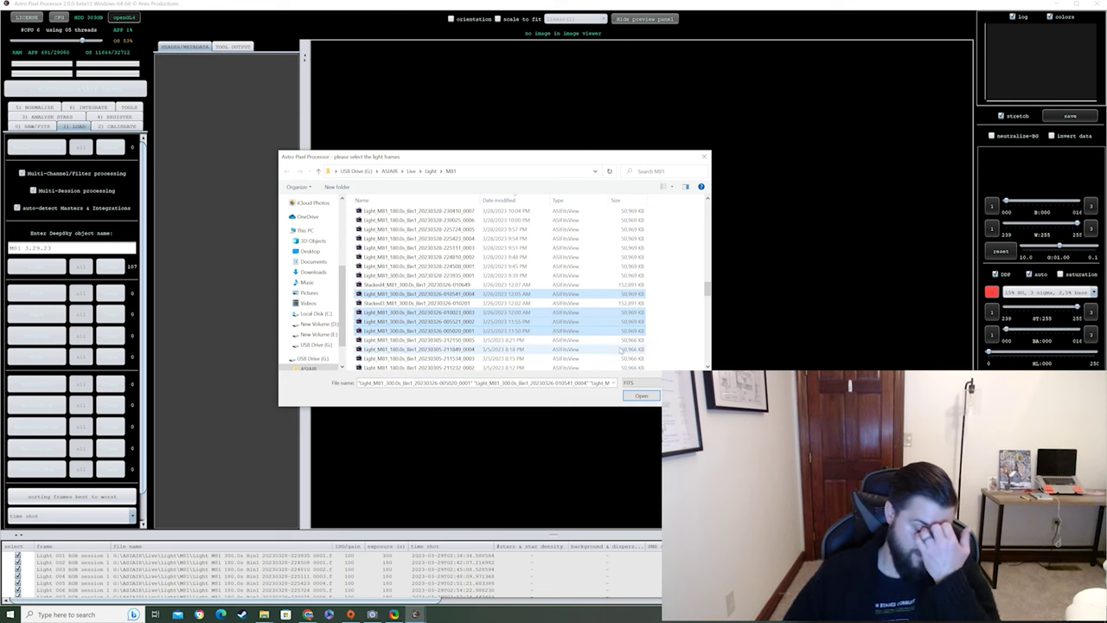
Step: Load the four frames as session 2, bringing the light count to 111
left_click(641, 395)
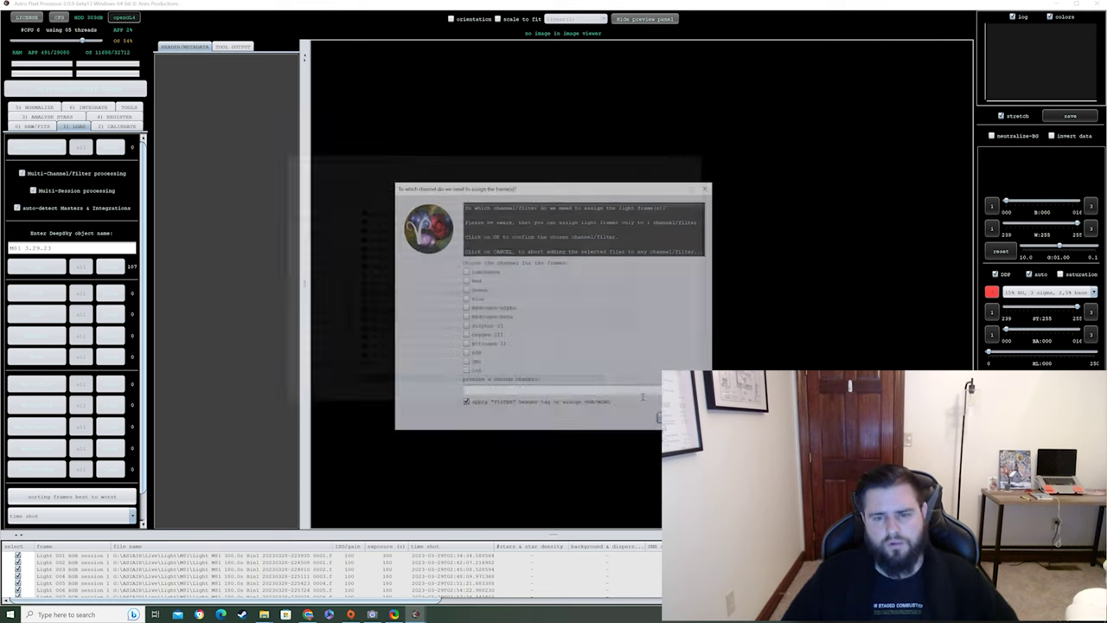
left_click(660, 418)
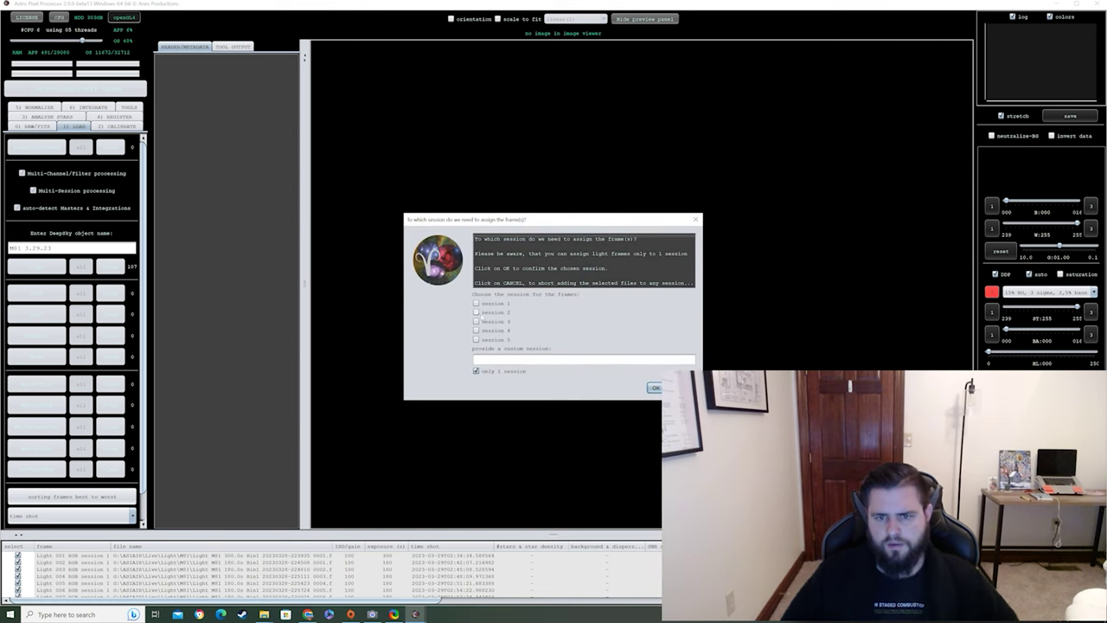
left_click(476, 312)
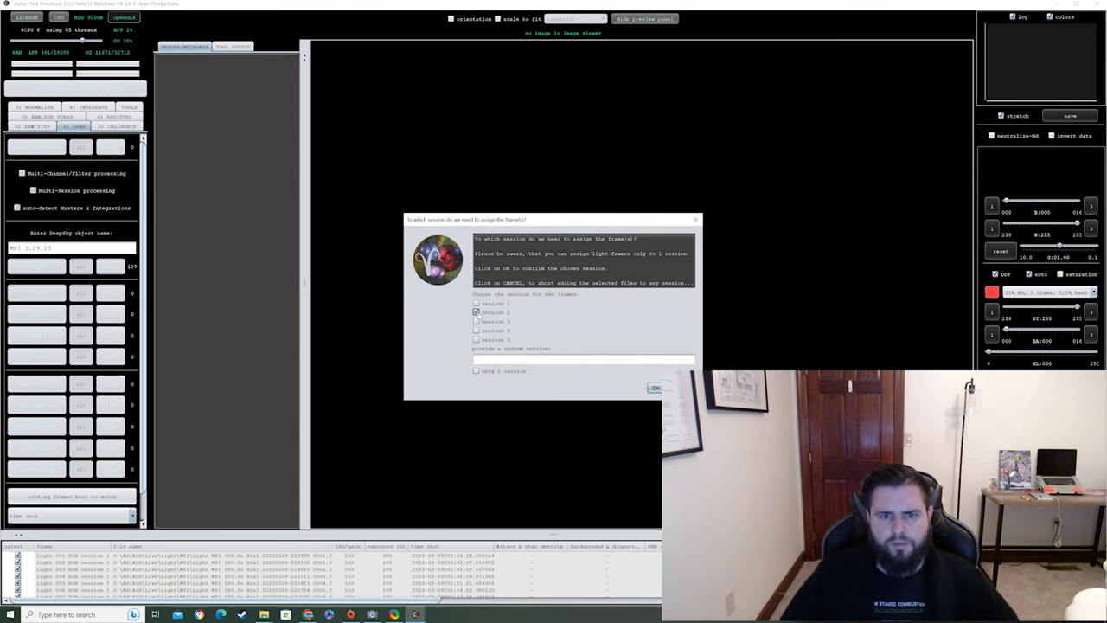
left_click(655, 389)
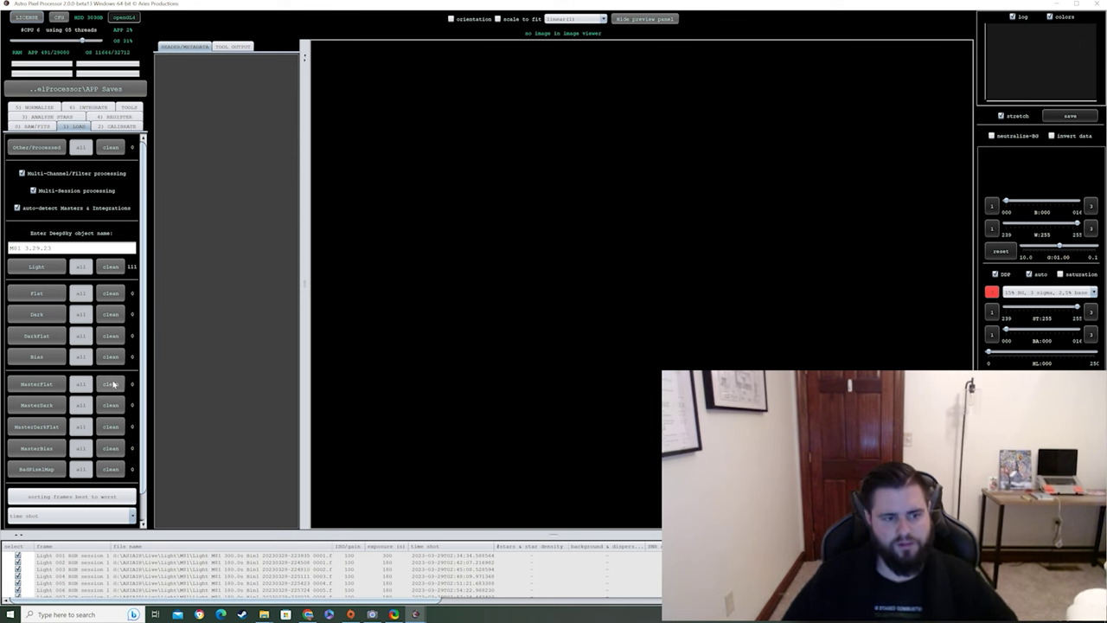
Step: Move past 2) CALIBRATE to 3) ANALYSE STARS and start star analysis on all lights
left_click(128, 127)
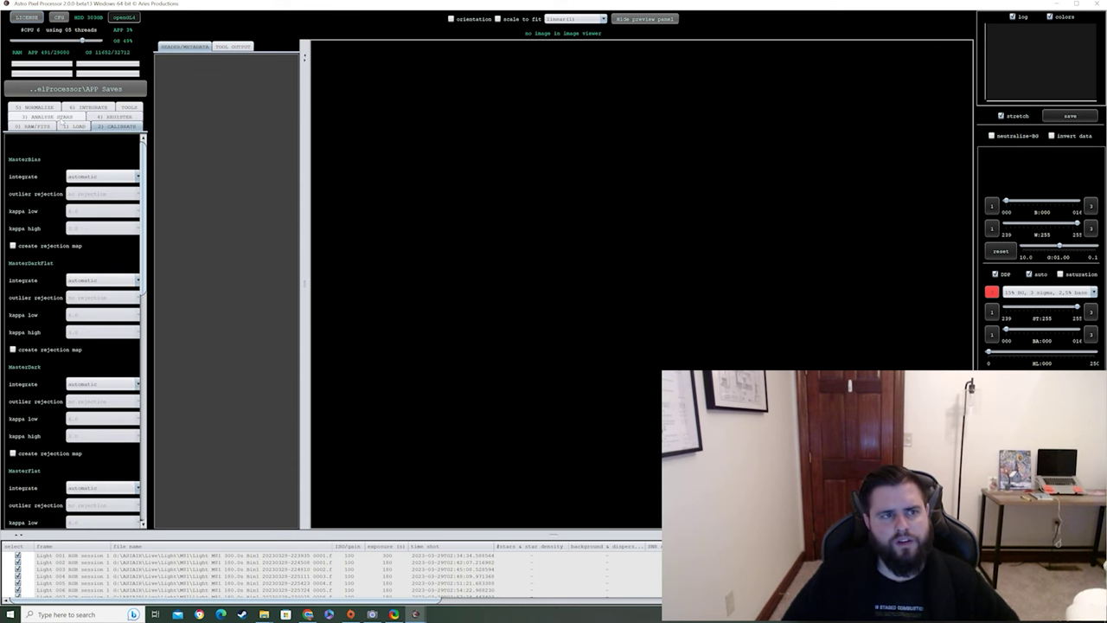
left_click(52, 117)
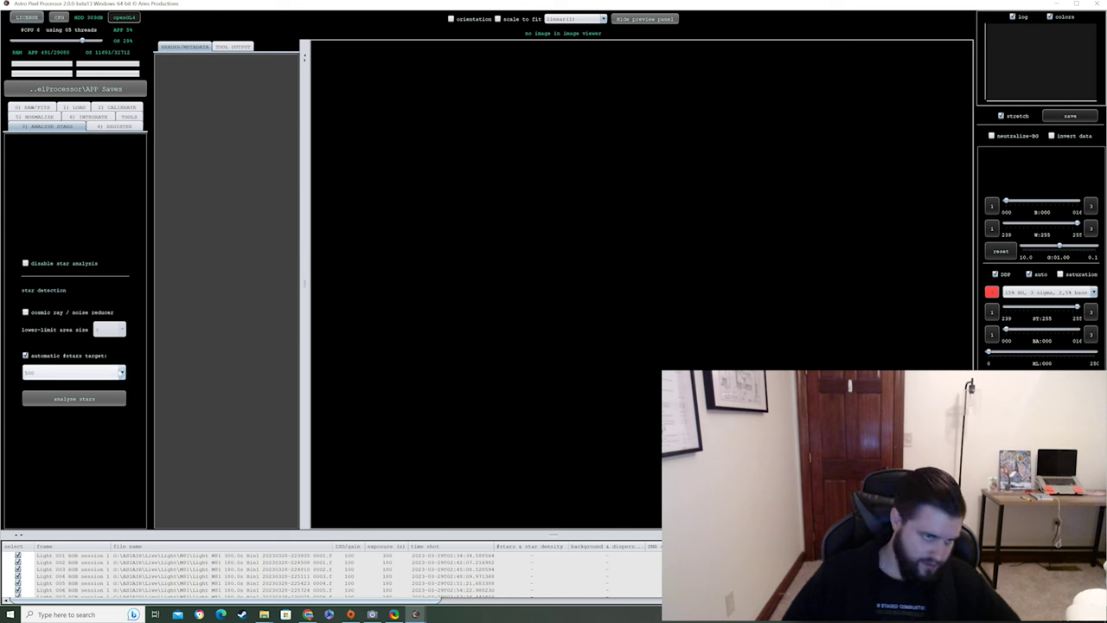
left_click(104, 401)
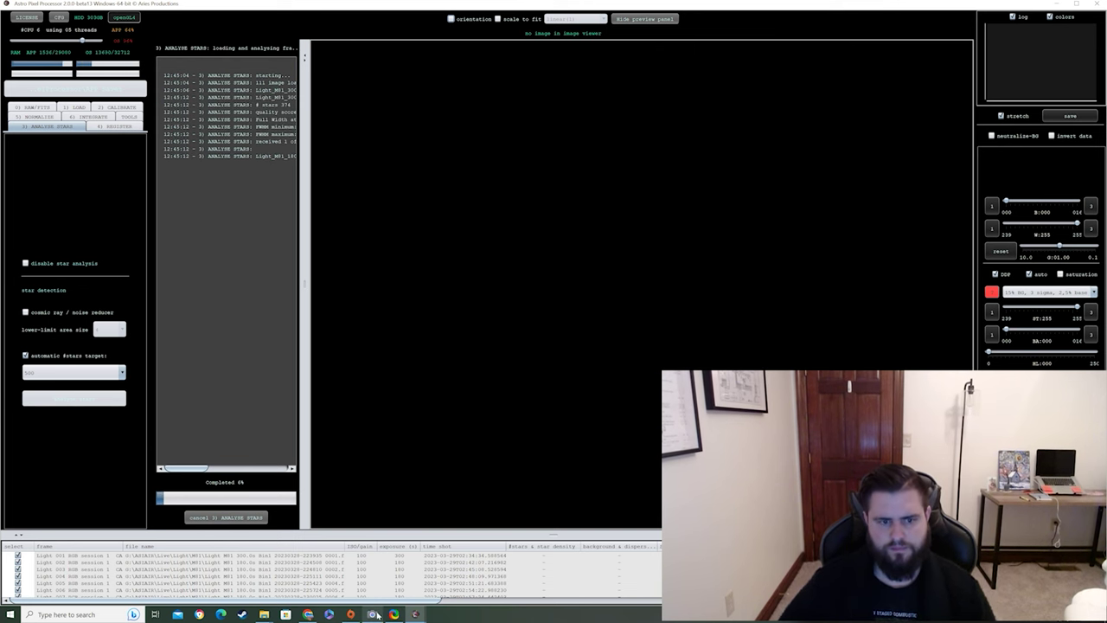
Step: Minimise APP while star analysis runs, restore it from the taskbar, and bring the main window forward
mouse_move(377, 616)
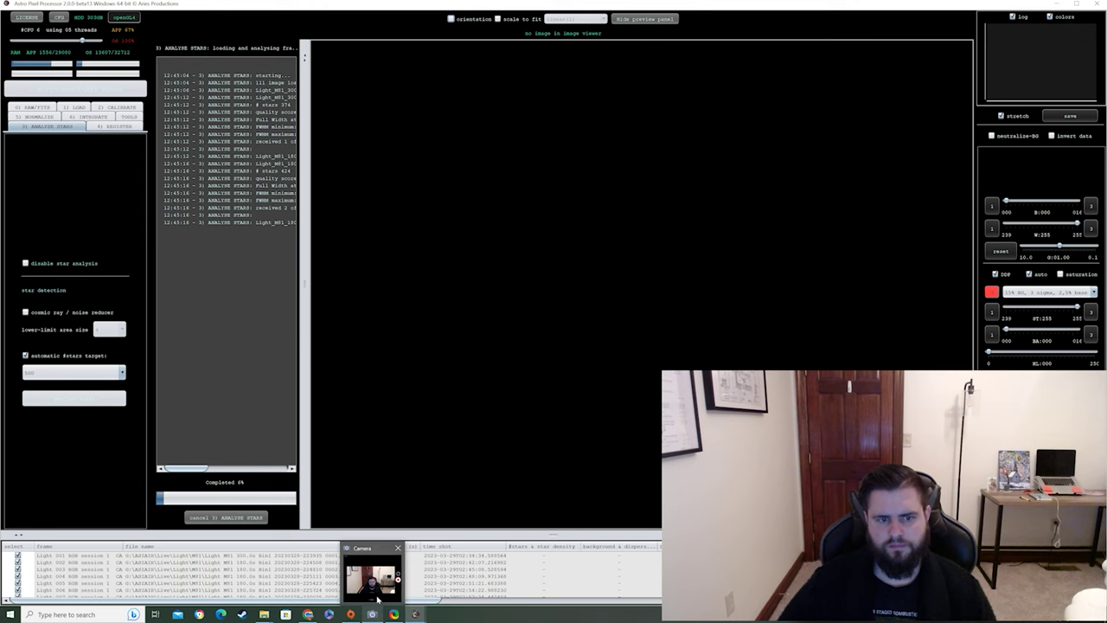
left_click(377, 609)
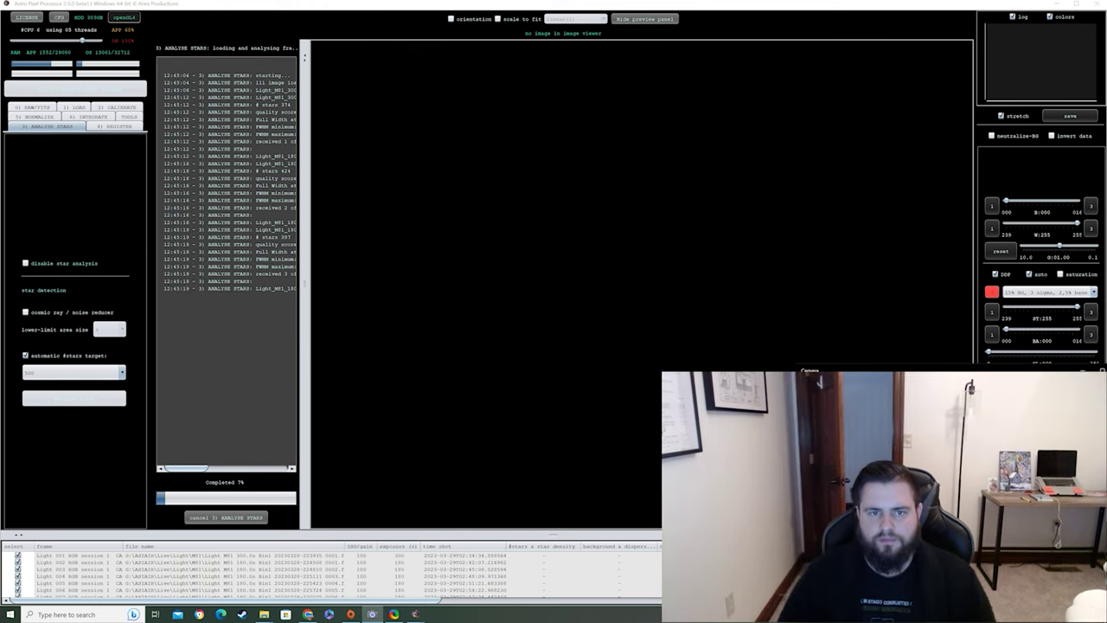
left_click(415, 614)
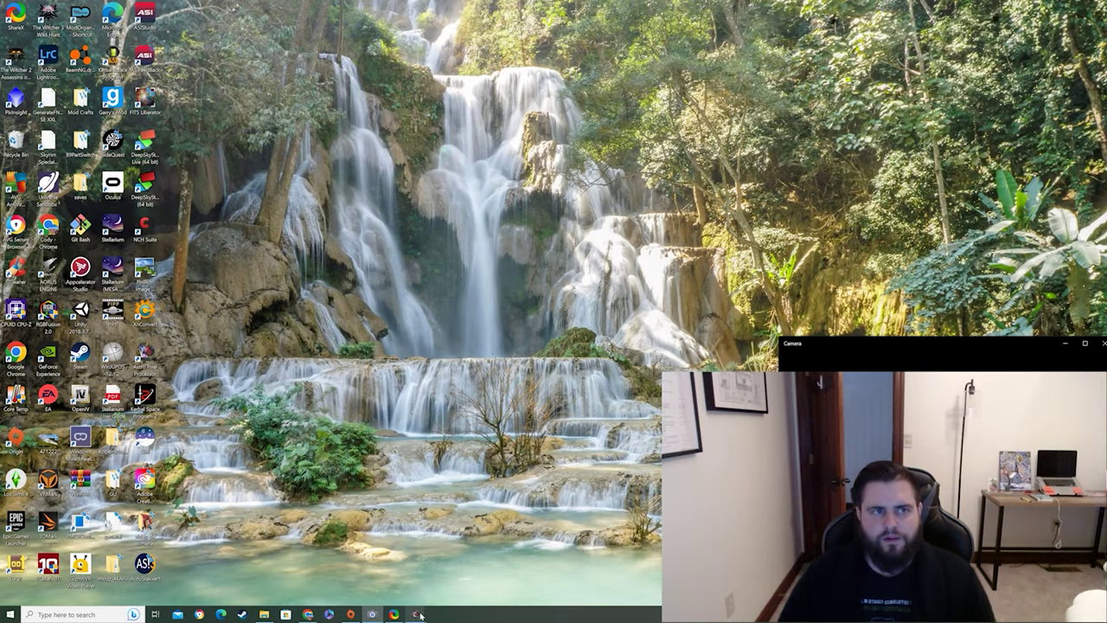
mouse_move(420, 614)
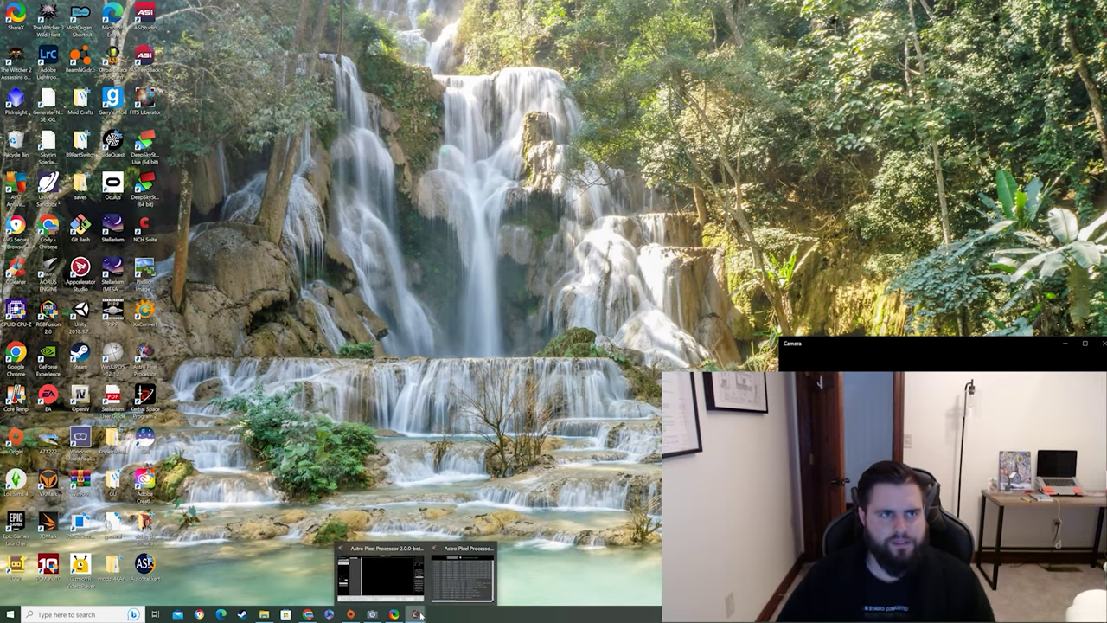
left_click(398, 588)
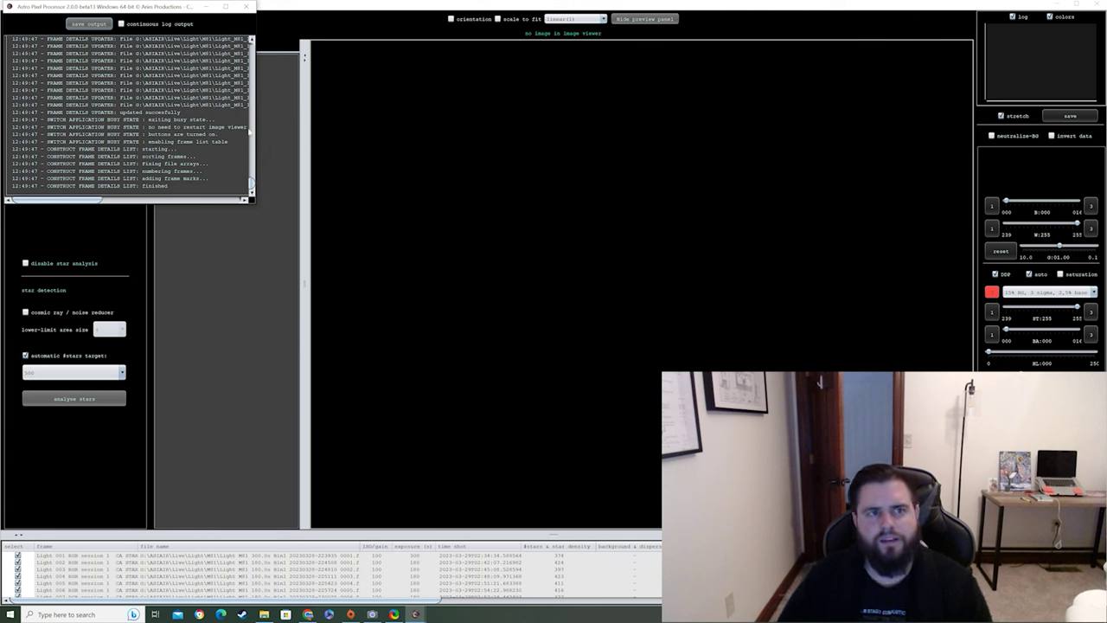
left_click(129, 232)
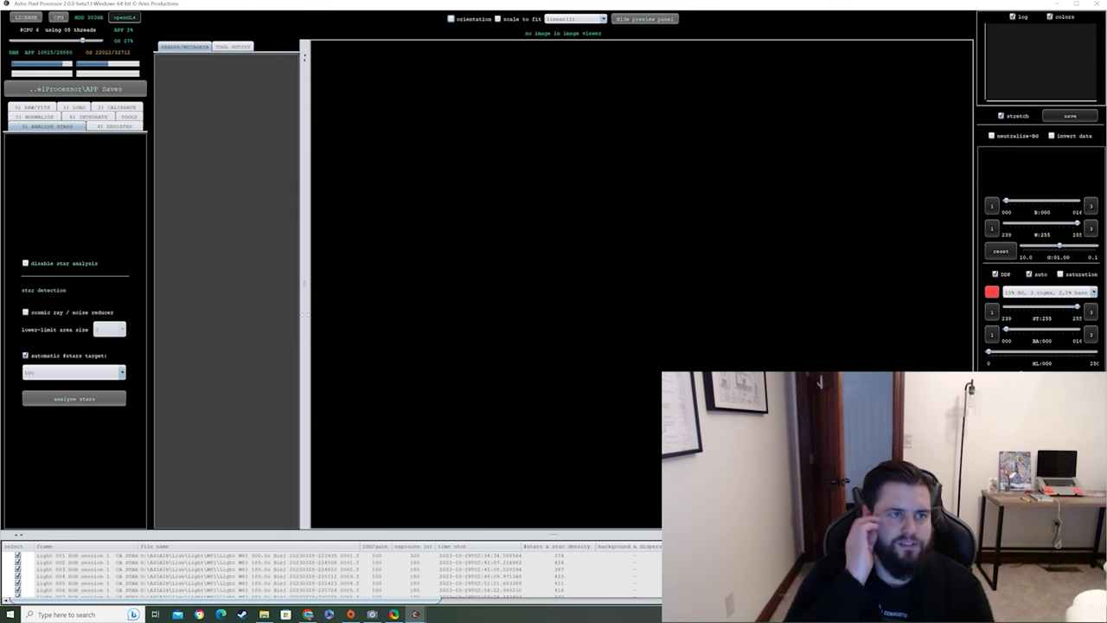
Step: Run 'start registration' on the 4) REGISTER tab, then open the 5) NORMALIZE settings
left_click(120, 126)
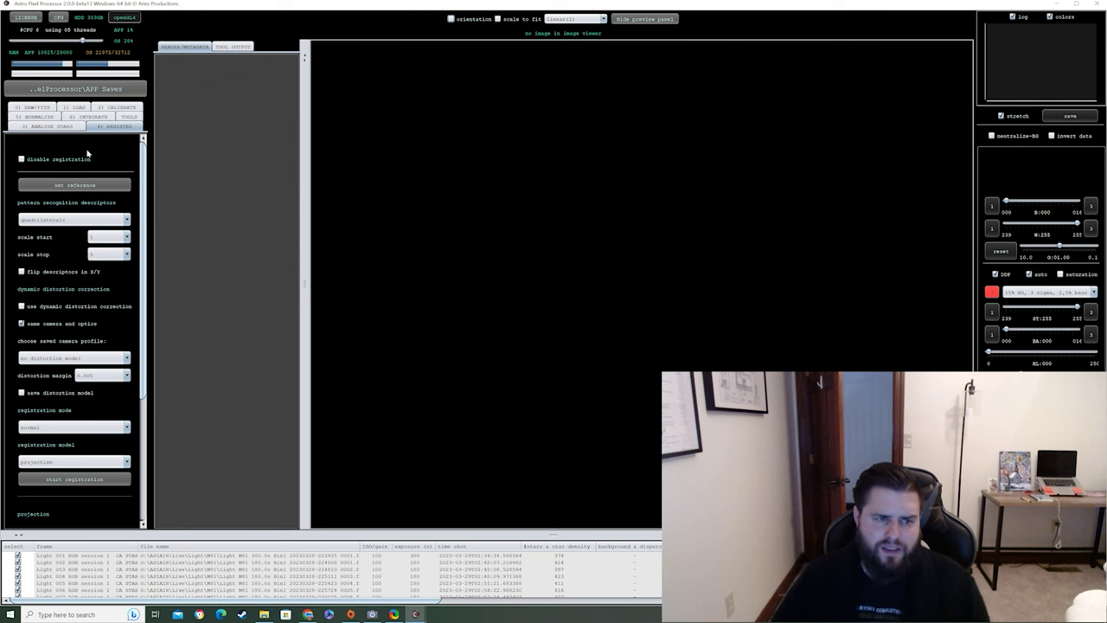
scroll(89, 446, "down", 2)
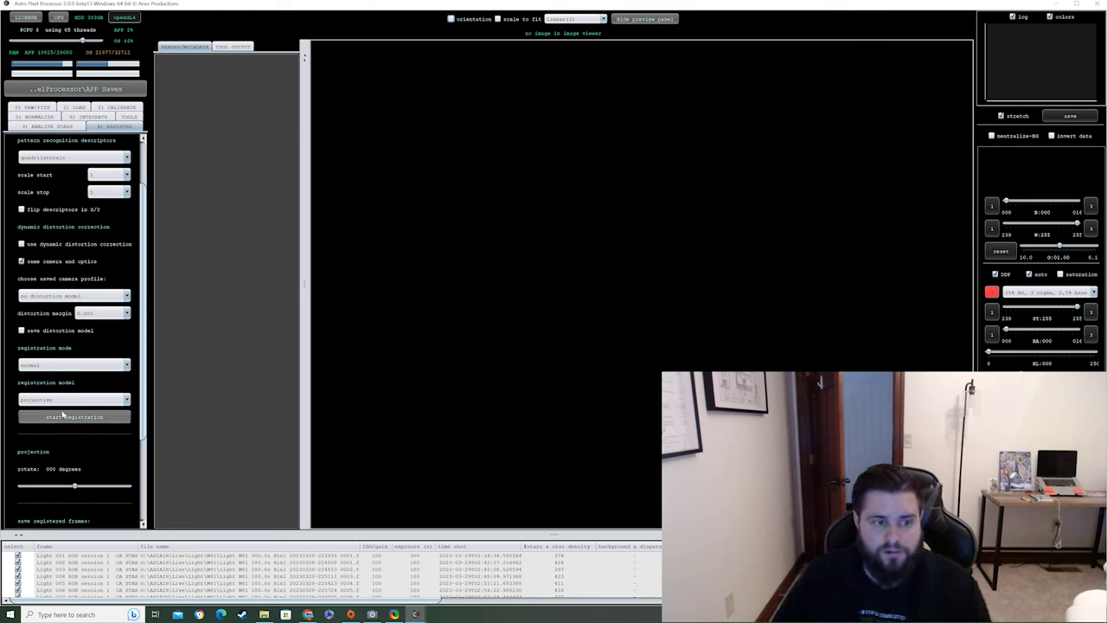
left_click(69, 418)
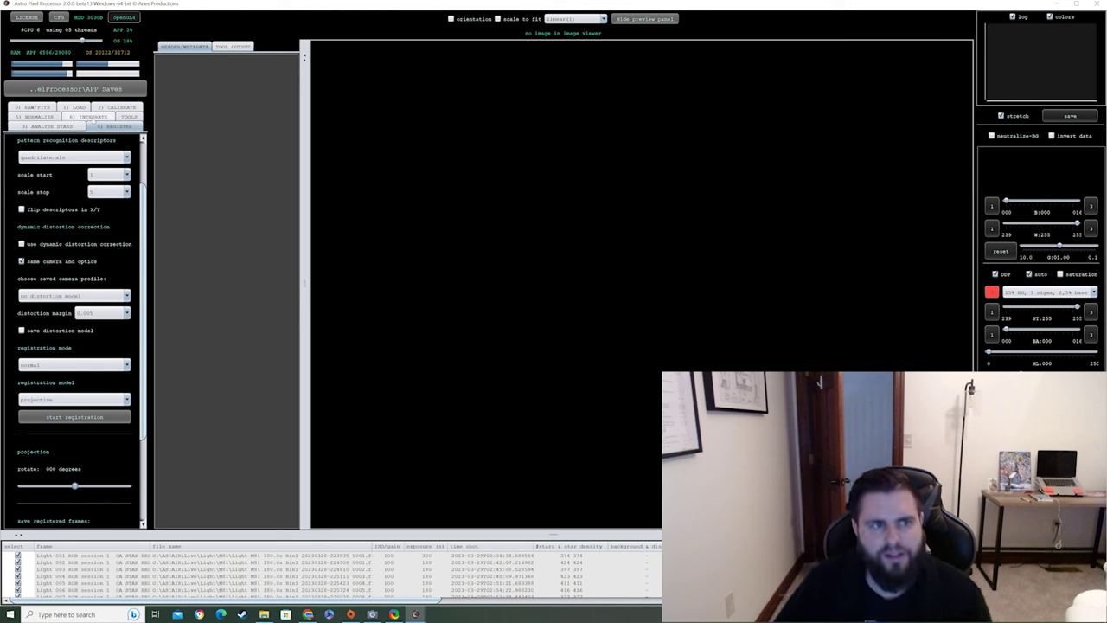
left_click(45, 116)
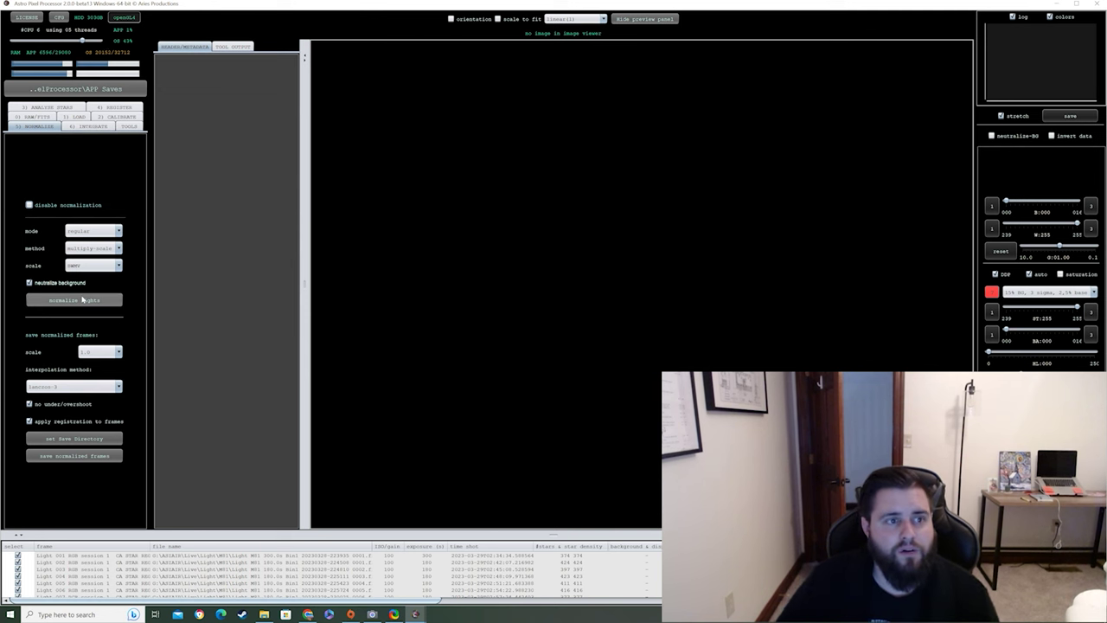
Step: Bring up the 6) INTEGRATE settings to stack 100% of the lights (111 of 111), integrated per channel
left_click(90, 126)
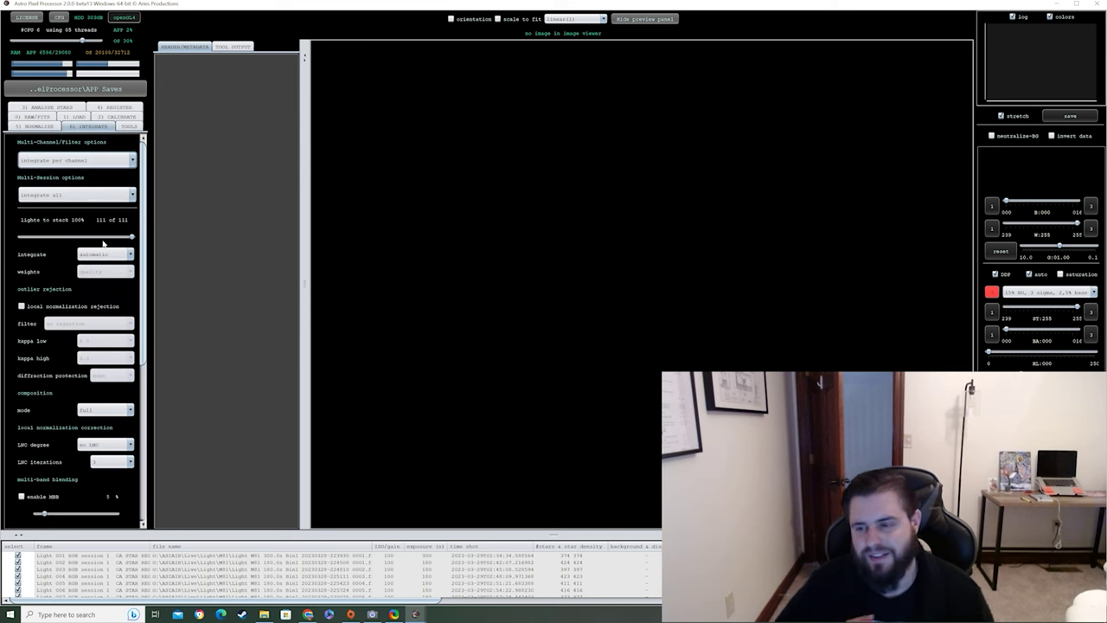
scroll(102, 244, "down", 4)
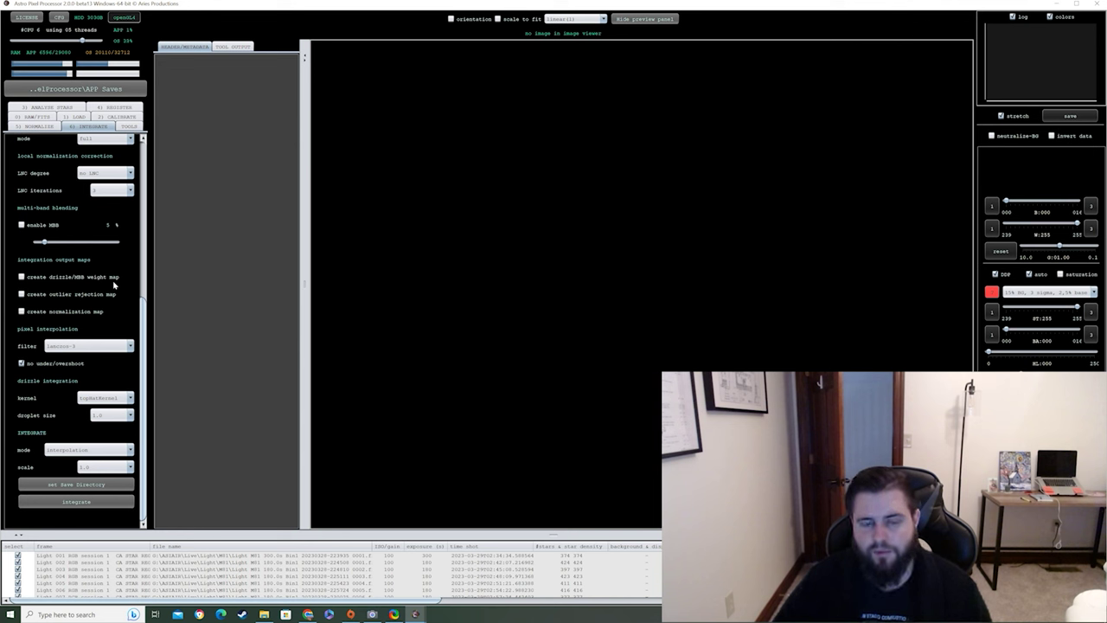
Step: Start integration and accept the object name, producing the 20580 s M81/M82 stack
left_click(76, 502)
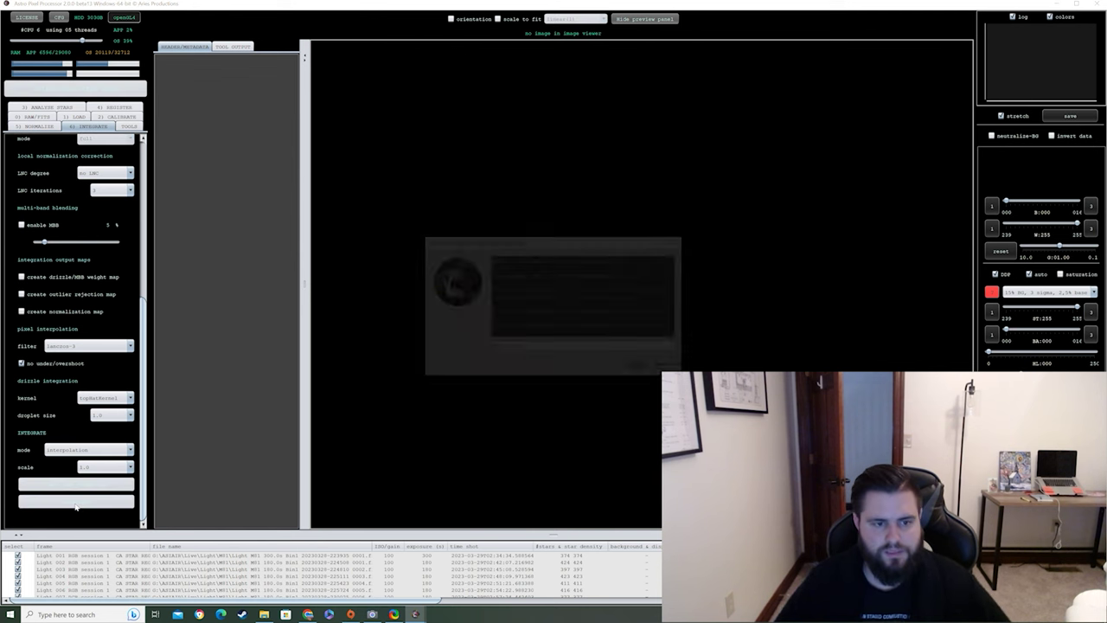
left_click(640, 366)
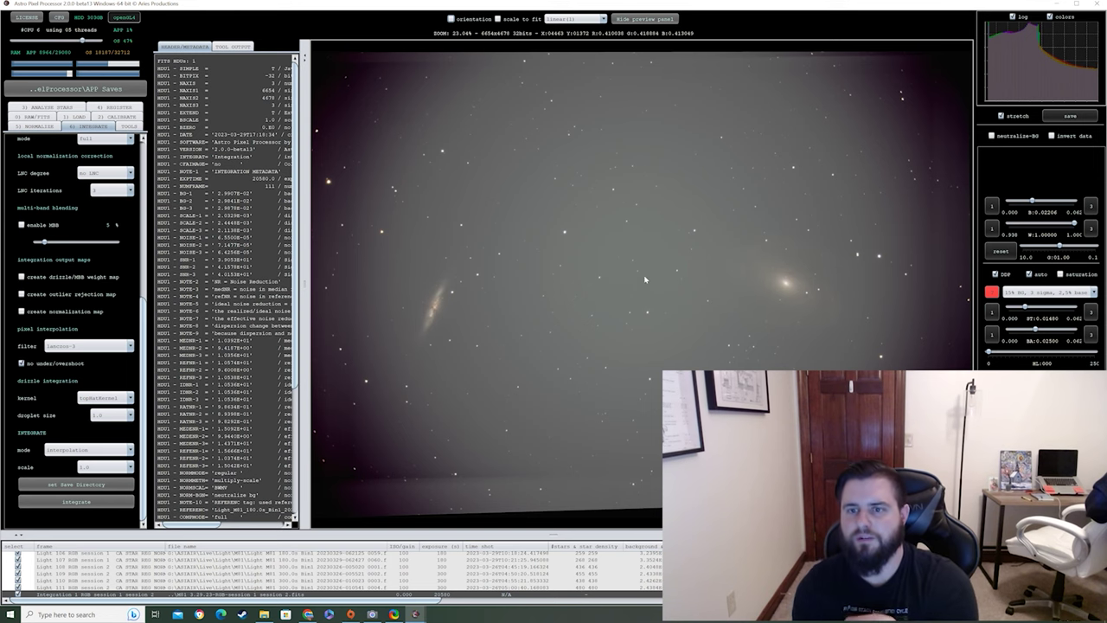
scroll(449, 327, "up", 2)
scroll(450, 327, "up", 3)
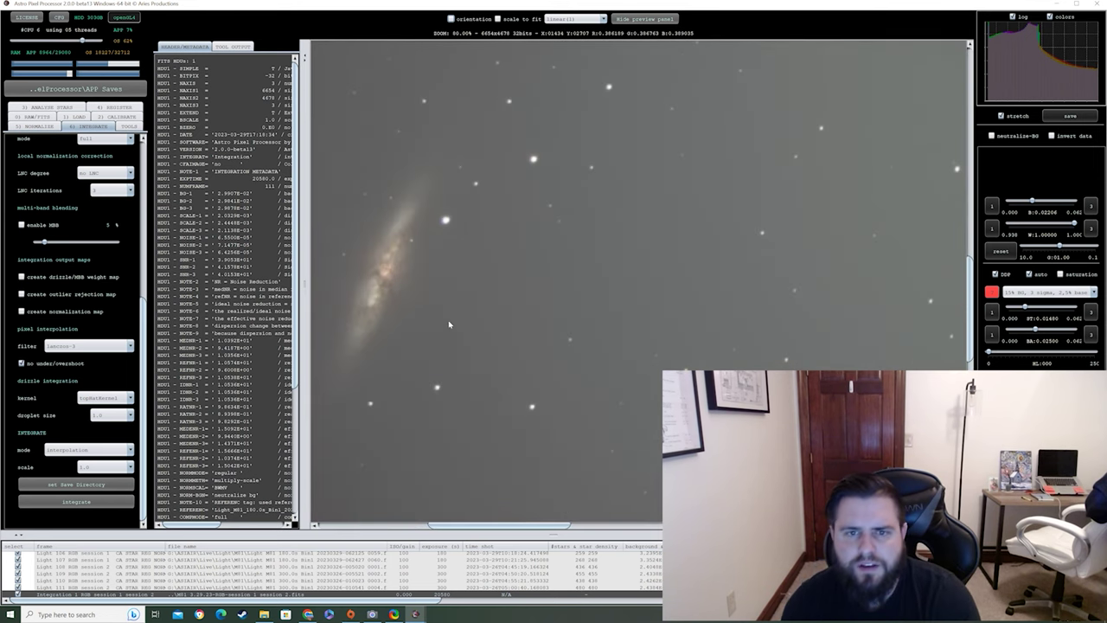
scroll(449, 325, "down", 3)
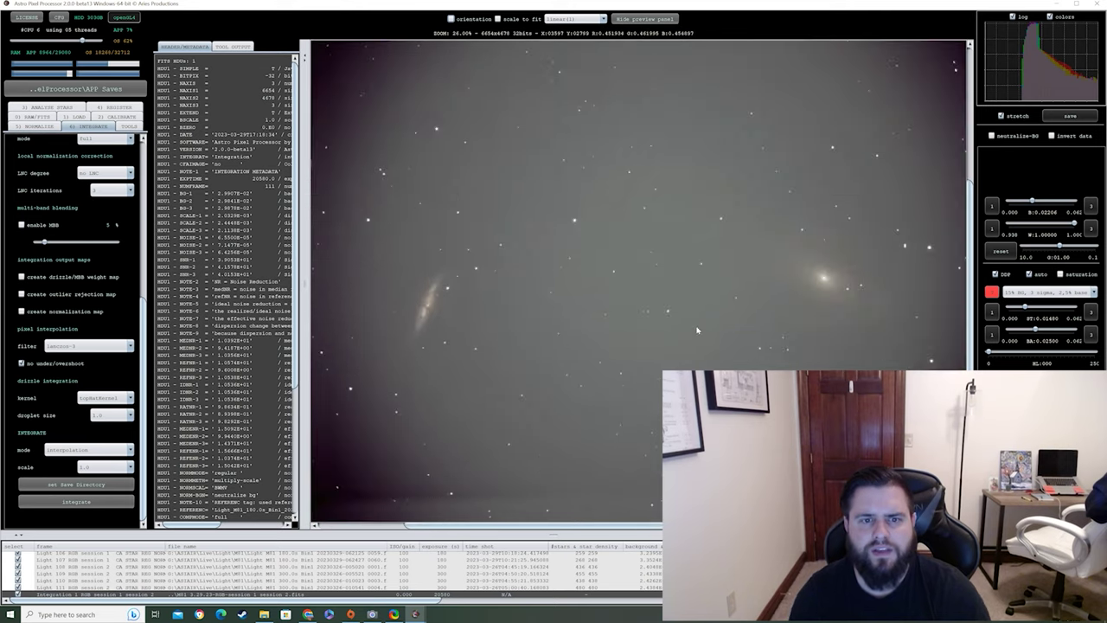
scroll(830, 285, "up", 3)
scroll(834, 288, "down", 3)
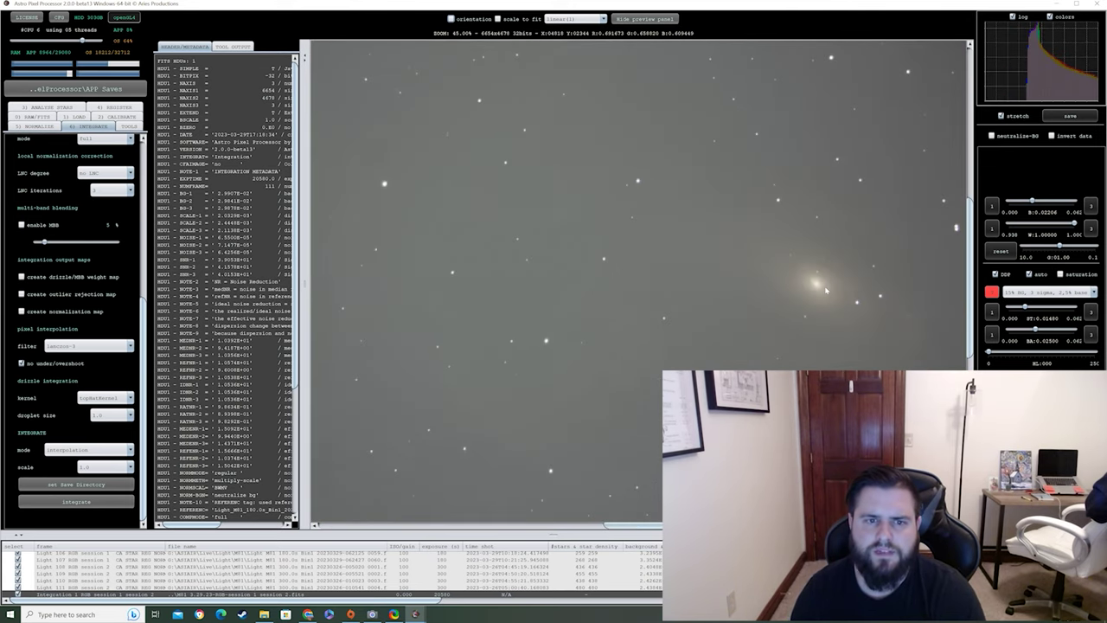
scroll(818, 290, "down", 1)
scroll(783, 290, "up", 2)
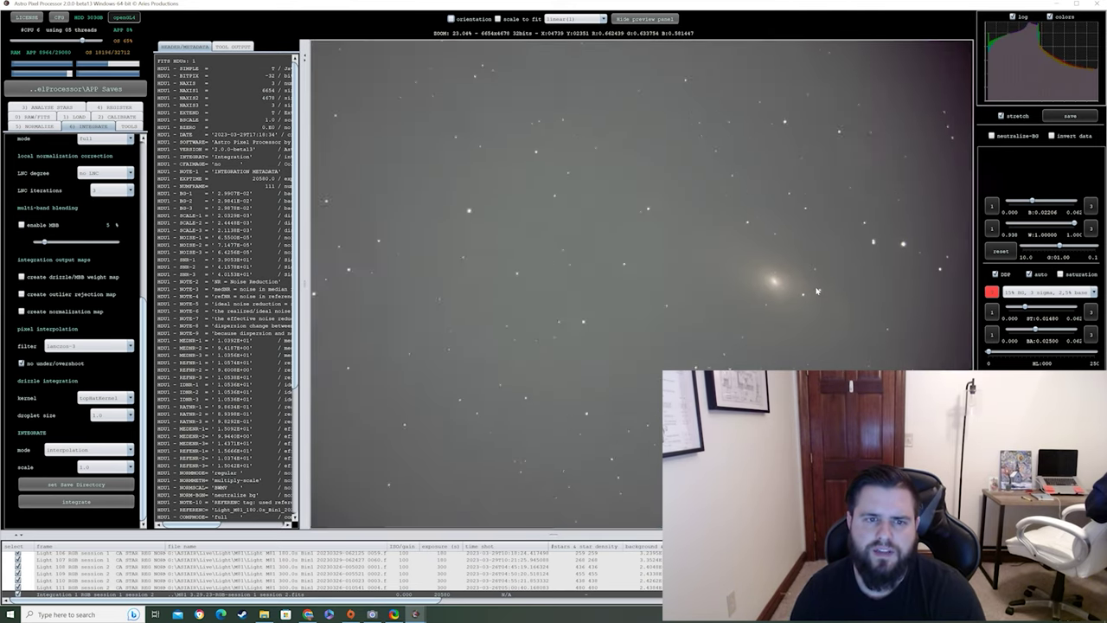
scroll(709, 303, "down", 2)
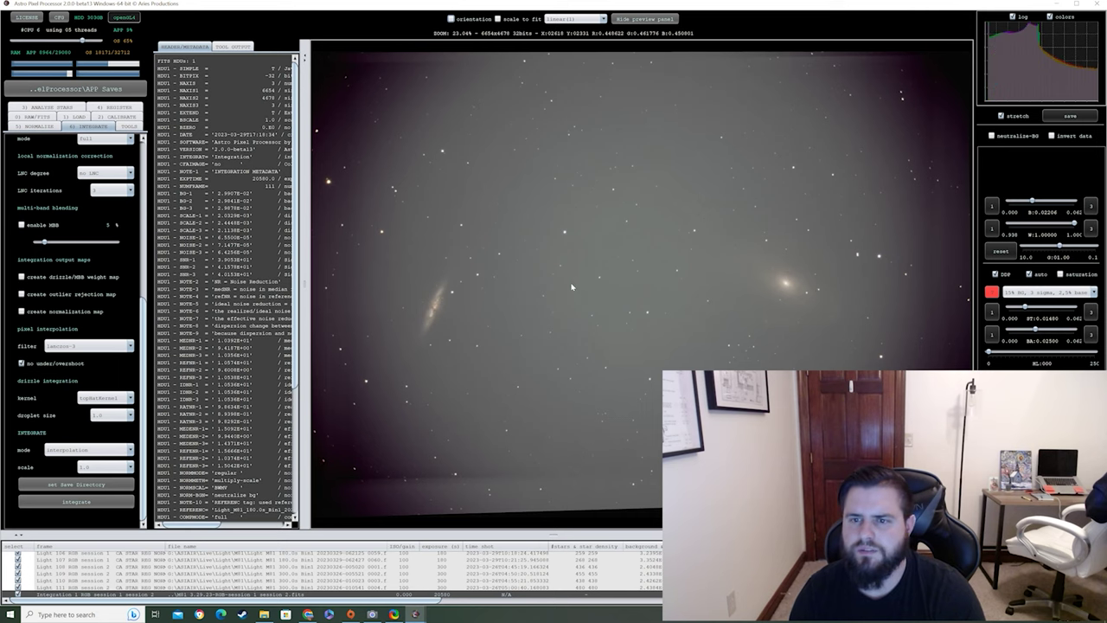
scroll(648, 324, "up", 1)
scroll(595, 344, "down", 1)
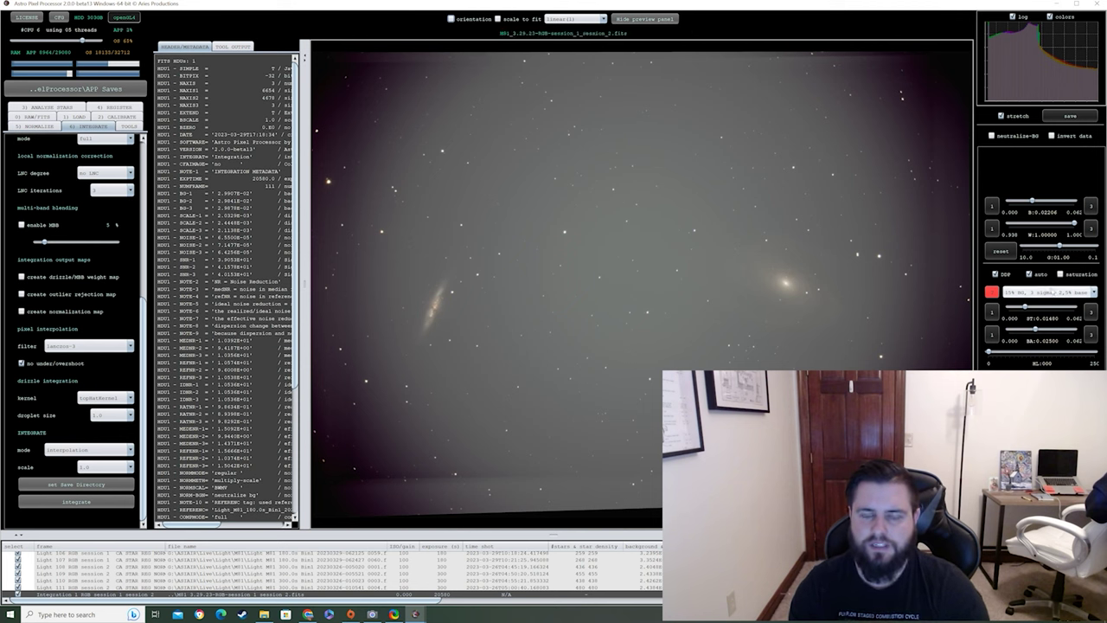
Step: Apply the 10% BG, 3 sigma, 2.5% base stretch preset to the stacked image
left_click(1051, 293)
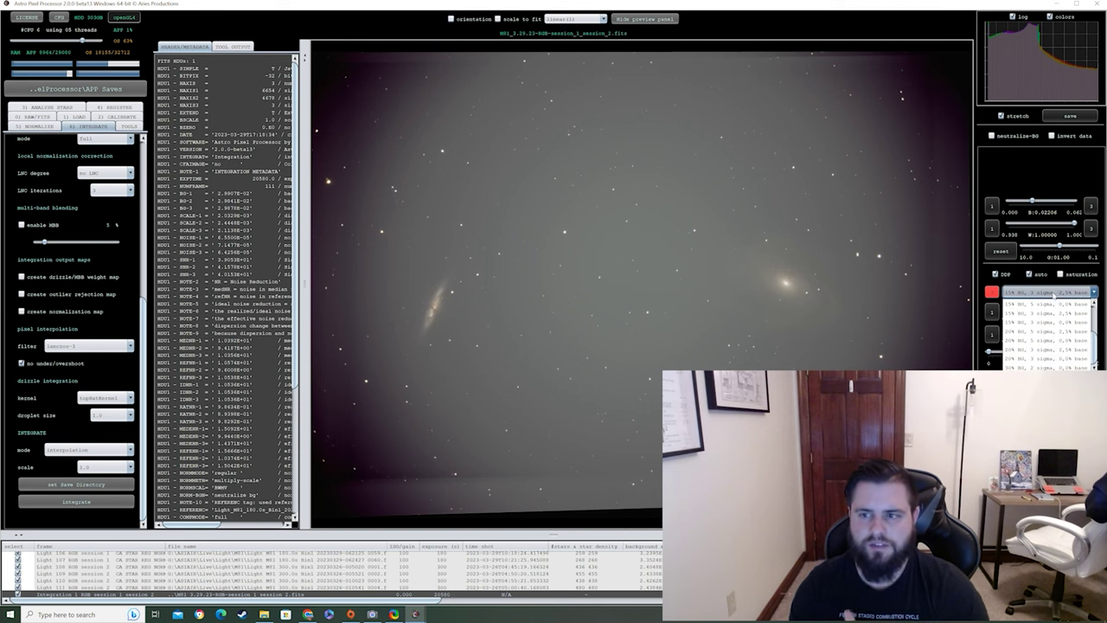
scroll(1053, 313, "up", 3)
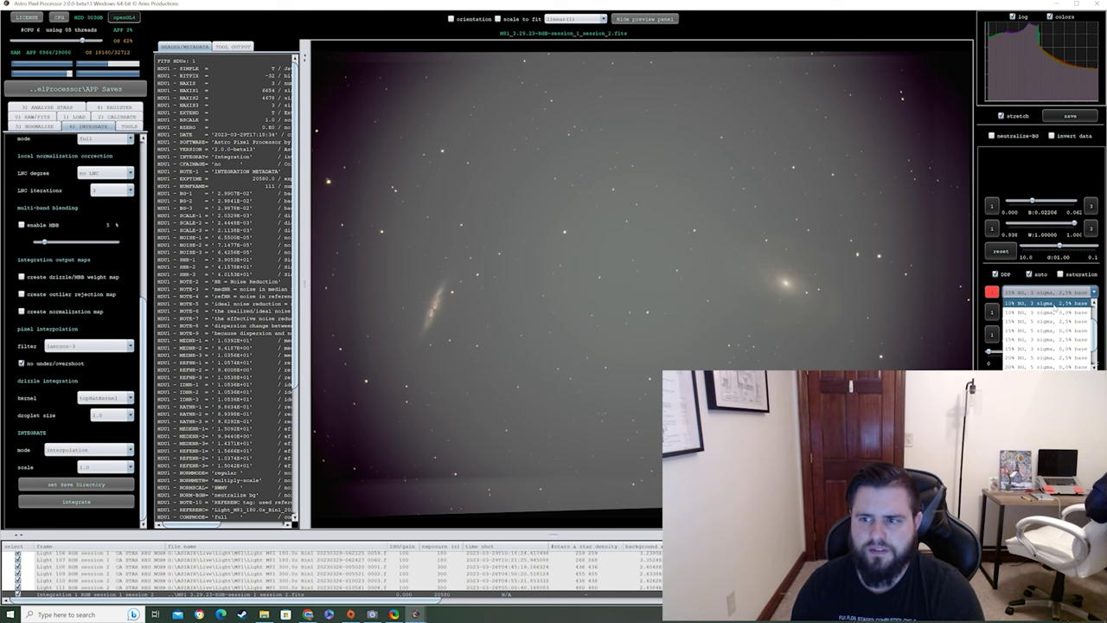
left_click(1048, 303)
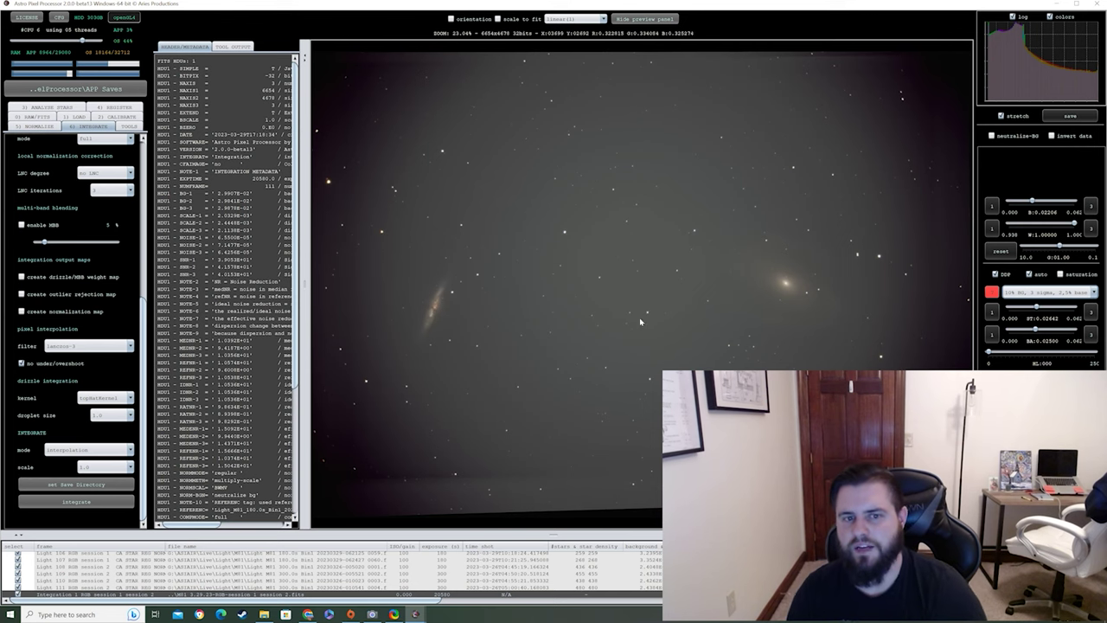
scroll(770, 286, "up", 3)
scroll(794, 310, "down", 4)
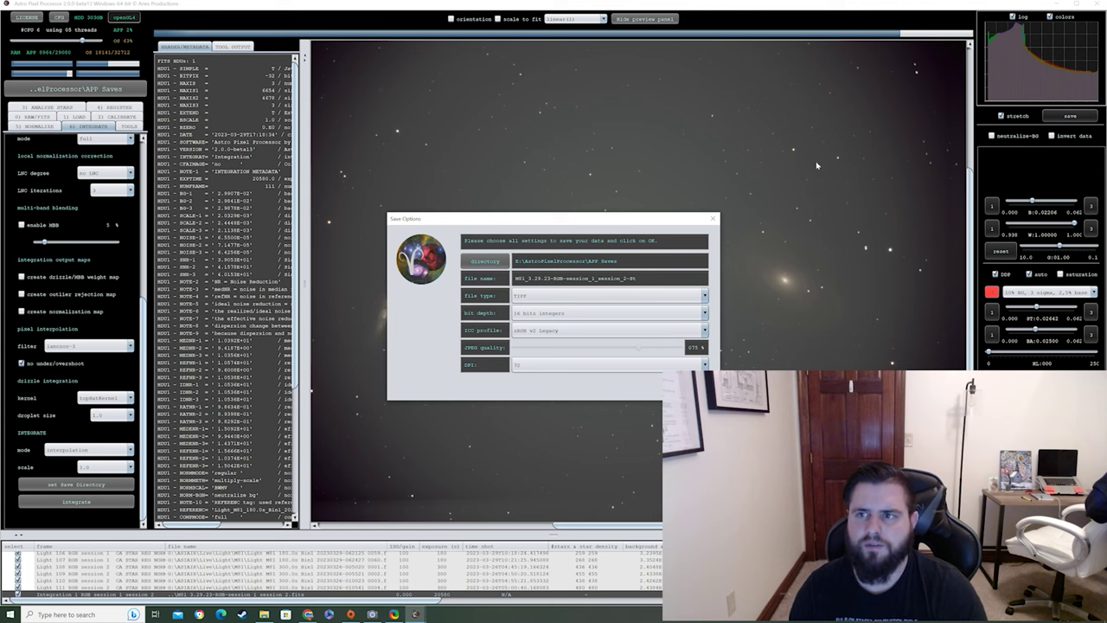
Step: Save the stretched stack as a 16-bit TIFF at 2000 DPI
left_click(591, 366)
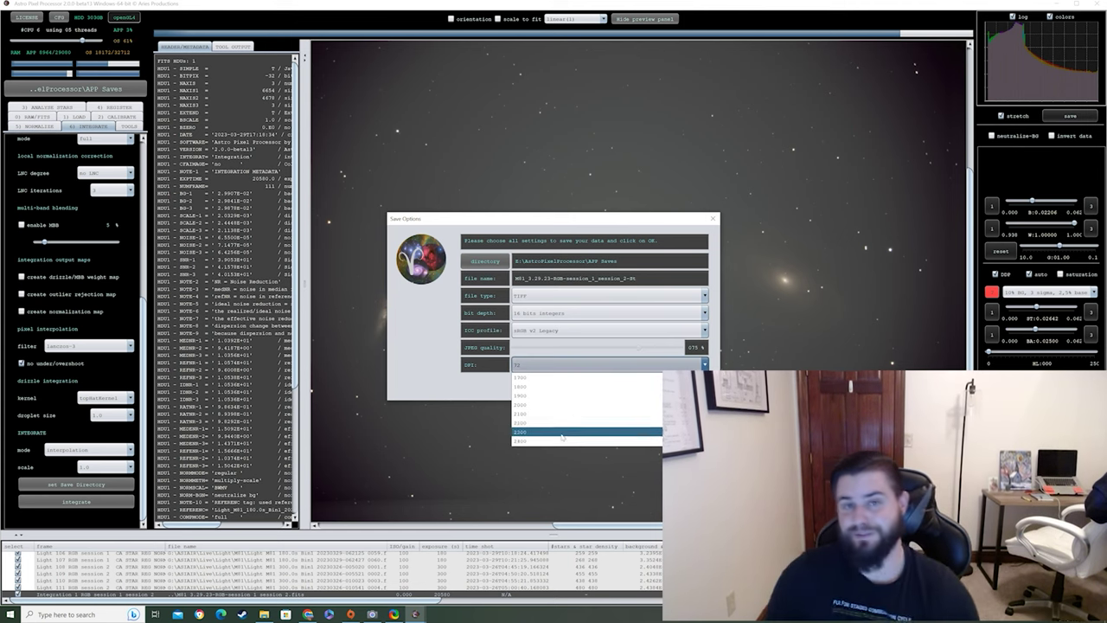
left_click(574, 412)
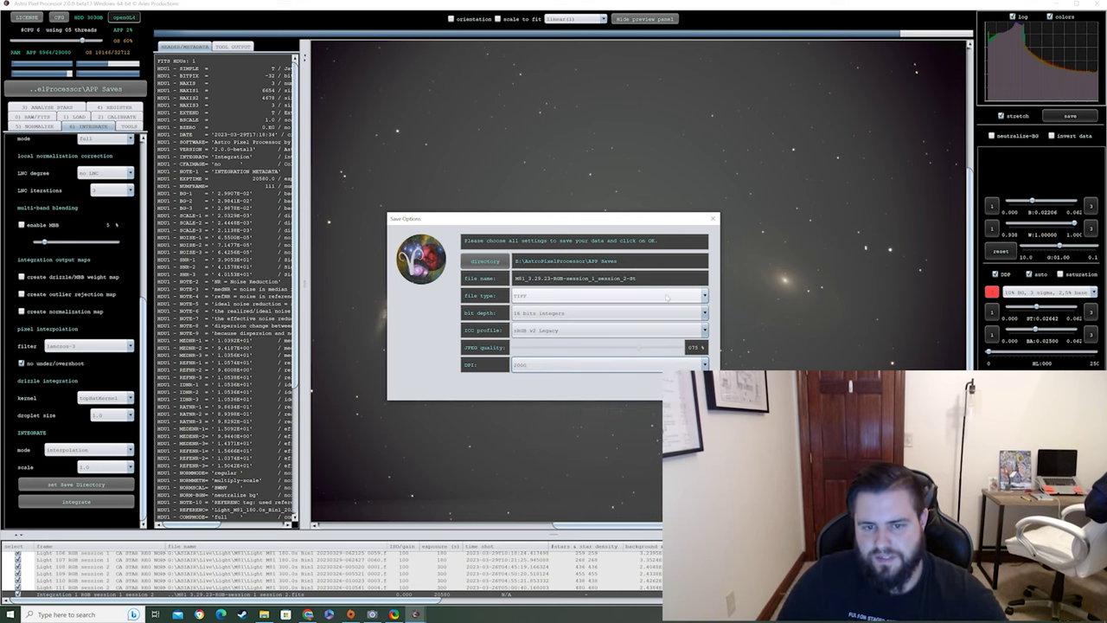
left_click(683, 388)
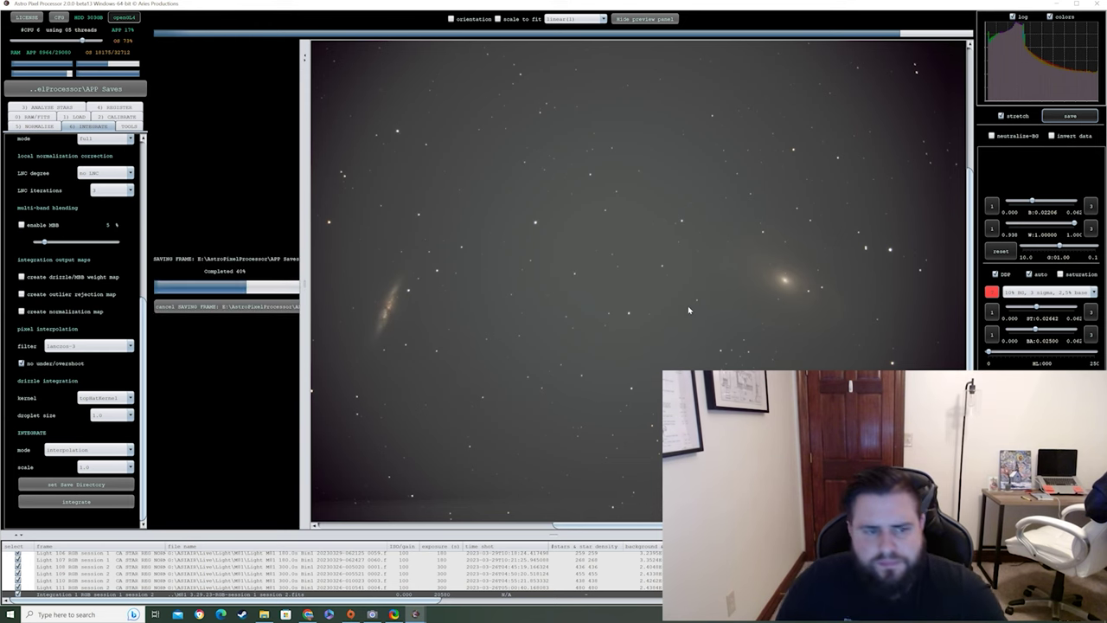
Step: Re-save at 2000 DPI with the 15% BG stretch, overwriting the TIFF, then restore the 10% BG preset
left_click(1022, 294)
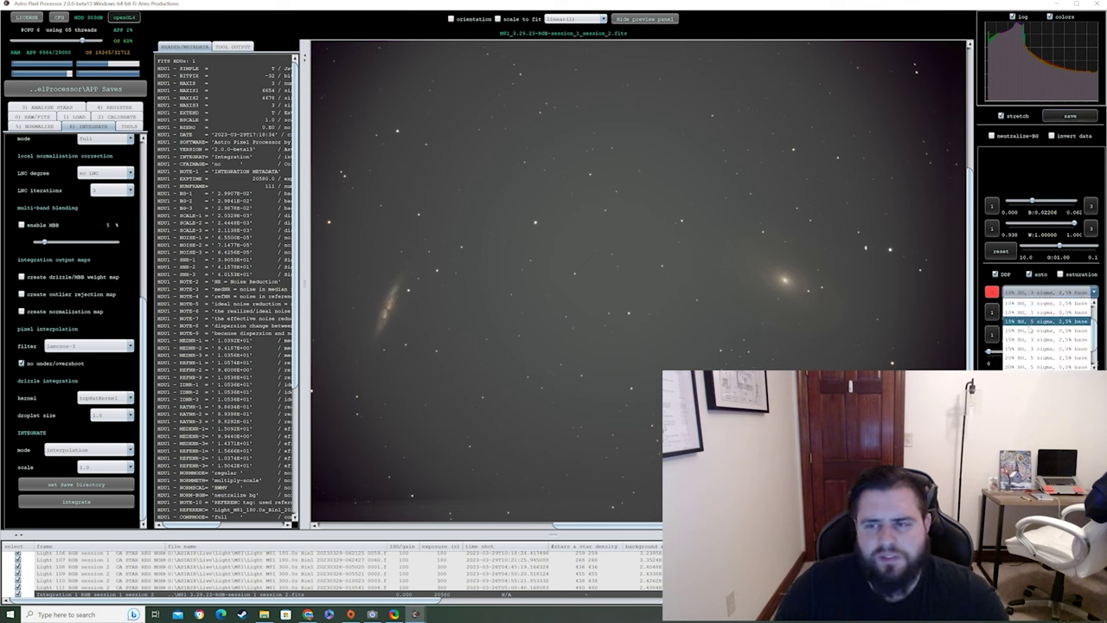
left_click(1029, 321)
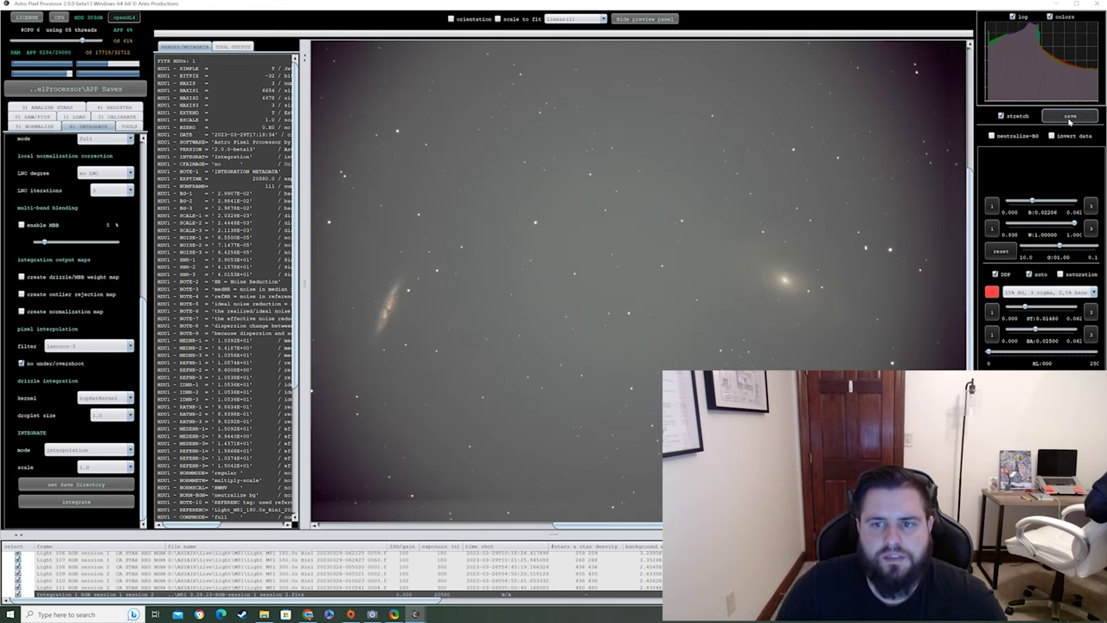
left_click(1070, 117)
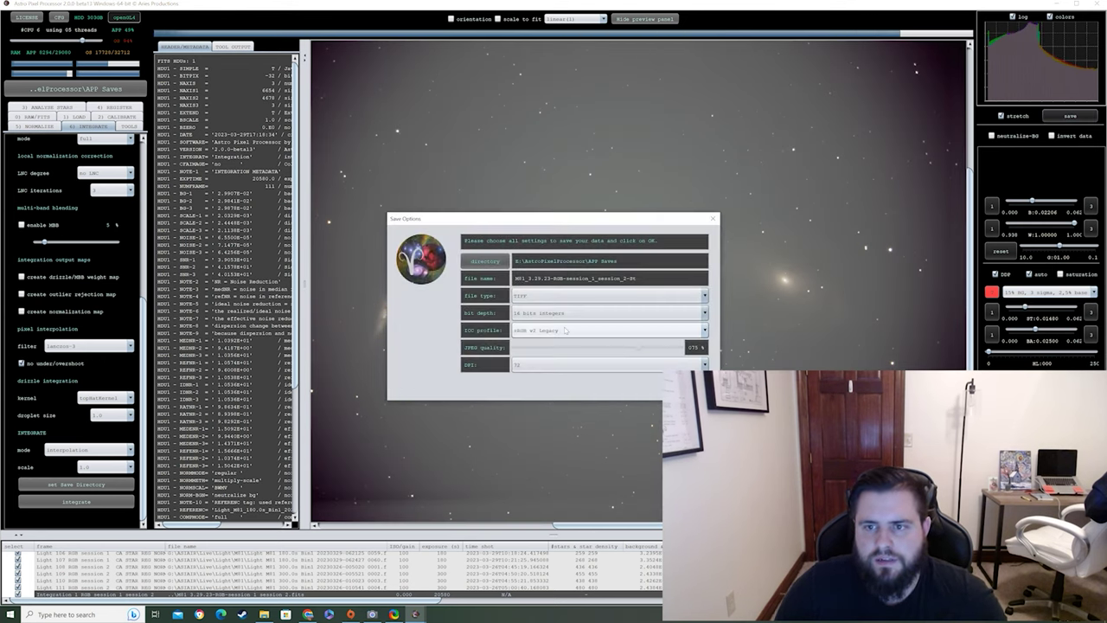
left_click(562, 364)
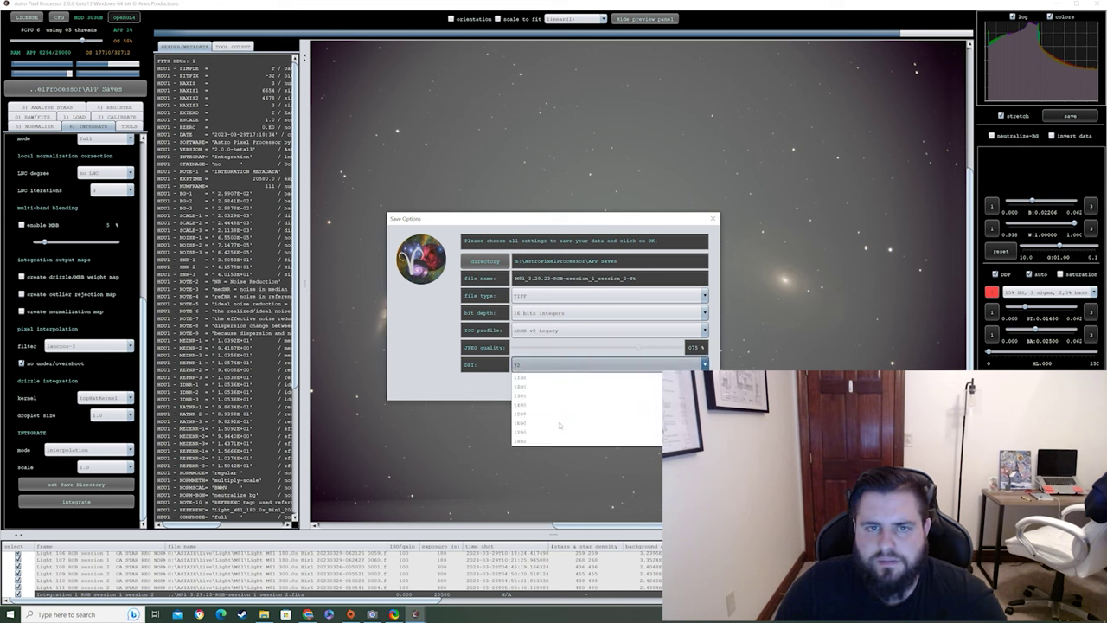
left_click(563, 431)
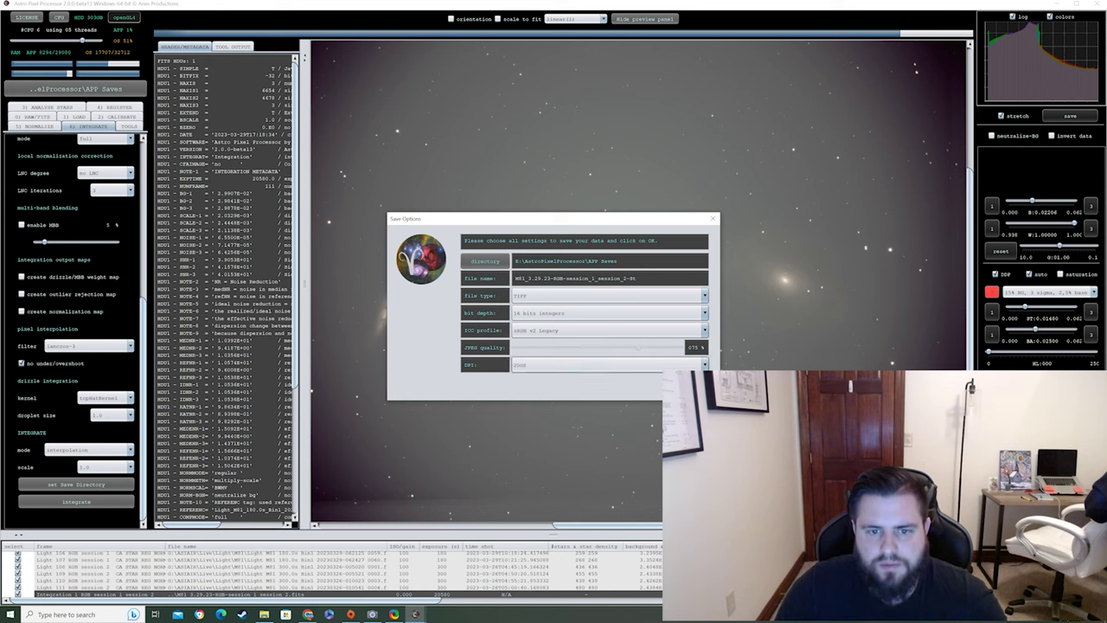
key("Return")
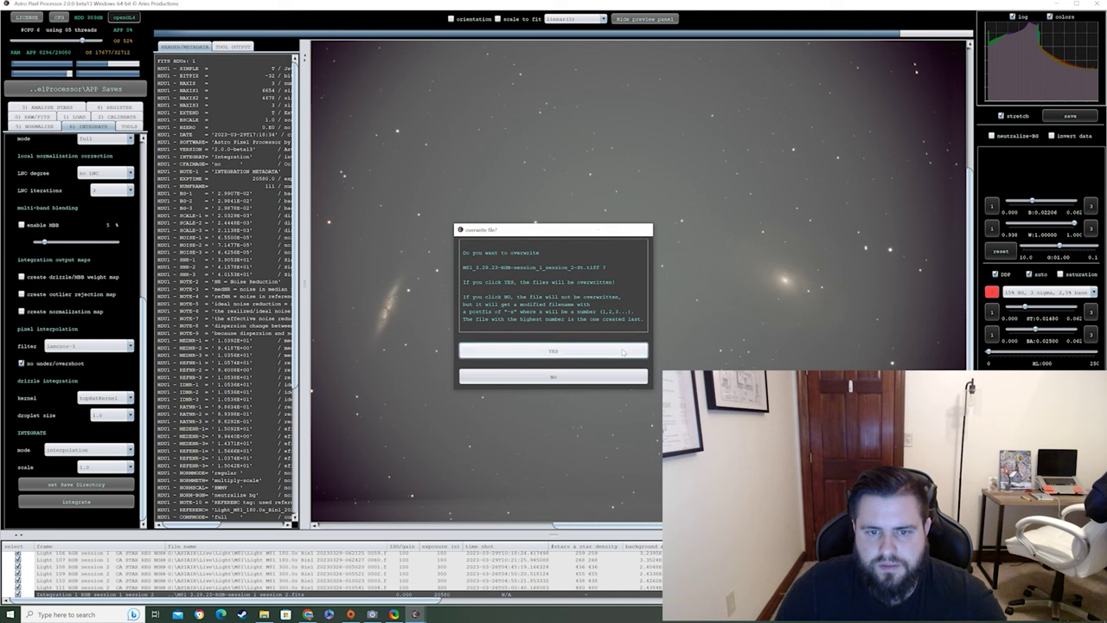
left_click(622, 351)
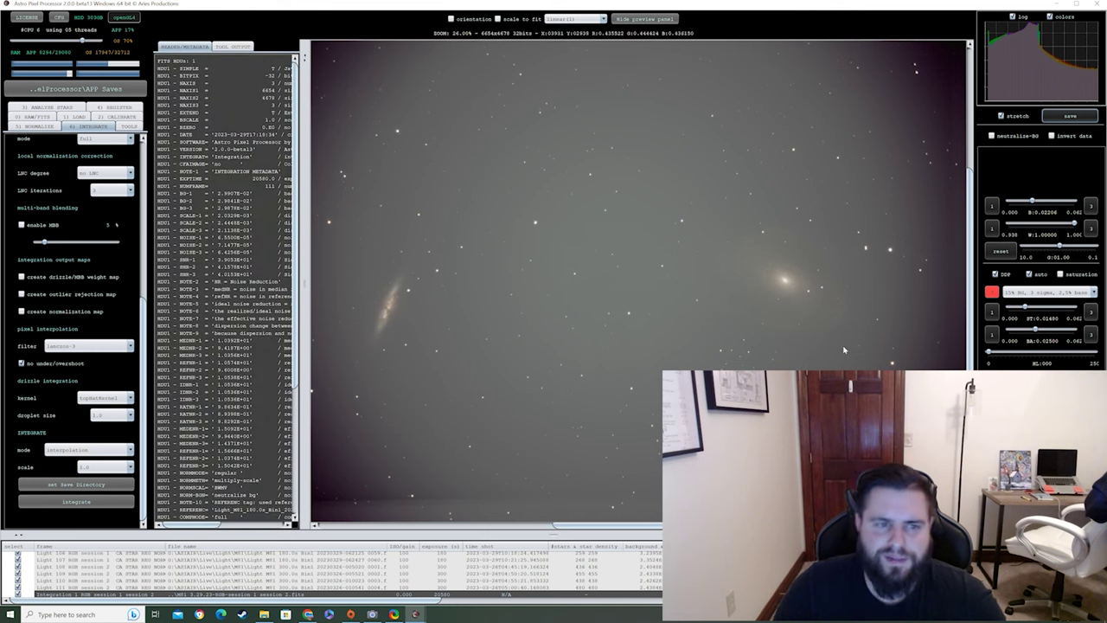
left_click(1046, 295)
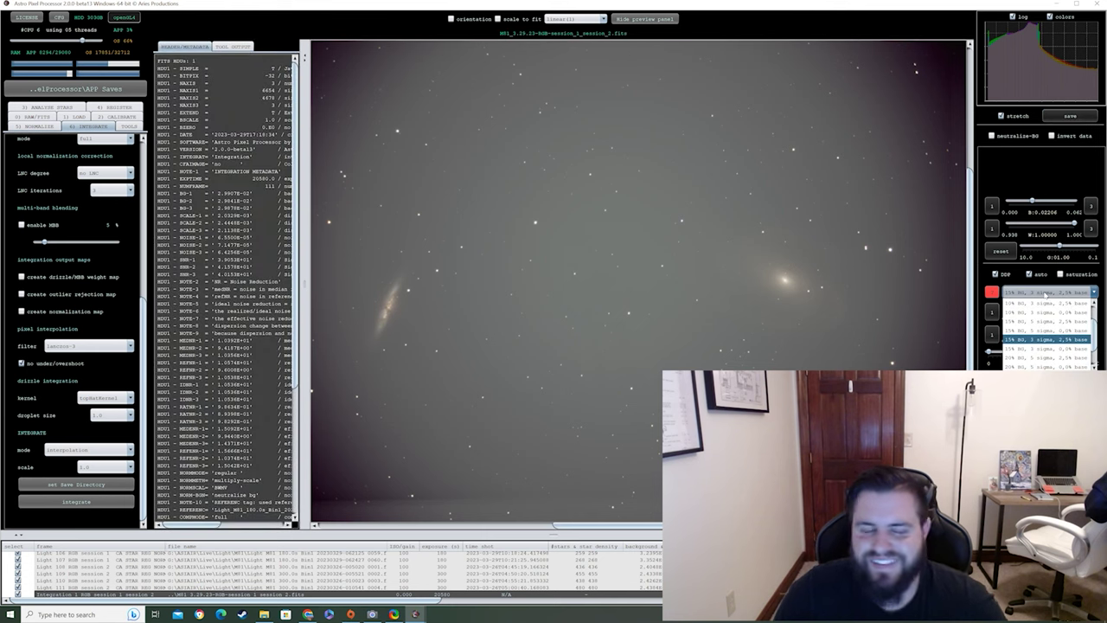
left_click(1045, 305)
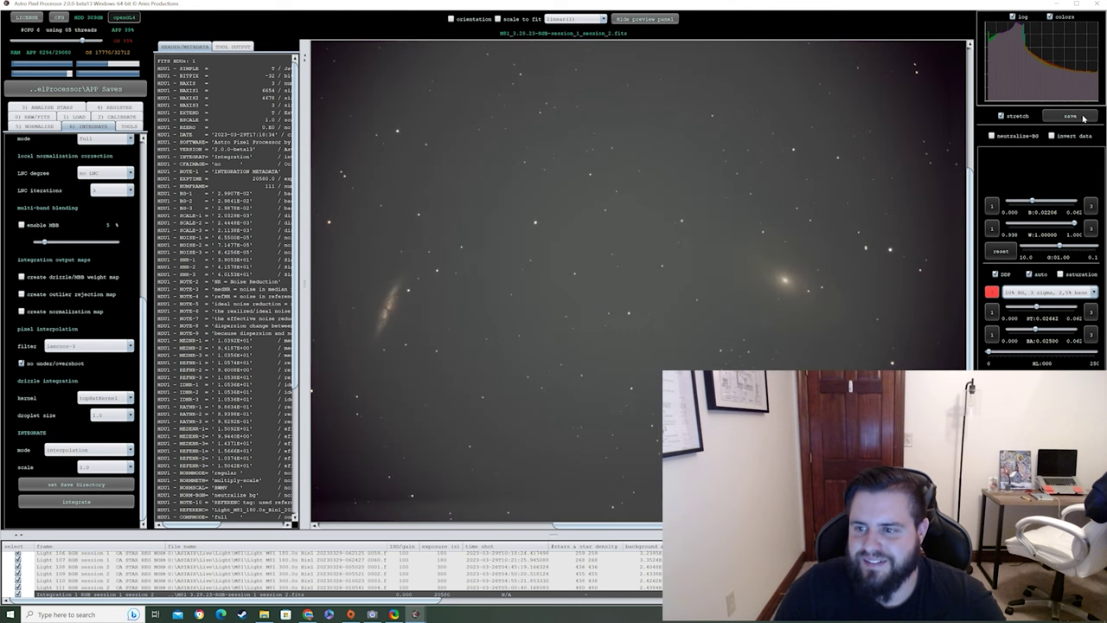
Step: Save the 10% BG version as a separate TIFF ending in 'St 10%' at a higher DPI
left_click(1070, 115)
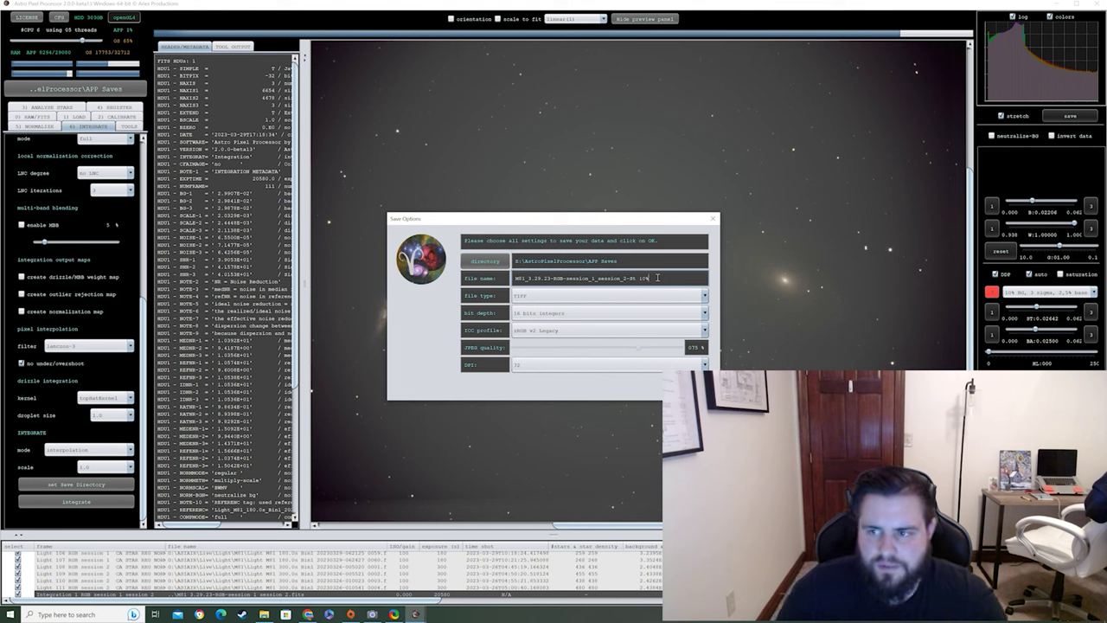
type("%")
left_click(610, 364)
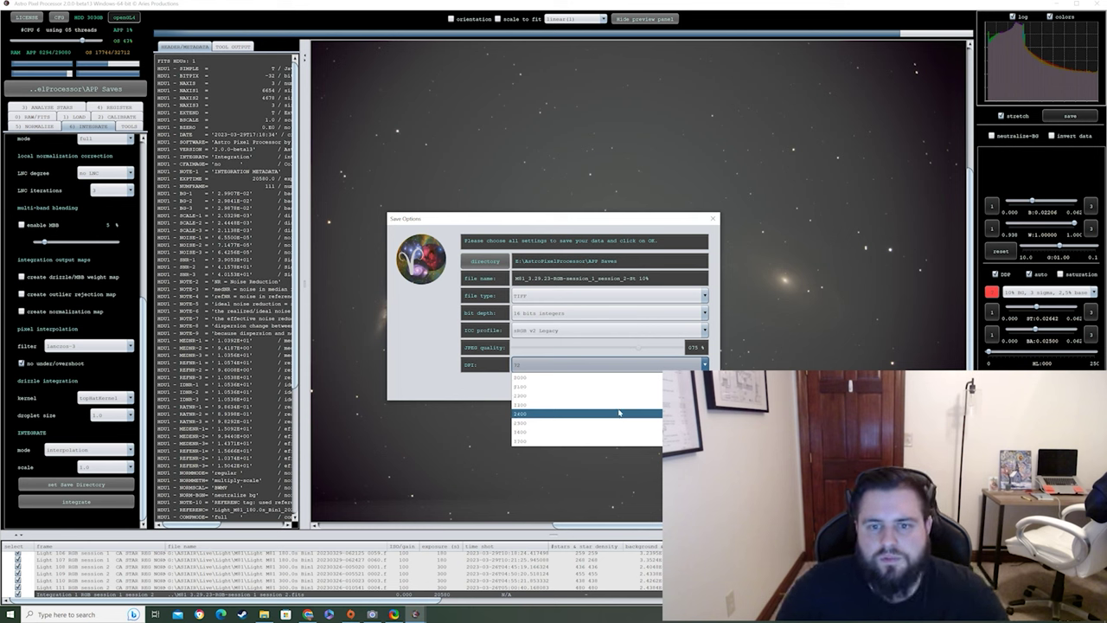
left_click(628, 385)
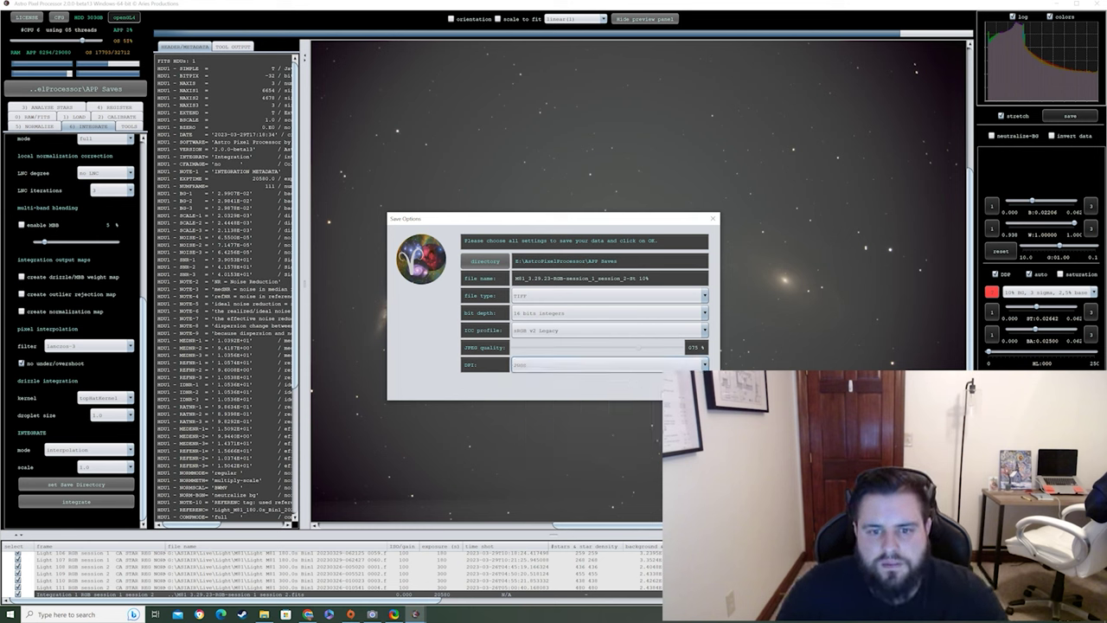
left_click(687, 386)
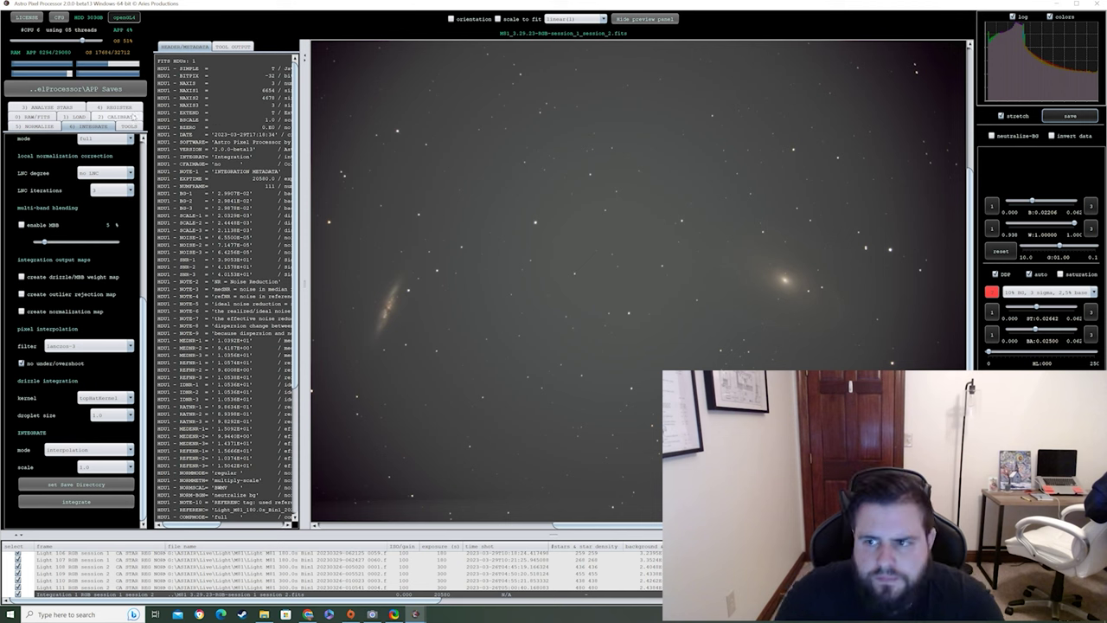
Step: Launch remove light pollution from the TOOLS tab and confirm it for the current image
left_click(129, 126)
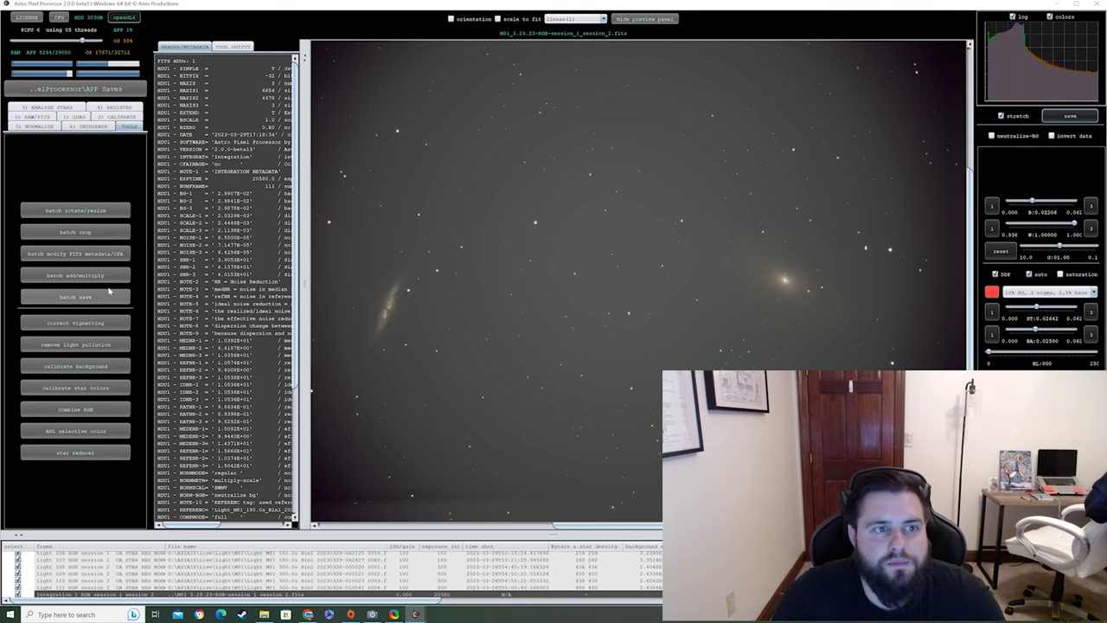
left_click(95, 350)
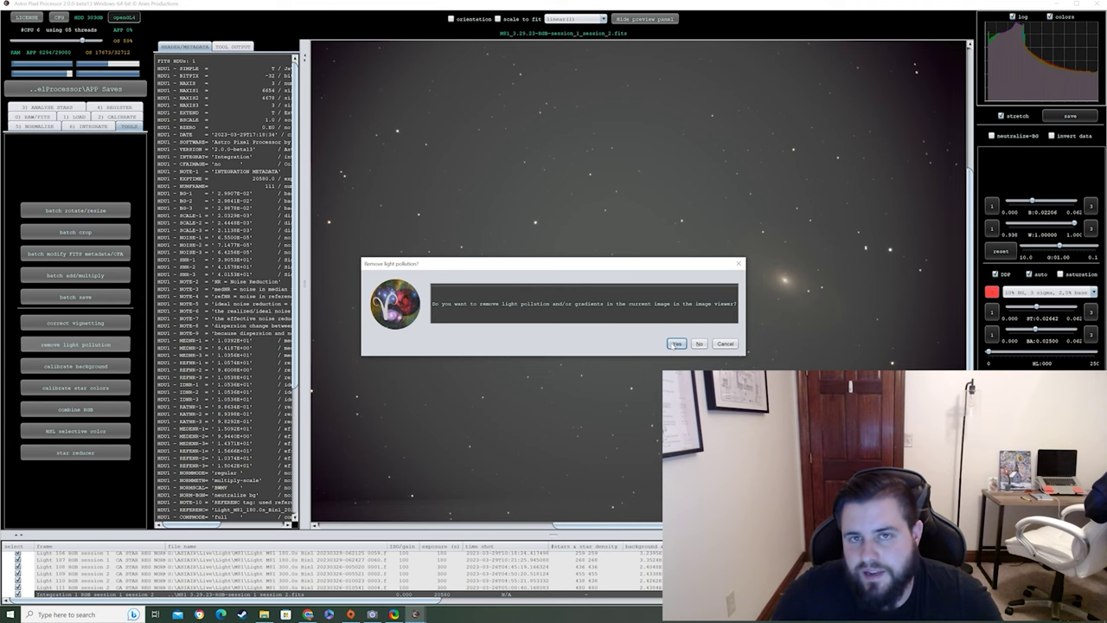
left_click(677, 345)
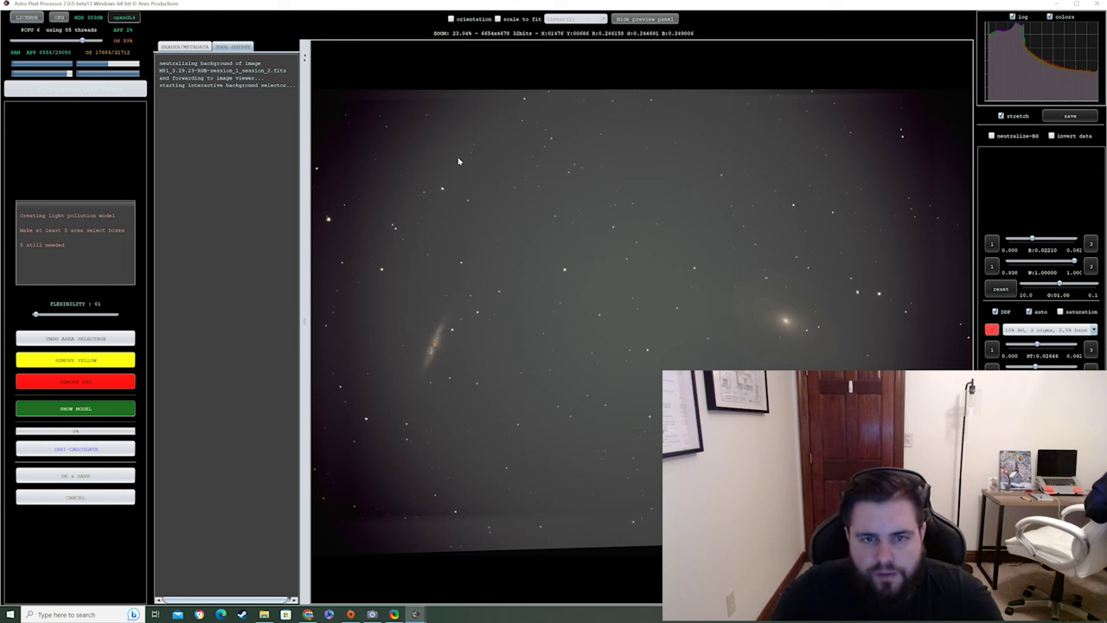
Step: Place a row of 13 background sample boxes across the sky above the galaxies
left_click(476, 172)
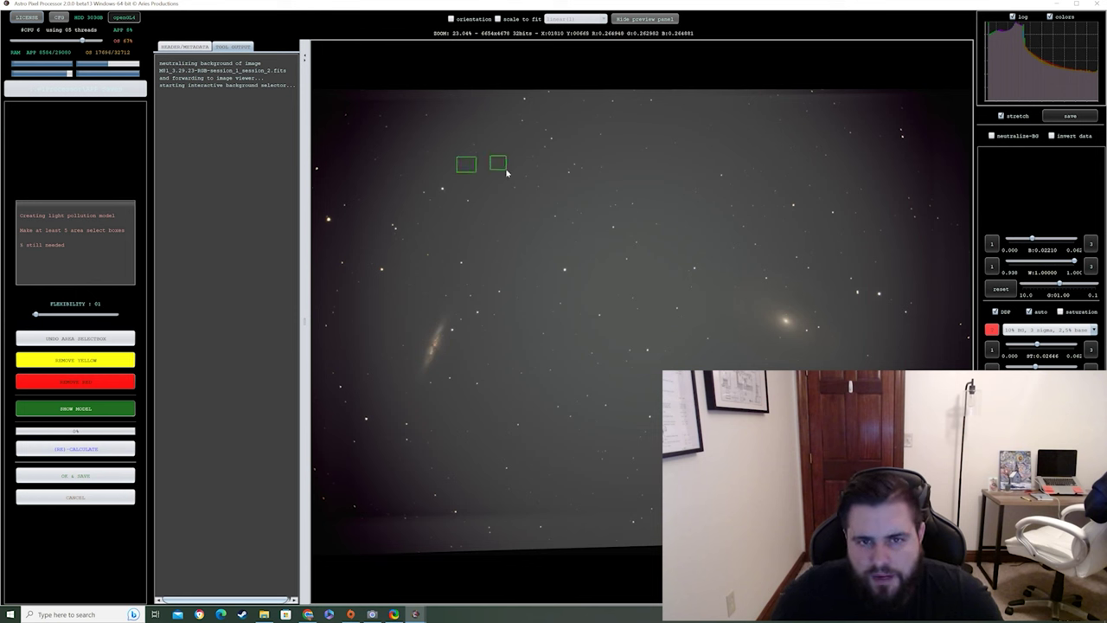
left_click(507, 172)
left_click(534, 173)
left_click(561, 173)
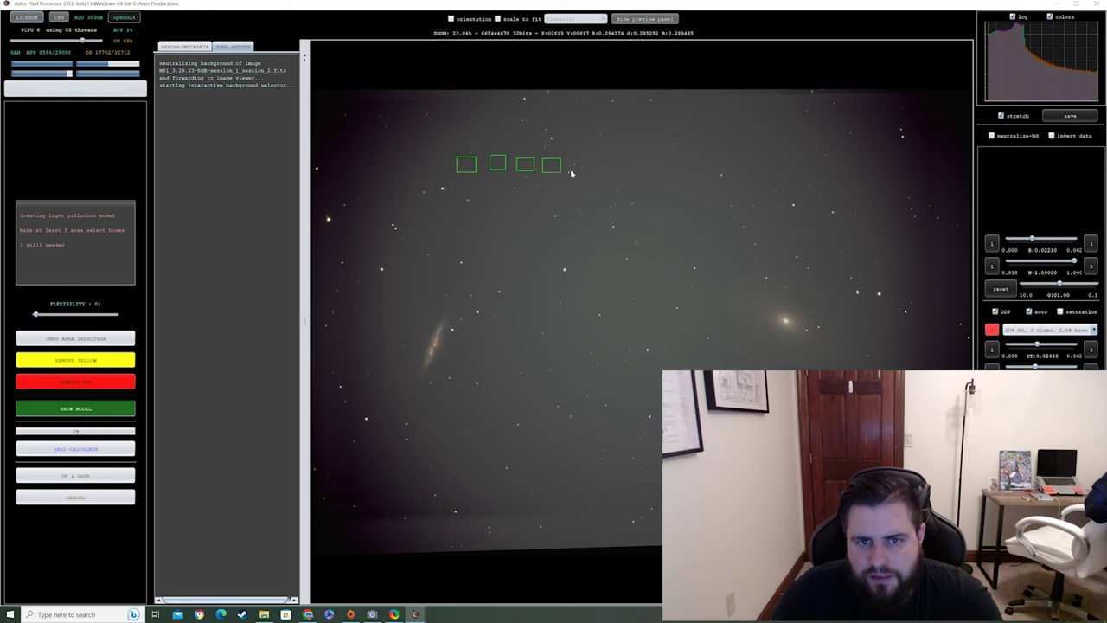
left_click(596, 177)
left_click(626, 176)
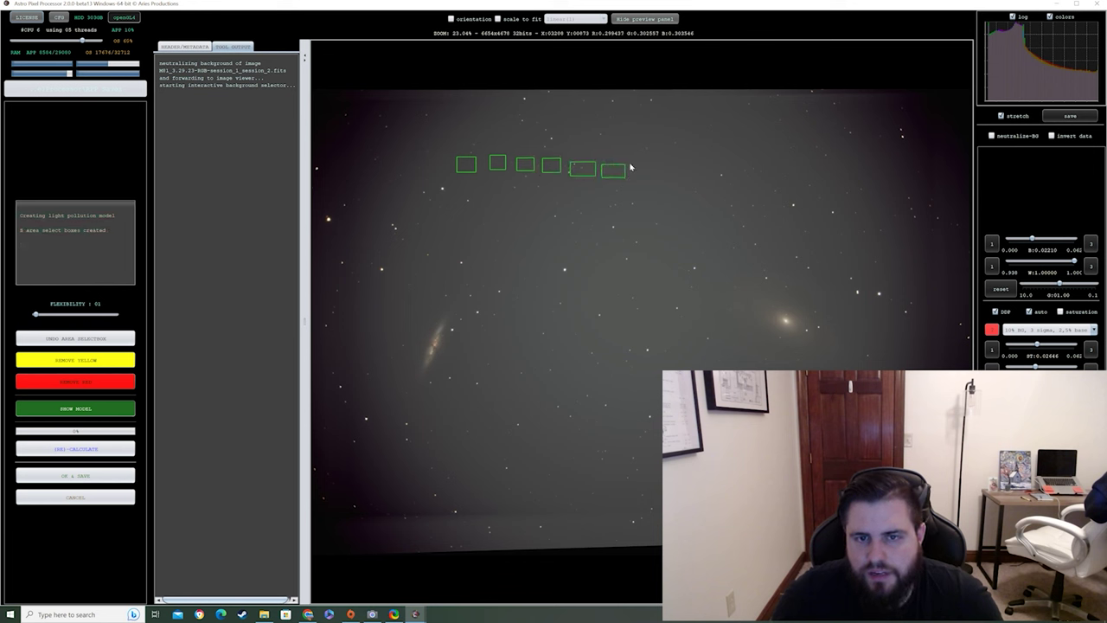
left_click(660, 180)
left_click(697, 182)
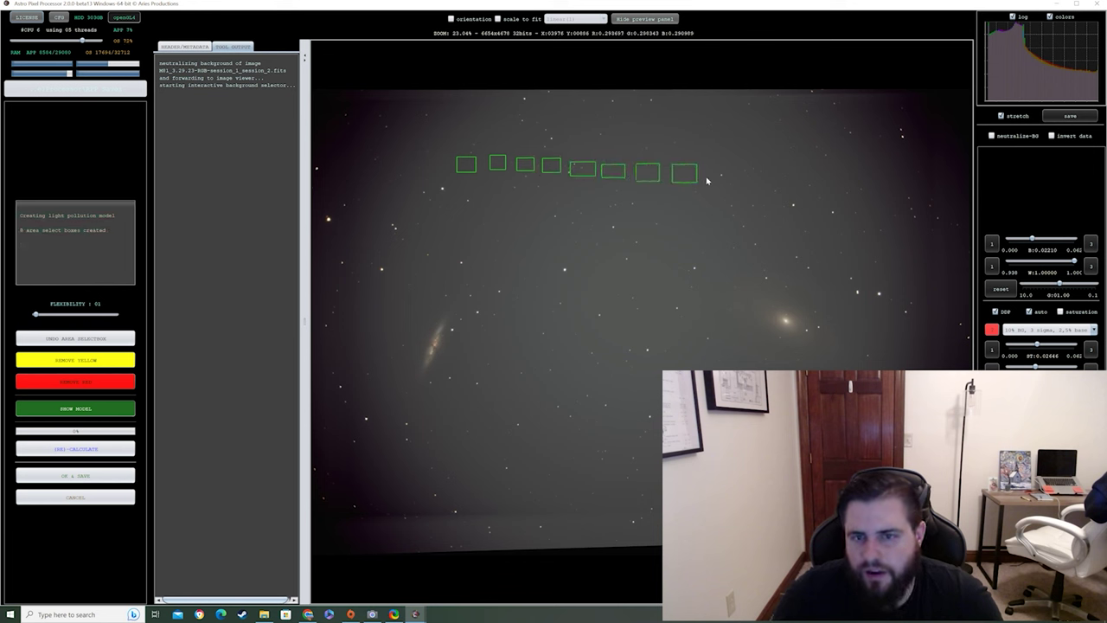
left_click(730, 179)
left_click(760, 180)
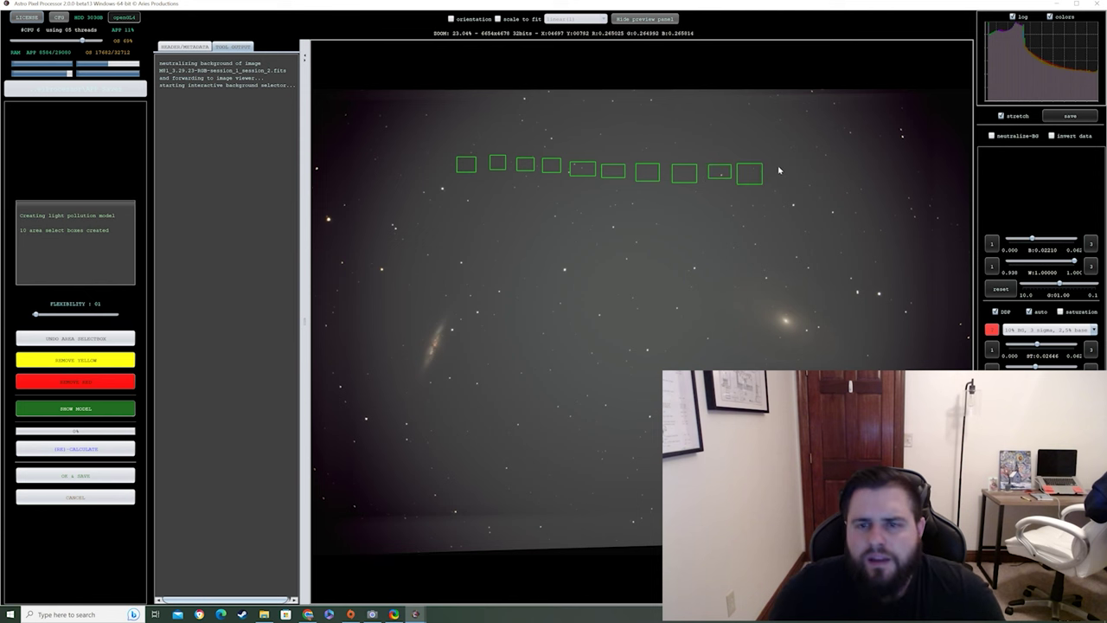
left_click(794, 181)
left_click(830, 179)
left_click(858, 181)
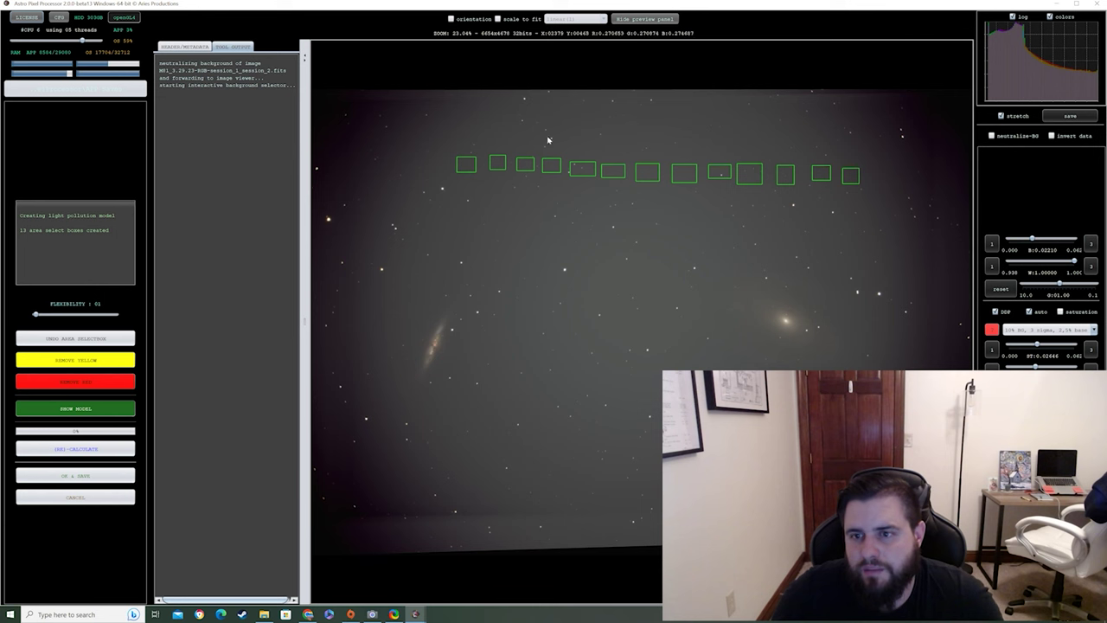
Step: Add a row of sample boxes near the bottom plus one more on the left, reaching 23
left_click(461, 480)
left_click(486, 483)
left_click(514, 483)
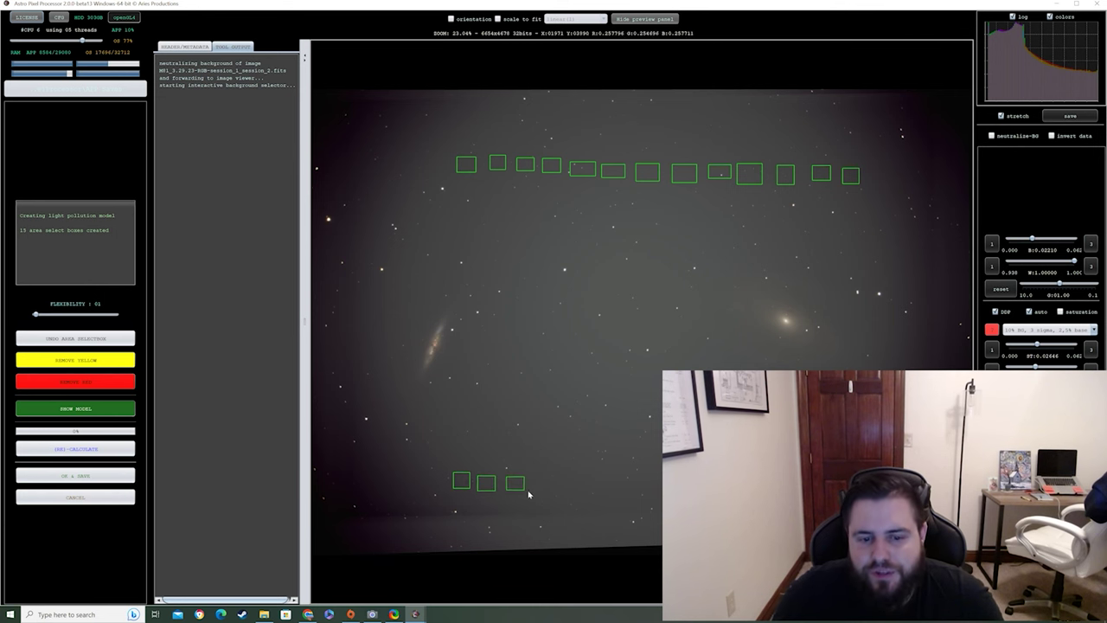
mouse_move(538, 477)
left_mouse_down()
mouse_move(601, 495)
mouse_move(726, 492)
mouse_move(760, 474)
left_mouse_up()
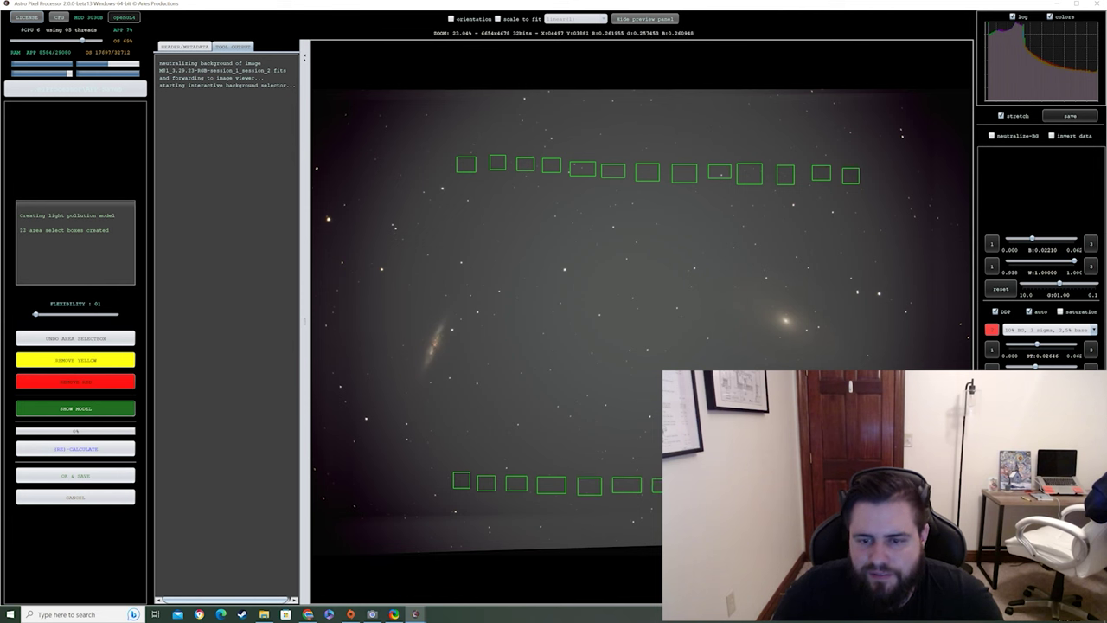
left_click(346, 348)
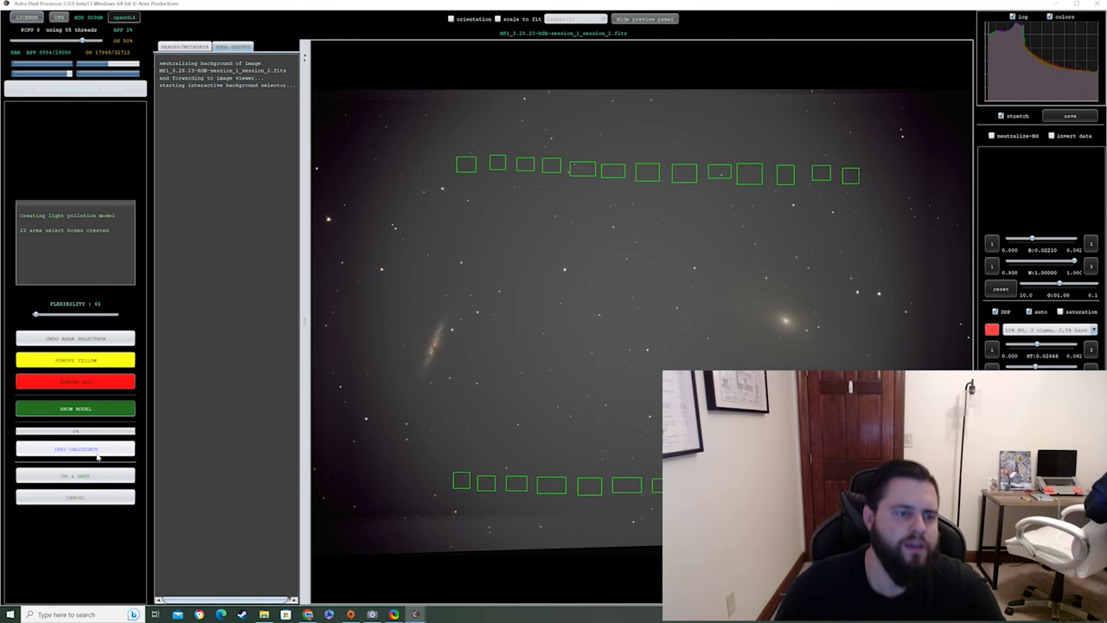
Step: Calculate the light pollution model, then add a second top row and samples down the left side
left_click(95, 450)
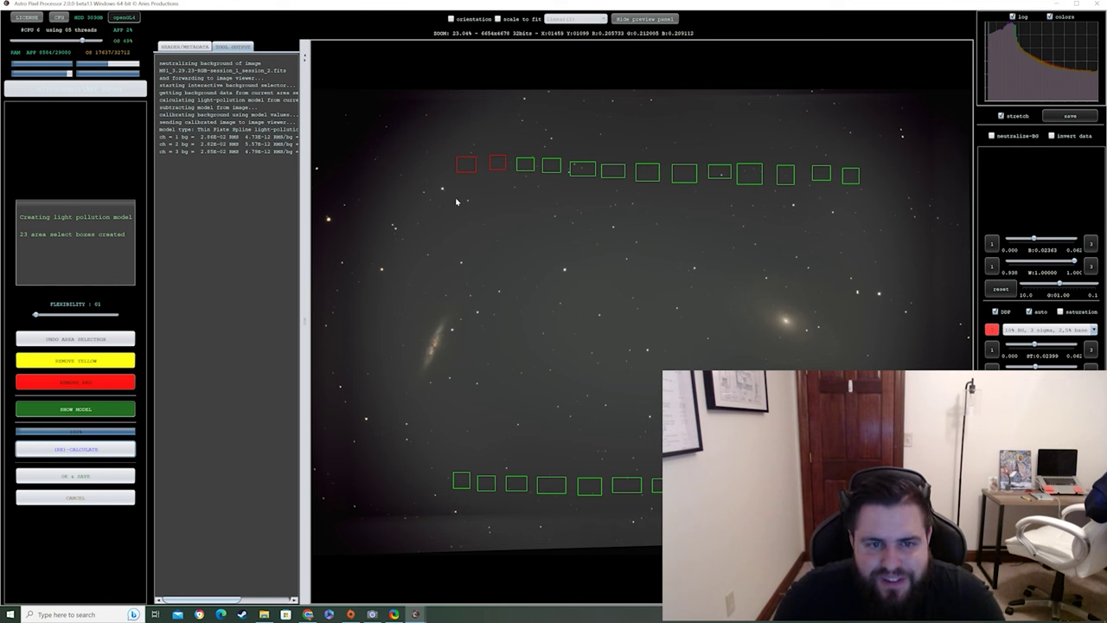
mouse_move(455, 185)
left_mouse_down()
mouse_move(470, 200)
mouse_move(693, 202)
mouse_move(874, 220)
left_mouse_up()
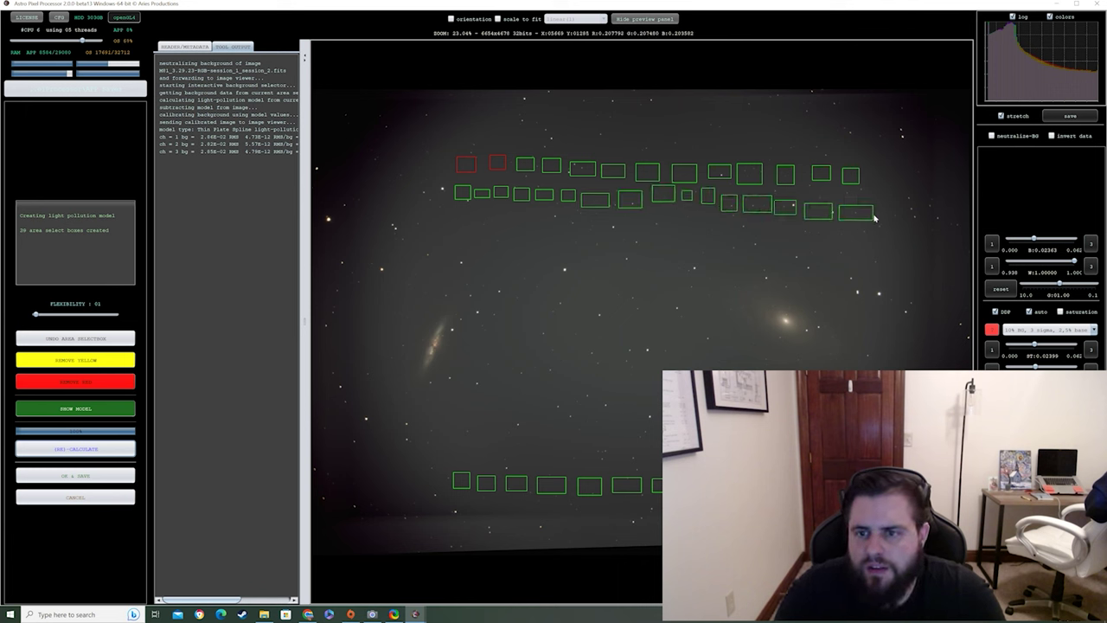
mouse_move(443, 209)
left_mouse_down()
mouse_move(457, 222)
mouse_move(433, 268)
mouse_move(392, 306)
mouse_move(378, 391)
mouse_move(406, 457)
mouse_move(424, 480)
mouse_move(443, 481)
left_mouse_up()
mouse_move(464, 209)
left_mouse_down()
mouse_move(538, 228)
mouse_move(560, 222)
left_mouse_up()
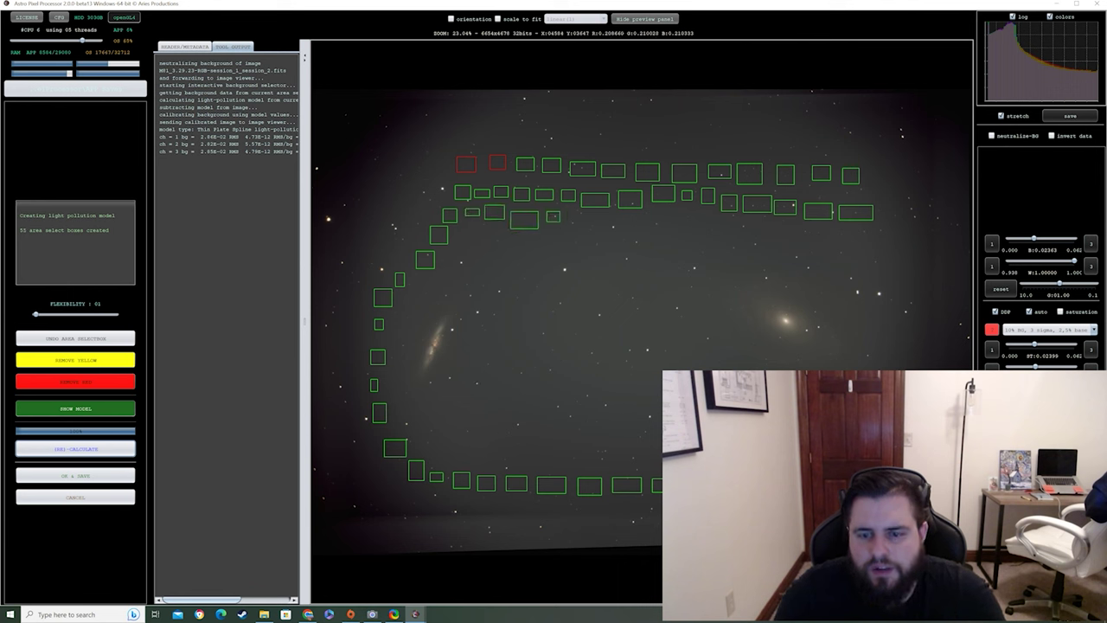
Step: Add samples down the right side, small boxes under the upper rows, and along the lower left
left_click_drag(857, 232, 900, 273)
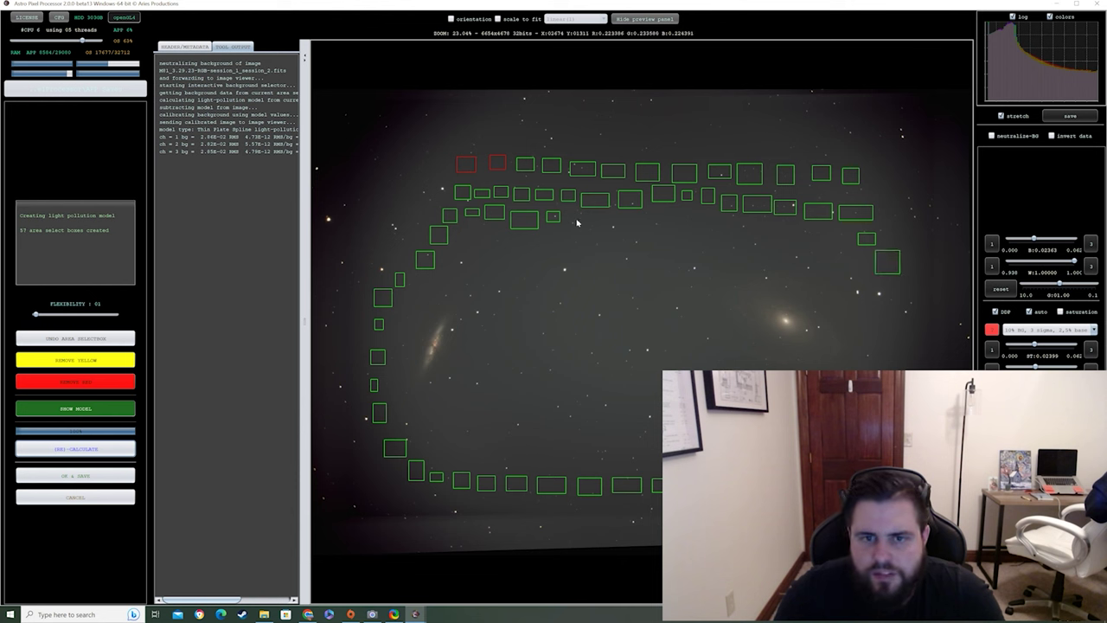
left_click_drag(577, 219, 639, 232)
left_click_drag(641, 219, 658, 230)
left_click_drag(665, 216, 683, 230)
left_click_drag(687, 222, 751, 230)
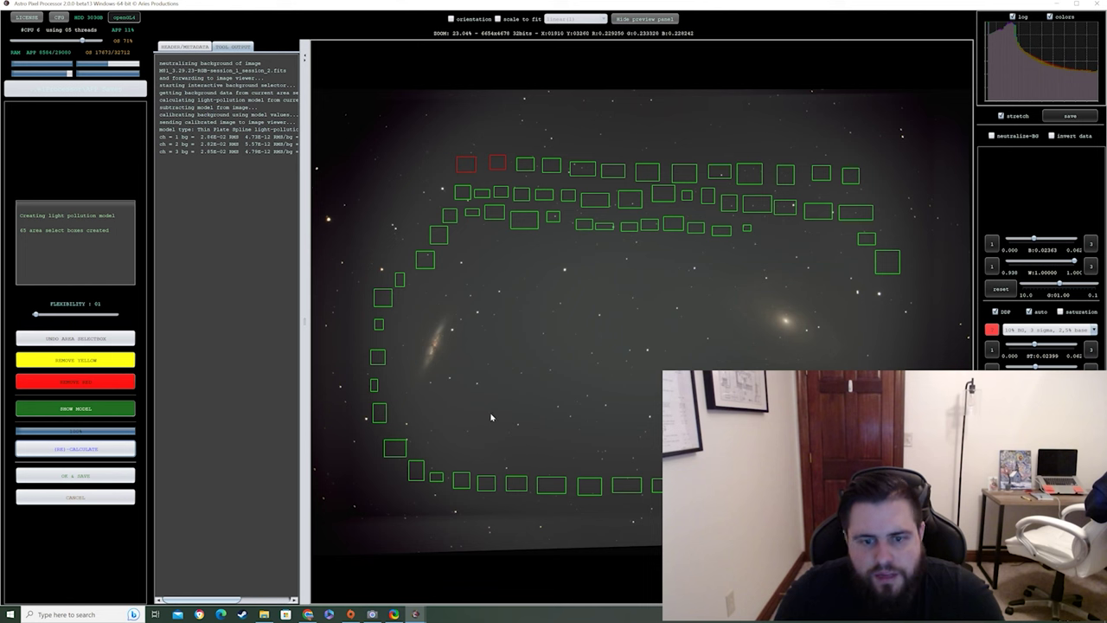
mouse_move(442, 448)
left_mouse_down()
mouse_move(483, 464)
mouse_move(680, 471)
left_mouse_up()
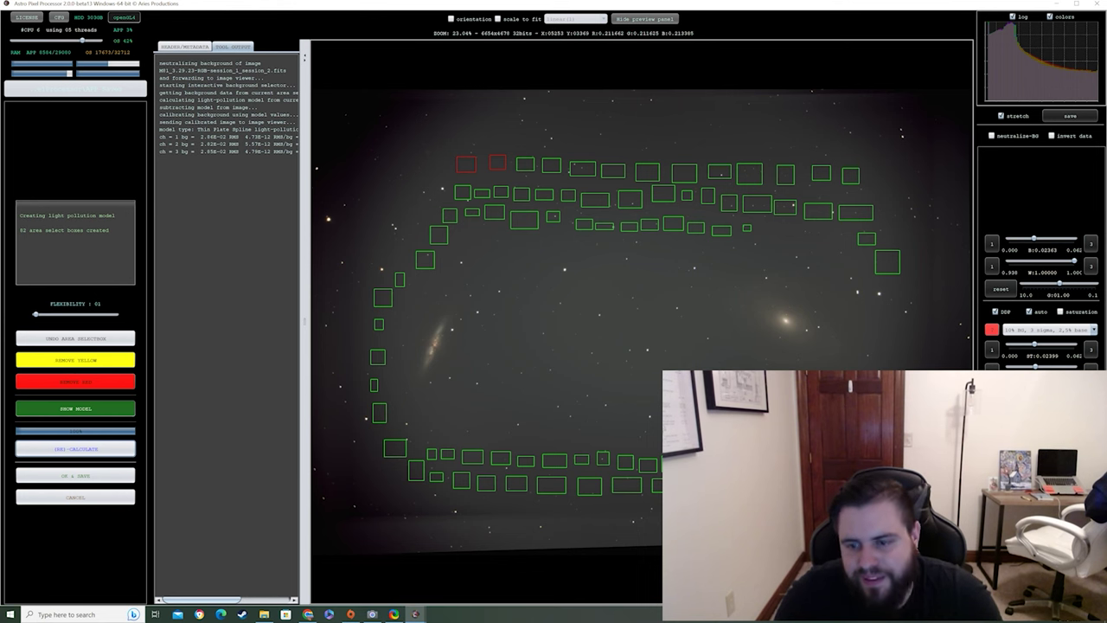
Step: Add three samples in the lower right and extend the inner upper row of small samples rightward
left_click(788, 427)
left_click(776, 439)
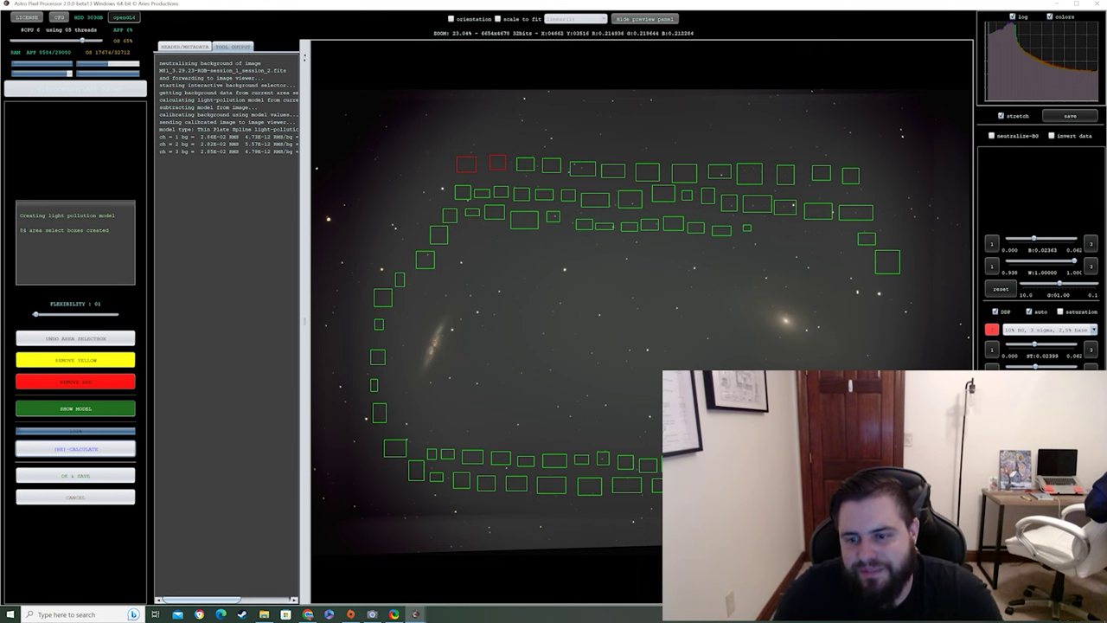
left_click(780, 445)
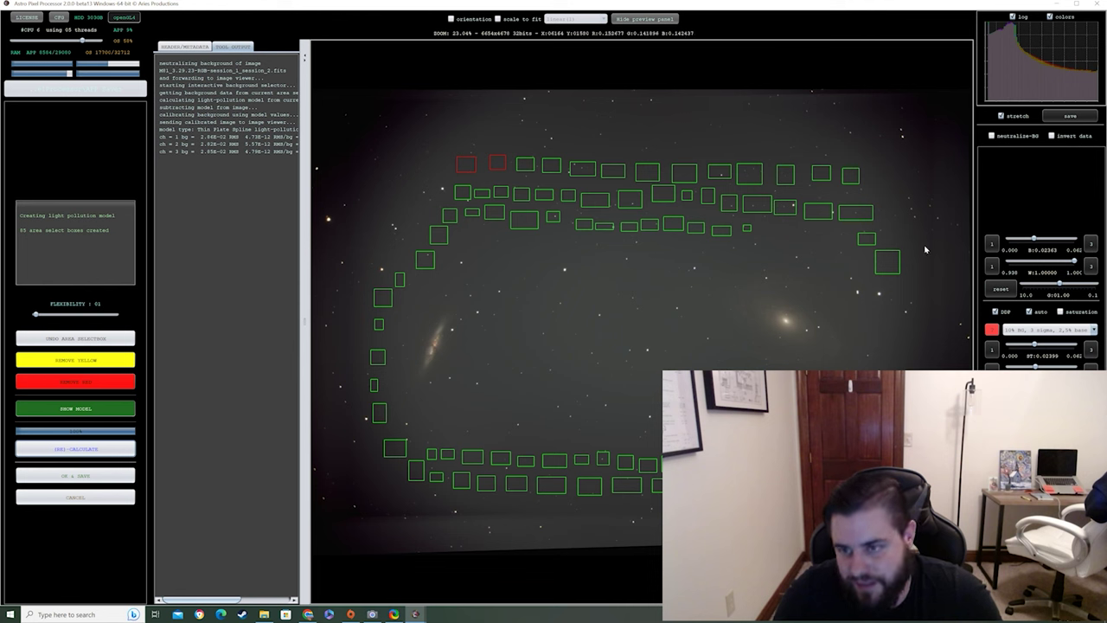
left_click(762, 231)
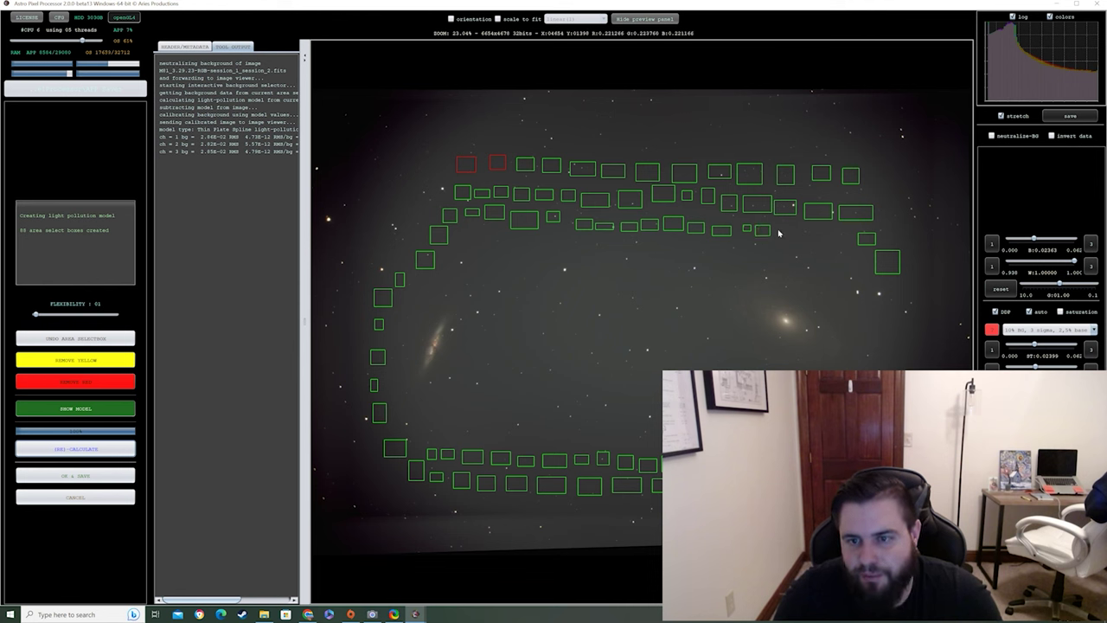
left_click(780, 232)
left_click(796, 234)
left_click(824, 234)
left_click(838, 235)
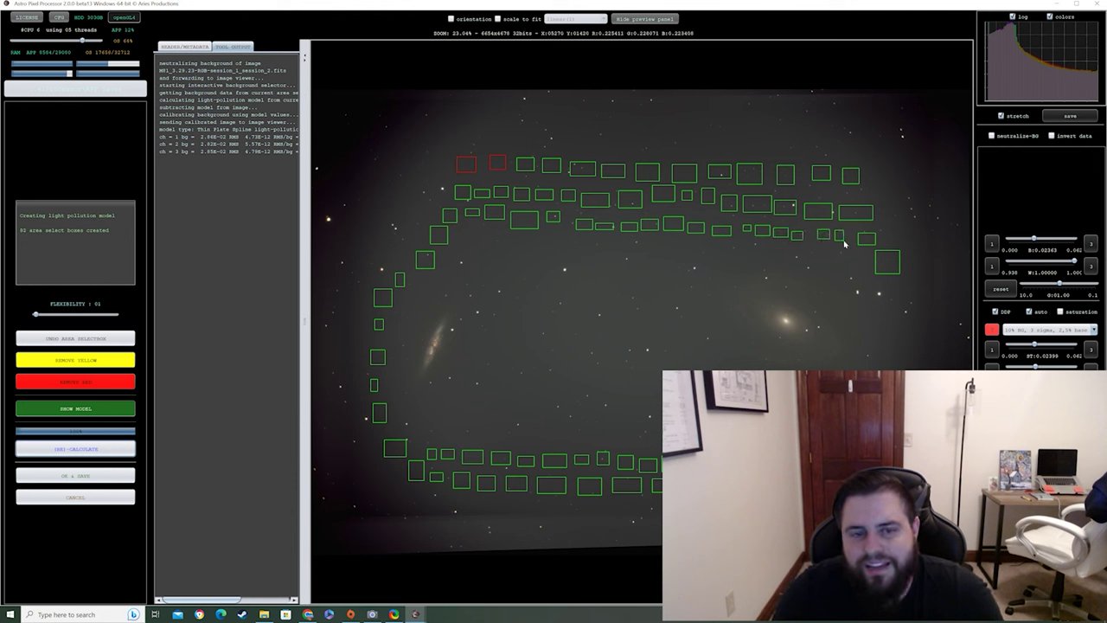
Step: Add another inner row of ten small samples running left to right below the top rows
left_click(485, 234)
left_click(503, 235)
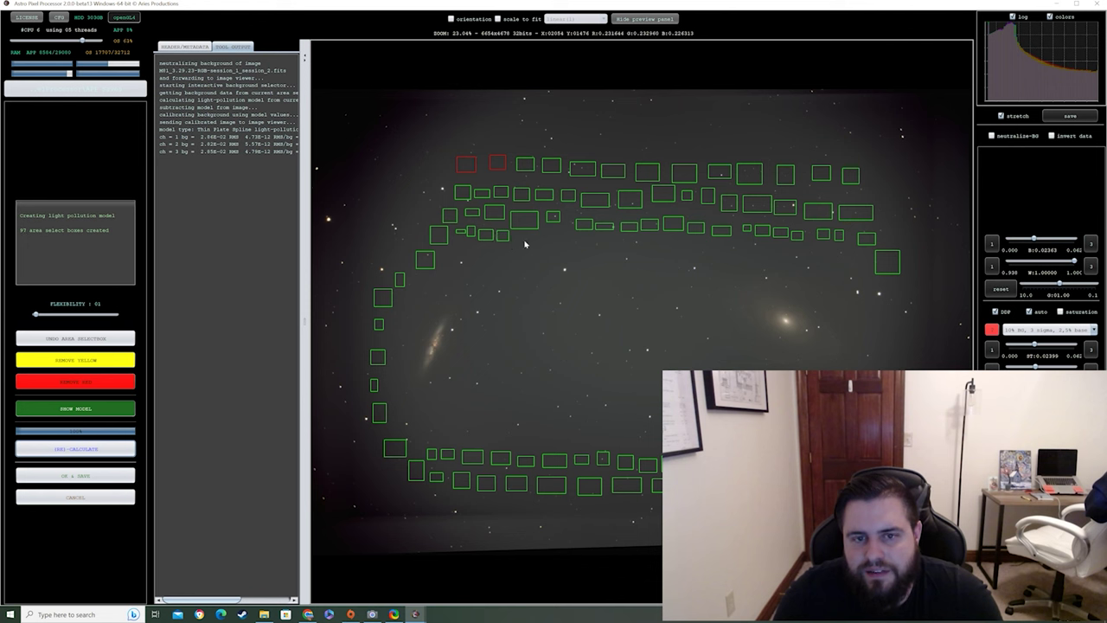
left_click(522, 240)
left_click(549, 239)
left_click(564, 239)
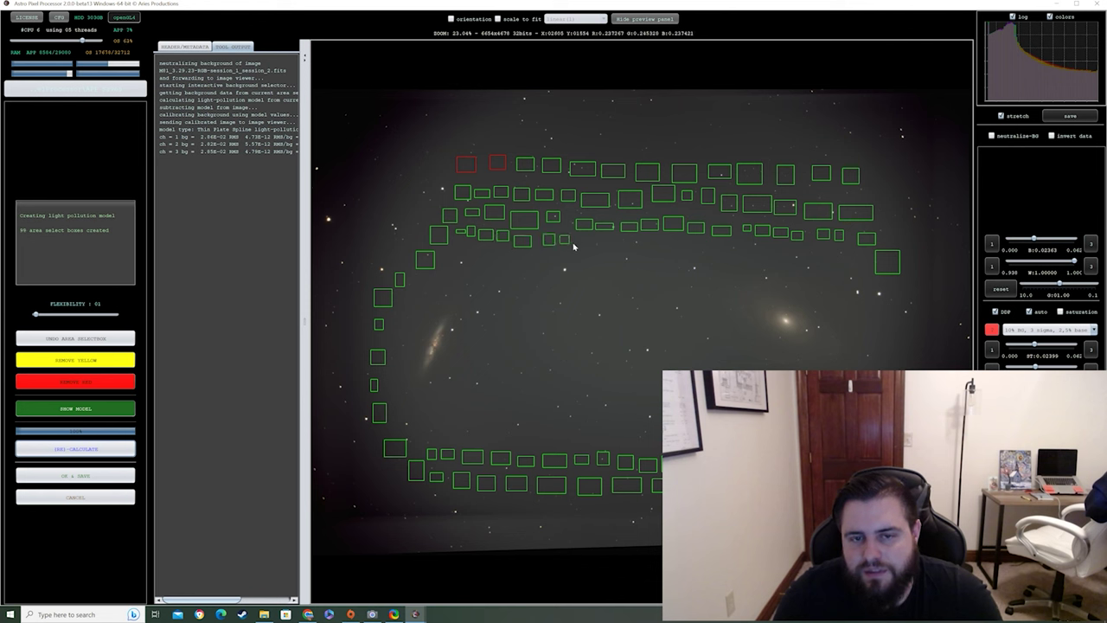
left_click(567, 245)
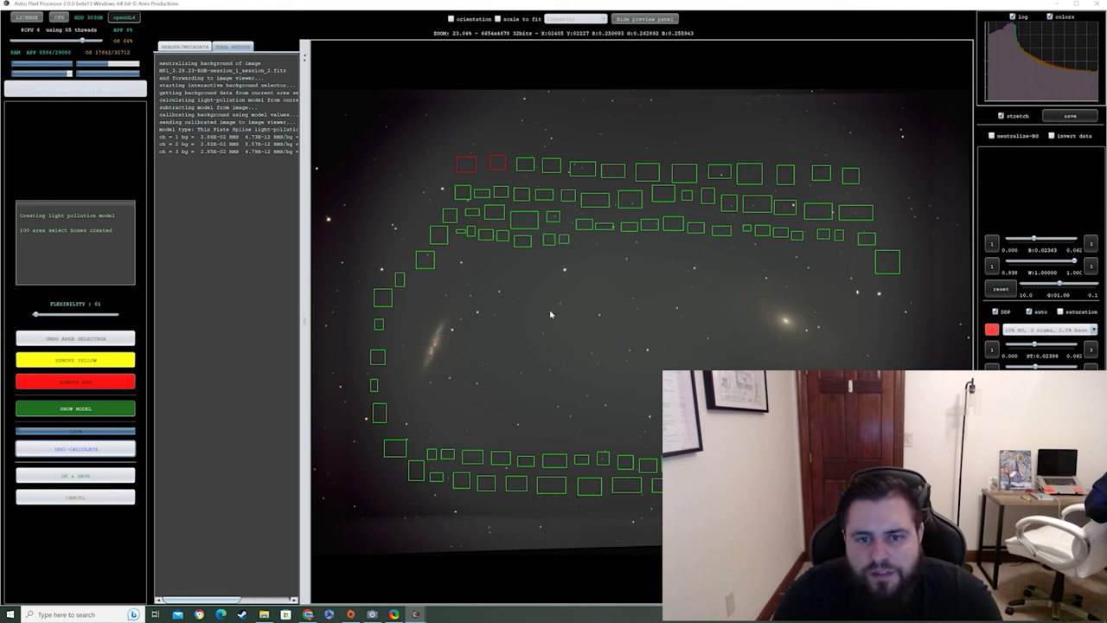
left_click(597, 244)
left_click(619, 243)
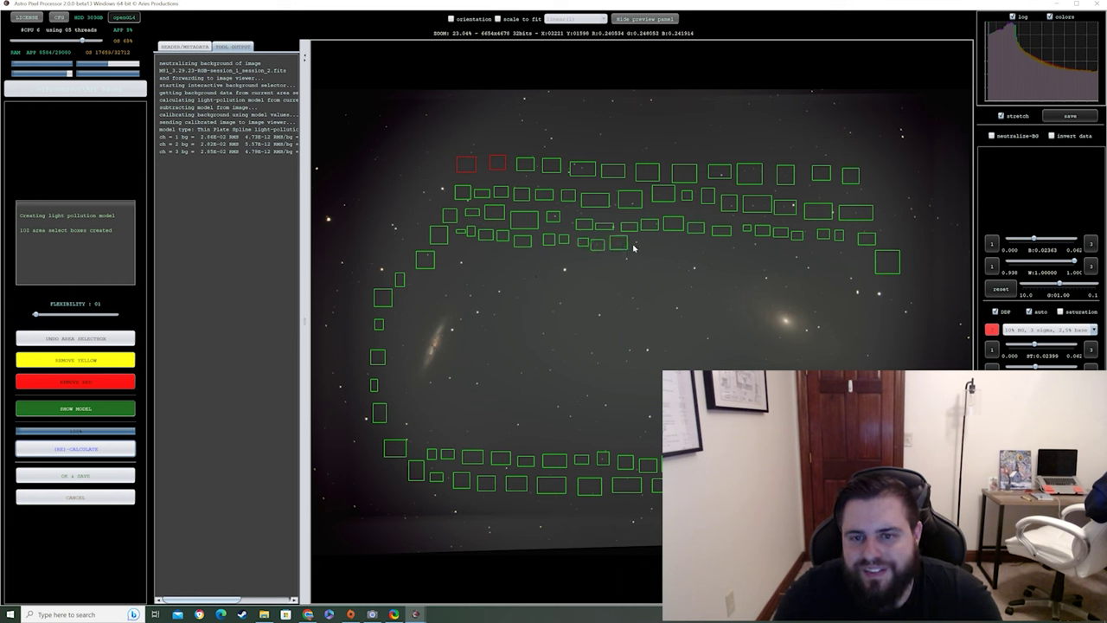
left_click(637, 246)
left_click(655, 247)
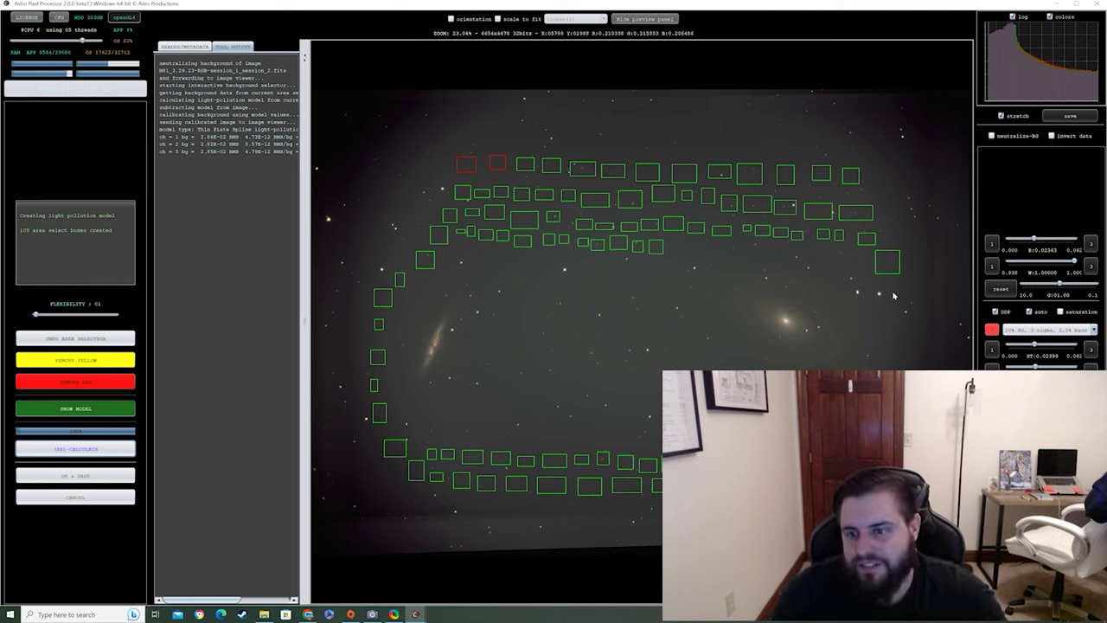
Step: Add samples right of the right-hand galaxy, above the bottom row and upper-left, then recalculate with 124 boxes
mouse_move(894, 296)
left_mouse_down()
mouse_move(887, 287)
mouse_move(908, 325)
left_mouse_up()
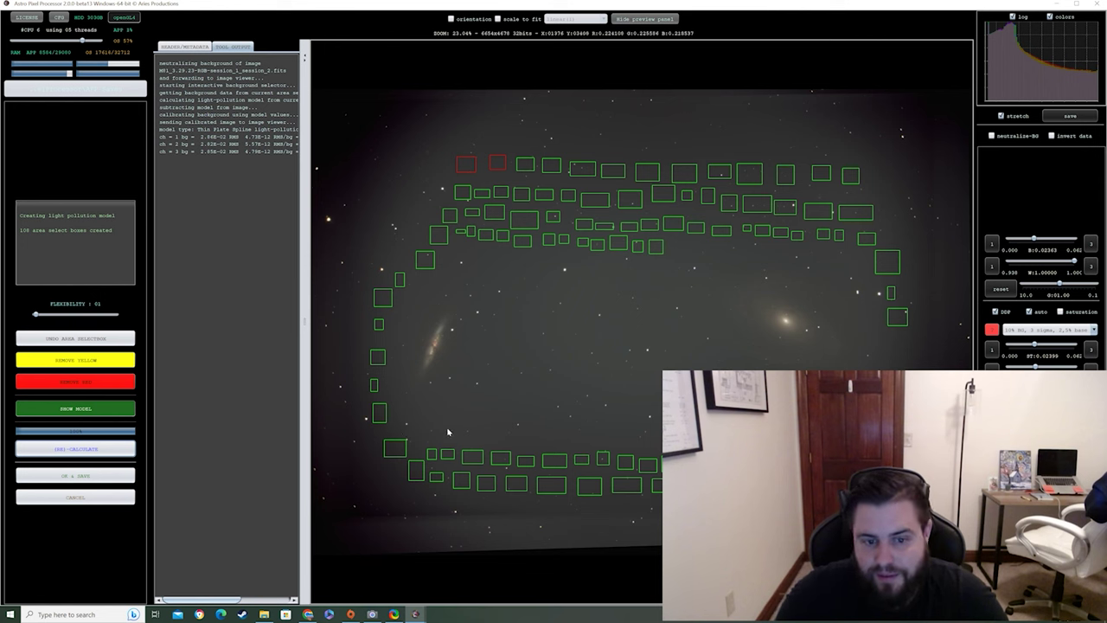
mouse_move(448, 431)
left_mouse_down()
mouse_move(527, 447)
mouse_move(664, 443)
left_mouse_up()
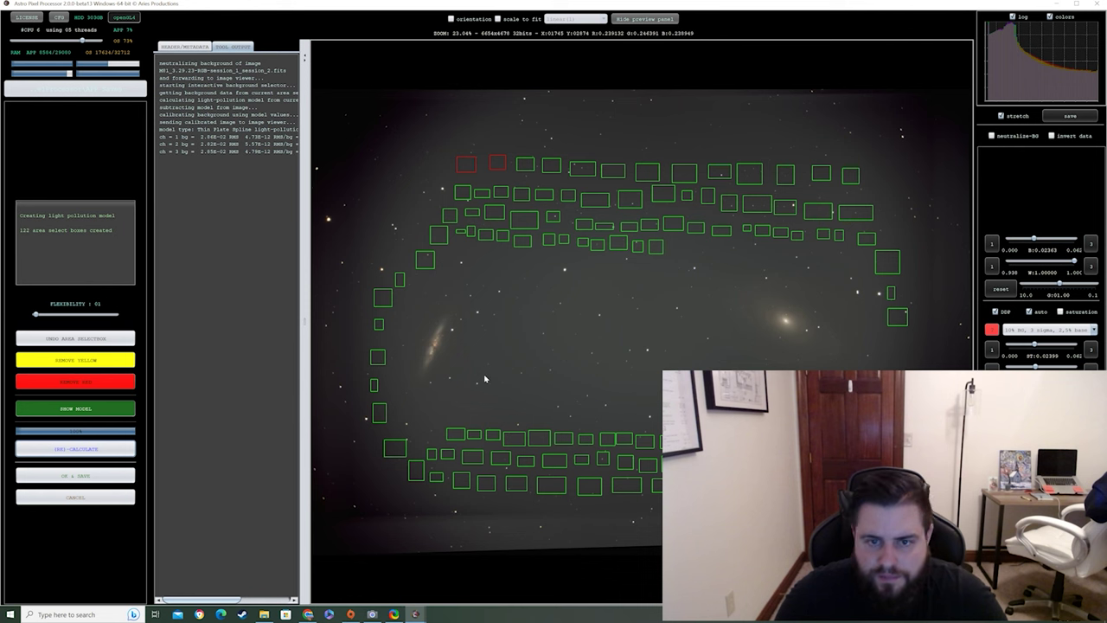
left_click(598, 202)
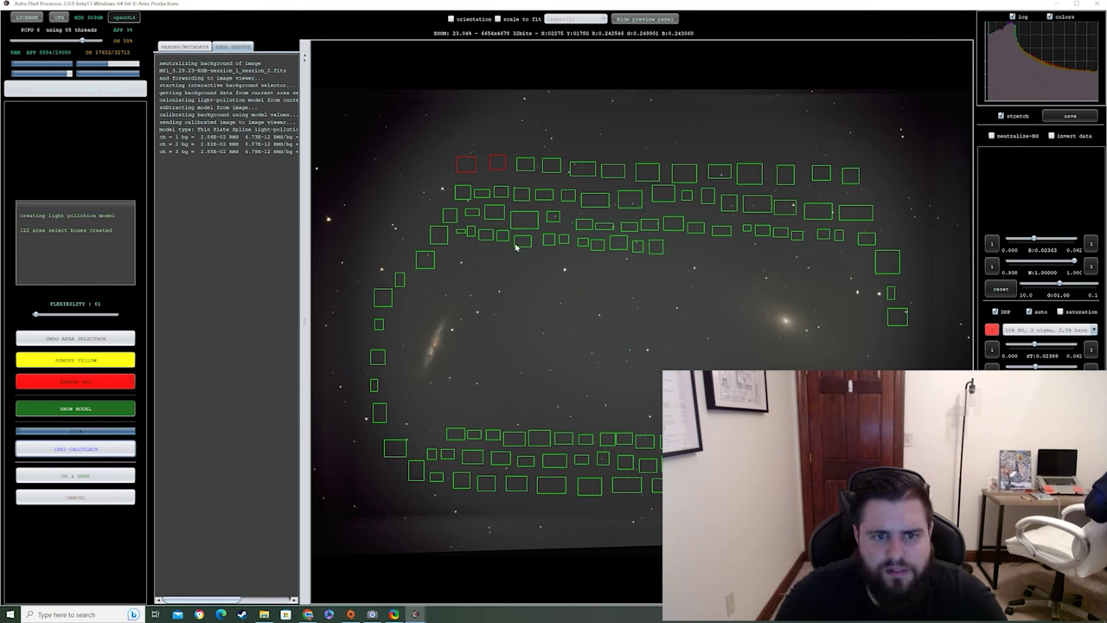
mouse_move(387, 241)
left_mouse_down()
mouse_move(406, 263)
mouse_move(421, 240)
left_mouse_up()
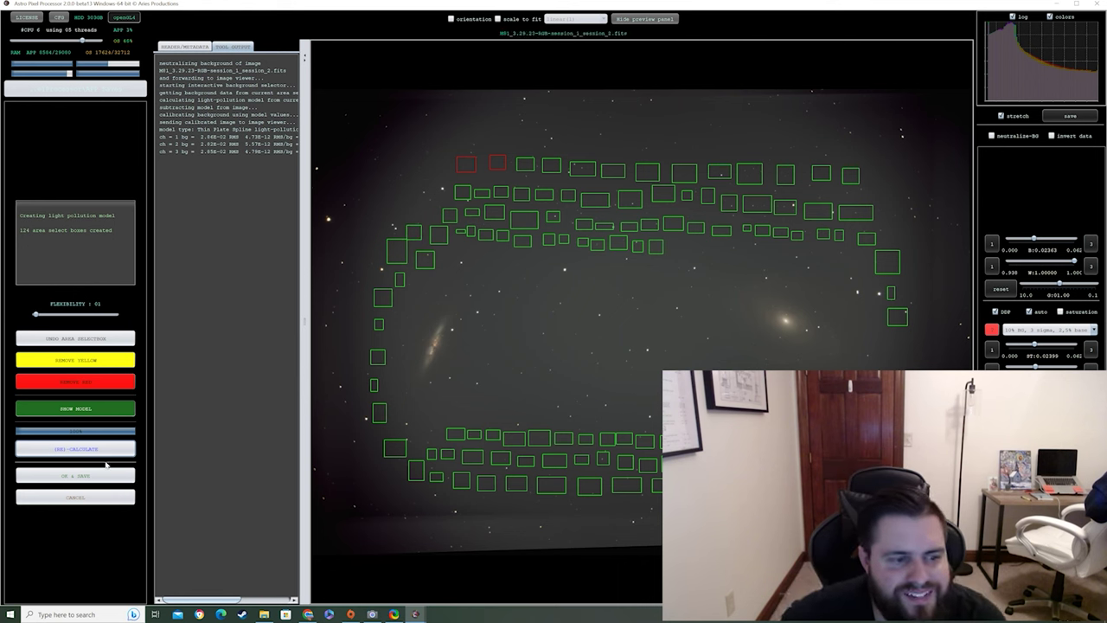
left_click(109, 450)
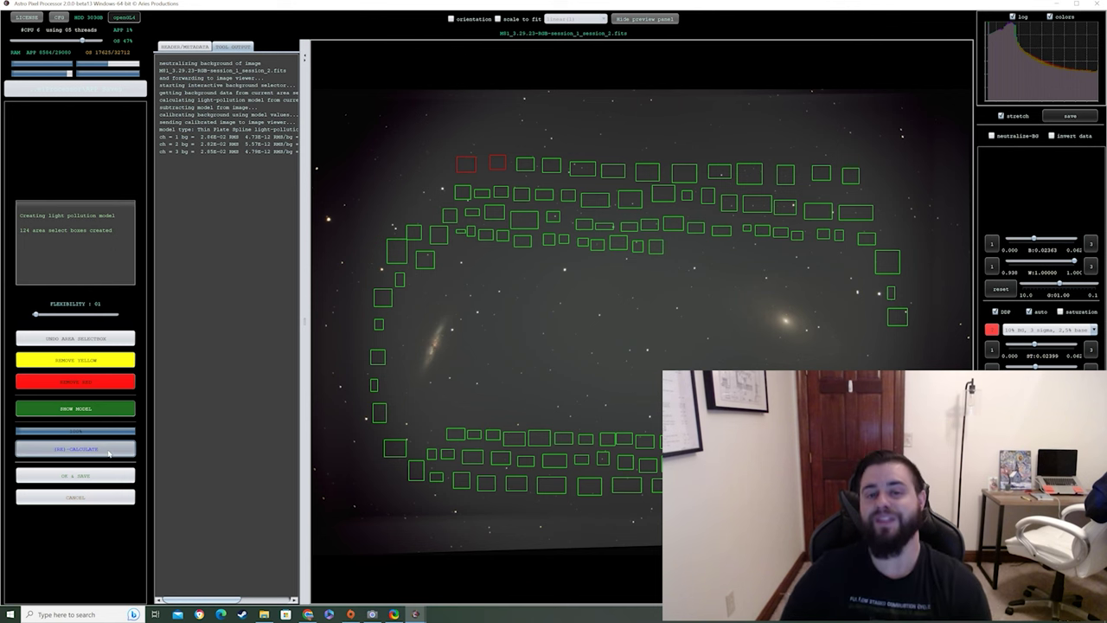
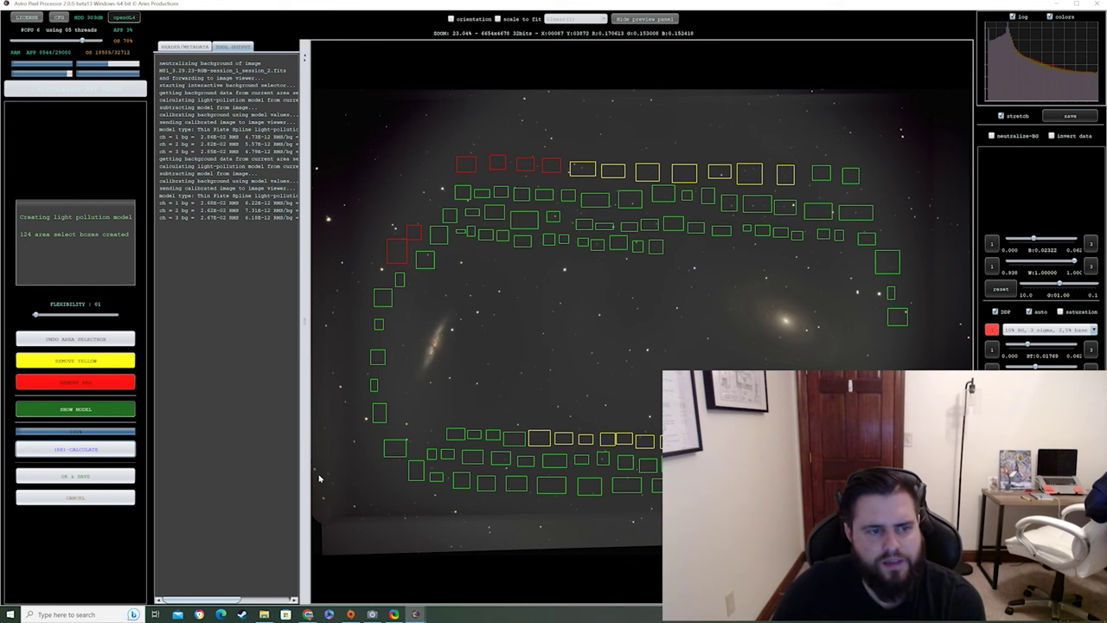
Step: Save the background-corrected M81 image as a 16-bit, 2000 DPI TIFF with 'No light Pollution' appended to its name
left_click(104, 475)
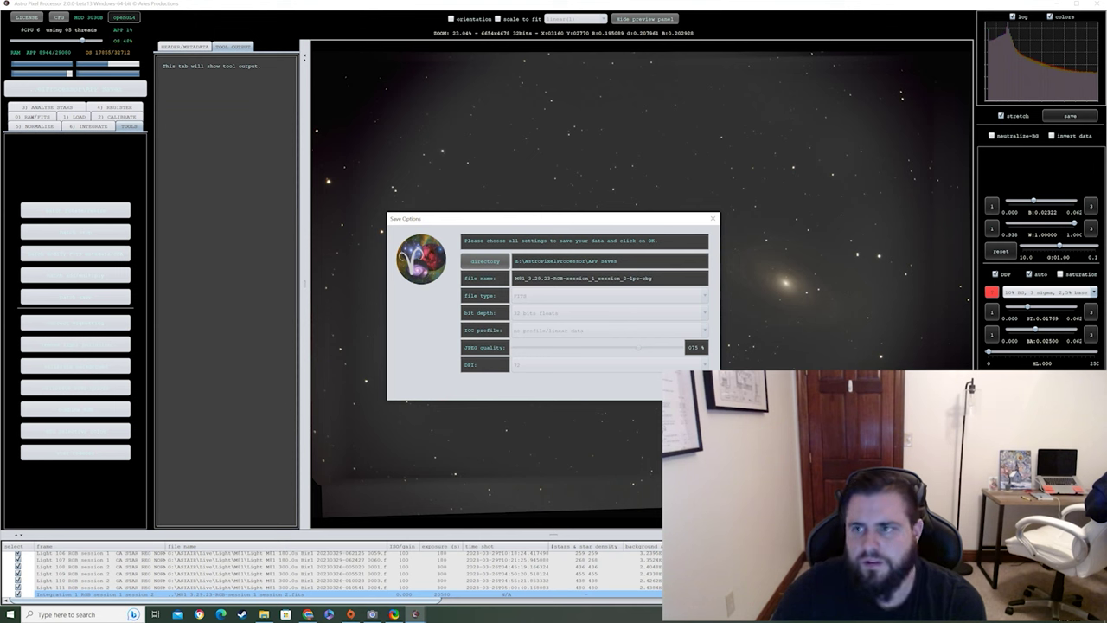
key("Return")
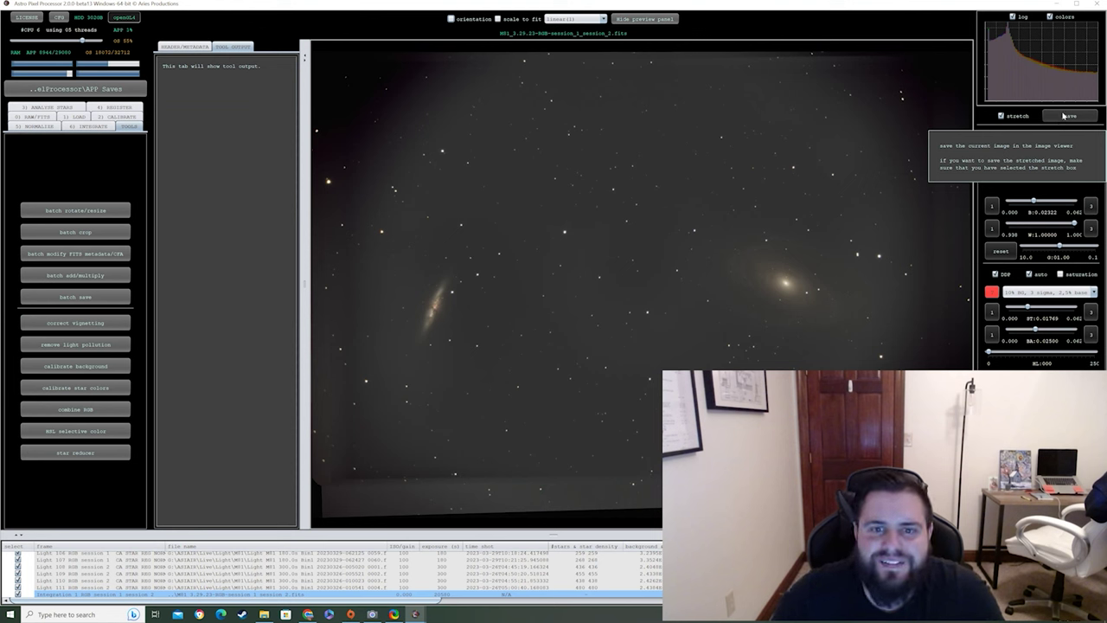
left_click(1066, 116)
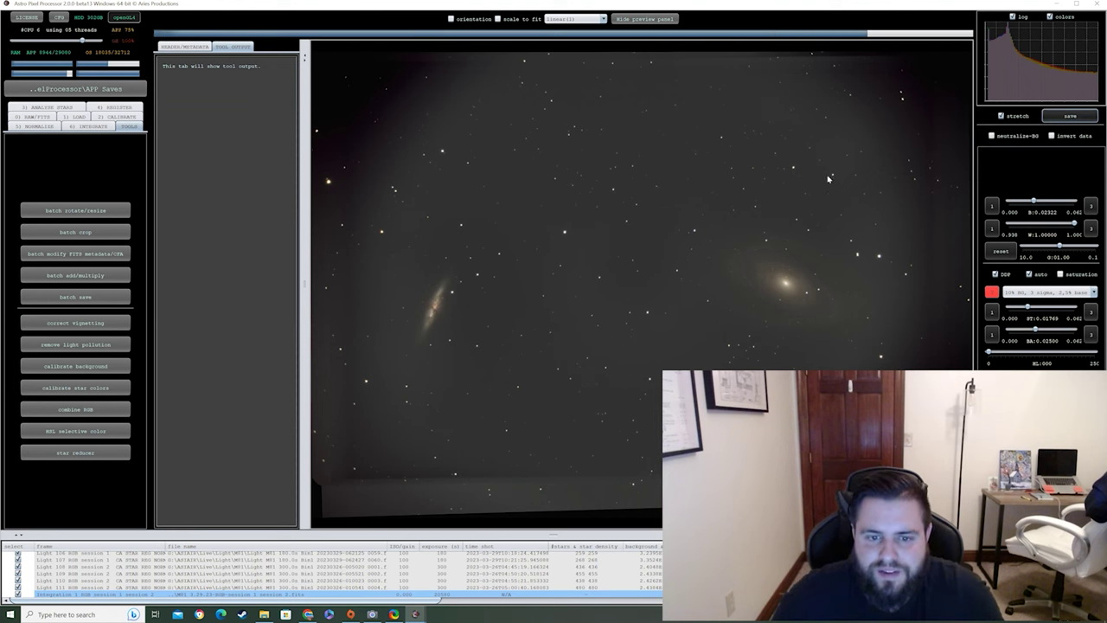
left_click(606, 364)
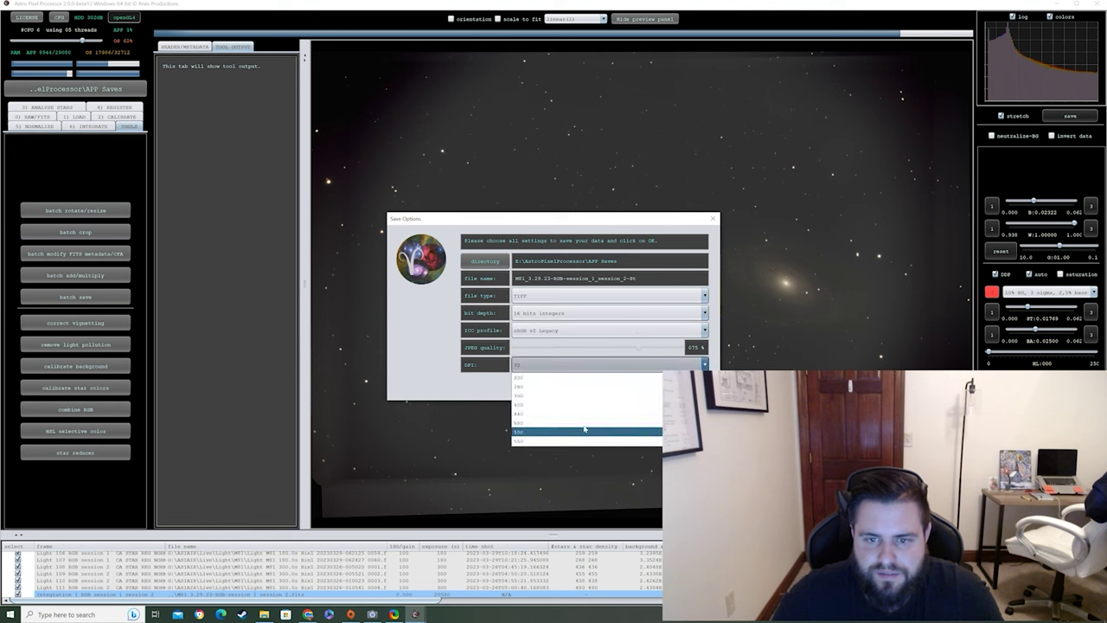
scroll(585, 424, "down", 1)
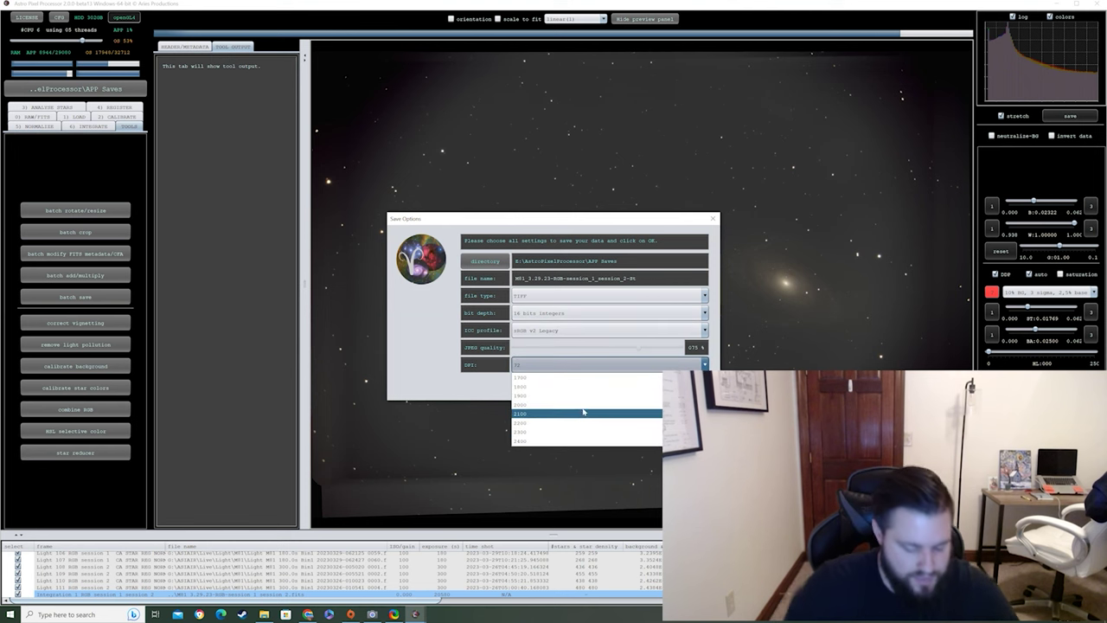
left_click(585, 411)
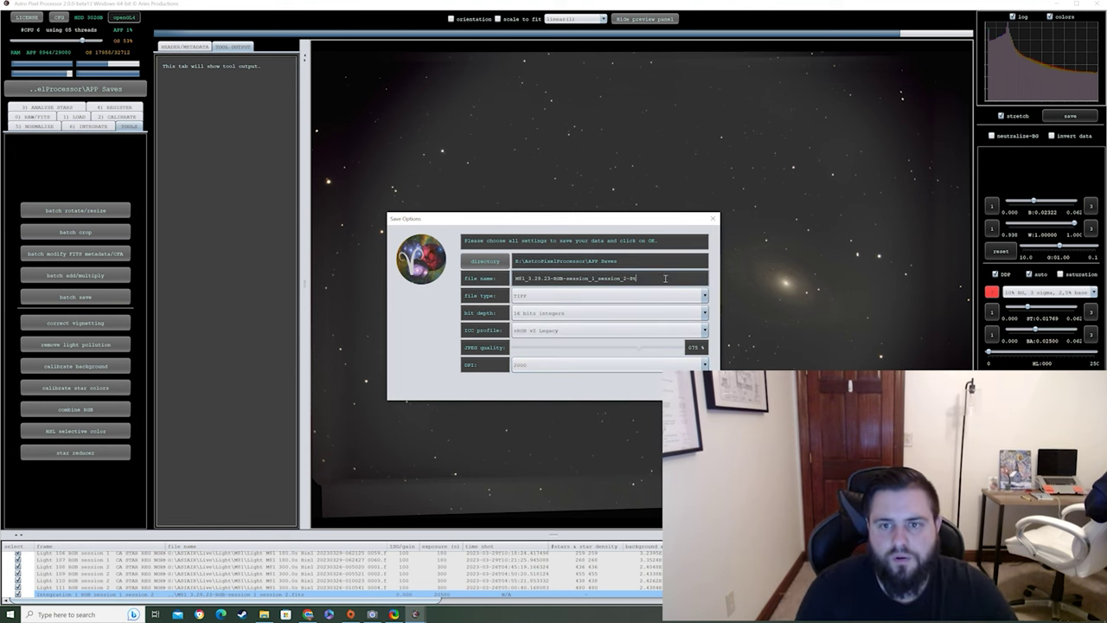
type("a")
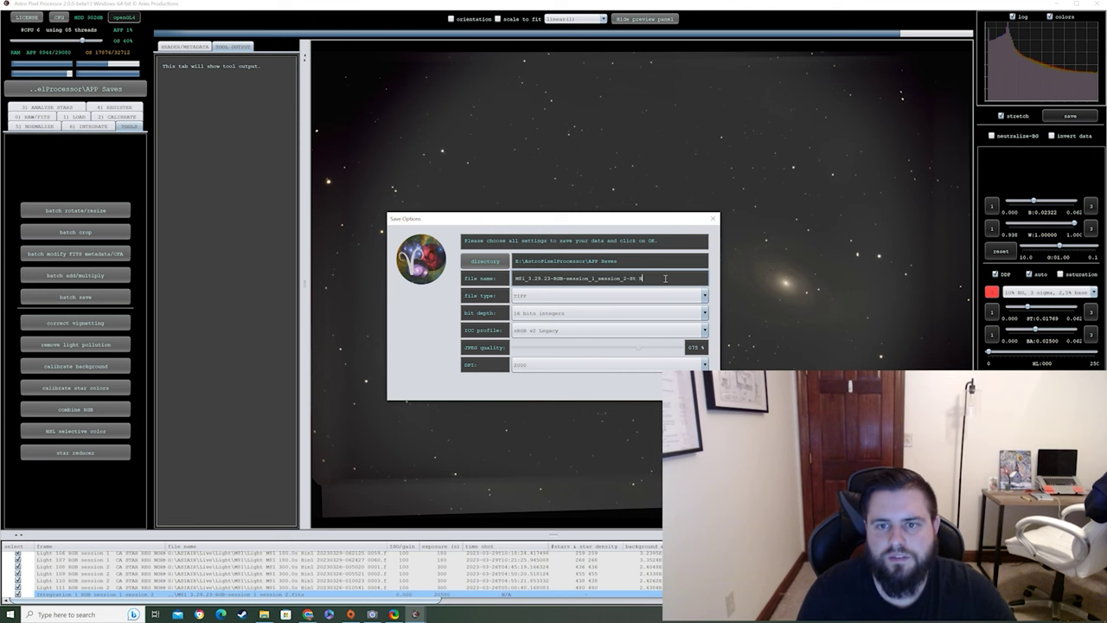
type("No light")
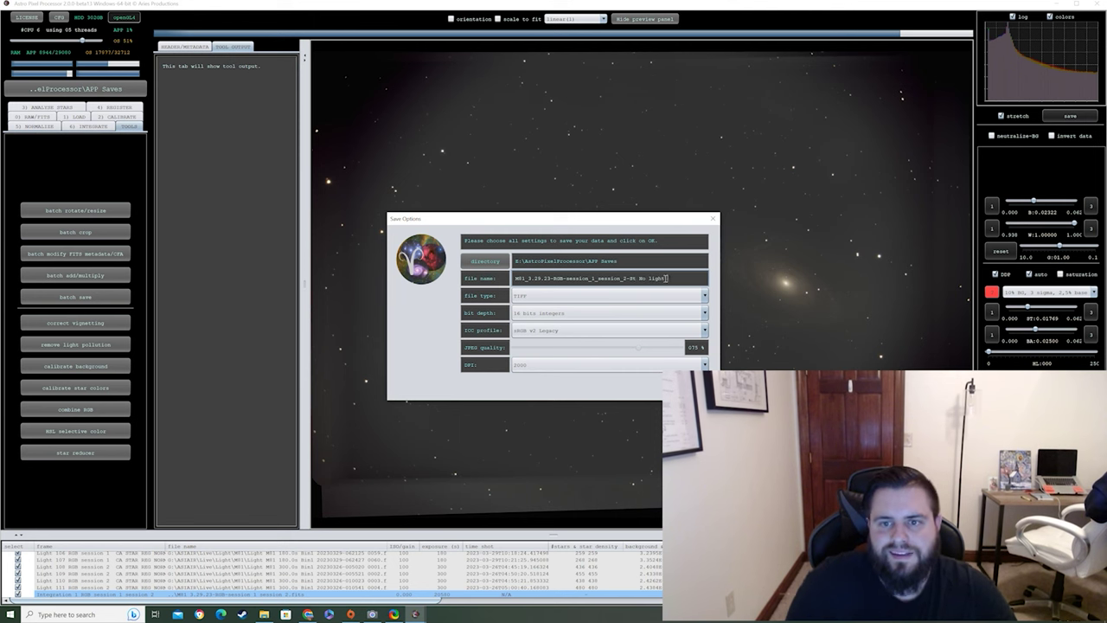
type(" Pollution")
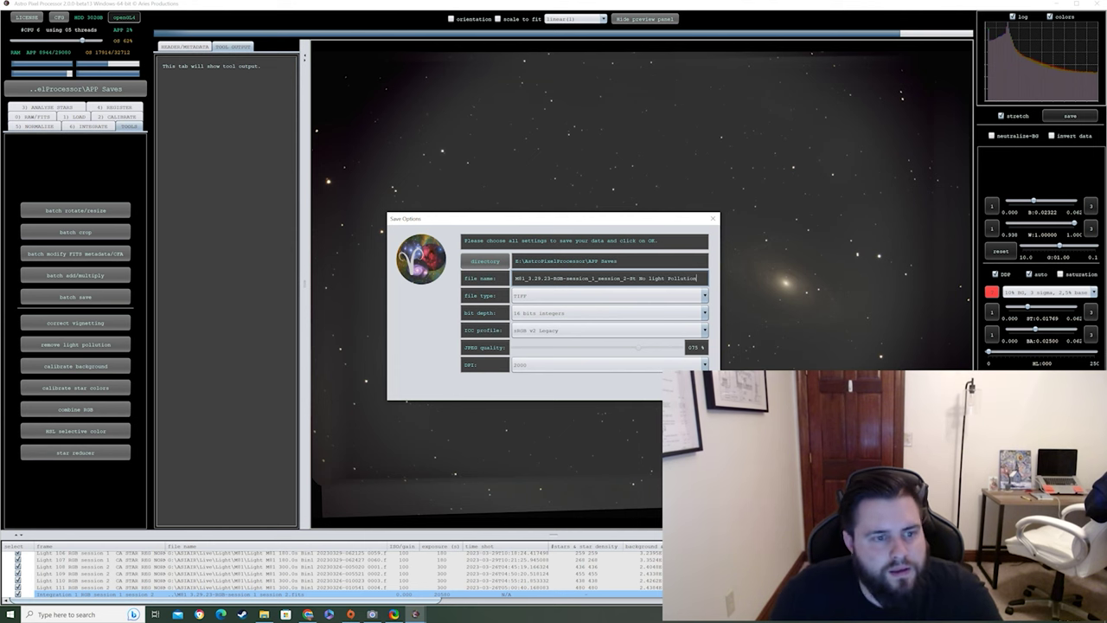
key("Return")
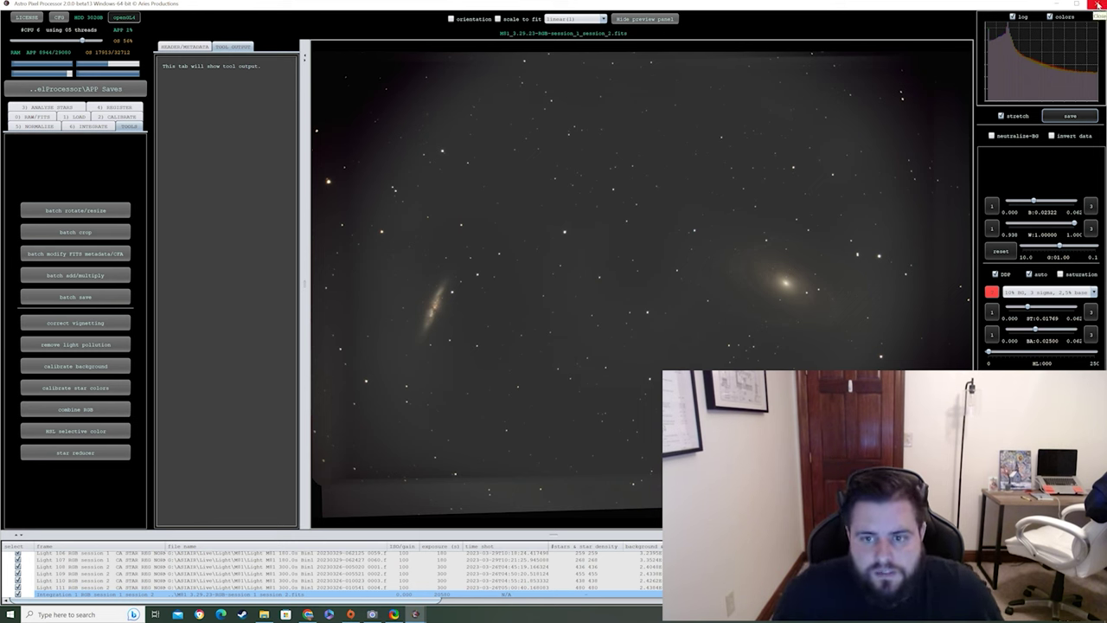
Step: Close Astro Pixel Processor, minimize ShareX and bring up File Explorer
left_click(1098, 5)
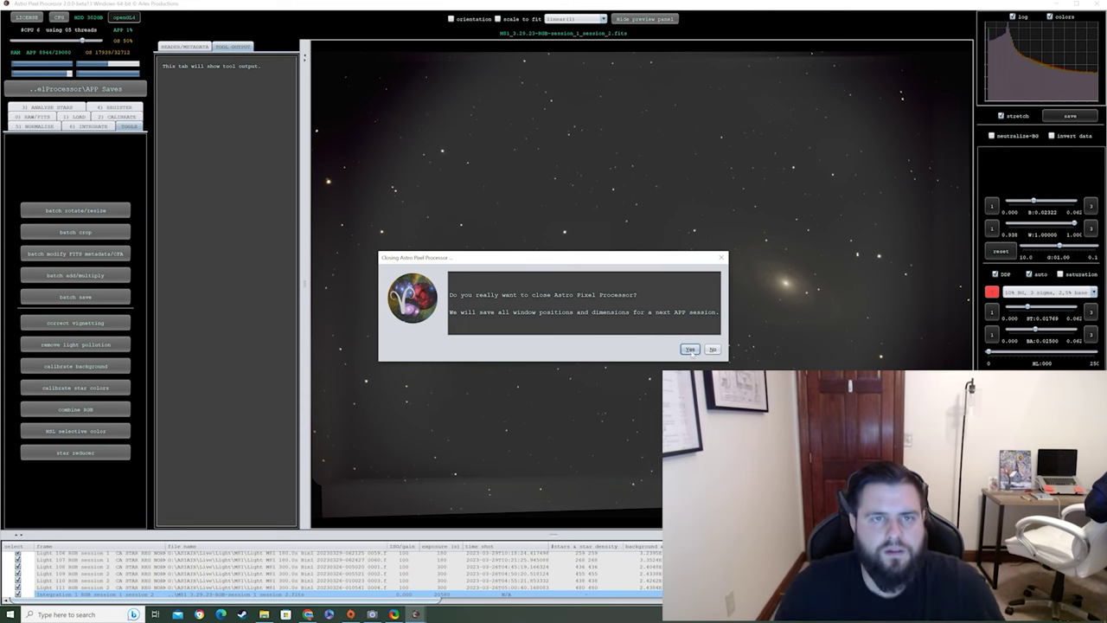
left_click(690, 349)
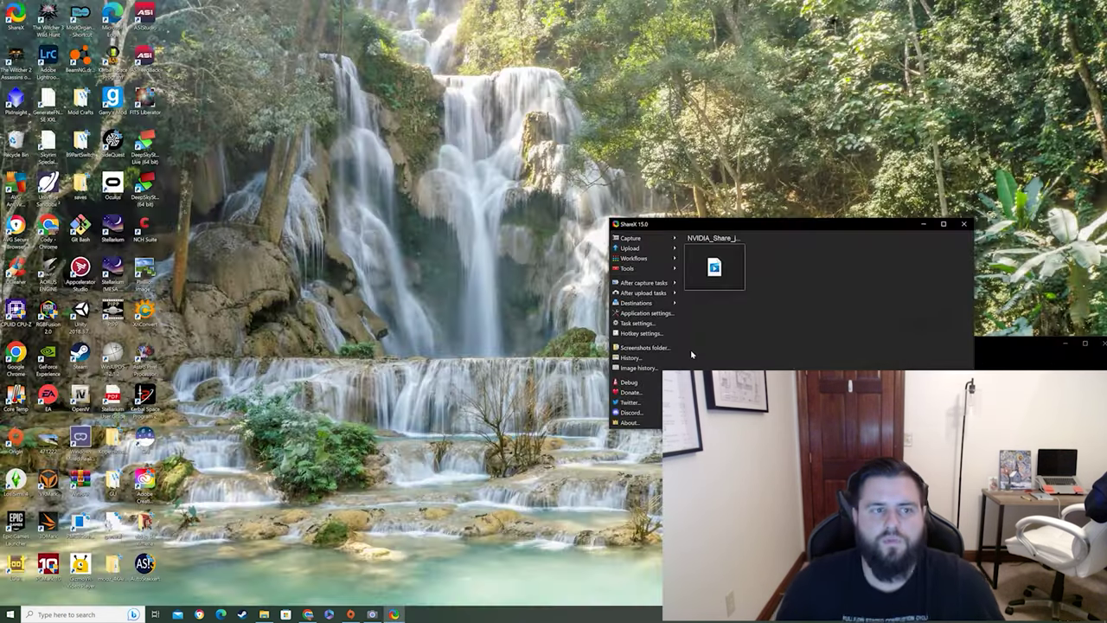
left_click(922, 224)
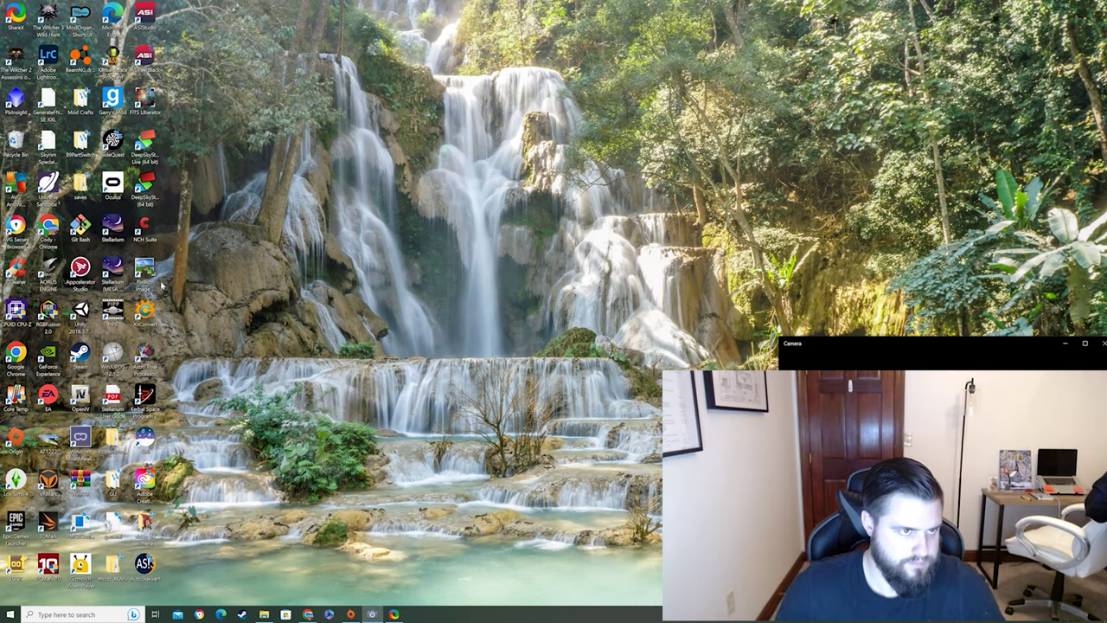
left_click(264, 615)
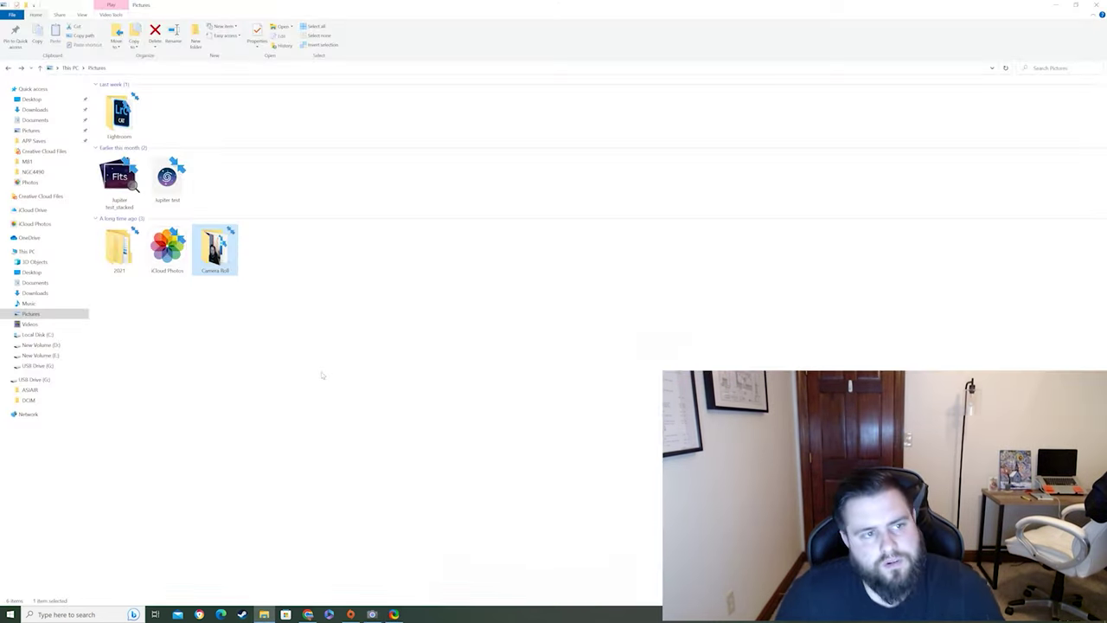
Step: Navigate to New Volume (E:) > AstroPixelProcessor > APP Saves
left_click(68, 356)
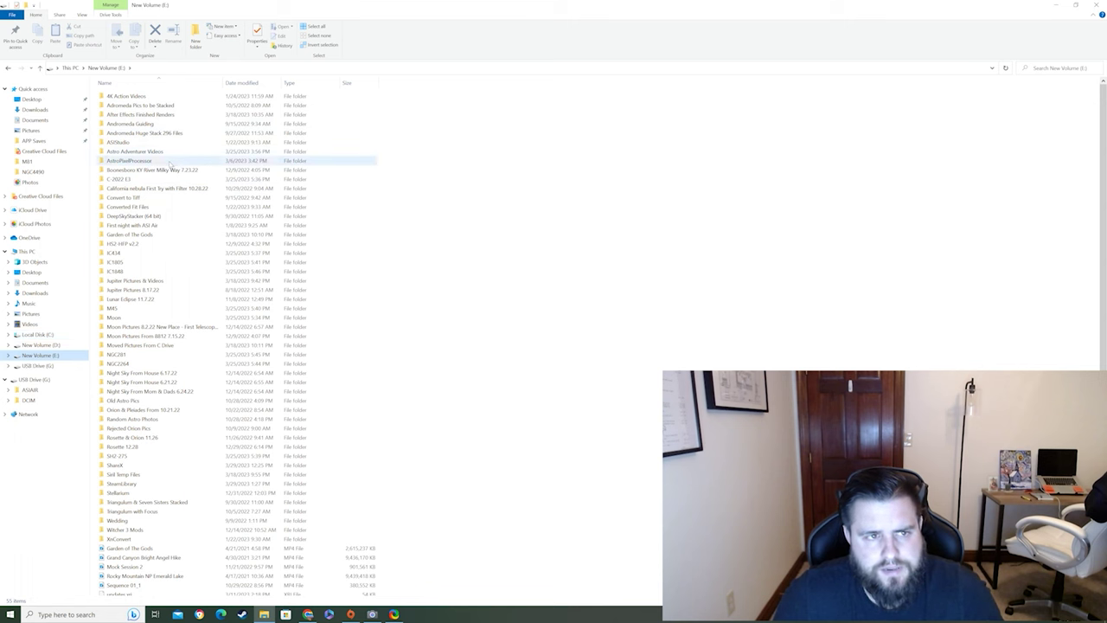
double_click(169, 163)
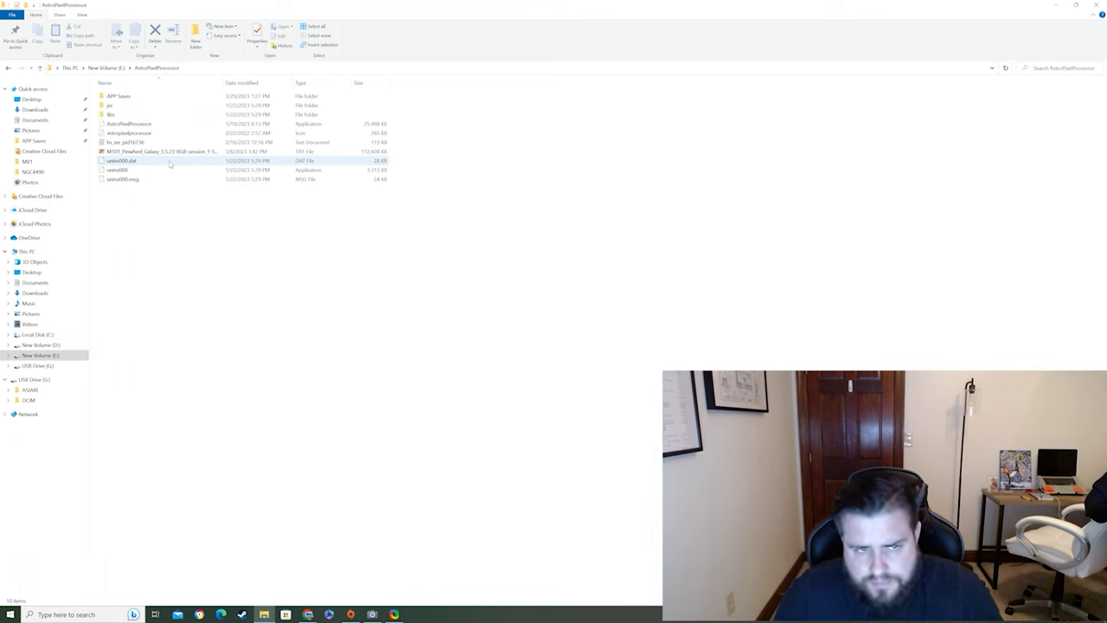
double_click(167, 99)
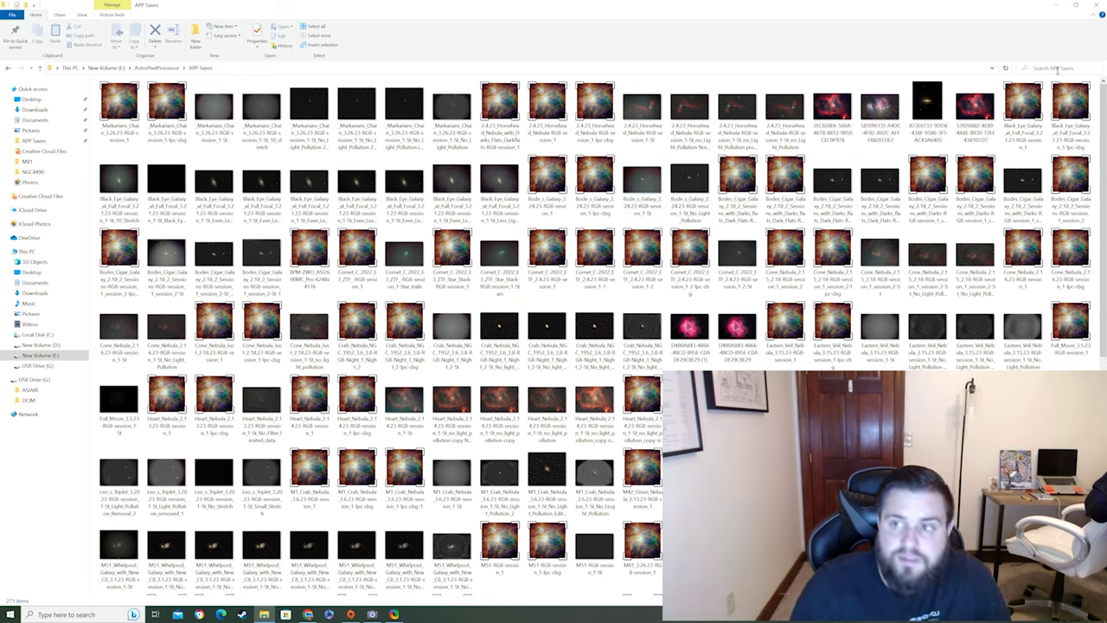
Step: Search the folder for 'm81' and bring up the context menu of the first result
left_click(1057, 69)
type("m81")
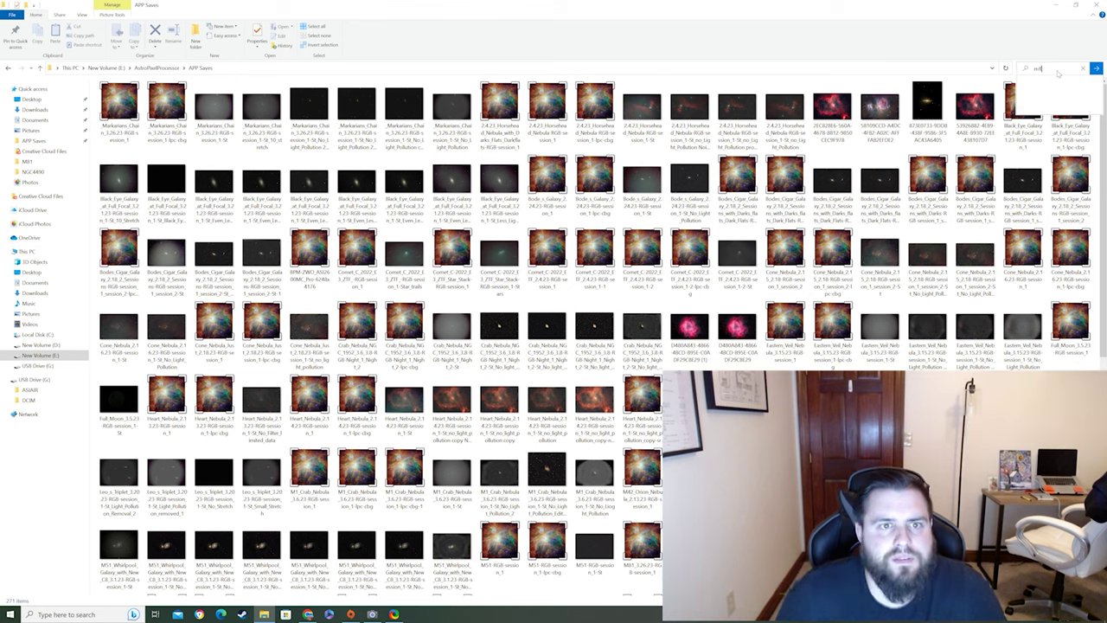
key("Return")
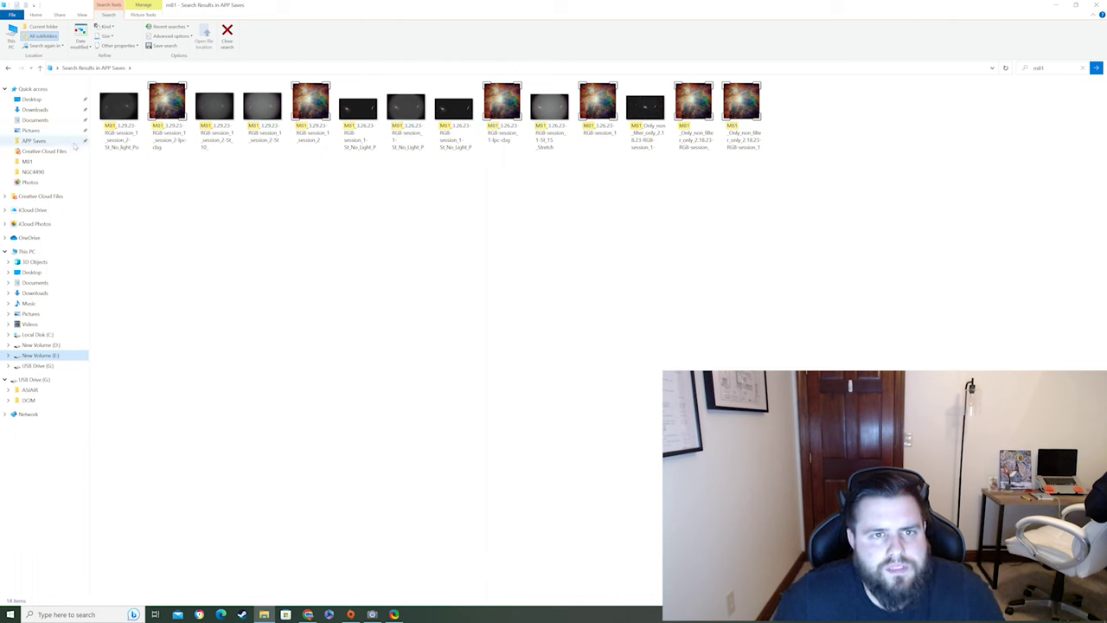
mouse_move(126, 134)
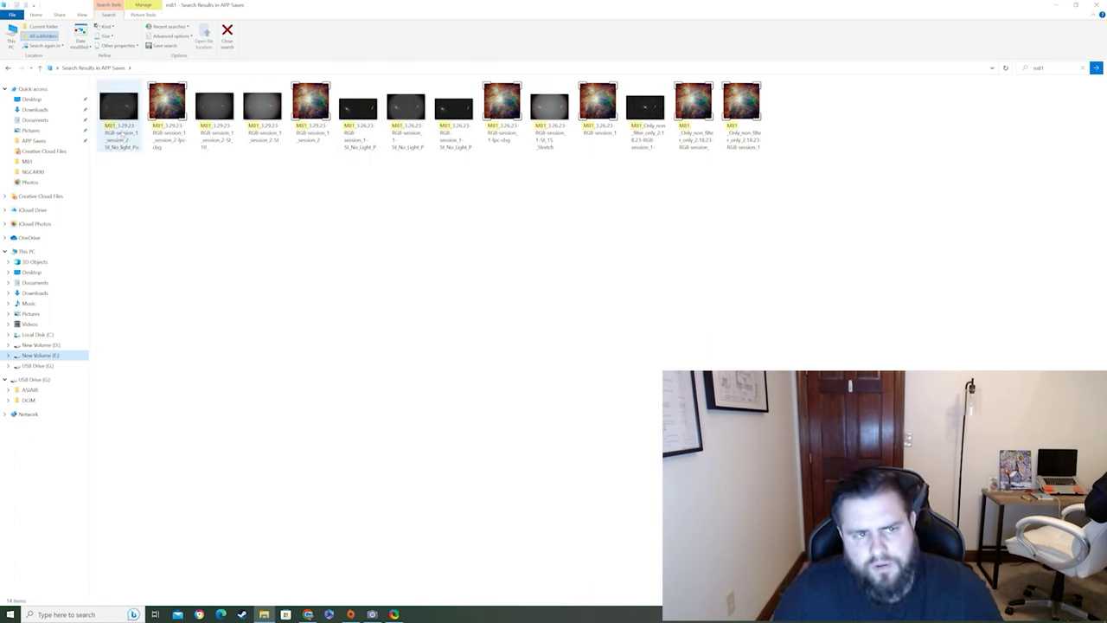
right_click(126, 132)
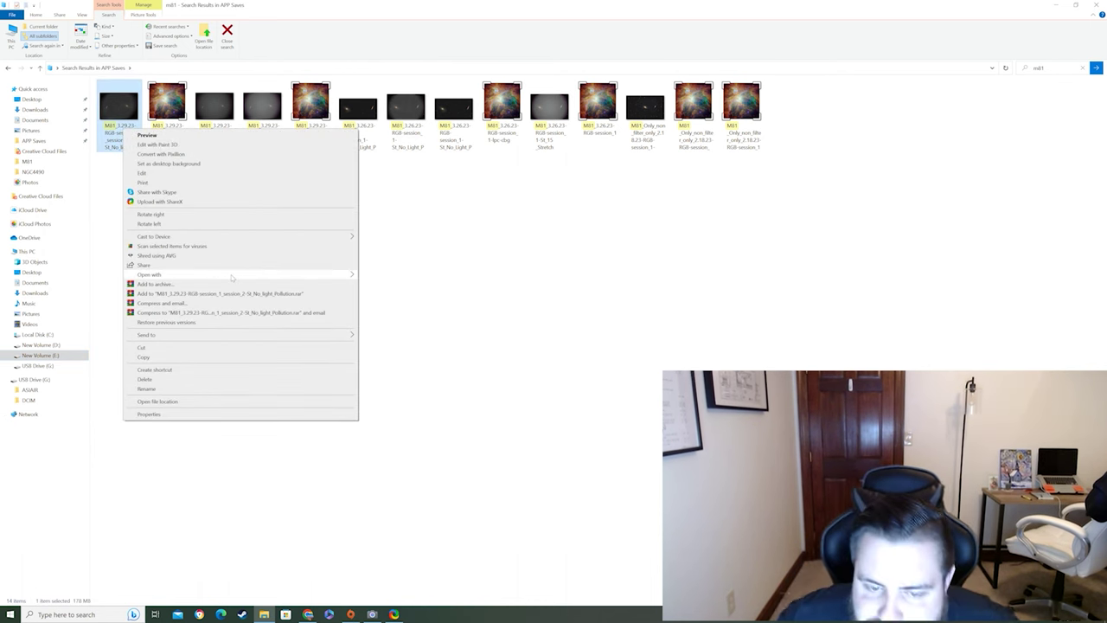
Step: Open the M81 TIFF in Photoshop 2023 and crop all four edges to 5748 × 3622 px
mouse_move(329, 274)
left_click(368, 276)
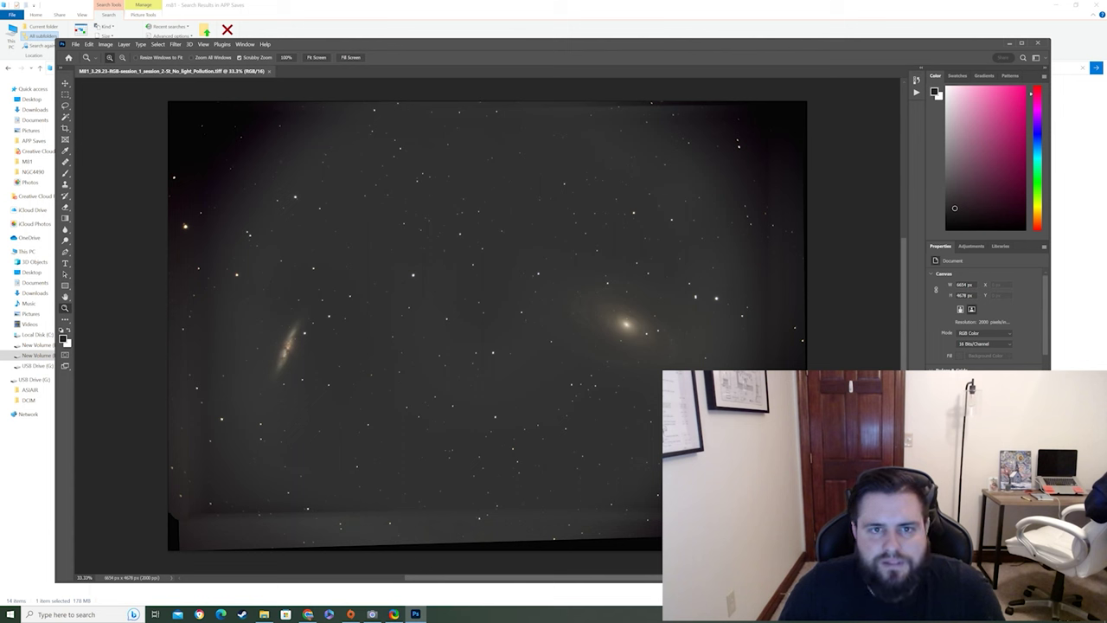
left_click(64, 127)
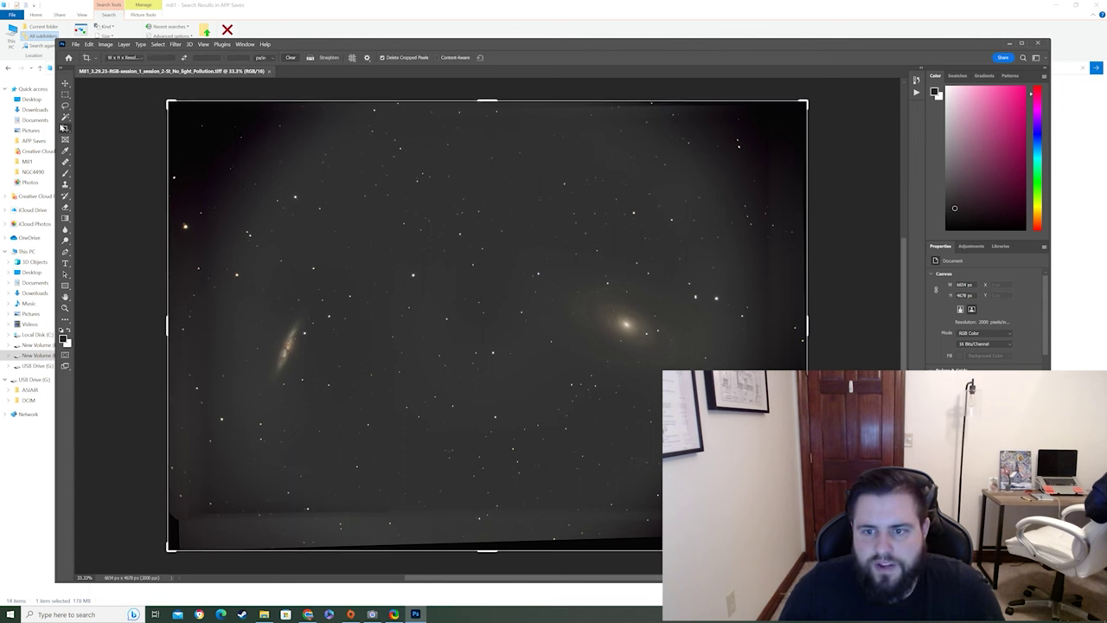
left_click_drag(484, 102, 486, 126)
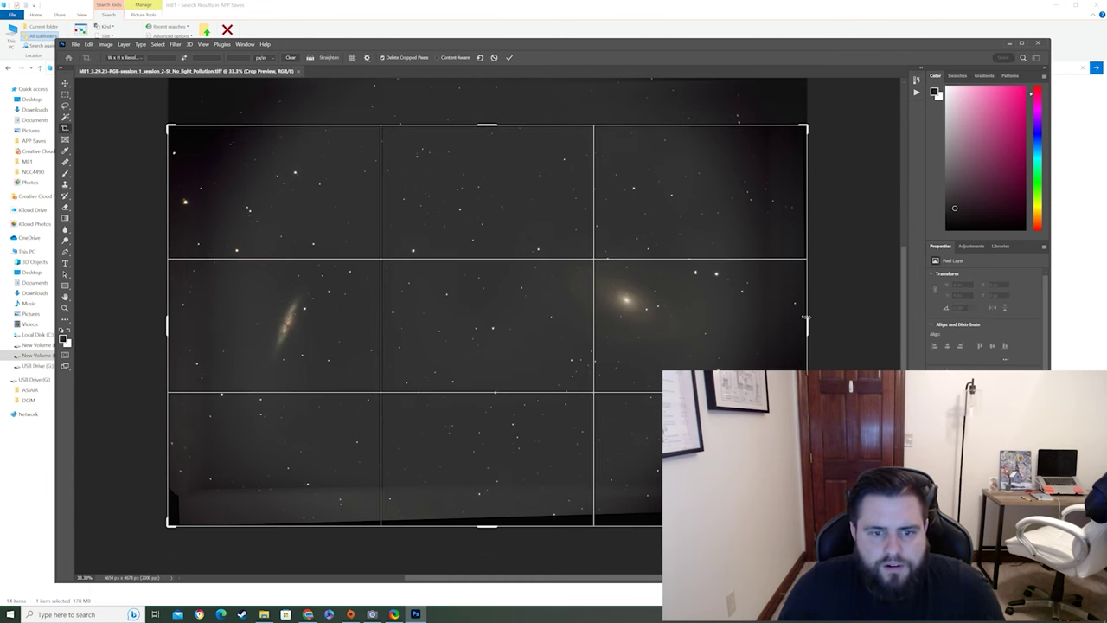
left_click_drag(807, 322, 782, 322)
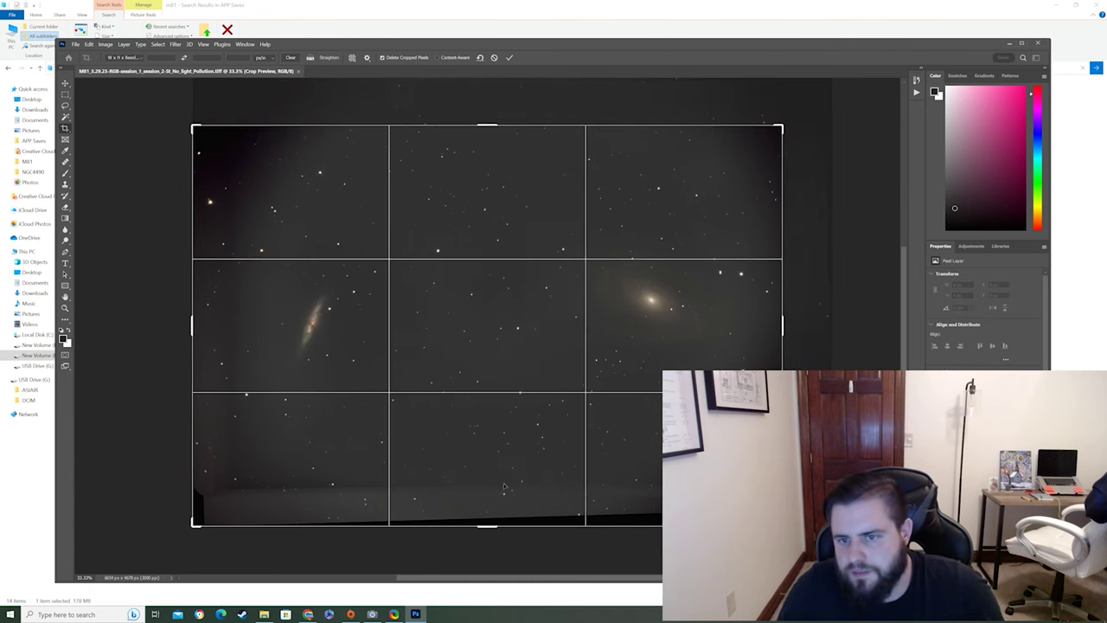
left_click_drag(482, 524, 488, 499)
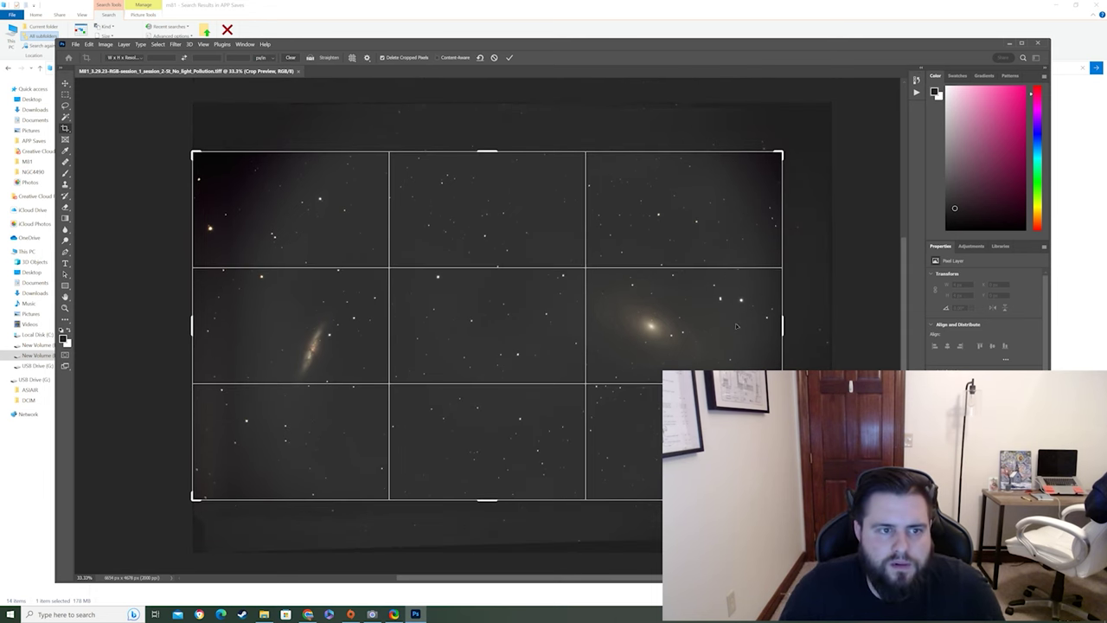
scroll(734, 352, "up", 2)
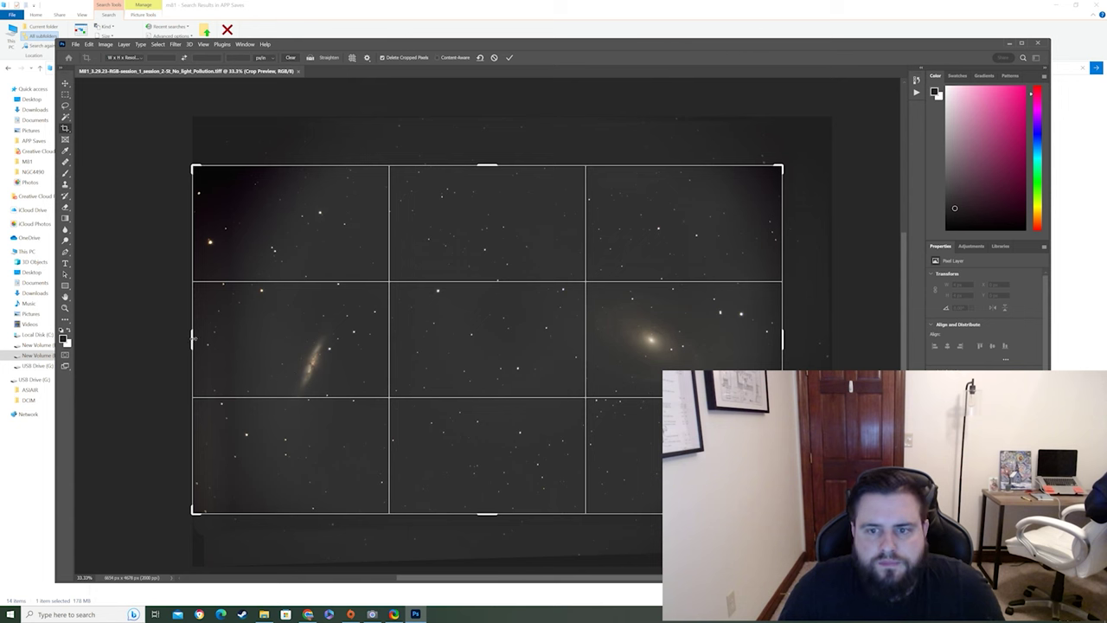
left_click_drag(193, 340, 211, 342)
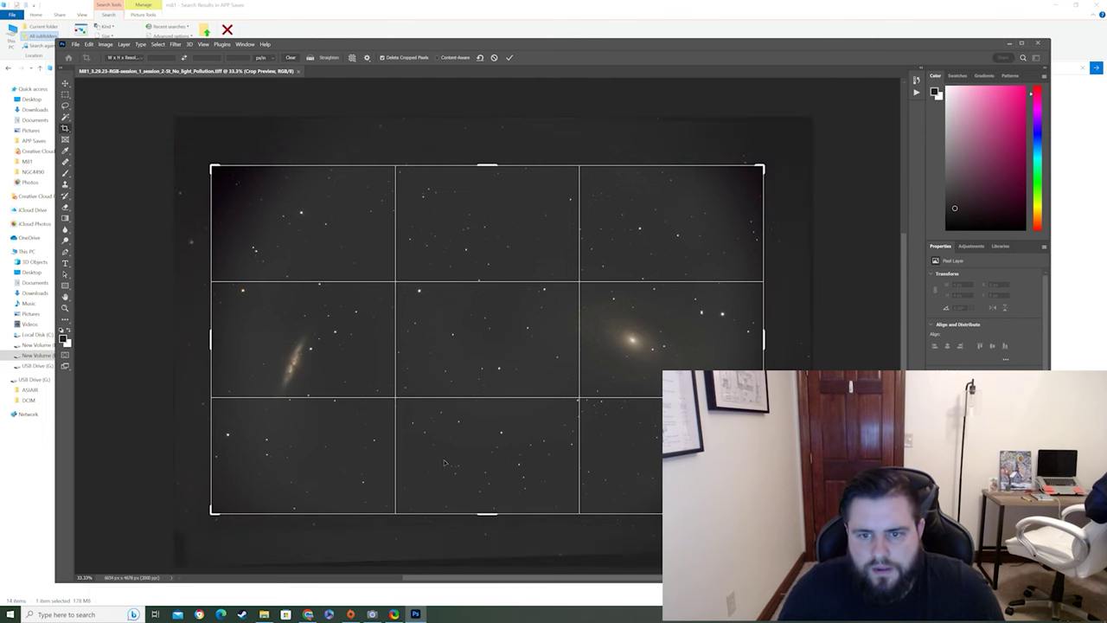
left_click(509, 57)
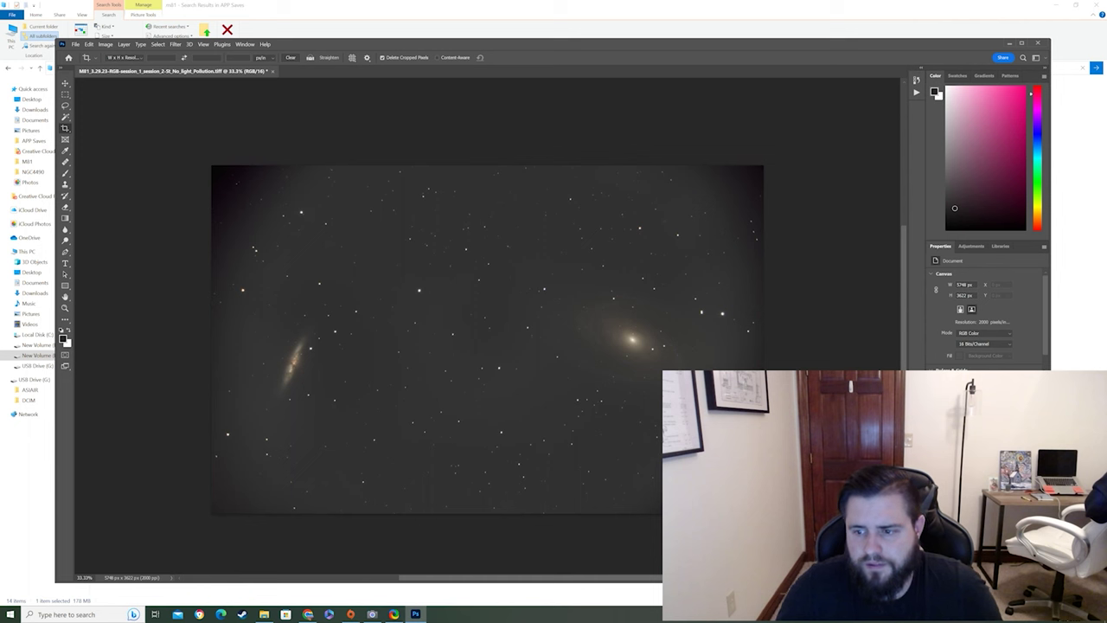
Step: Duplicate the background layer, create a clipboard-sized new document, and paste the star-field image into it
key("ctrl+alt+j")
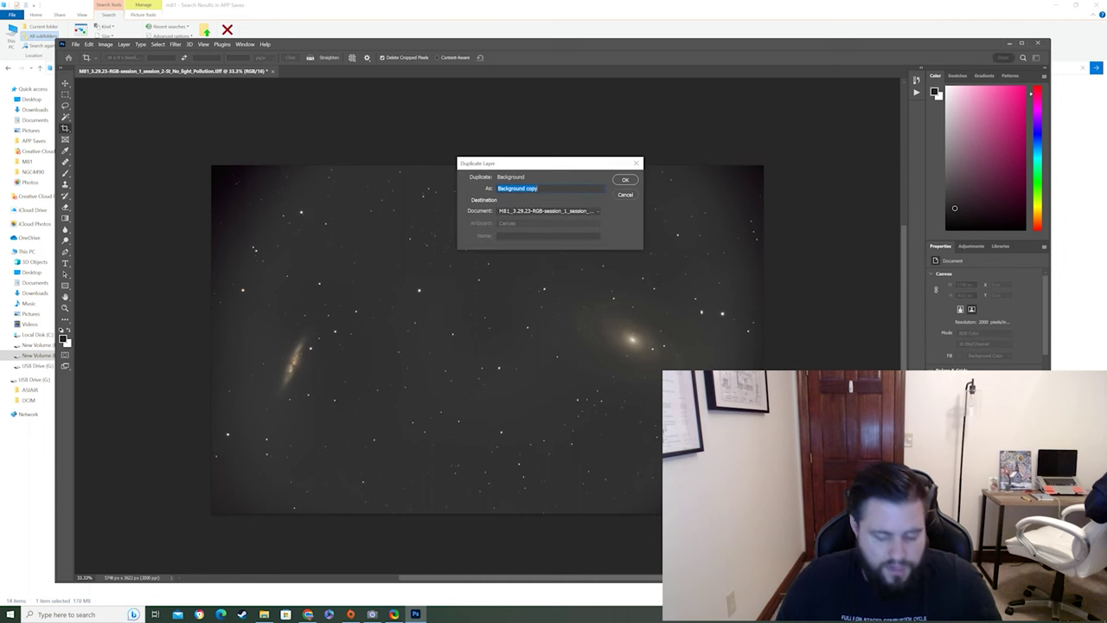
left_click(624, 180)
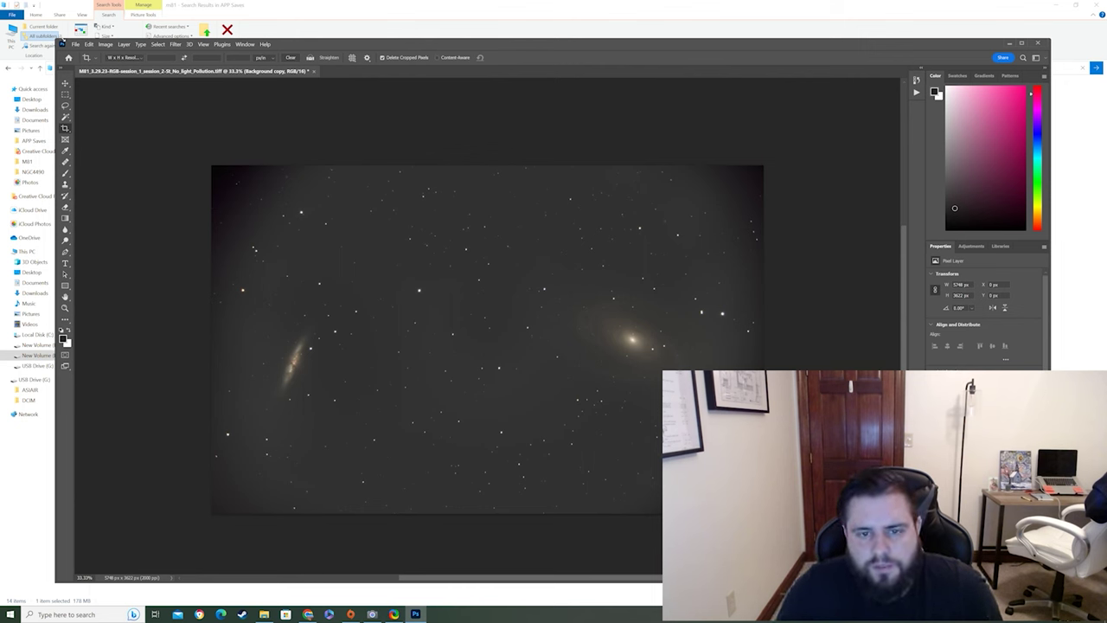
left_click(75, 44)
left_click(77, 54)
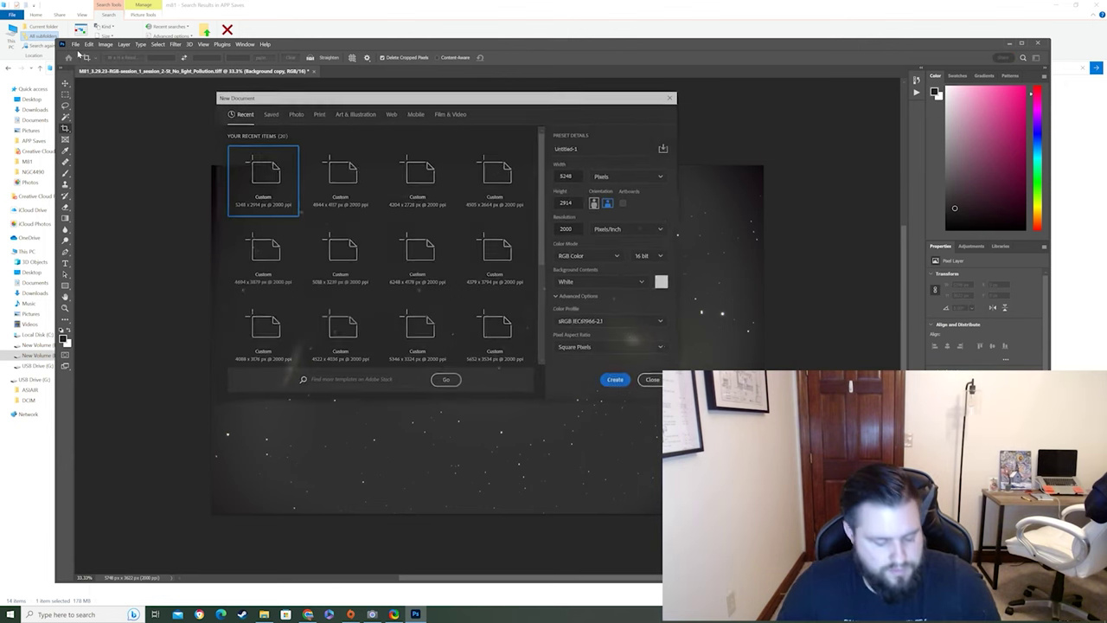
left_click(620, 382)
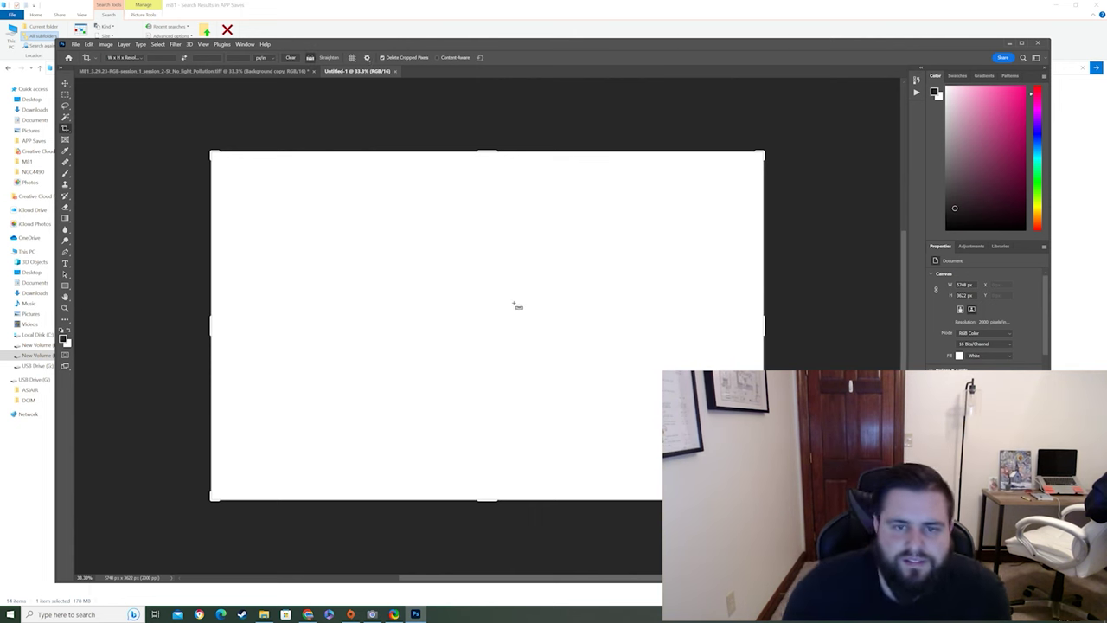
key("ctrl+v")
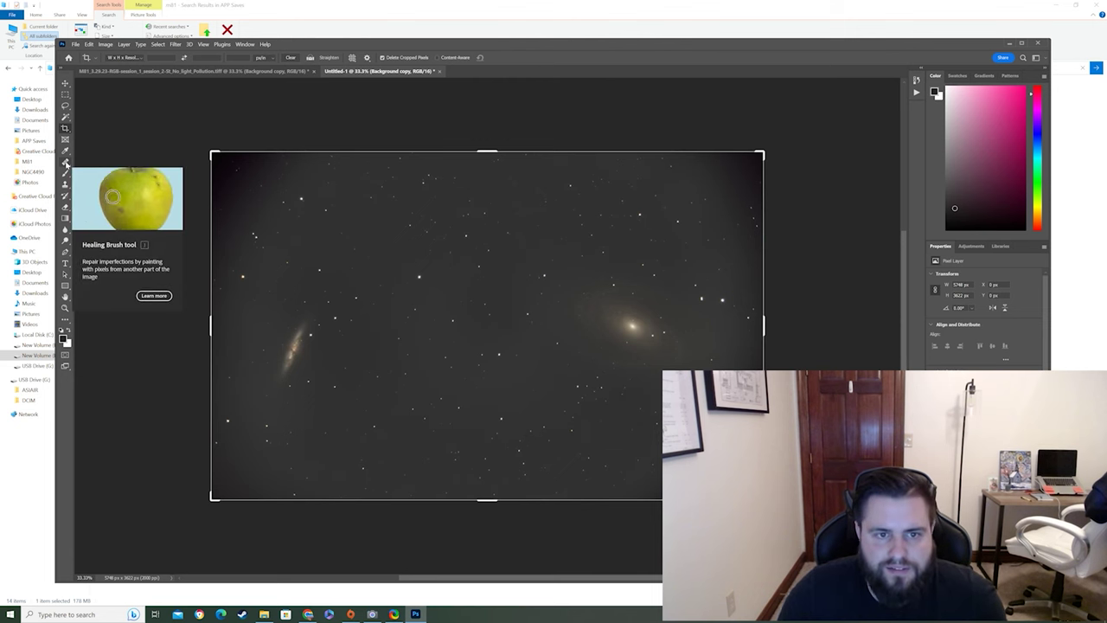
Step: Heal out M82 on the left and M81 on the right with the Healing Brush
left_click(65, 163)
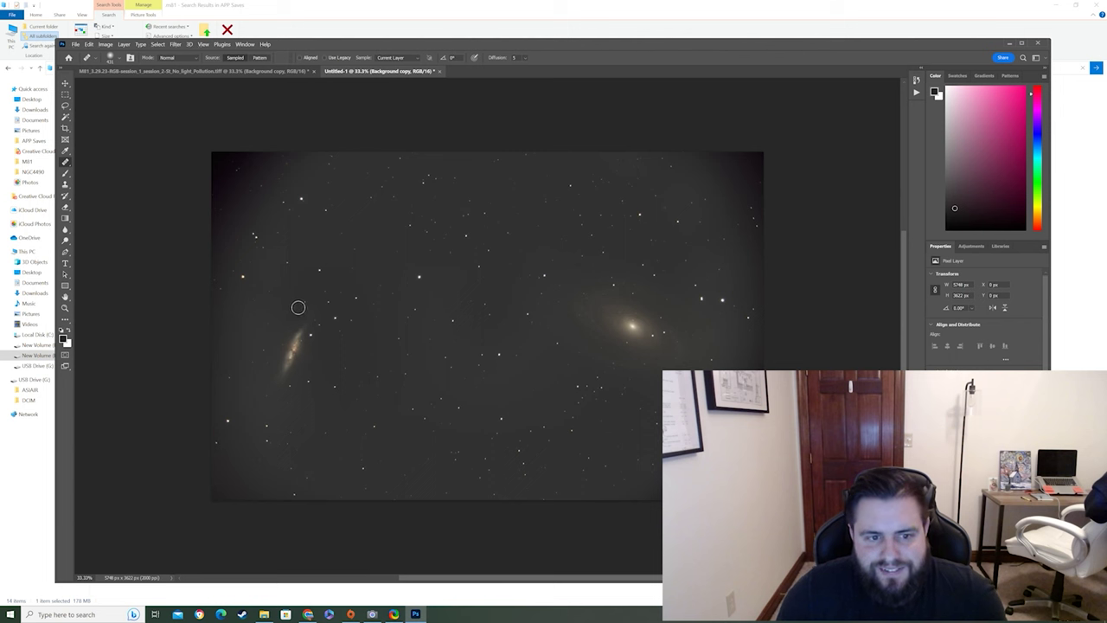
left_click_drag(298, 307, 276, 359)
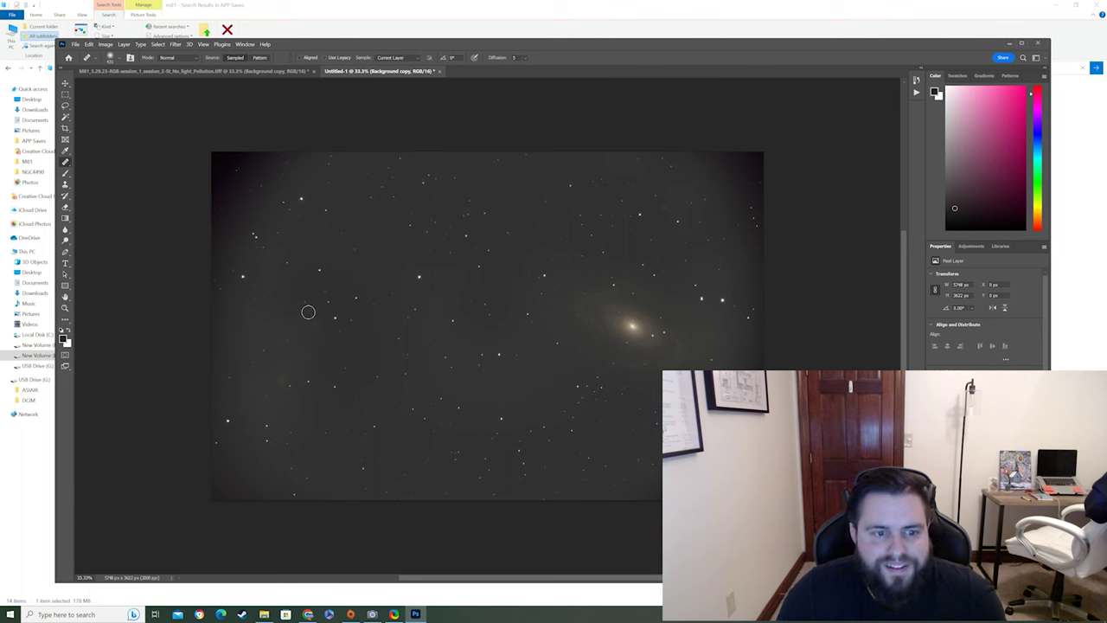
mouse_move(308, 312)
left_mouse_down()
mouse_move(299, 329)
mouse_move(306, 309)
mouse_move(321, 310)
left_mouse_up()
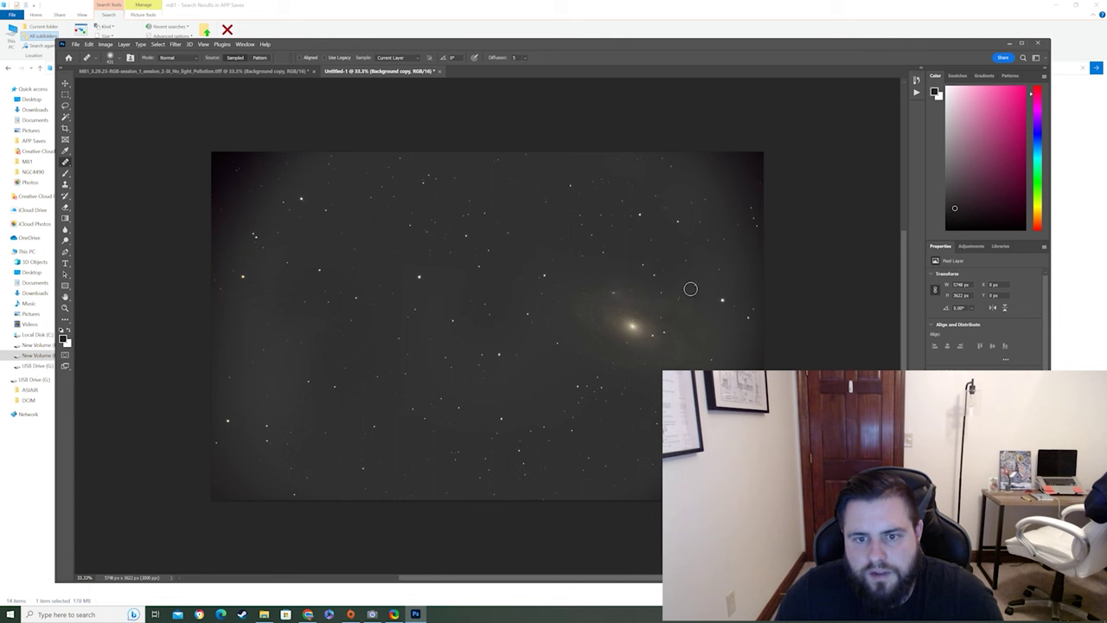
mouse_move(627, 322)
left_mouse_down()
mouse_move(638, 321)
mouse_move(596, 296)
mouse_move(602, 284)
mouse_move(648, 331)
mouse_move(554, 329)
left_mouse_up()
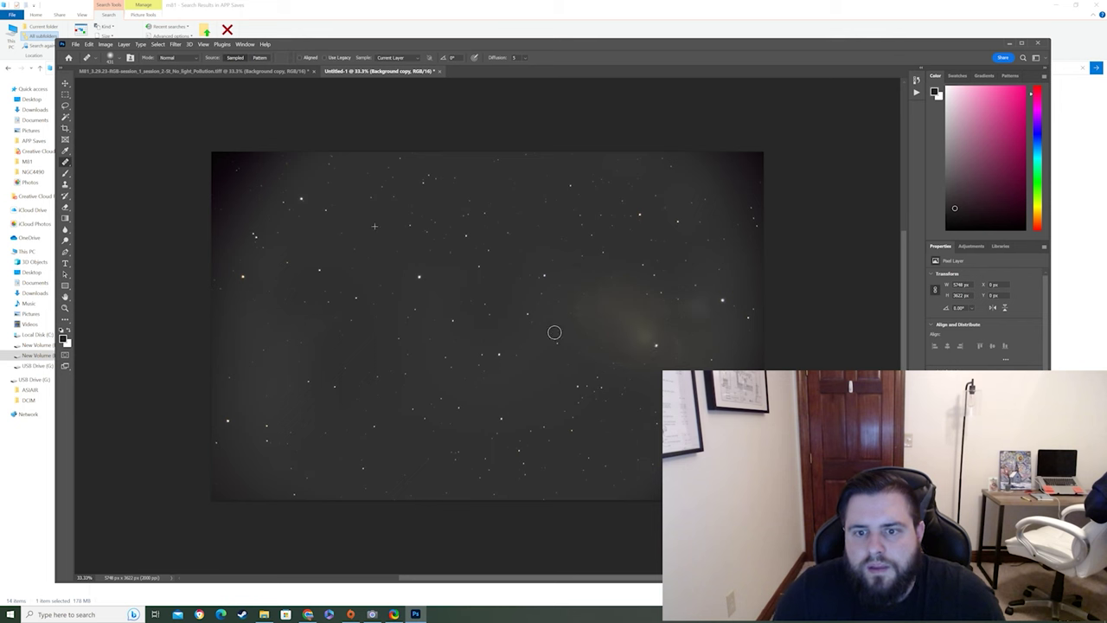
mouse_move(555, 290)
left_mouse_down()
mouse_move(638, 331)
mouse_move(615, 350)
mouse_move(635, 307)
mouse_move(715, 289)
mouse_move(704, 300)
mouse_move(620, 301)
mouse_move(667, 326)
left_mouse_up()
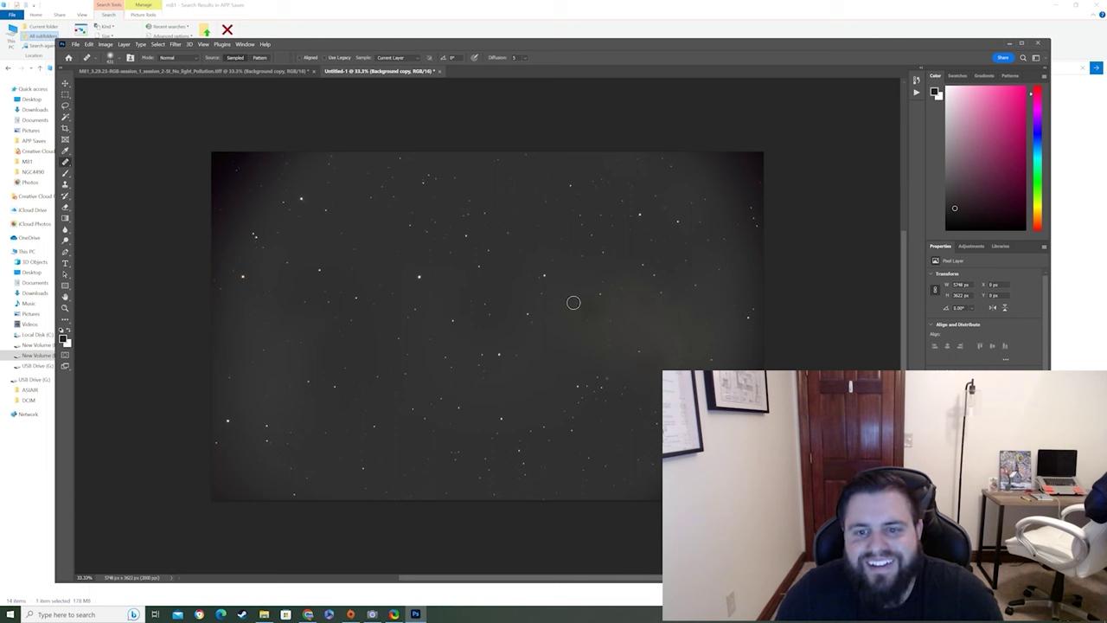
left_click_drag(632, 328, 625, 286)
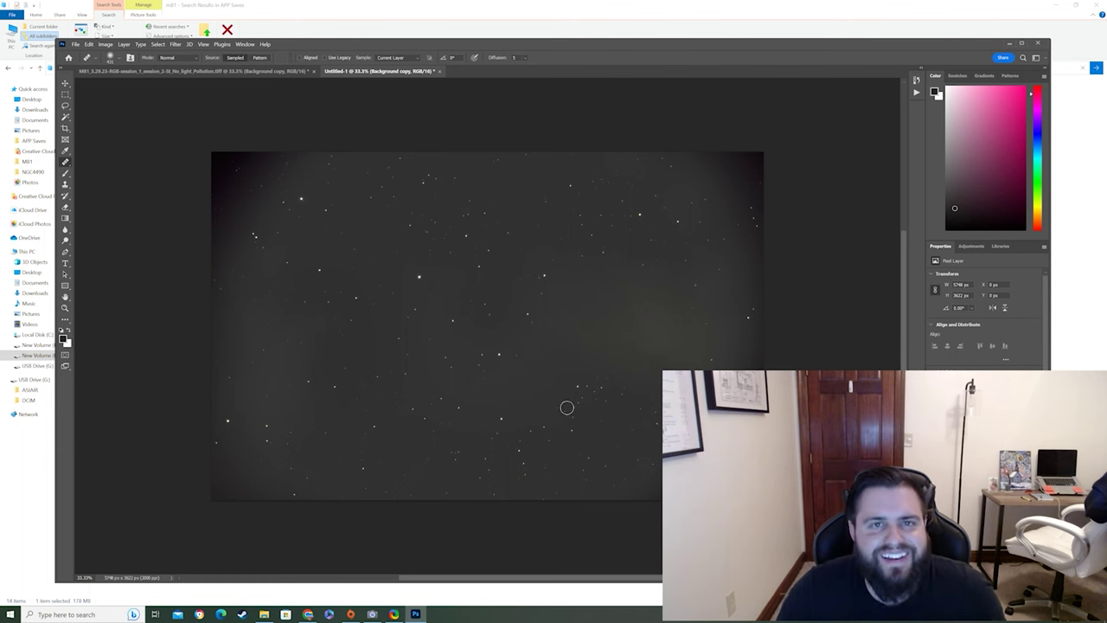
left_click(177, 46)
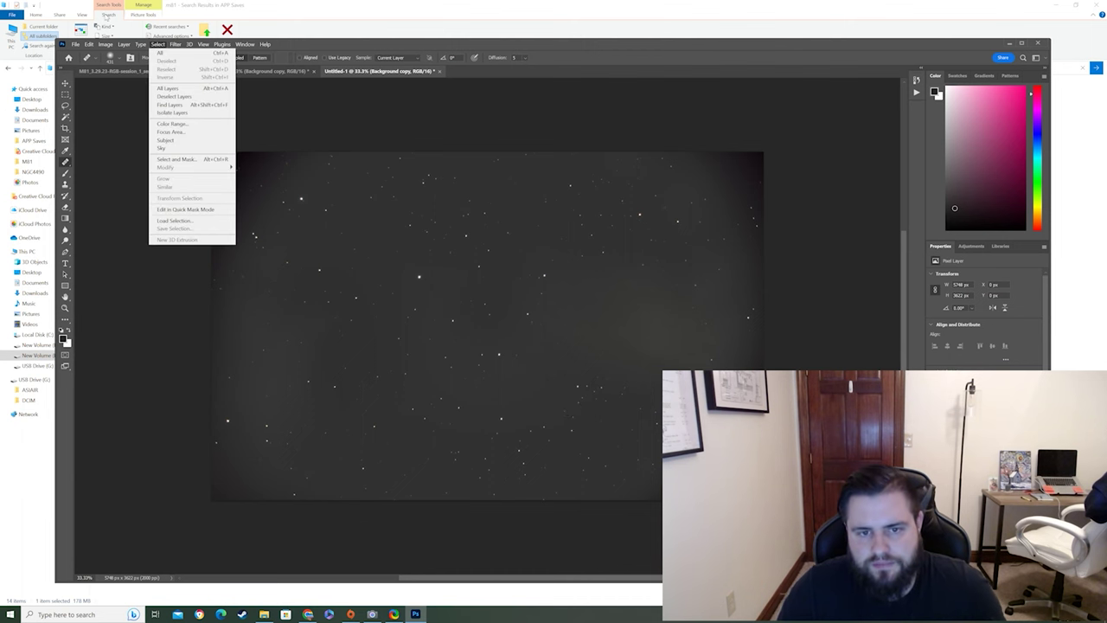
Step: Run Dust & Scratches with a 140-pixel radius on the galaxy-free copy
mouse_move(179, 46)
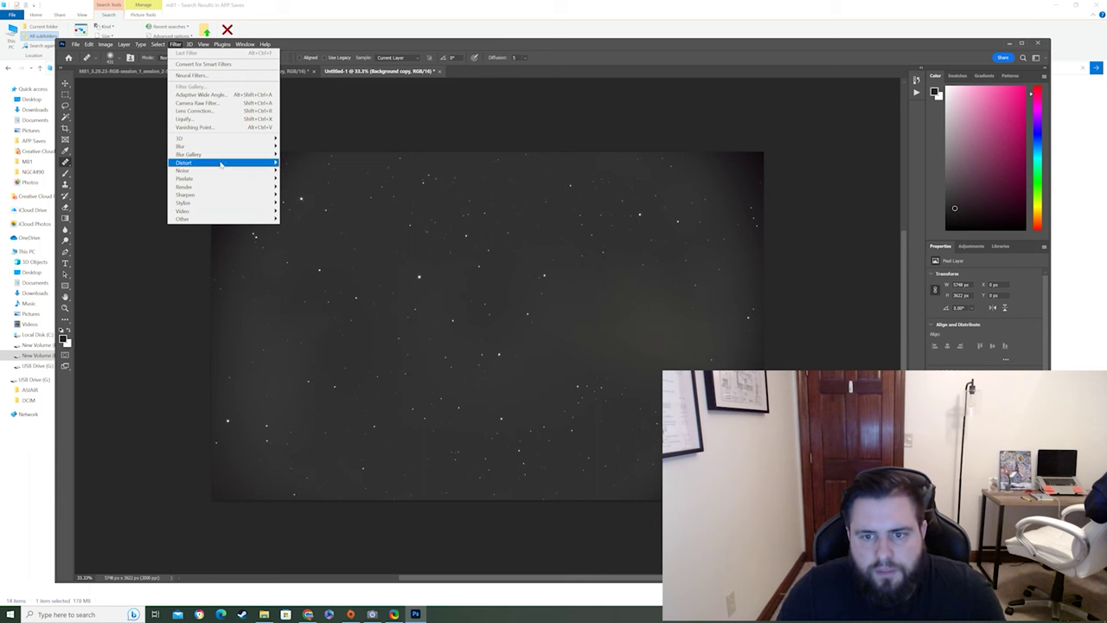
mouse_move(221, 169)
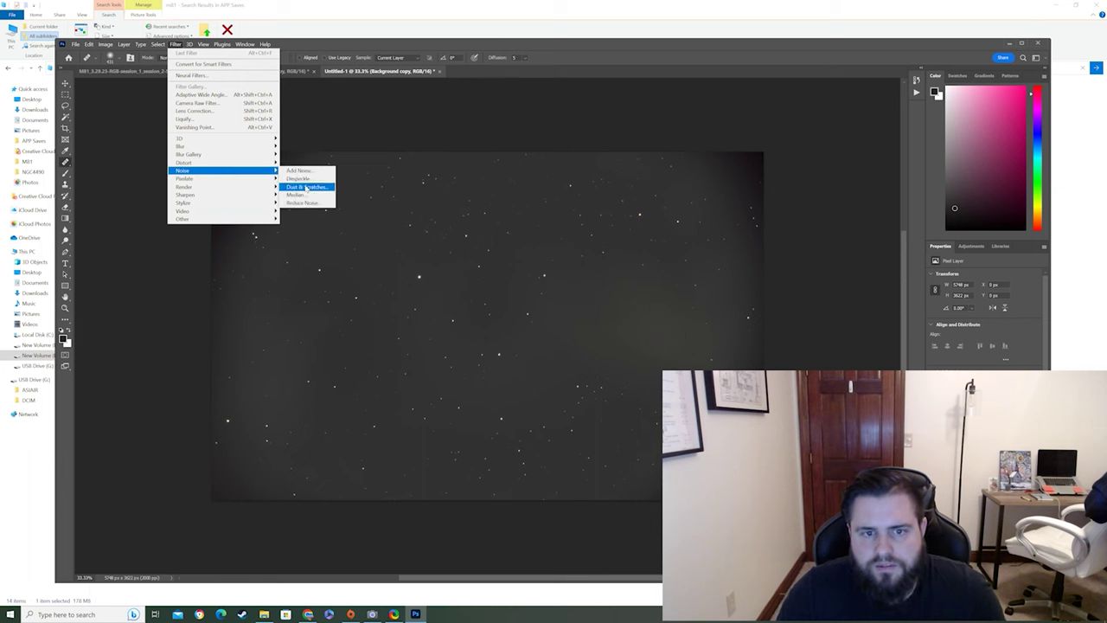
left_click(305, 186)
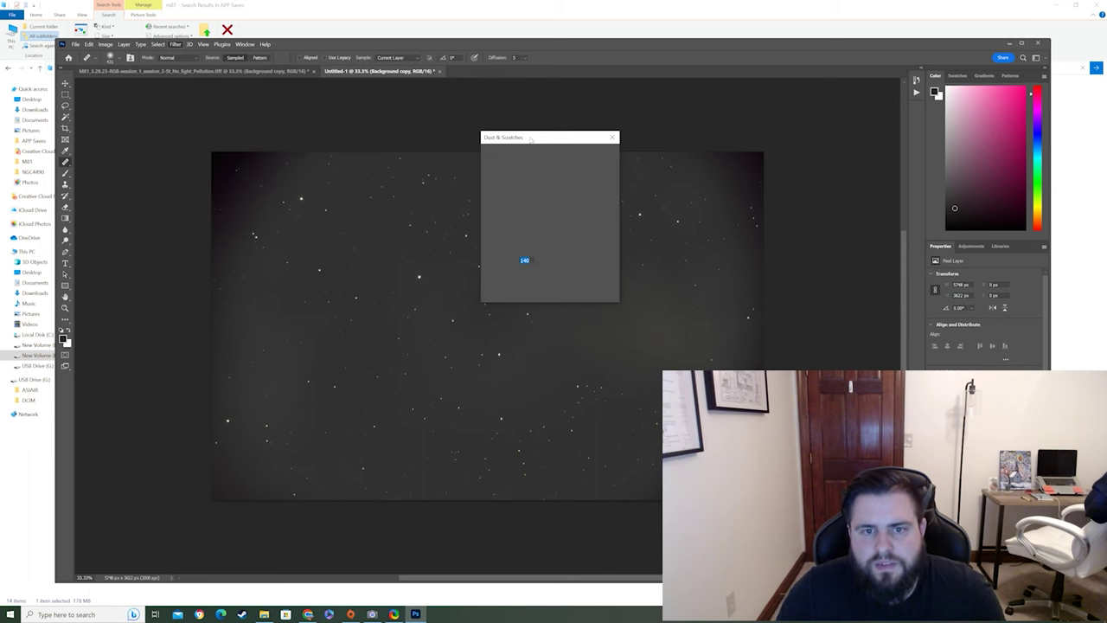
mouse_move(530, 138)
left_mouse_down()
mouse_move(331, 174)
mouse_move(455, 375)
mouse_move(356, 421)
mouse_move(451, 170)
mouse_move(650, 209)
mouse_move(532, 131)
mouse_move(532, 142)
left_mouse_up()
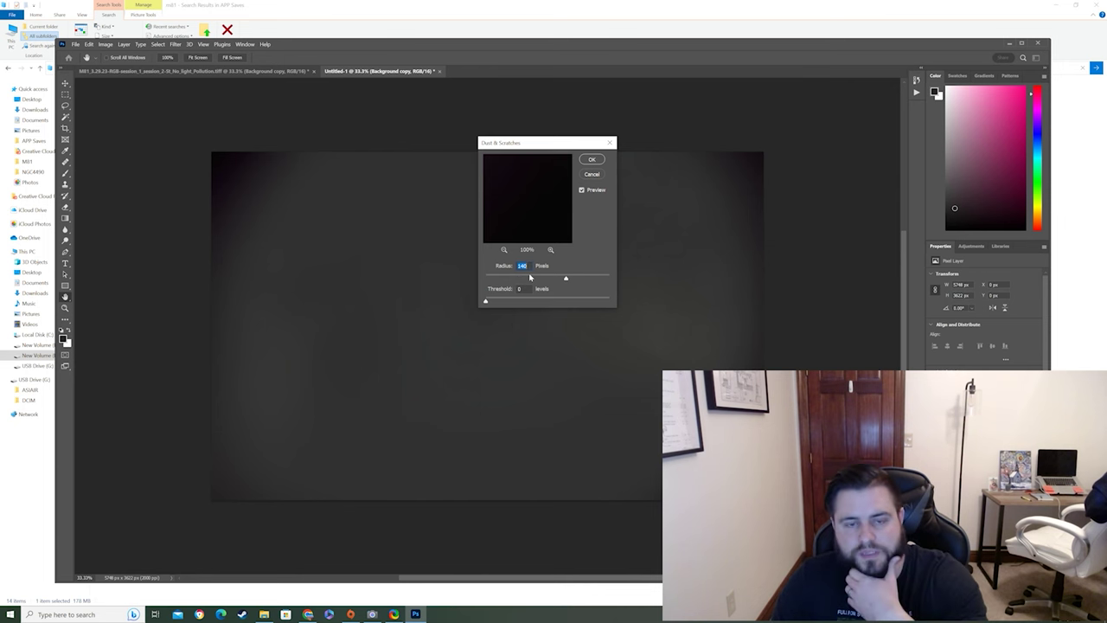
left_click(593, 161)
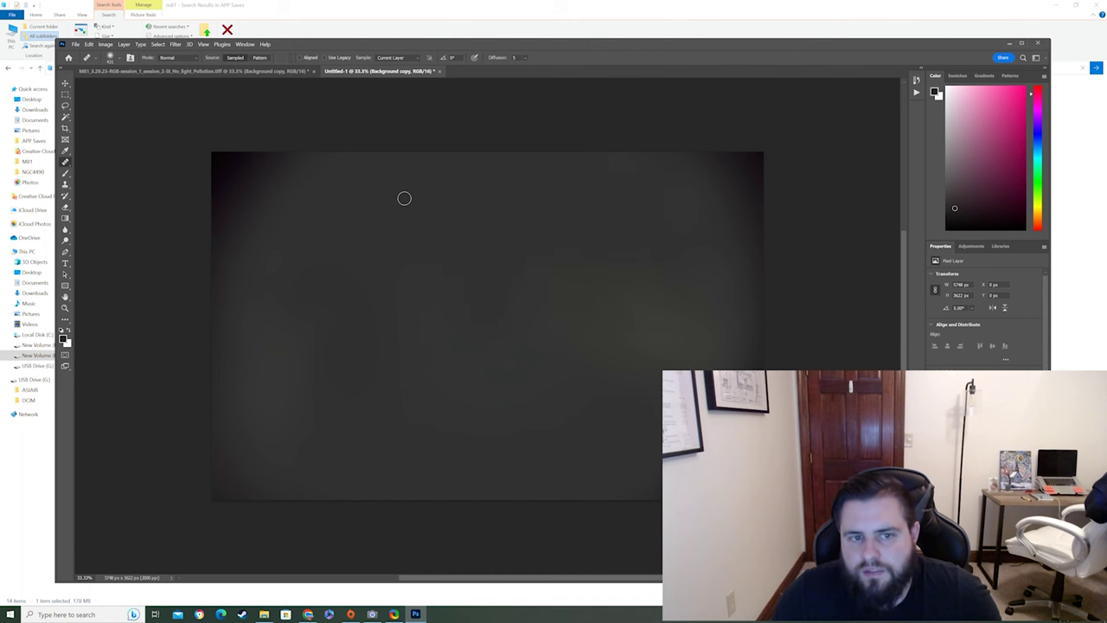
Step: Use Apply Image on the M81 tiff with the Untitled-1 background as source
left_click(252, 72)
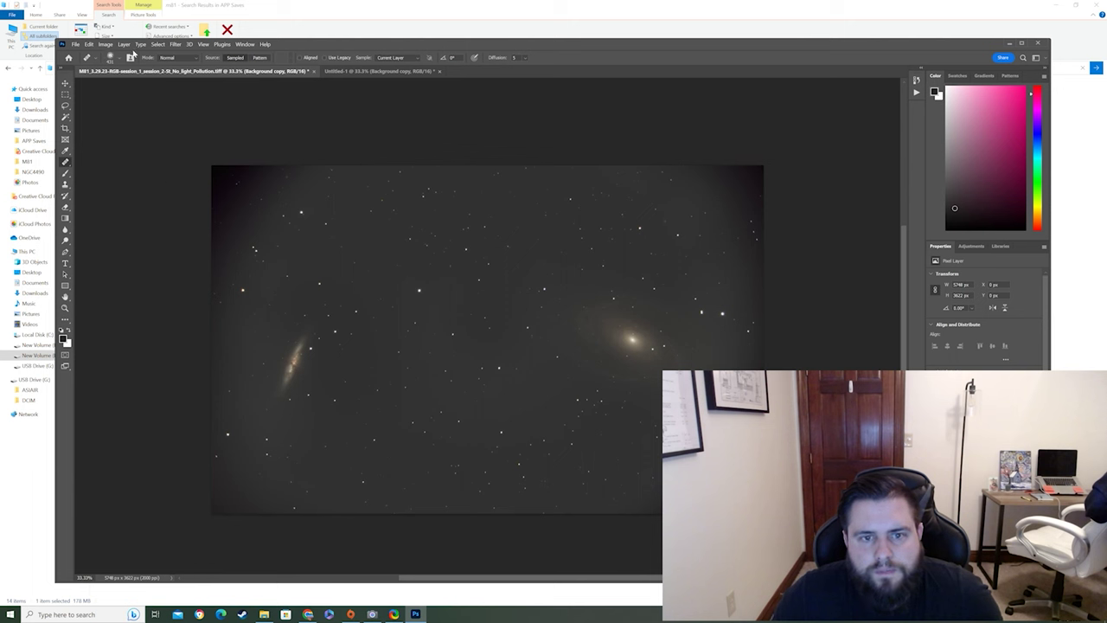
left_click(105, 47)
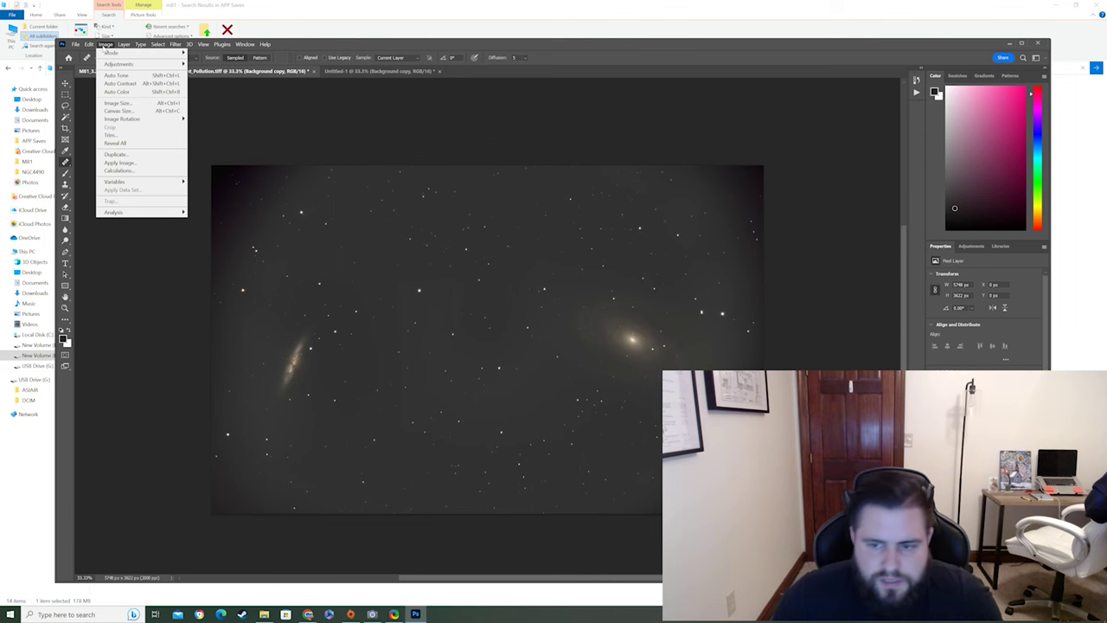
left_click(119, 164)
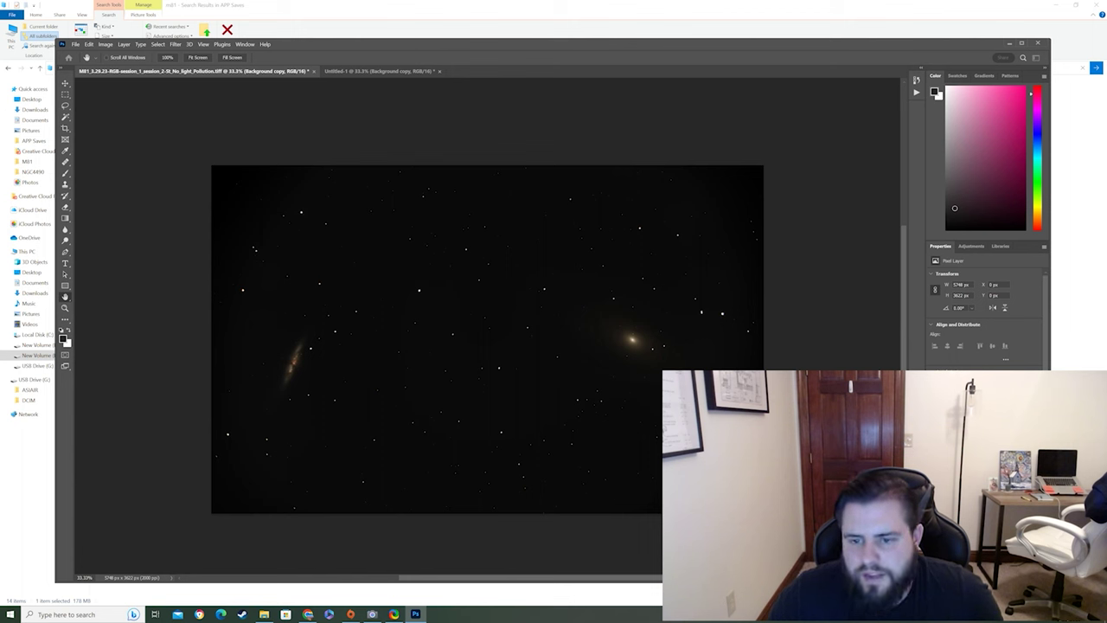
Step: Toggle undo and redo repeatedly to compare the near-black and greyer sky backgrounds
key("ctrl+z")
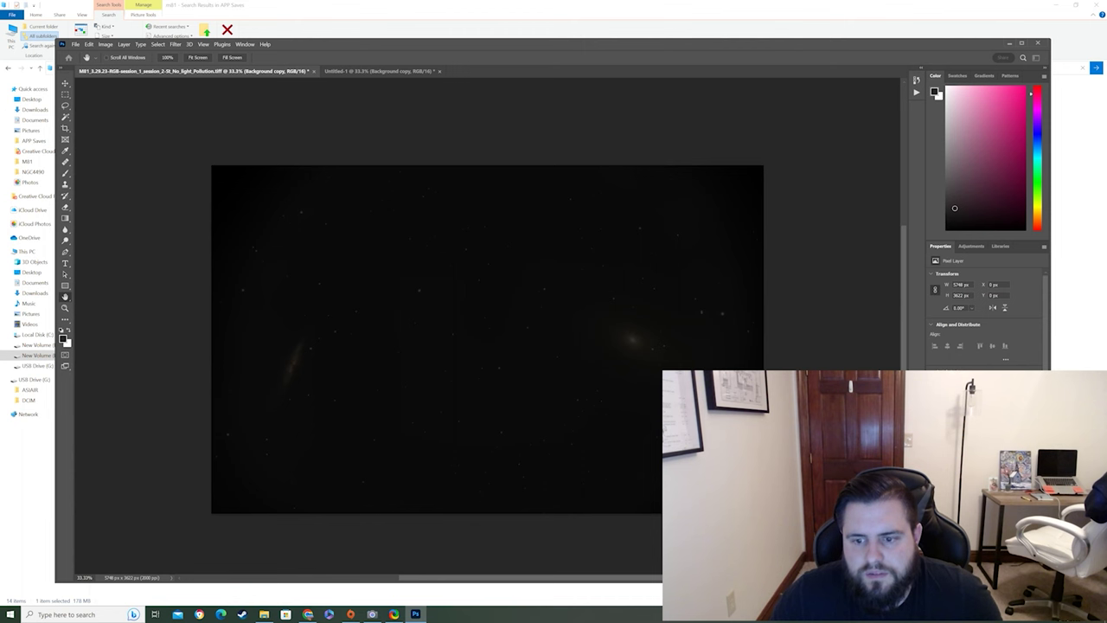
key("ctrl+shift+z")
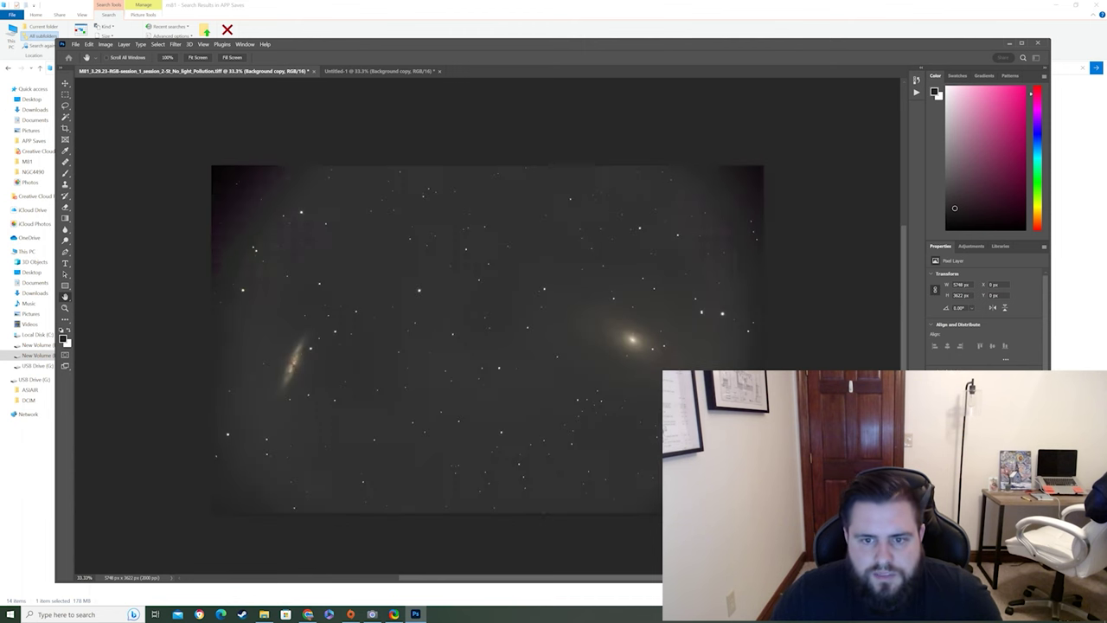
key("ctrl+z")
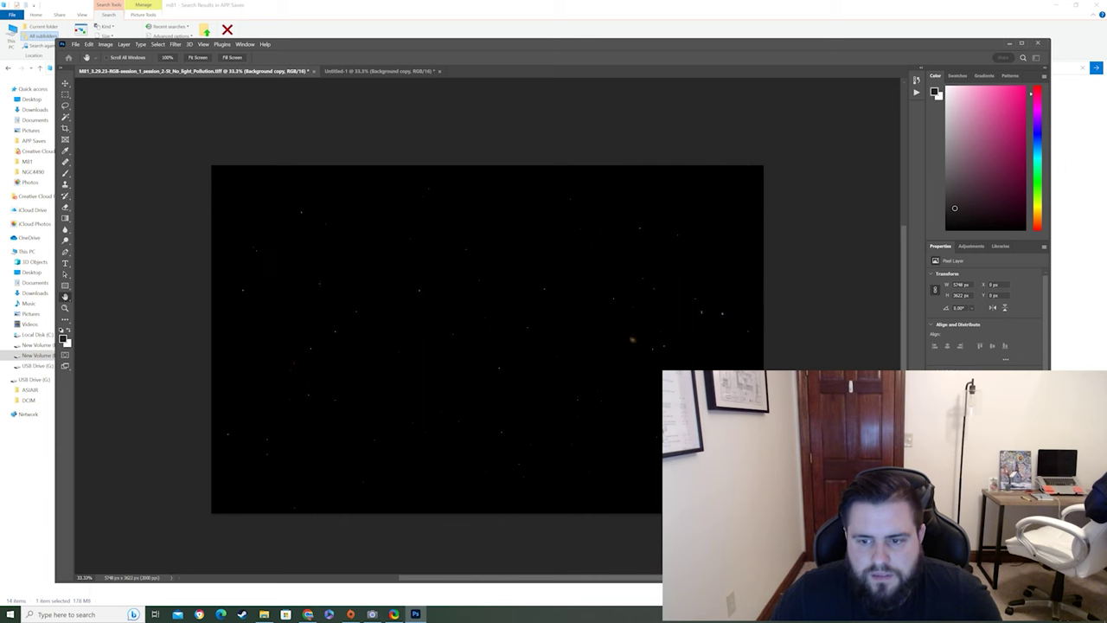
key("ctrl+shift+z")
key("ctrl+z")
key("ctrl+shift+z")
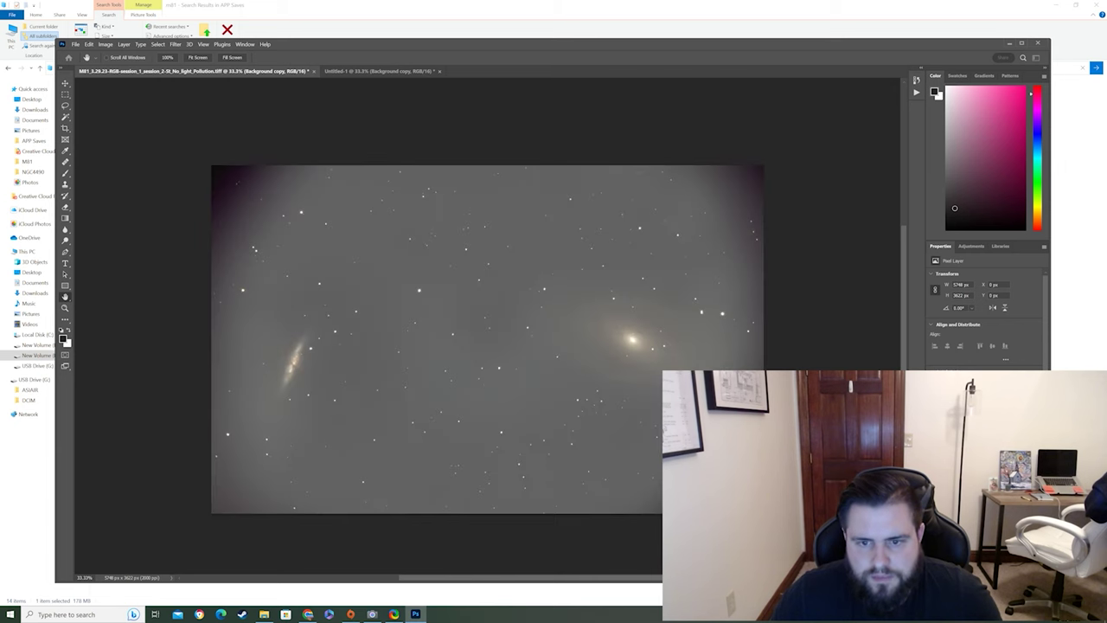
key("ctrl+z")
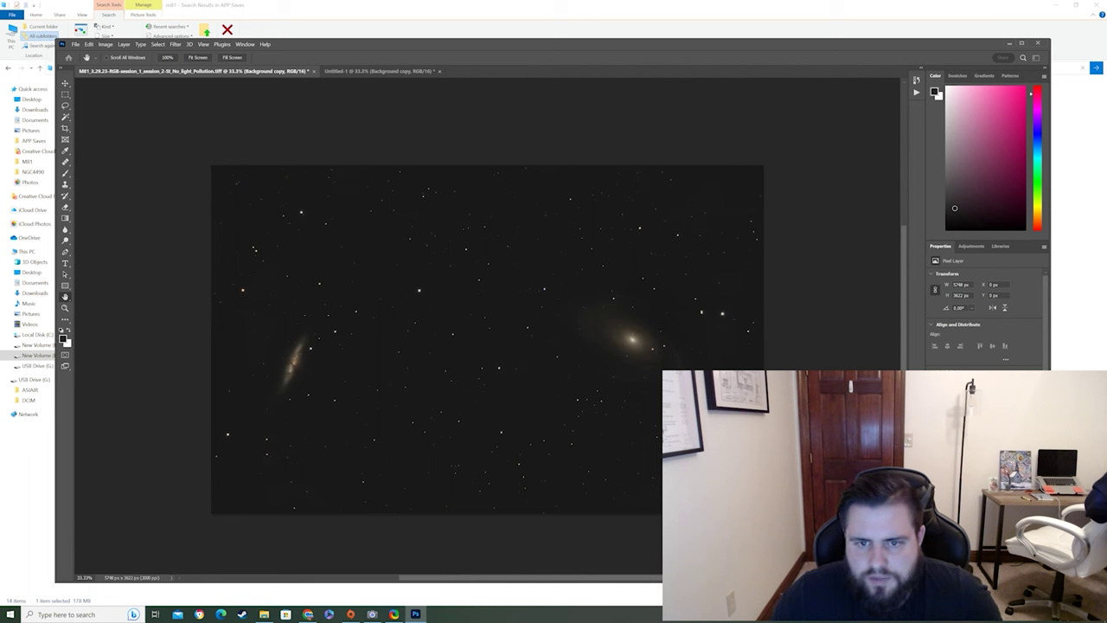
key("ctrl+shift+z")
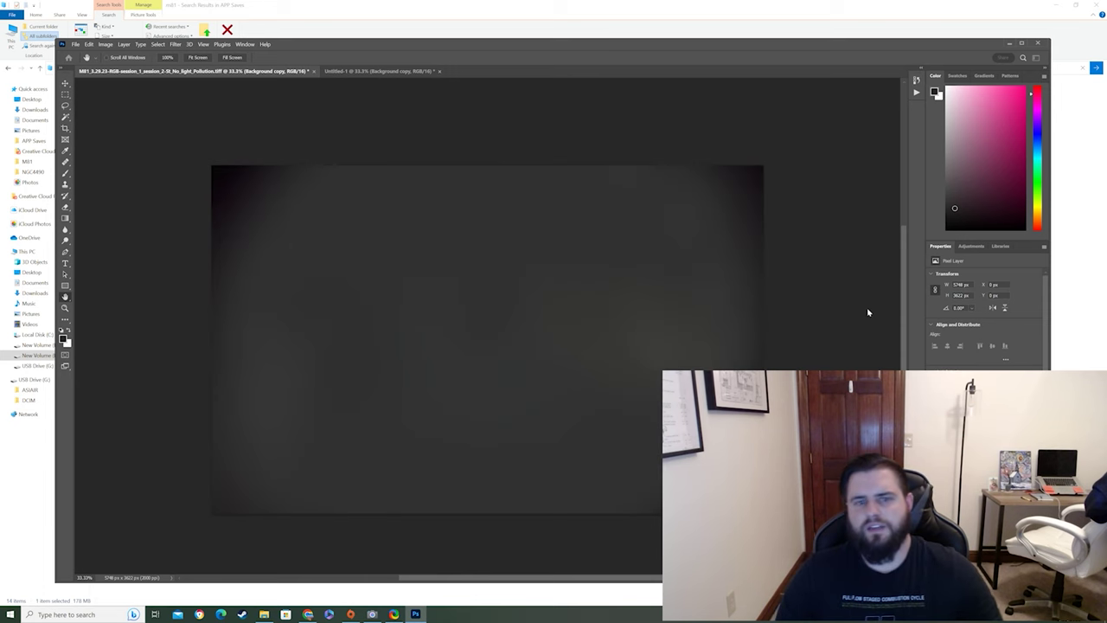
key("ctrl+z")
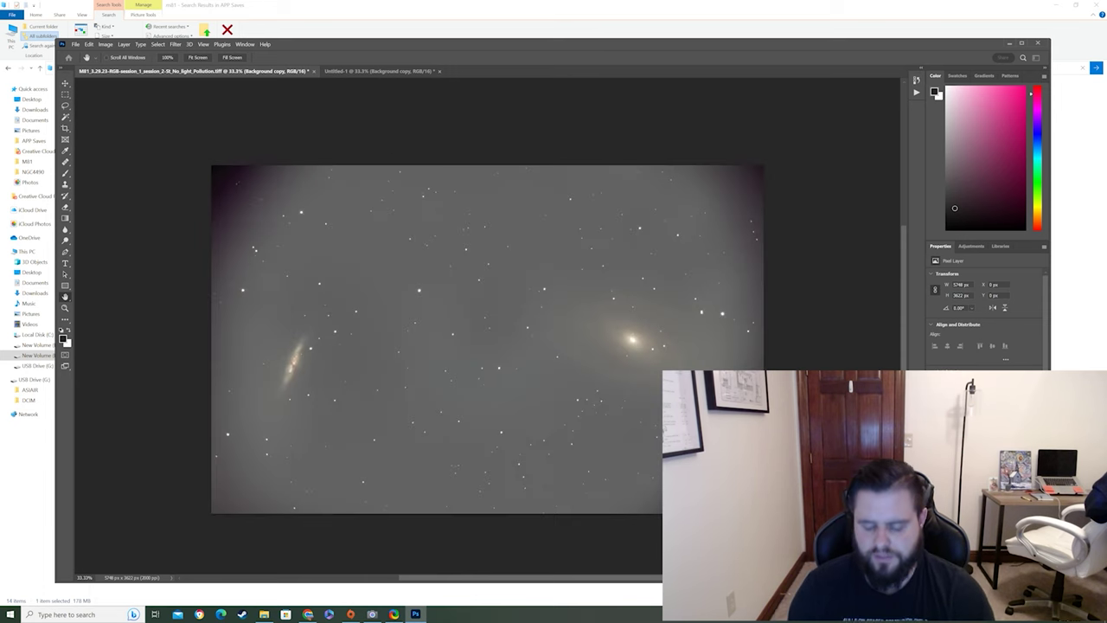
key("ctrl+shift+z")
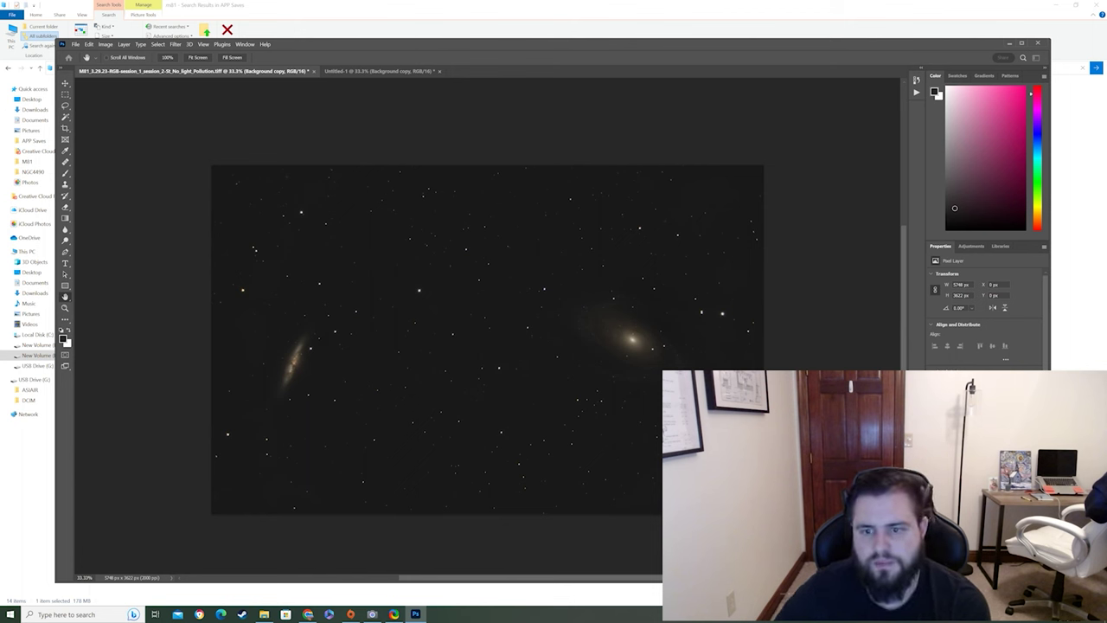
key("ctrl+z")
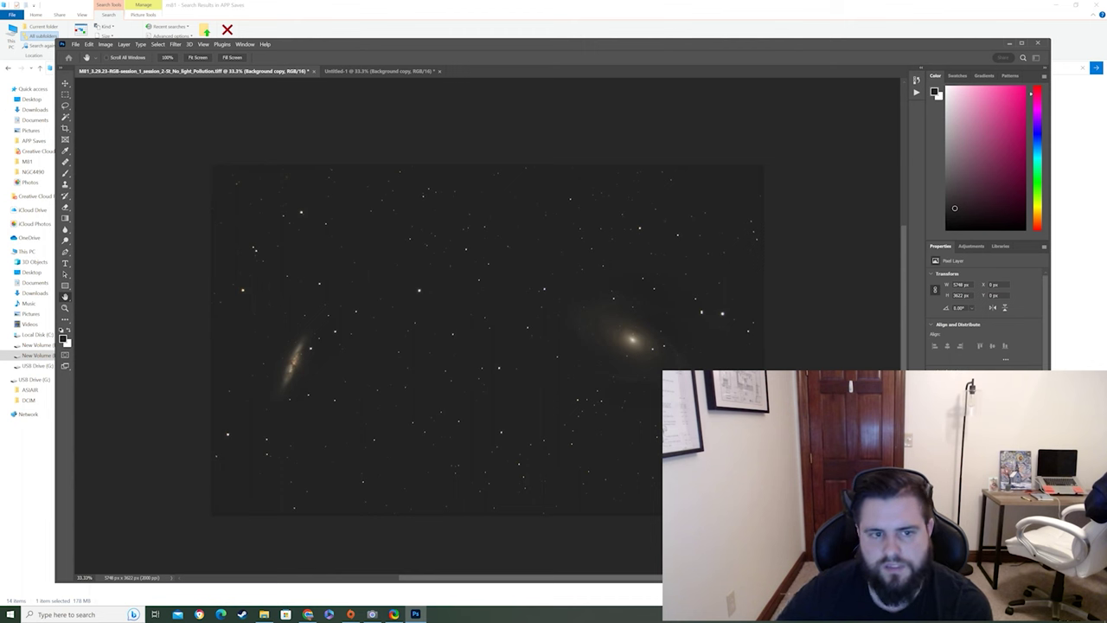
key("ctrl+shift+z")
key("ctrl+z")
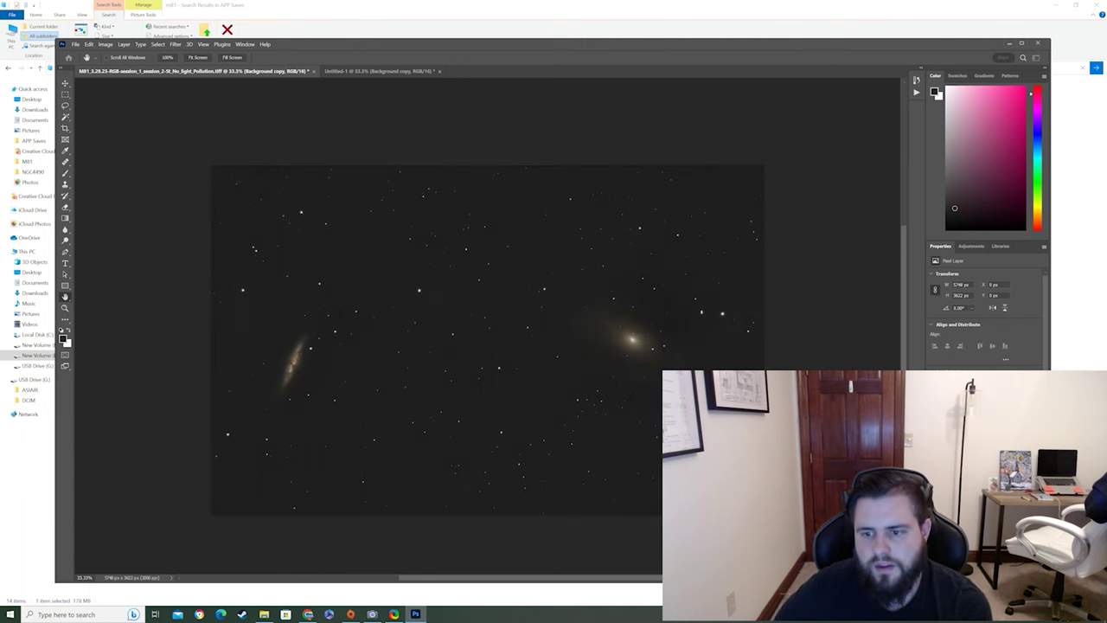
key("ctrl+shift+z")
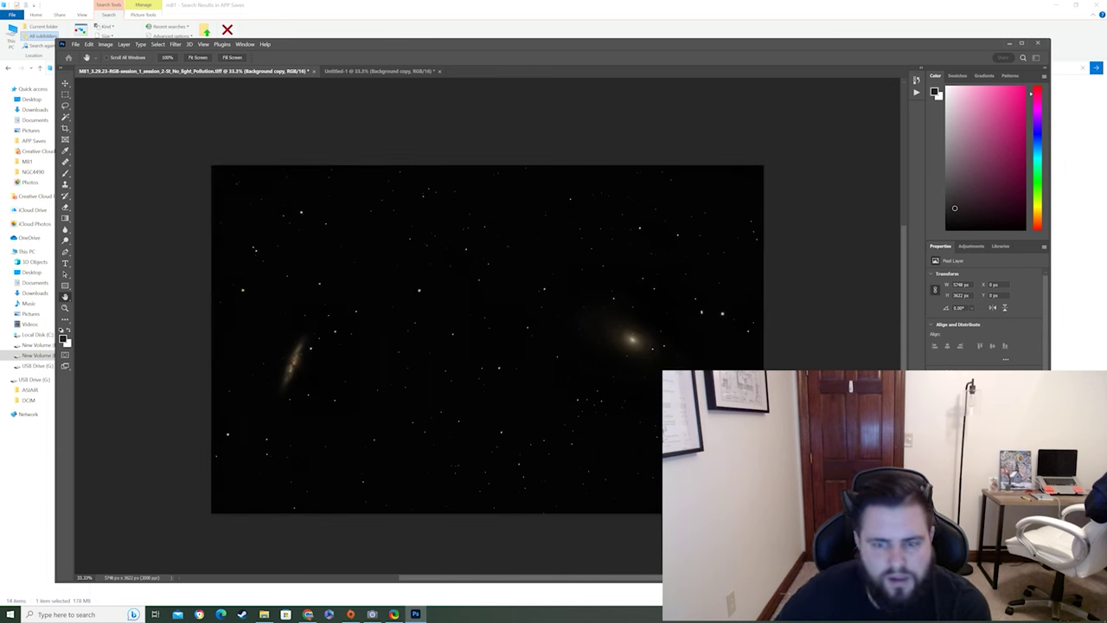
key("ctrl+z")
key("ctrl+shift+z")
key("ctrl+z")
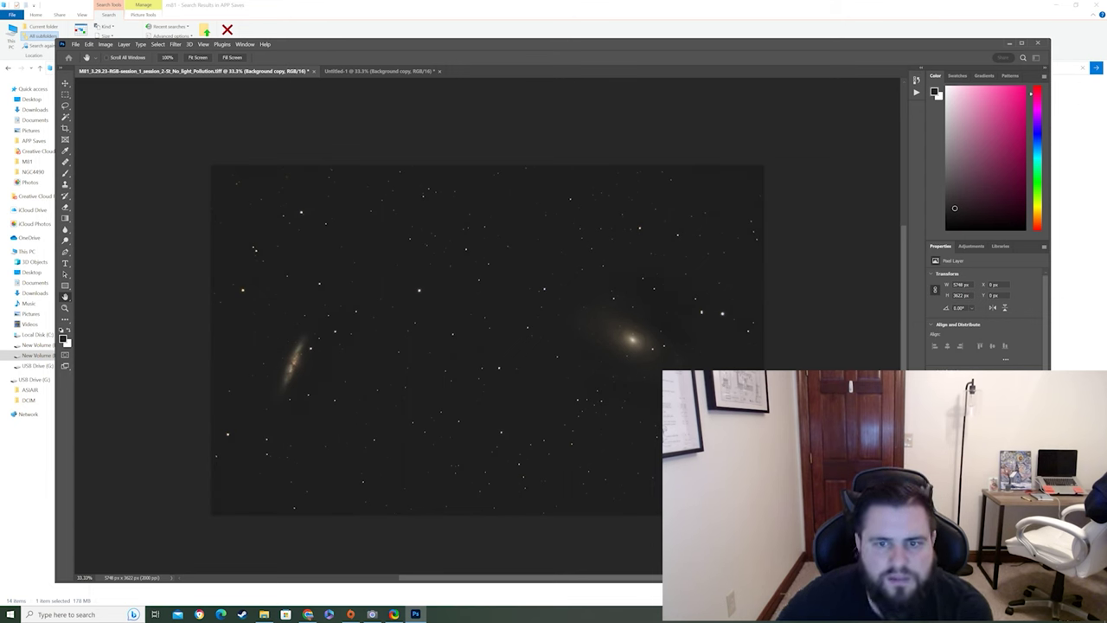
key("ctrl+shift+z")
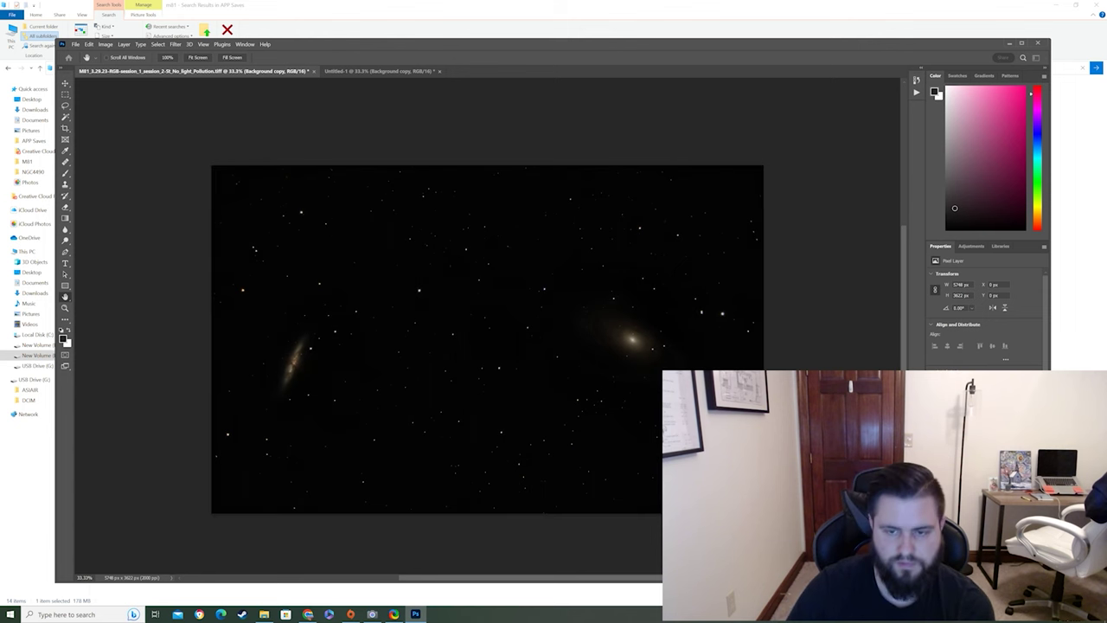
key("ctrl+z")
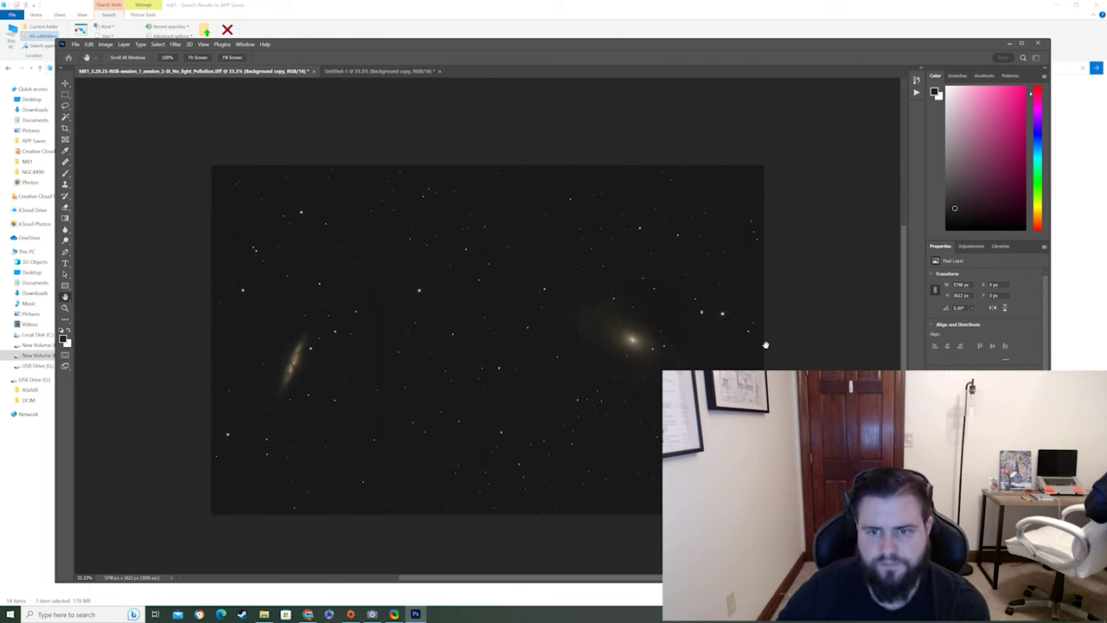
key("ctrl+shift+z")
key("ctrl+z")
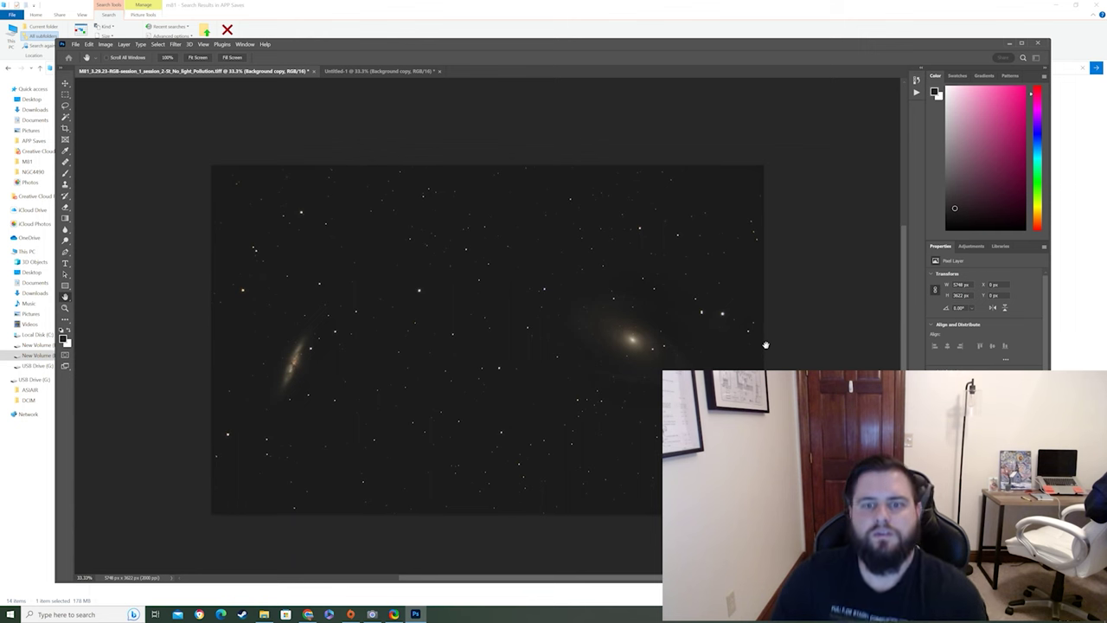
key("ctrl+shift+z")
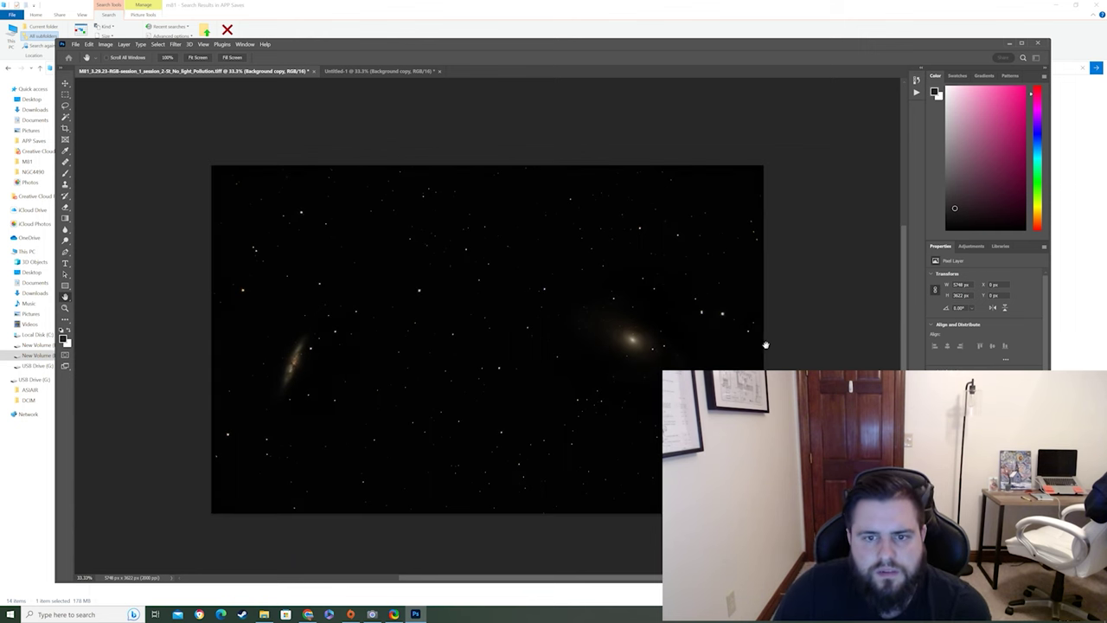
key("ctrl+z")
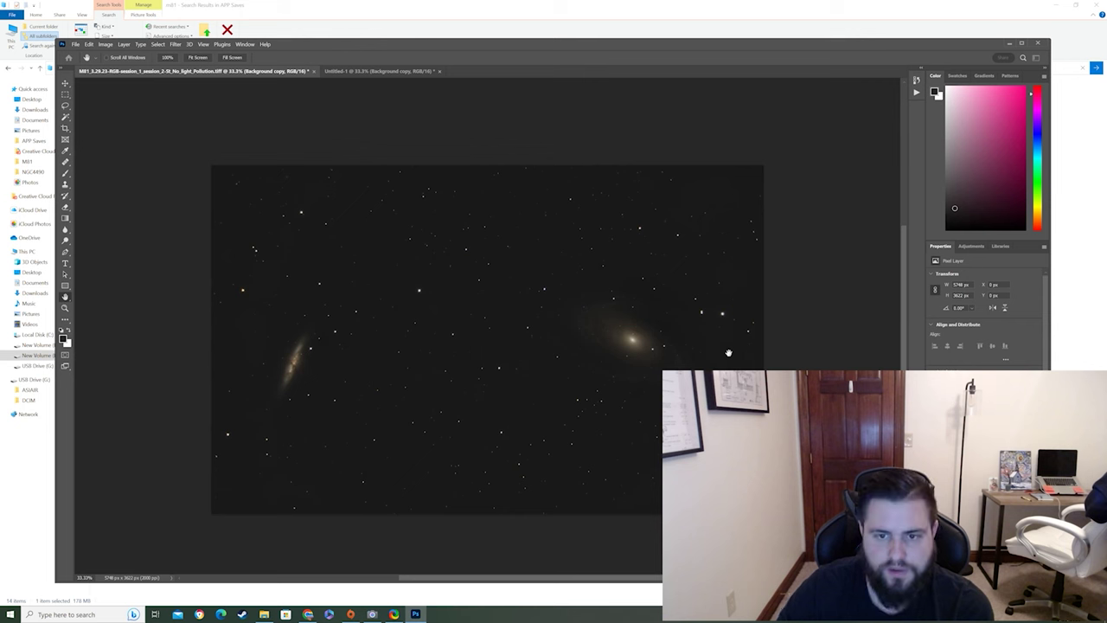
key("ctrl+z")
key("ctrl+shift+z")
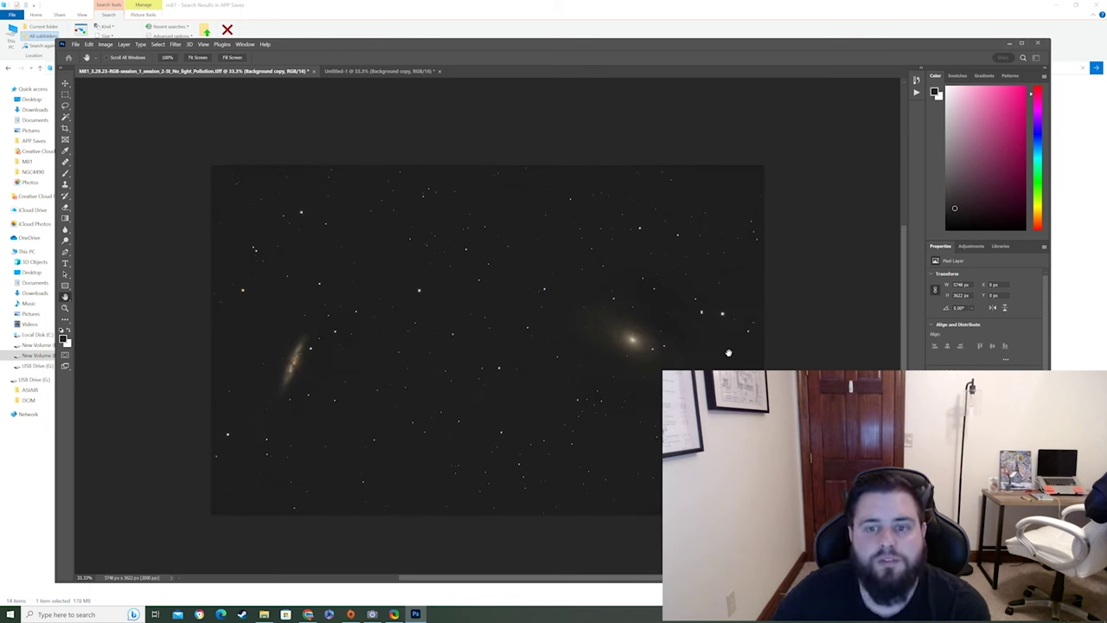
key("ctrl+z")
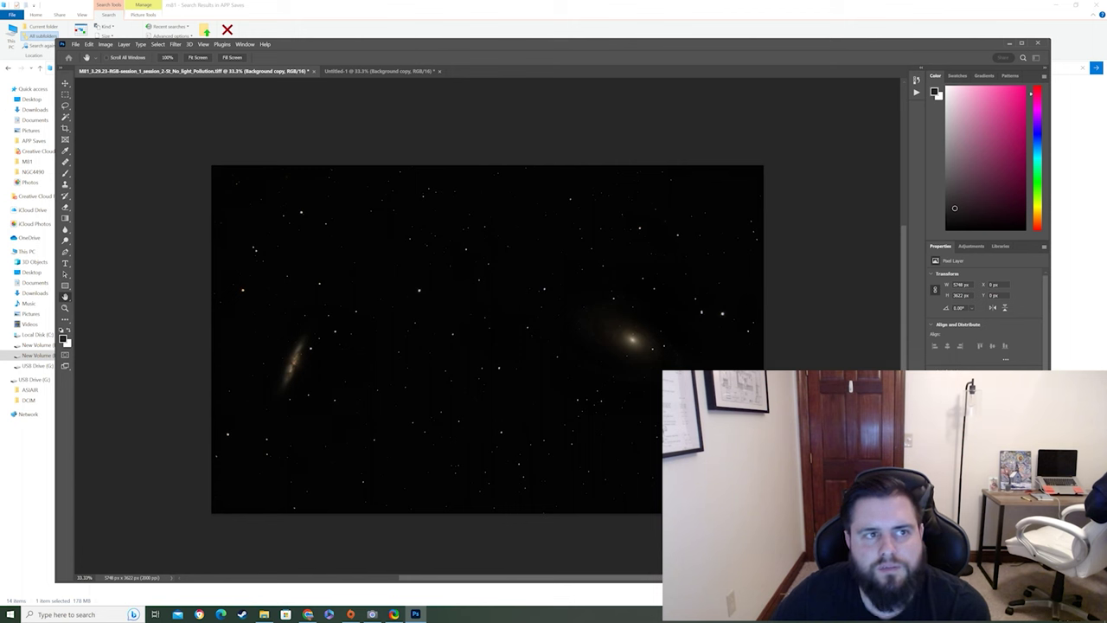
key("ctrl+shift+z")
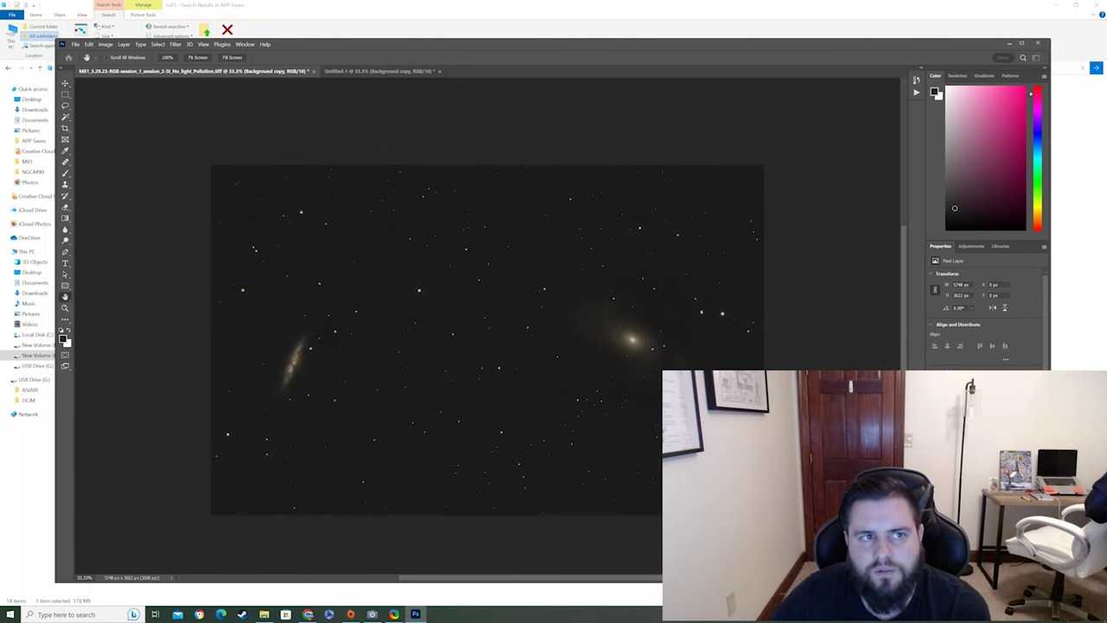
Step: Compare Undo/Redo Apply Image twice, keep it applied, and heal one small sky blemish
key("j")
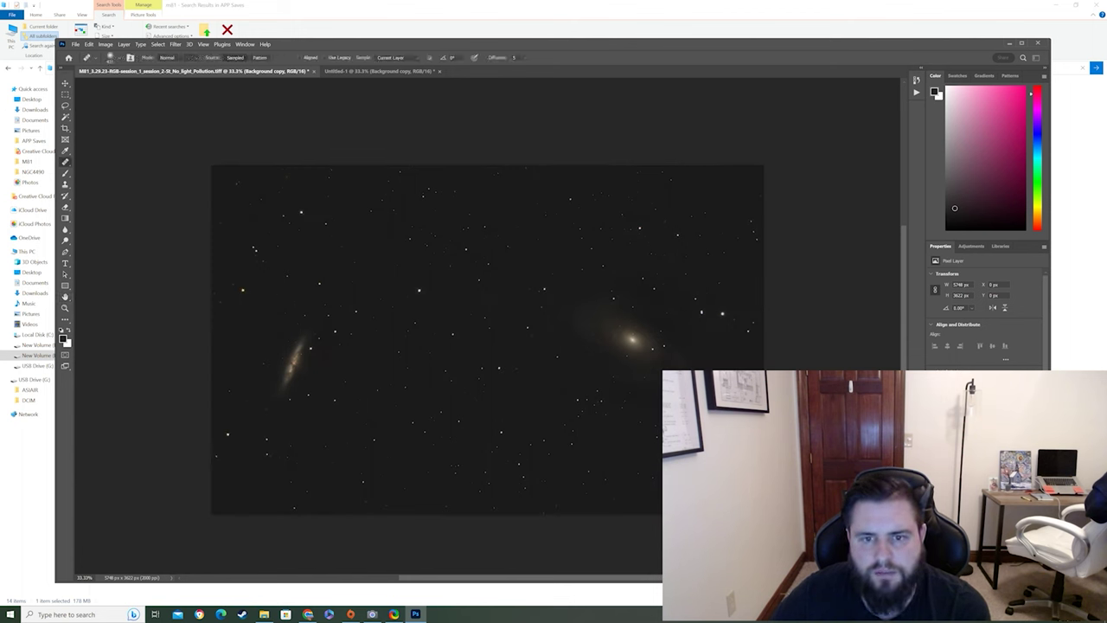
left_click(88, 44)
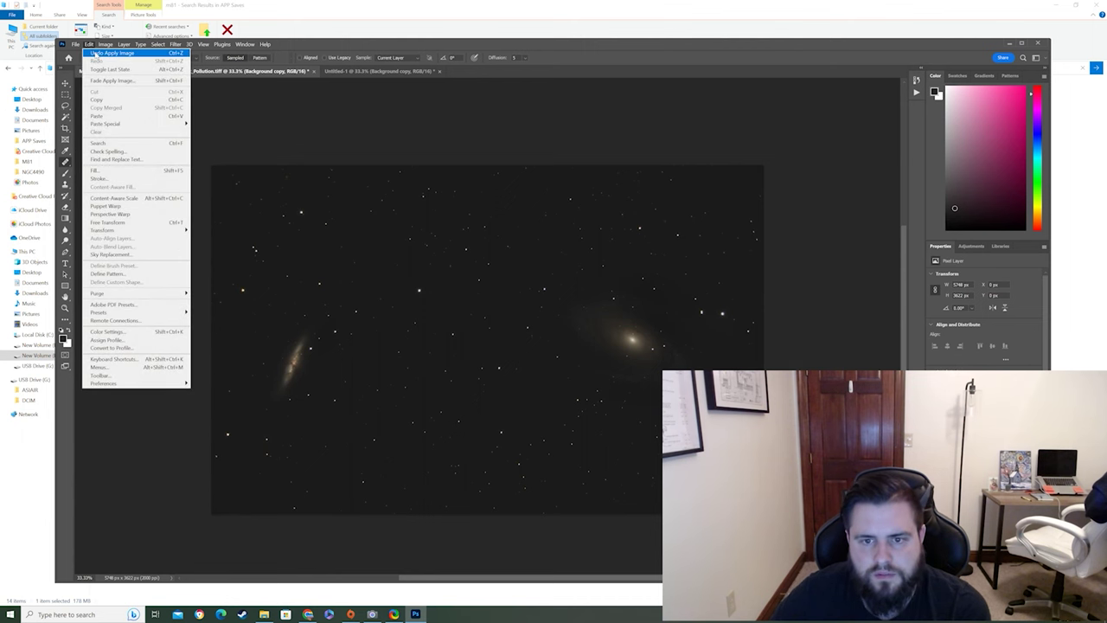
left_click(96, 54)
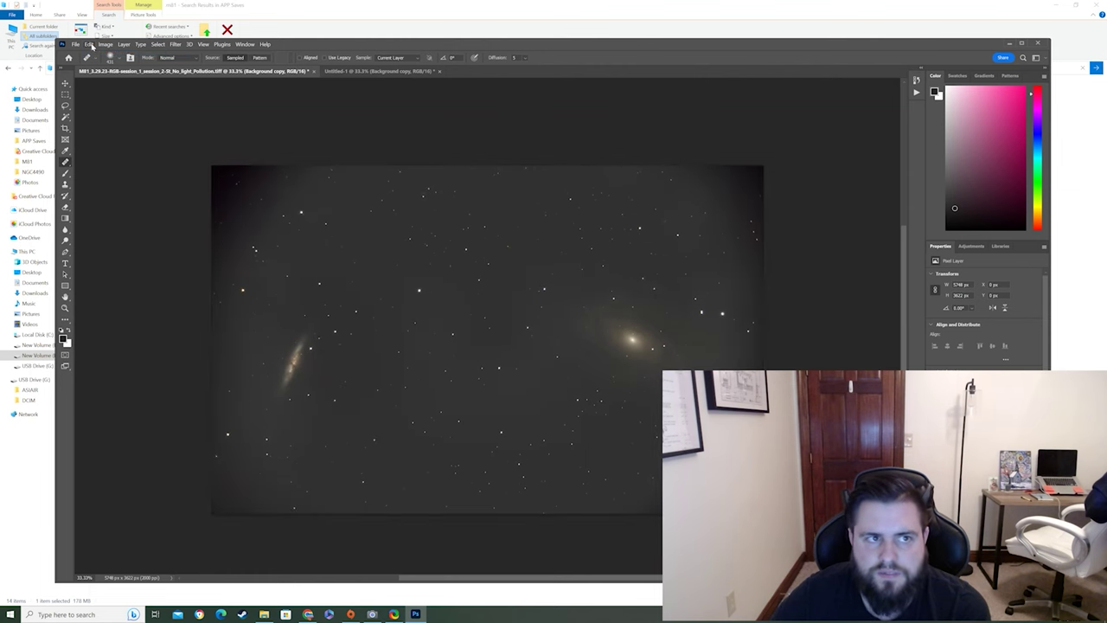
left_click(90, 45)
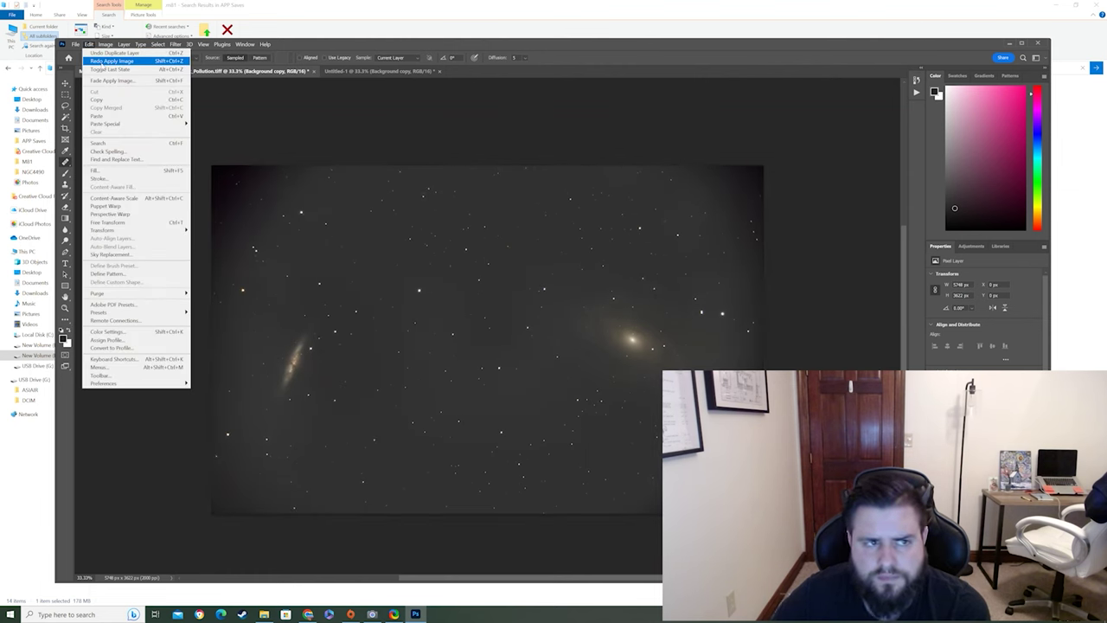
left_click(100, 61)
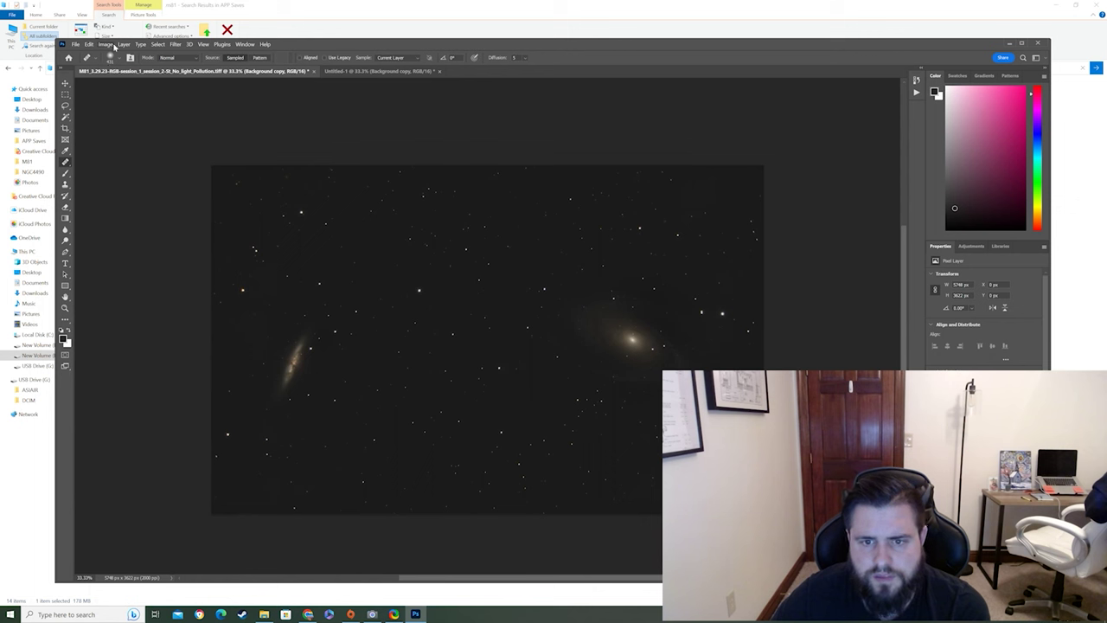
left_click(89, 44)
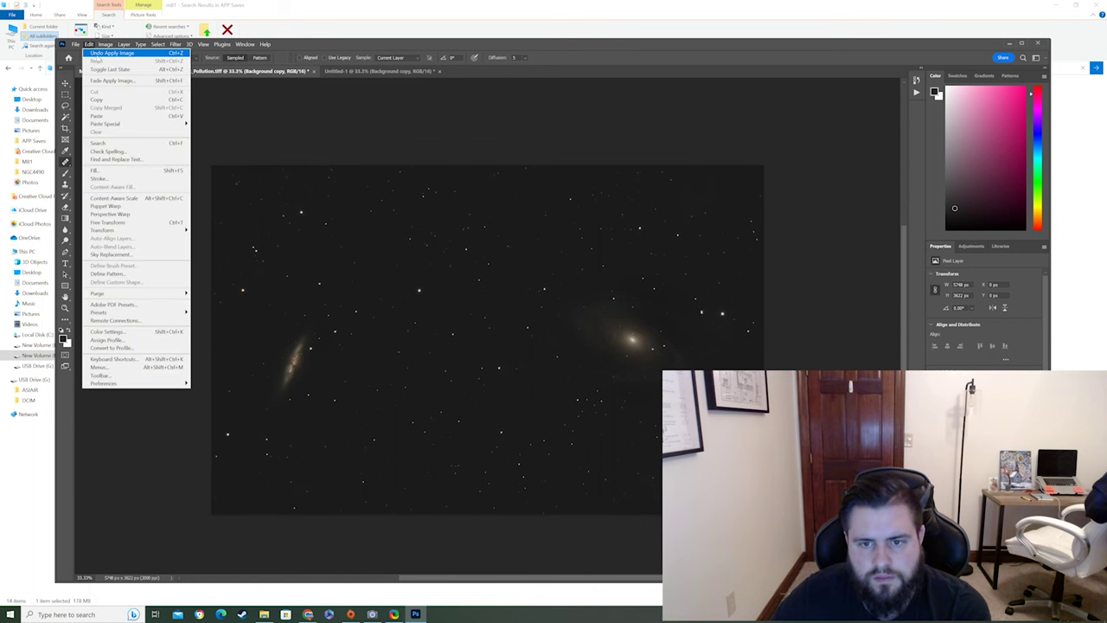
left_click(113, 53)
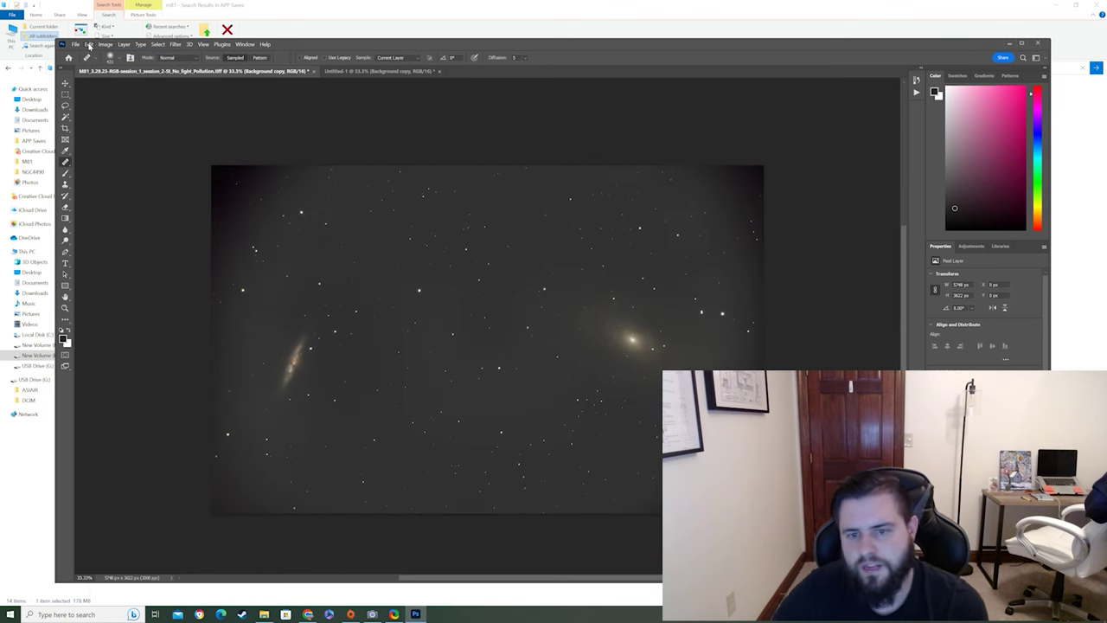
left_click(90, 44)
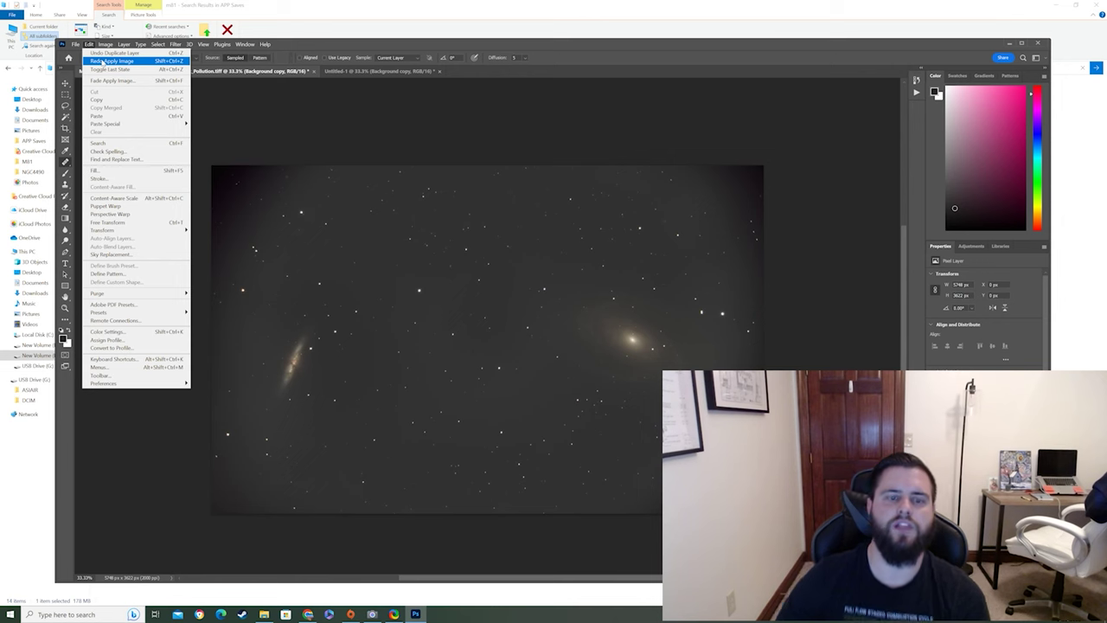
left_click(97, 54)
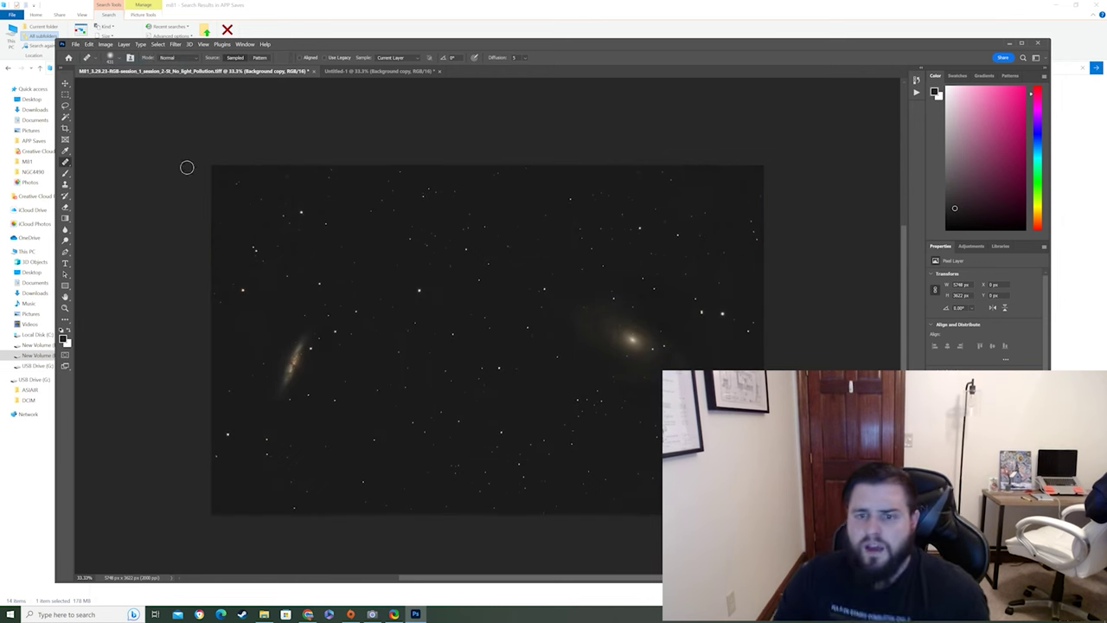
left_click(361, 318)
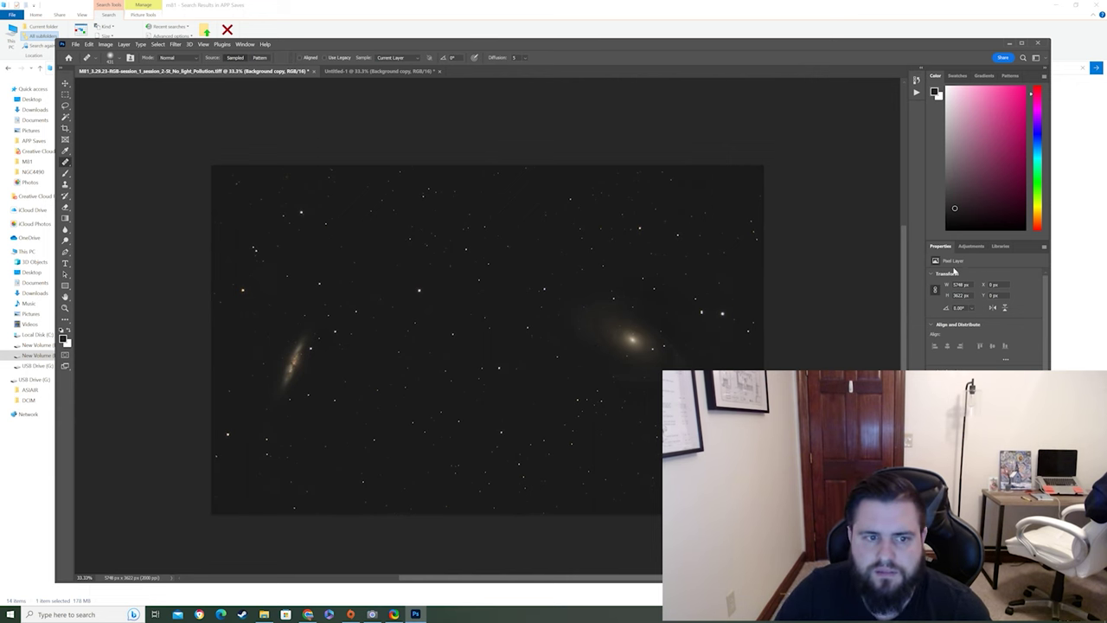
Step: Add a Brightness/Contrast layer, apply Auto for brightness 44, and lower contrast to 32
left_click(972, 246)
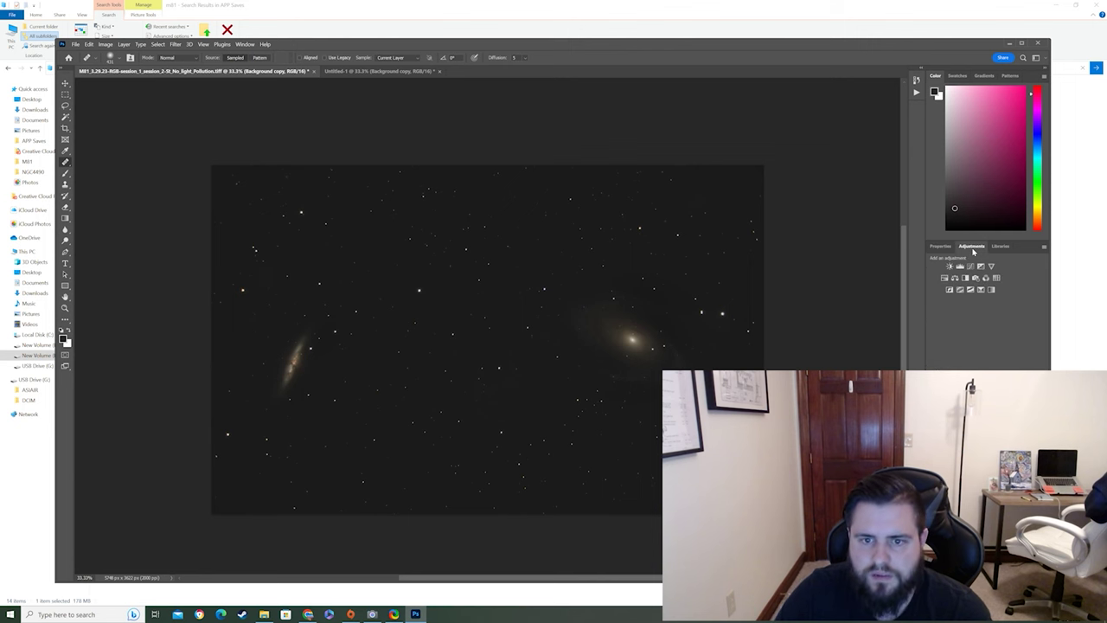
left_click(950, 266)
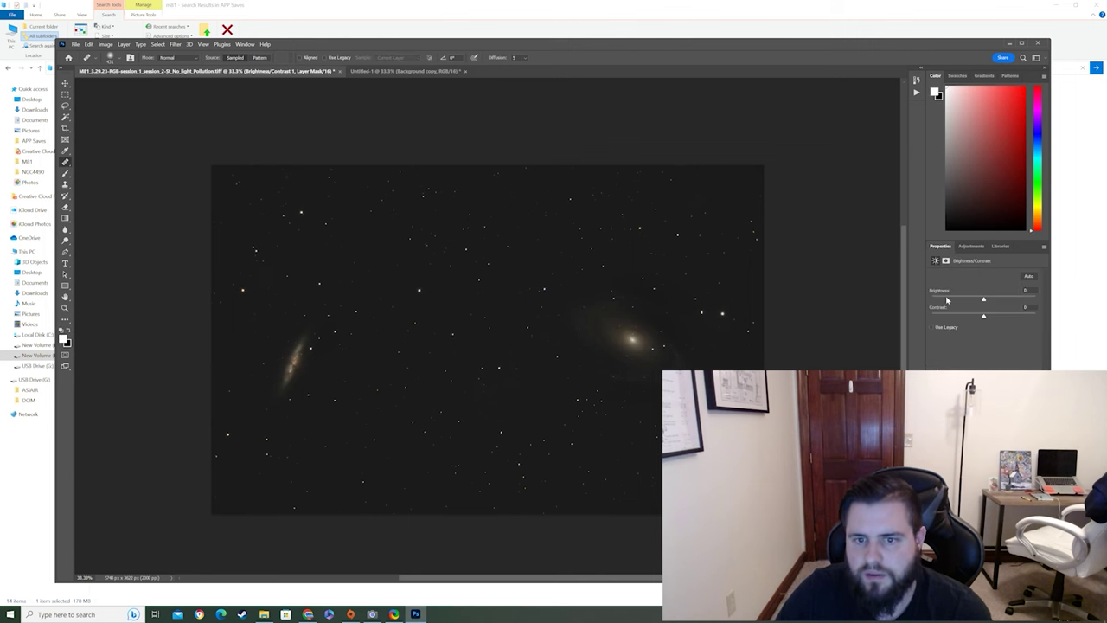
left_click(1027, 275)
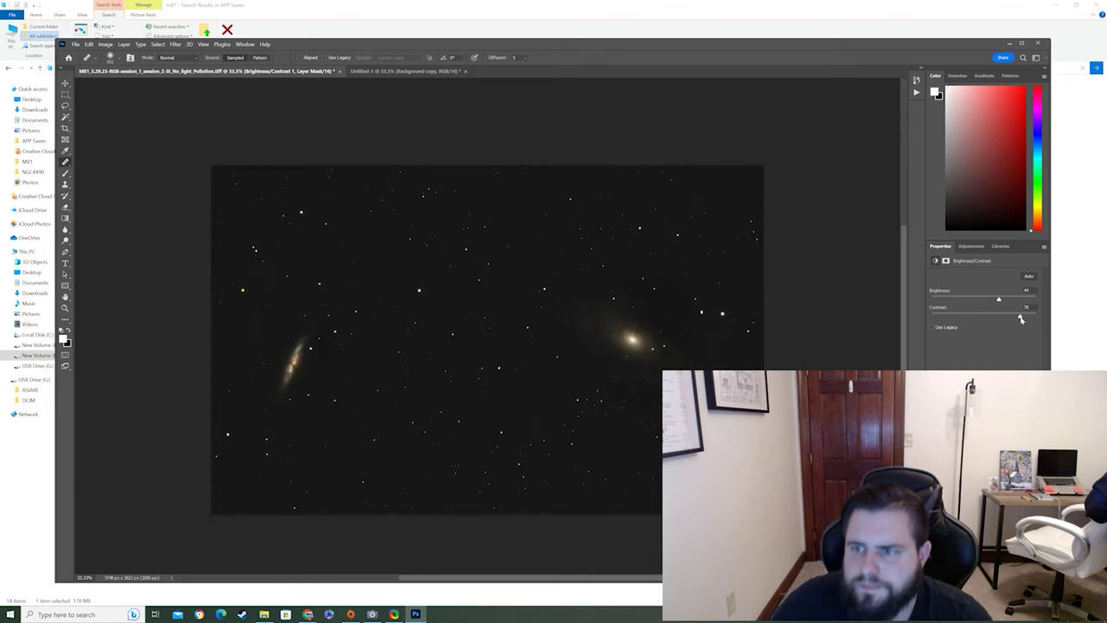
mouse_move(1001, 320)
left_mouse_down()
mouse_move(982, 319)
mouse_move(1000, 319)
left_mouse_up()
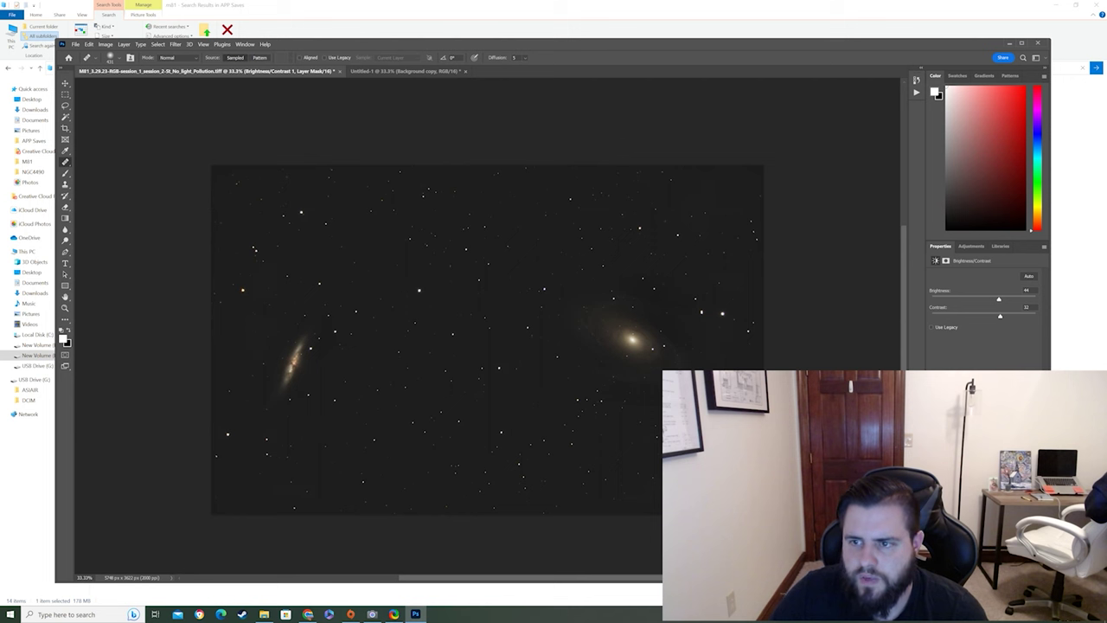
left_click(971, 246)
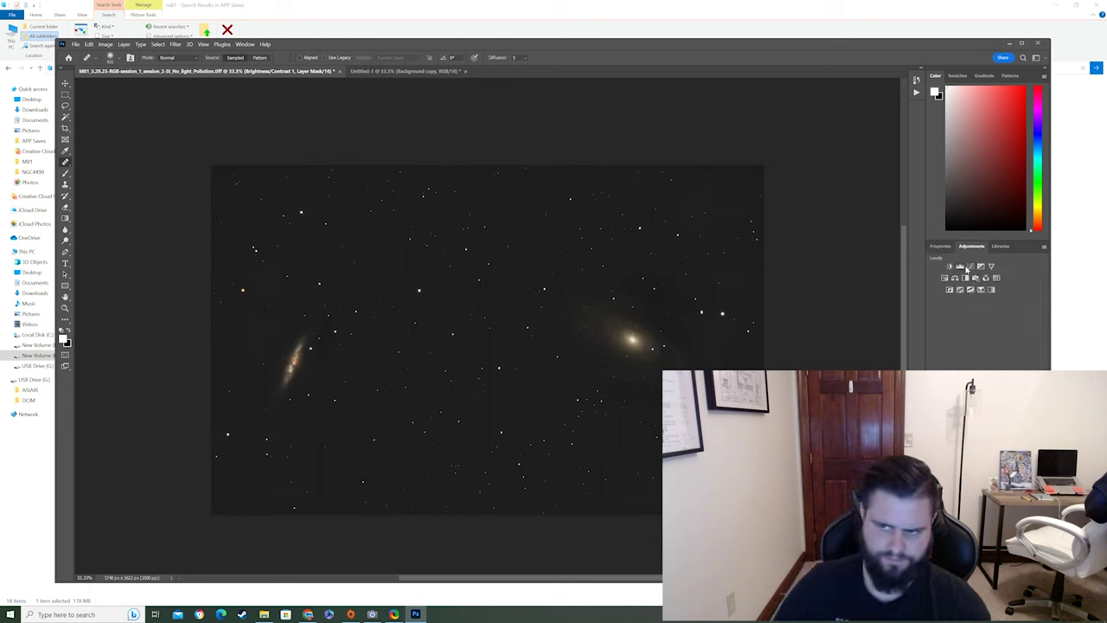
Step: Add a Vibrance layer set to vibrance +20 and saturation +6
left_click(991, 267)
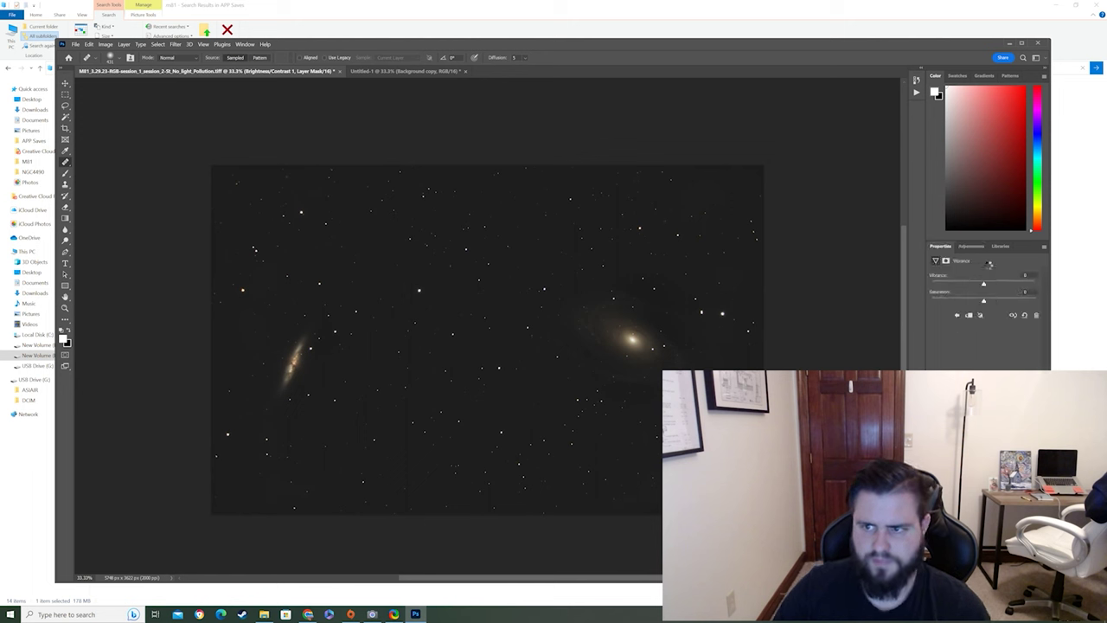
left_click(993, 286)
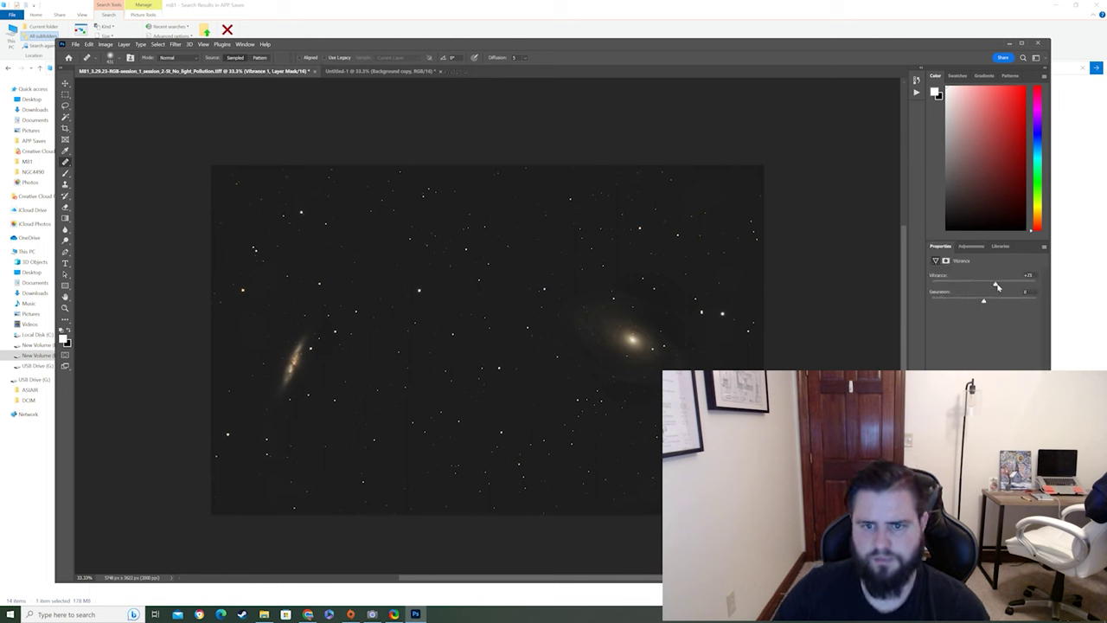
left_click_drag(994, 287, 993, 286)
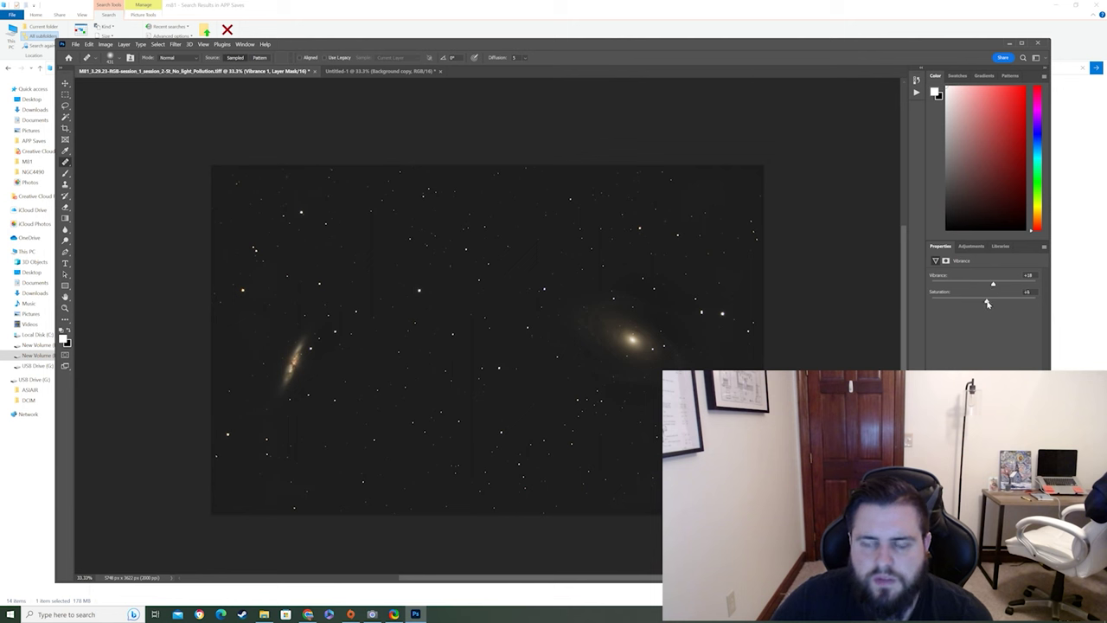
left_click_drag(988, 303, 987, 302)
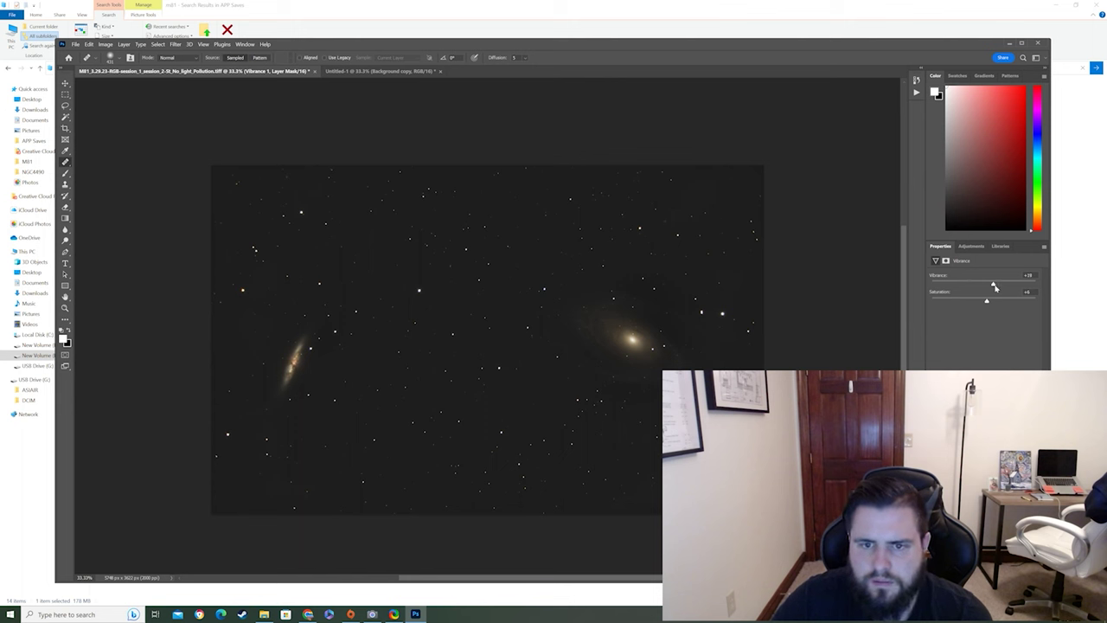
left_click_drag(995, 286, 995, 286)
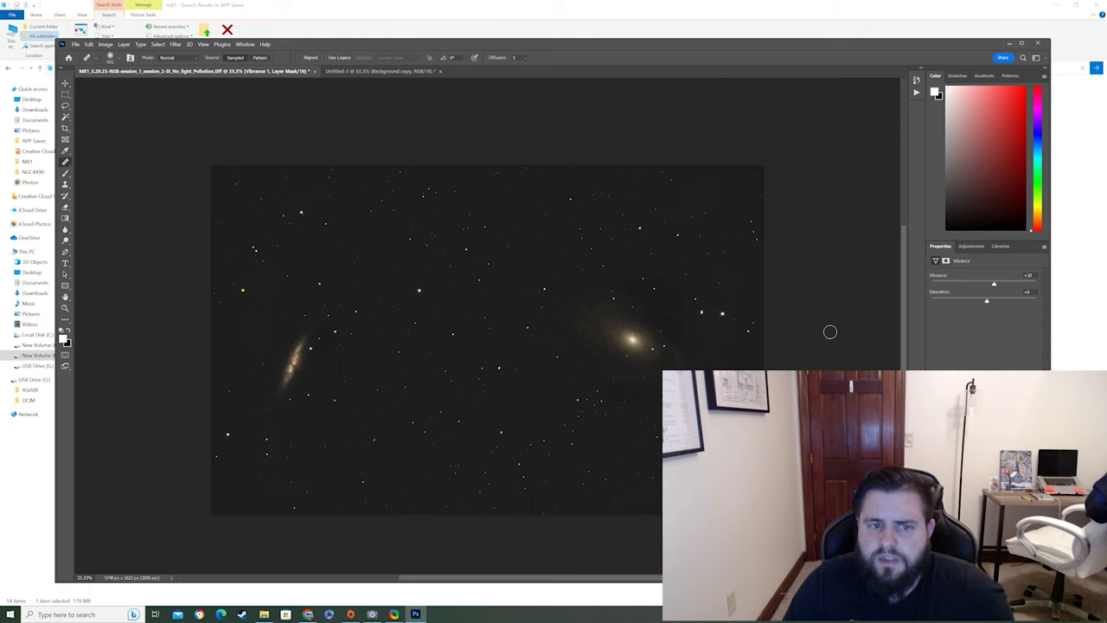
left_click(971, 245)
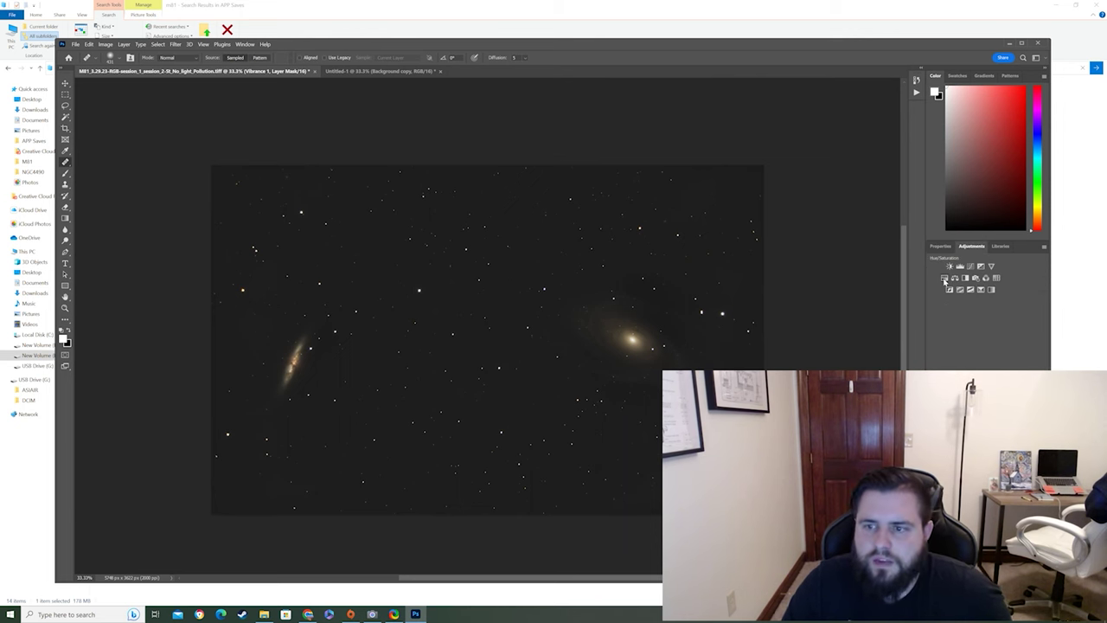
Step: Add a Hue/Saturation layer and drop the Greens channel saturation to -100
left_click(945, 278)
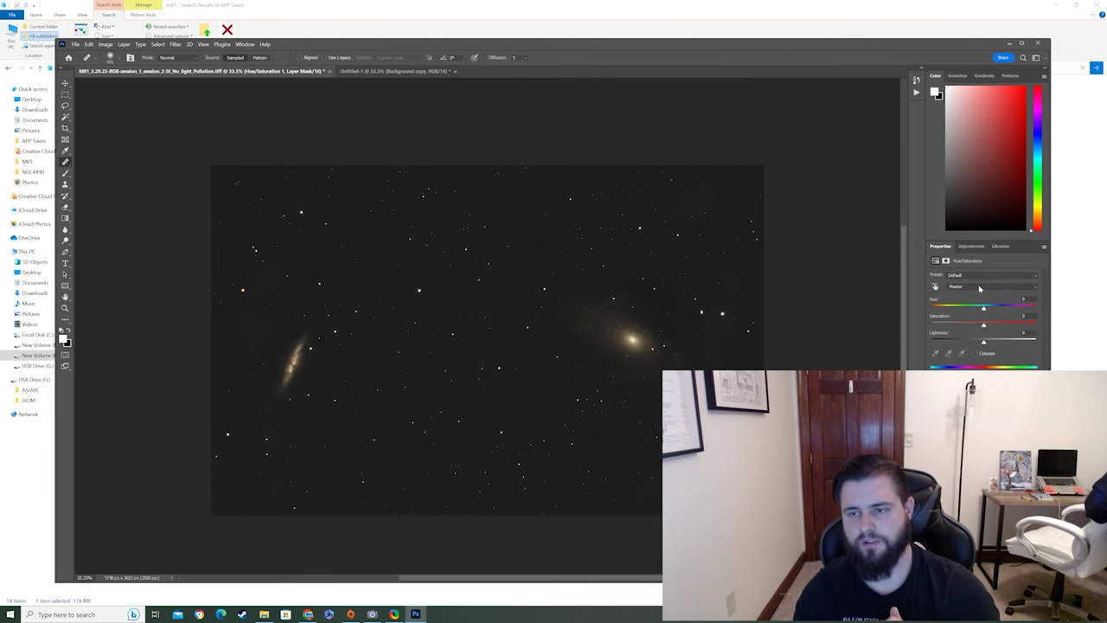
left_click(976, 287)
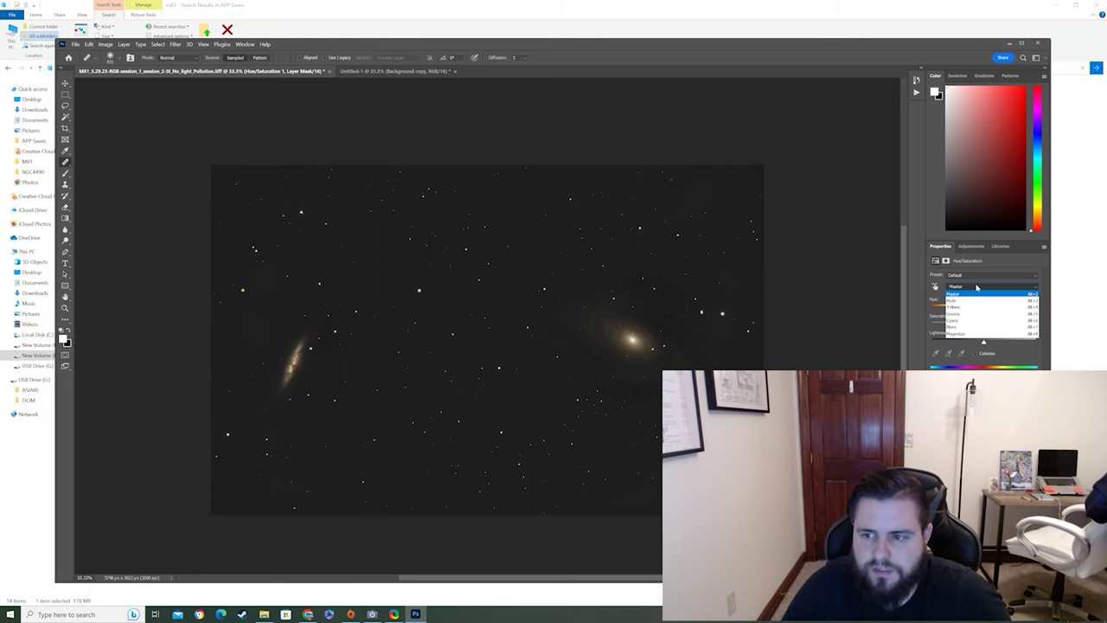
left_click(974, 314)
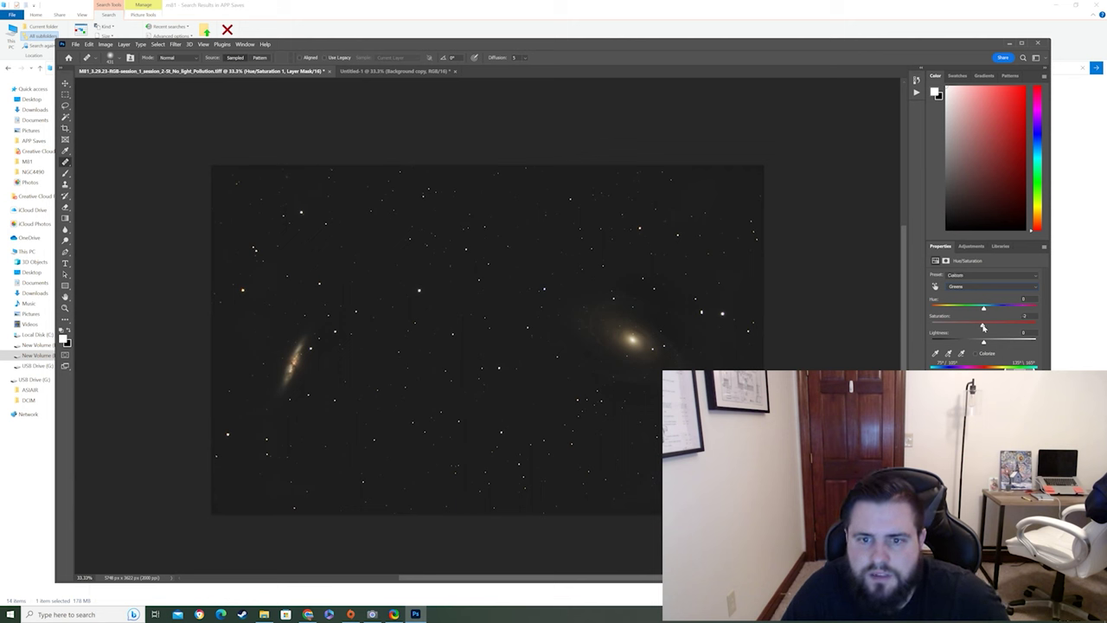
left_click_drag(983, 327, 1012, 336)
left_click_drag(932, 334, 833, 336)
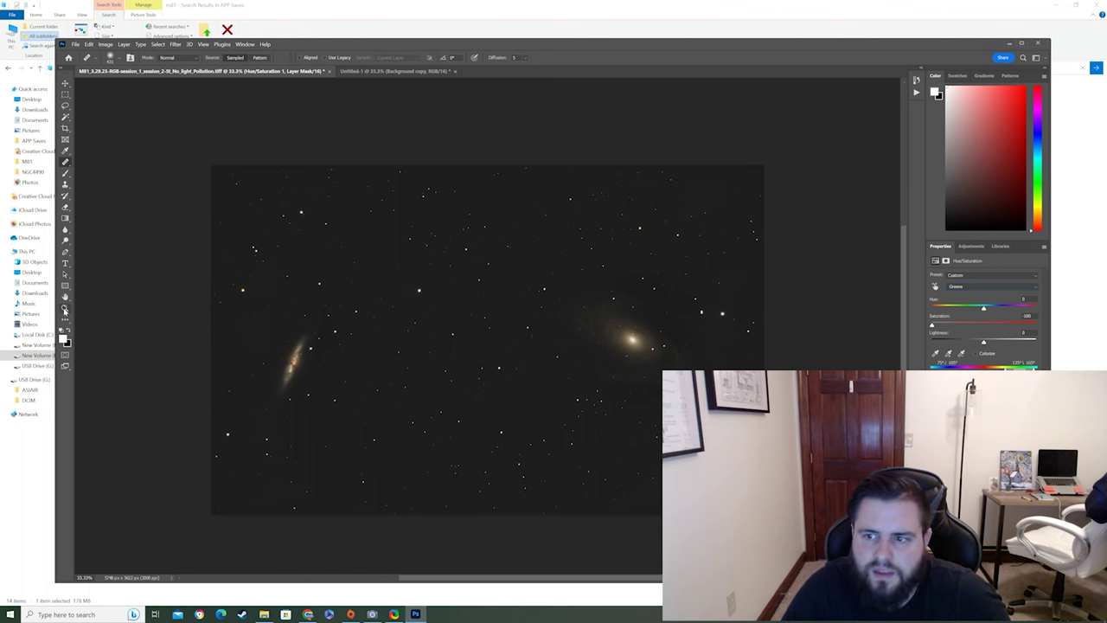
Step: Zoom in on the star colours, set Greens saturation to about -45, then fit the image on screen
key("z")
left_click(411, 384)
left_click_drag(411, 384, 399, 380)
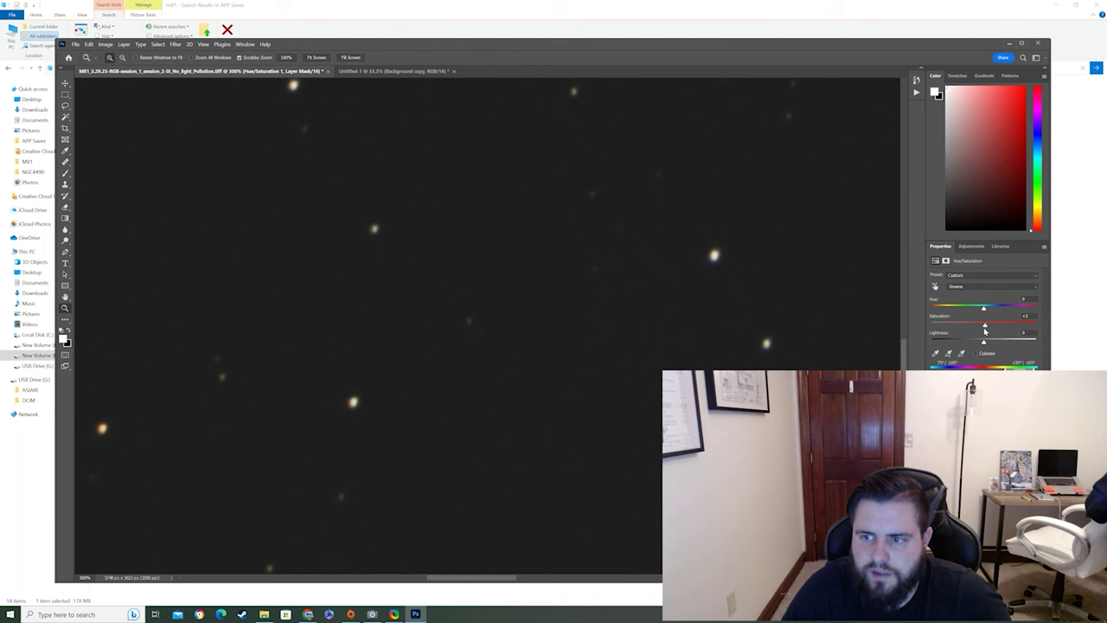
left_click_drag(983, 327, 825, 323)
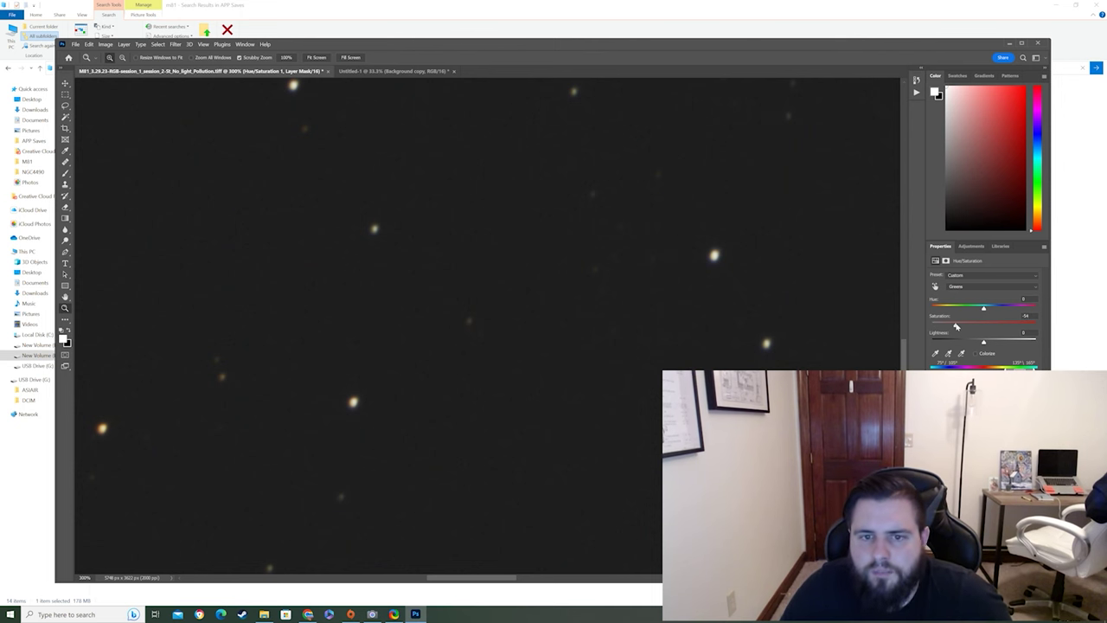
left_click_drag(956, 326, 964, 327)
key("alt+bracketleft")
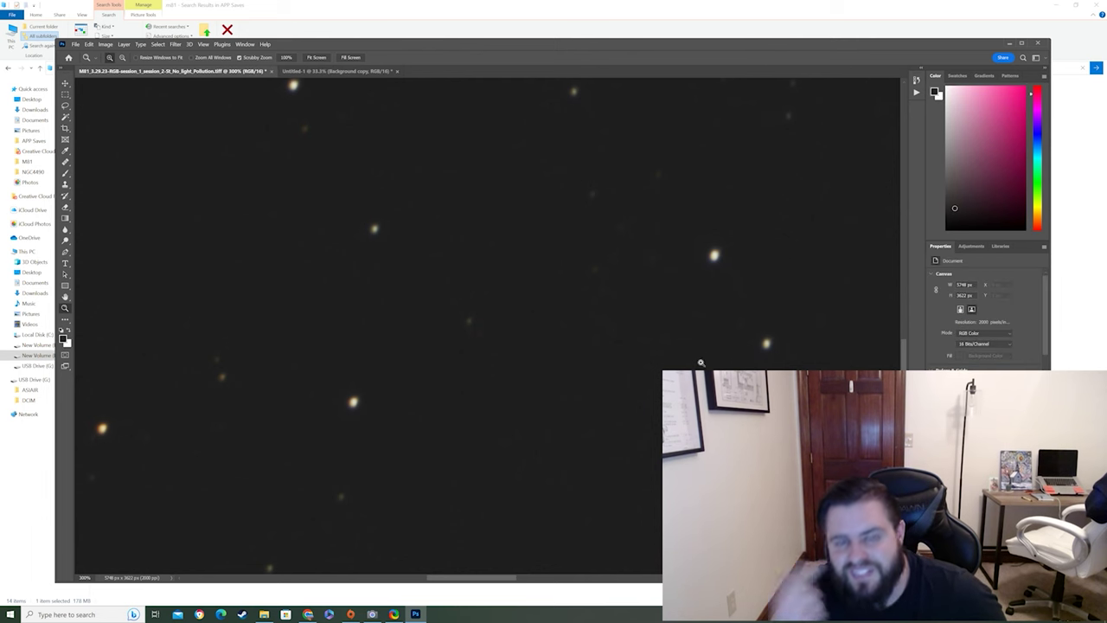
key("ctrl+0")
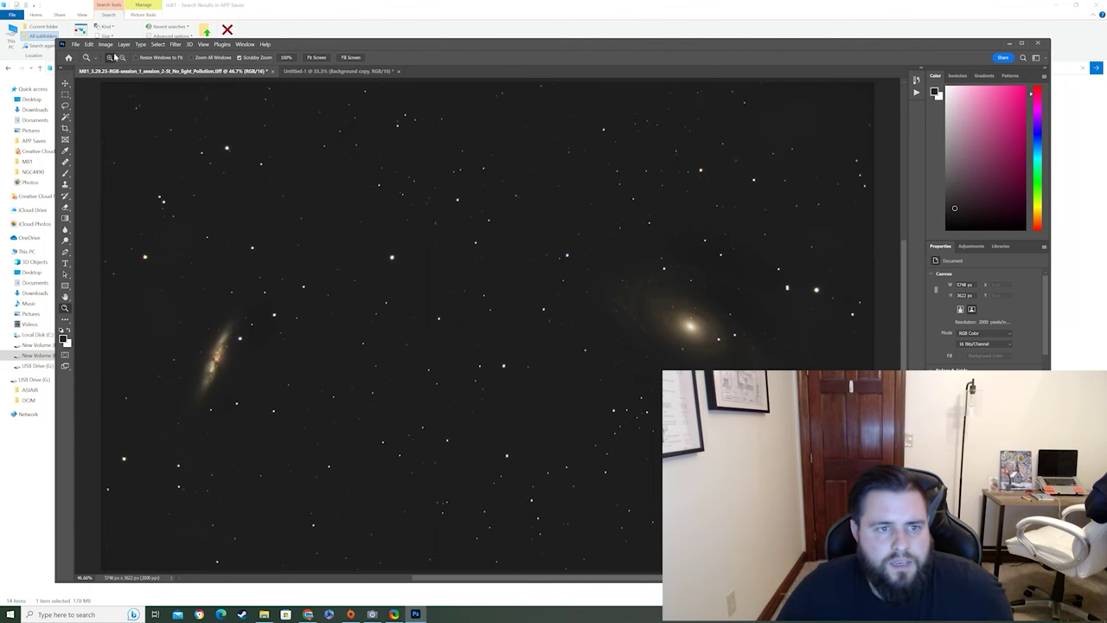
Step: Save a TIFF copy named 'M81 No light Pollution copy Edited', then close Photoshop
left_click(75, 44)
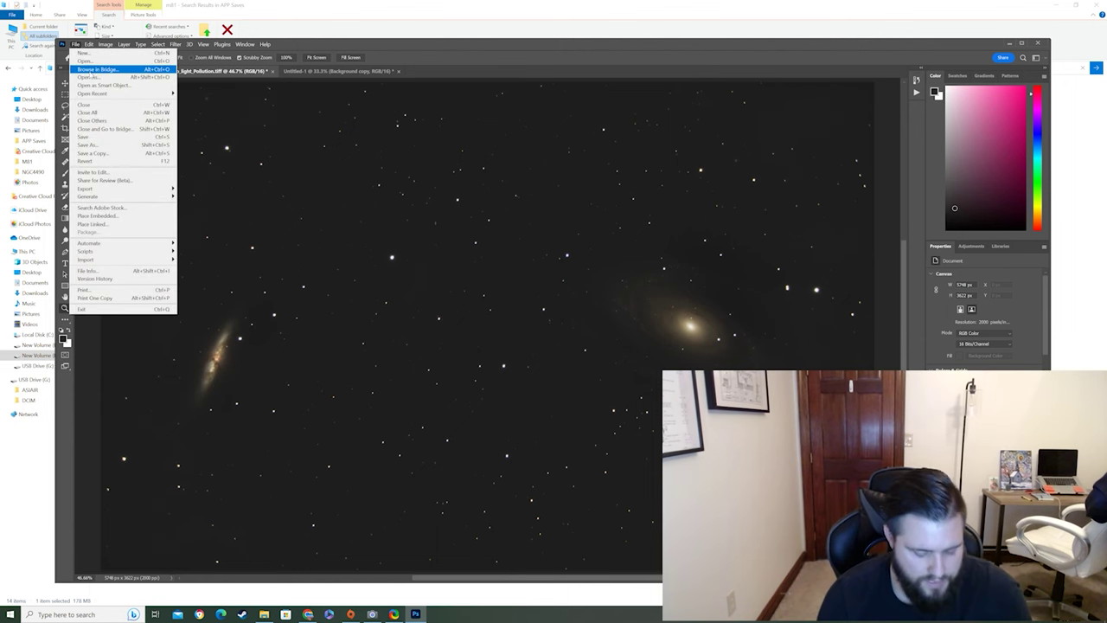
left_click(110, 153)
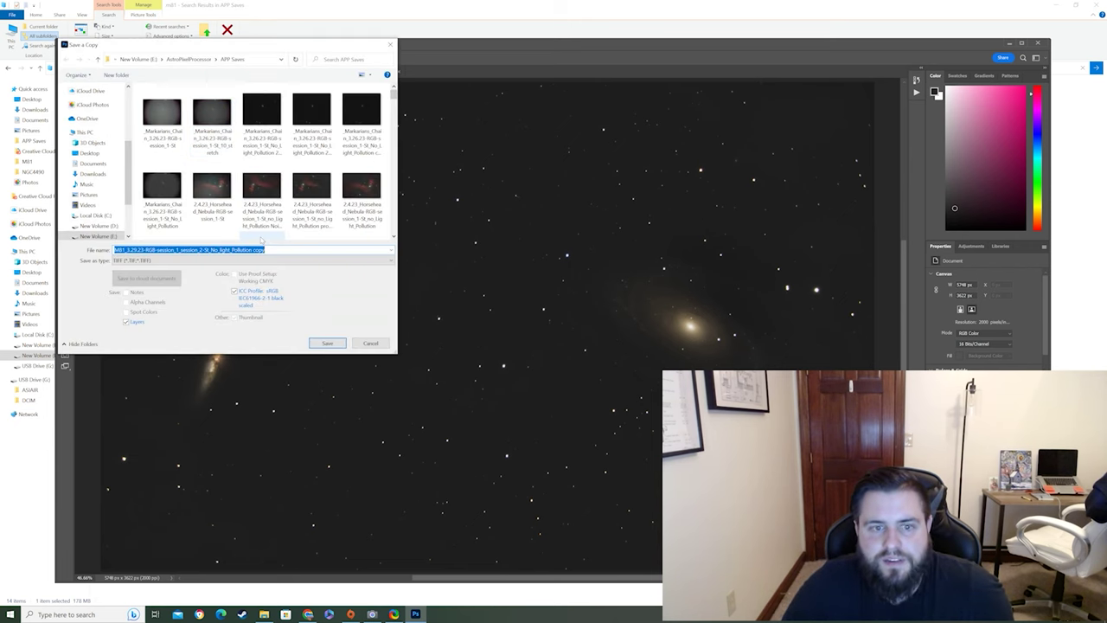
left_click(285, 250)
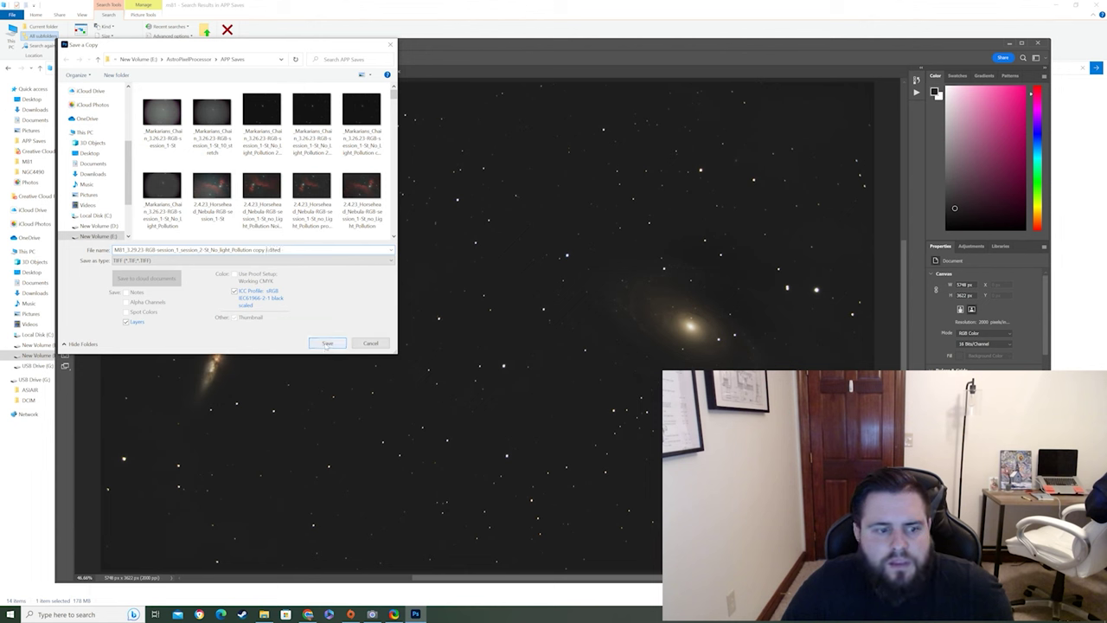
left_click(327, 344)
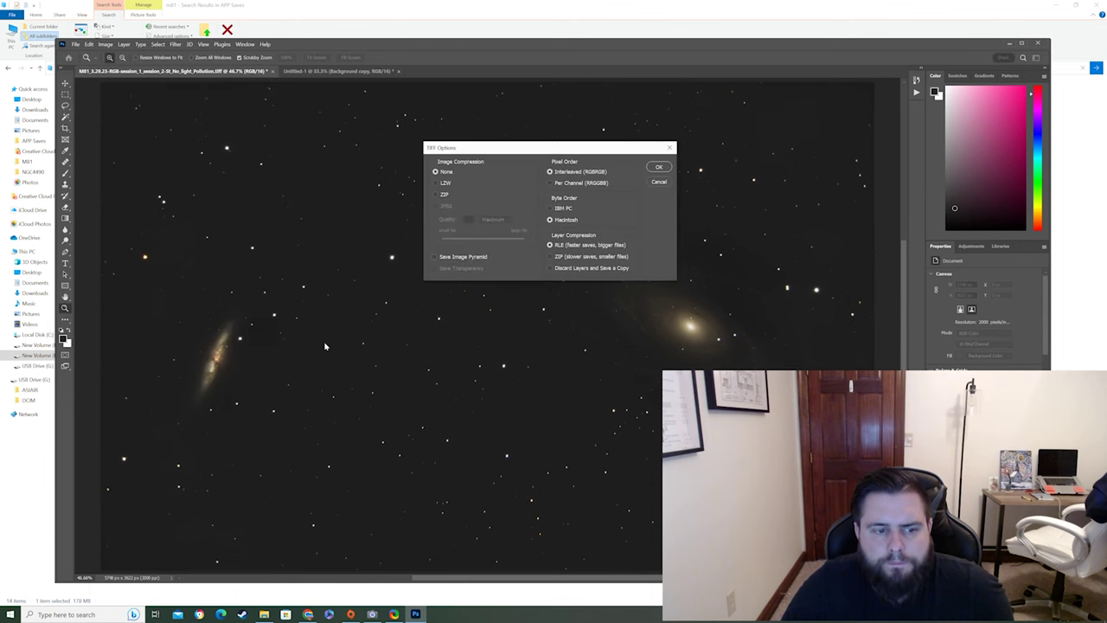
left_click(659, 170)
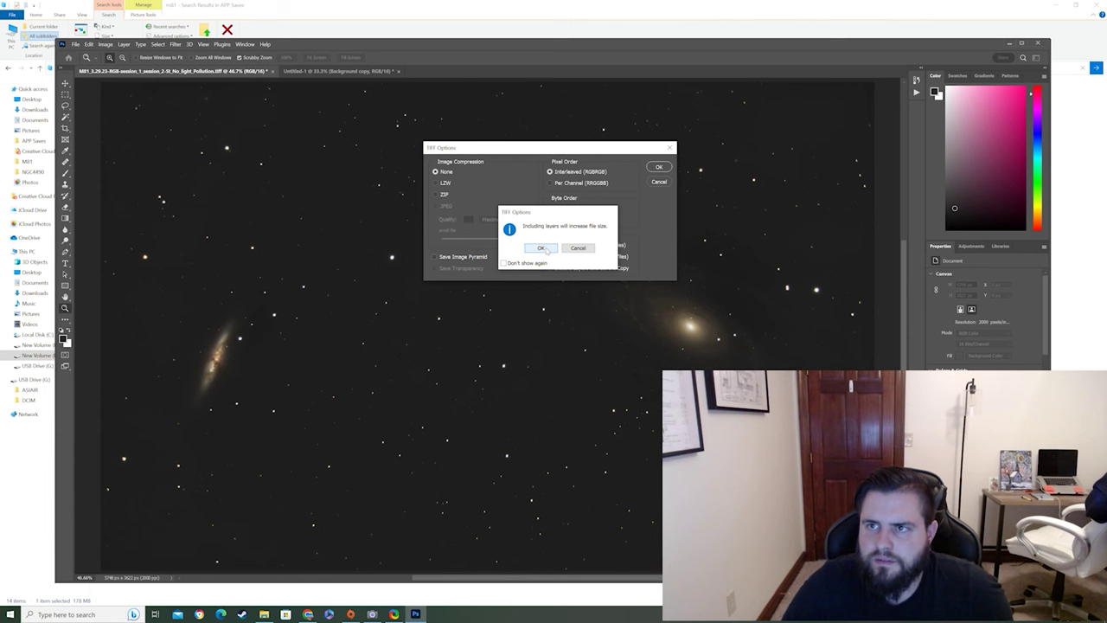
left_click(542, 249)
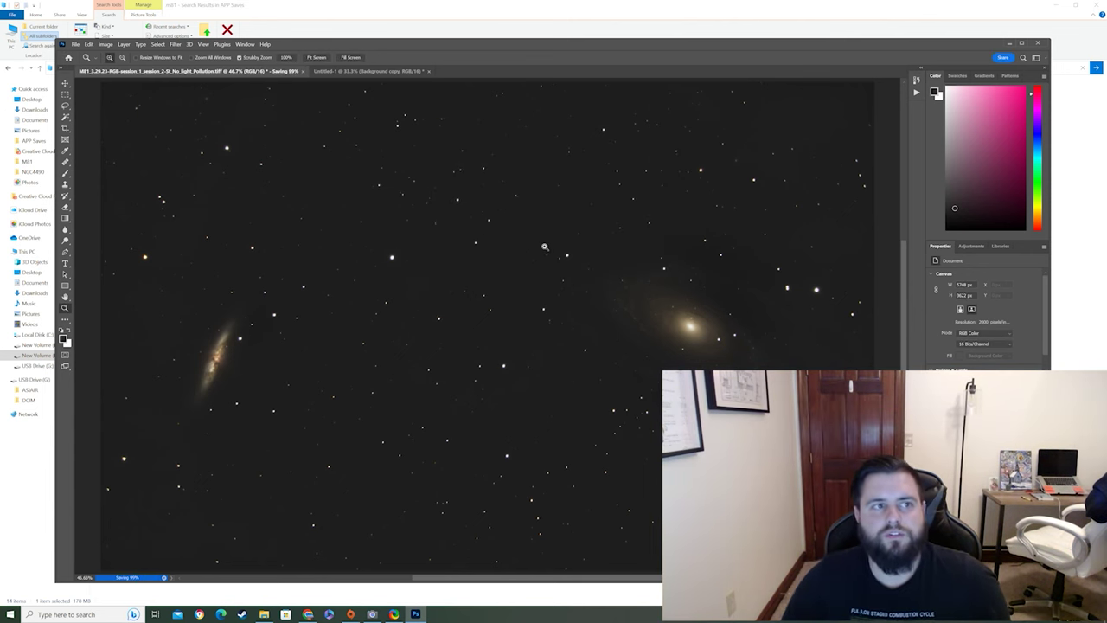
left_click(1038, 44)
Step: Minimize File Explorer and launch PixInsight from the desktop
left_click(1055, 5)
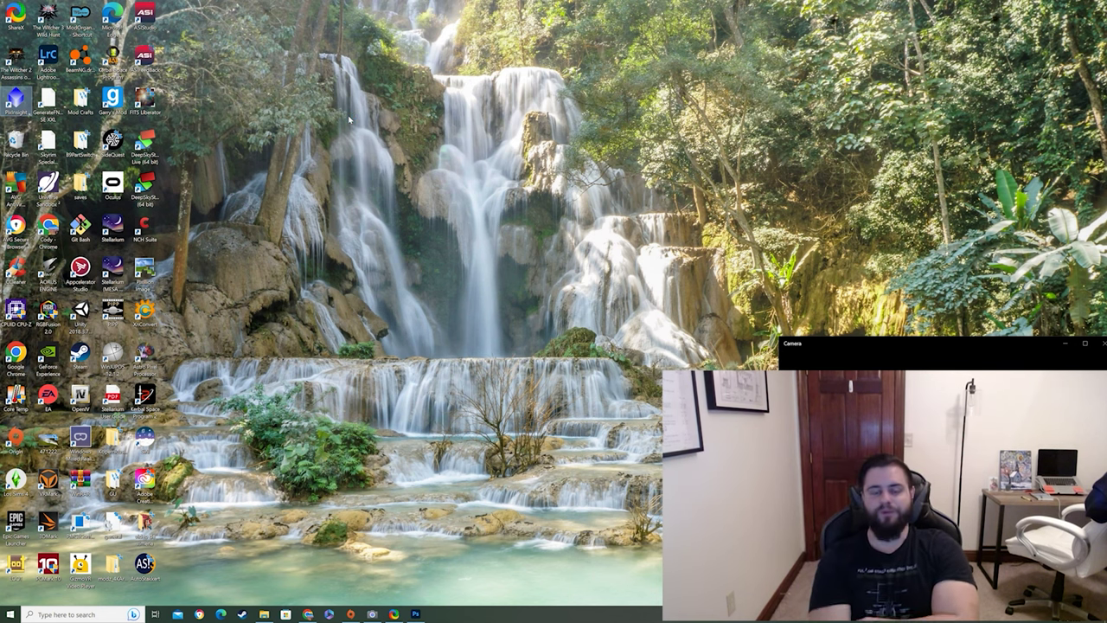
key("Return")
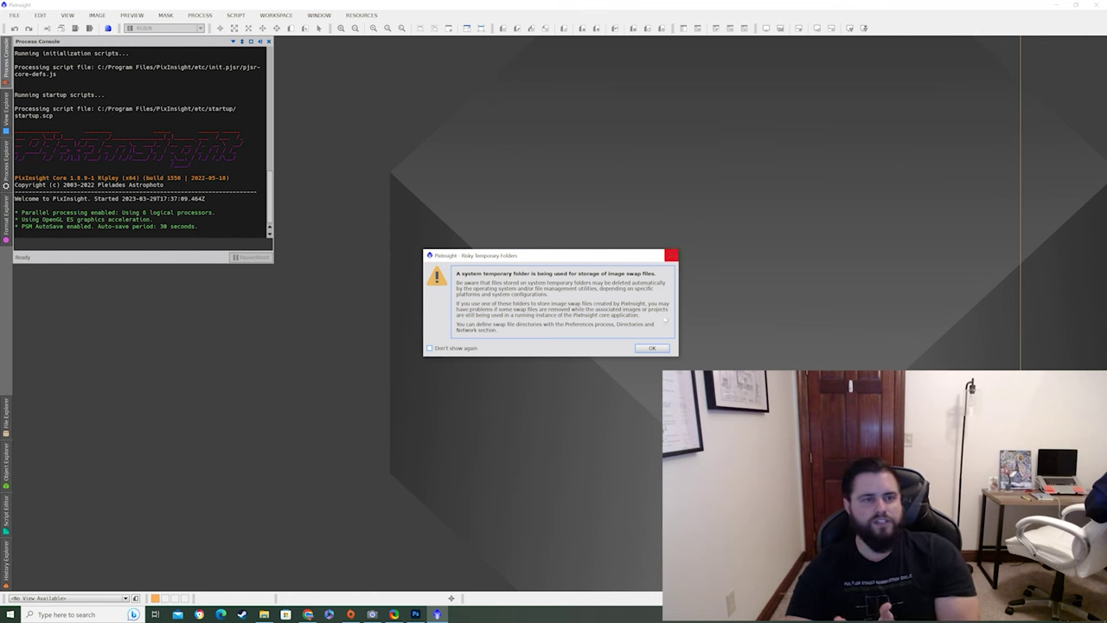
Step: Dismiss the temporary-folder warning and open the 'M81 No light Pollution copy Edited' TIFF
left_click(653, 348)
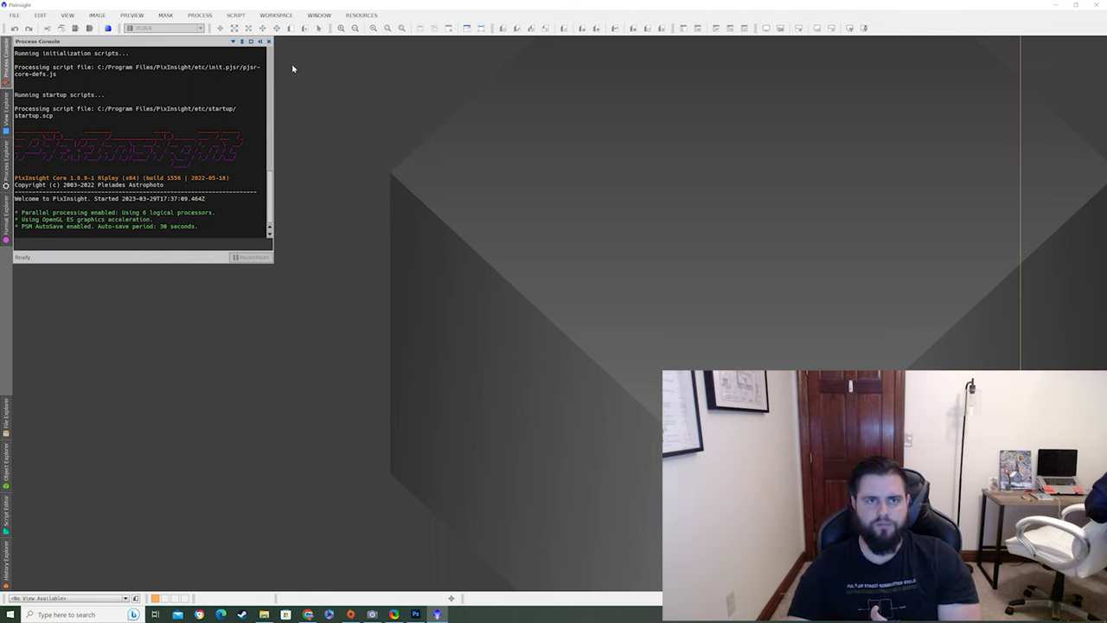
left_click(14, 16)
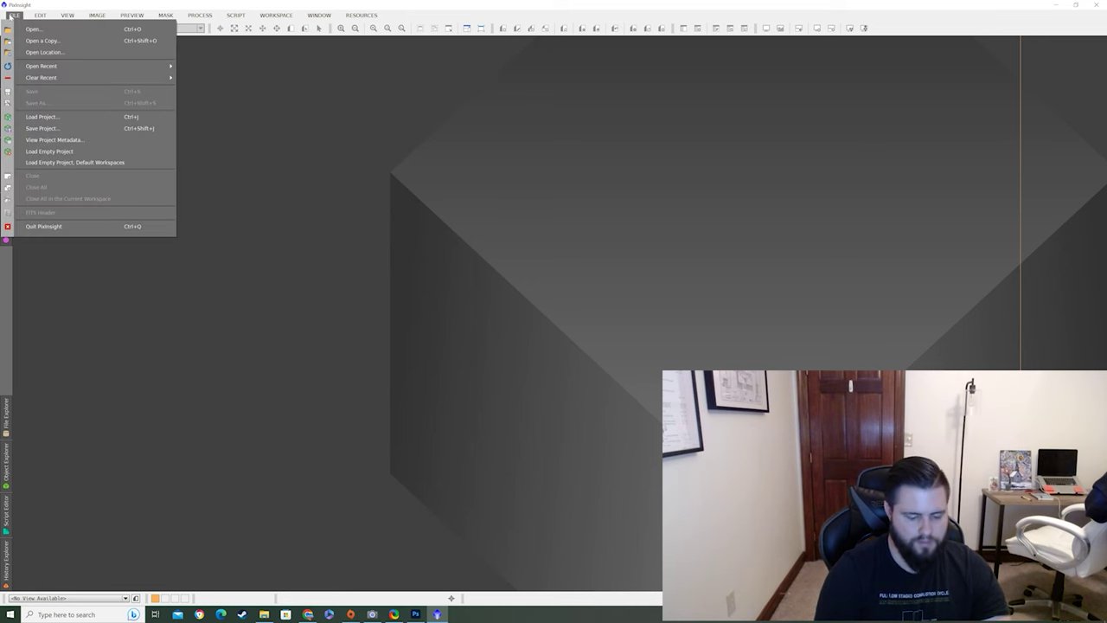
left_click(51, 30)
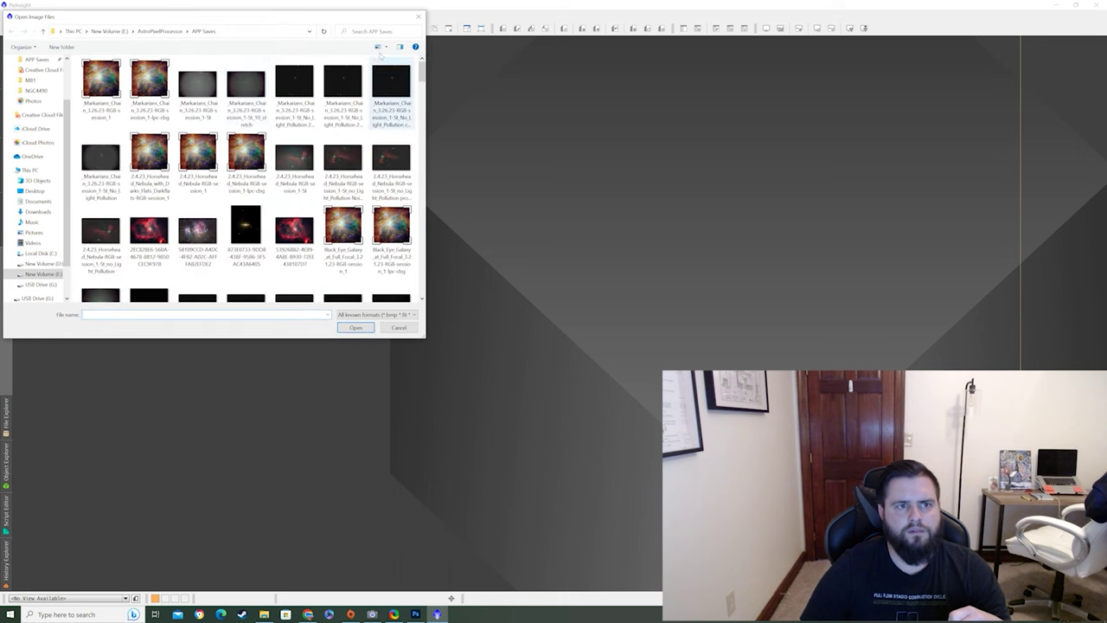
left_click(375, 32)
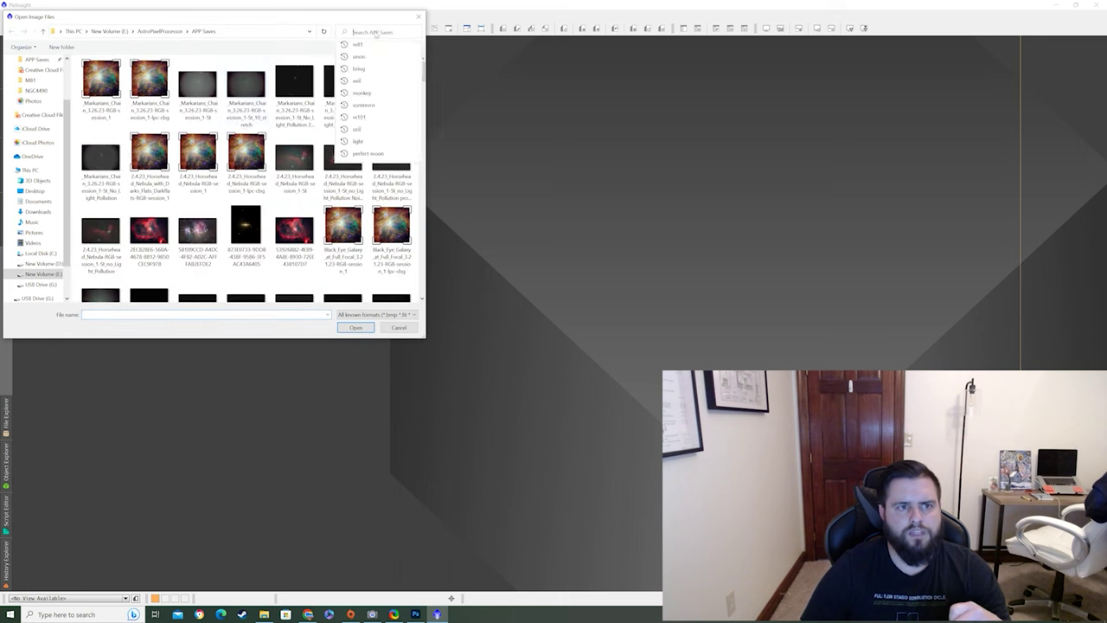
type("m81")
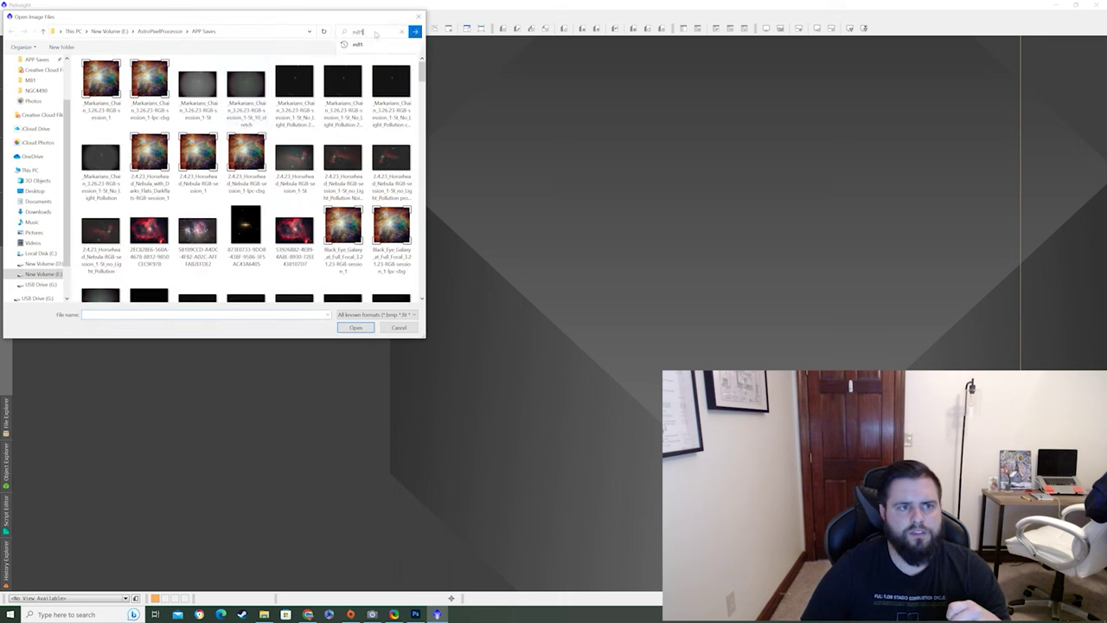
key("Return")
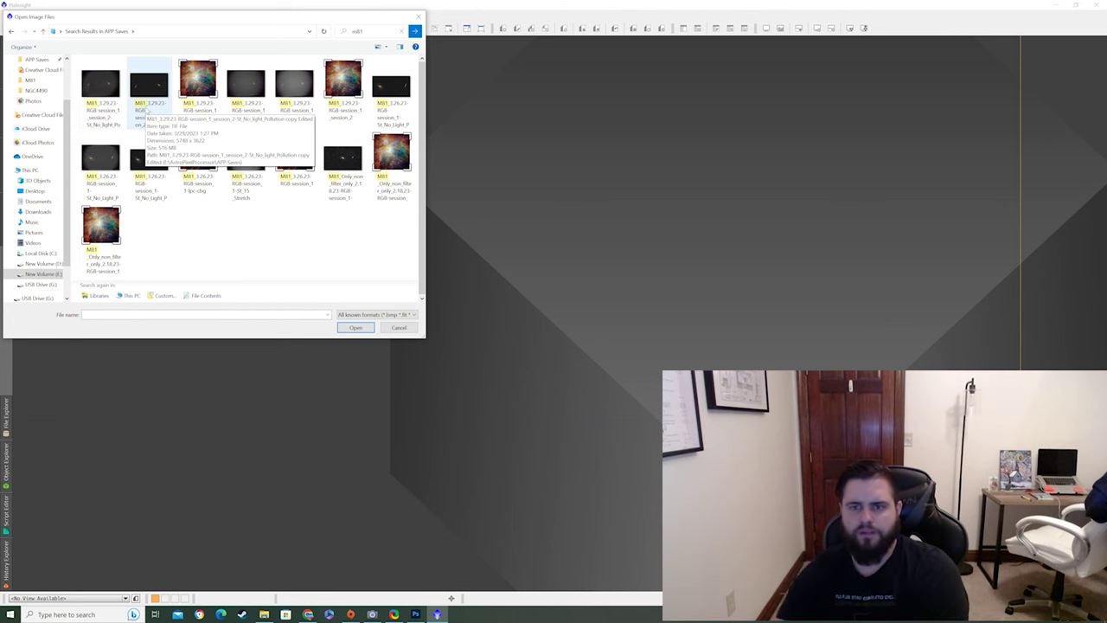
left_click(147, 110)
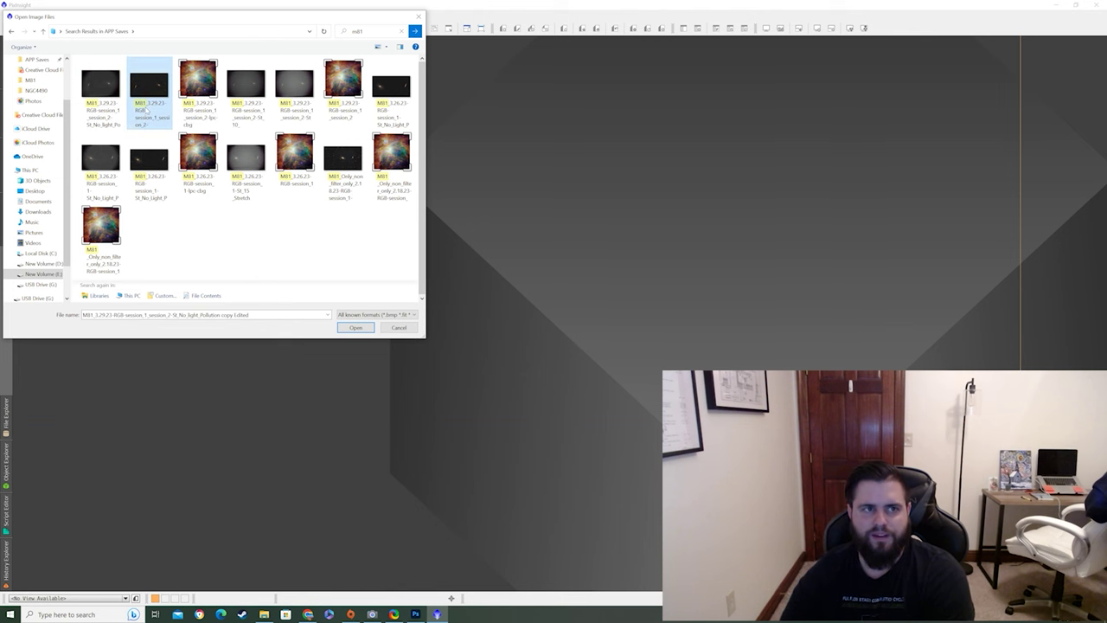
left_click(355, 327)
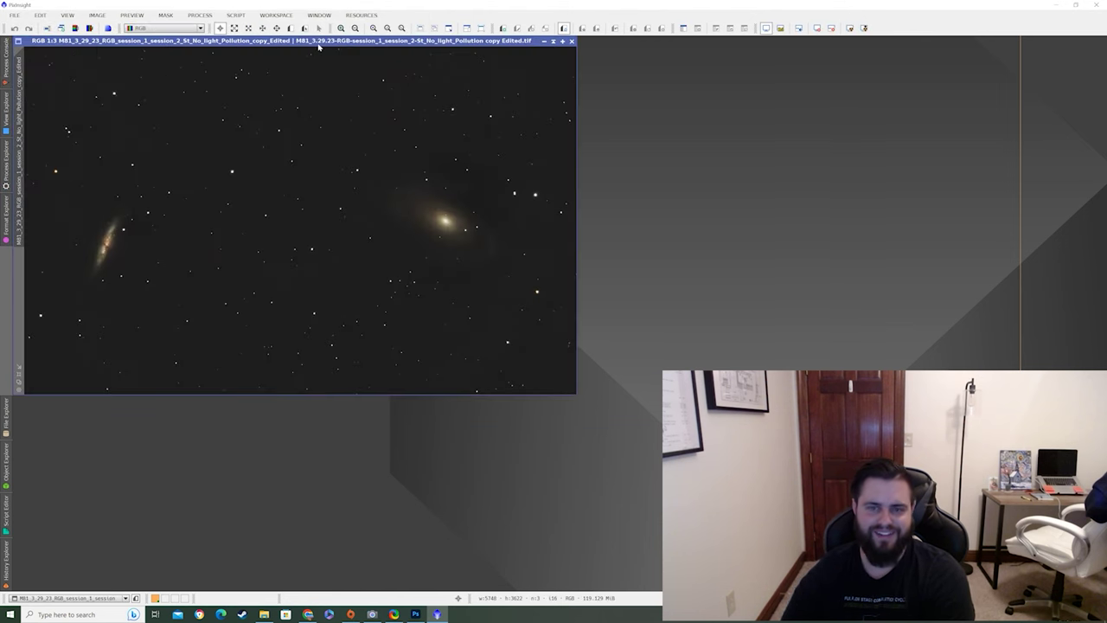
left_click_drag(318, 48, 617, 151)
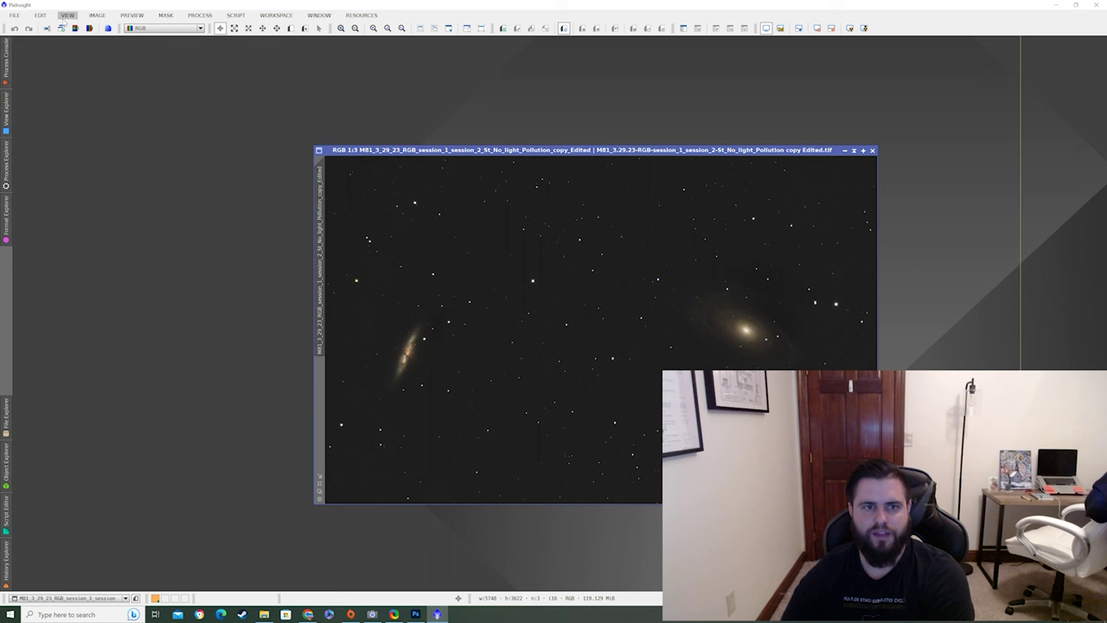
left_click(15, 16)
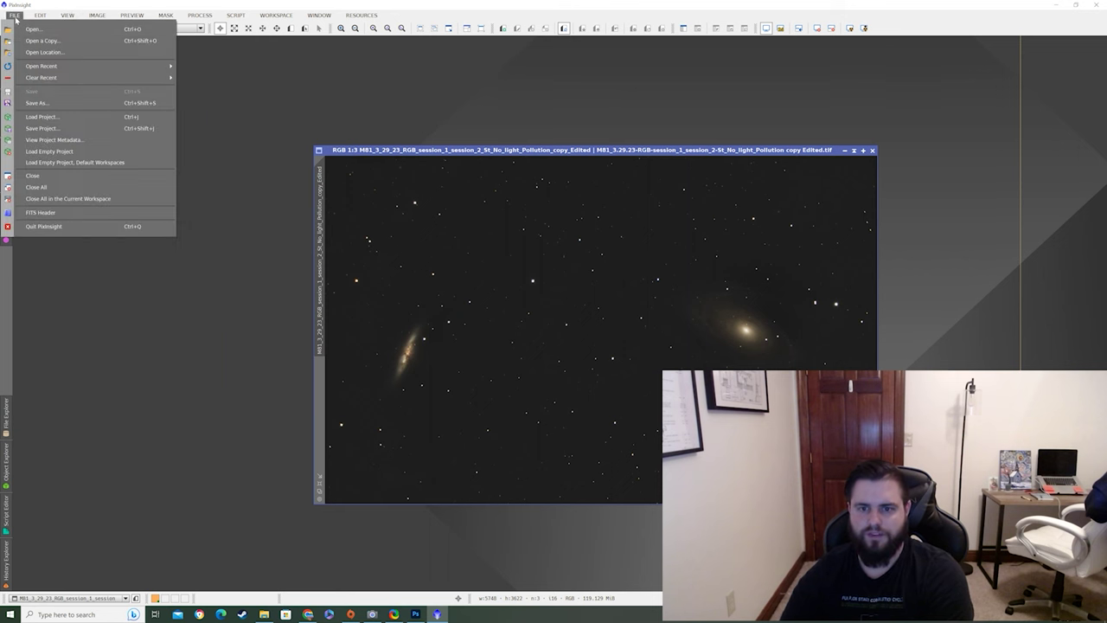
mouse_move(188, 19)
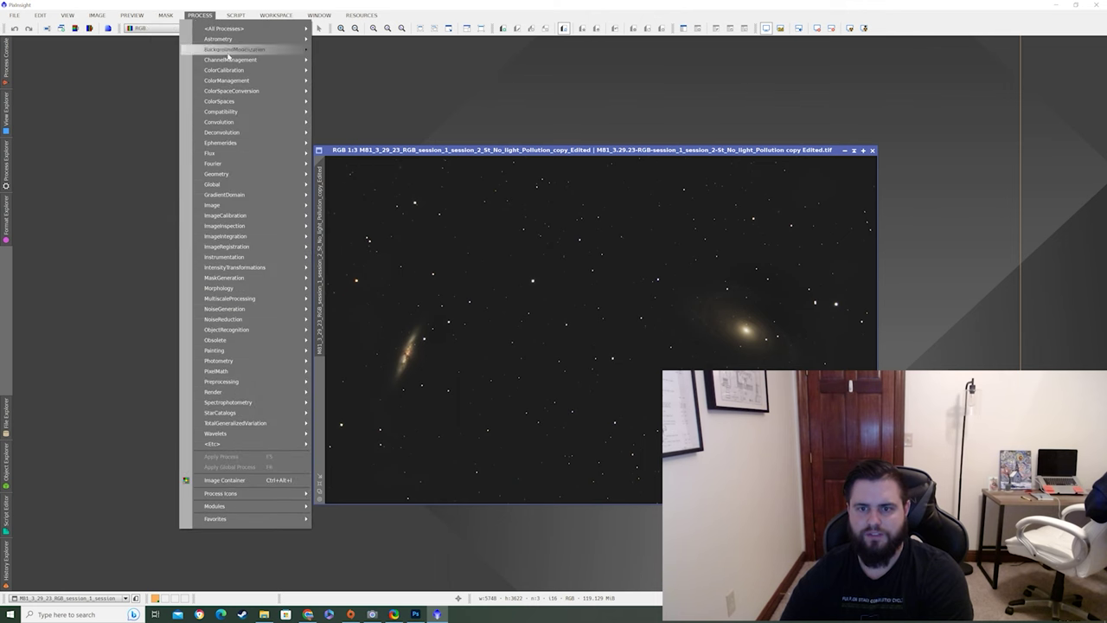
mouse_move(245, 134)
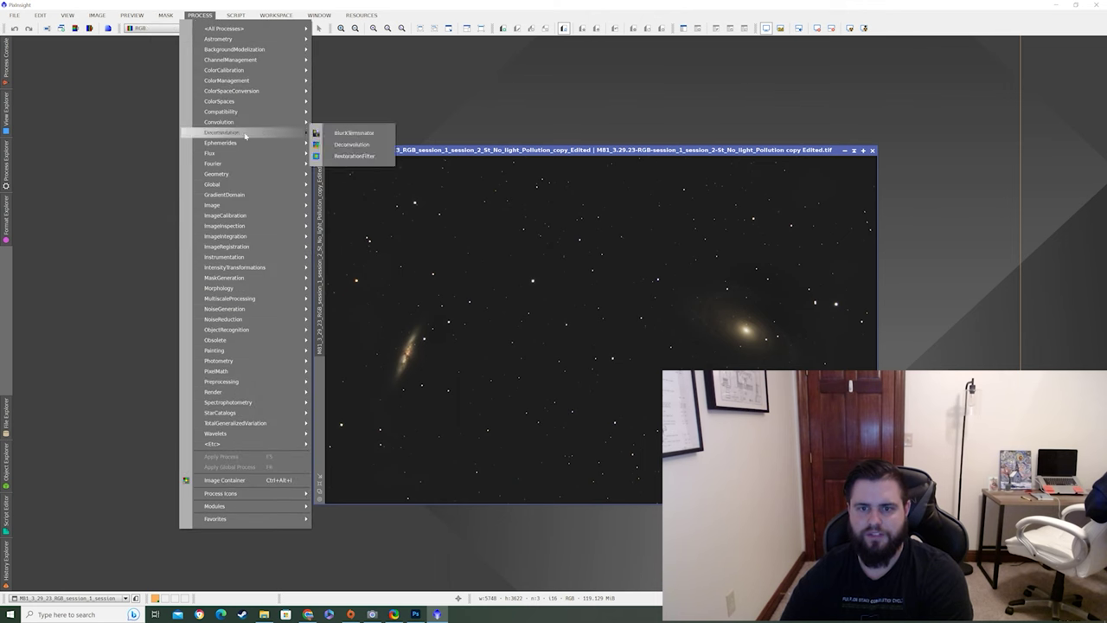
left_click(356, 133)
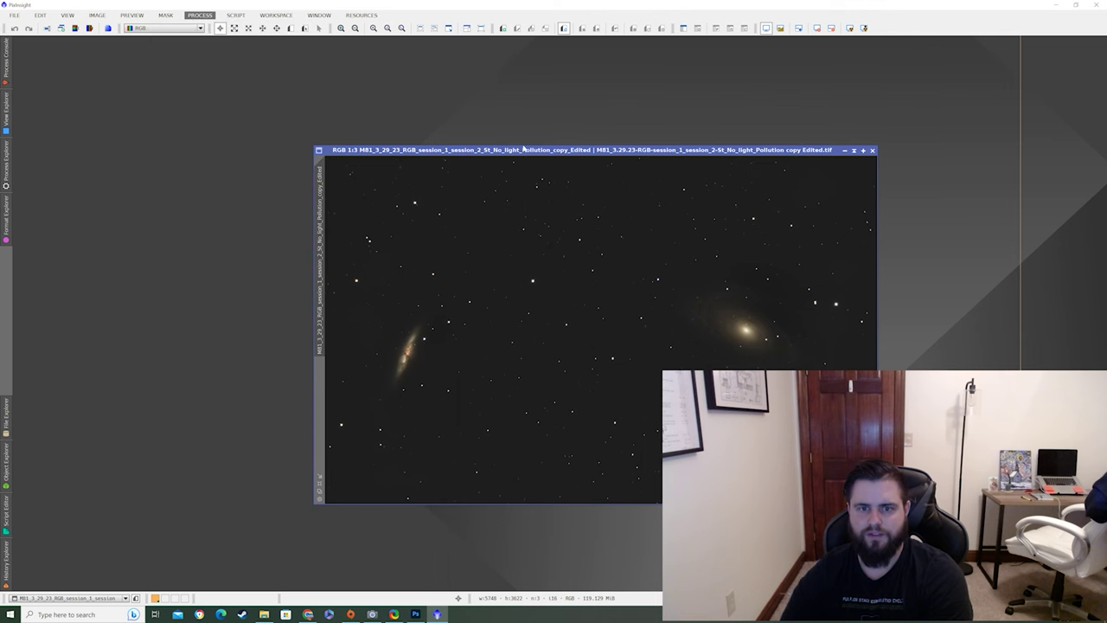
scroll(856, 316, "down", 1)
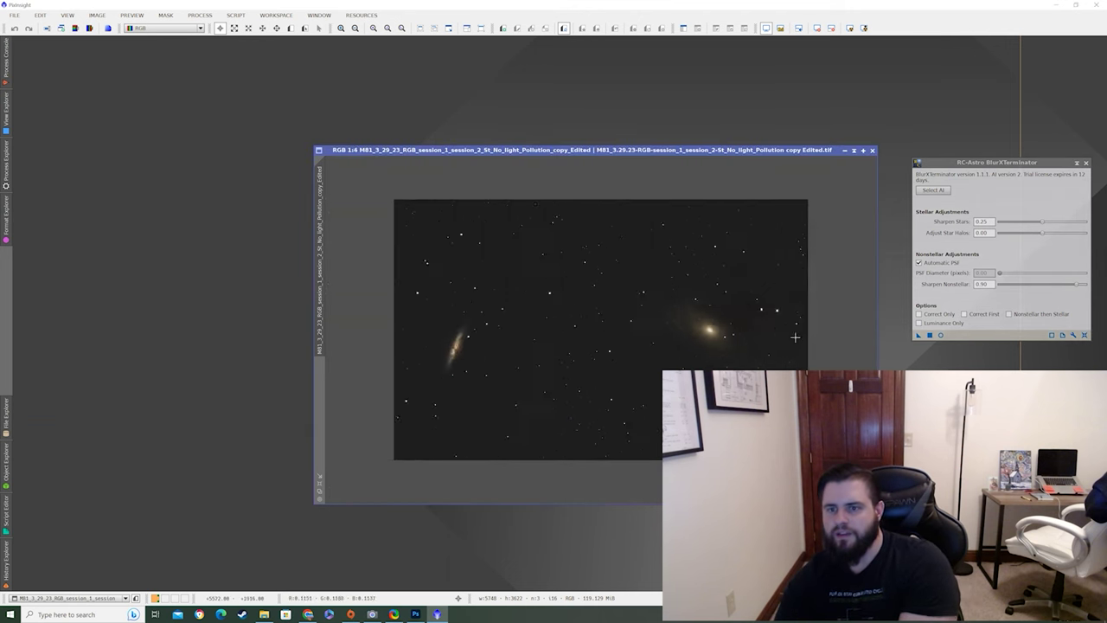
scroll(781, 342, "up", 4)
scroll(781, 342, "down", 1)
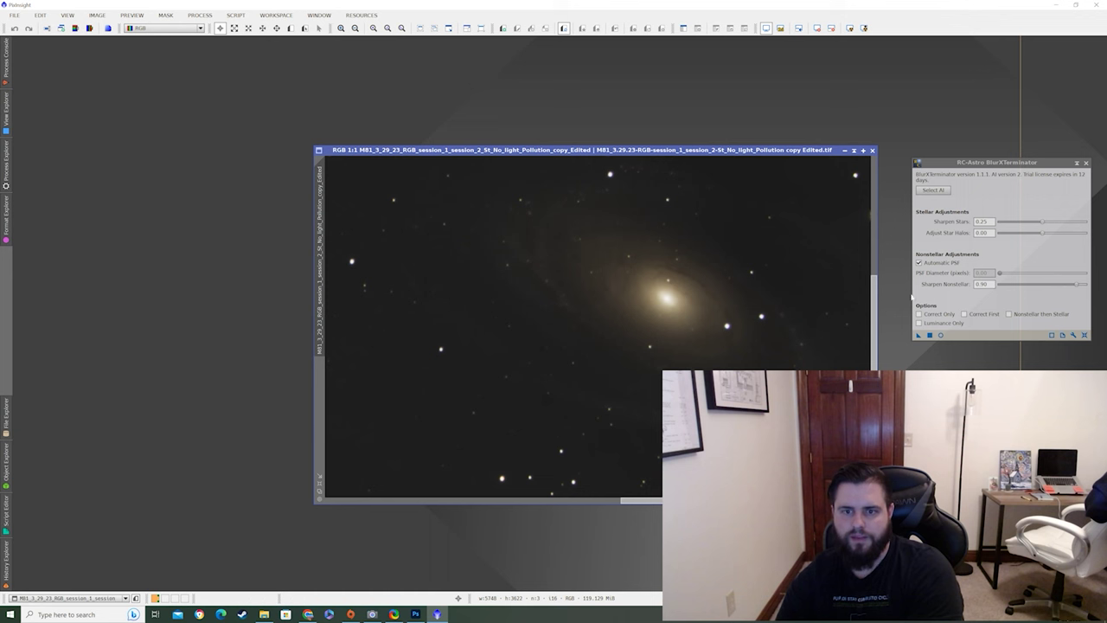
scroll(876, 307, "up", 2)
scroll(642, 325, "up", 1)
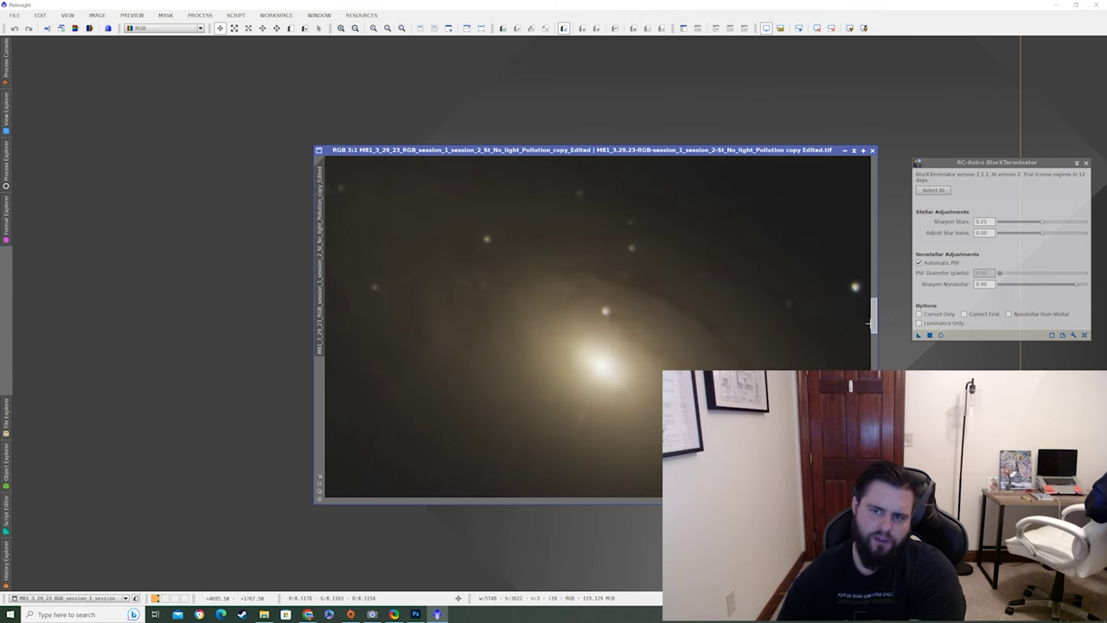
scroll(869, 324, "down", 1)
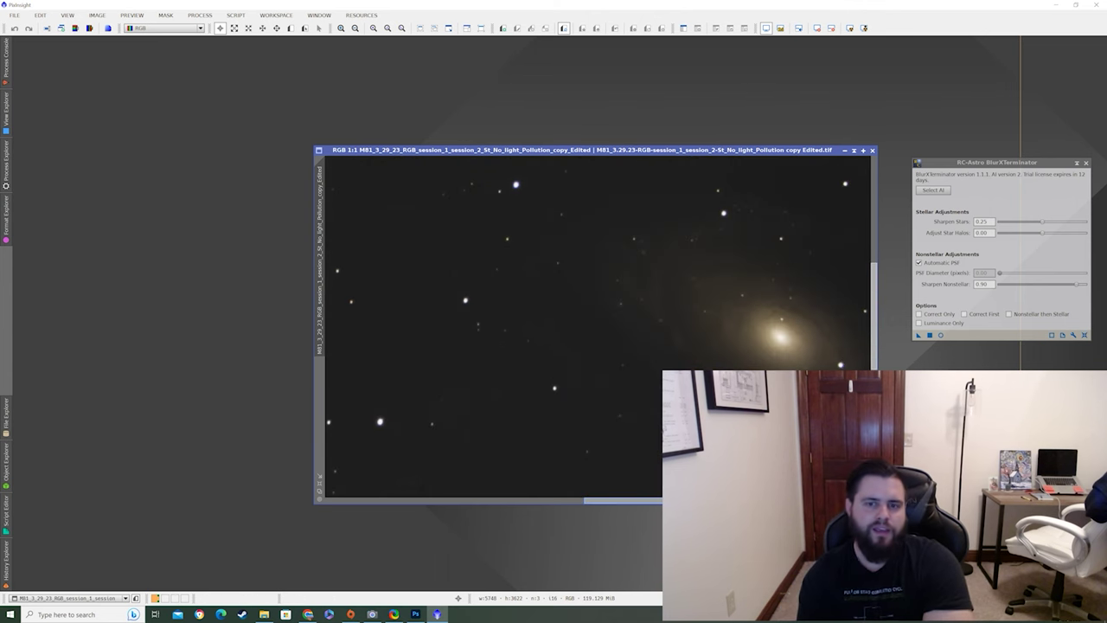
scroll(597, 325, "right", 5)
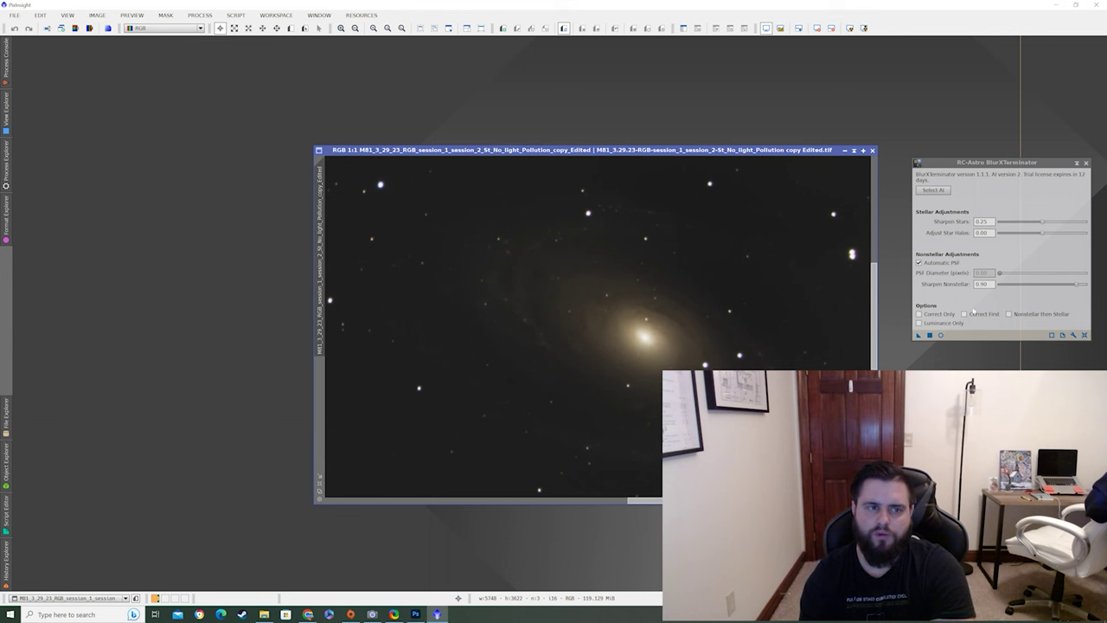
Step: Apply BlurXTerminator (0.25 stellar, 0.90 nonstellar) to the M81/M82 image and wait for completion
left_click(930, 335)
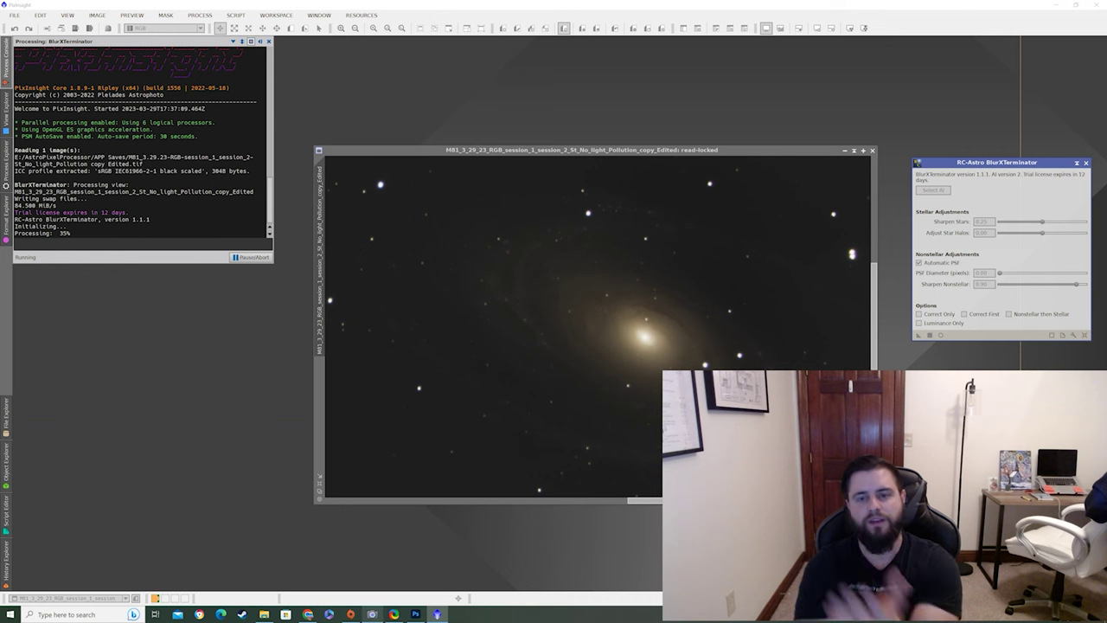
mouse_move(372, 615)
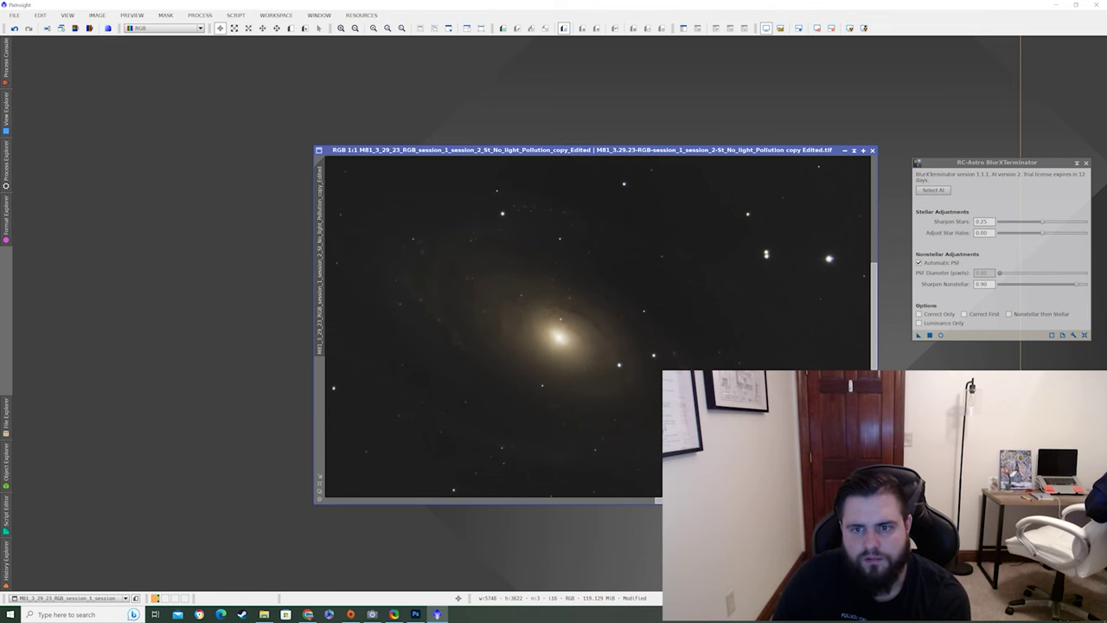
left_click_drag(658, 498, 692, 487)
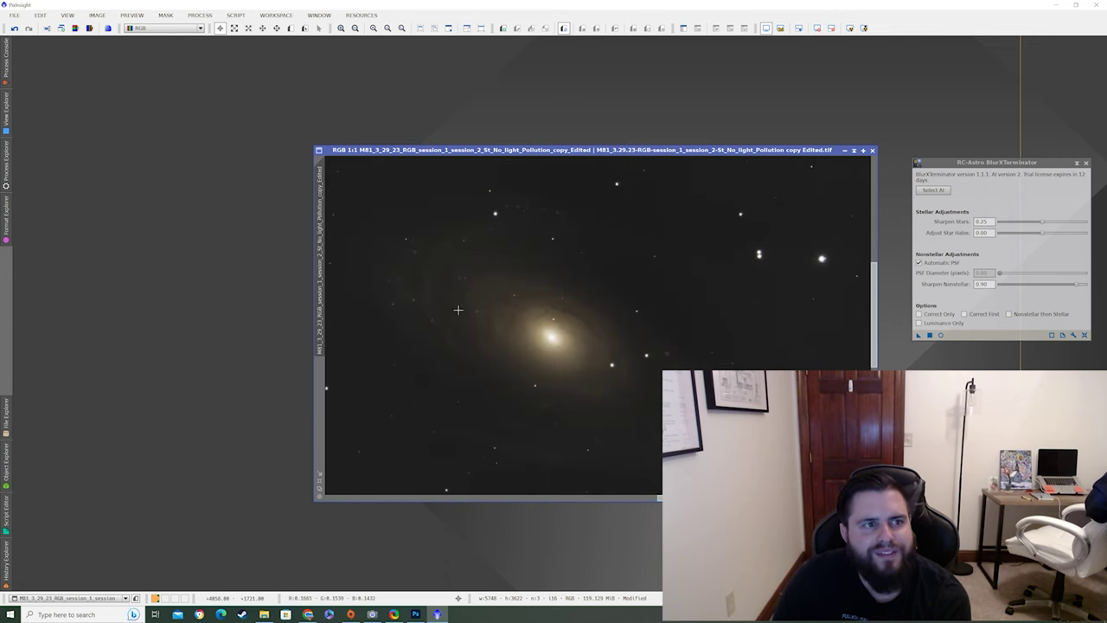
scroll(459, 310, "up", 2)
scroll(459, 310, "down", 3)
scroll(709, 324, "down", 2)
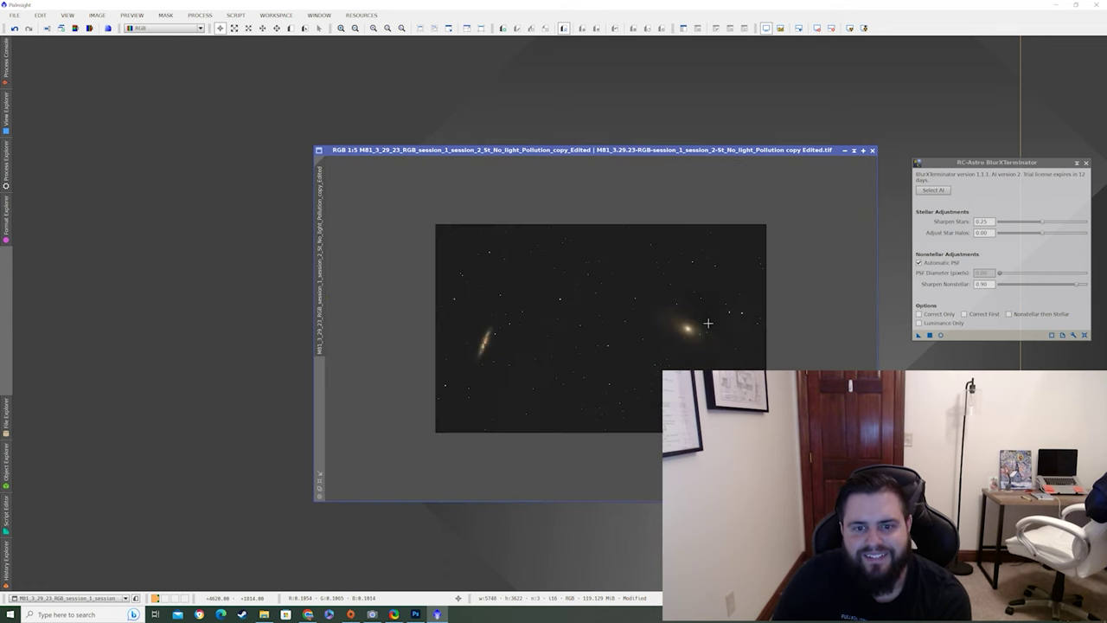
scroll(721, 327, "up", 3)
scroll(736, 323, "down", 1)
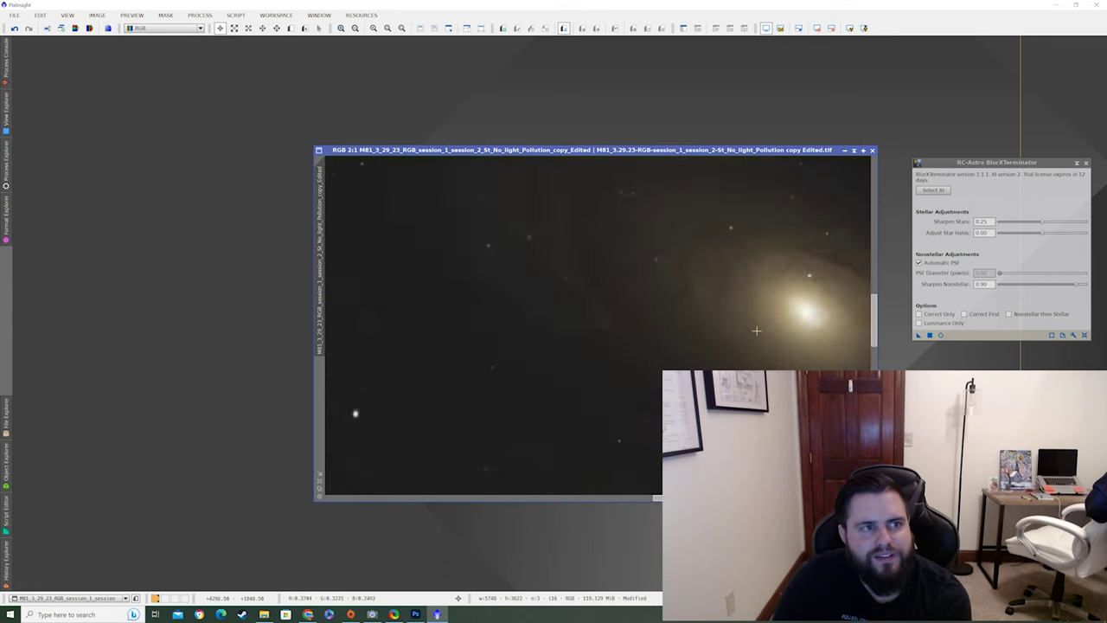
scroll(758, 330, "down", 1)
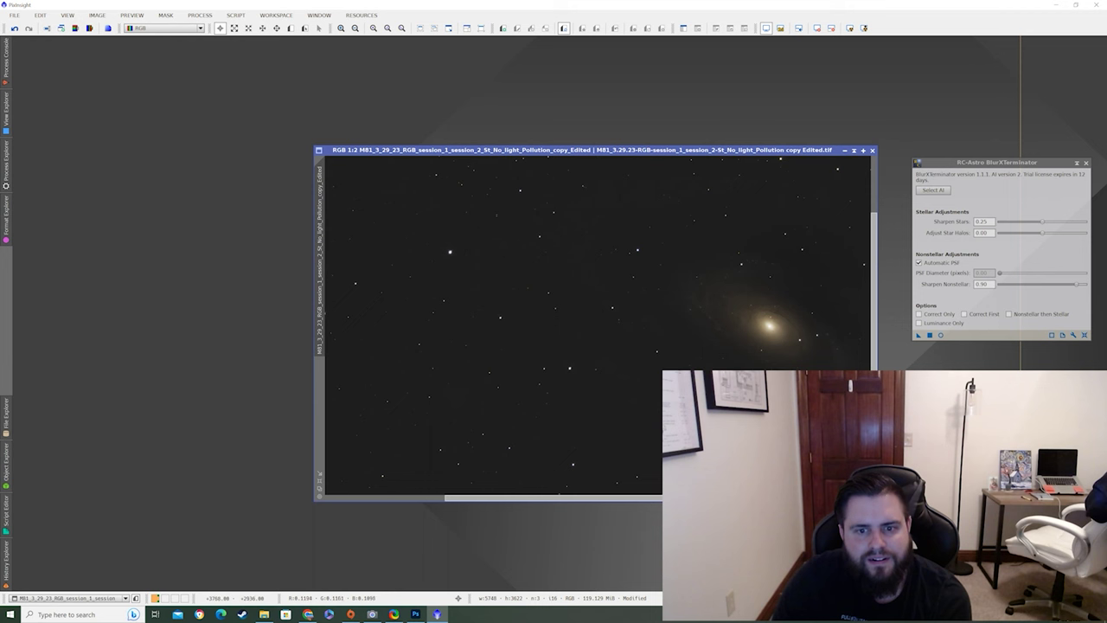
scroll(602, 307, "up", 2)
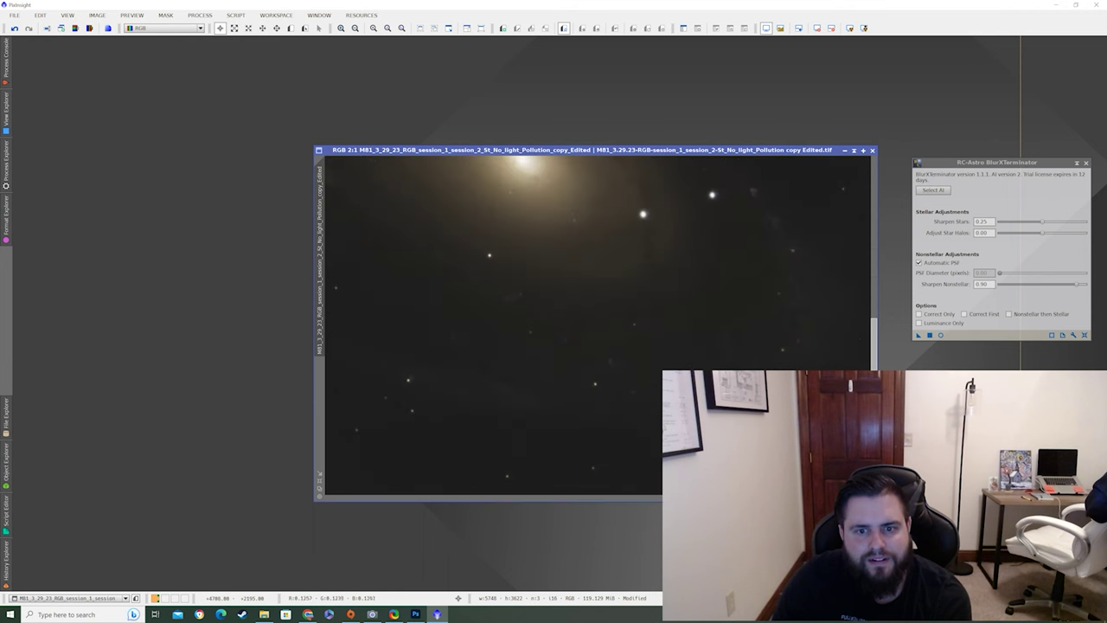
scroll(601, 311, "down", 2)
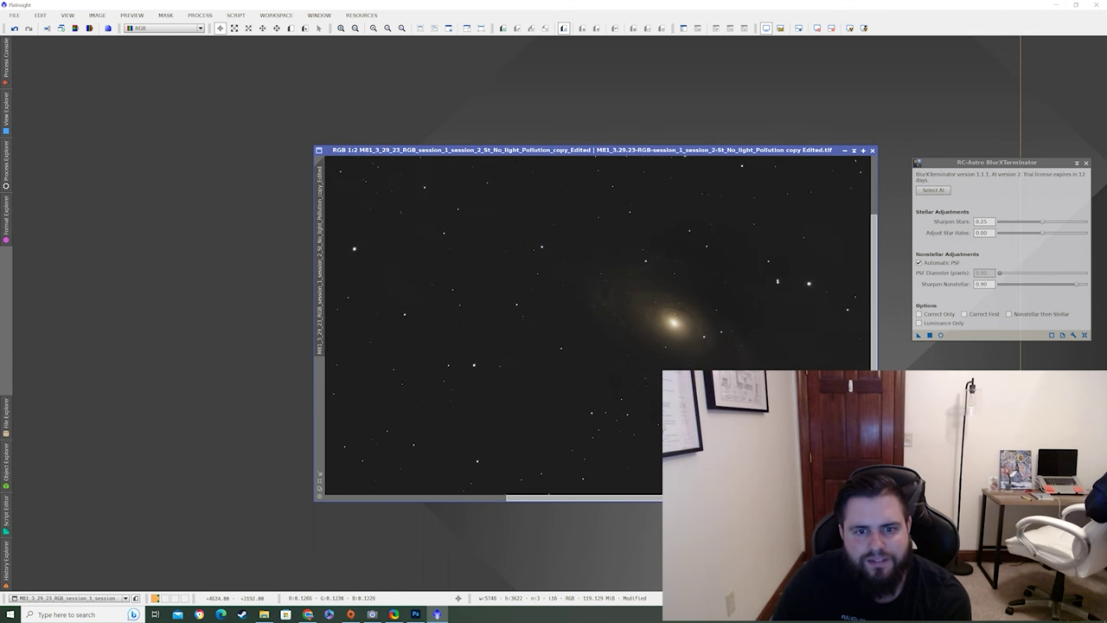
left_click(40, 15)
left_click(52, 69)
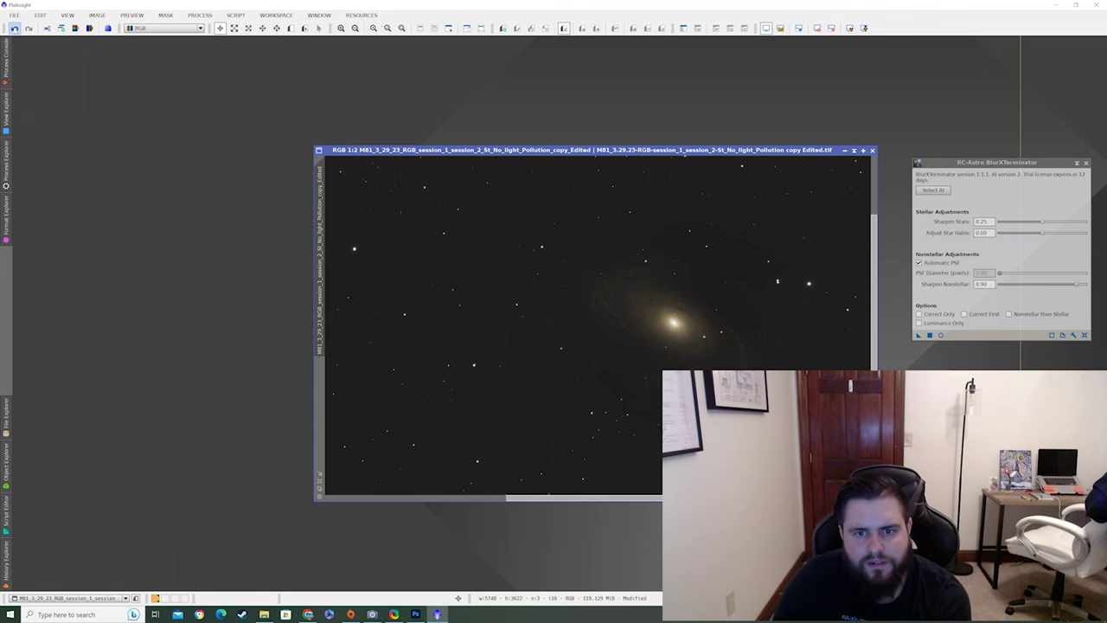
scroll(723, 313, "up", 2)
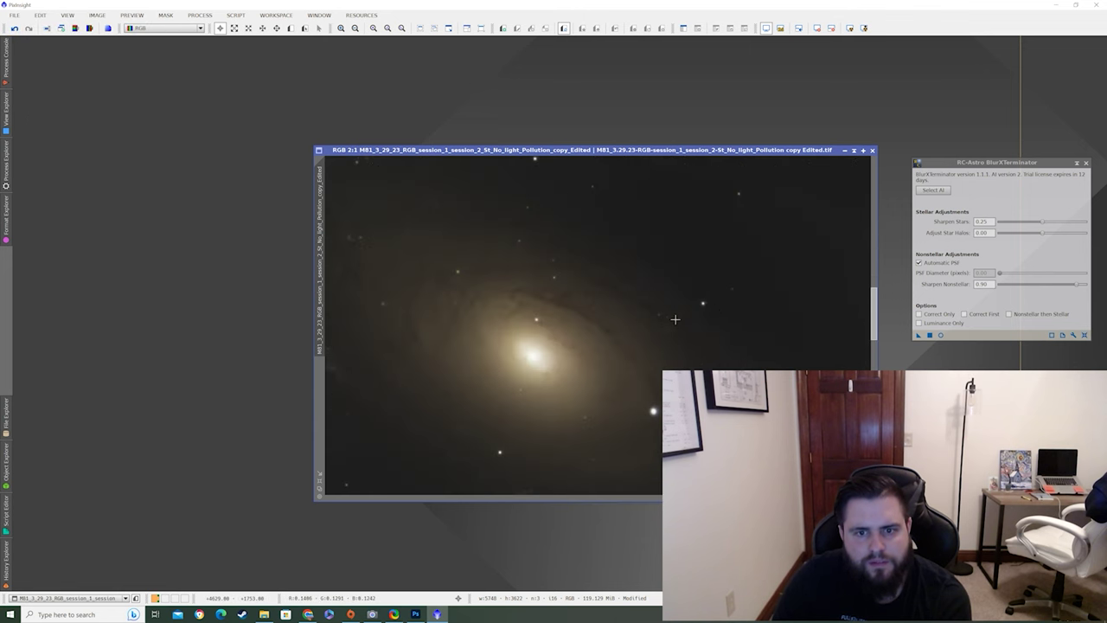
scroll(675, 319, "down", 1)
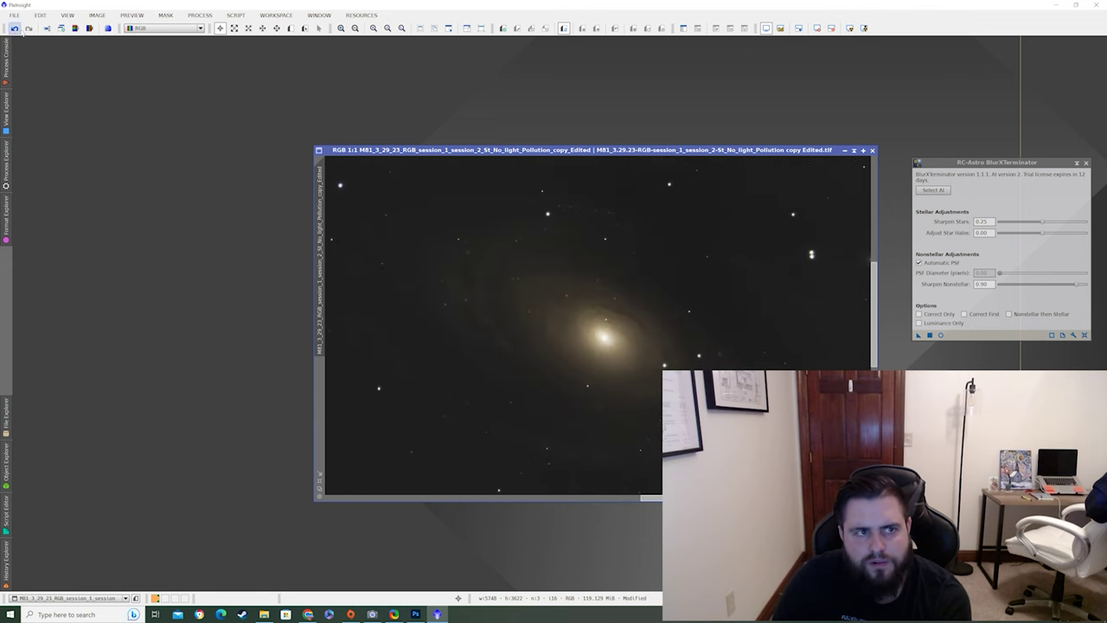
left_click(14, 29)
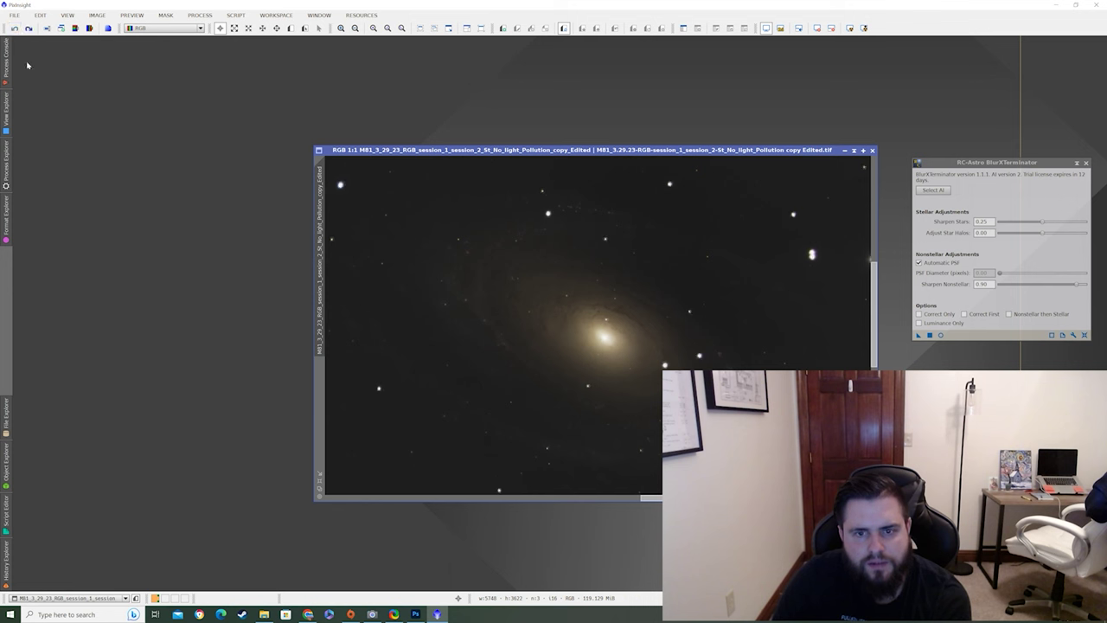
left_click(29, 29)
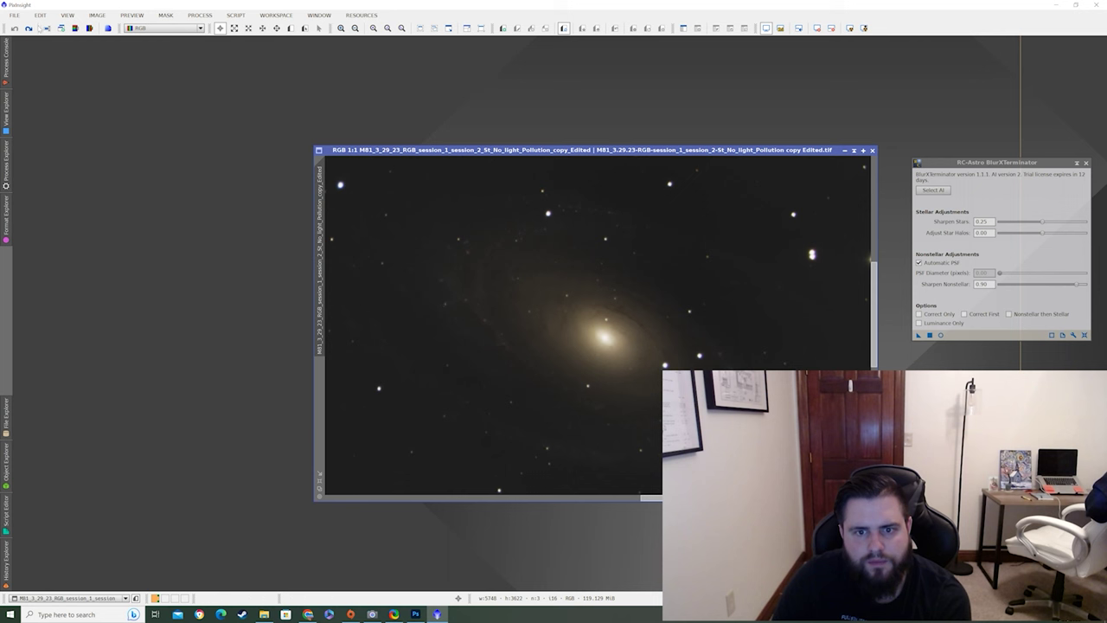
left_click(28, 29)
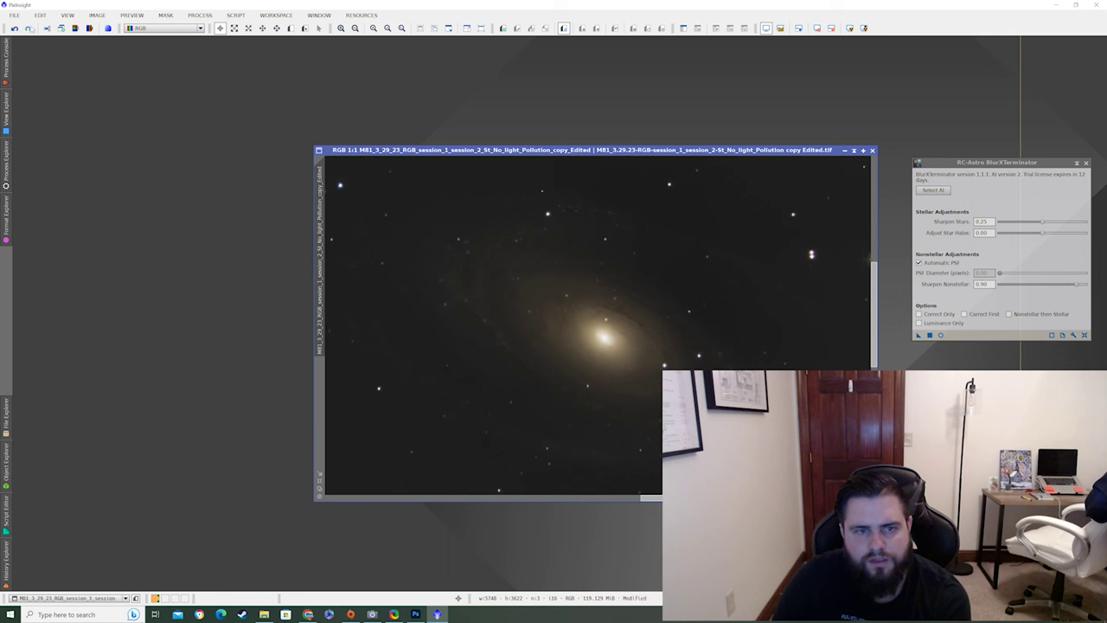
left_click(14, 28)
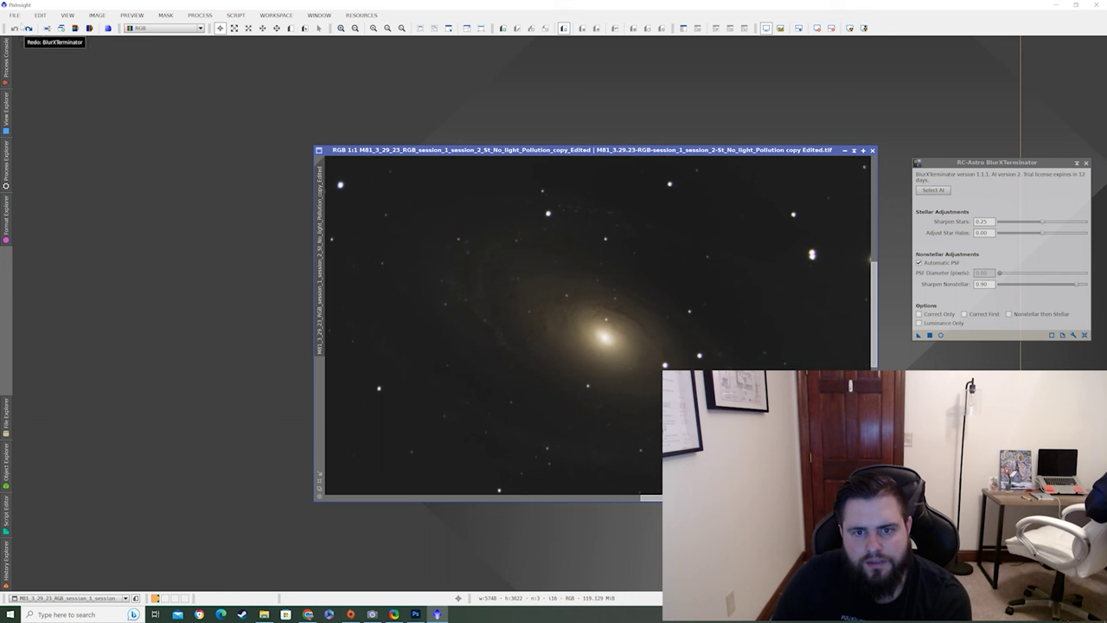
left_click(28, 28)
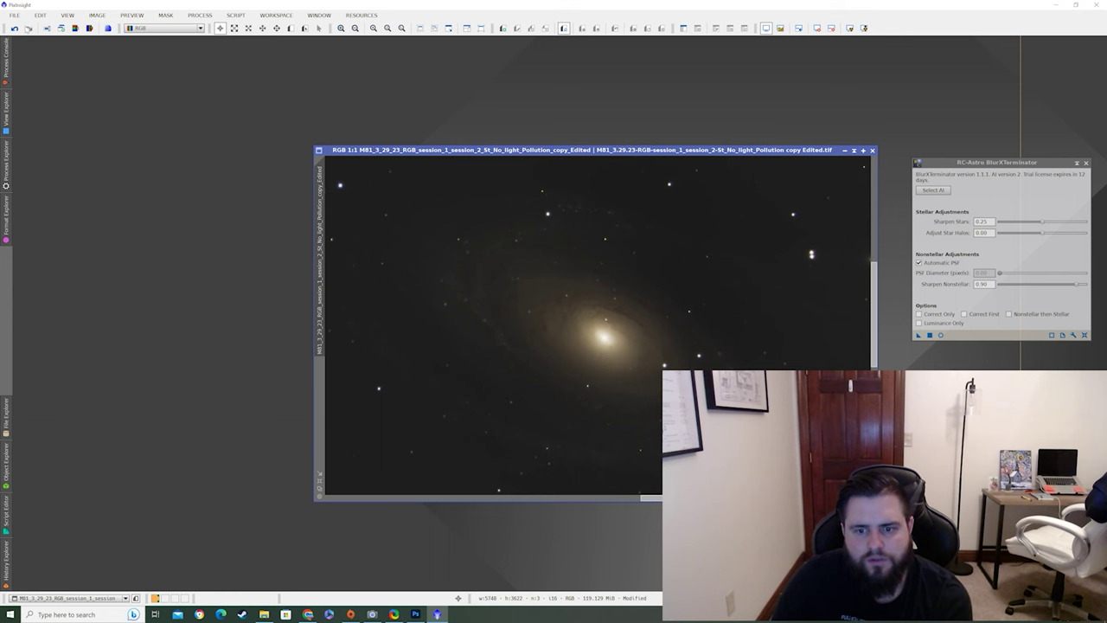
left_click(15, 29)
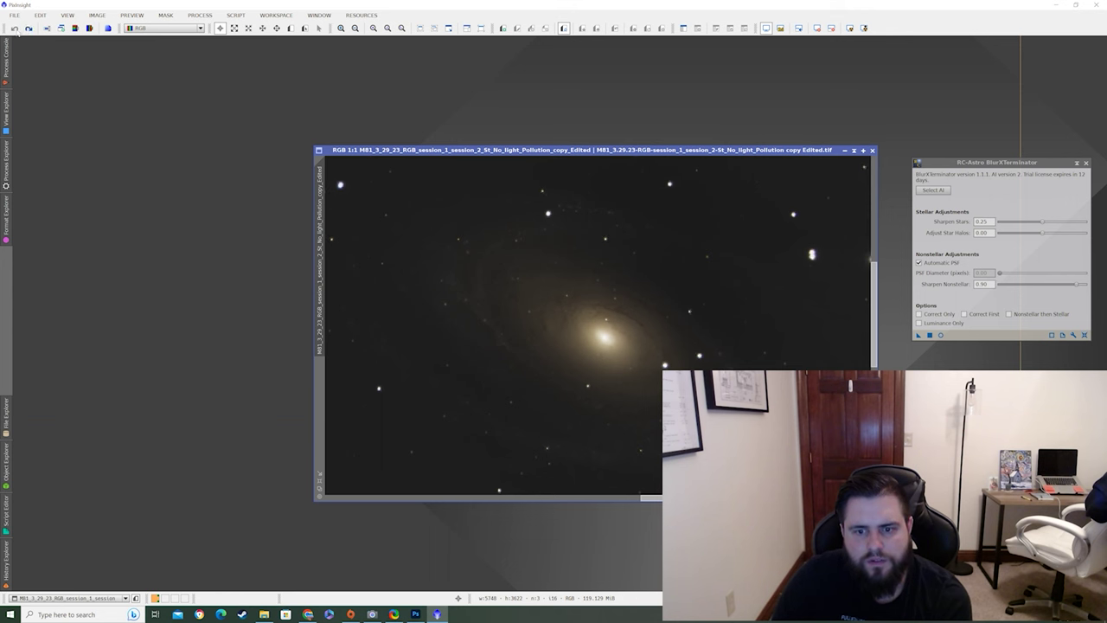
left_click(28, 28)
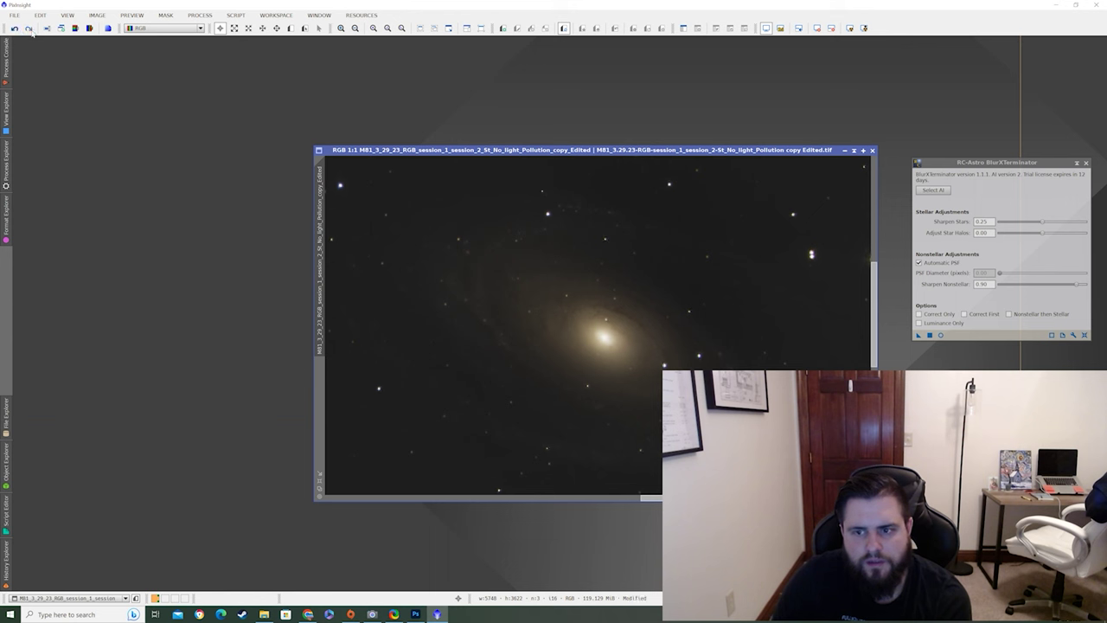
left_click(14, 29)
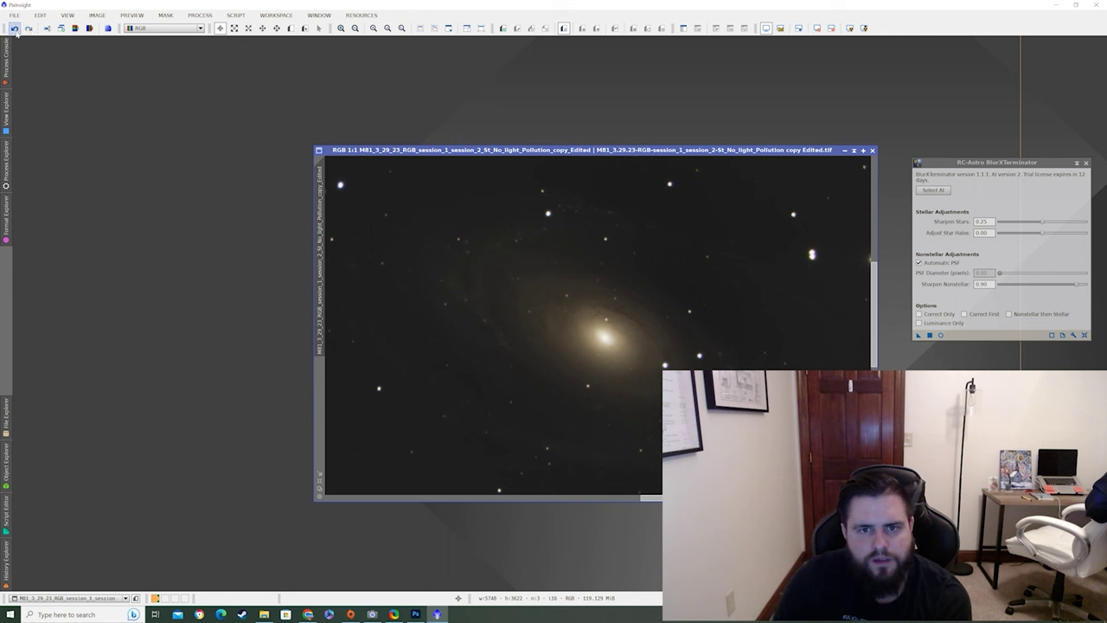
left_click(29, 30)
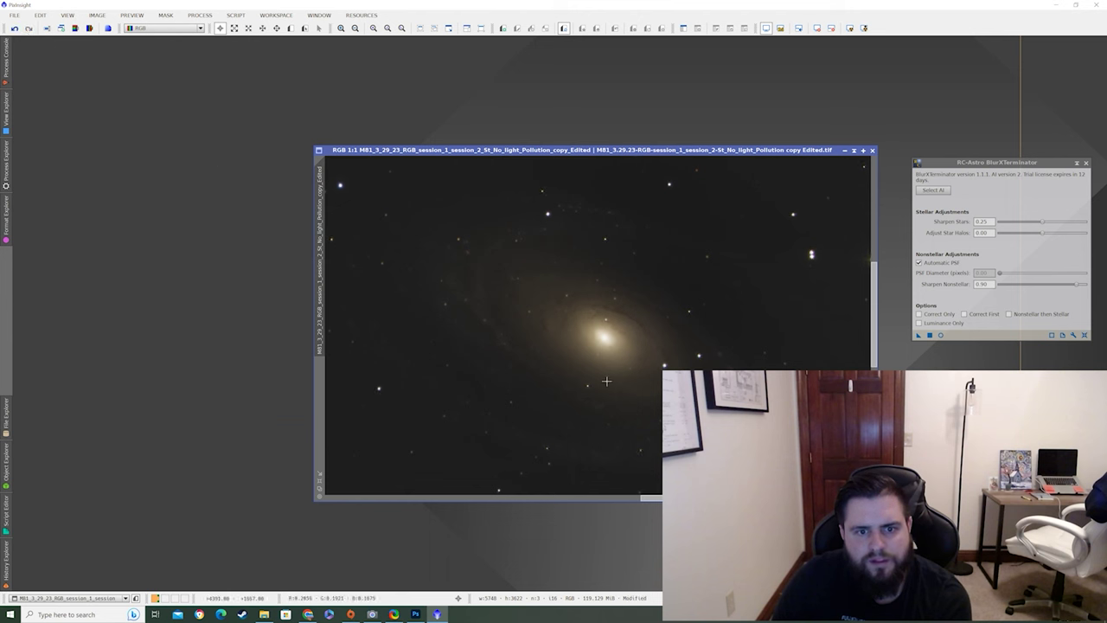
Step: Toggle undo/redo of BlurXTerminator to compare M82 before and after, ending on the sharpened version
scroll(614, 363, "up", 1)
scroll(614, 363, "down", 1)
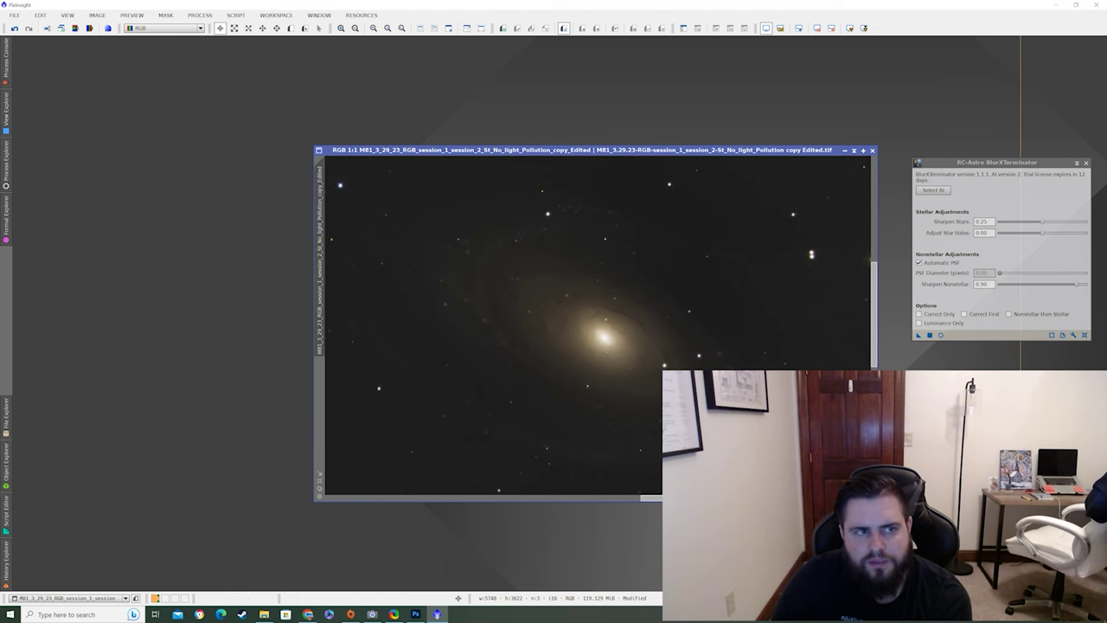
left_click_drag(650, 498, 402, 496)
scroll(416, 397, "up", 1)
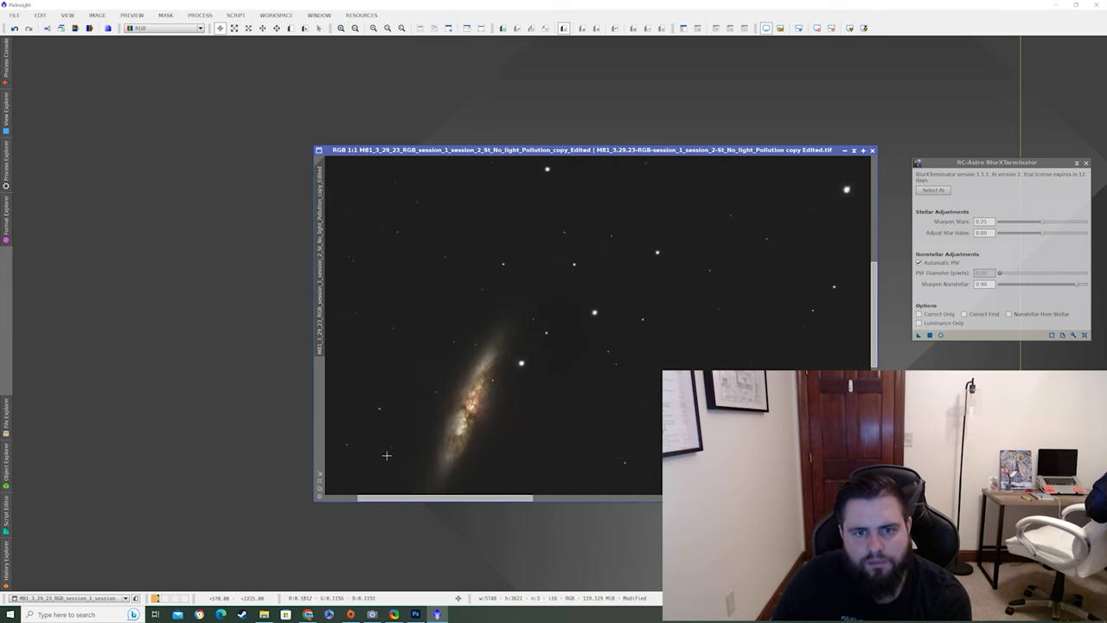
scroll(417, 397, "down", 1)
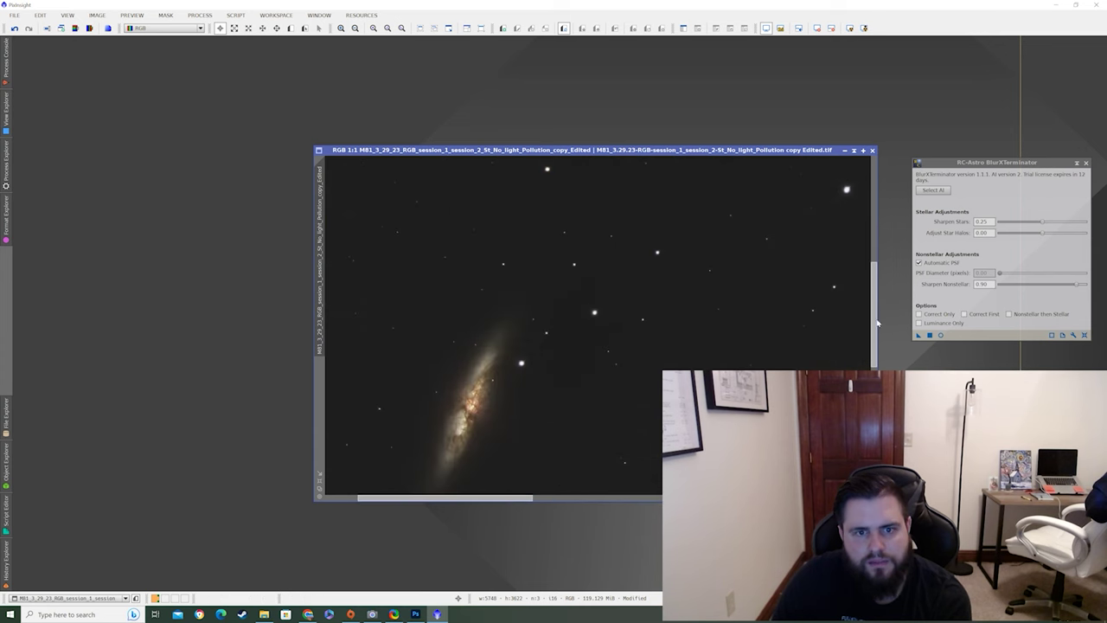
left_click_drag(876, 326, 876, 337)
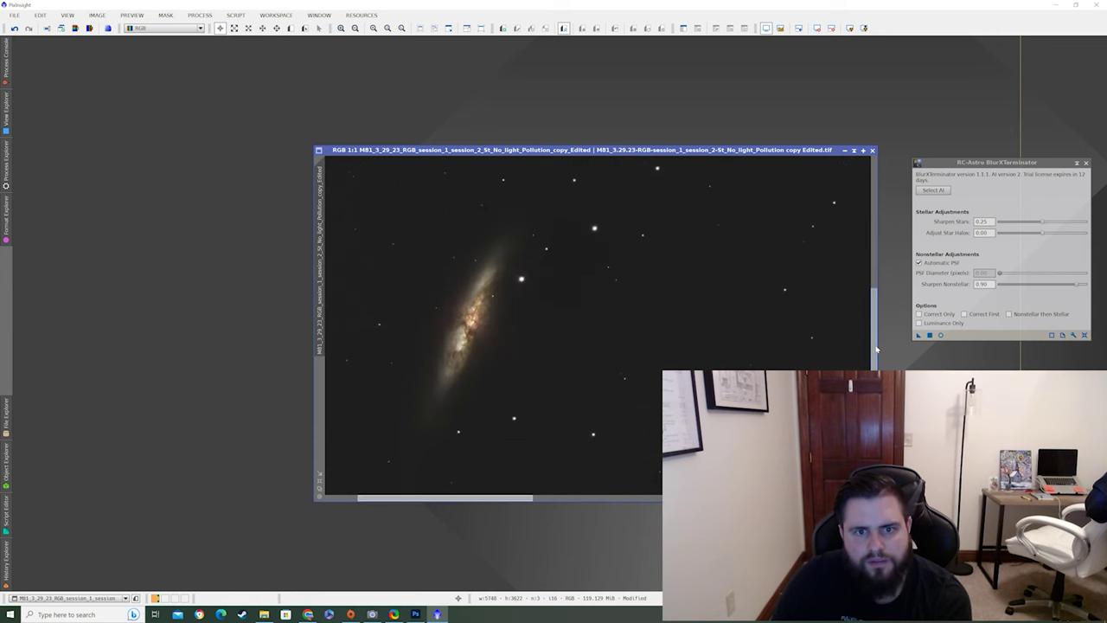
left_click(14, 28)
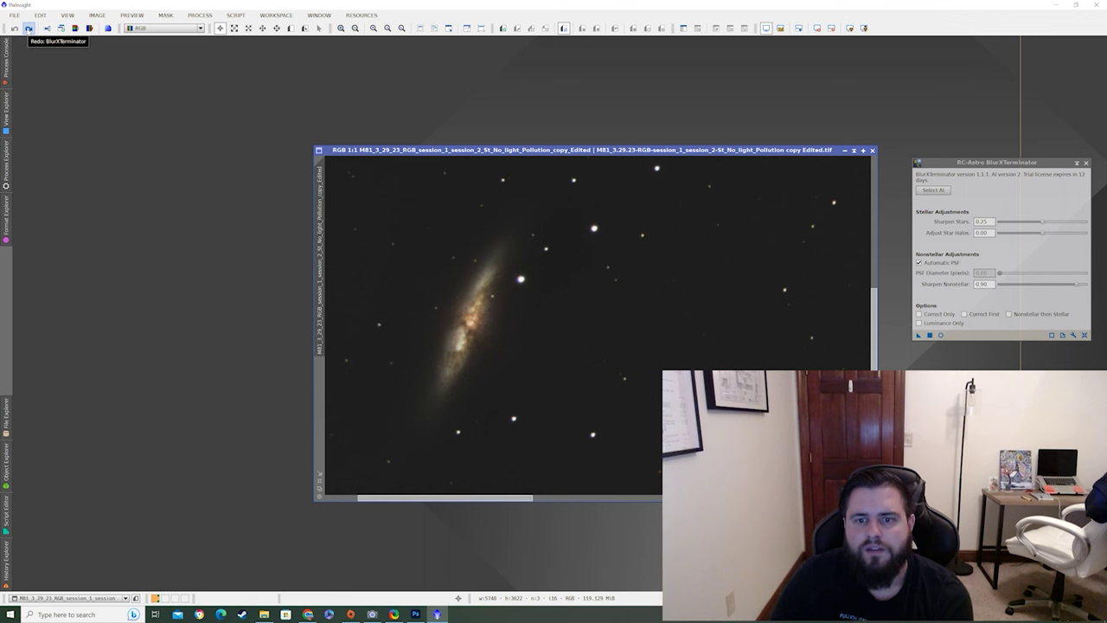
left_click(29, 28)
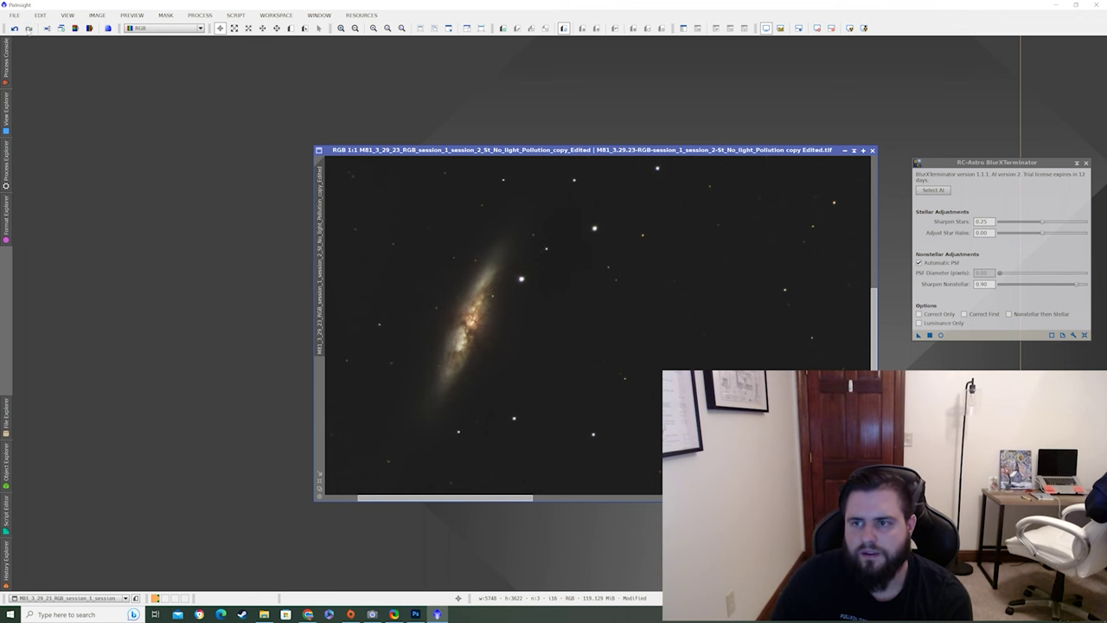
left_click(14, 30)
left_click(29, 28)
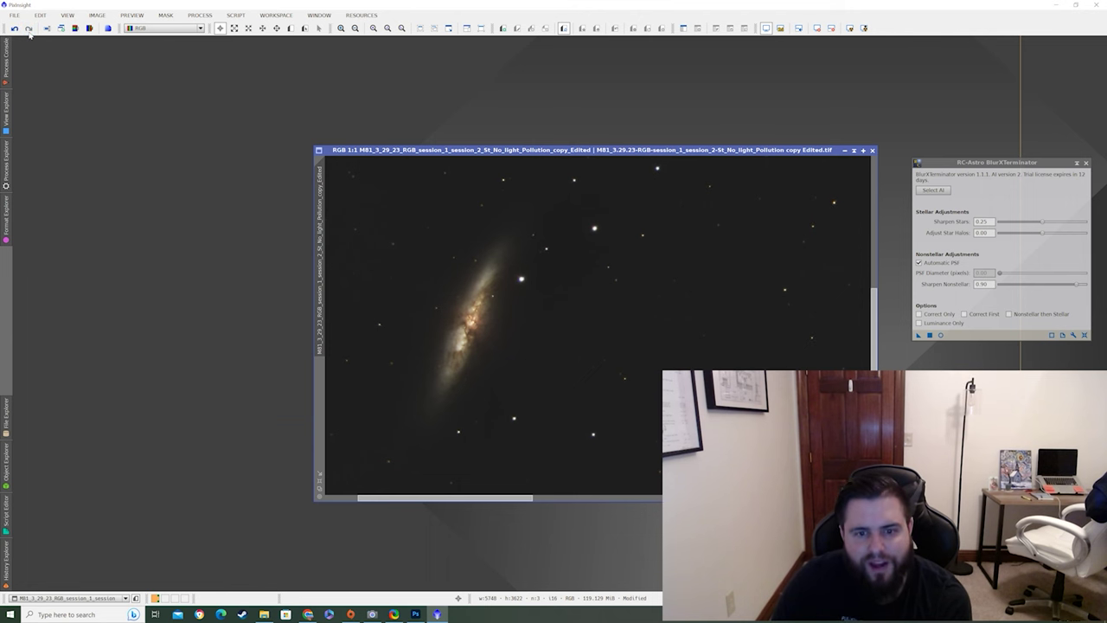
left_click(14, 29)
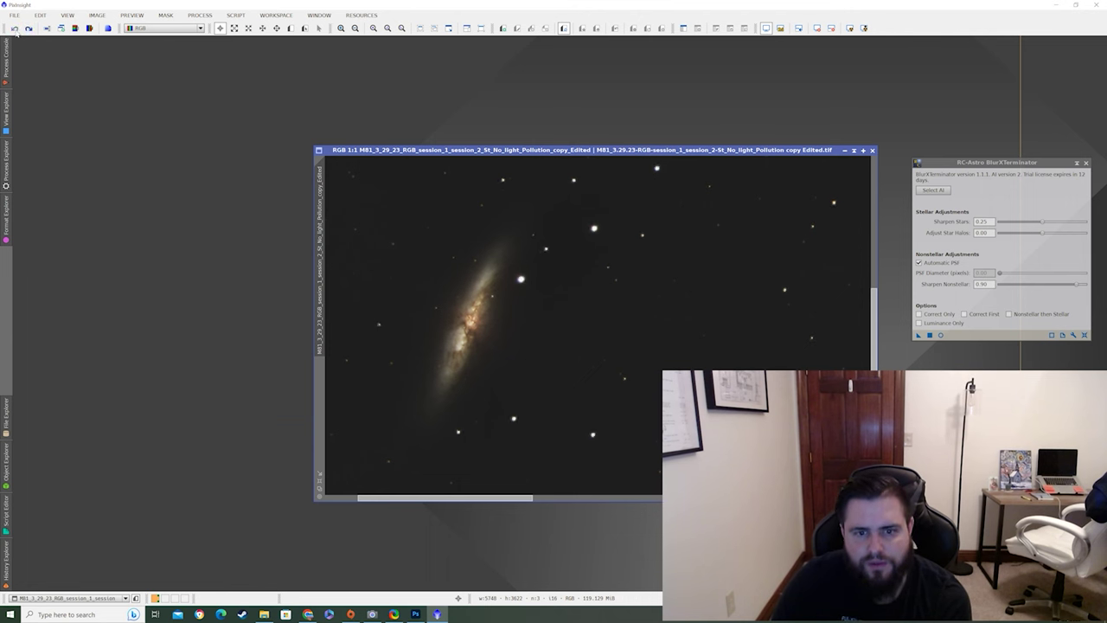
left_click(29, 29)
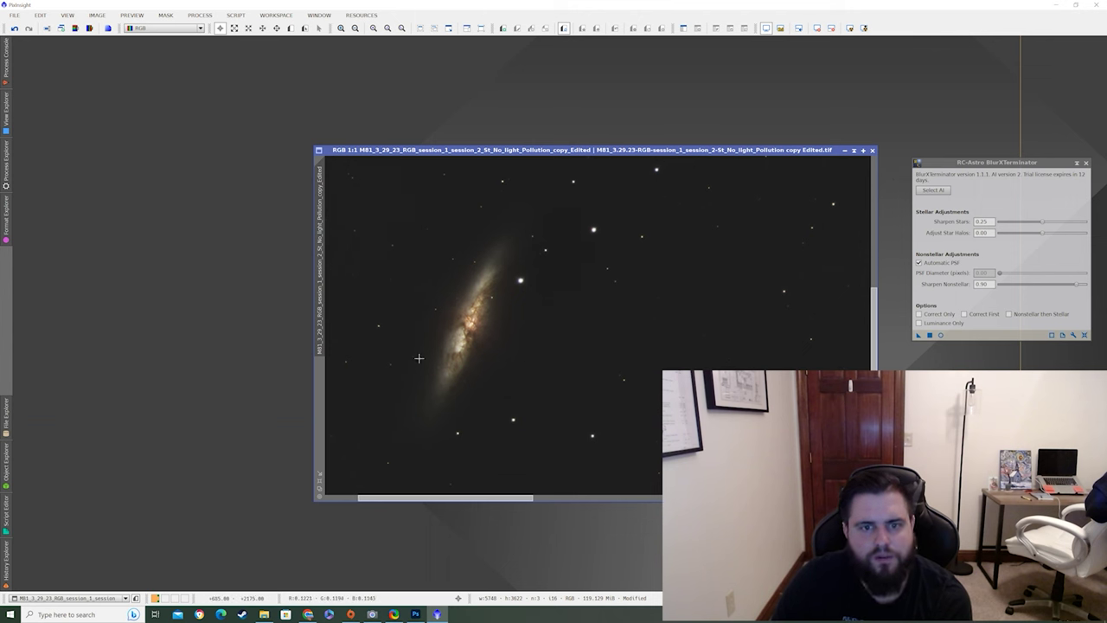
Step: Close the BlurXTerminator panel and zoom in to inspect the sharpened galaxies
left_click(1087, 162)
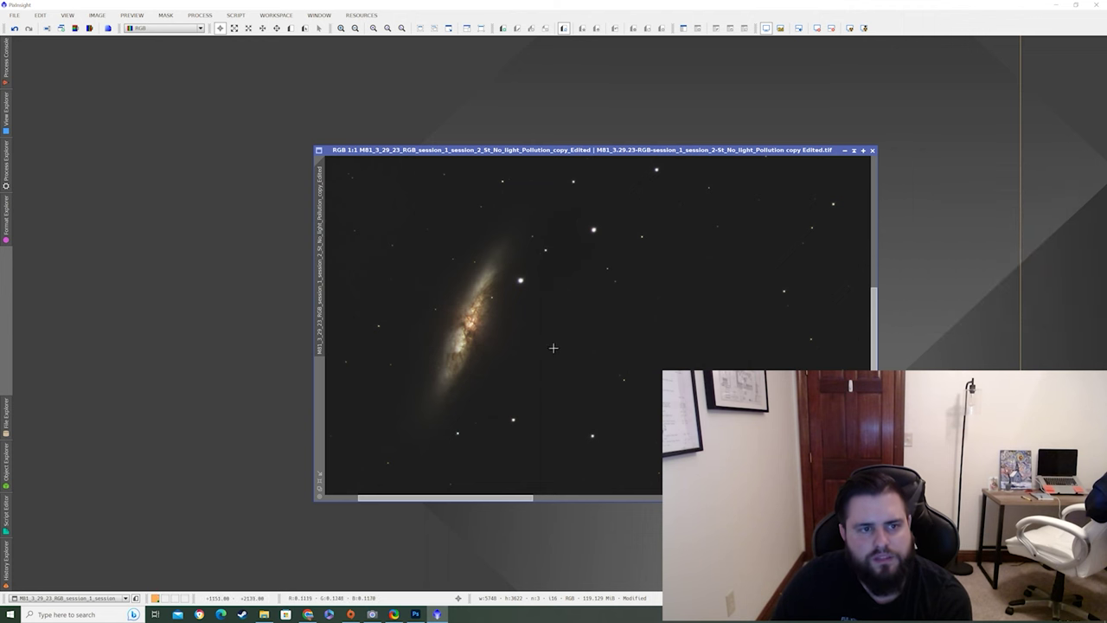
scroll(553, 348, "up", 3)
scroll(500, 357, "up", 1)
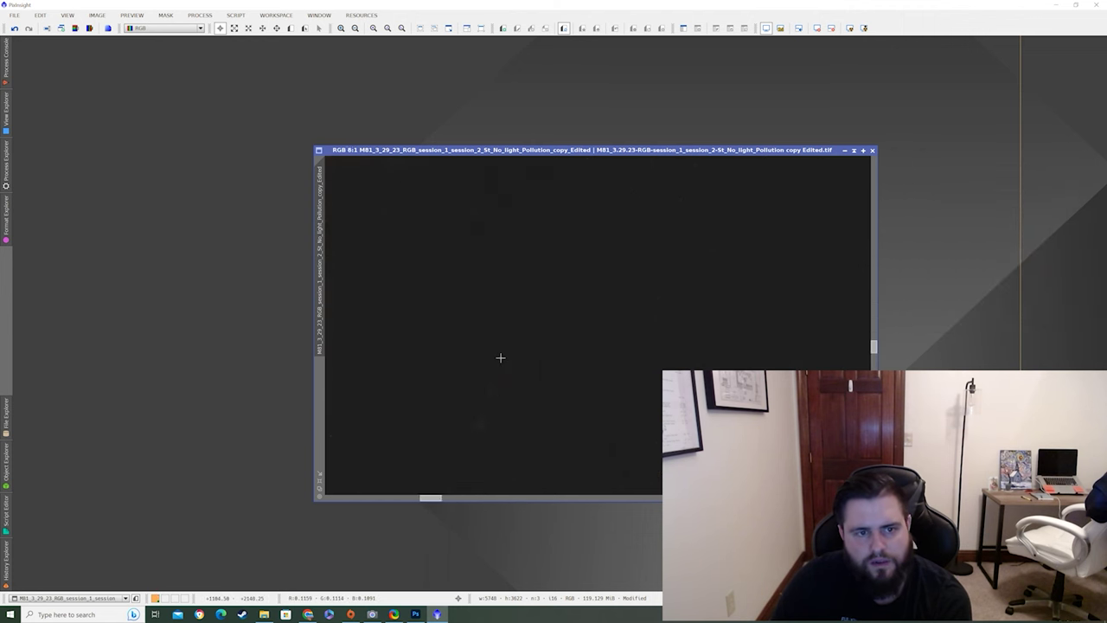
scroll(500, 357, "down", 5)
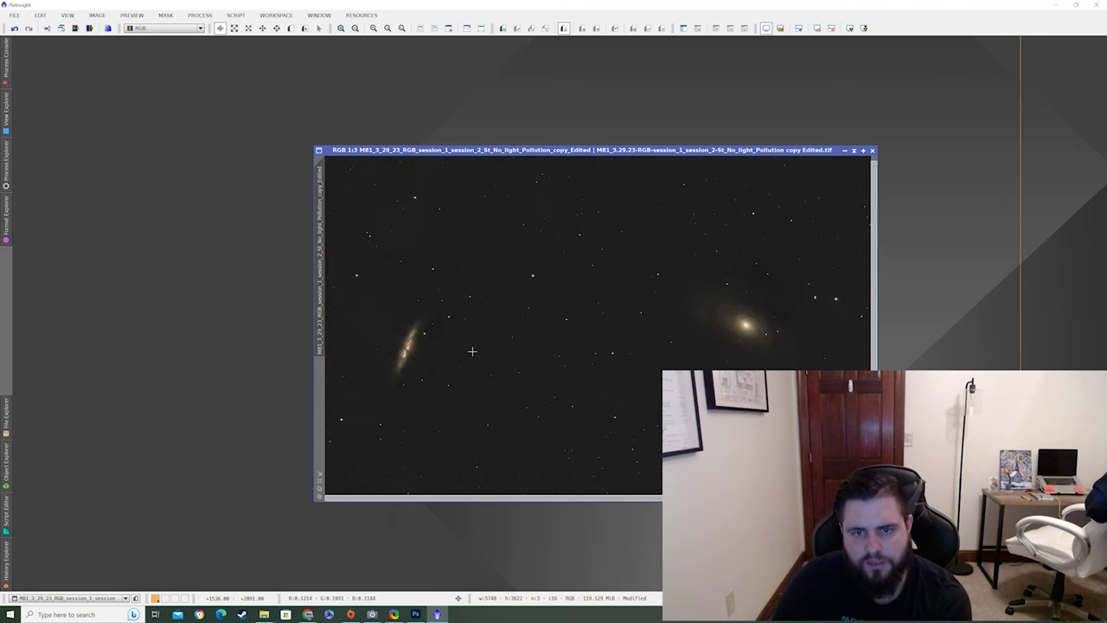
scroll(472, 351, "up", 1)
left_click_drag(511, 505, 458, 505)
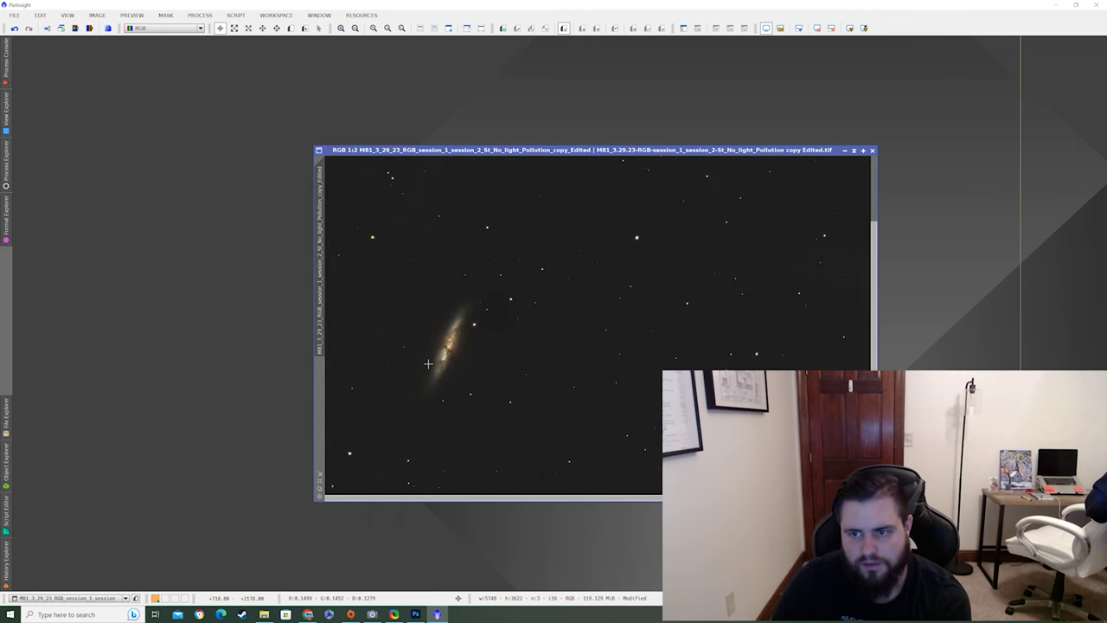
scroll(424, 340, "up", 1)
scroll(443, 393, "up", 1)
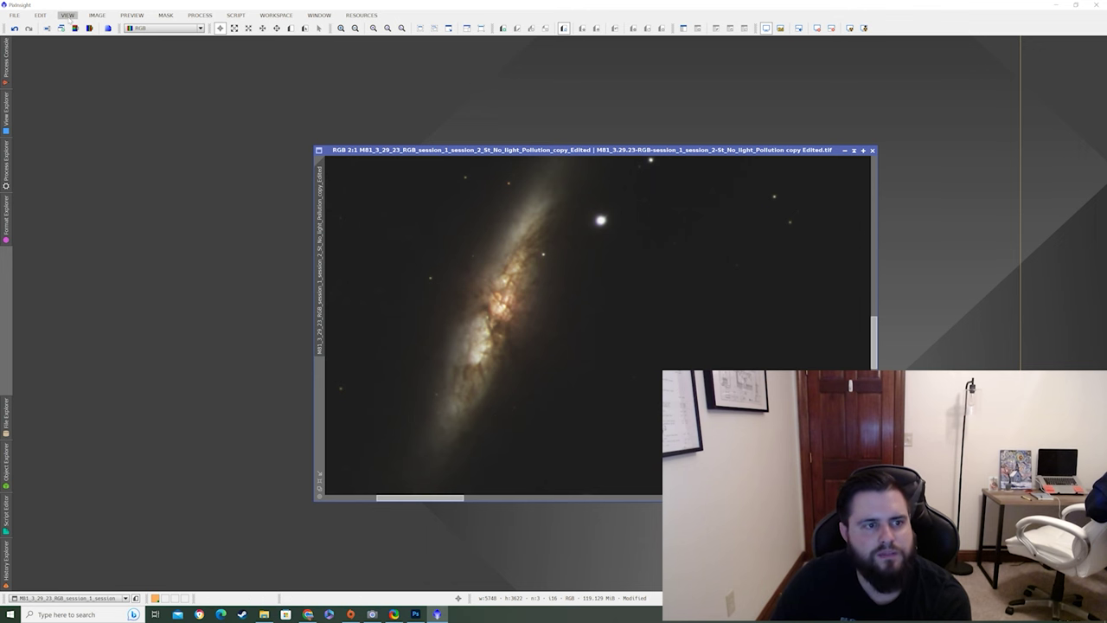
Step: Run NoiseXTerminator on the galaxy image with Denoise 0.90 and Detail 0.15
left_click(132, 16)
mouse_move(195, 17)
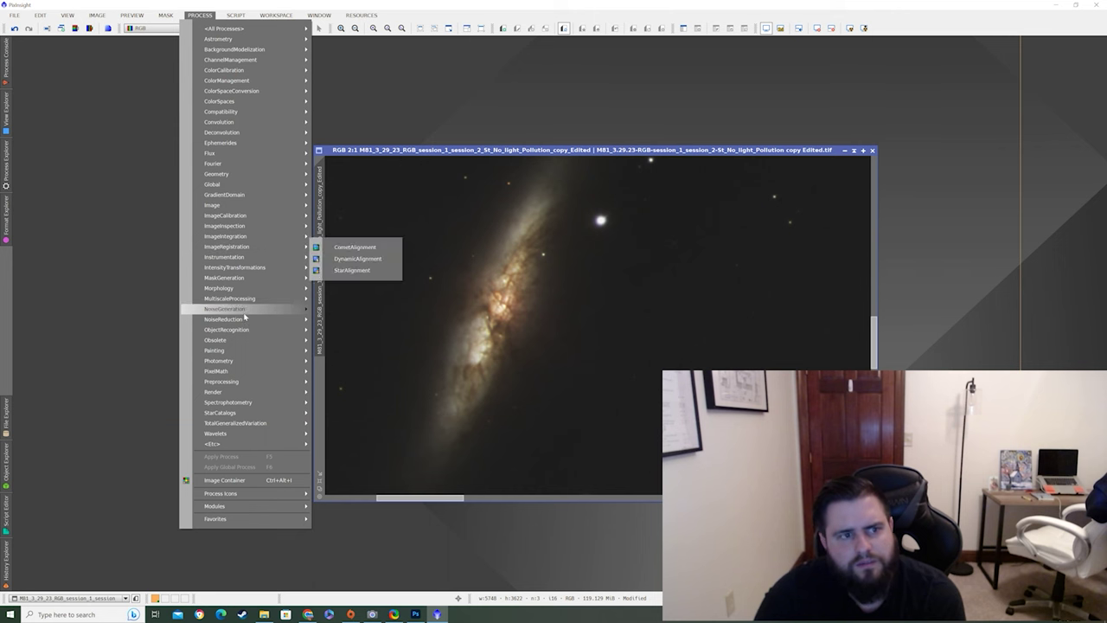
mouse_move(246, 321)
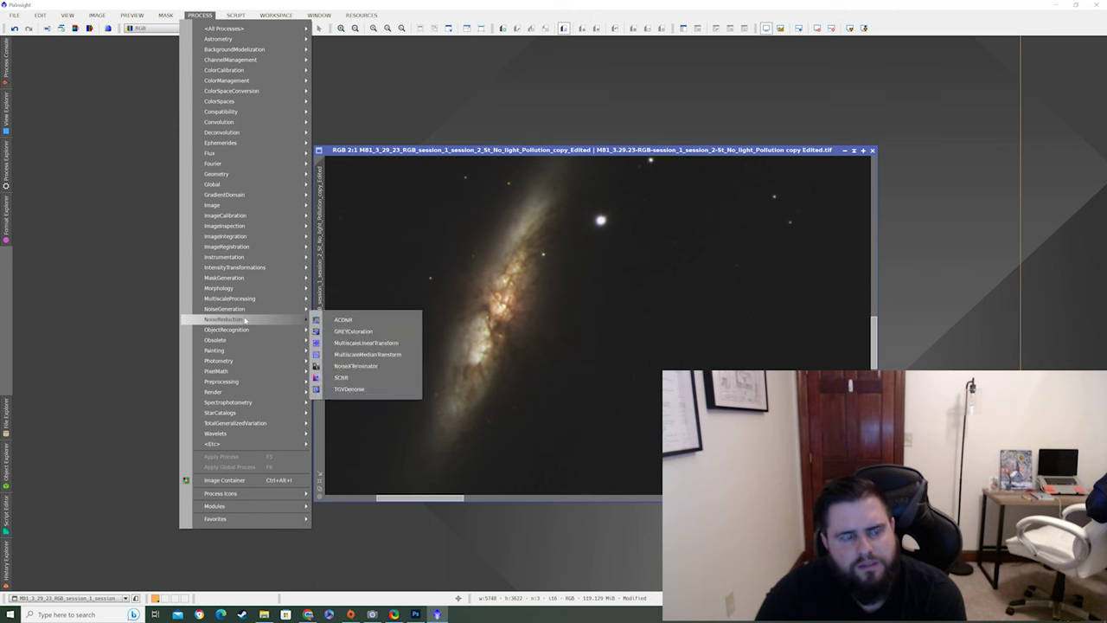
left_click(356, 366)
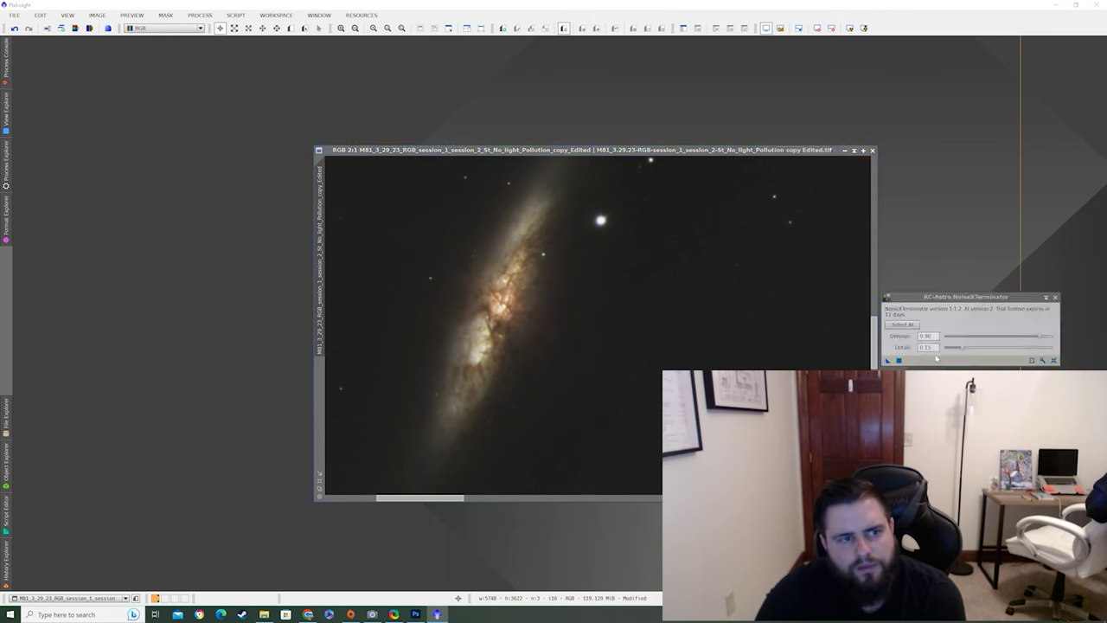
left_click(900, 360)
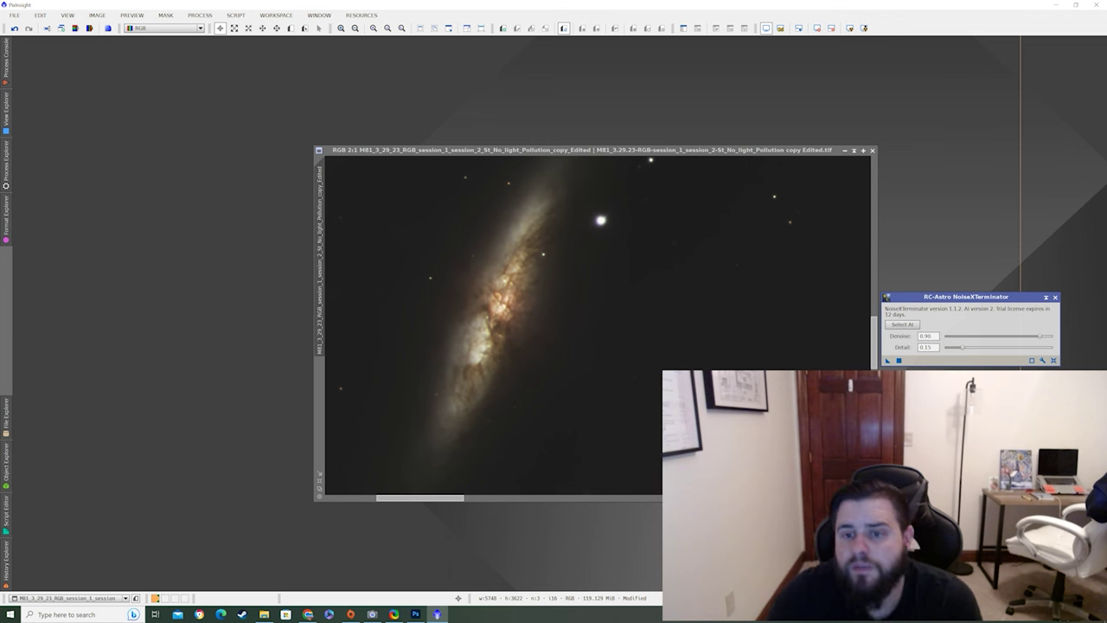
Step: Zoom in and out to inspect the denoised M82 and M81
scroll(620, 355, "up", 15)
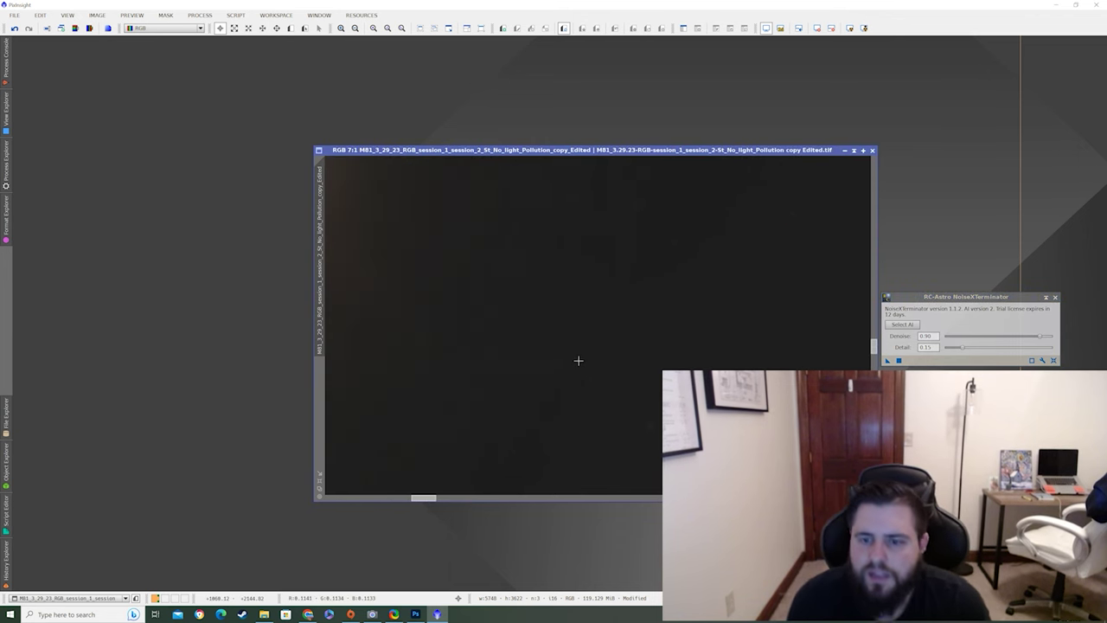
scroll(579, 360, "down", 15)
scroll(497, 344, "up", 2)
scroll(533, 339, "down", 4)
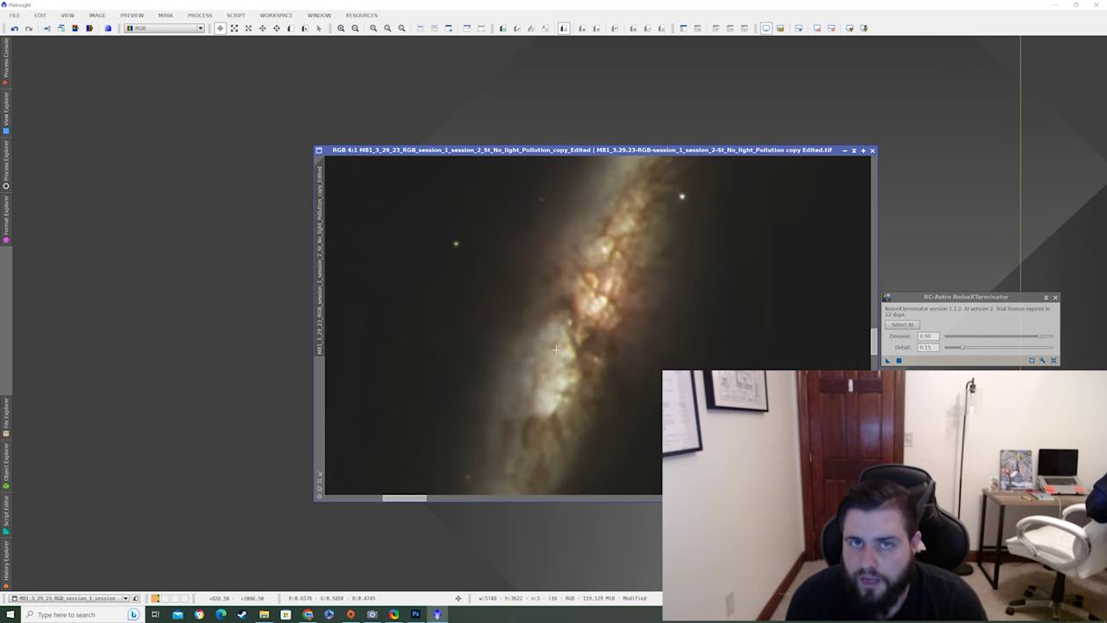
scroll(575, 364, "down", 1)
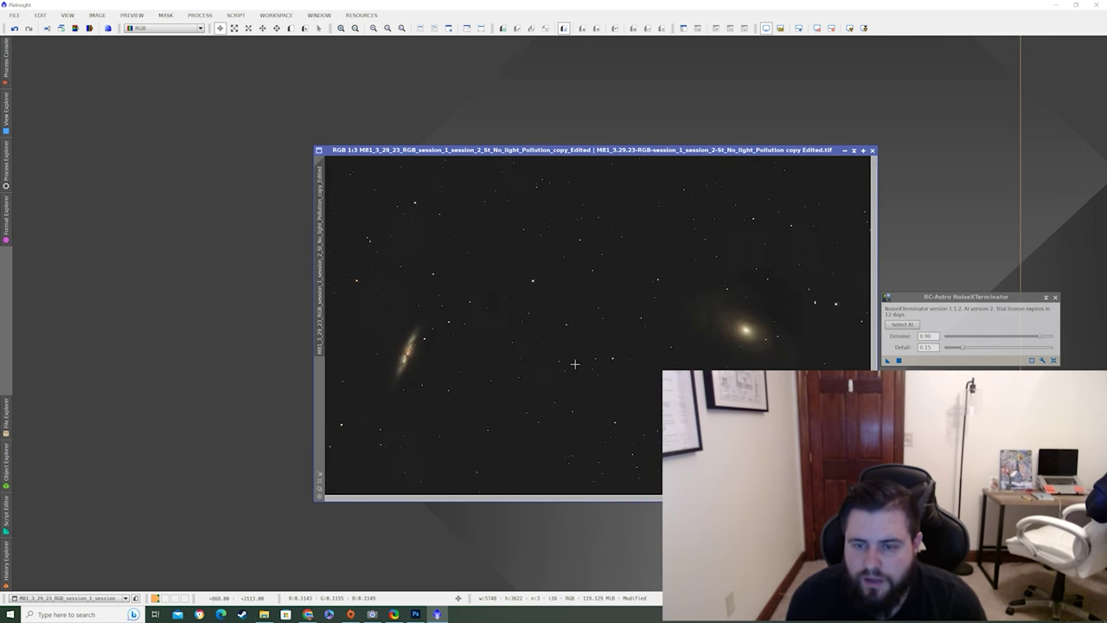
scroll(769, 302, "up", 3)
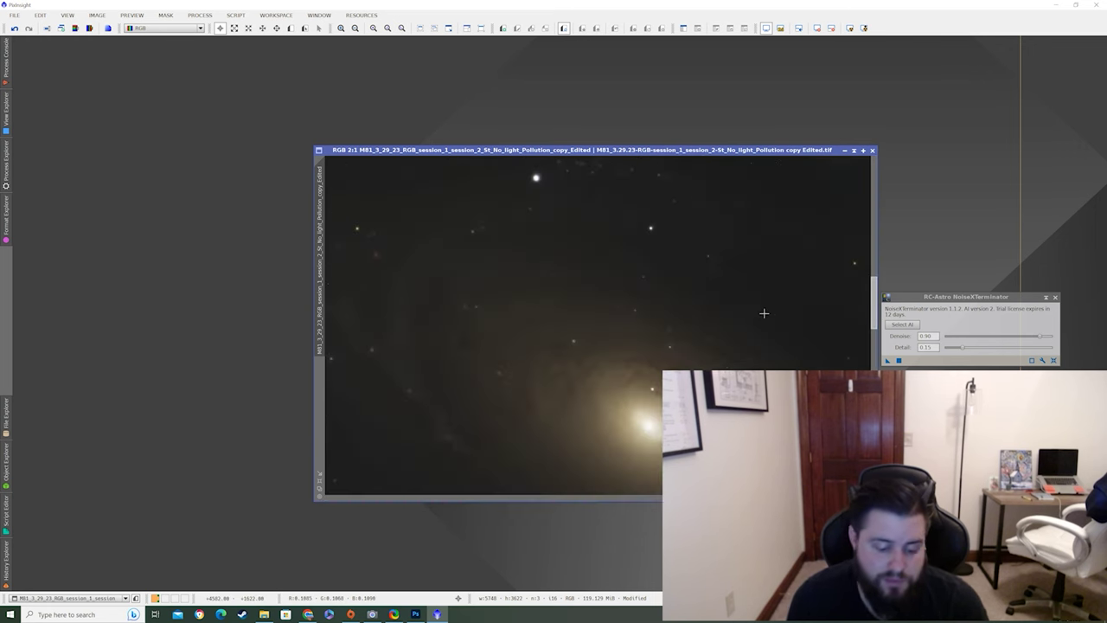
scroll(714, 363, "down", 2)
scroll(714, 363, "down", 1)
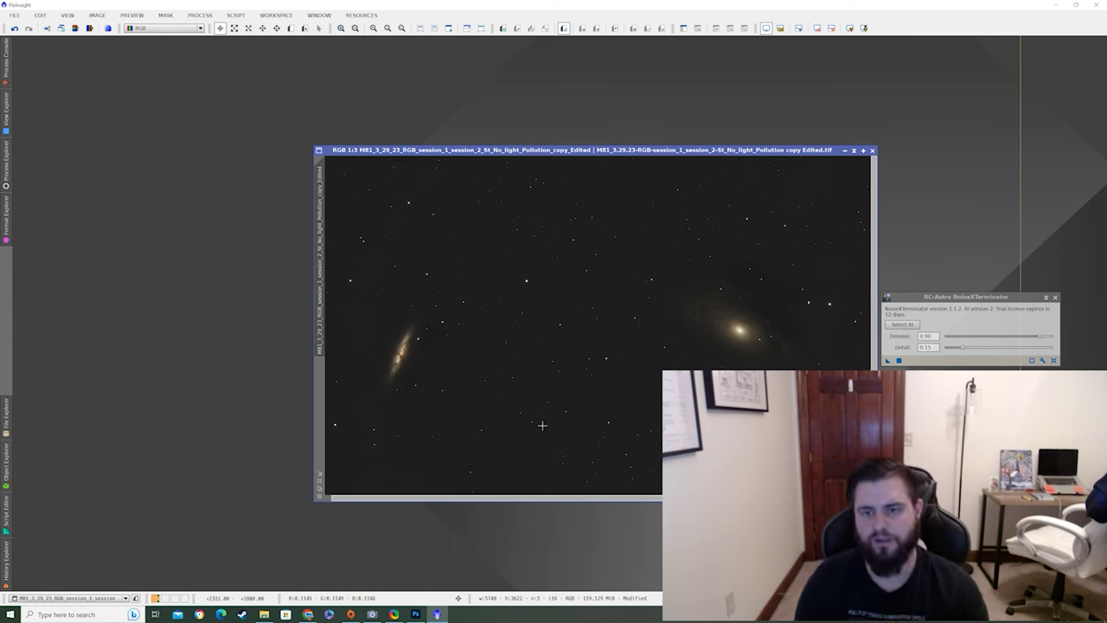
scroll(757, 337, "up", 2)
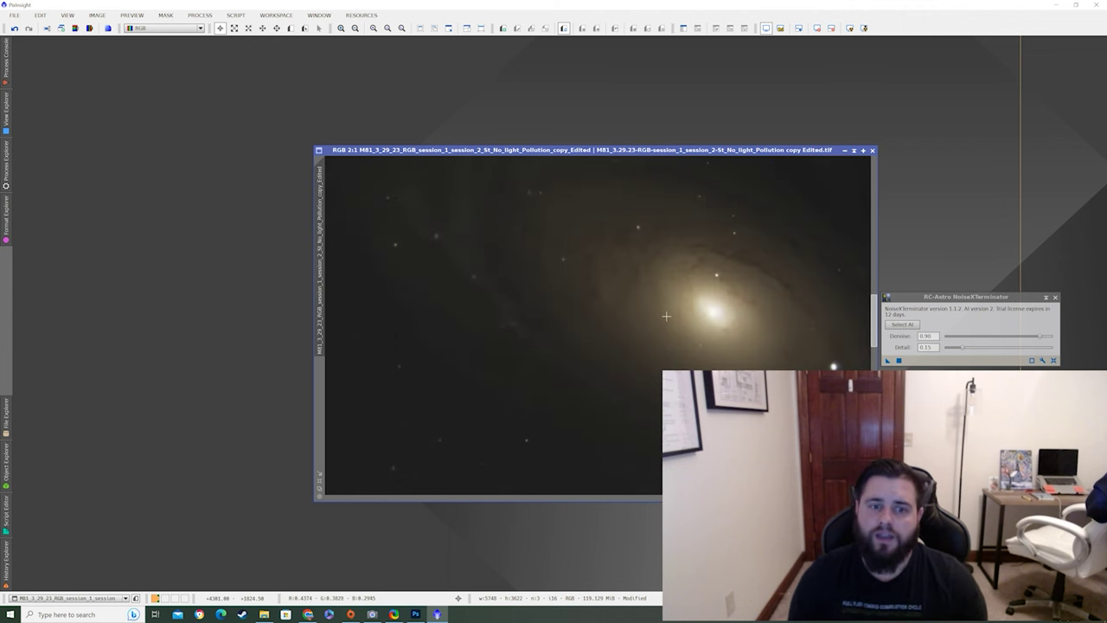
scroll(670, 317, "down", 1)
scroll(666, 317, "down", 1)
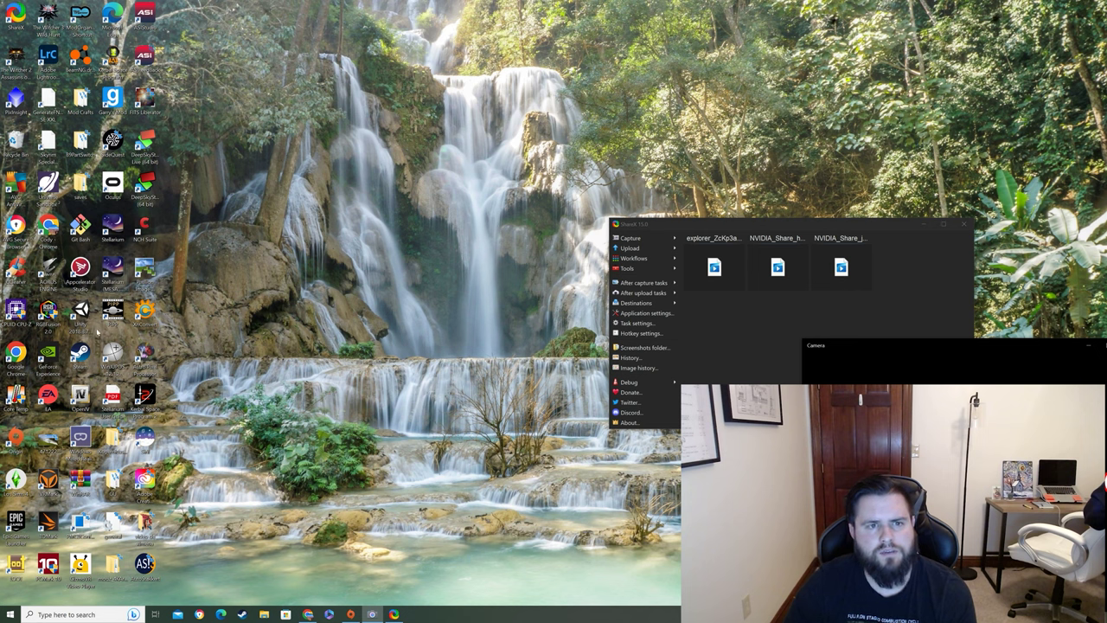
Step: Launch PIPP and add music_20230328_2108_37.mp4 from Downloads as the source video
double_click(113, 312)
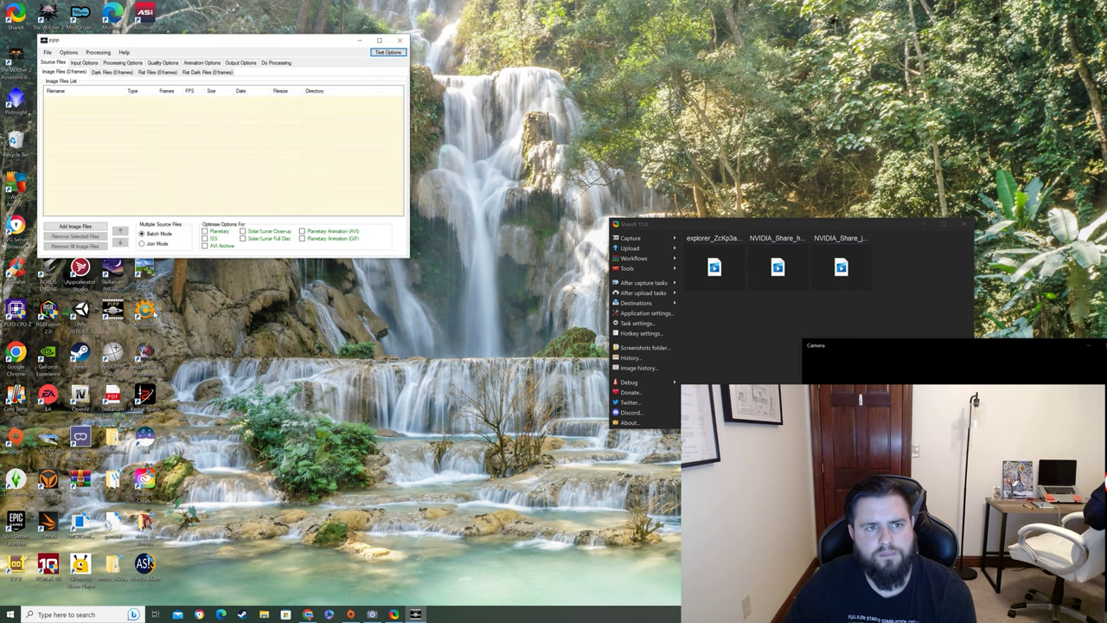
left_click(75, 225)
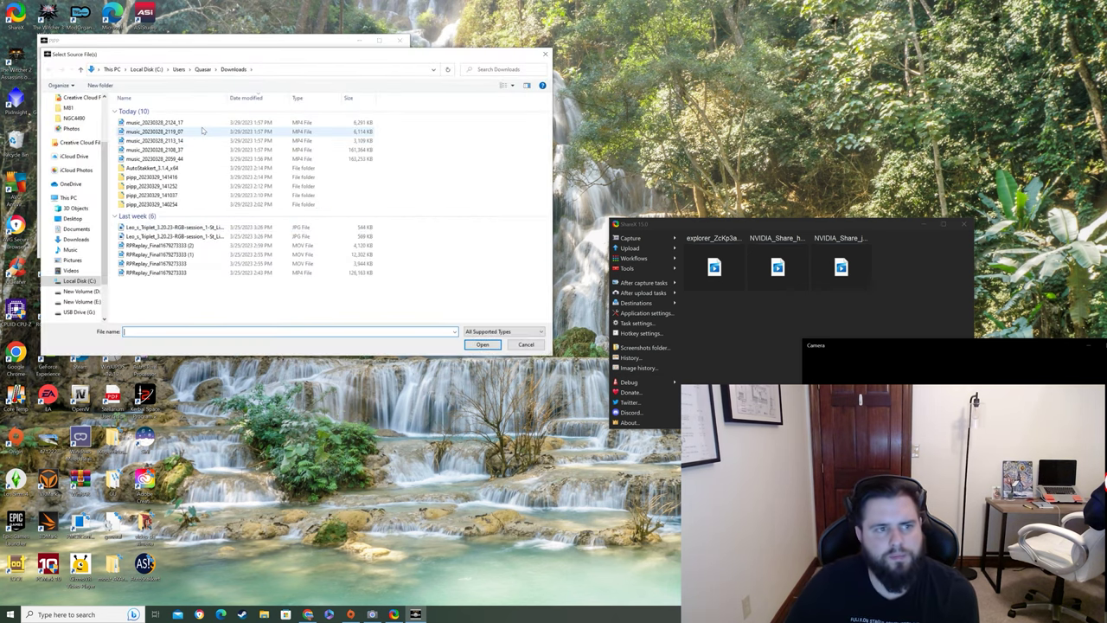
left_click(202, 130)
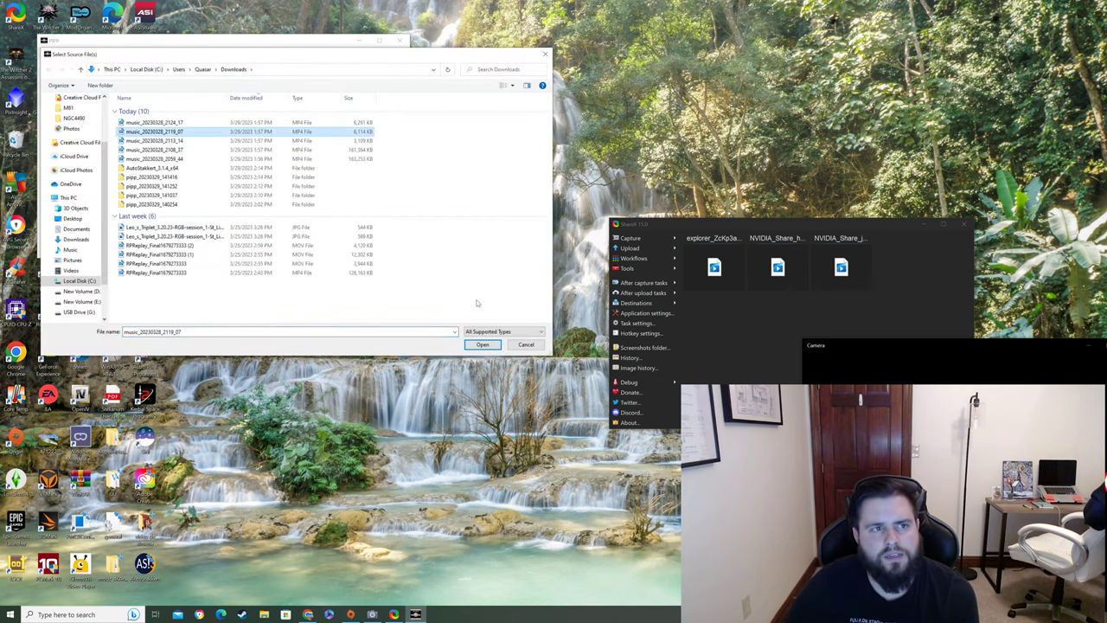
left_click(355, 151)
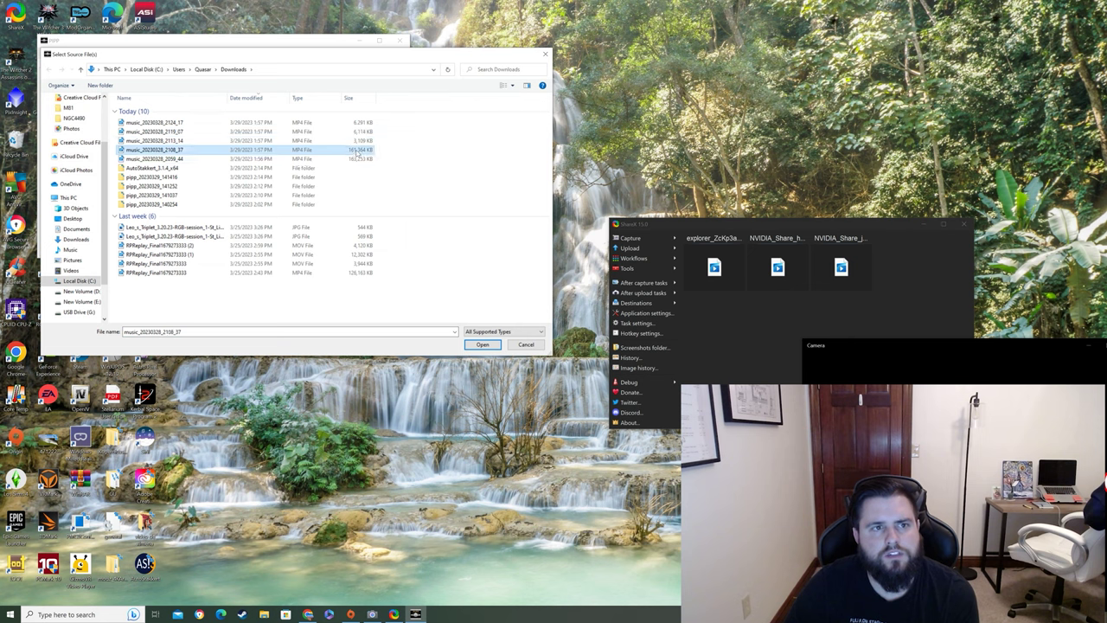
left_click(482, 344)
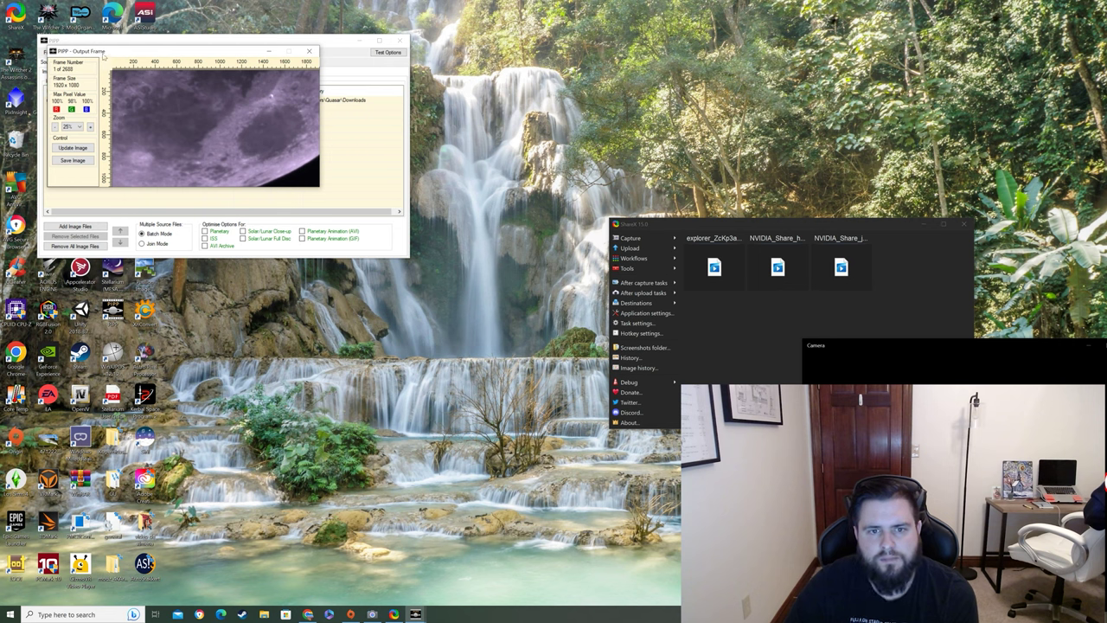
Step: Set the optimise option to Solar/Lunar Close-up and go to the Do Processing page
left_click_drag(107, 51, 52, 132)
left_click(212, 42)
left_click_drag(212, 42, 430, 58)
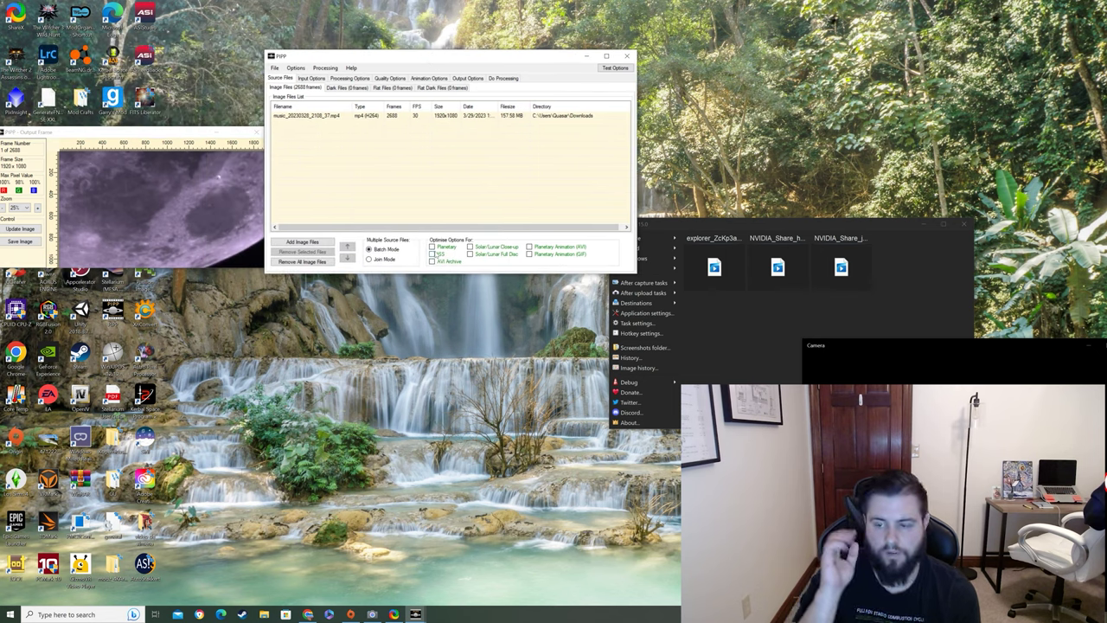
left_click(434, 247)
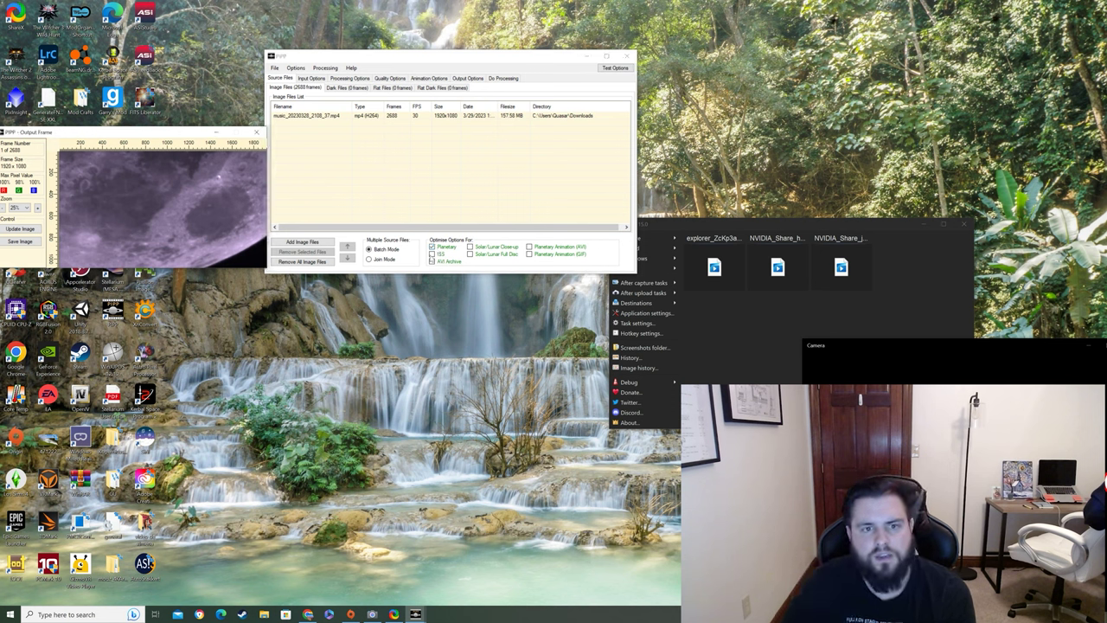
left_click(469, 248)
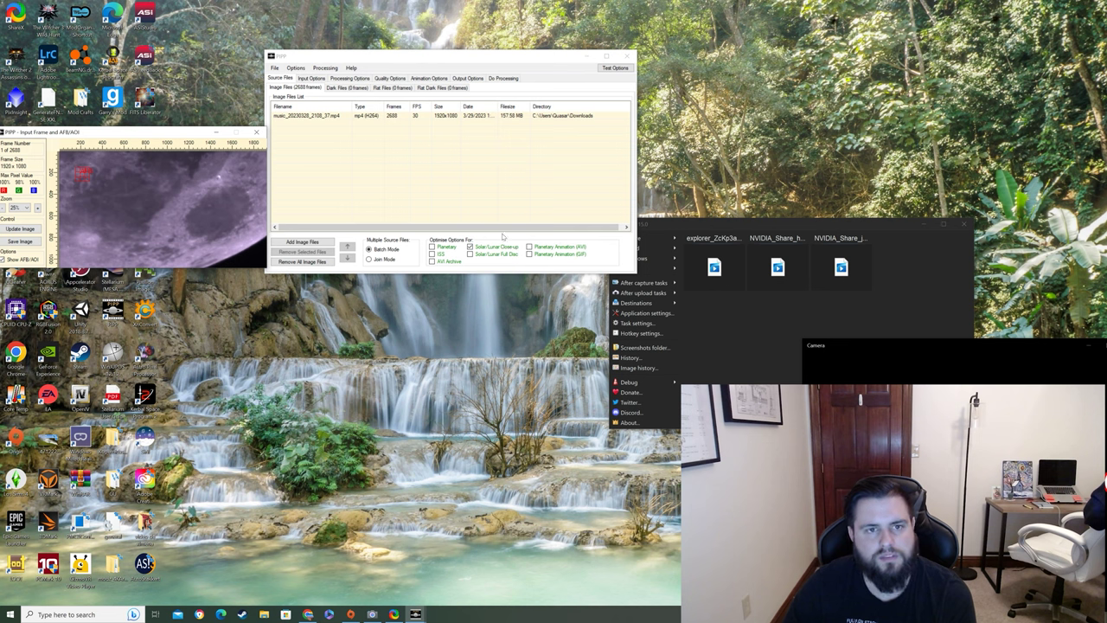
left_click(503, 78)
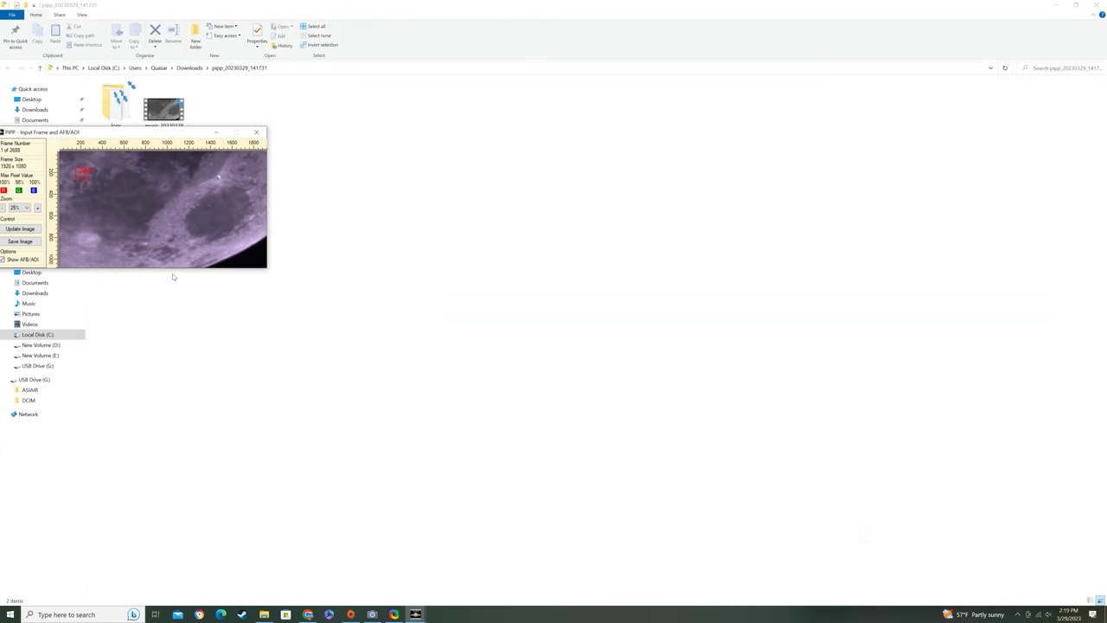
Step: Review the pipp_20230329_141731 output folder in File Explorer, then minimize Explorer
mouse_move(414, 616)
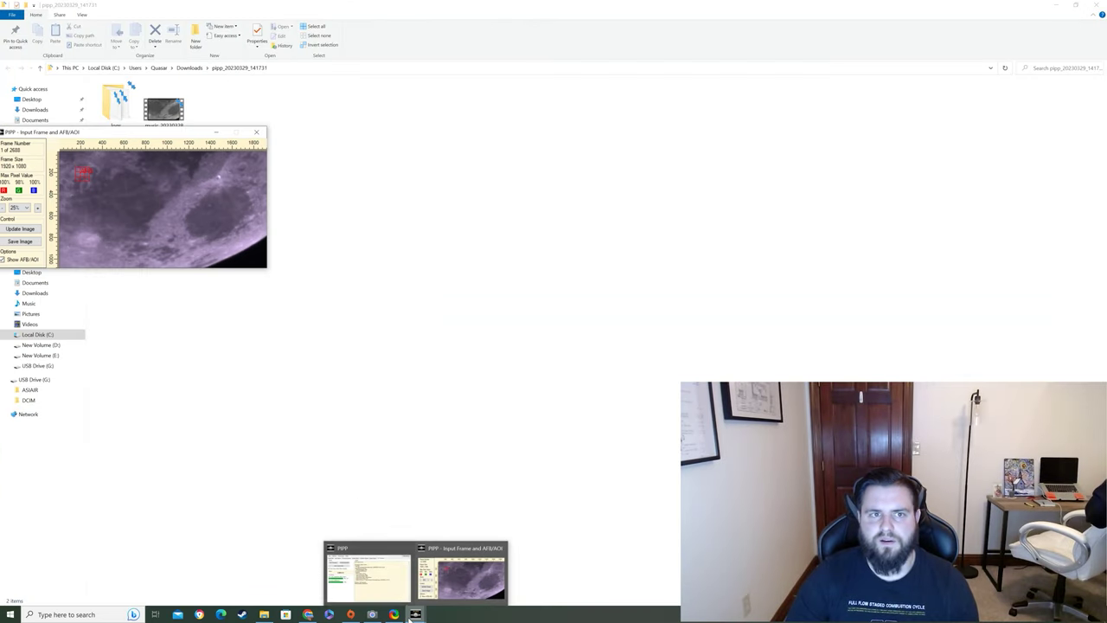
left_click(403, 597)
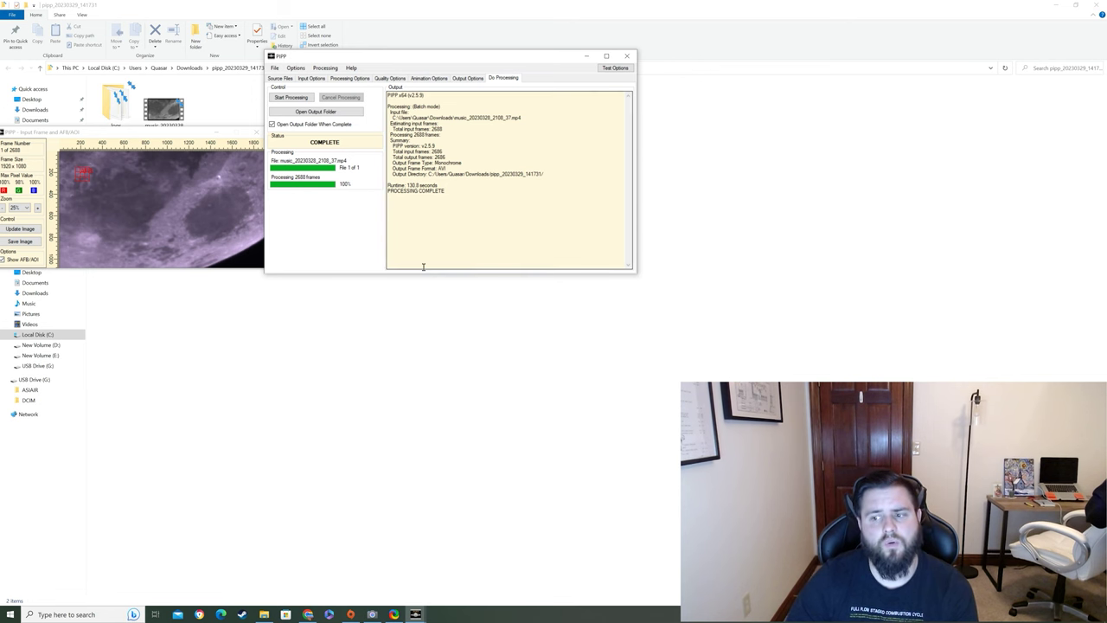
left_click(405, 303)
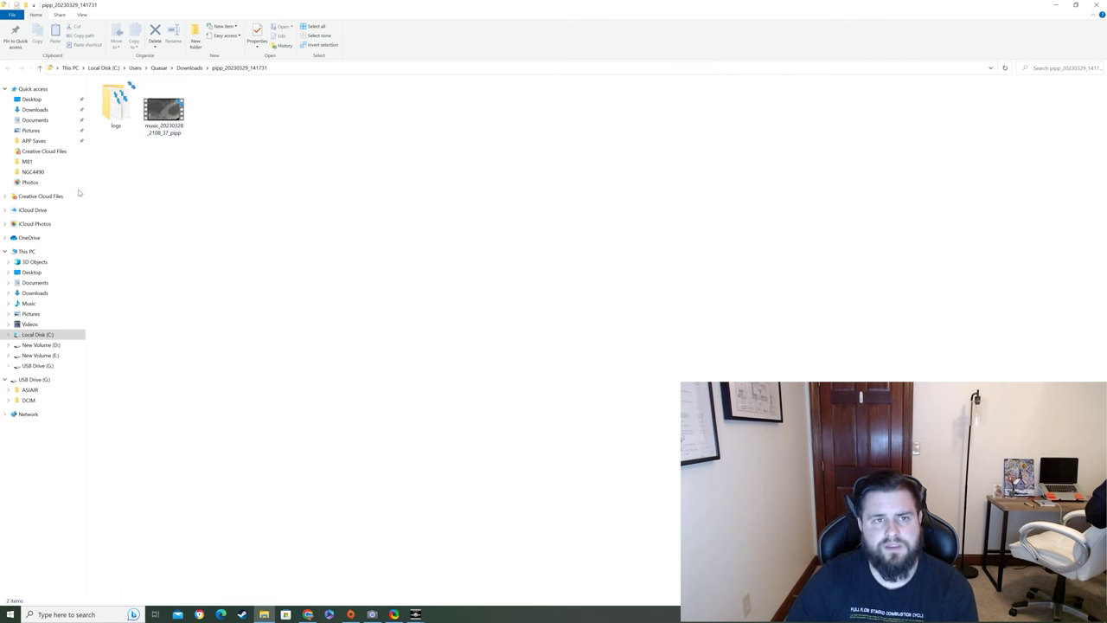
left_click(50, 111)
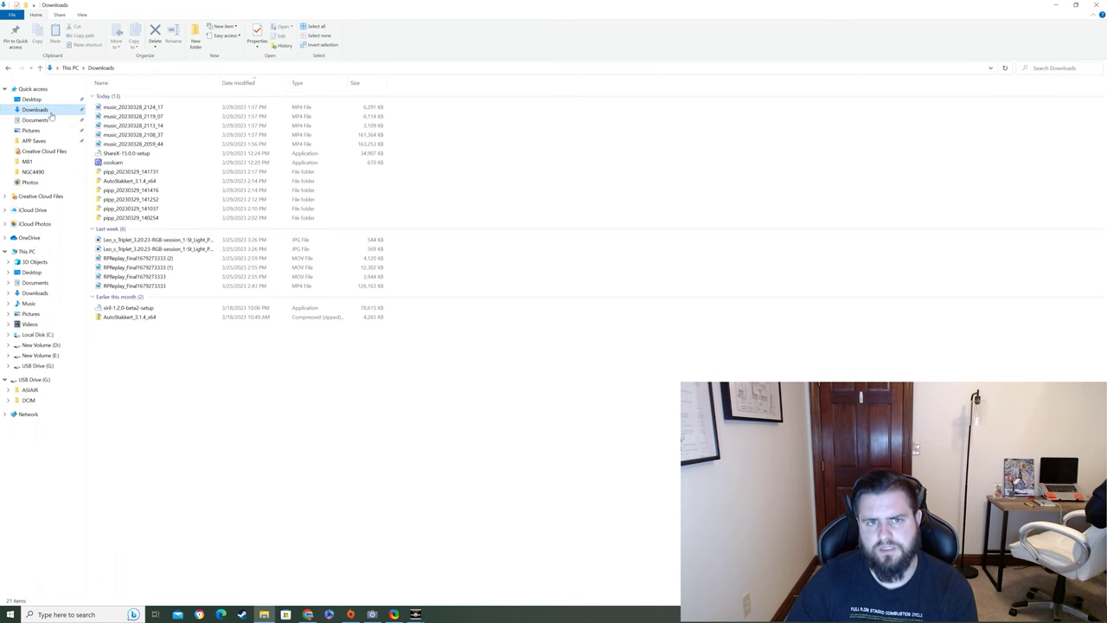
left_click(9, 68)
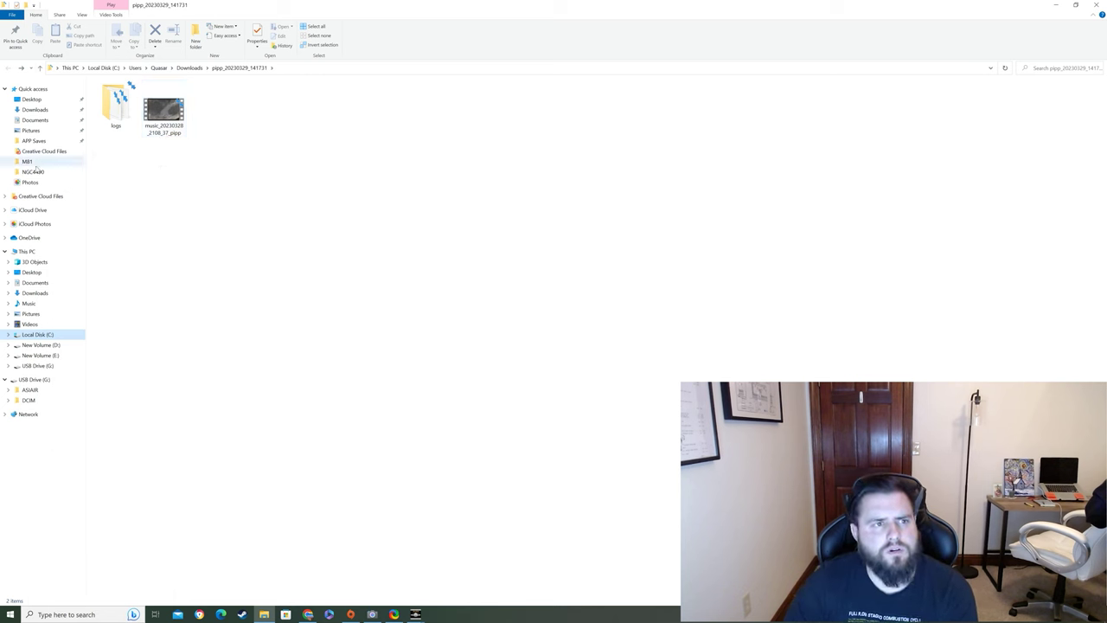
left_click(1056, 5)
Step: Close PIPP and launch AutoStakkert by searching 'auto' in Windows search
left_click(627, 55)
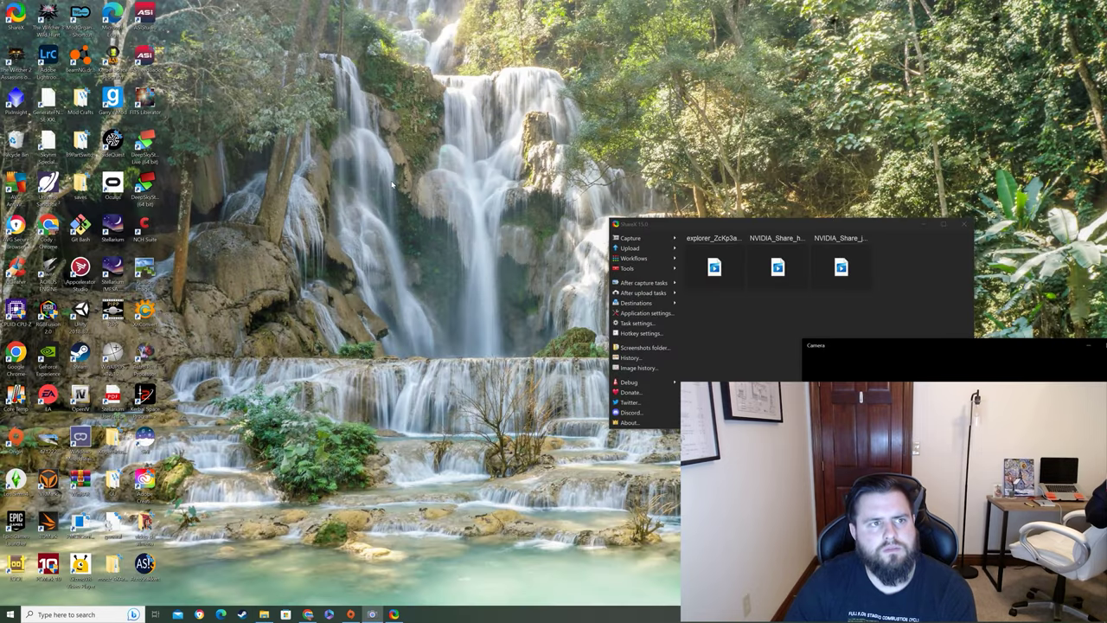
left_click(59, 615)
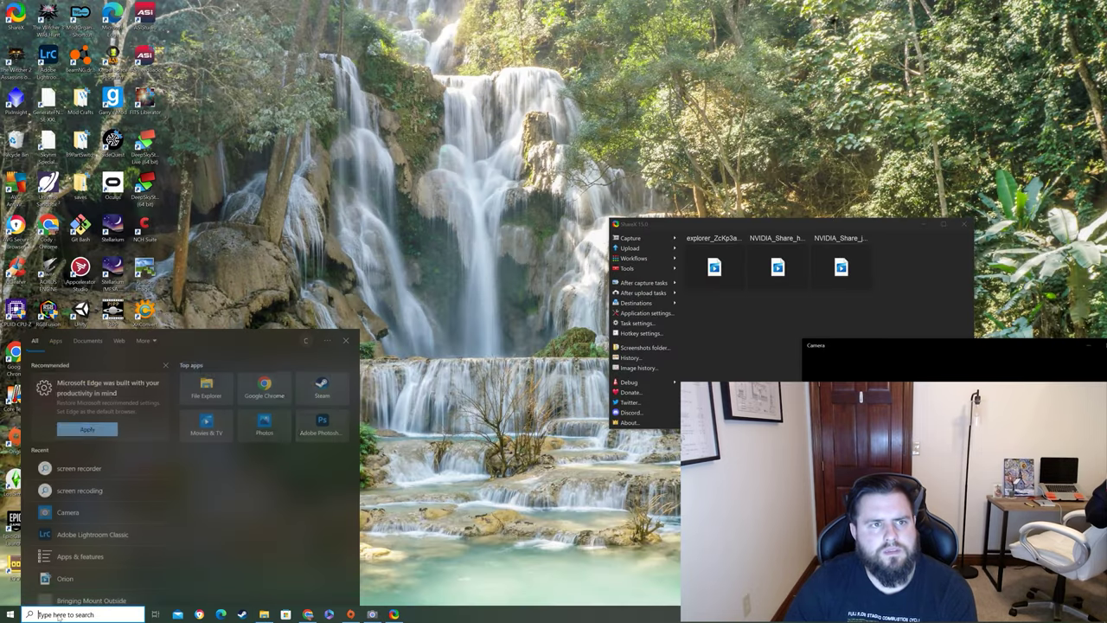
type("auto")
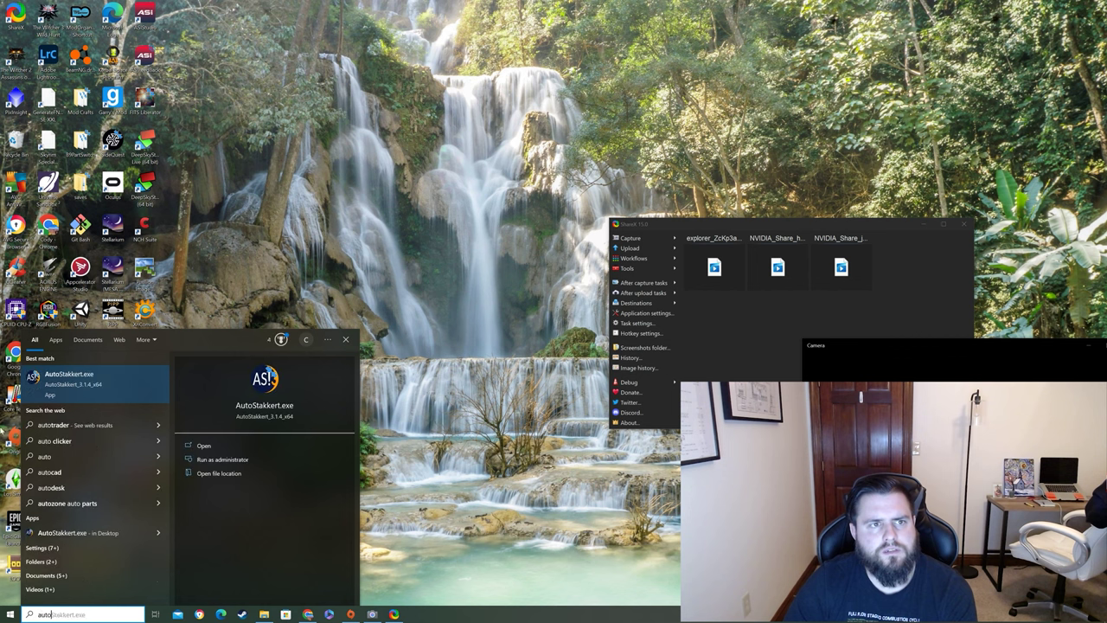
left_click(98, 385)
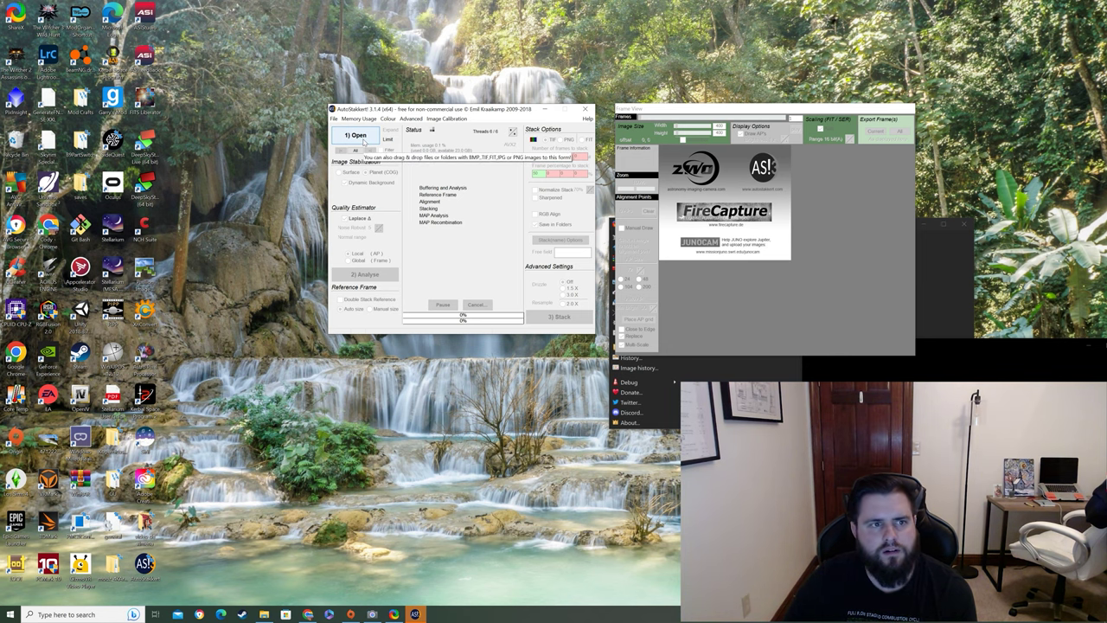
Step: Open music_20230328_2108_37_pipp.avi from Downloads > pipp_20230329_141731
left_click(364, 141)
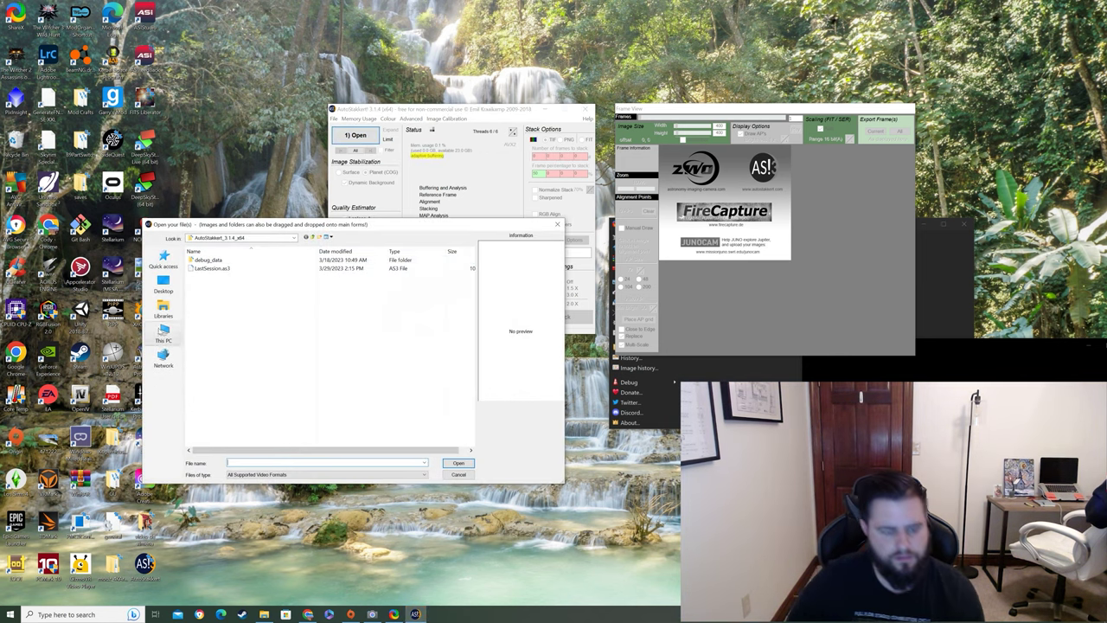
left_click(166, 309)
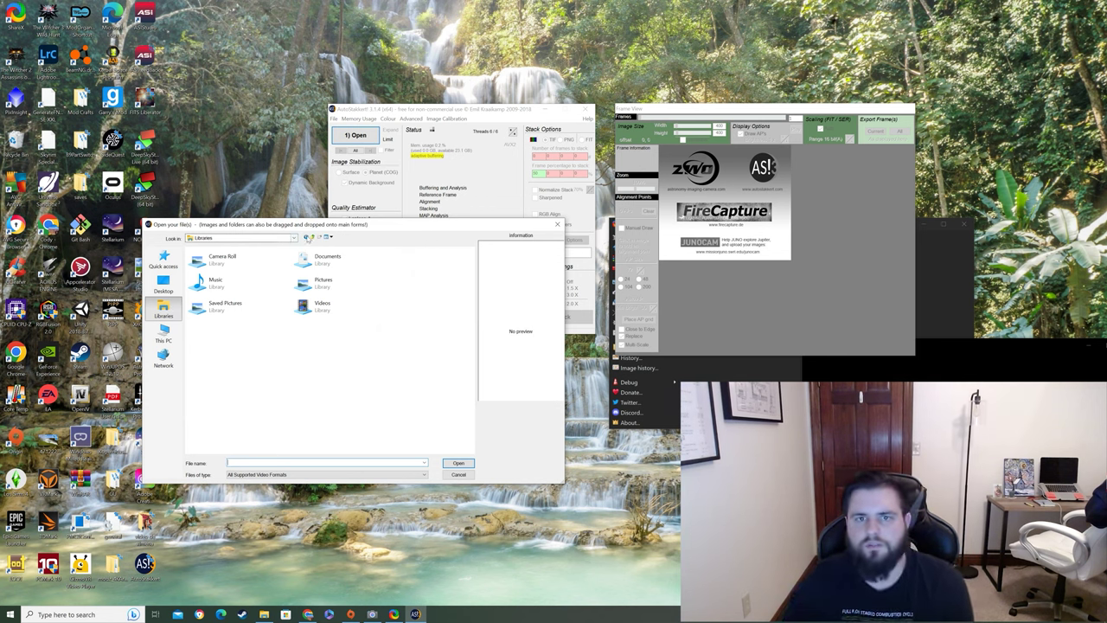
left_click(207, 238)
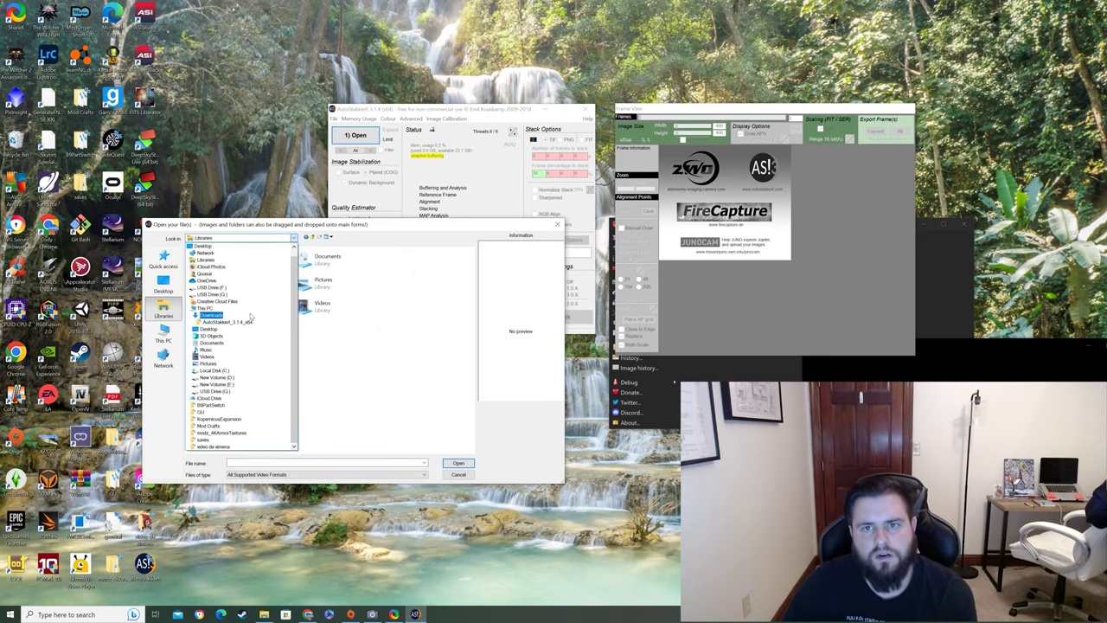
left_click(251, 315)
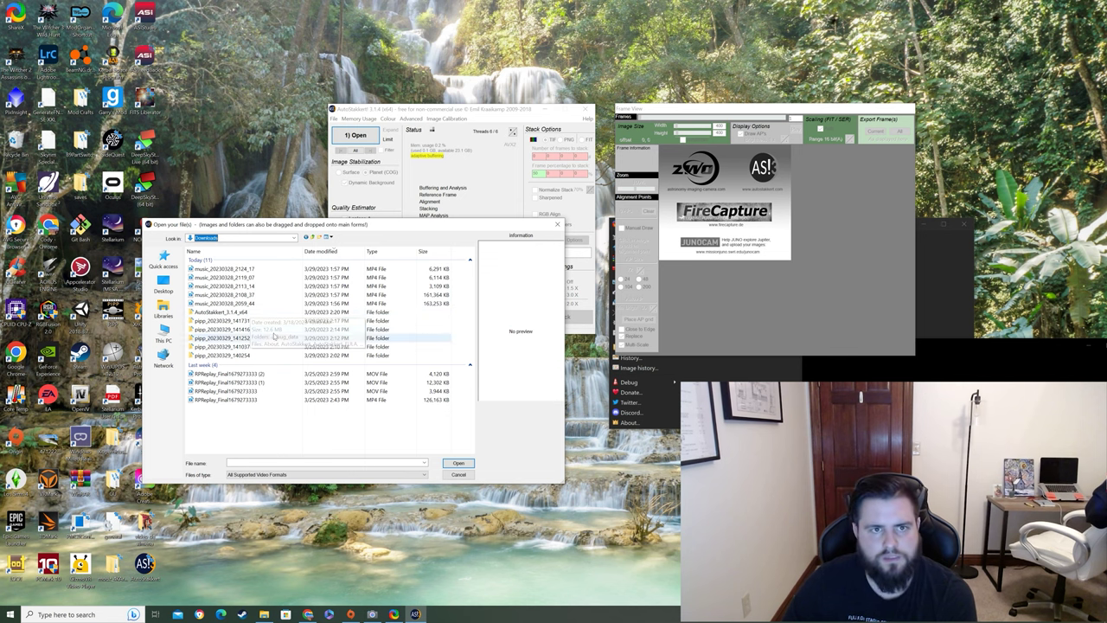
left_click(368, 324)
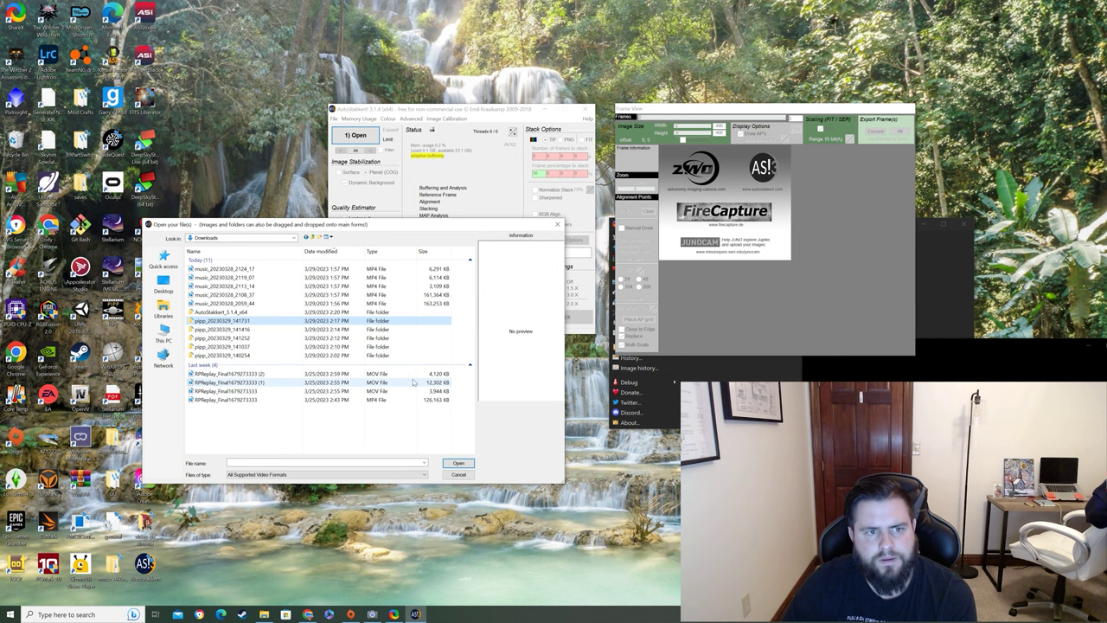
left_click(459, 464)
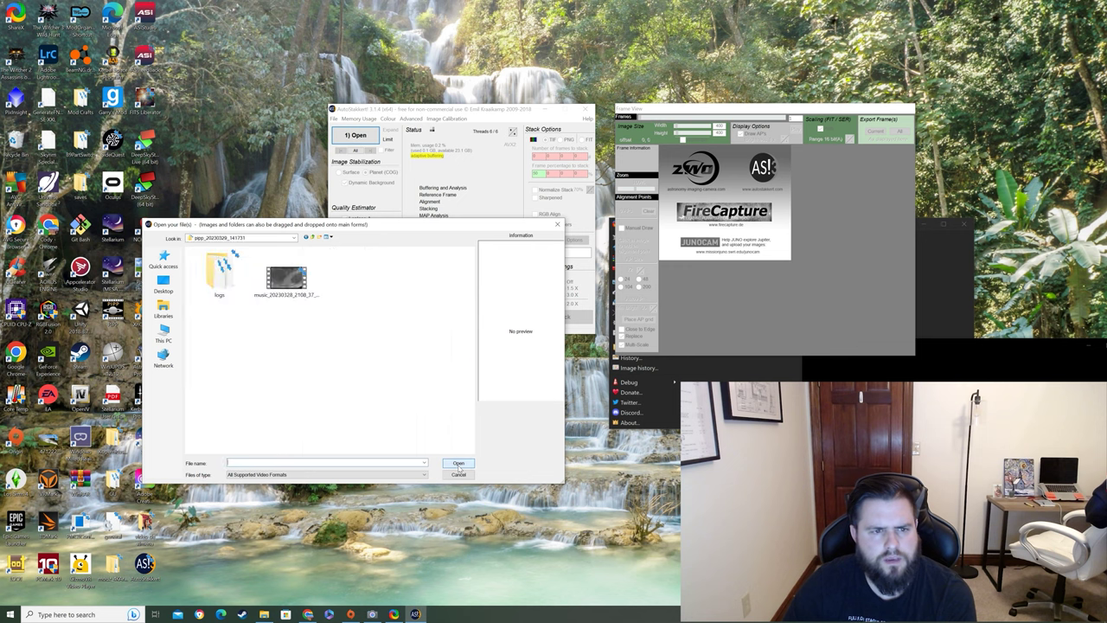
left_click(289, 282)
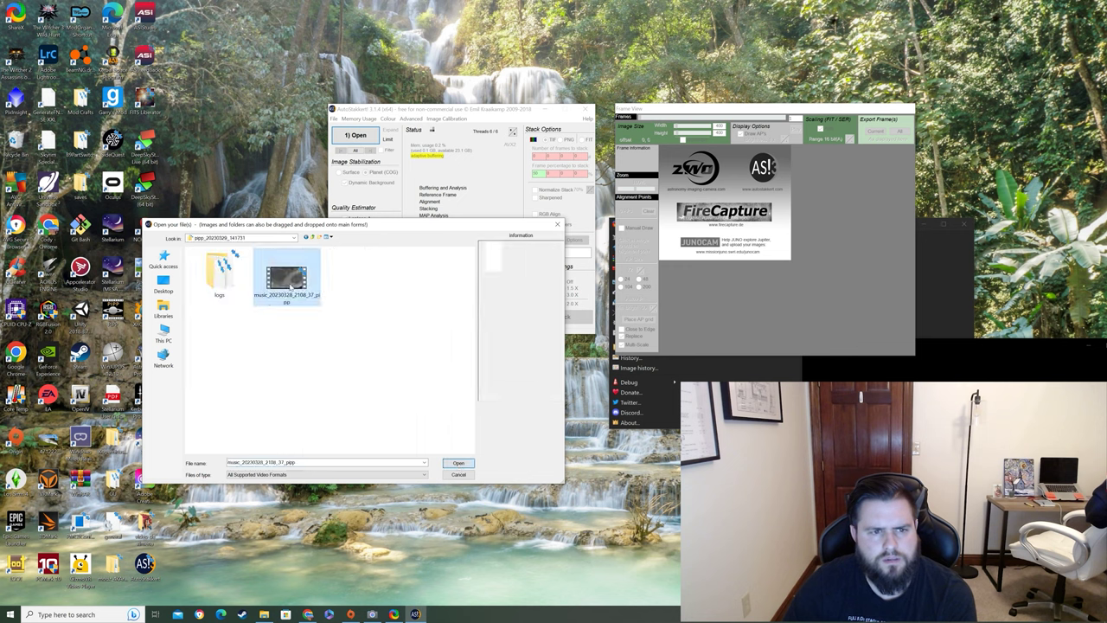
left_click(468, 464)
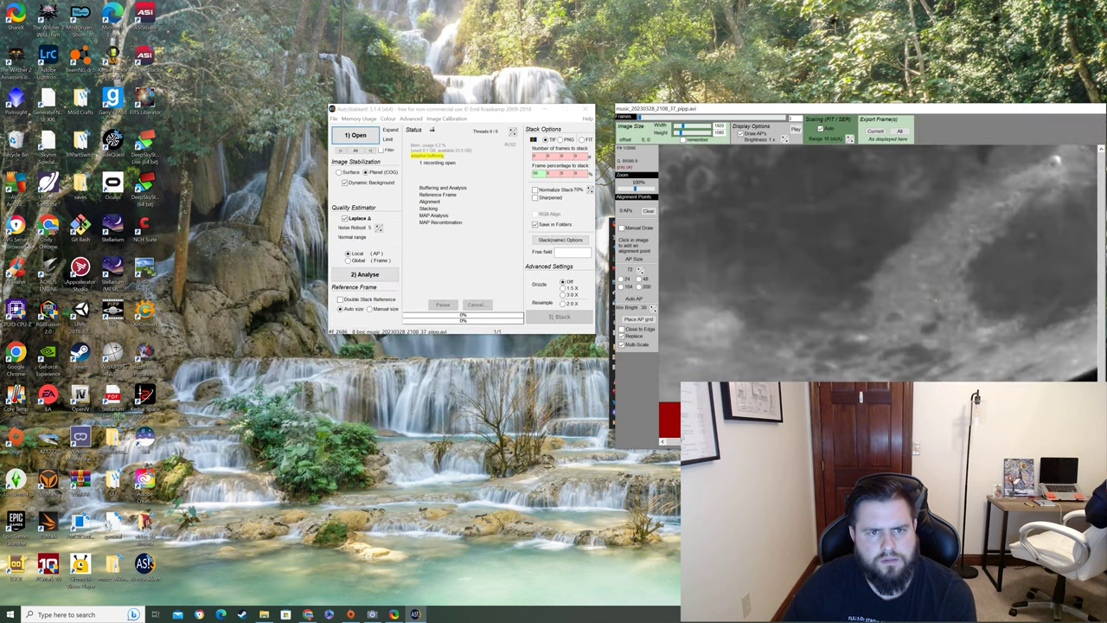
Step: Arrange the AutoStakkert windows, place an AP grid, and choose Surface image stabilization
left_click_drag(887, 109, 865, 77)
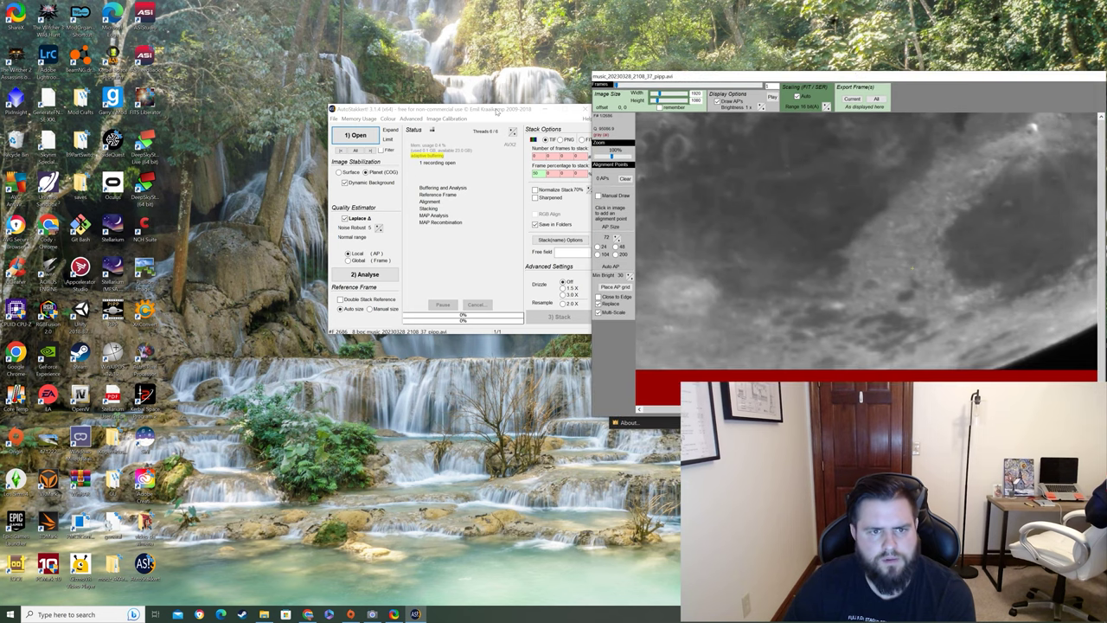
left_click_drag(497, 110, 382, 91)
left_click_drag(813, 76, 726, 50)
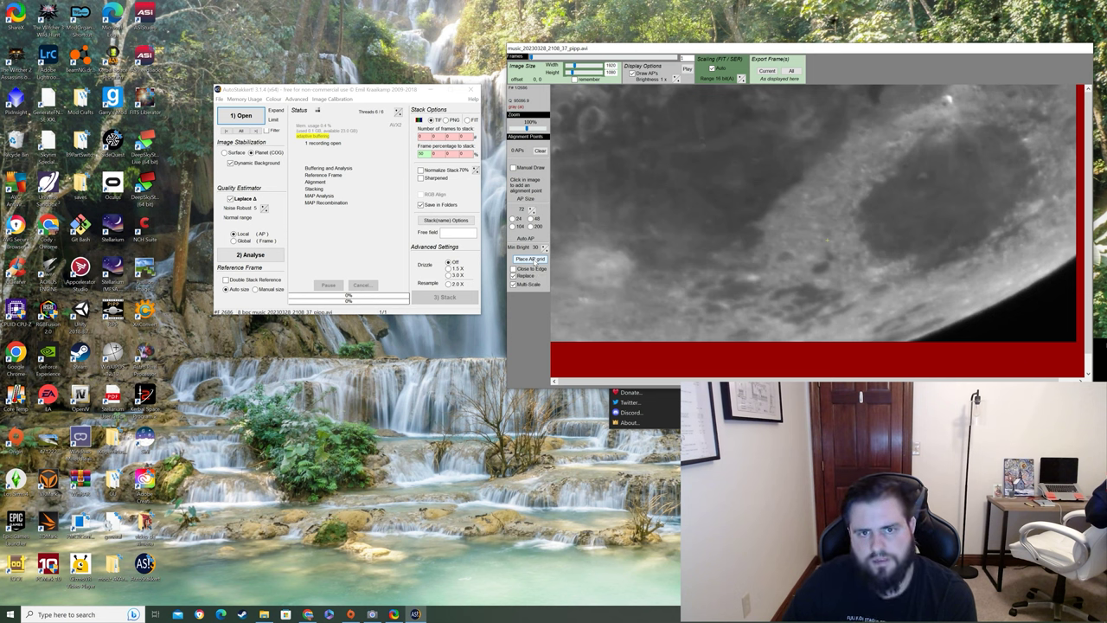
left_click(532, 259)
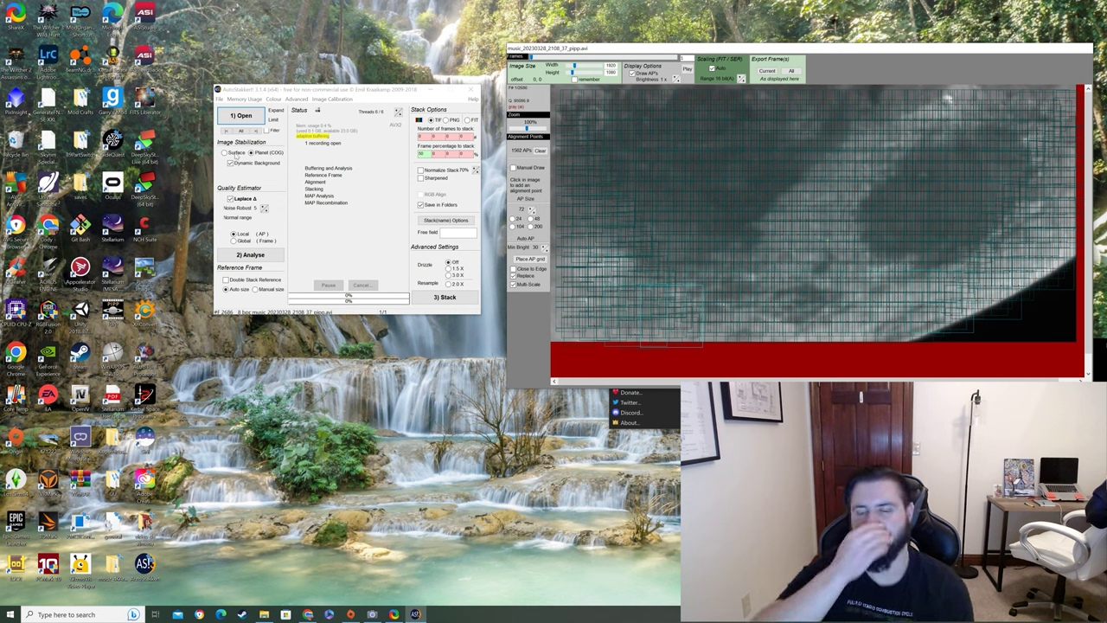
left_click(225, 153)
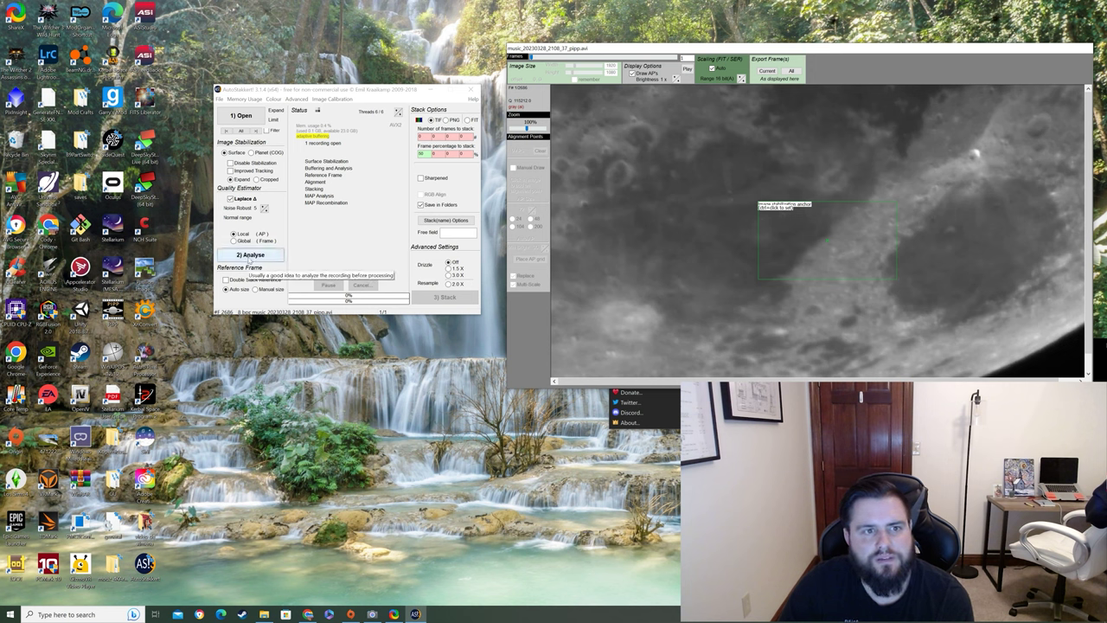
Step: Run Analyse so the lunar frames are stabilized, buffered and quality-ranked
left_click(249, 256)
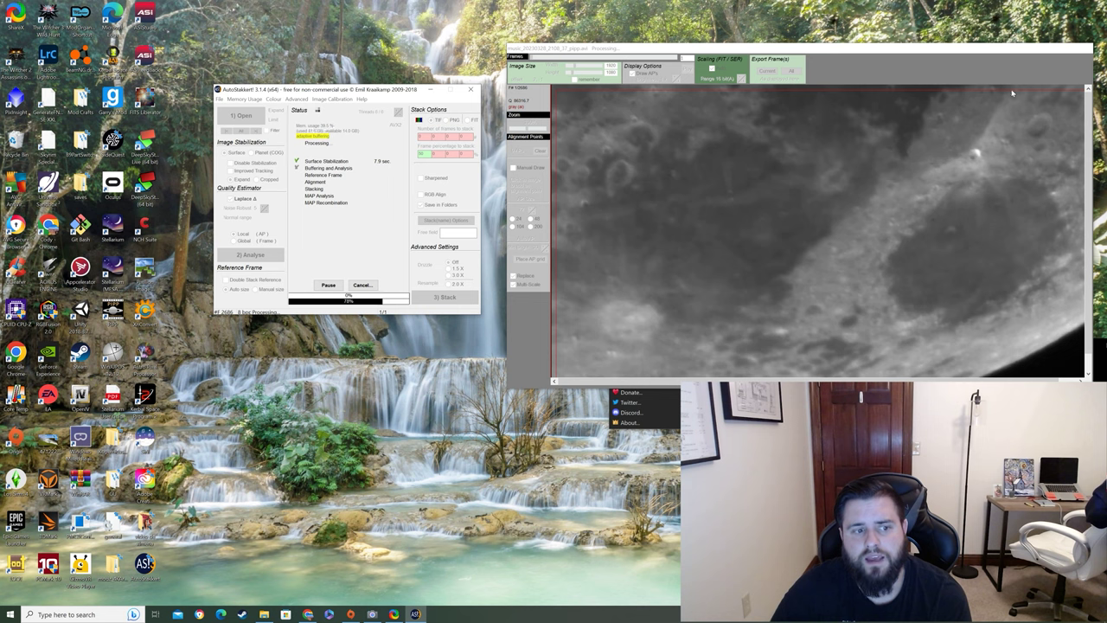
left_click(519, 177)
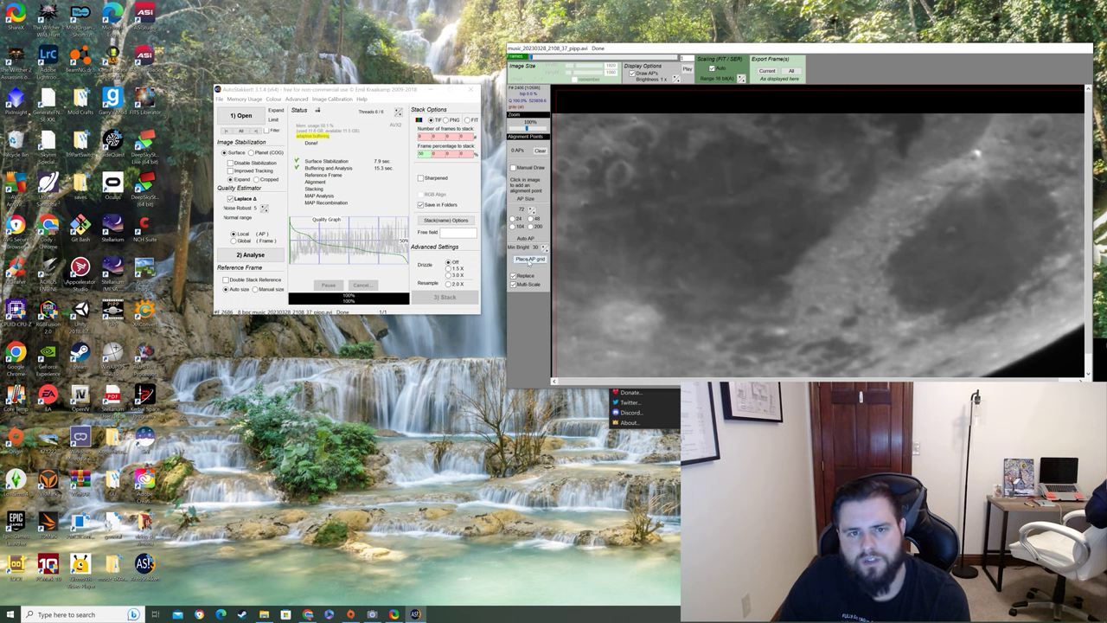
Step: Place the alignment-point grid over the moon and start stacking
left_click(529, 259)
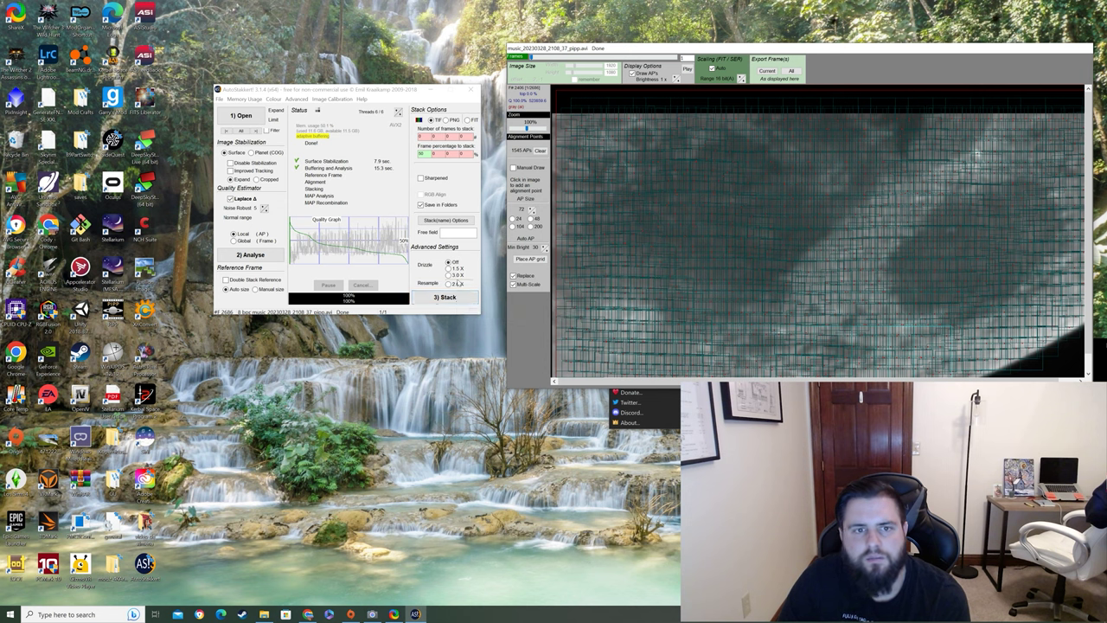
left_click(461, 300)
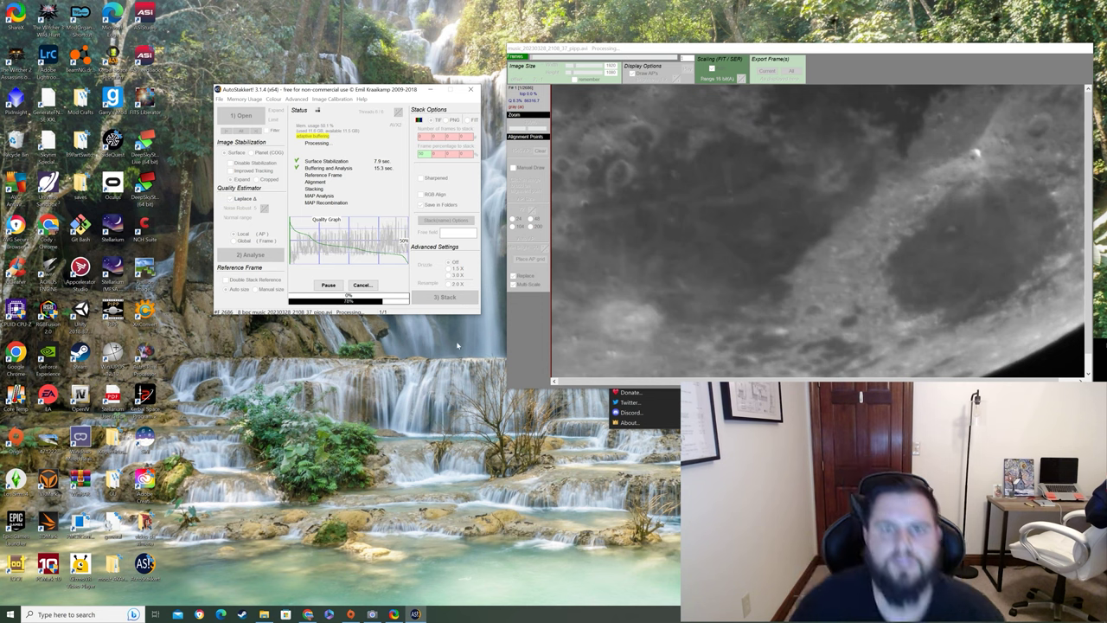
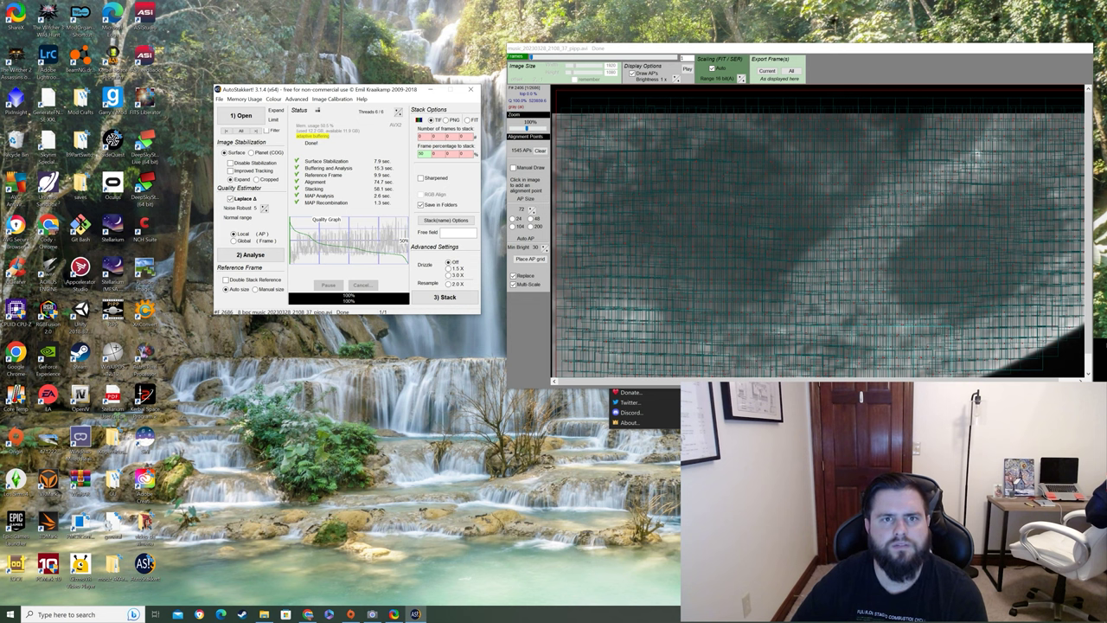
Step: Switch from AutoStakkert! to the screen-capture tool and show its capture options
key("alt+Tab")
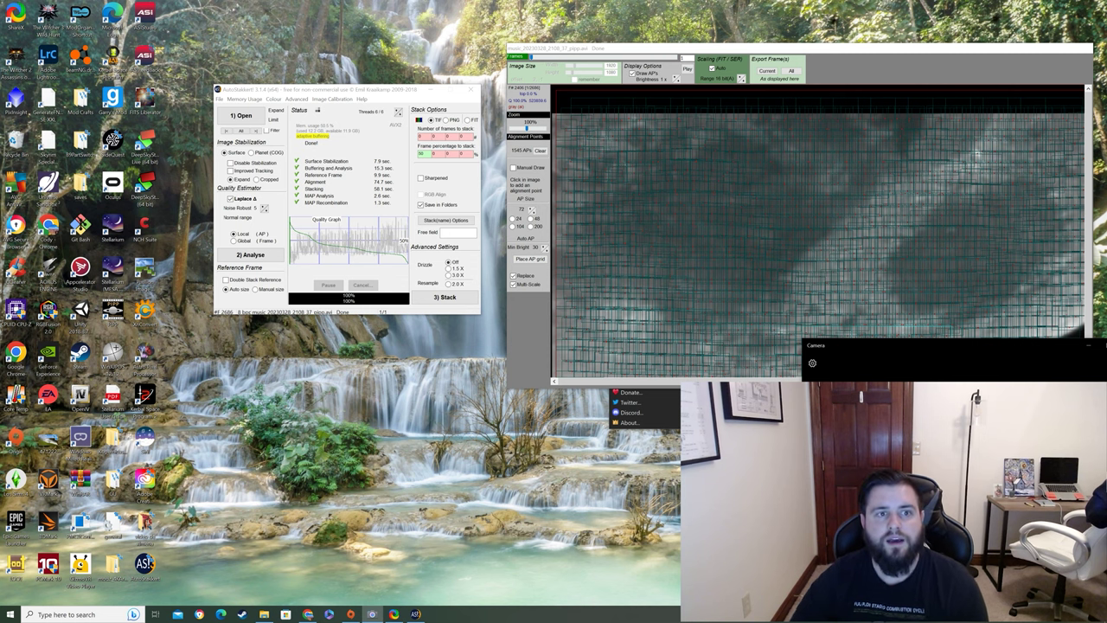
left_click(647, 417)
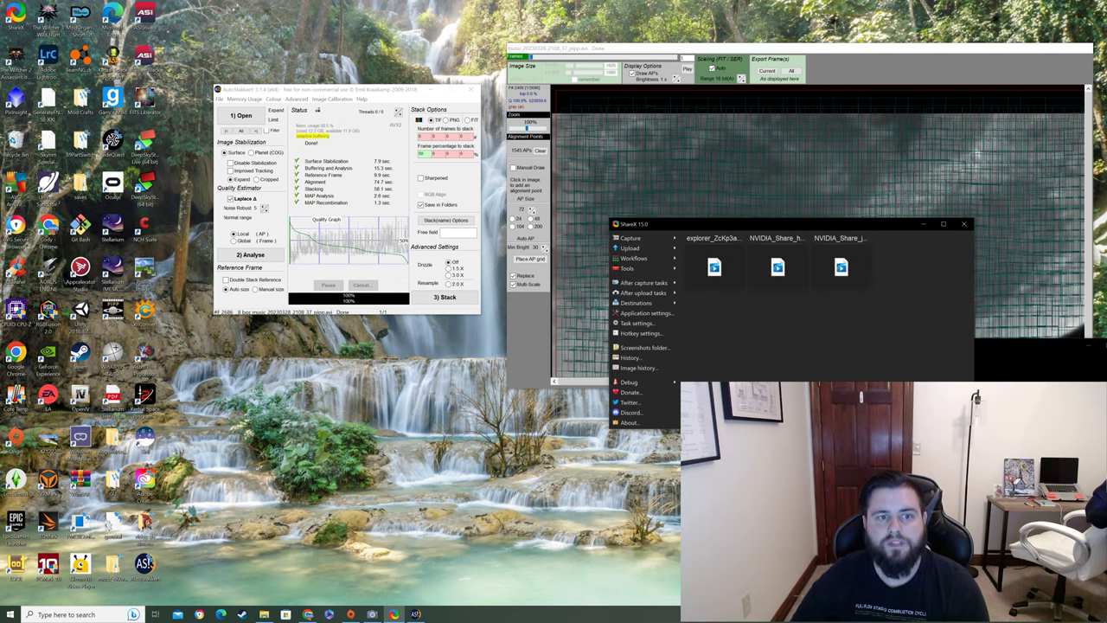
left_click(645, 241)
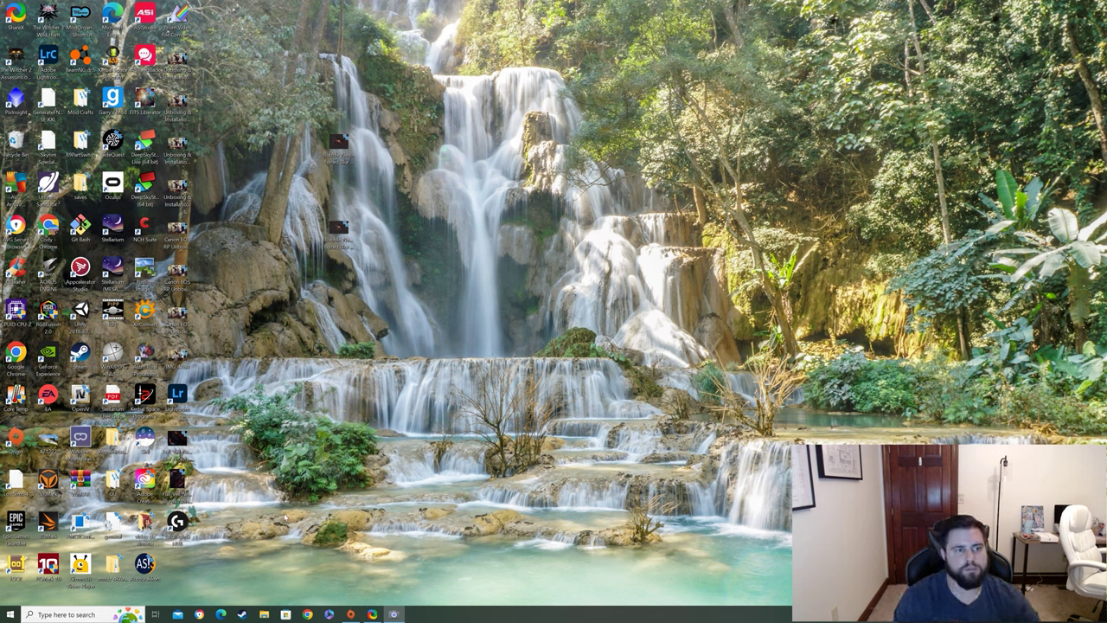
Step: Search Windows for 'a' and launch Adobe After Effects 2023 from the results
left_click(78, 615)
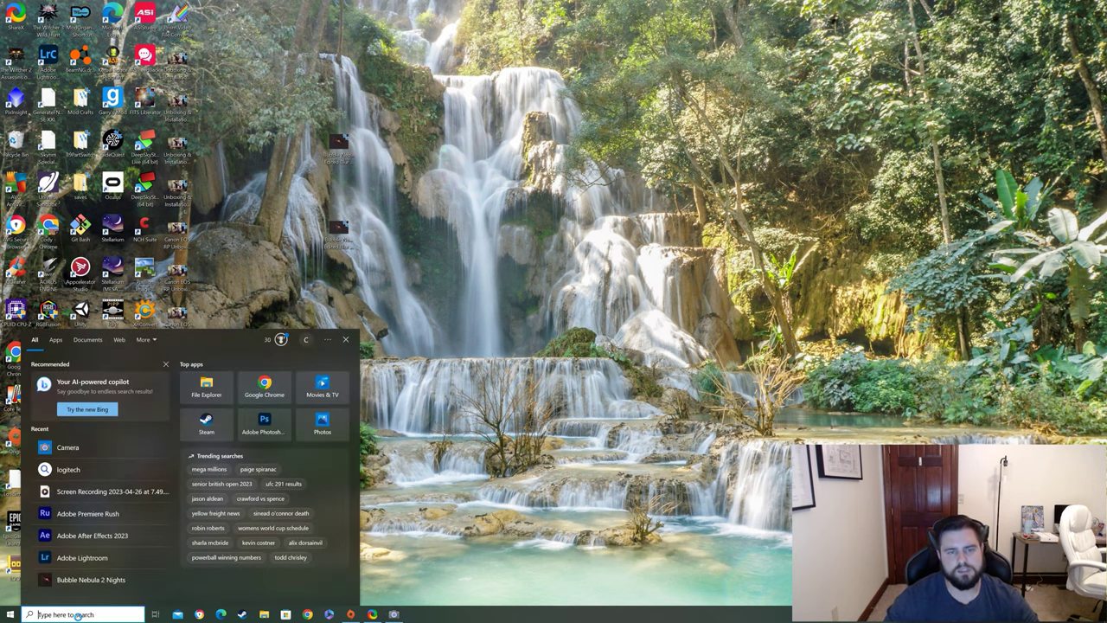
type("ab")
key("BackSpace")
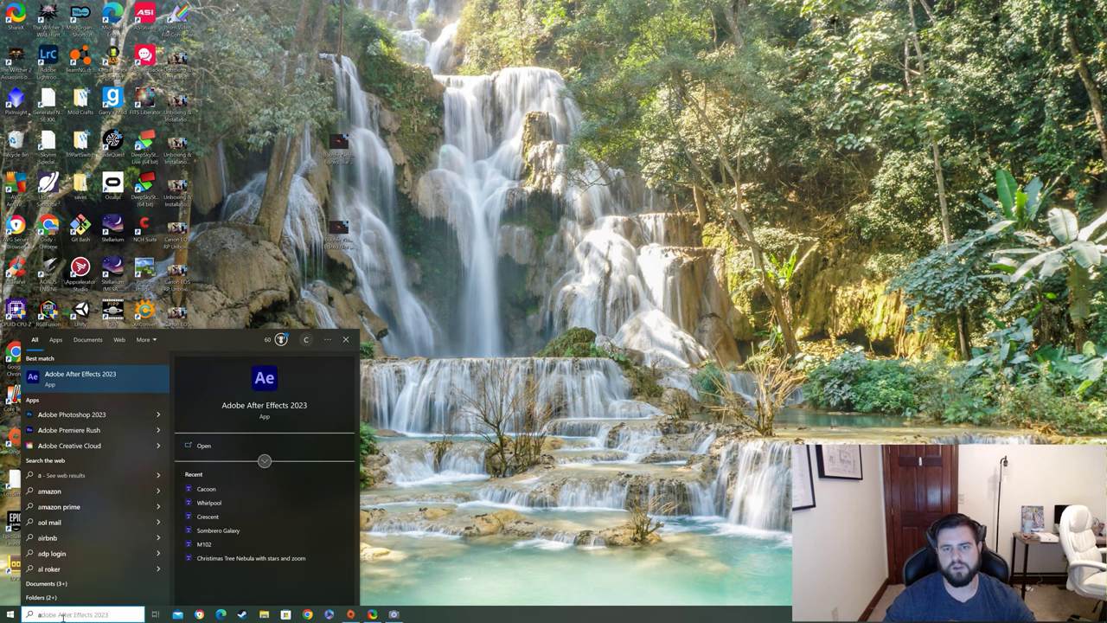
left_click(73, 387)
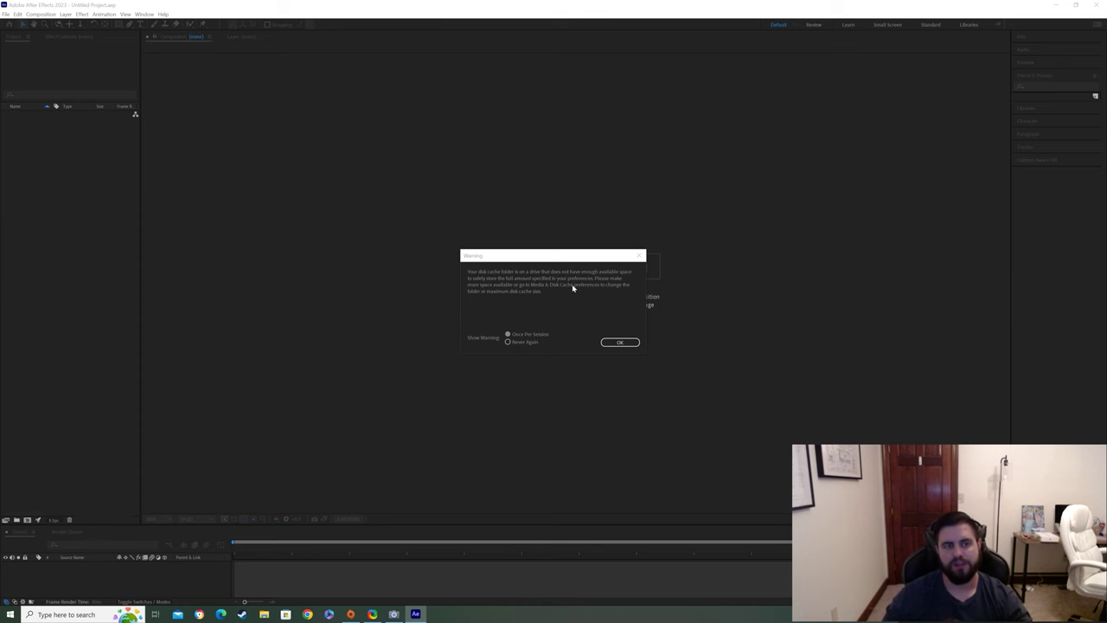
Step: Dismiss the disk cache warning and create a new untitled project
left_click(615, 344)
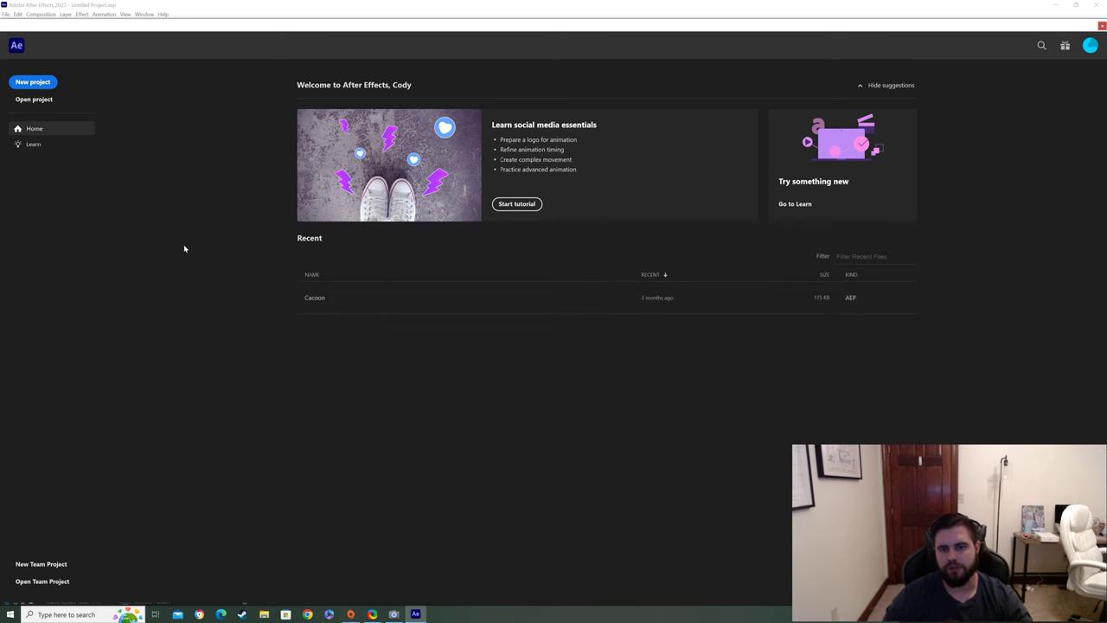
left_click(42, 83)
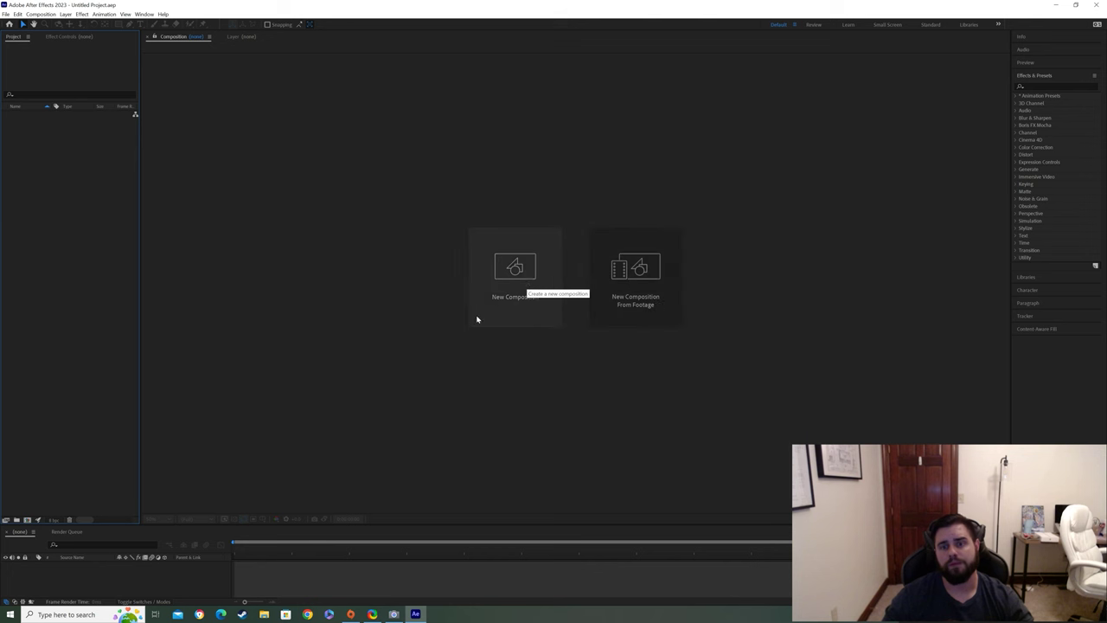
Step: Start a composition from footage and pick the Andromeda_3_Nights TIFF in the APP Saves folder
left_click(653, 276)
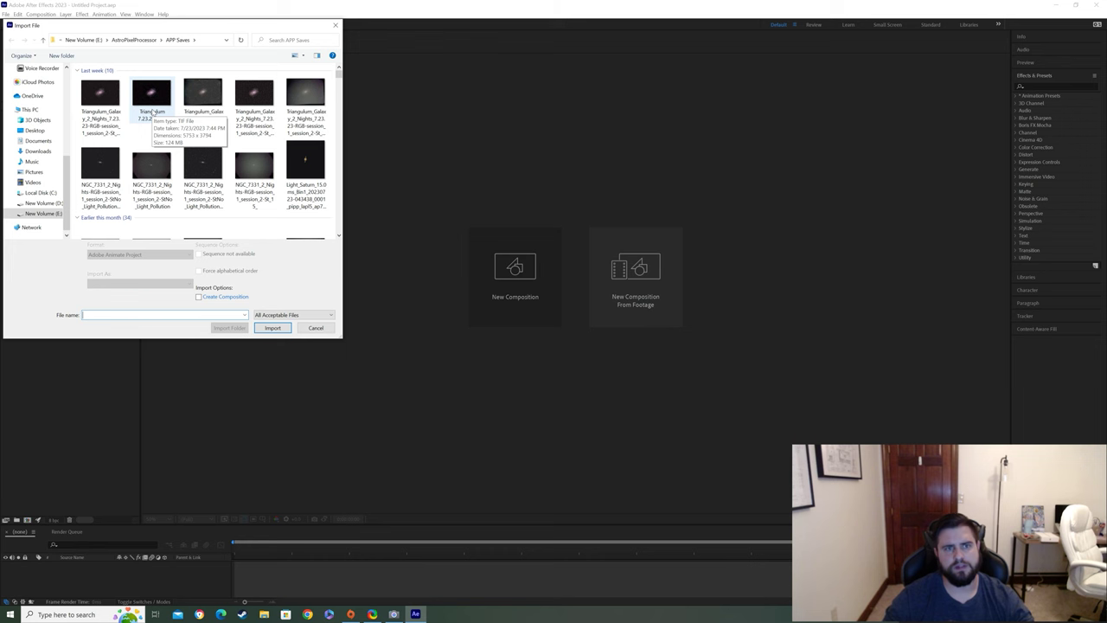
scroll(169, 143, "down", 10)
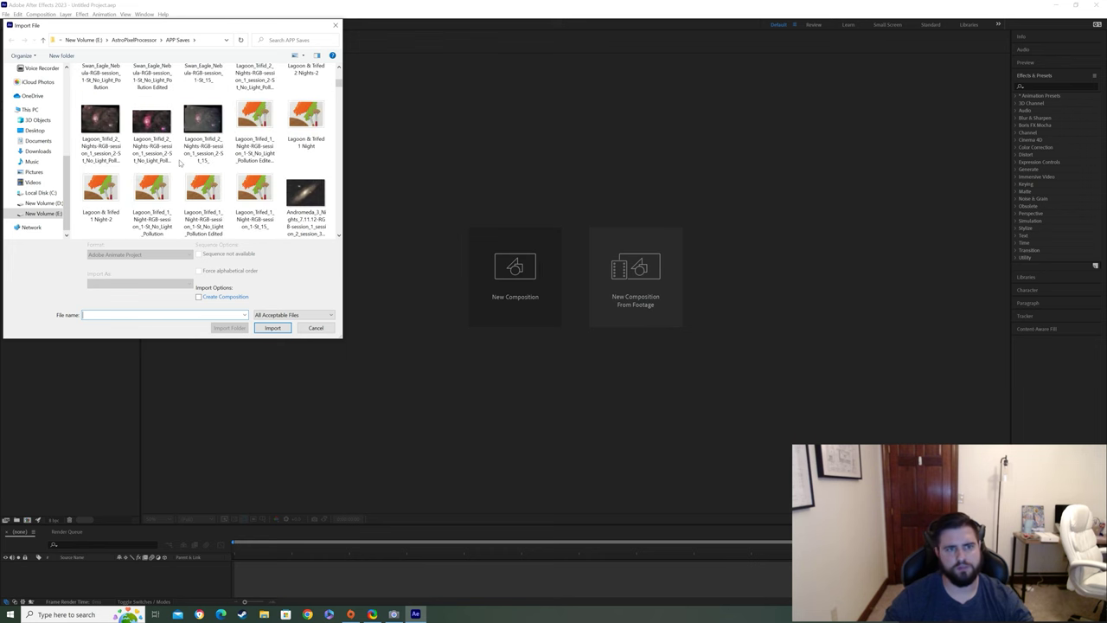
scroll(180, 162, "down", 1)
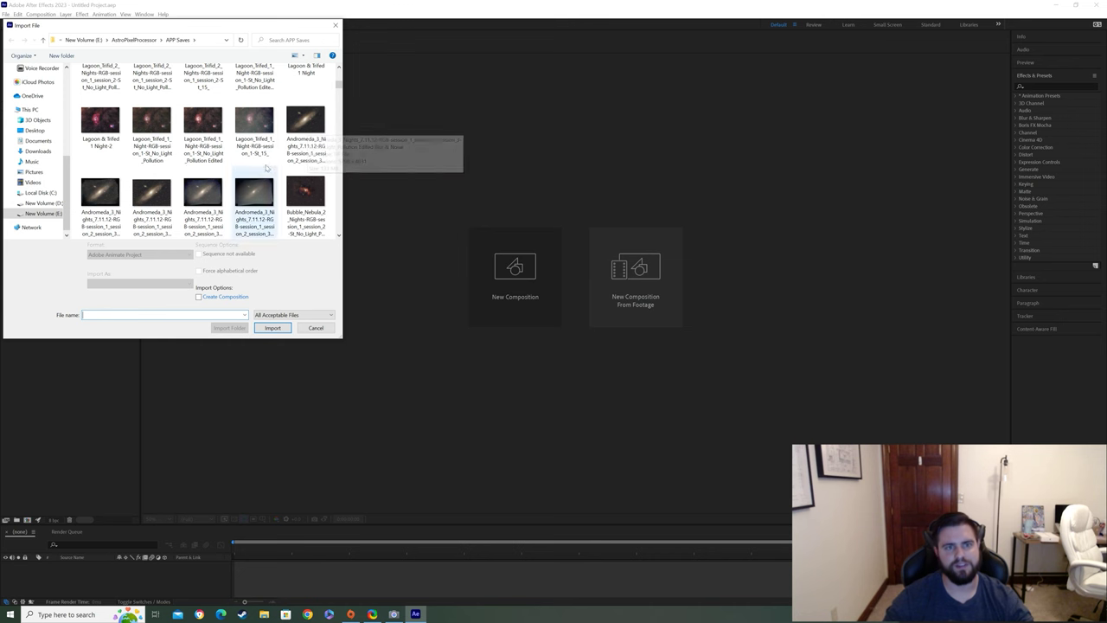
scroll(278, 138, "up", 2)
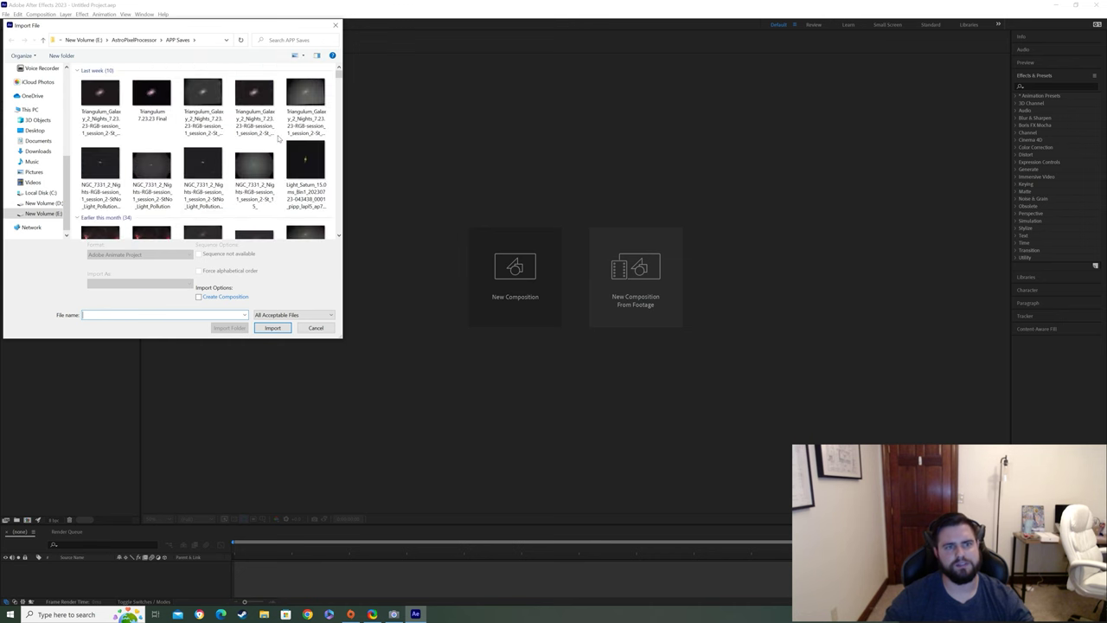
scroll(278, 139, "down", 8)
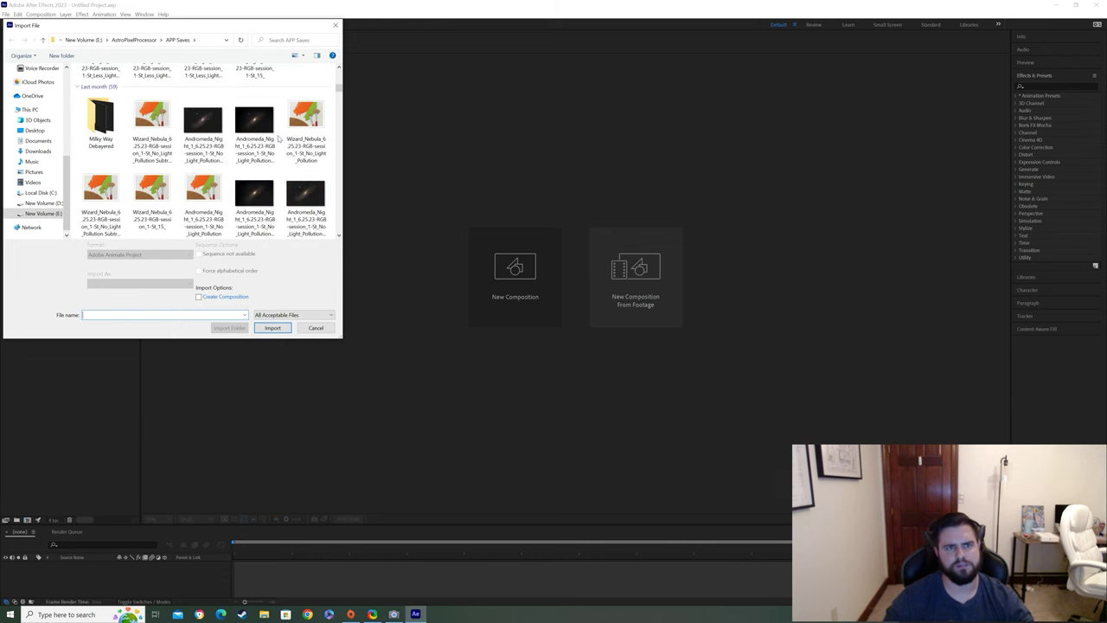
scroll(278, 139, "up", 6)
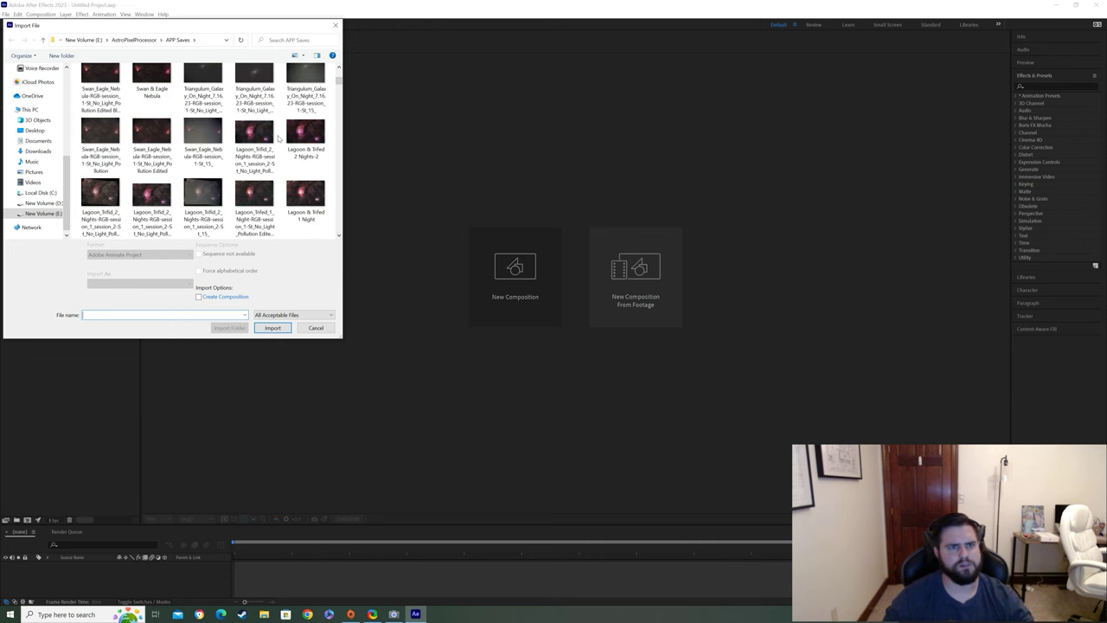
scroll(279, 138, "down", 1)
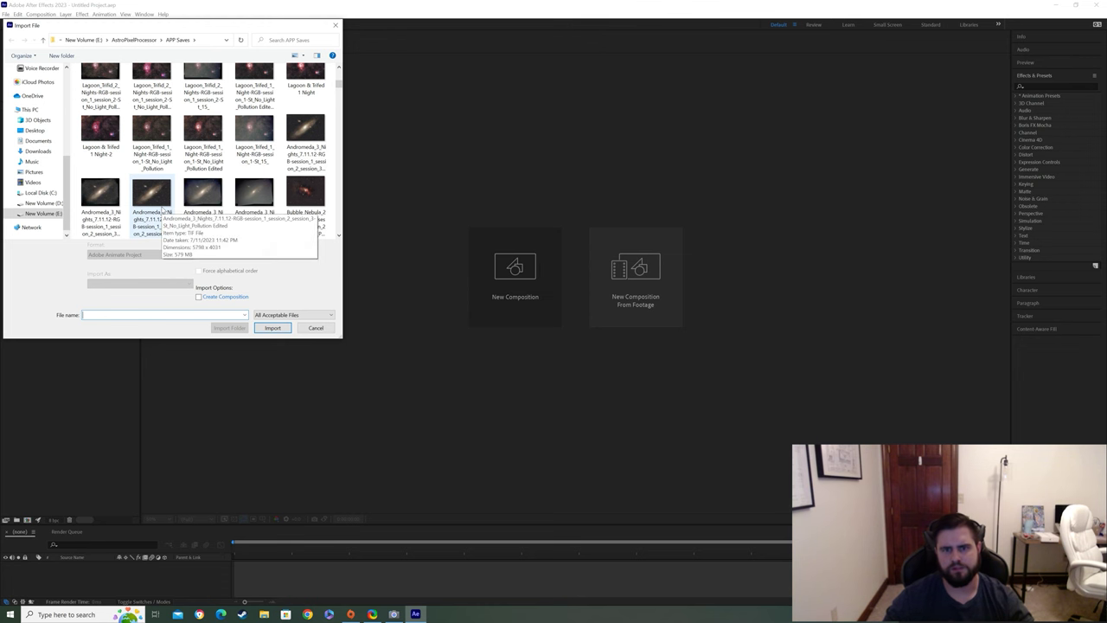
left_click(305, 131)
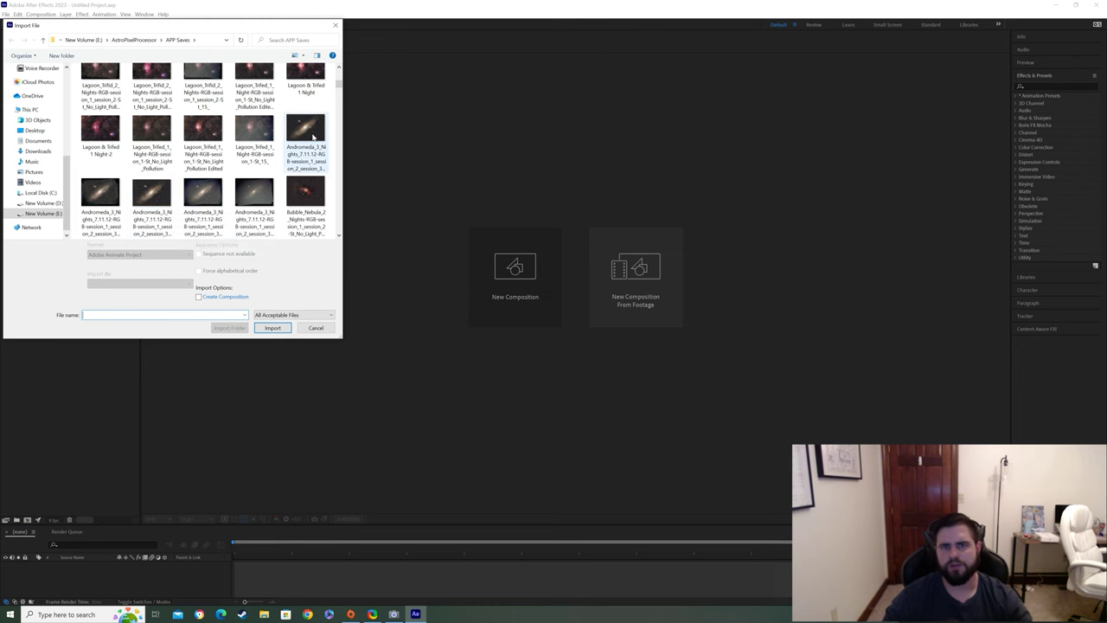
Step: Import the Andromeda image as a composition and add a comp-sized Pale Red Solid 1 layer
left_click(279, 321)
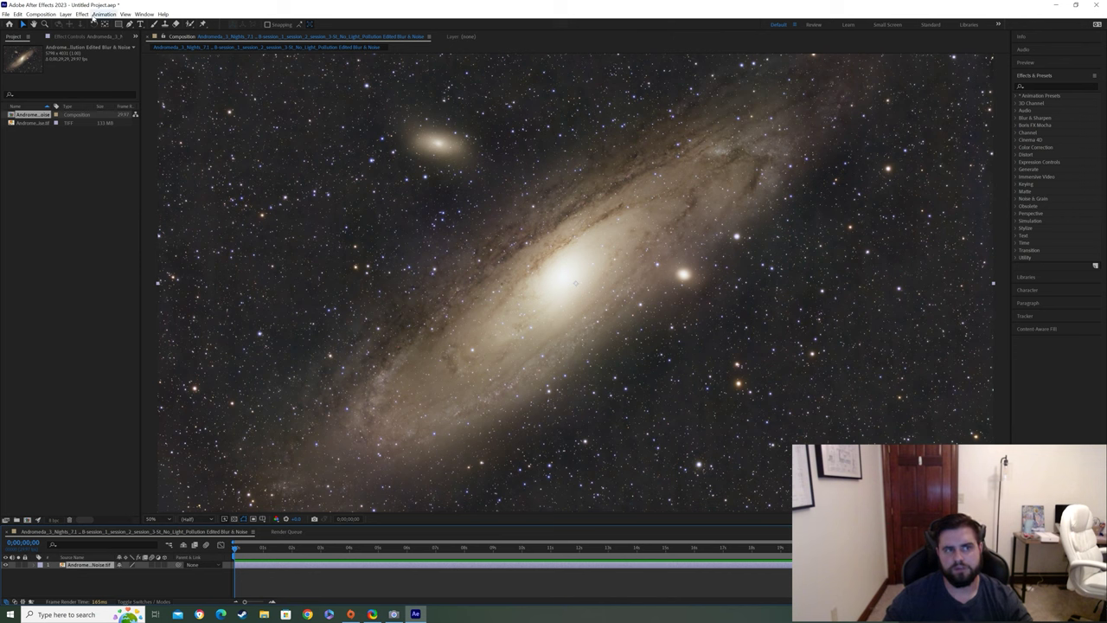
left_click(82, 15)
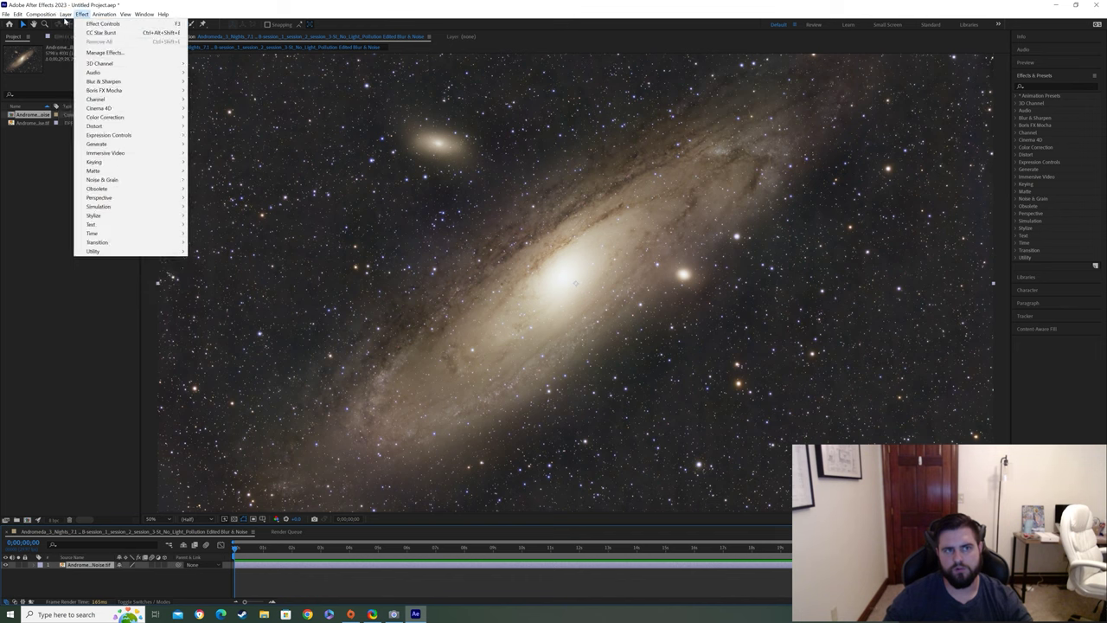
mouse_move(66, 16)
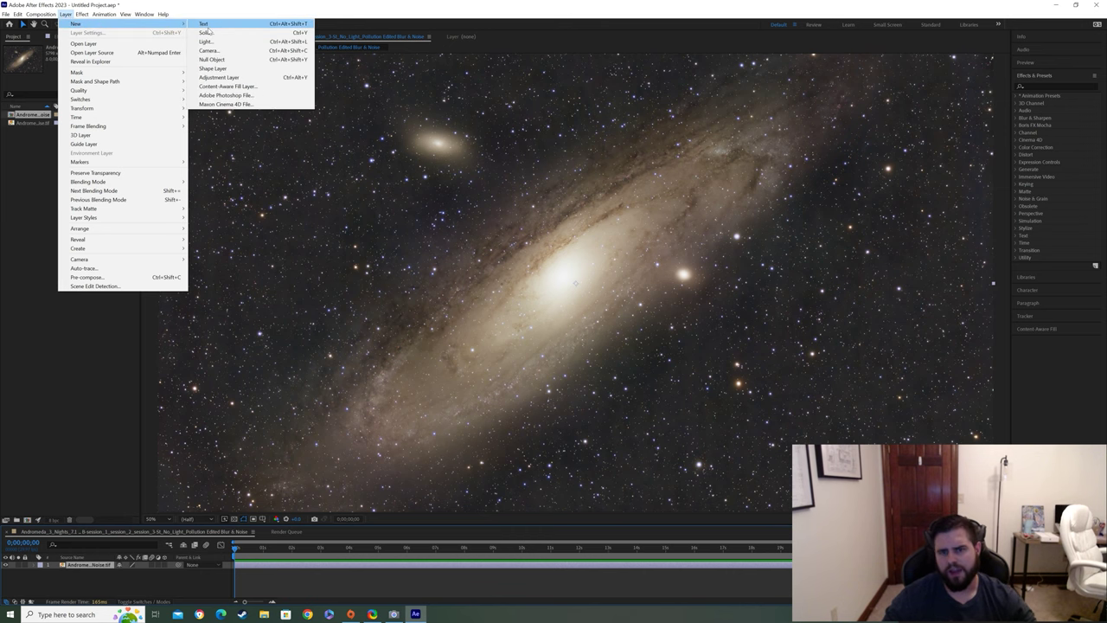
left_click(207, 33)
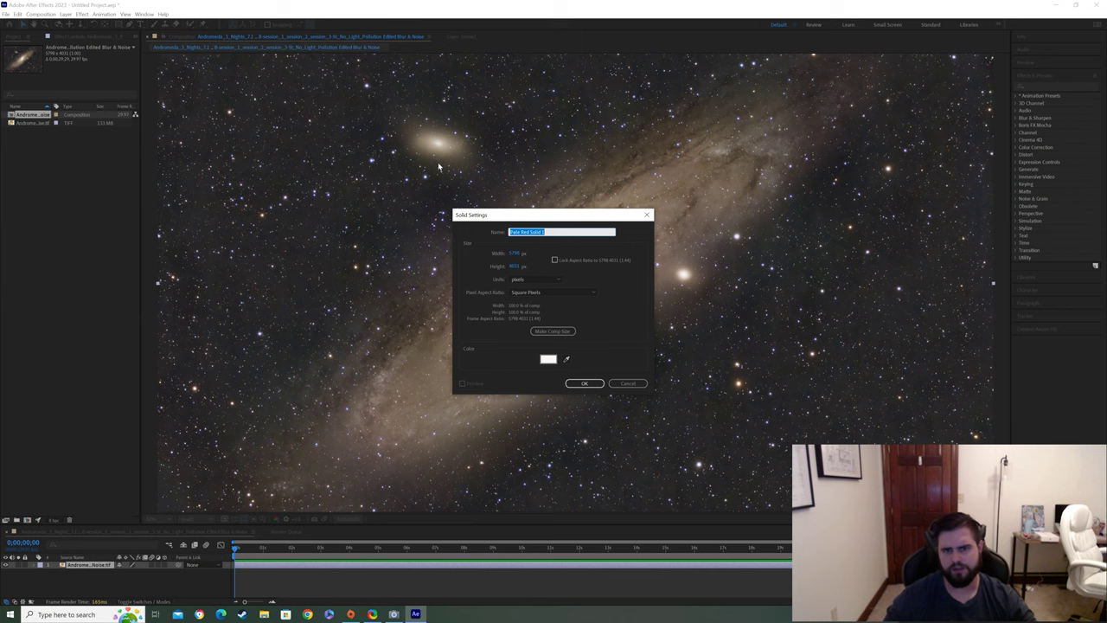
left_click(555, 333)
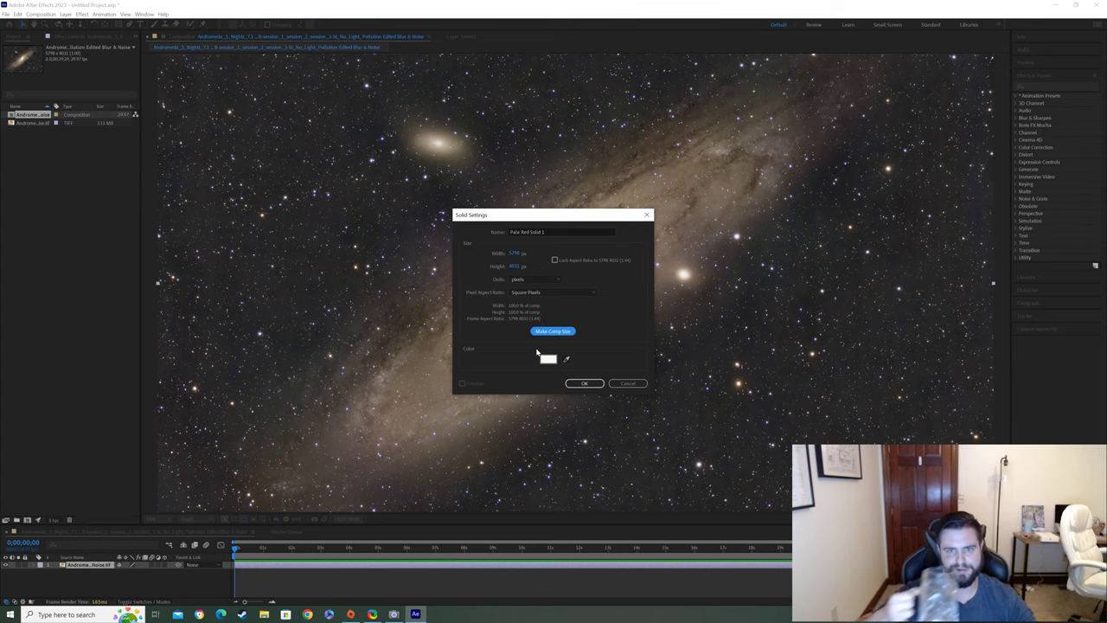
left_click(571, 383)
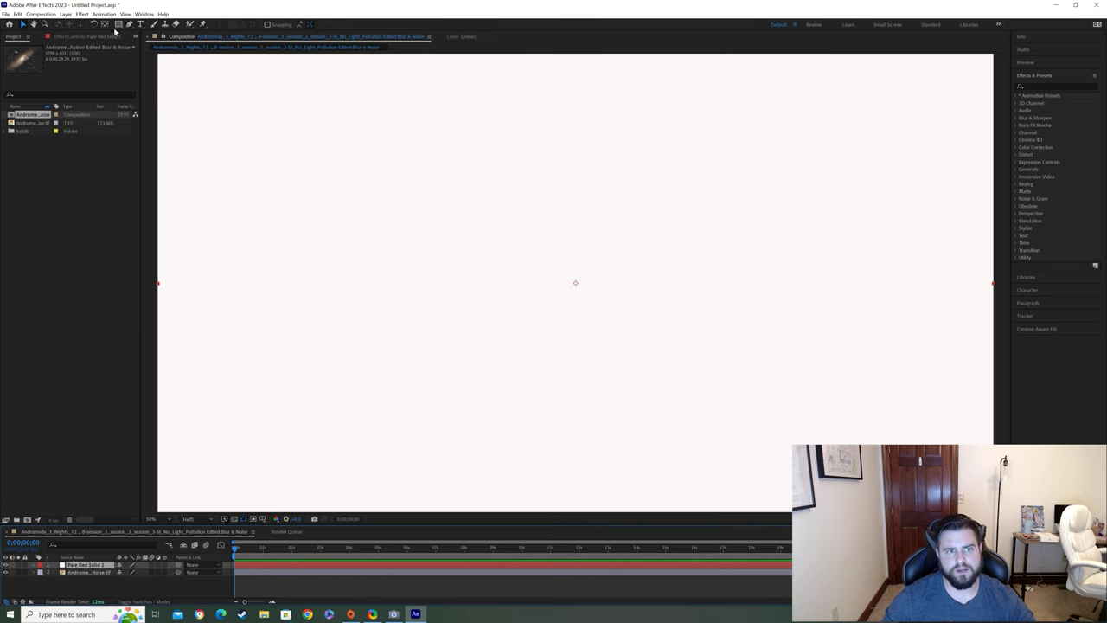
Step: Apply the CC Star Burst effect to the Pale Red Solid 1 layer
left_click(83, 14)
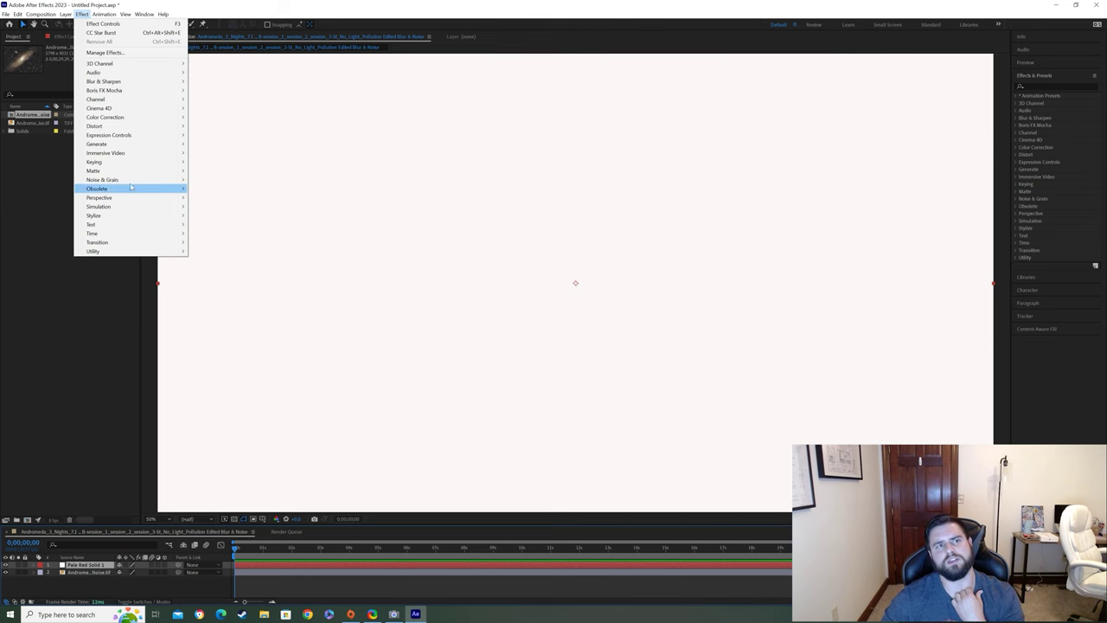
mouse_move(134, 184)
mouse_move(131, 207)
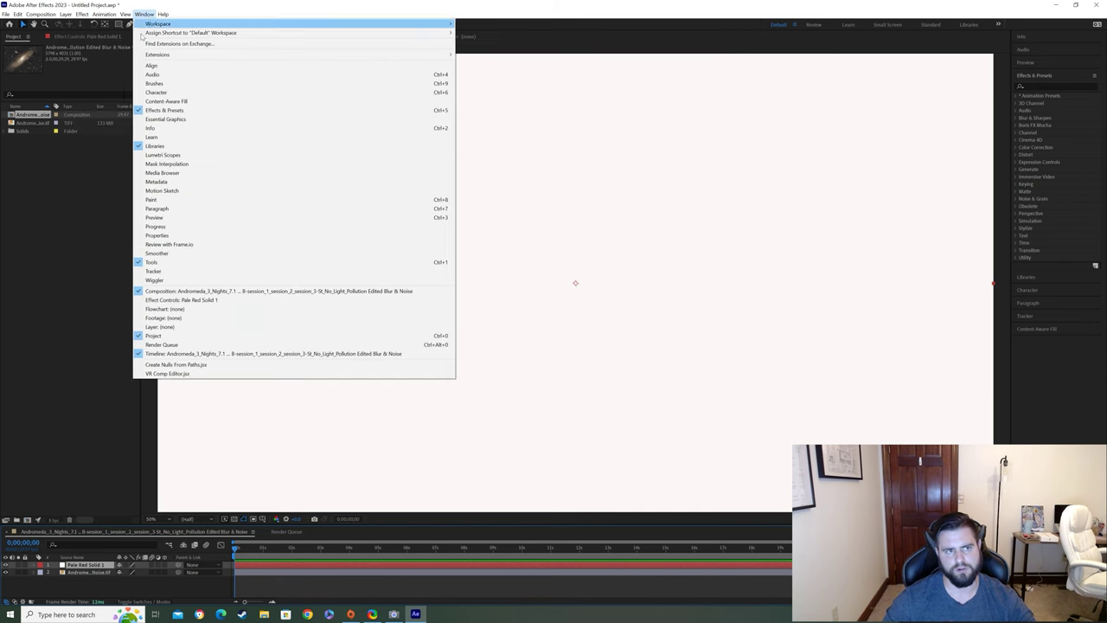
left_click(84, 21)
left_click(83, 16)
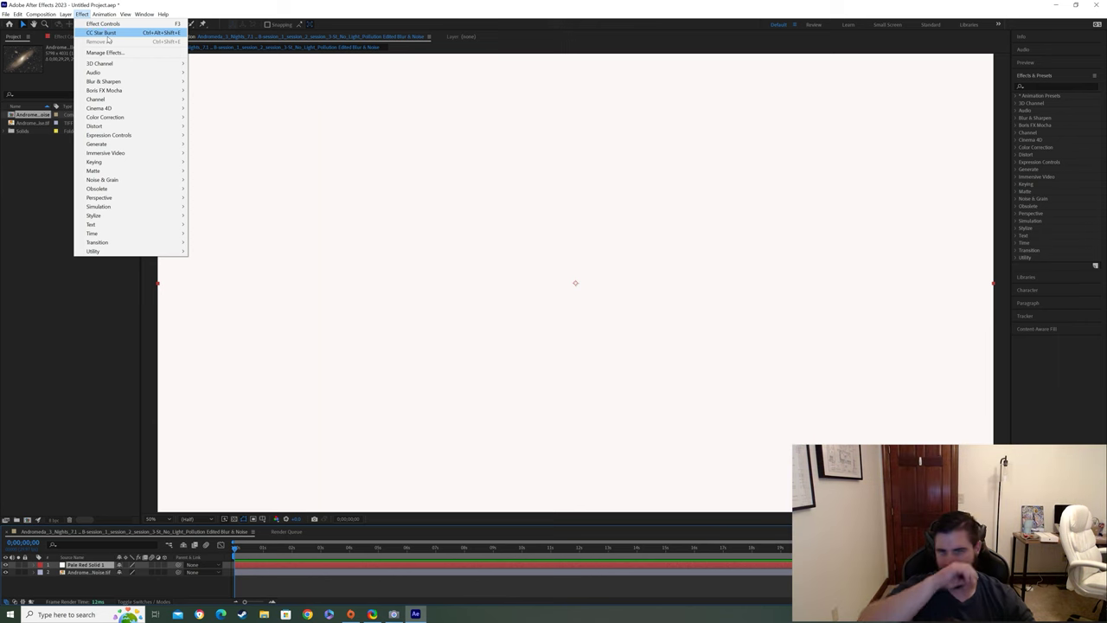
mouse_move(137, 211)
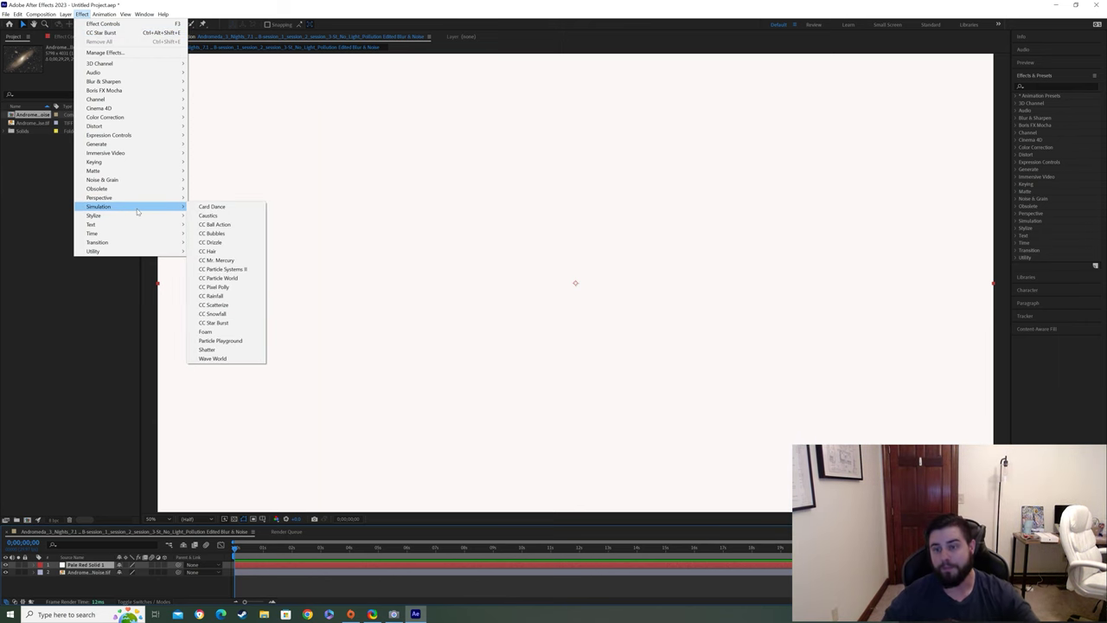
left_click(215, 322)
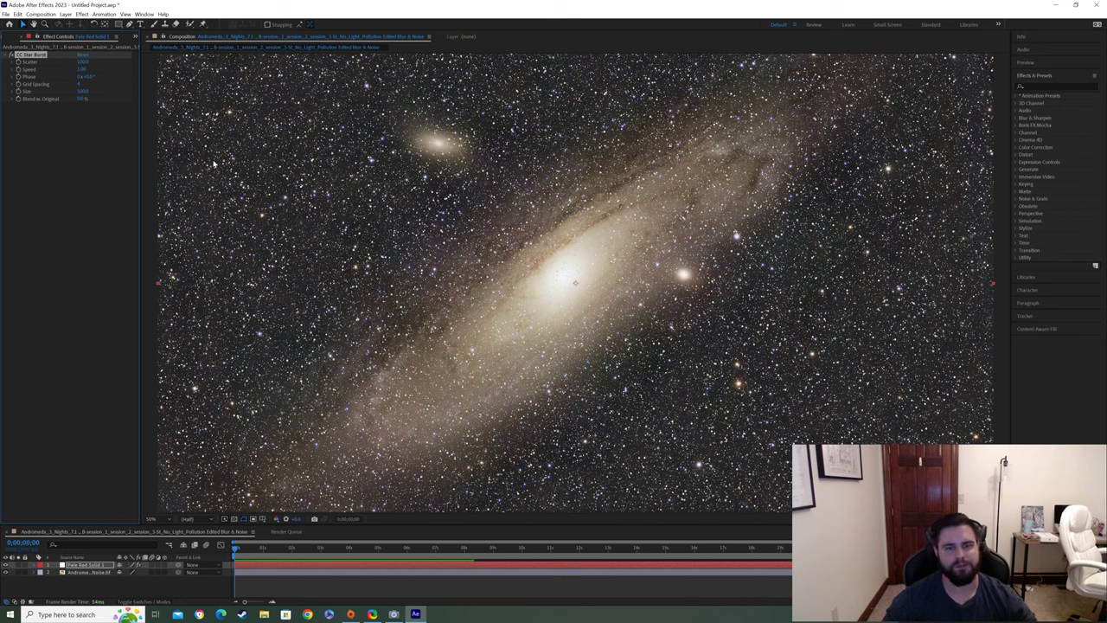
Step: Set the CC Star Burst Scatter value to 4
left_click(81, 63)
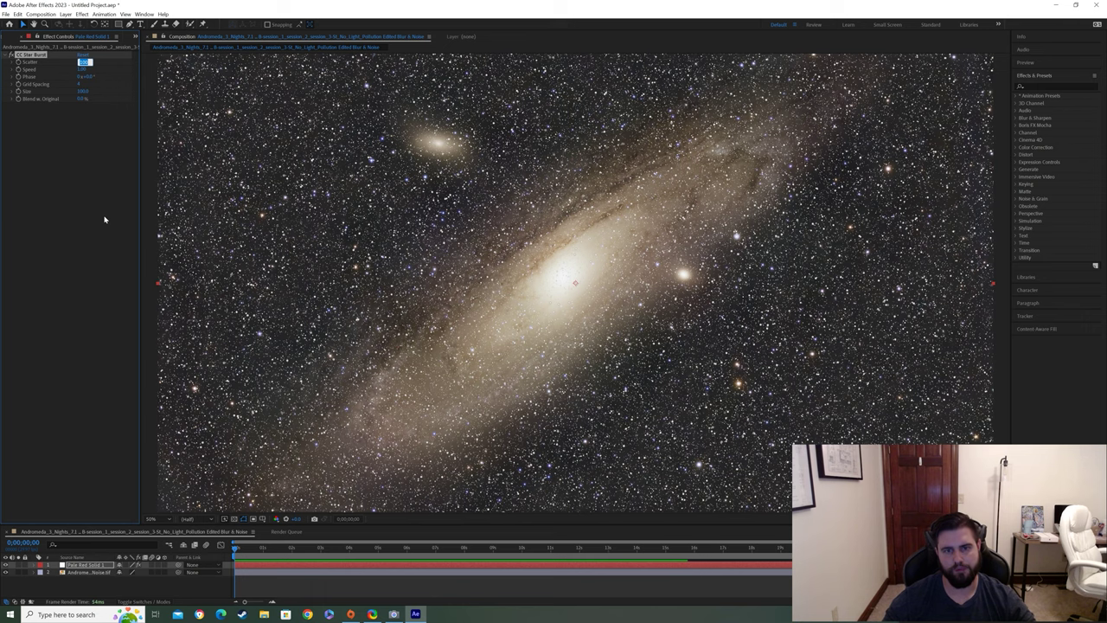
type("400")
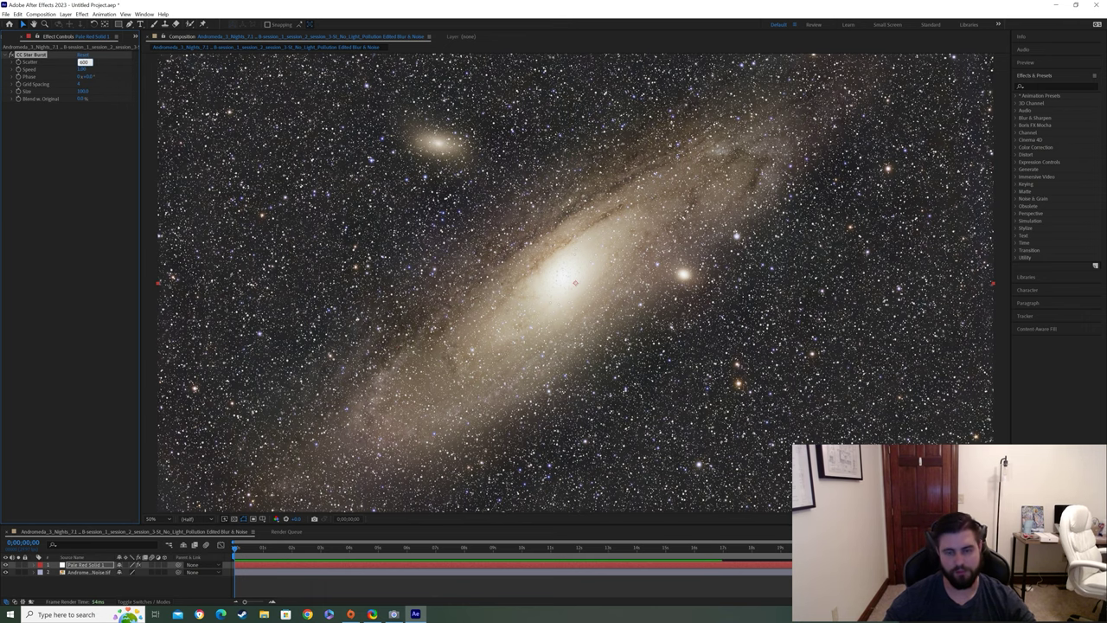
key("Return")
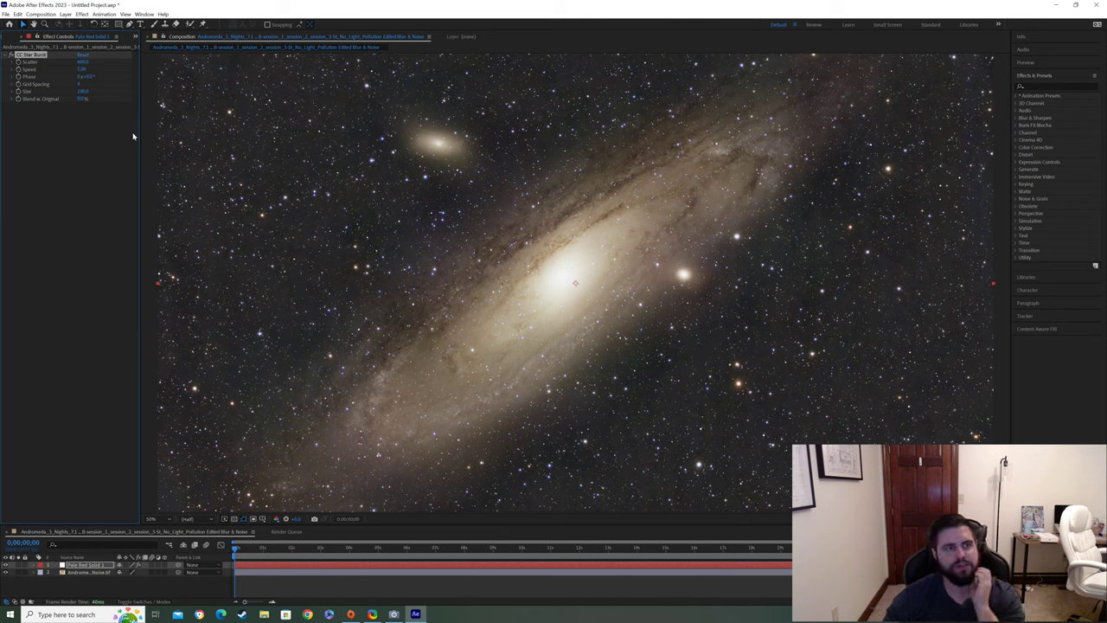
Step: Edit the CC Star Burst Speed value and rewind the playhead to the composition start
left_click(82, 69)
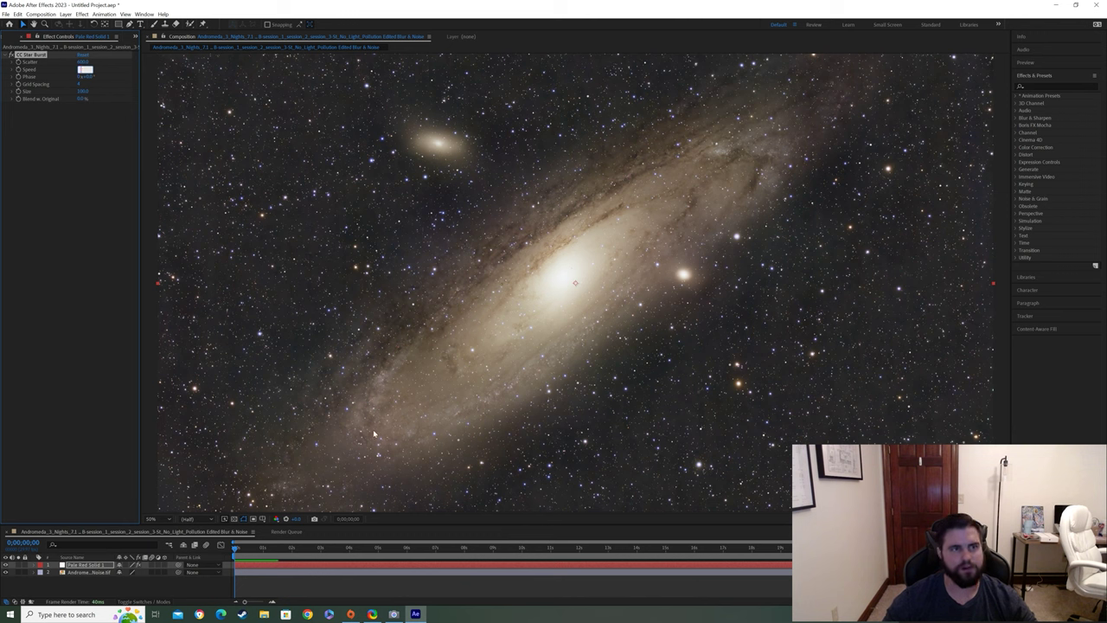
left_click(121, 308)
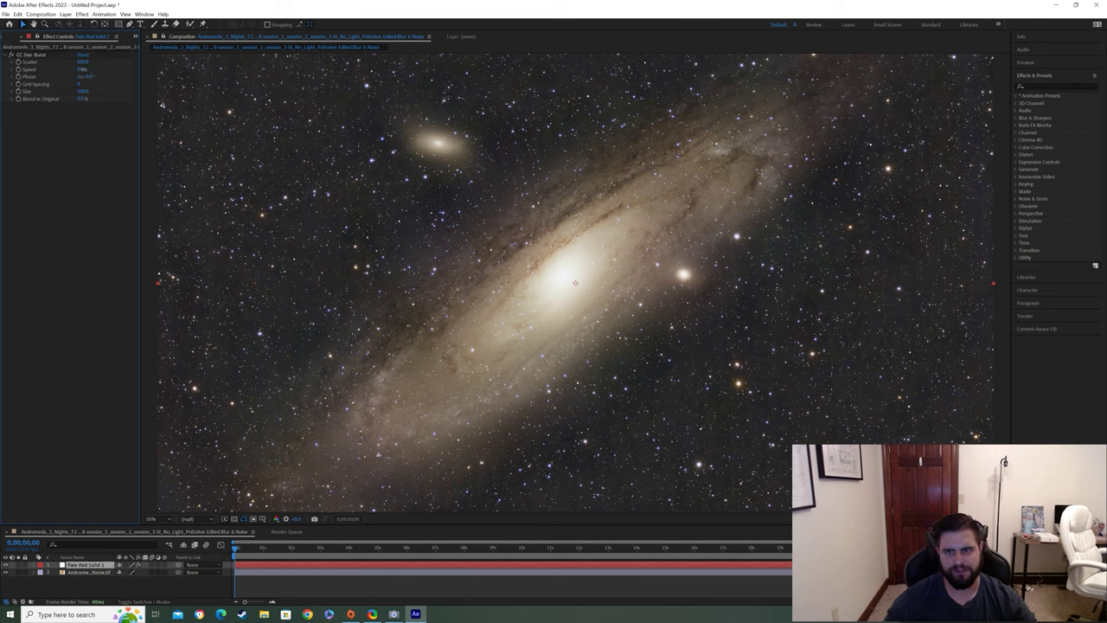
left_click(83, 69)
key("Return")
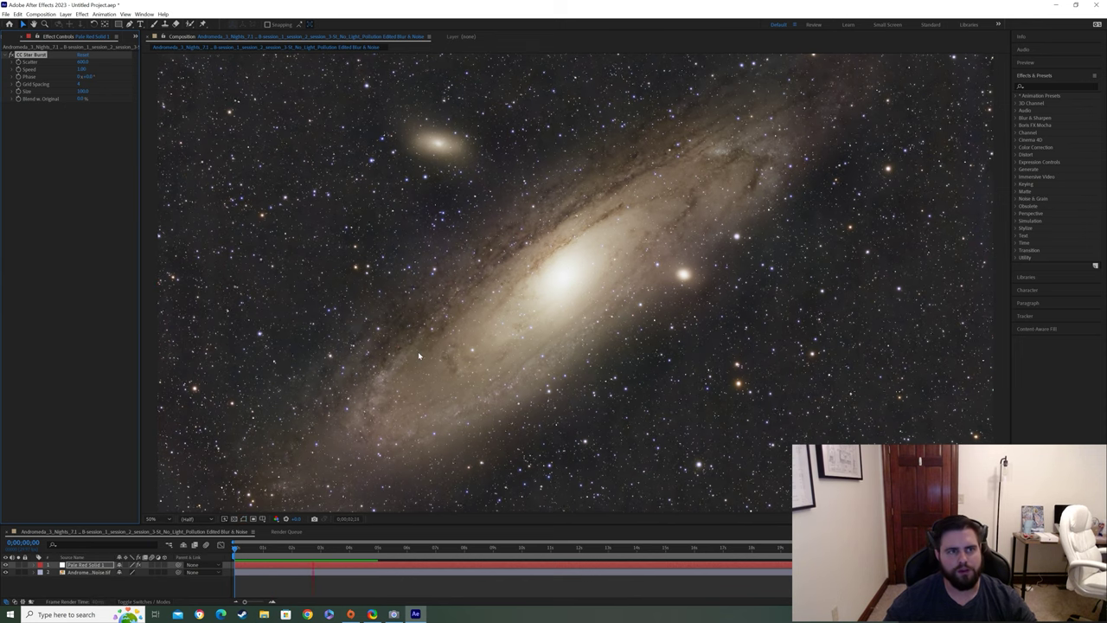
key("space")
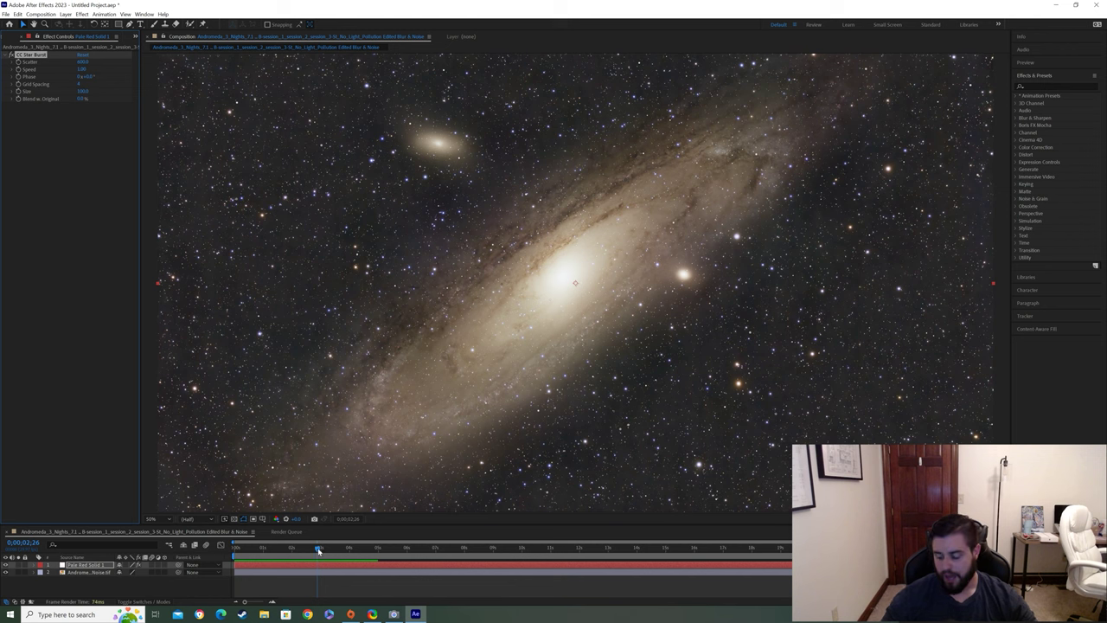
left_click_drag(317, 550, 226, 547)
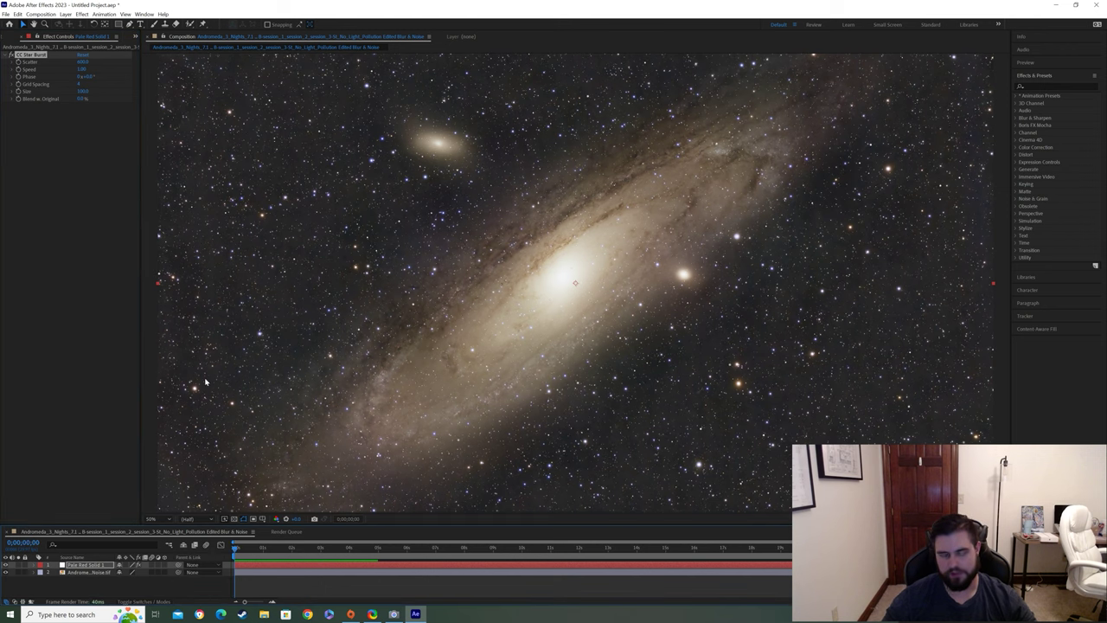
Step: Lower the Speed to a decimal below 1 and preview the twinkling stars
left_click_drag(82, 69, 95, 69)
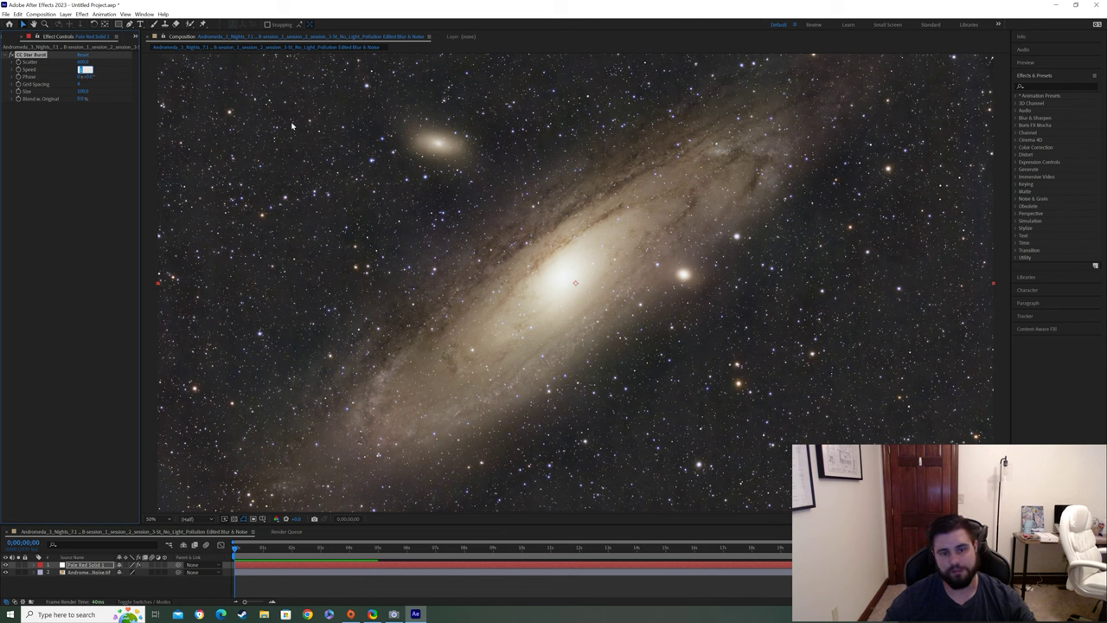
type("0.")
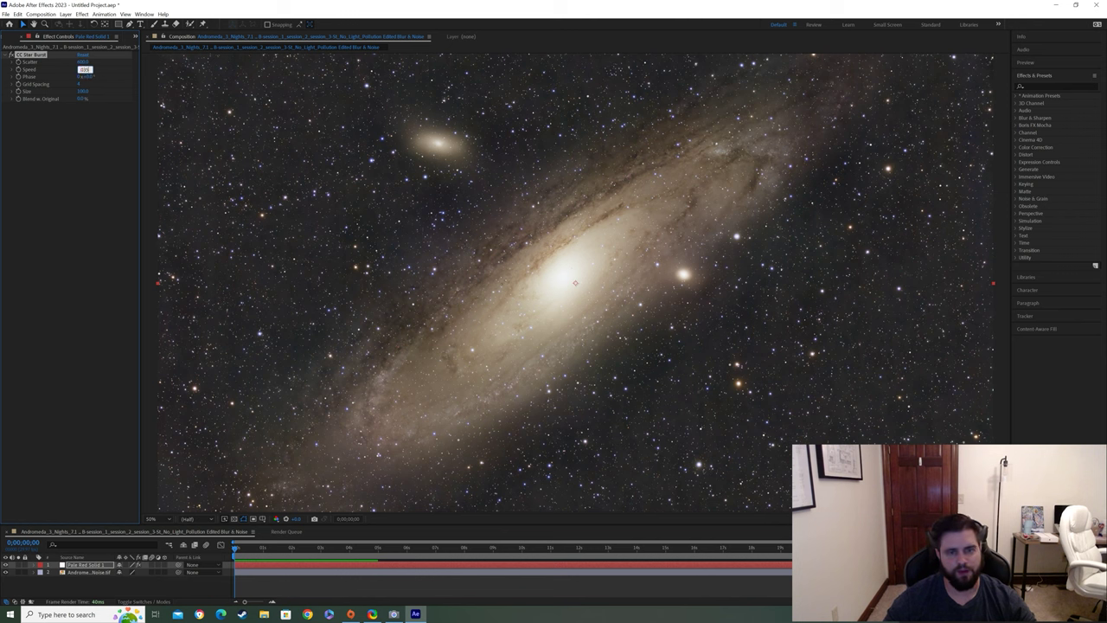
key("Return")
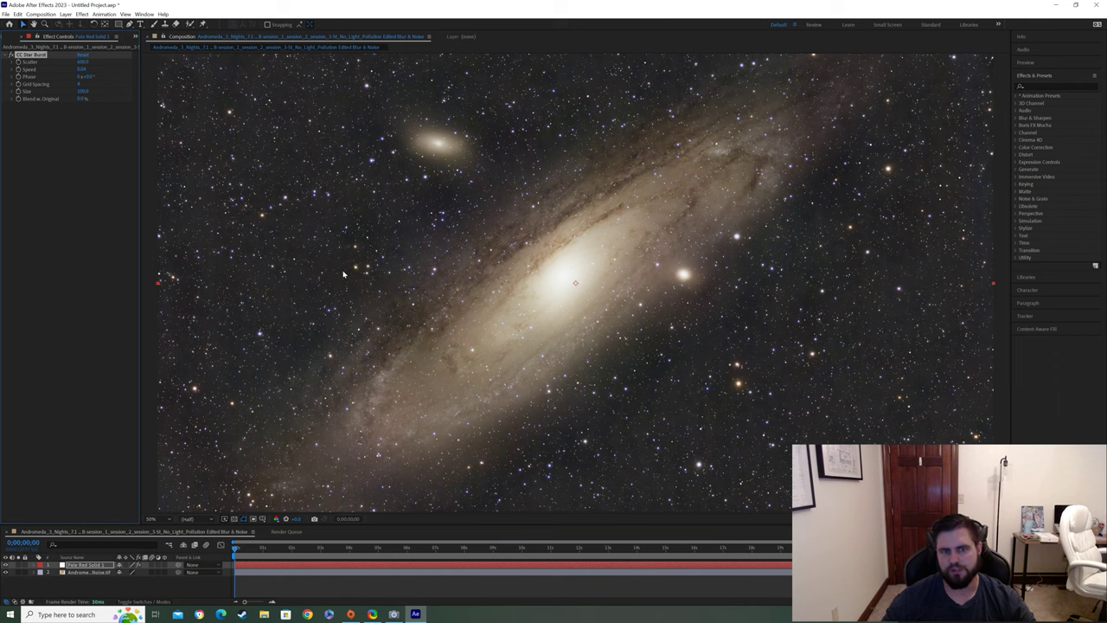
key("space")
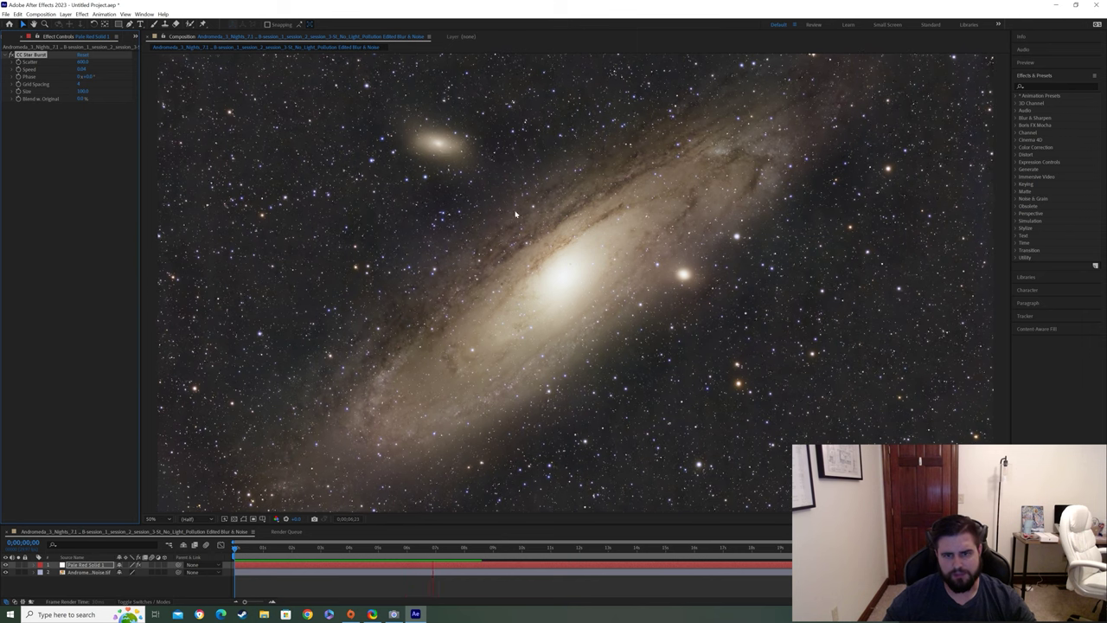
key("space")
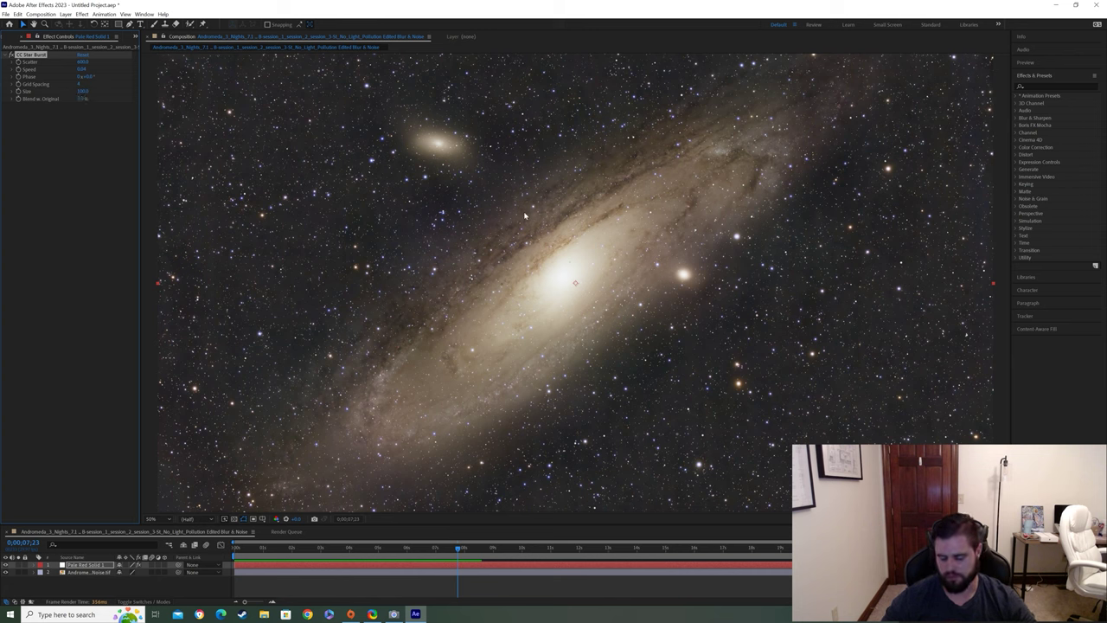
key("space")
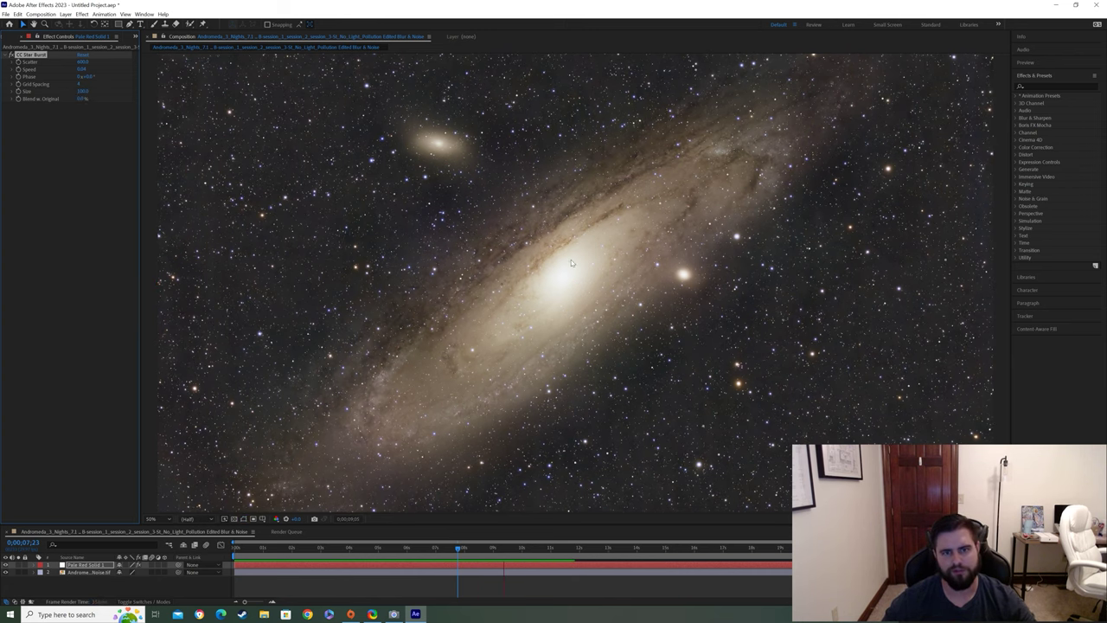
Step: Set the CC Star Burst Size to 112 and rewind the playhead to 0;00;00;00
left_click(83, 92)
type("112")
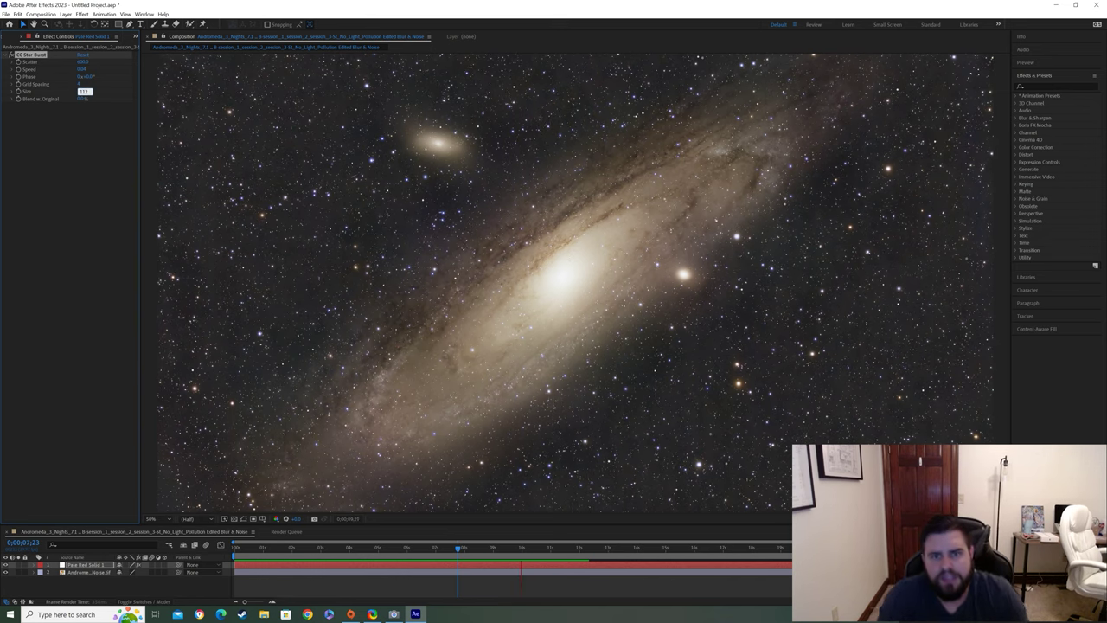
key("Return")
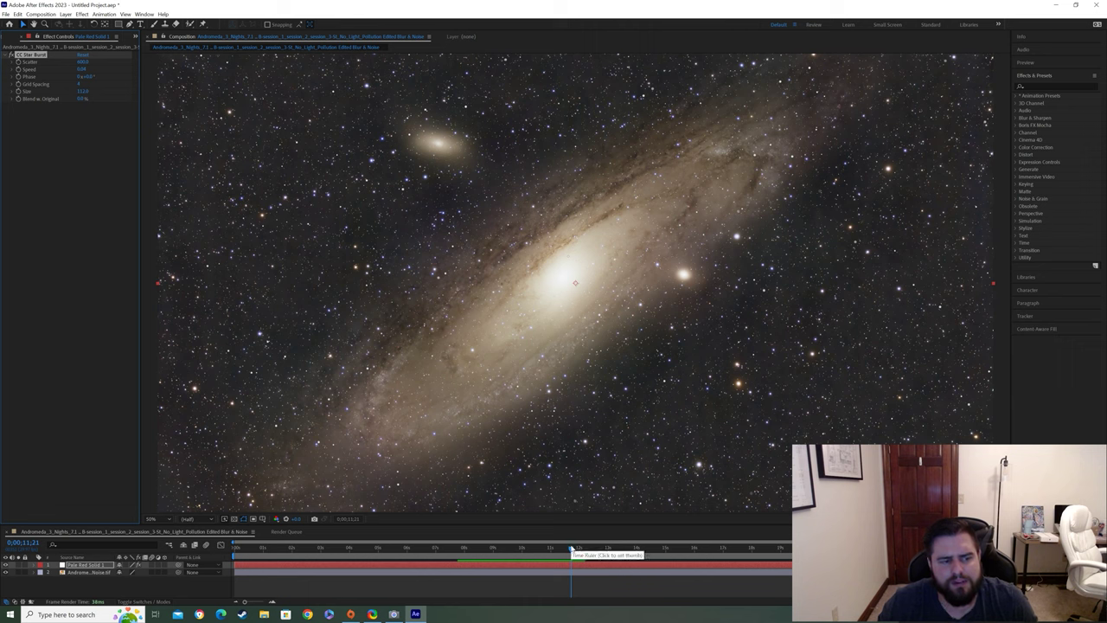
left_click_drag(571, 550, 198, 562)
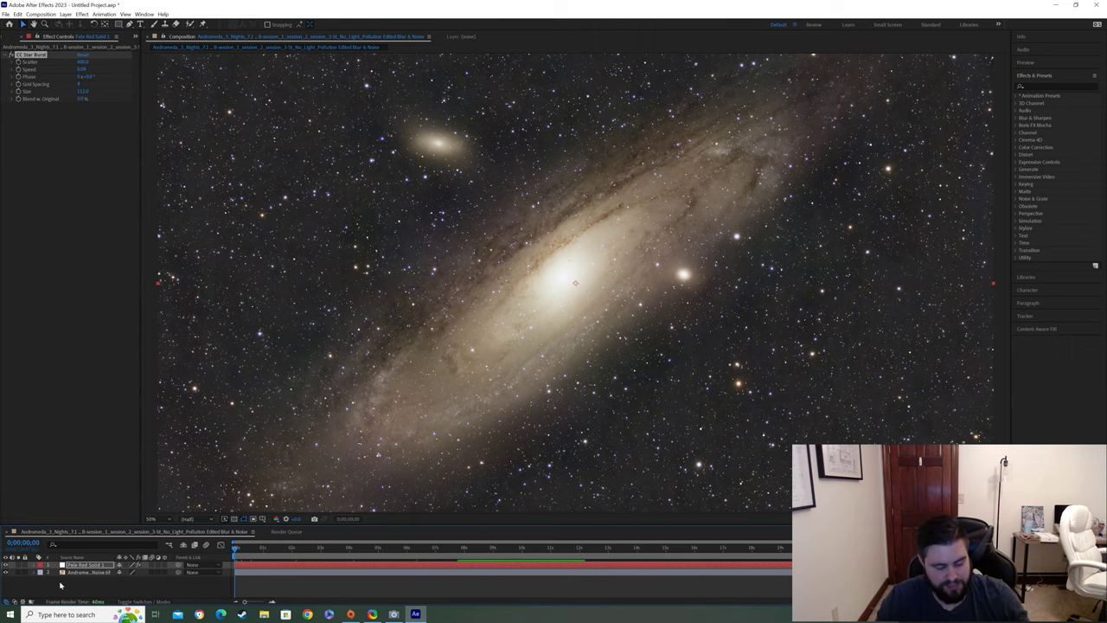
Step: Reveal the Andromeda layer's Scale and Position properties with S and Shift+P
left_click(76, 573)
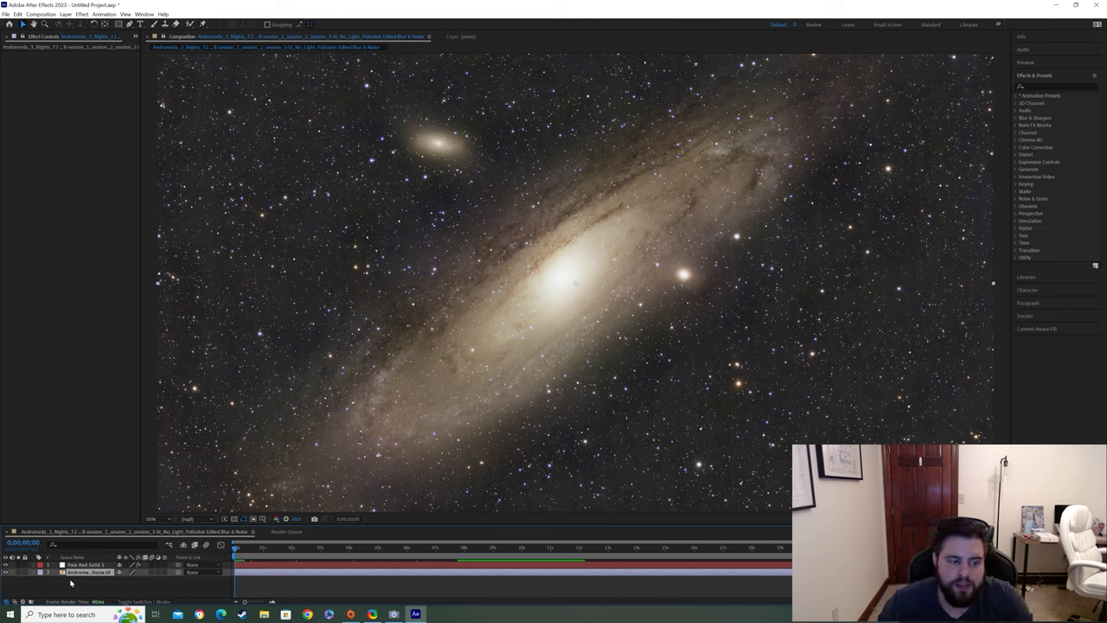
key("s")
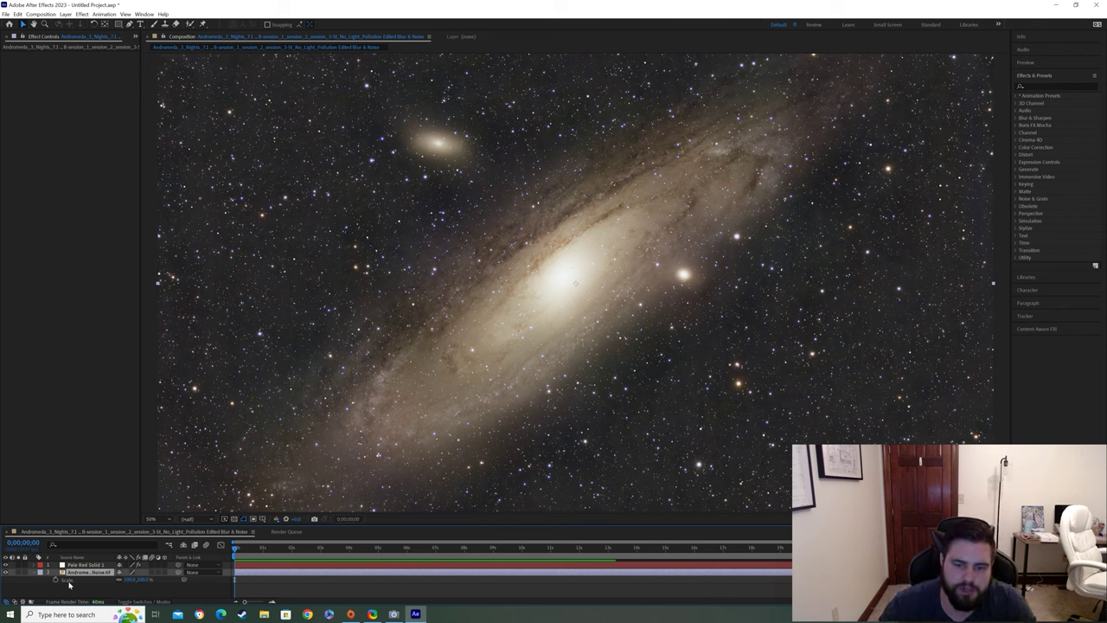
key("shift+p")
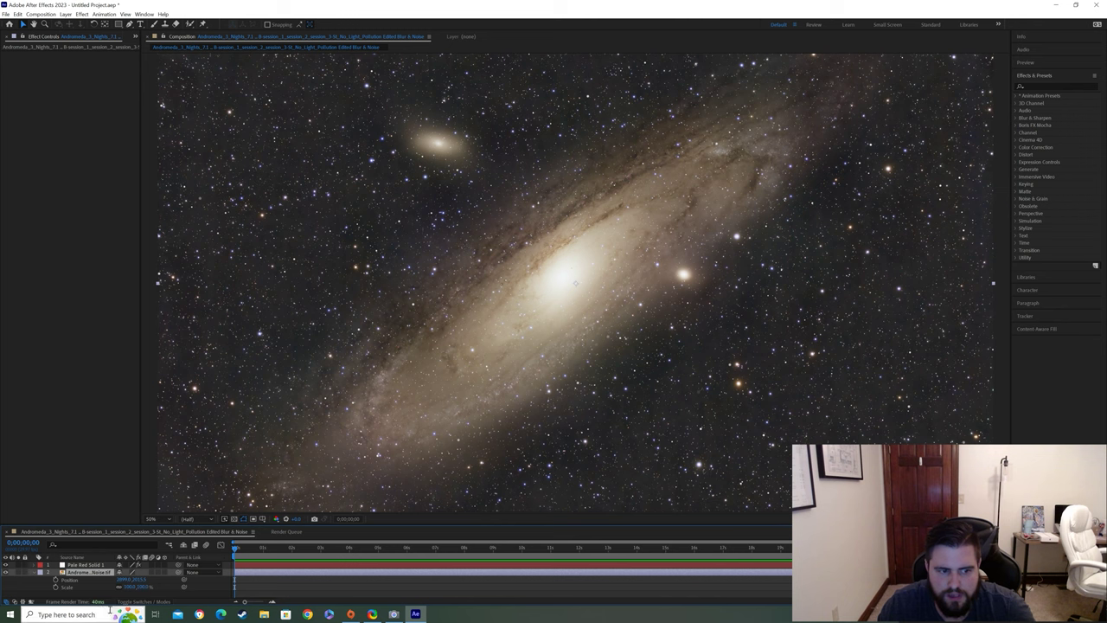
Step: Set starting Position and Scale keyframes on the Andromeda layer at 0;00;00;00
left_click(56, 580)
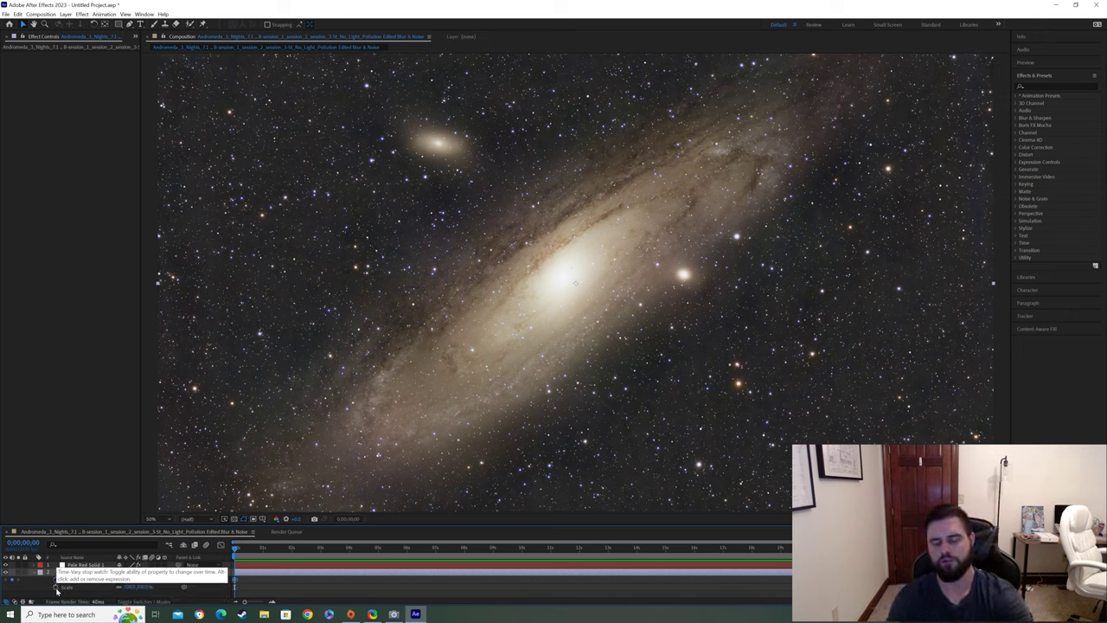
left_click(55, 588)
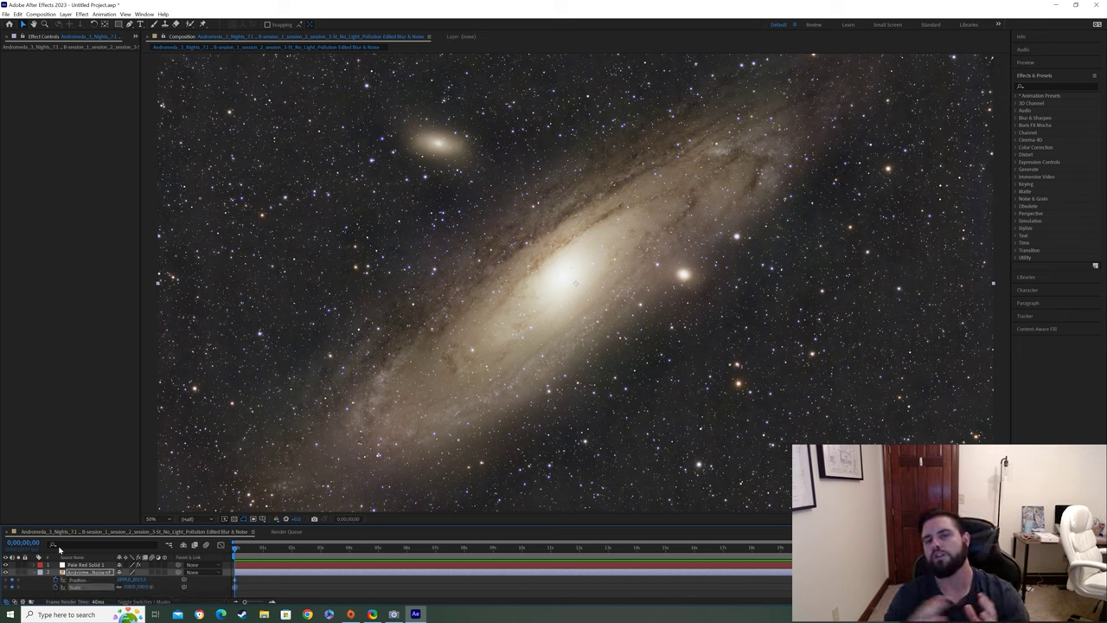
left_click(232, 564)
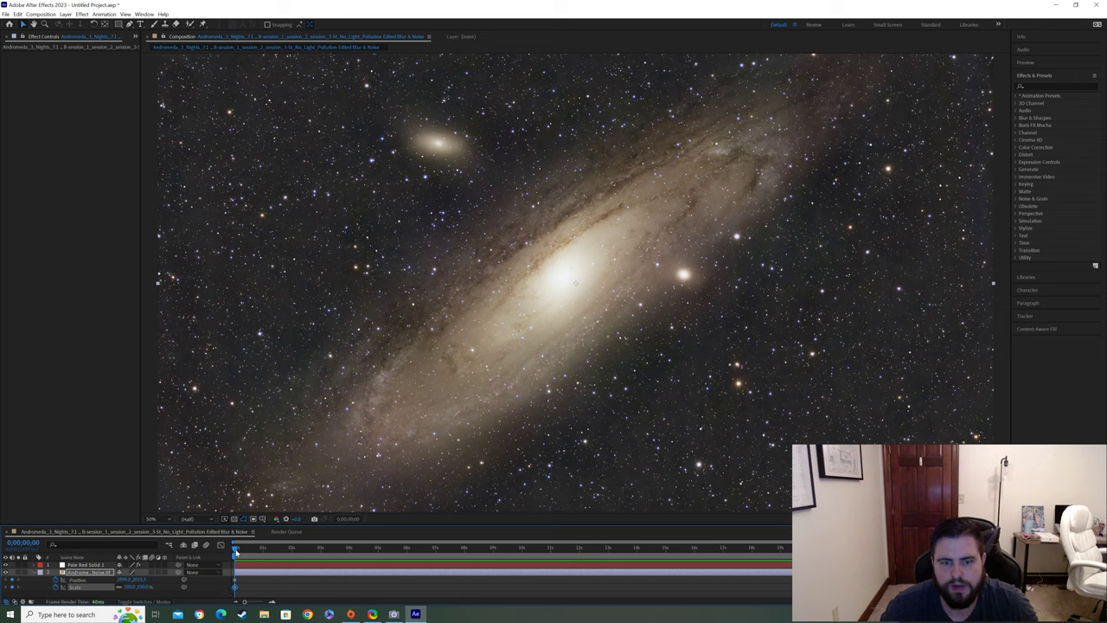
key("space")
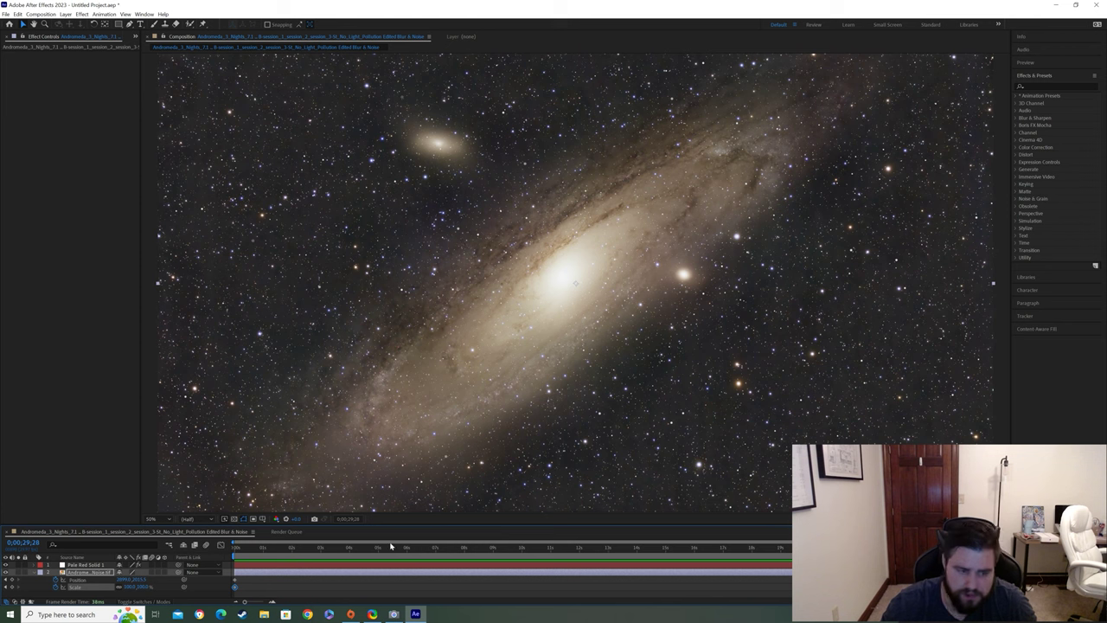
Step: Set the Andromeda layer's Scale to 200% at the final frame and check the zoom midway
left_click(141, 587)
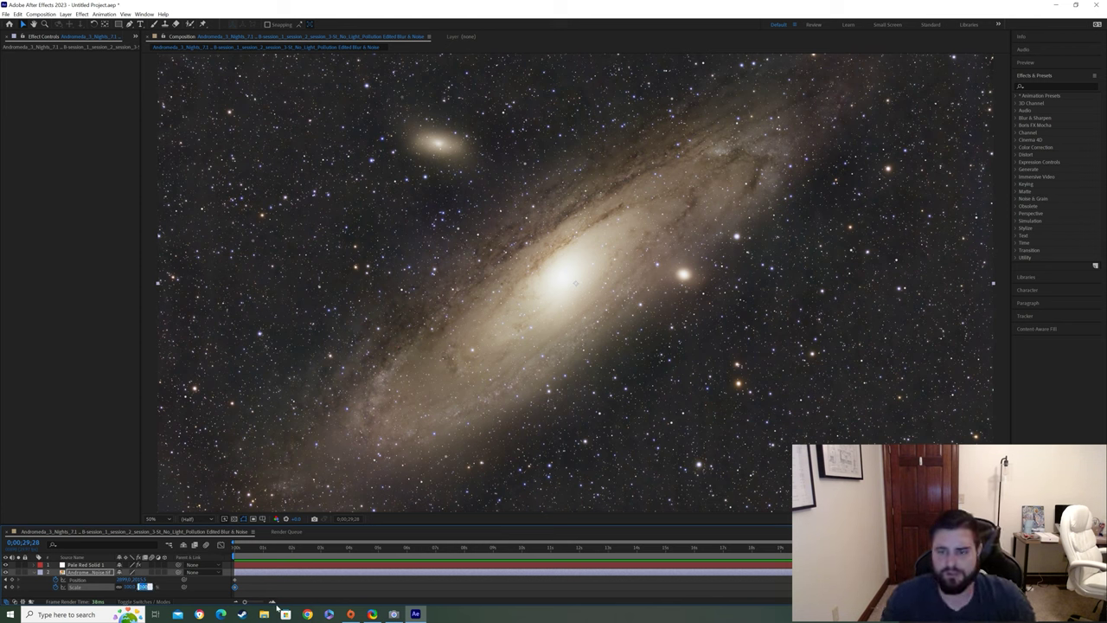
type("200")
key("Return")
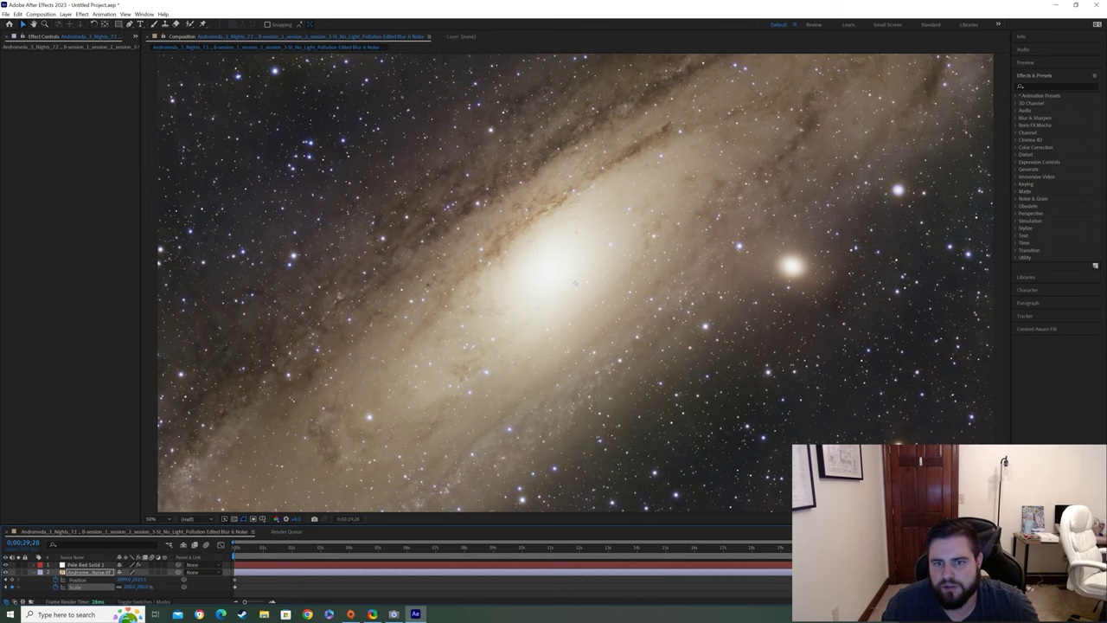
left_click(606, 547)
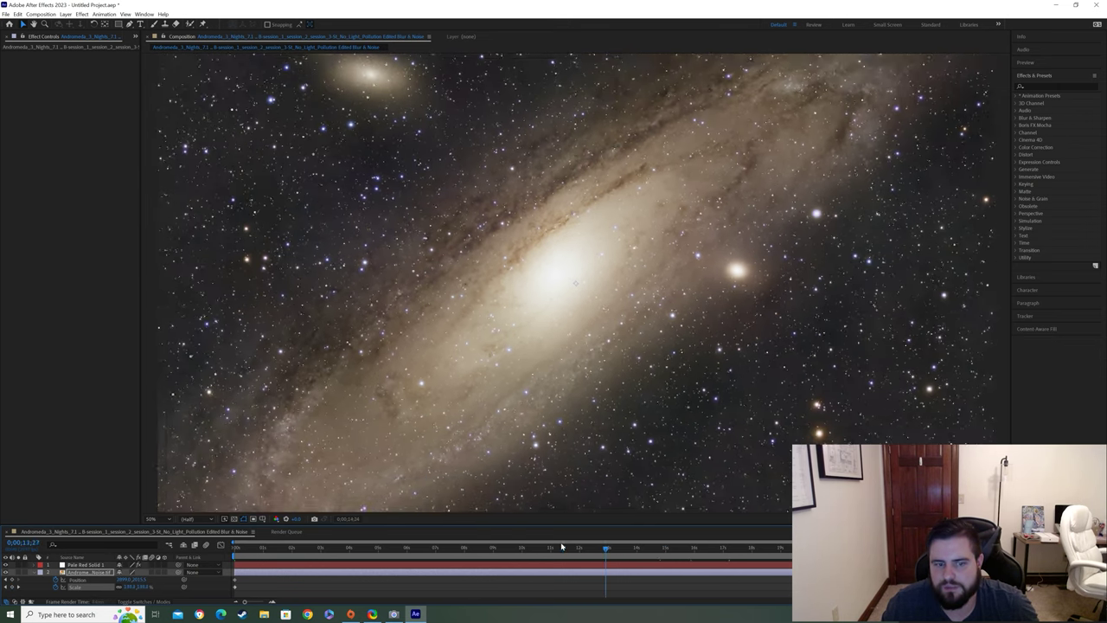
left_click(302, 546)
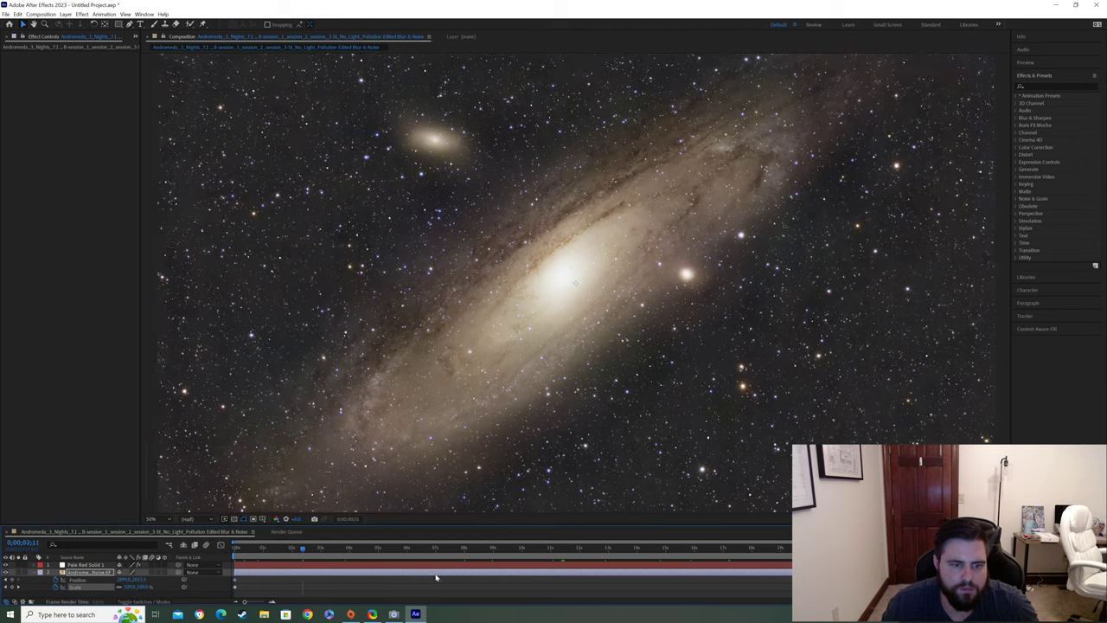
key("space")
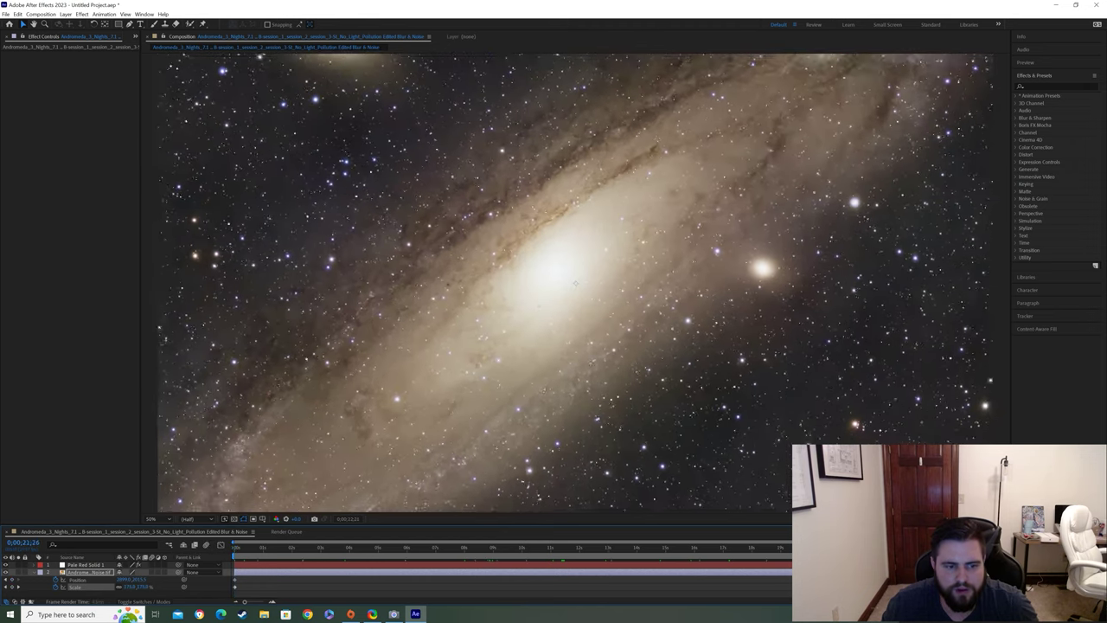
left_click(692, 547)
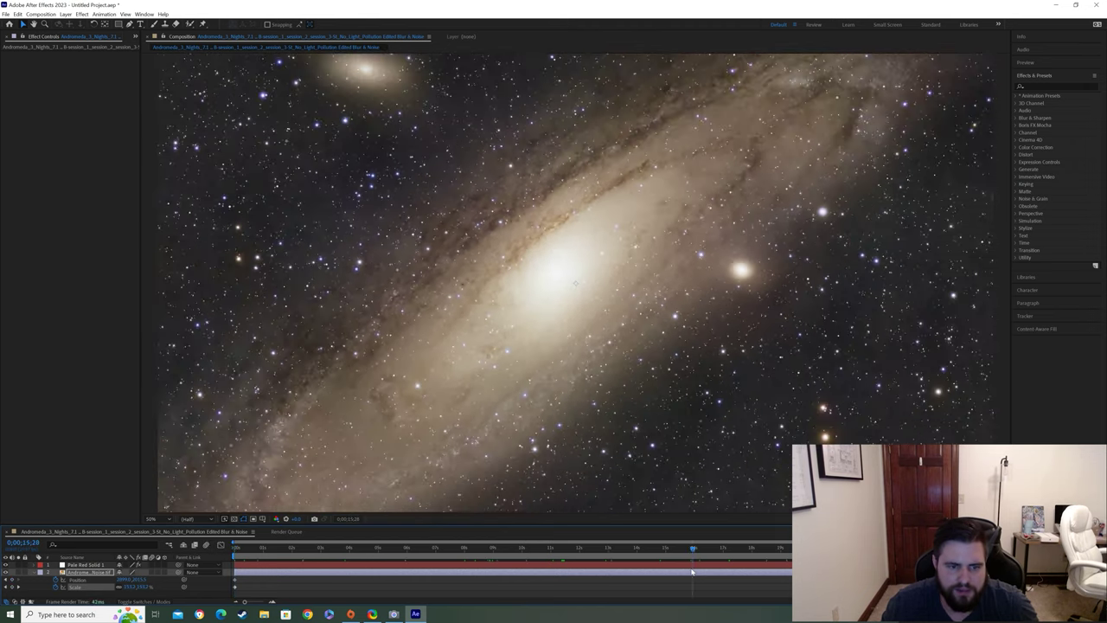
key("Home")
key("space")
key("space")
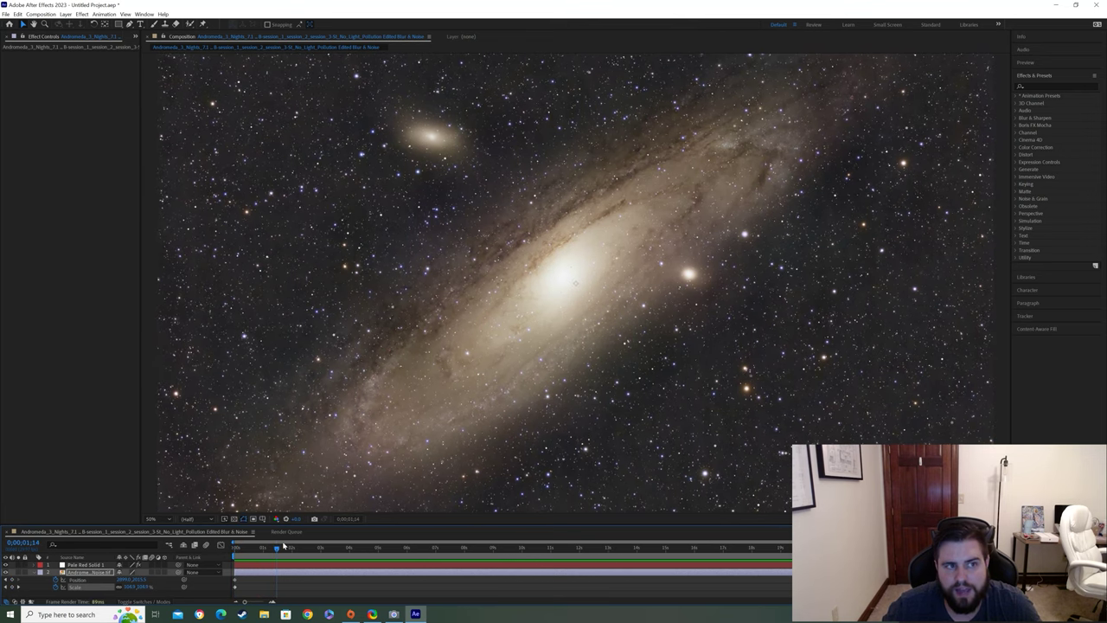
key("space")
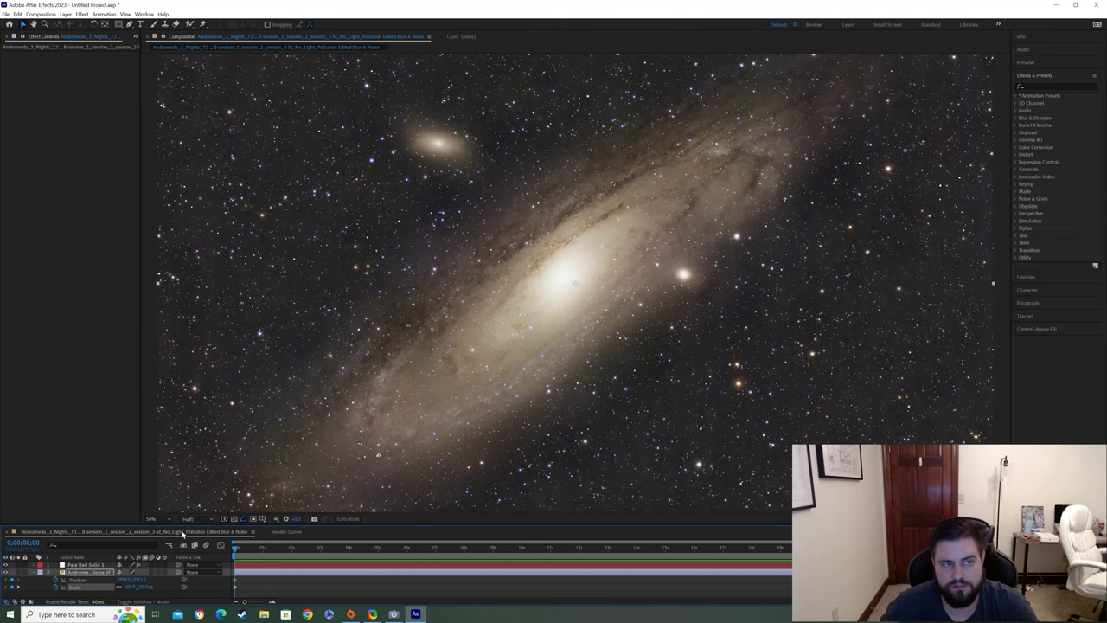
Step: Add the Andromeda composition to the Render Queue using the H.264 - Match Render Settings - 40 Mbps output template
left_click(40, 14)
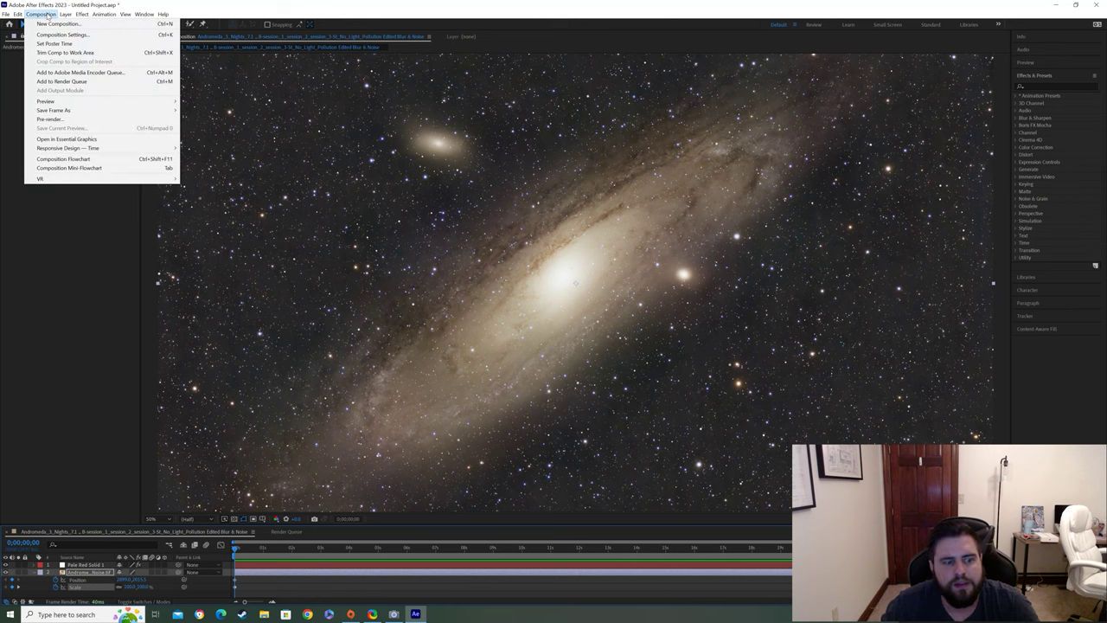
left_click(60, 81)
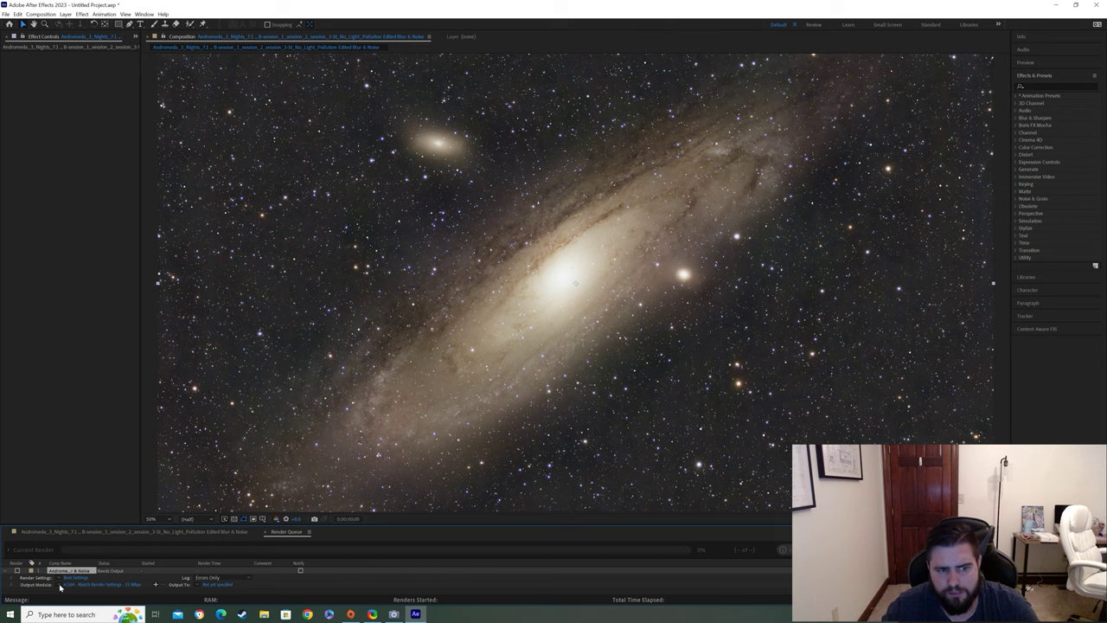
left_click(60, 585)
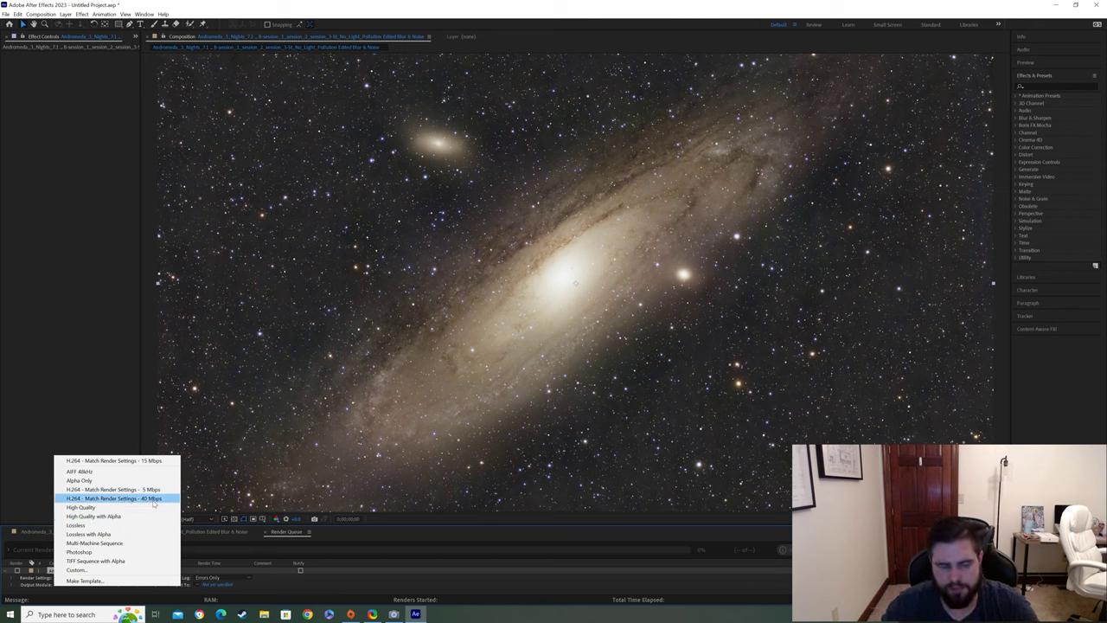
left_click(107, 502)
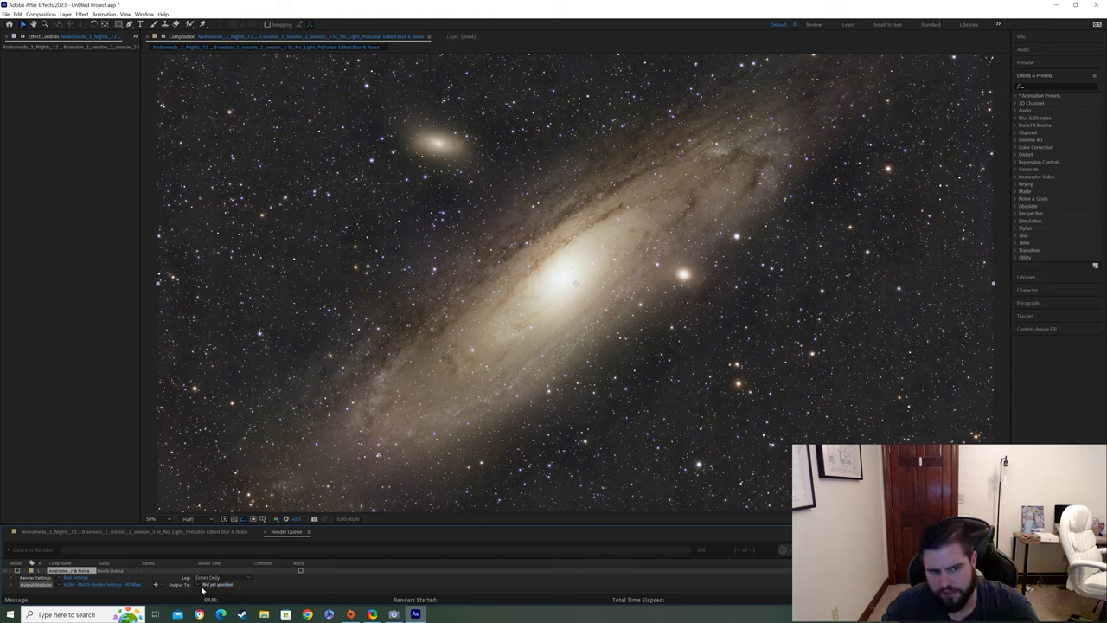
Step: Name the render output file 'Andromeda Zoom Effect' and save it in After Effects Finished Renders
left_click(215, 585)
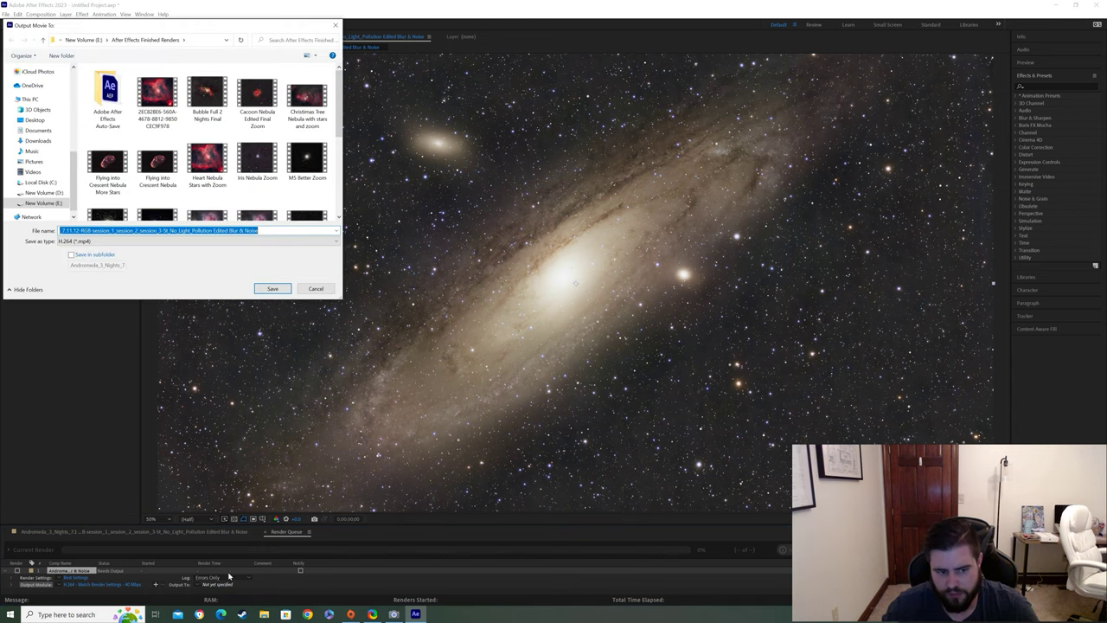
key("Return")
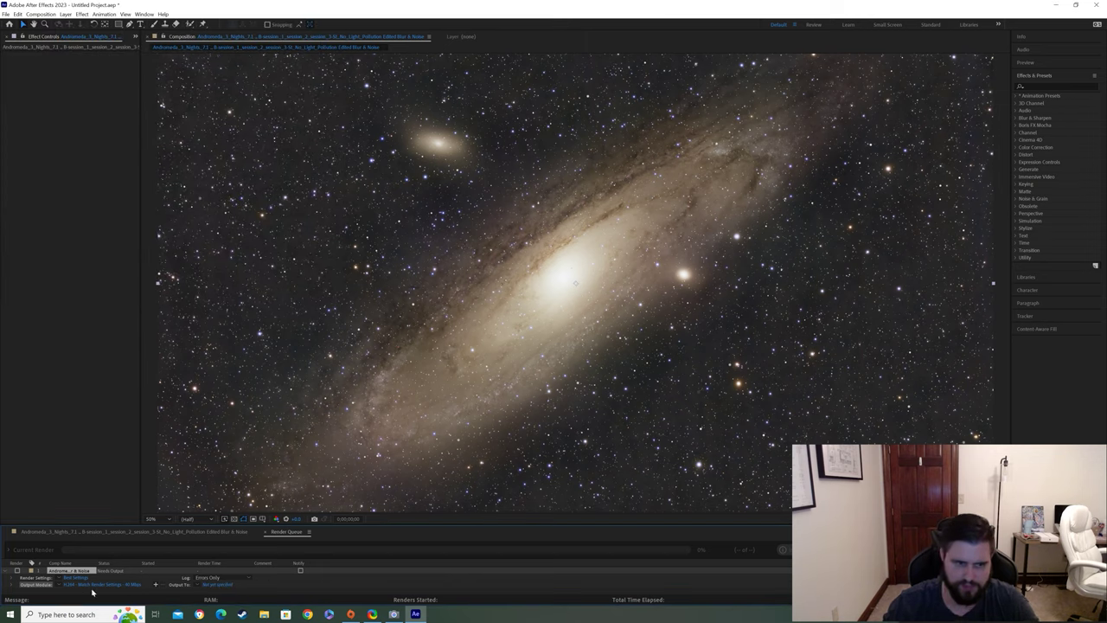
left_click(218, 585)
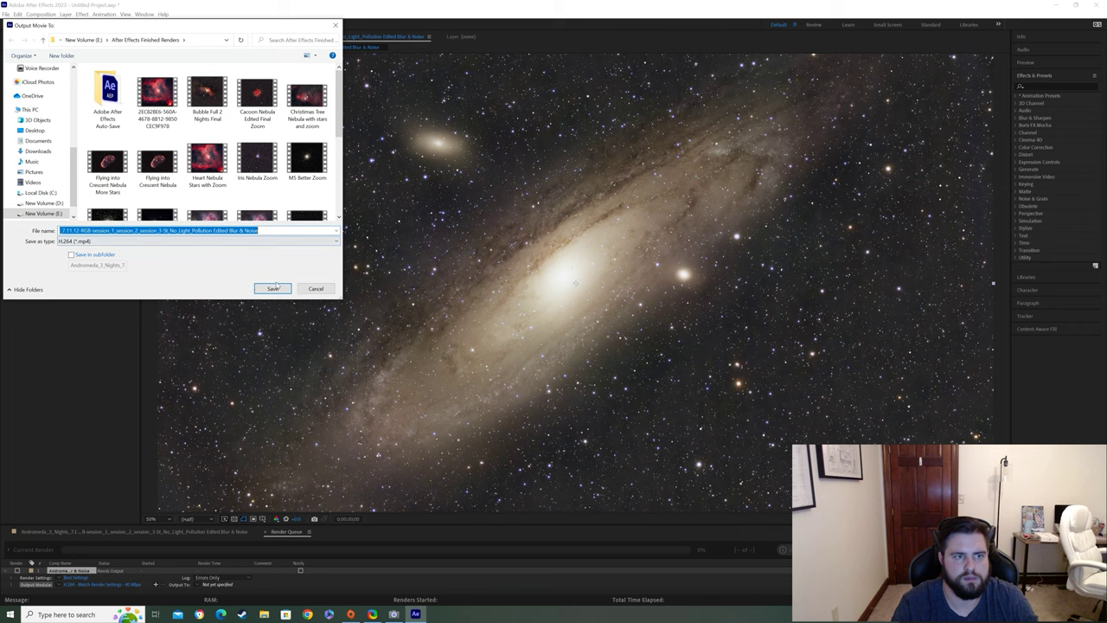
type("A")
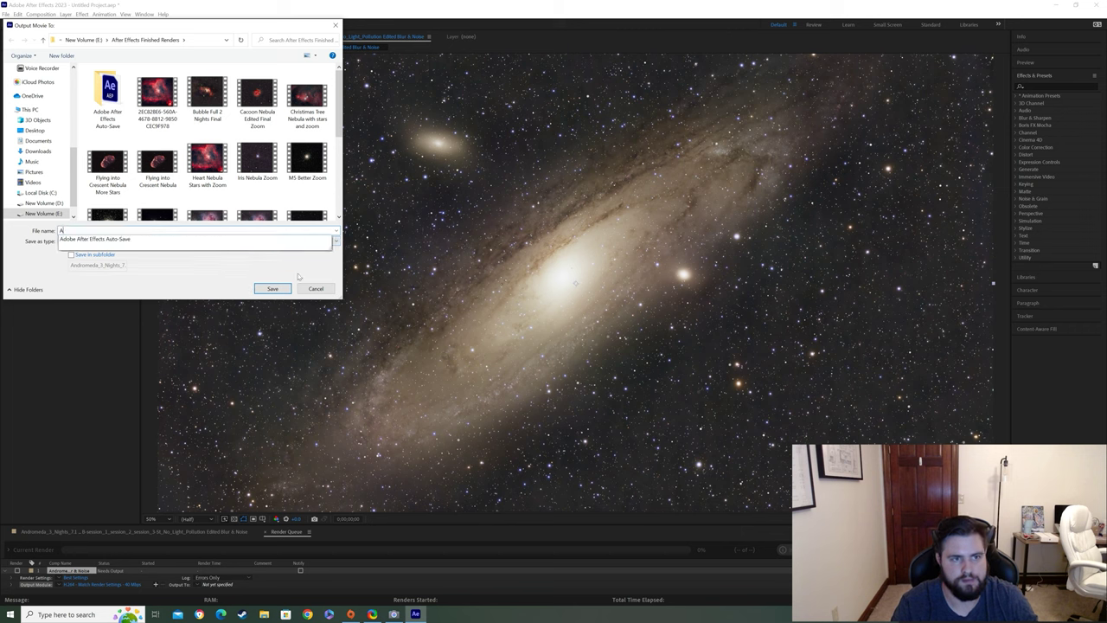
type("ndromeda ")
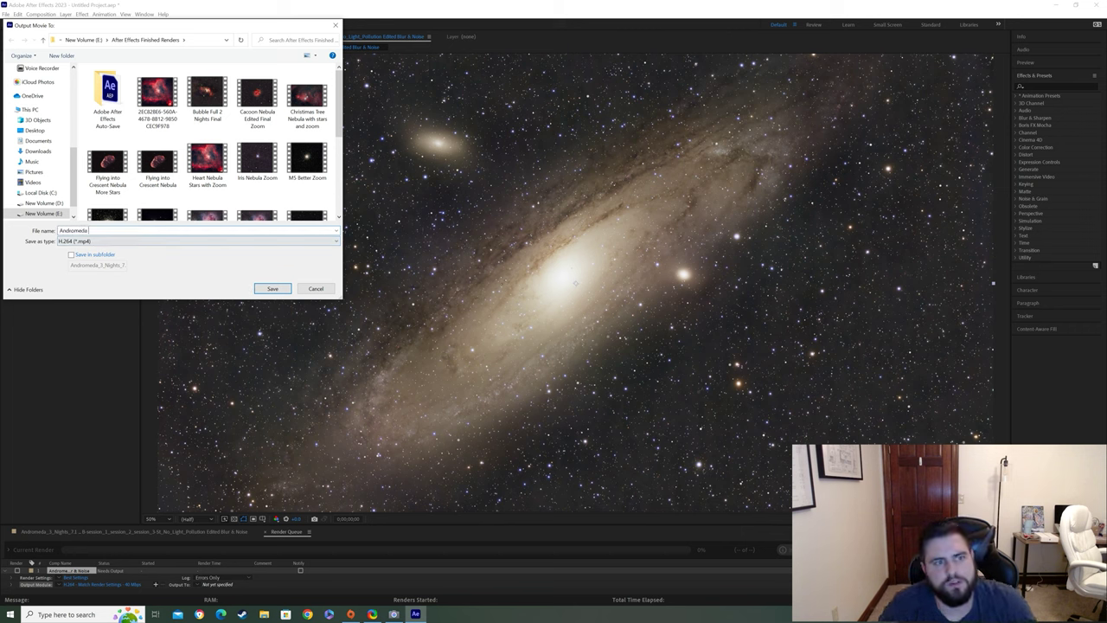
type("2Xom")
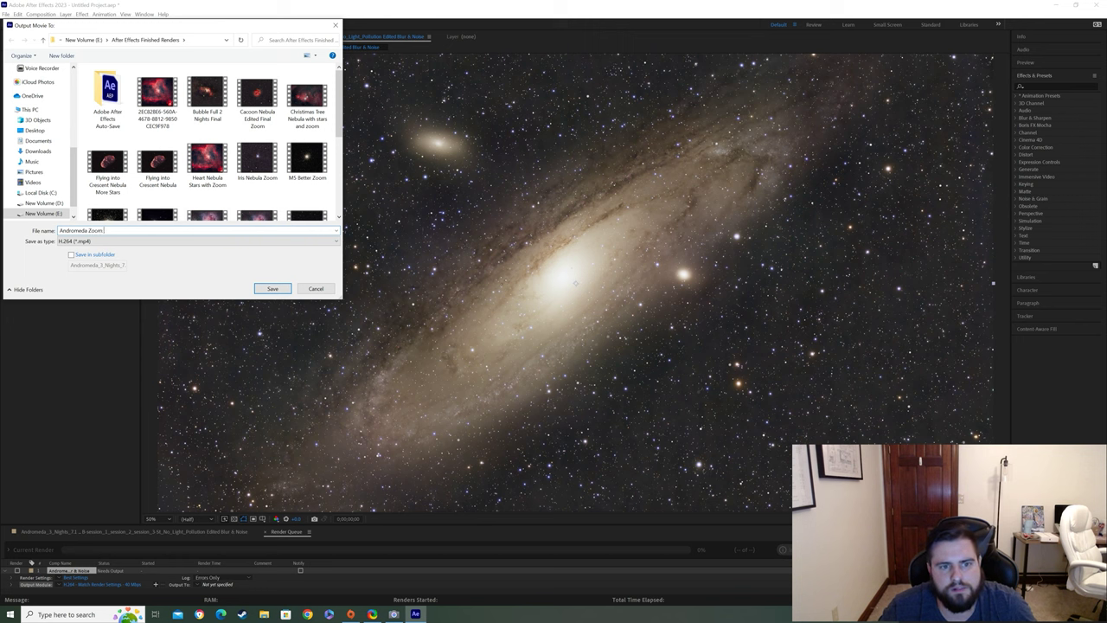
type(" Effect")
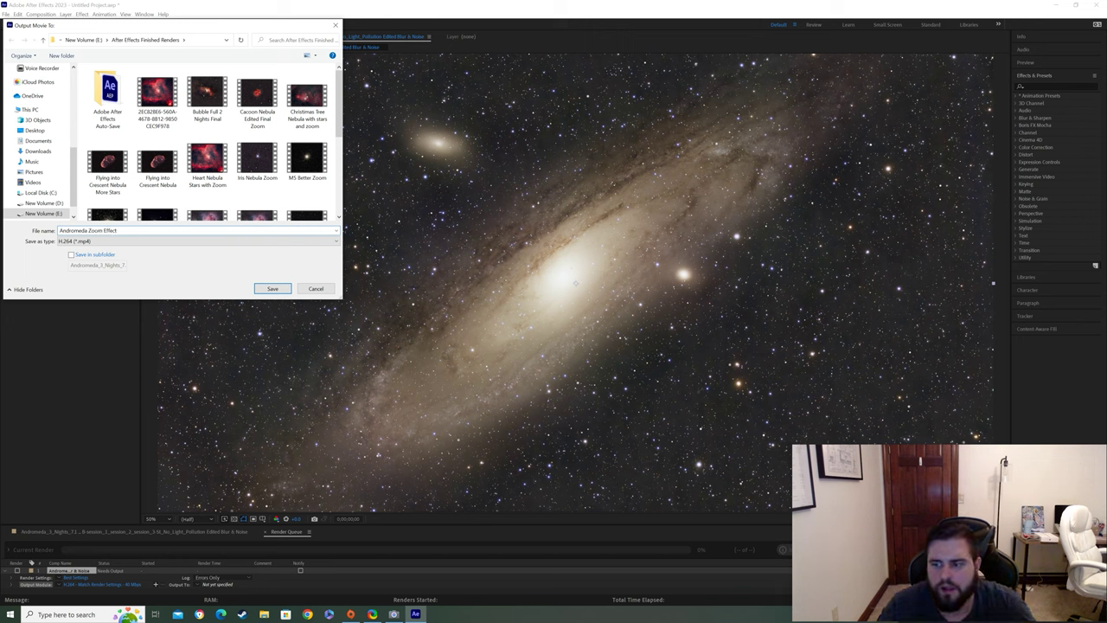
left_click(279, 289)
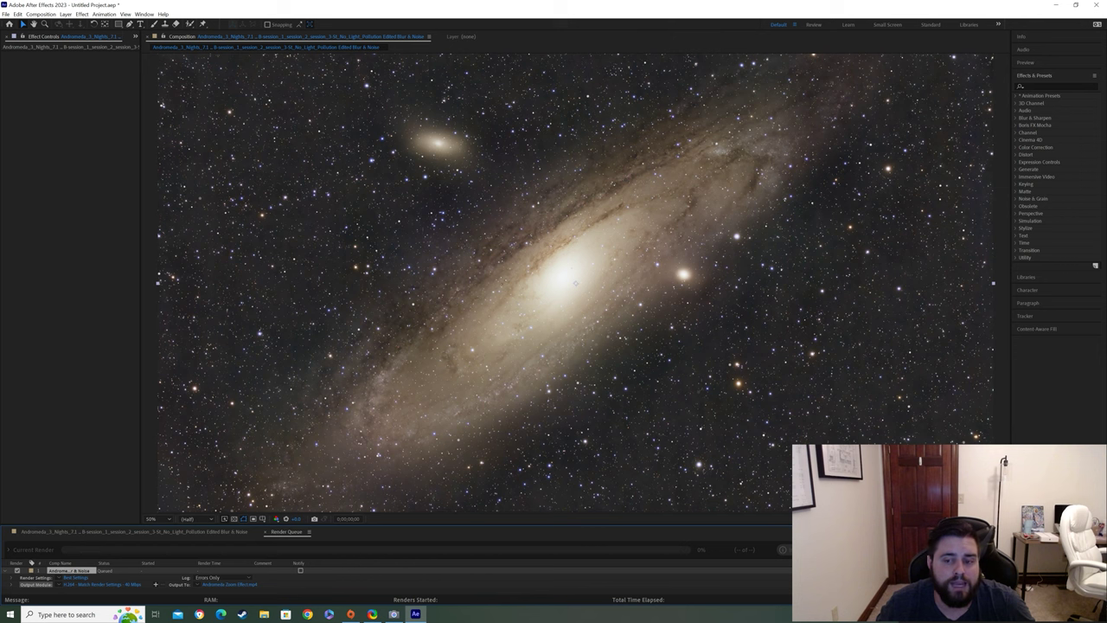
Step: Render the queued movie, then quit After Effects and choose Don't Save for the project
left_click(783, 549)
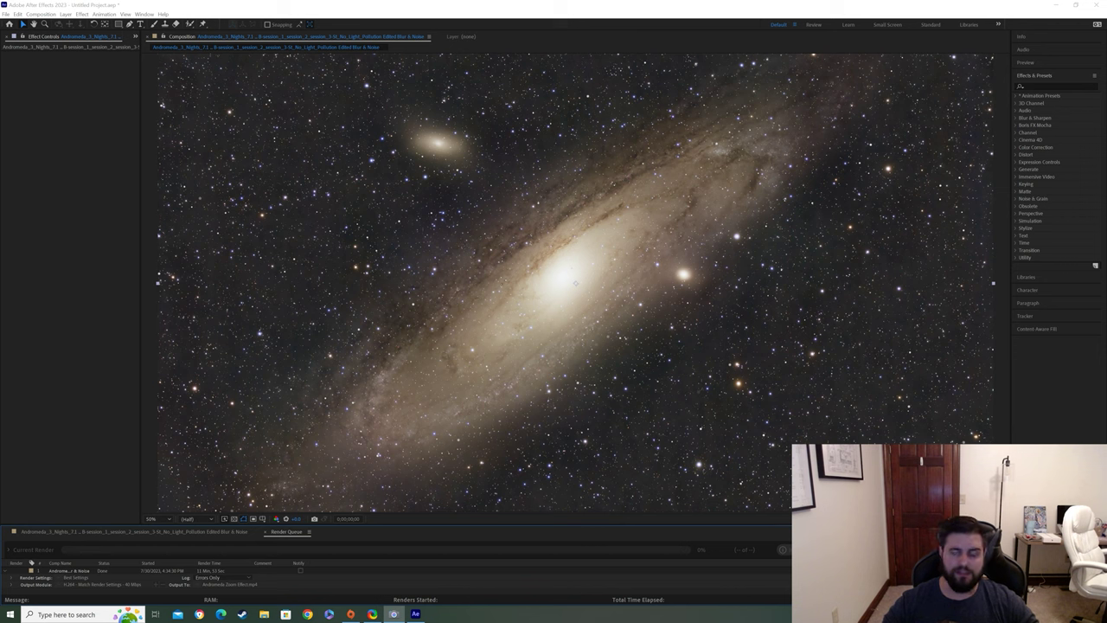
left_click(1100, 4)
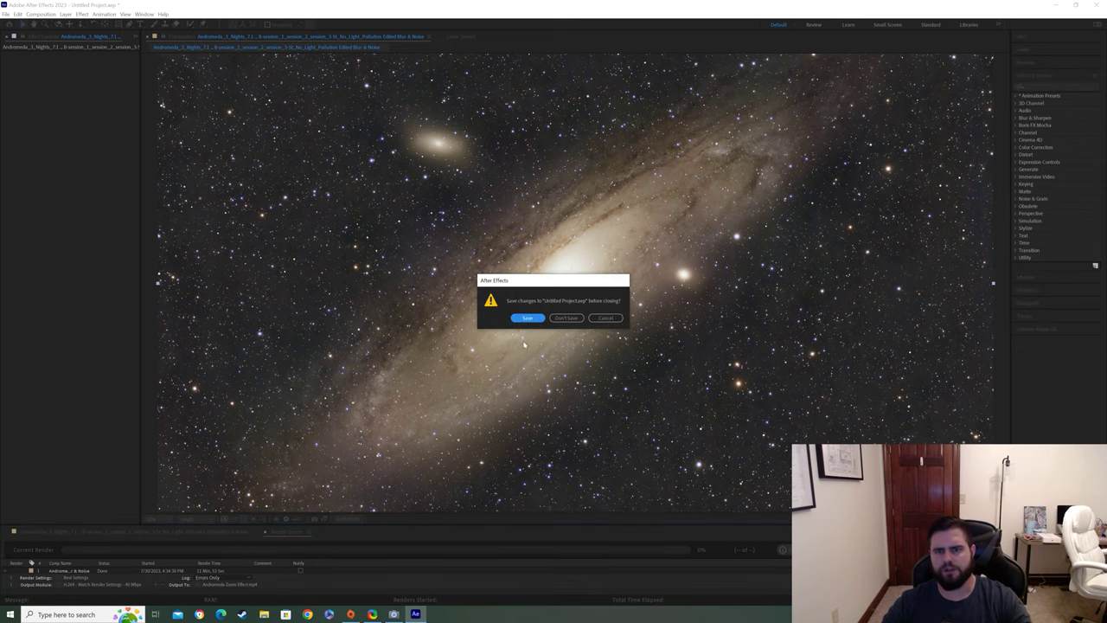
left_click(574, 319)
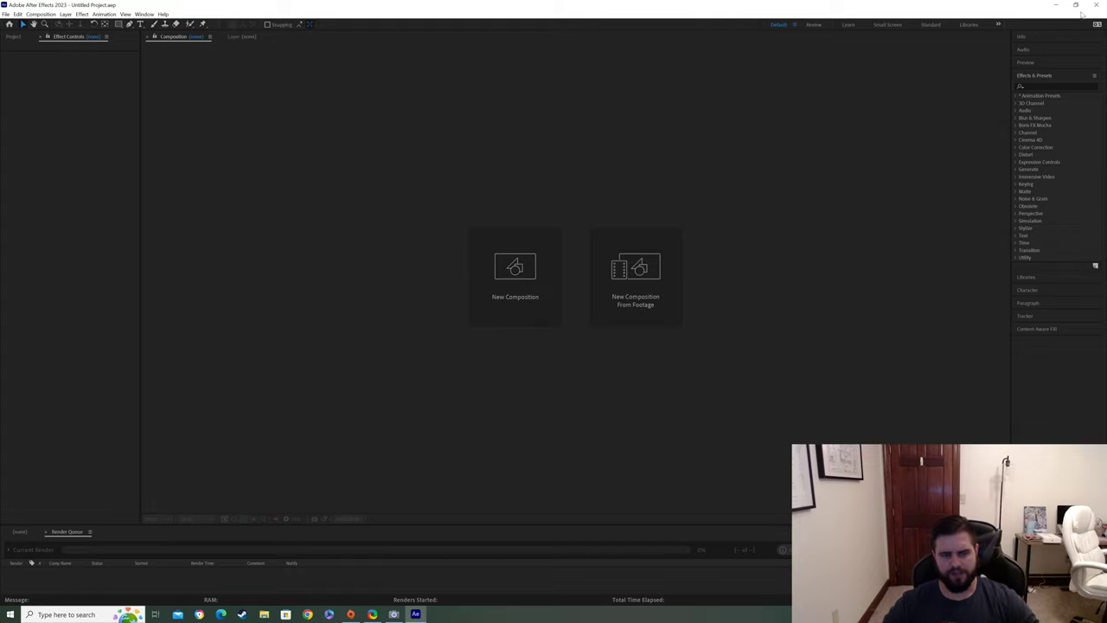
Step: Finish quitting After Effects, then play Andromeda Zoom Effect from the After Effects Finished Renders folder
key("ctrl+q")
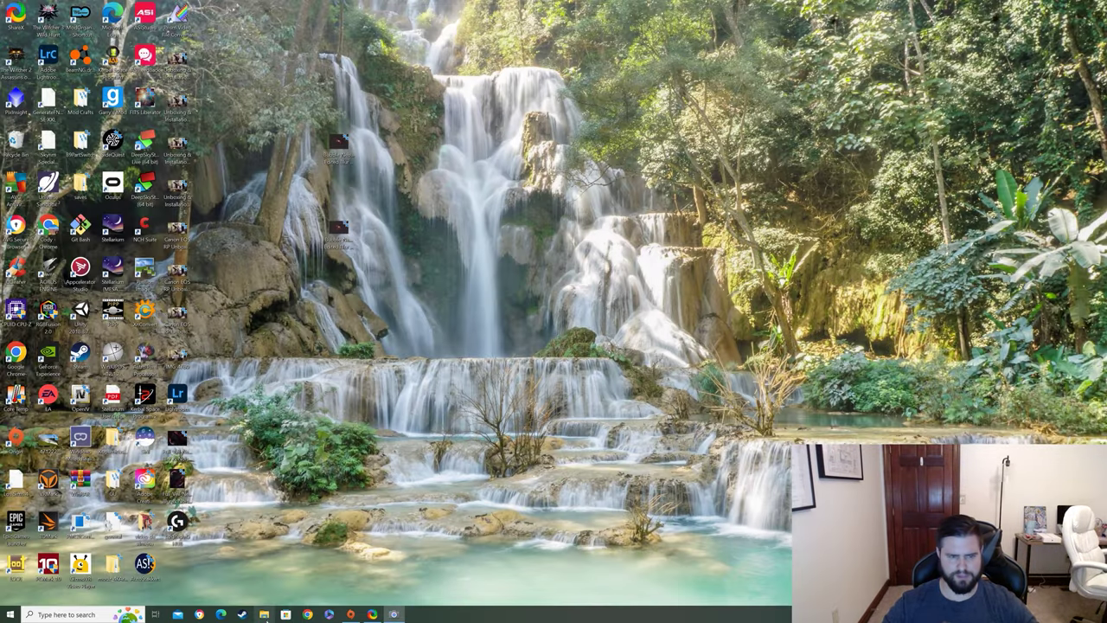
left_click(264, 614)
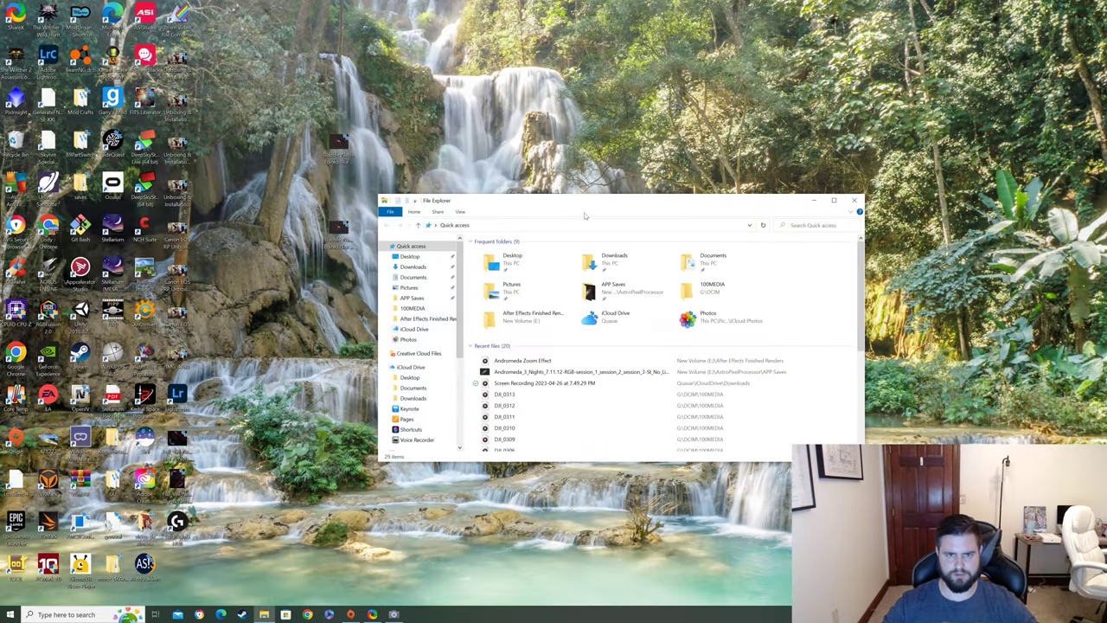
left_click_drag(557, 205, 373, 230)
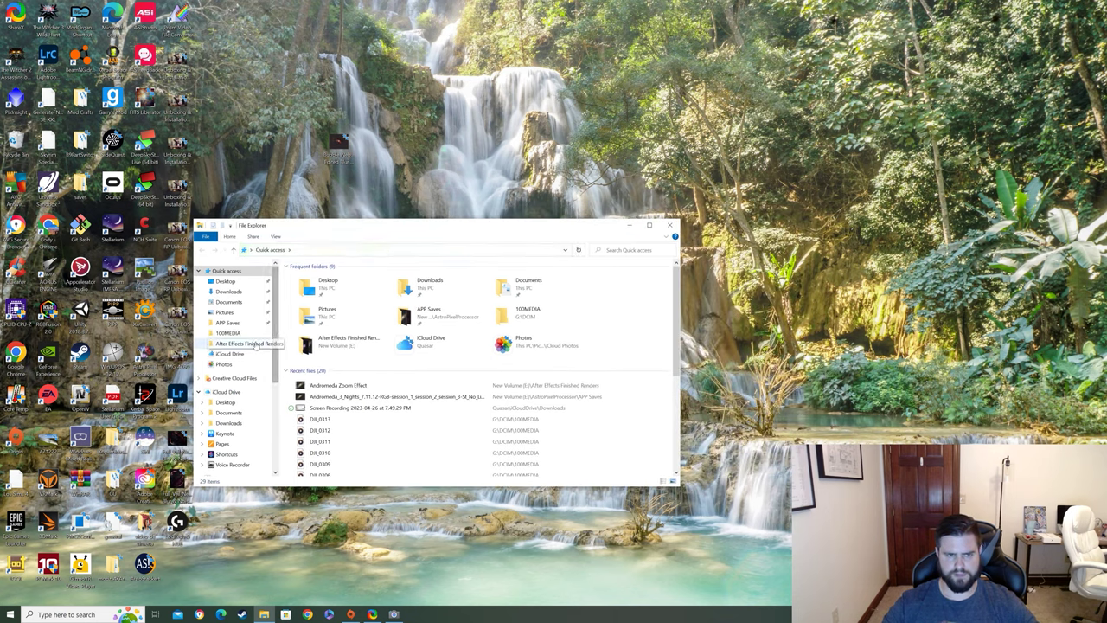
left_click(256, 344)
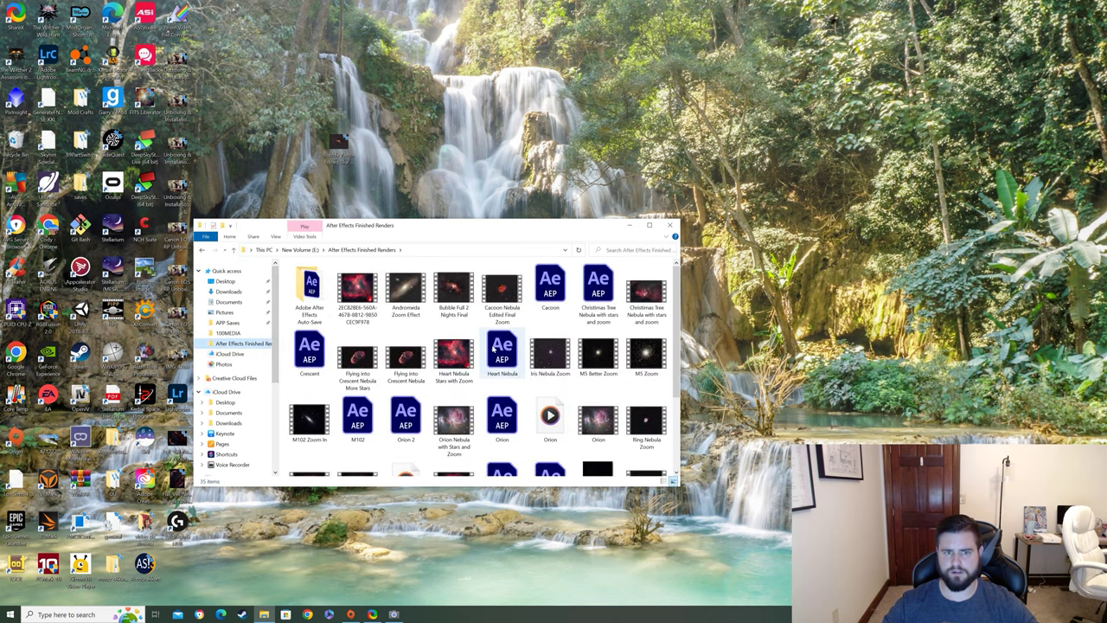
double_click(410, 293)
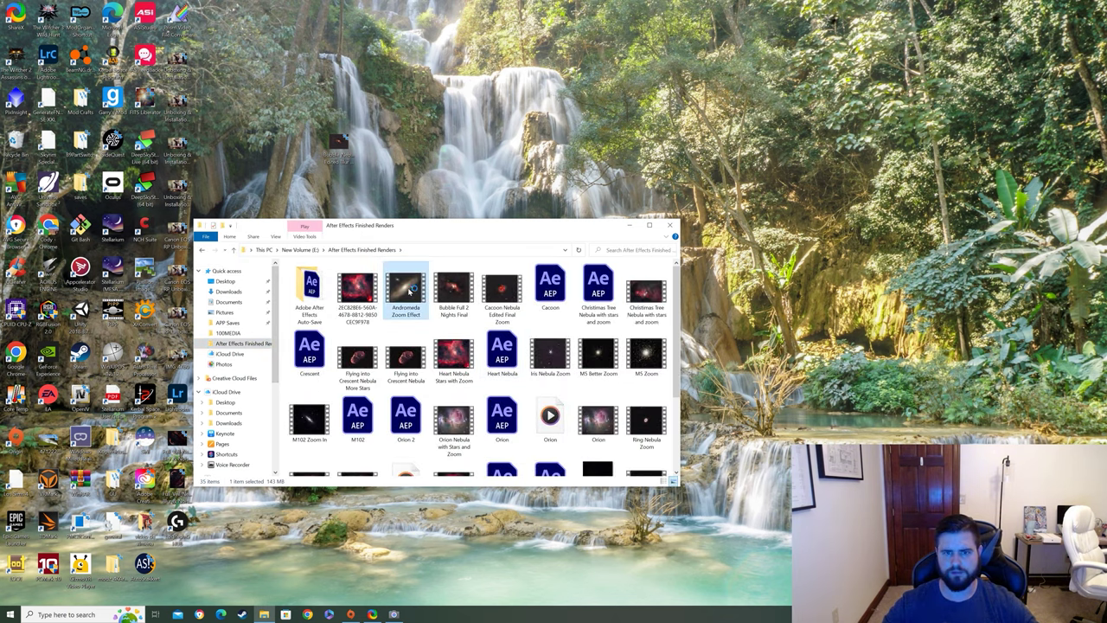